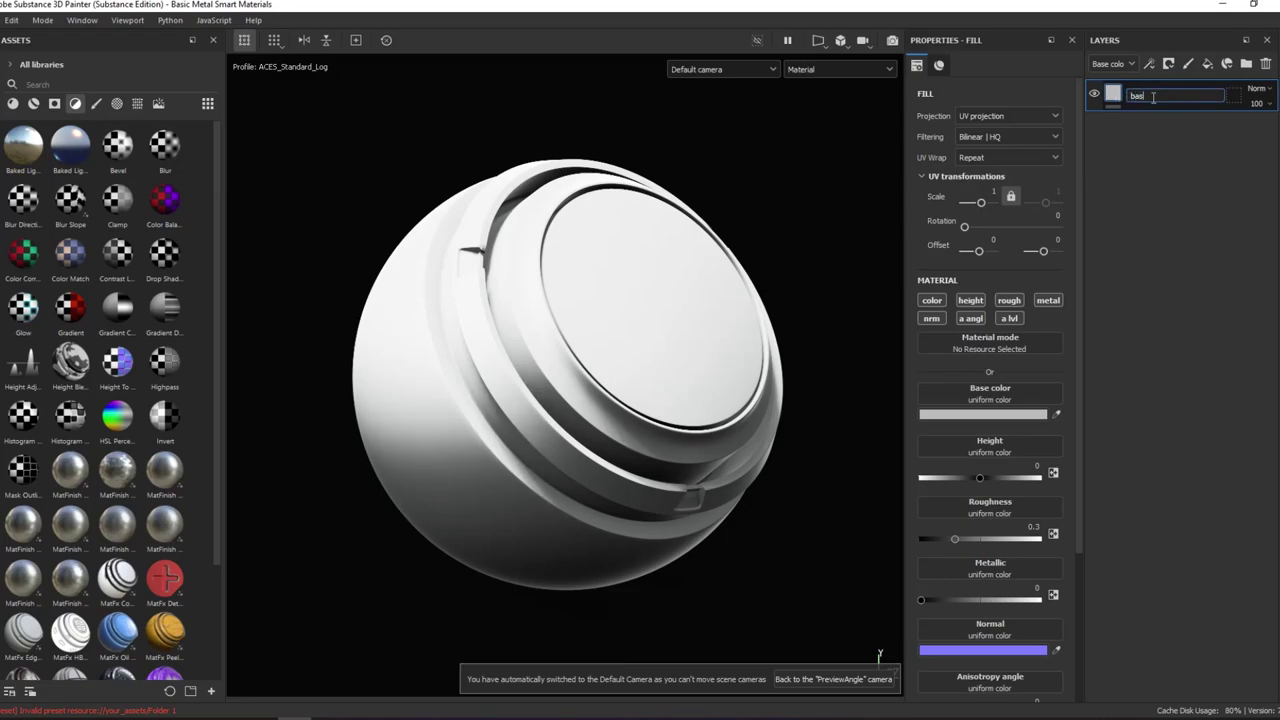
- Rename the fill layer to 'base steel' and give it a dark grey base colour
type("e steel")
key("Return")
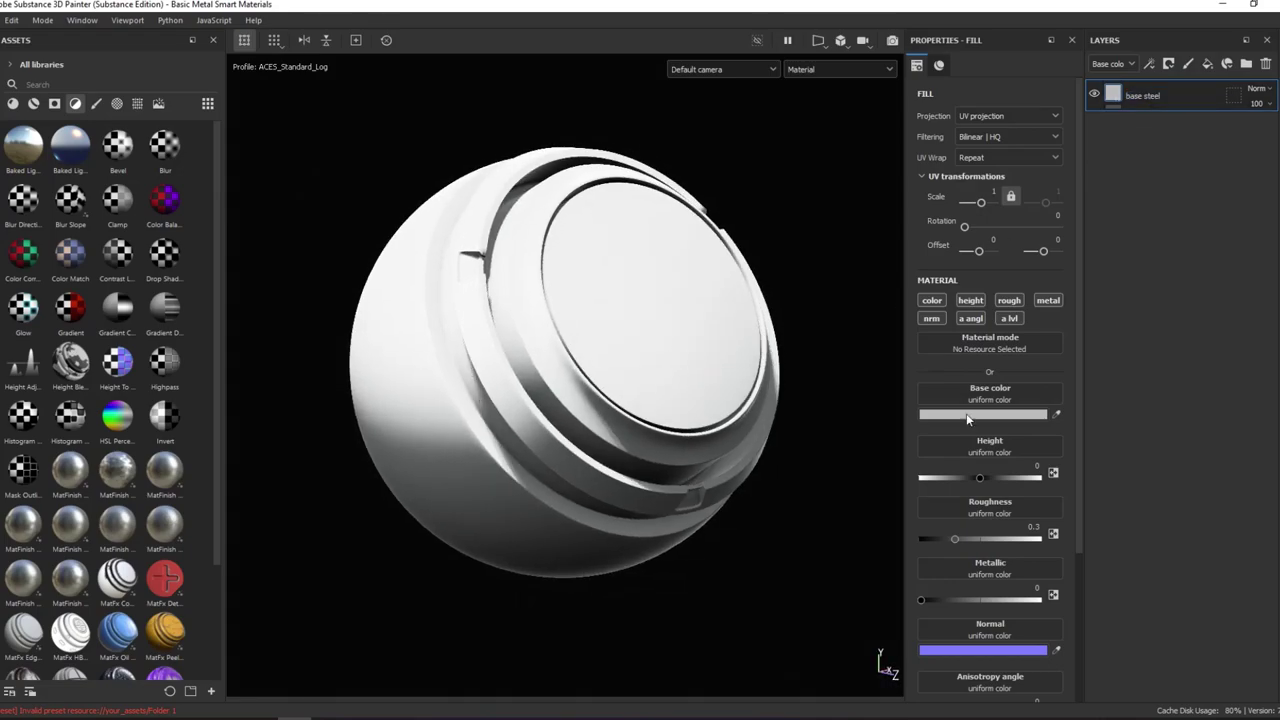
left_click(1030, 415)
left_click_drag(1065, 457, 1061, 478)
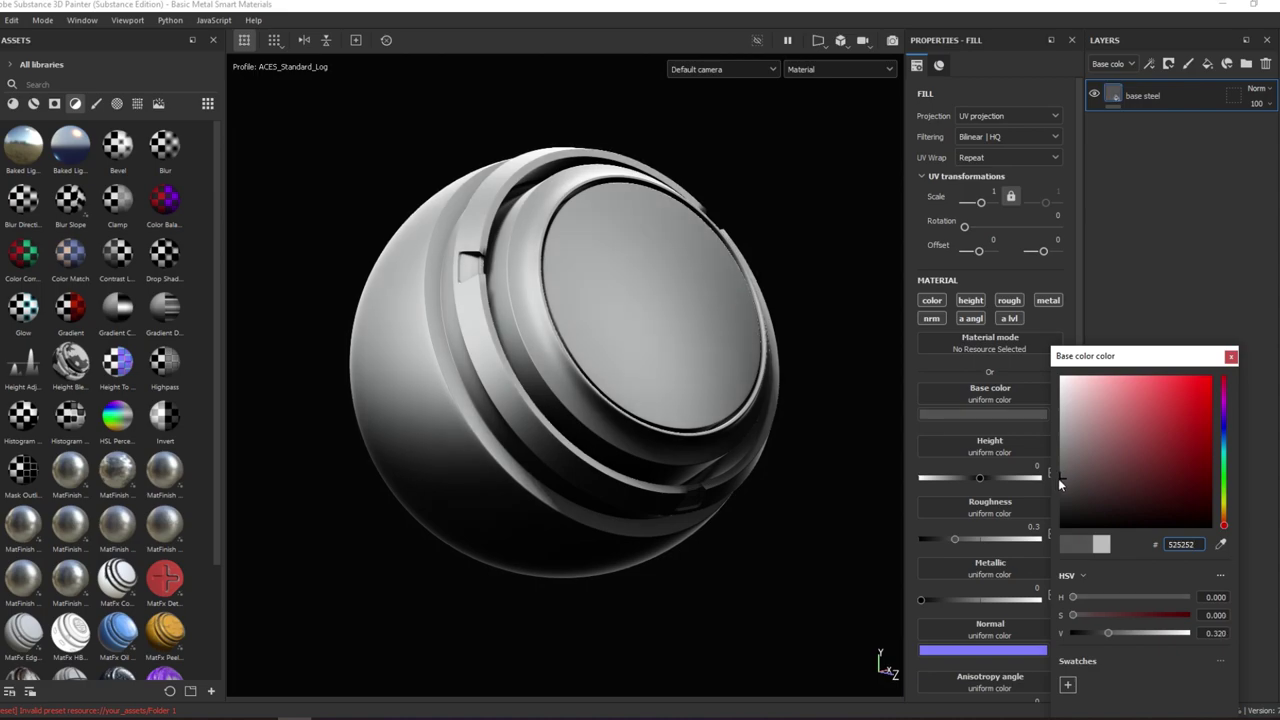
left_click_drag(1224, 468, 1224, 436)
left_click(1062, 479)
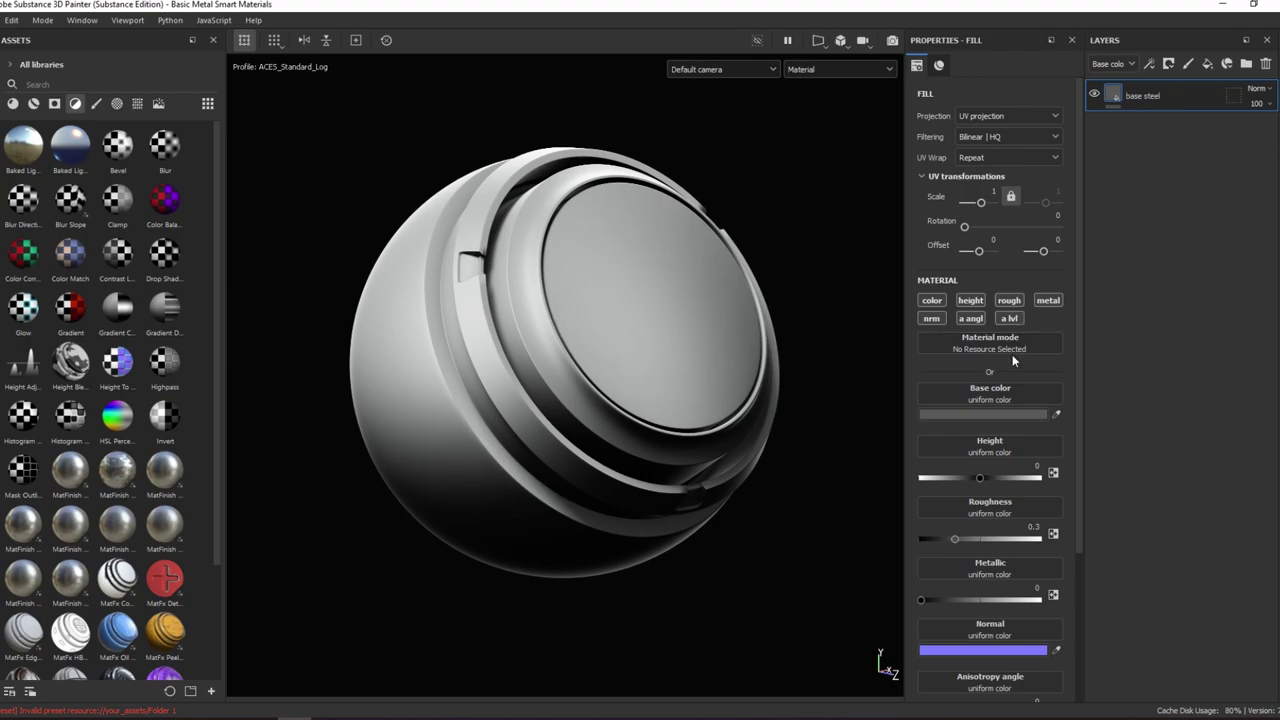
- Set roughness to about 0.24 and metallic to about 0.99, then rotate the lighting
left_click_drag(955, 537, 898, 536)
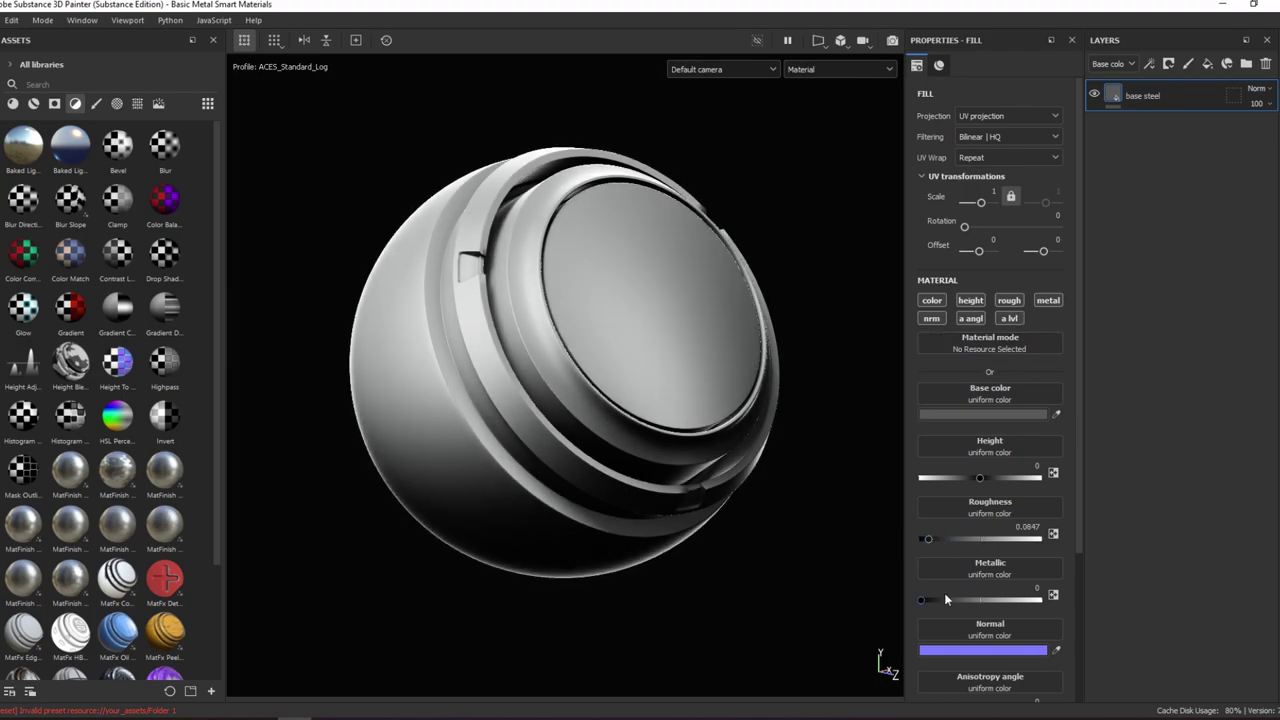
left_click_drag(944, 598, 1055, 605)
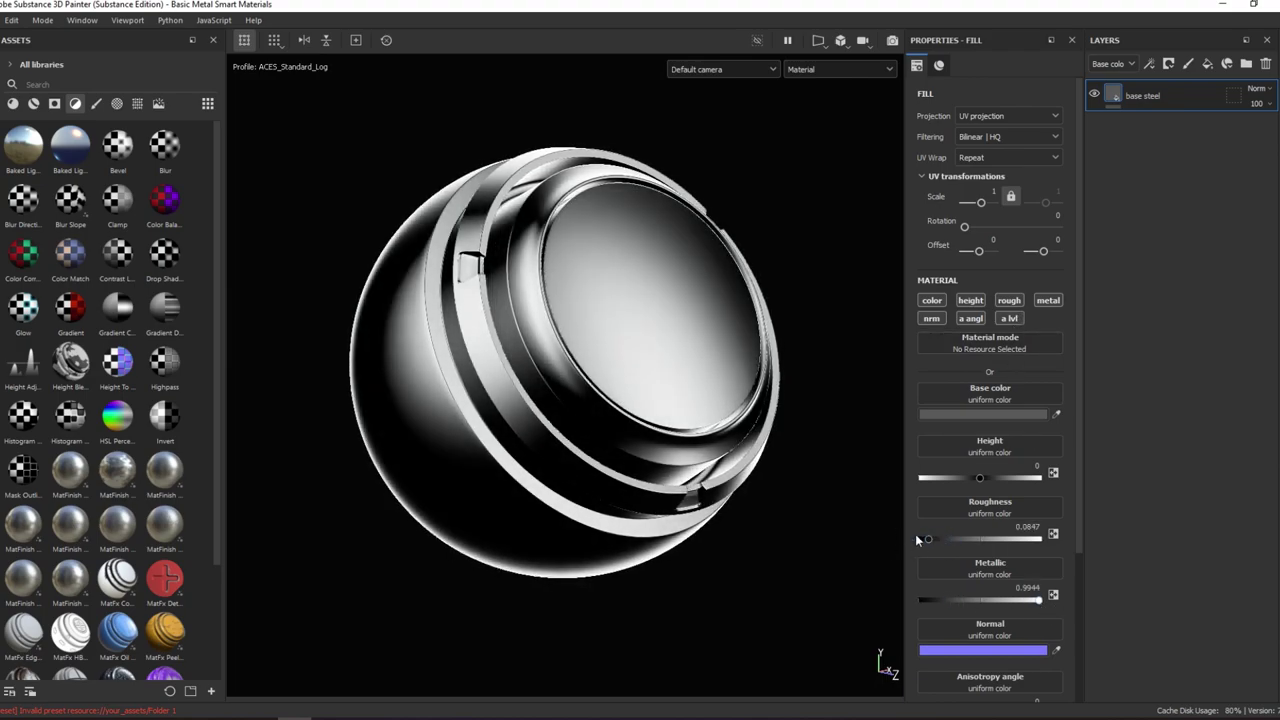
mouse_move(915, 538)
left_mouse_down()
mouse_move(947, 540)
mouse_move(651, 306)
left_mouse_up()
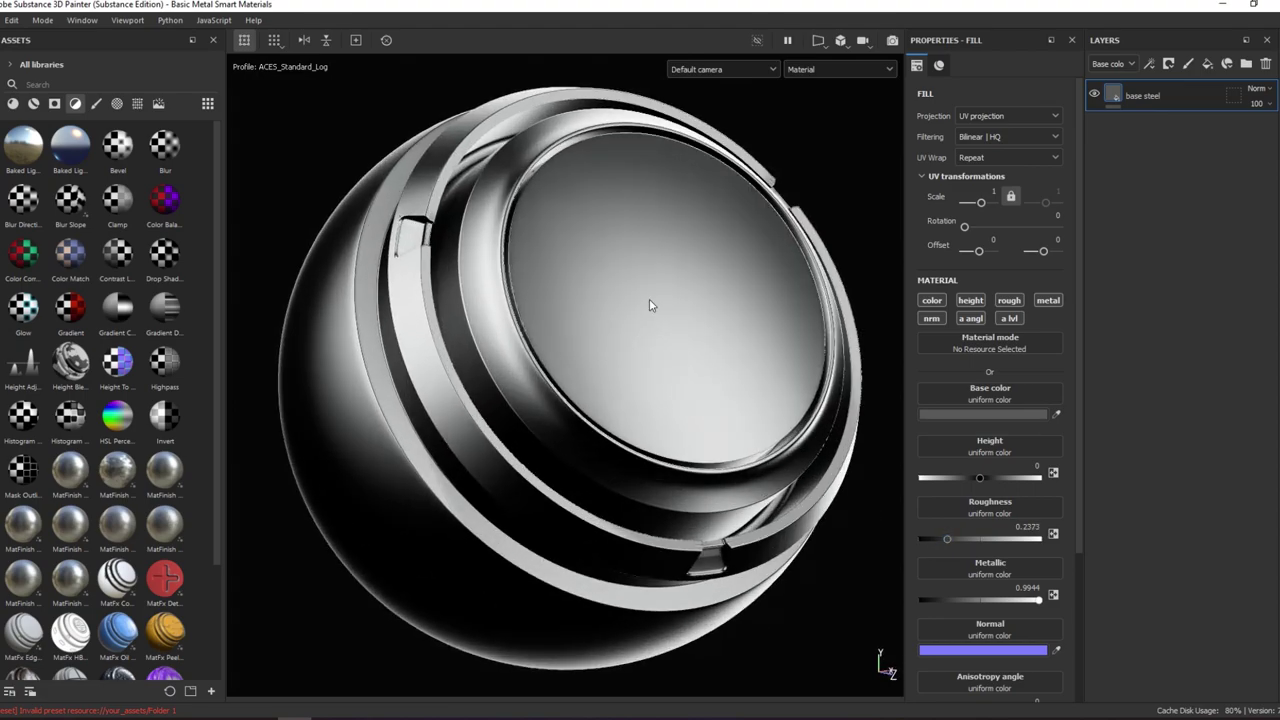
scroll(688, 314, "up", 3)
right_click_drag(773, 320, 712, 316, "shift")
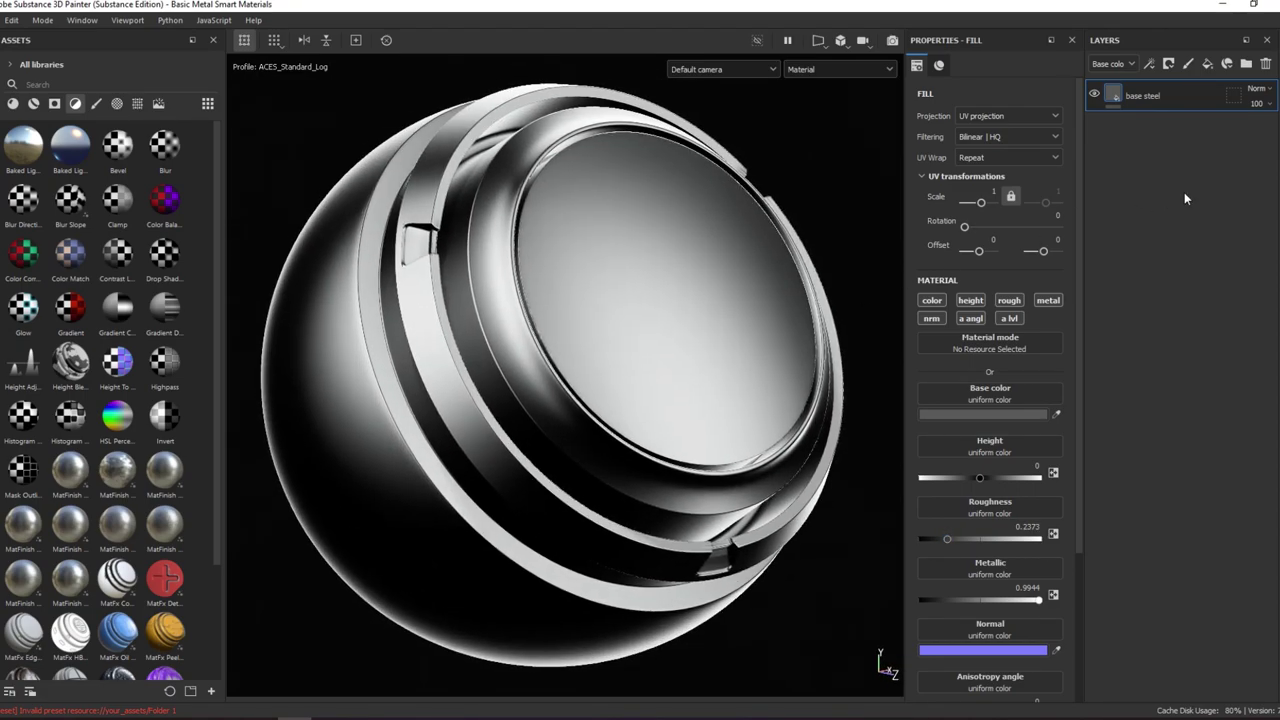
- Add a height-only fill layer named 'micro bump'
left_click(1207, 63)
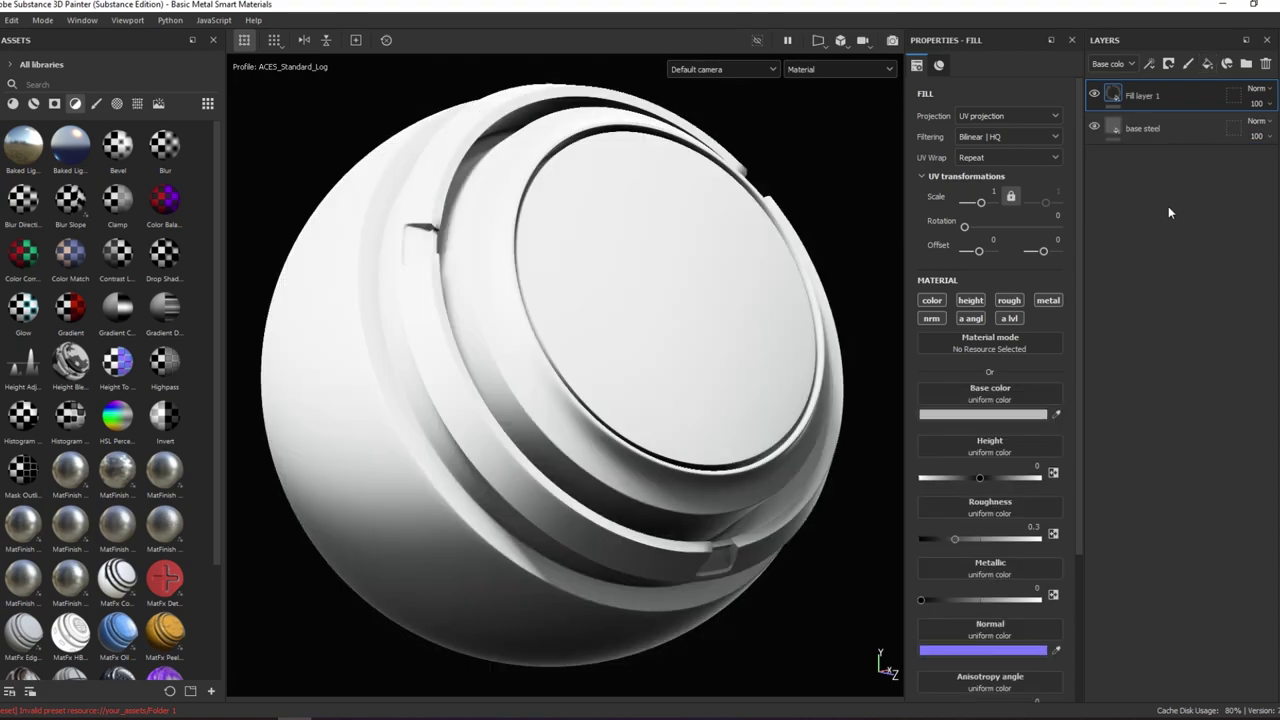
left_click(970, 300)
double_click(1140, 95)
type("micro bum")
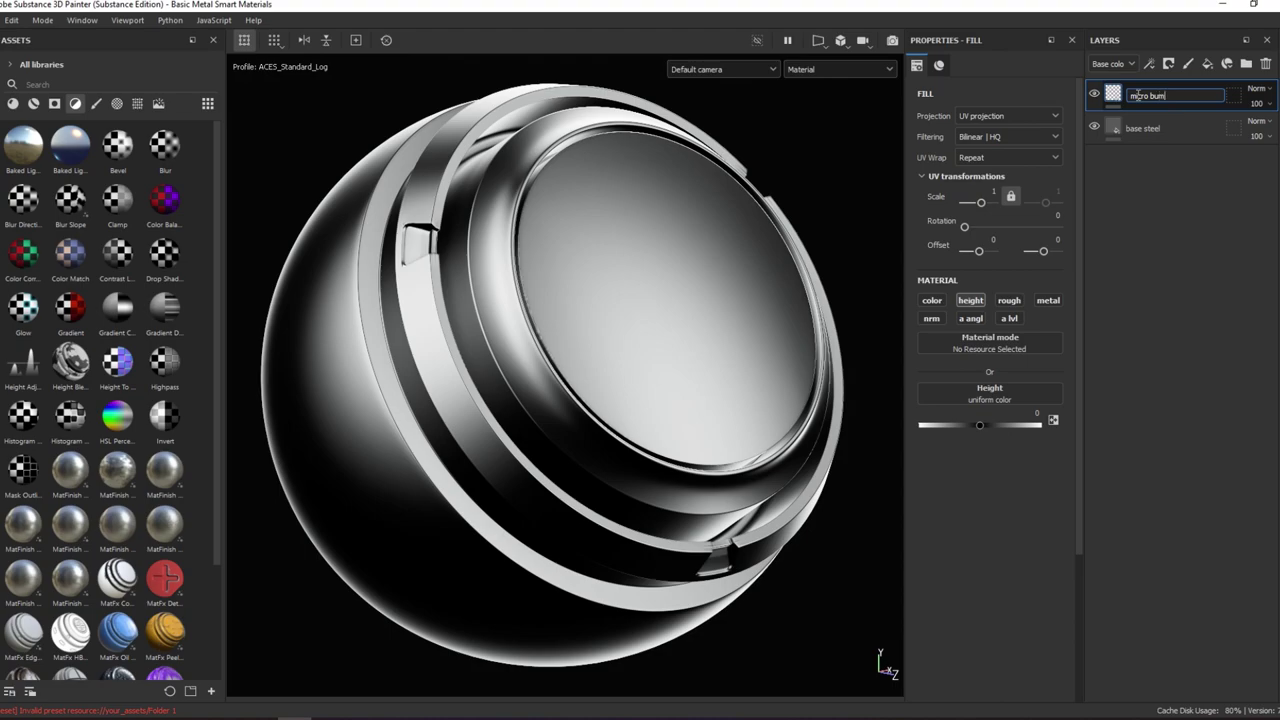
type("p")
key("Return")
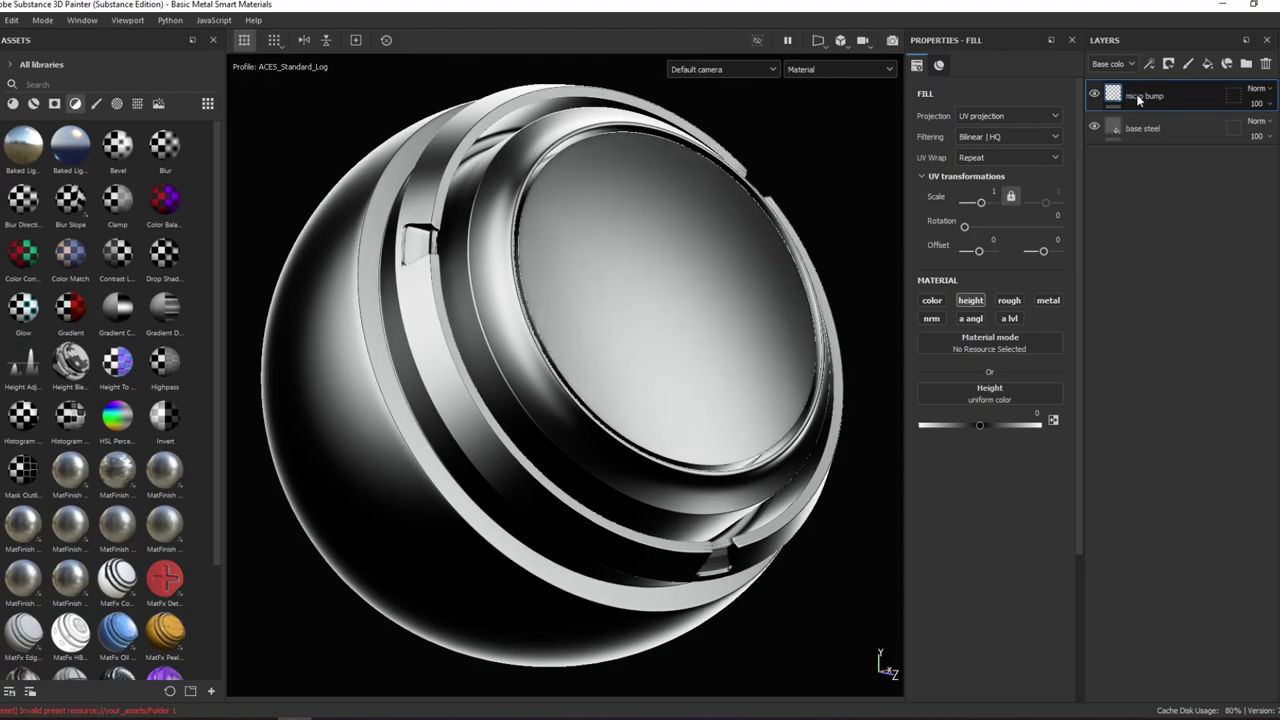
- Give micro bump a mask containing a fill effect
right_click(1149, 109)
key("Escape")
right_click(1149, 108)
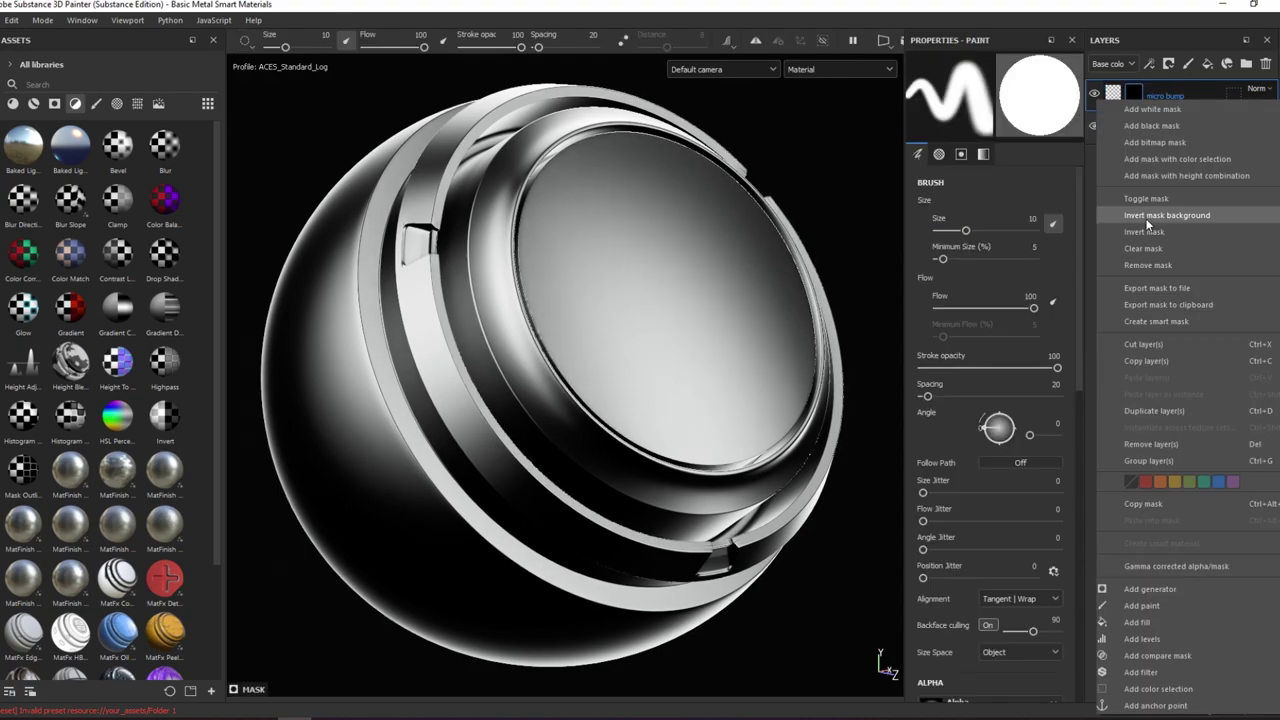
left_click(1125, 621)
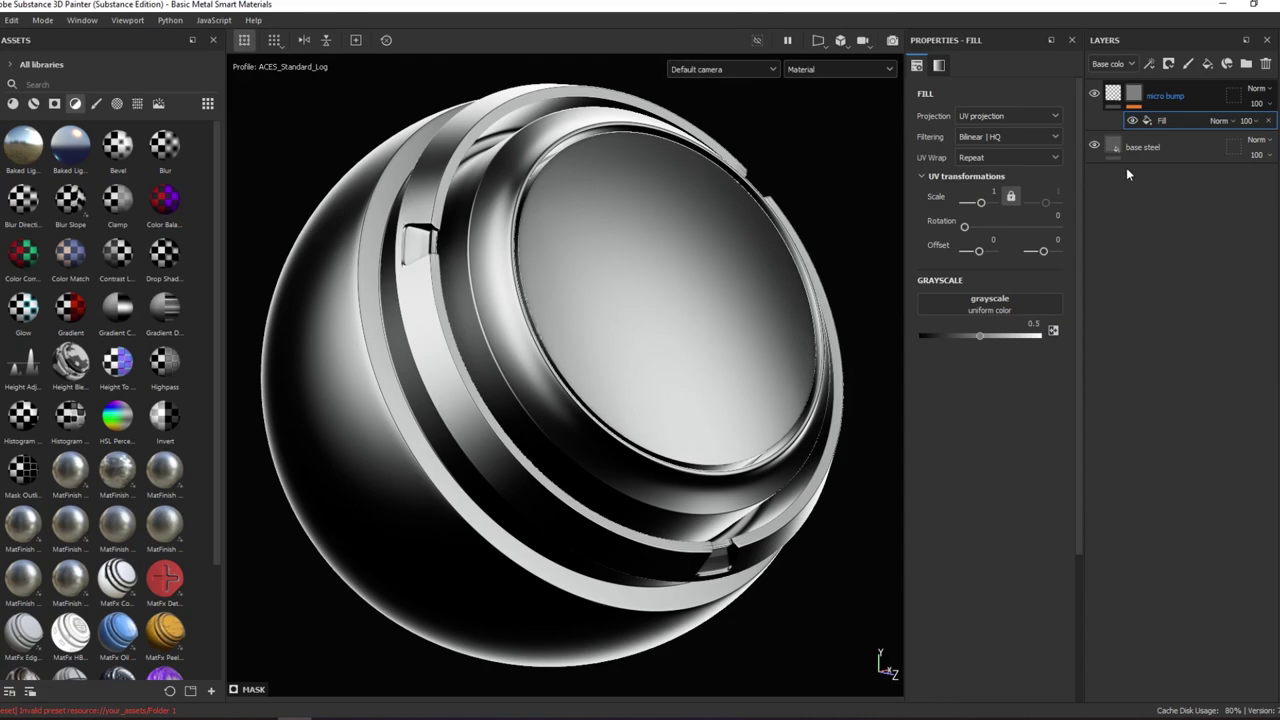
left_click(1169, 117)
left_click(1169, 117)
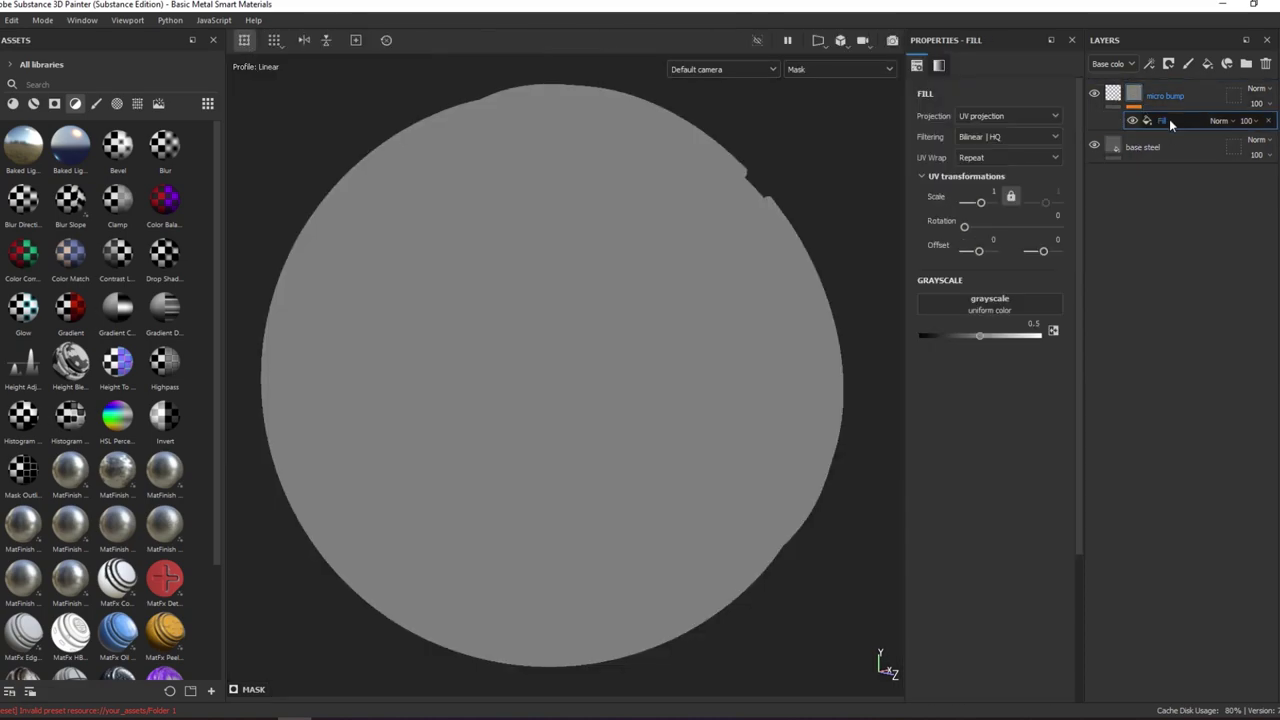
- Fill the mask with 3D Perlin Noise at scale 600
left_click(985, 298)
mouse_move(1130, 372)
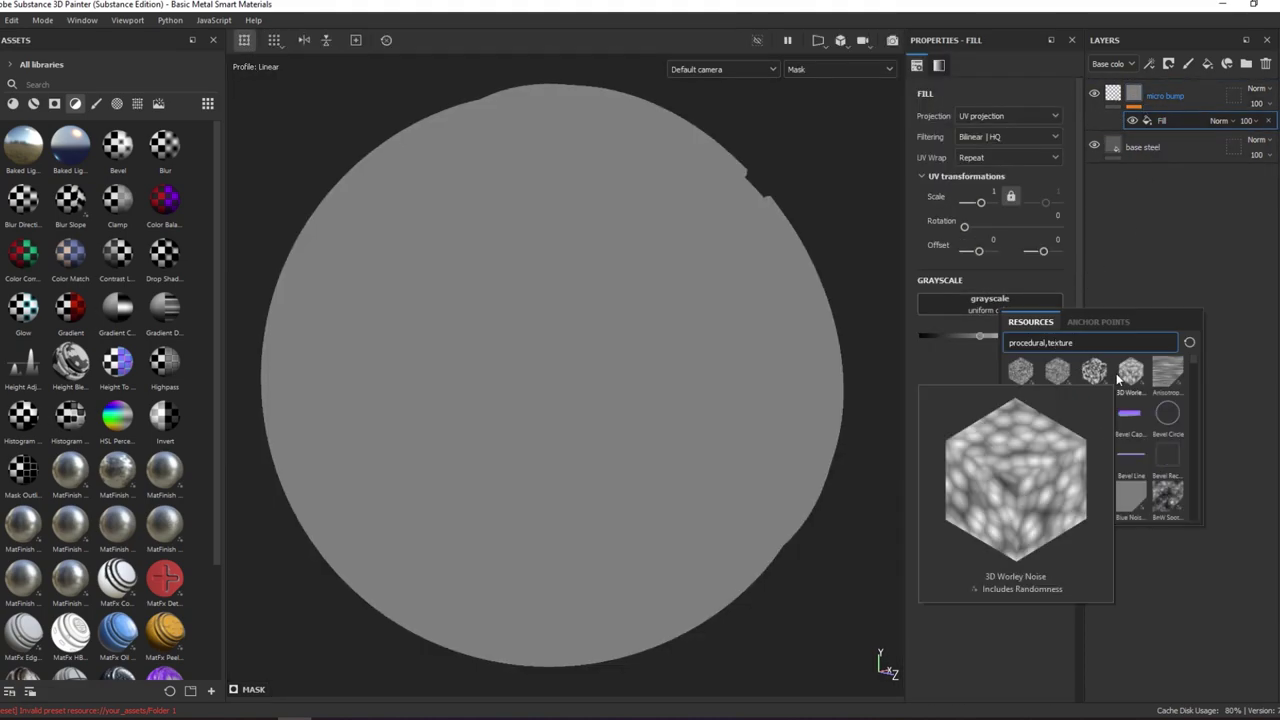
left_click(1020, 372)
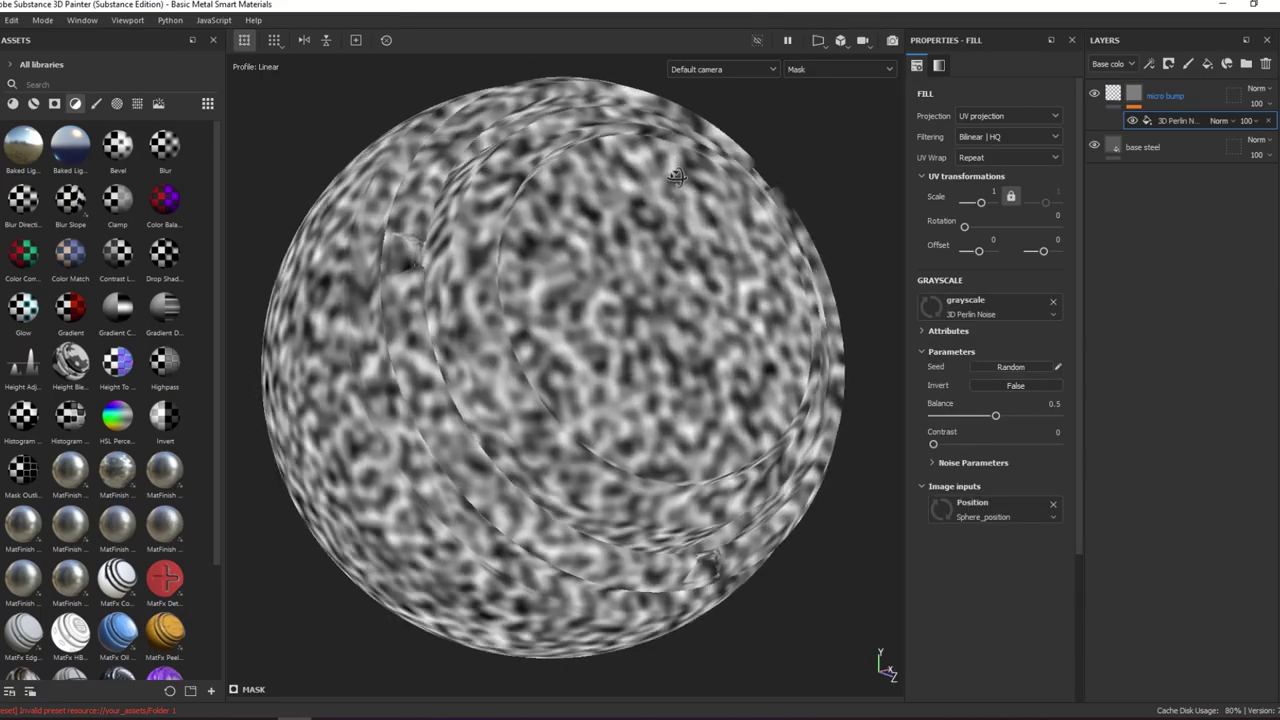
left_click(1003, 463)
left_click_drag(993, 489, 1086, 486)
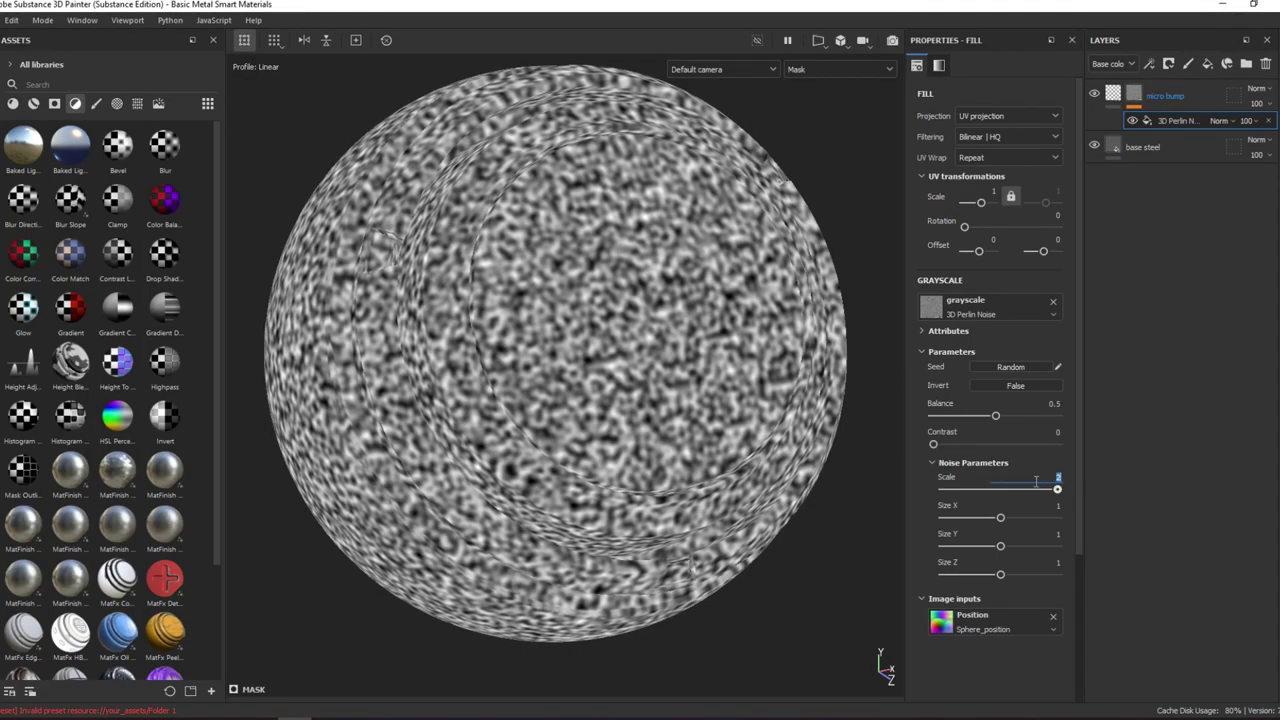
key("Return")
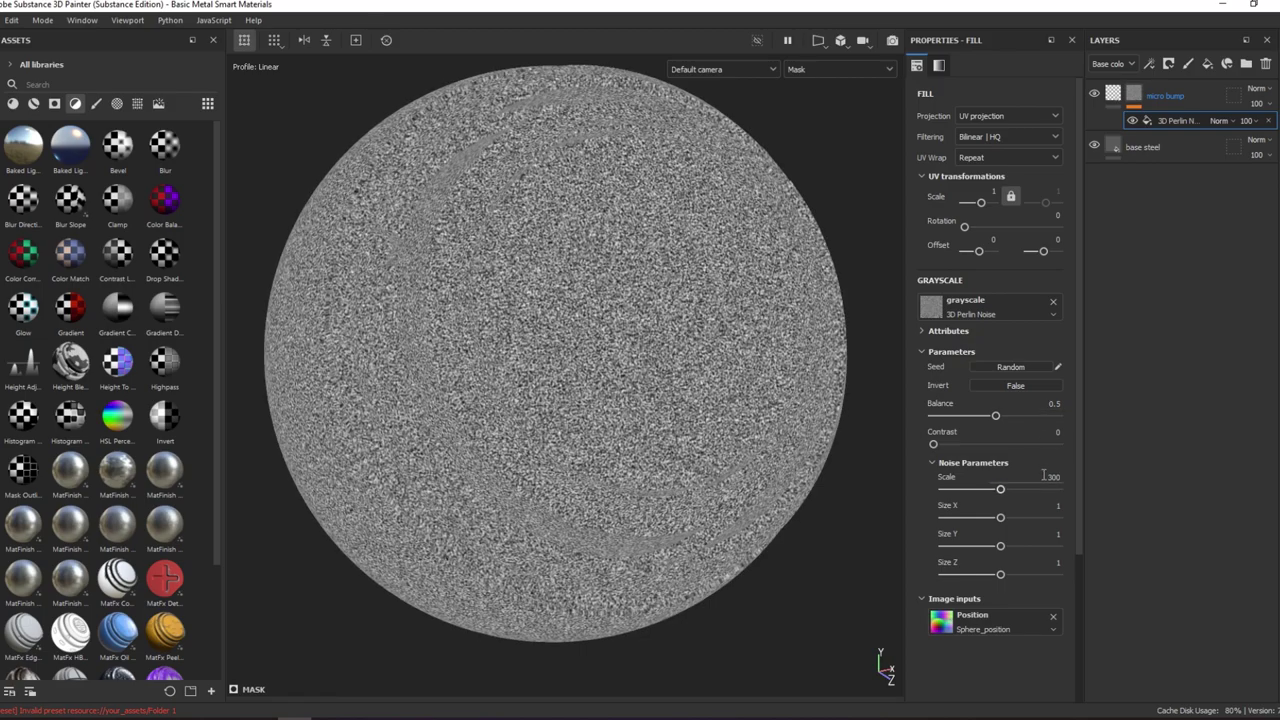
type("0")
key("Return")
- Lower the noise fill's opacity and set the micro bump height to 0.0169
scroll(634, 243, "up", 3)
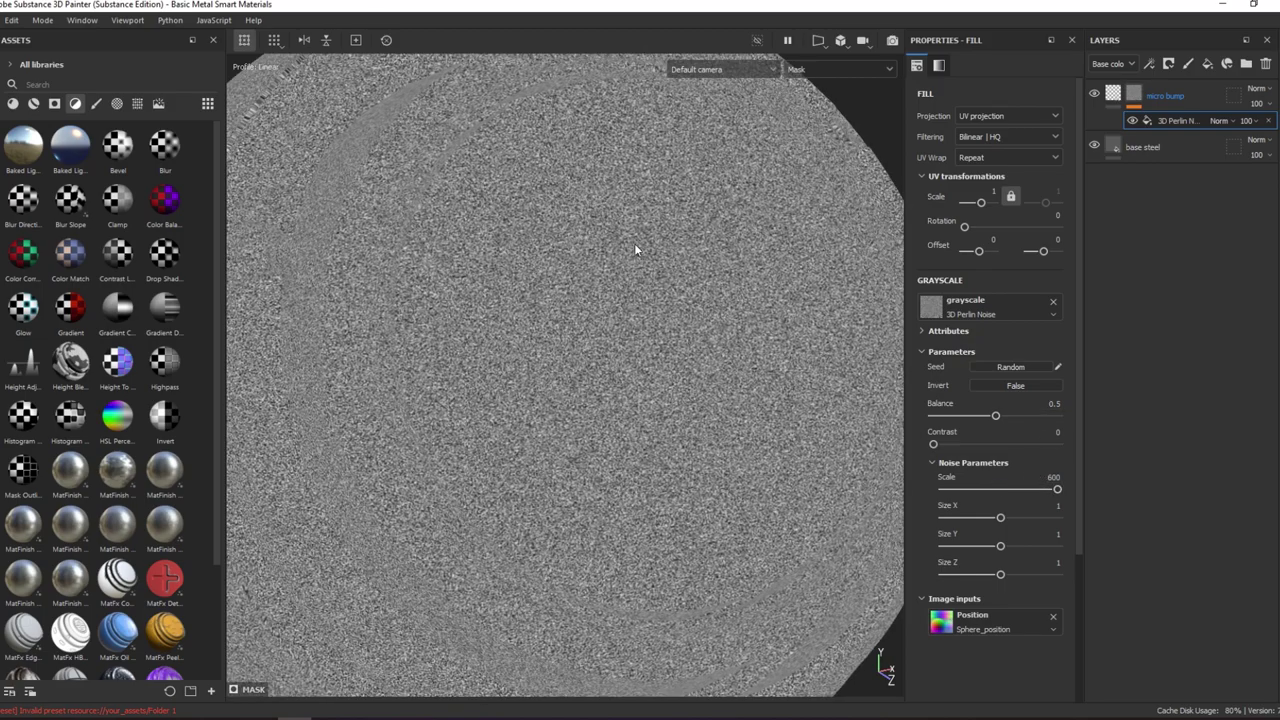
scroll(753, 194, "up", 3)
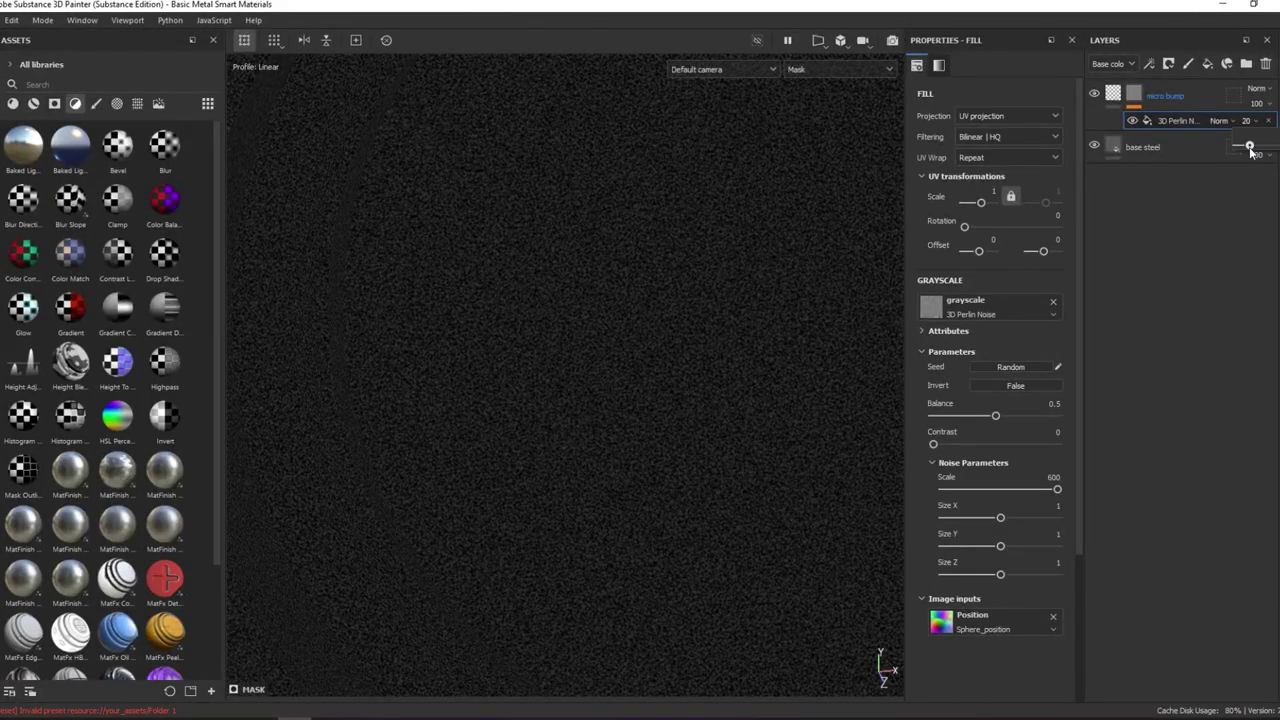
left_click_drag(1263, 130, 1242, 148)
left_click(1115, 93)
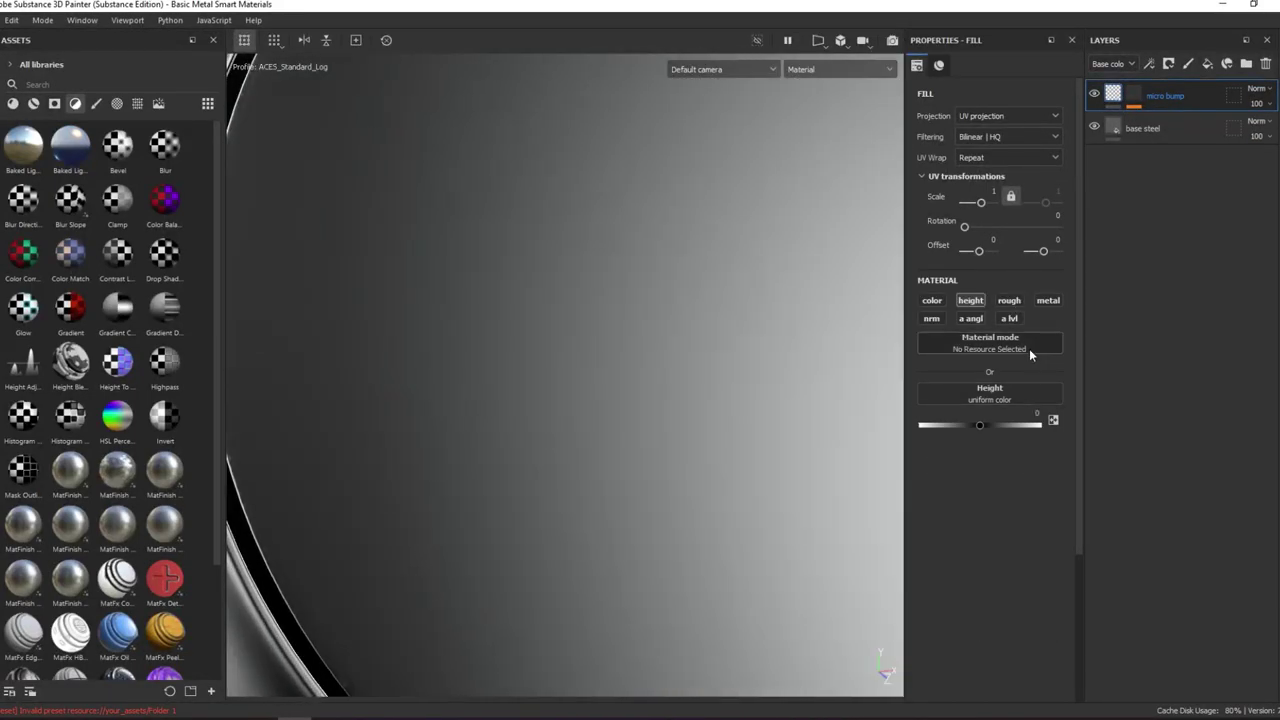
left_click_drag(985, 421, 979, 425)
- Frame and orbit the sphere to inspect the rim bumps, then add another fill layer
key("f")
scroll(423, 320, "up", 5)
scroll(537, 353, "up", 3)
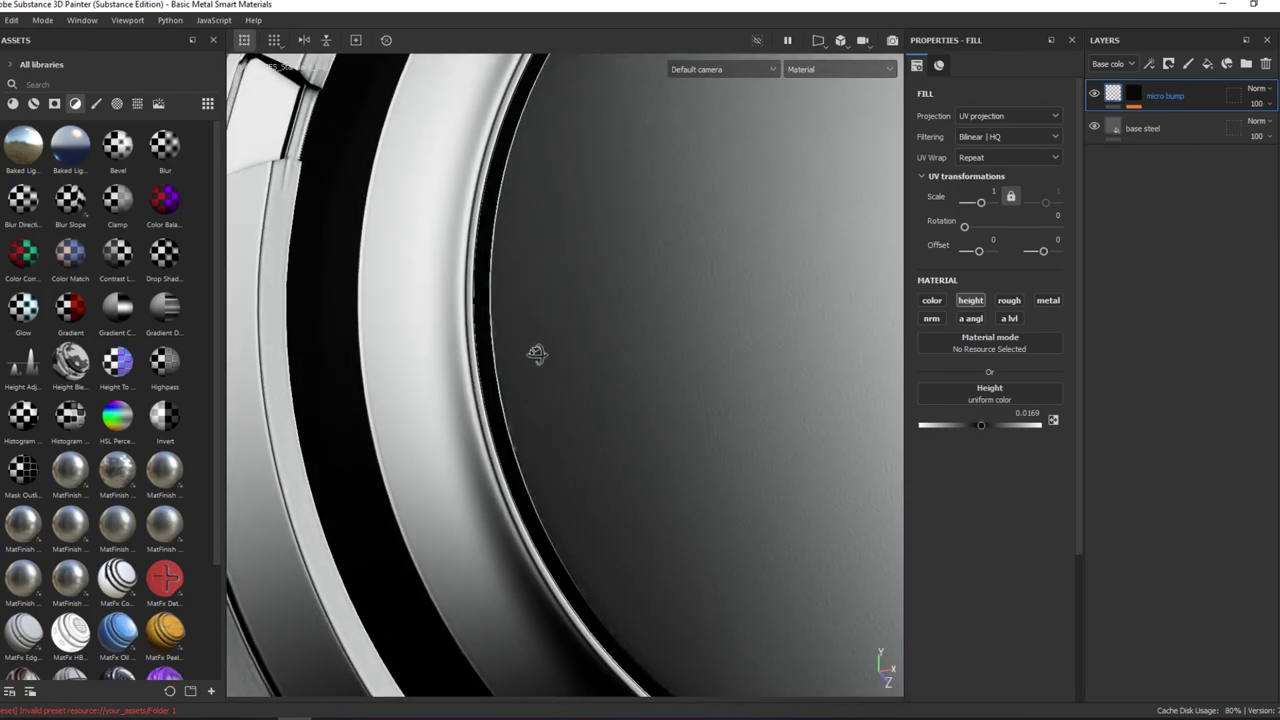
mouse_move(537, 353)
left_mouse_down("alt")
mouse_move(640, 320)
mouse_move(566, 371)
mouse_move(574, 378)
left_mouse_up("alt")
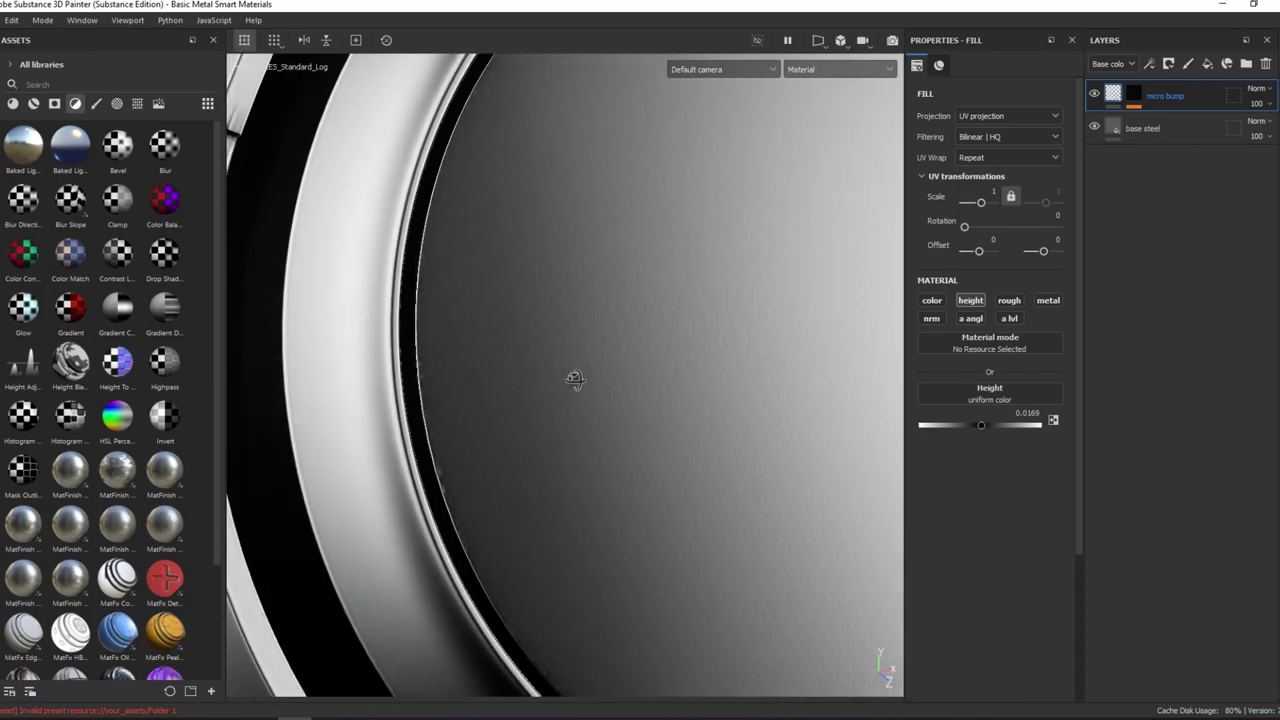
middle_click_drag(748, 210, 733, 208, "alt")
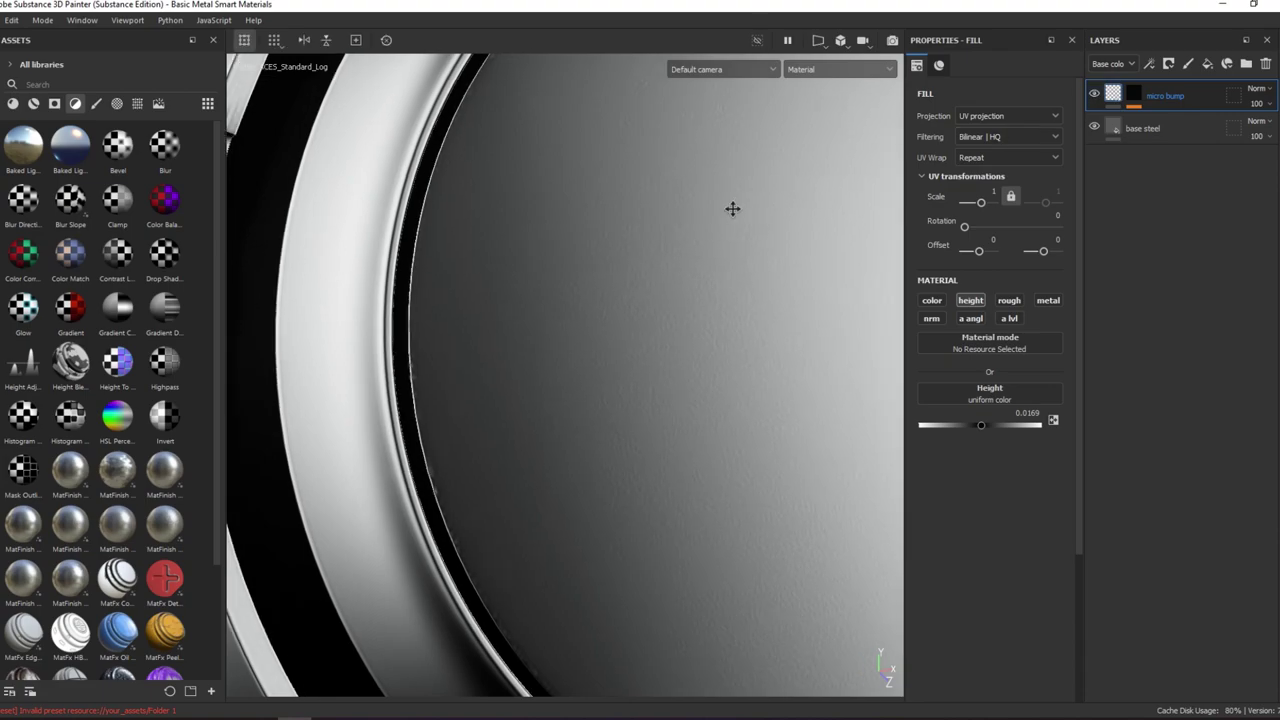
mouse_move(733, 208)
left_mouse_down("alt")
mouse_move(691, 214)
mouse_move(737, 200)
left_mouse_up("alt")
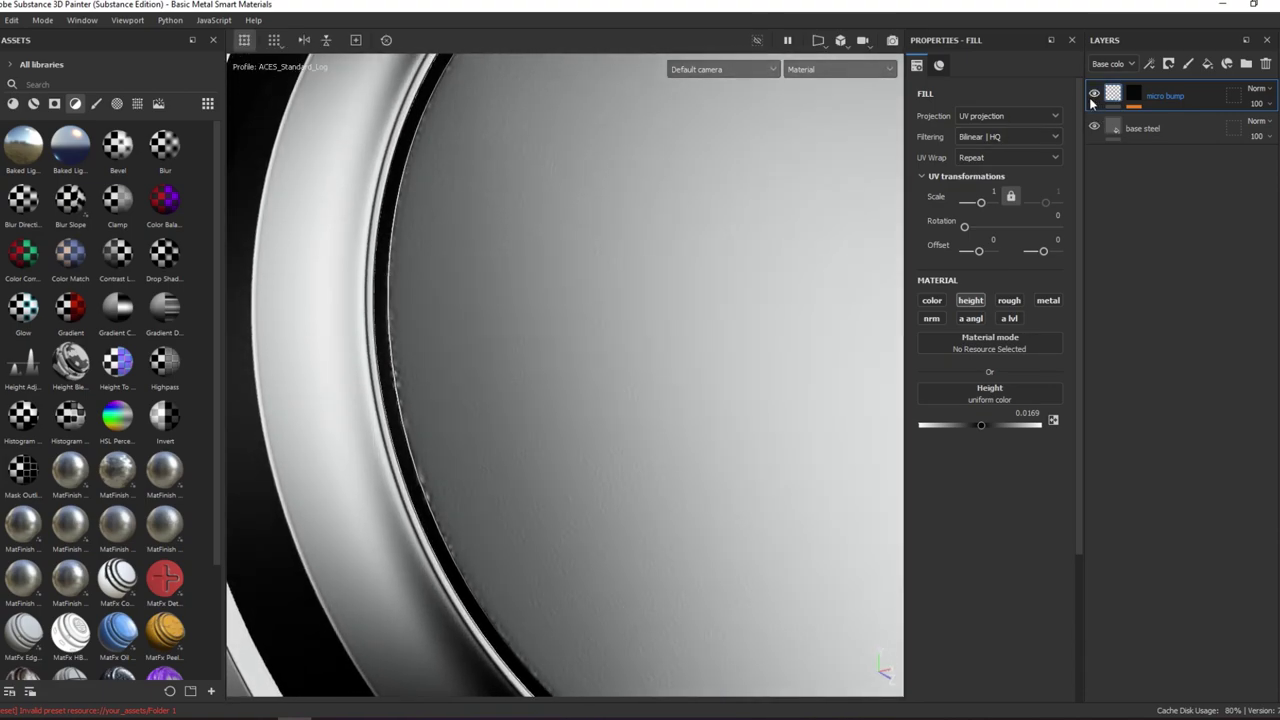
left_click(1206, 66)
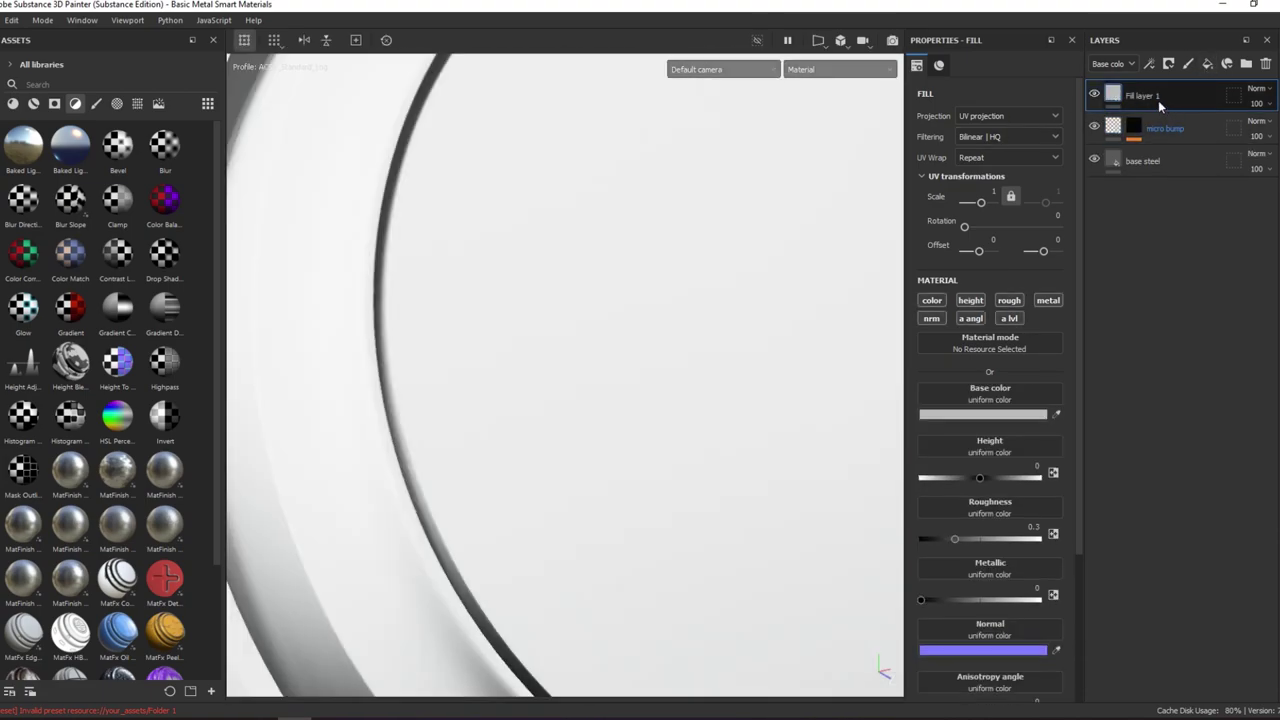
- Rename the new layer 'paint layer' and give it a saturated cream beige base colour
double_click(1157, 97)
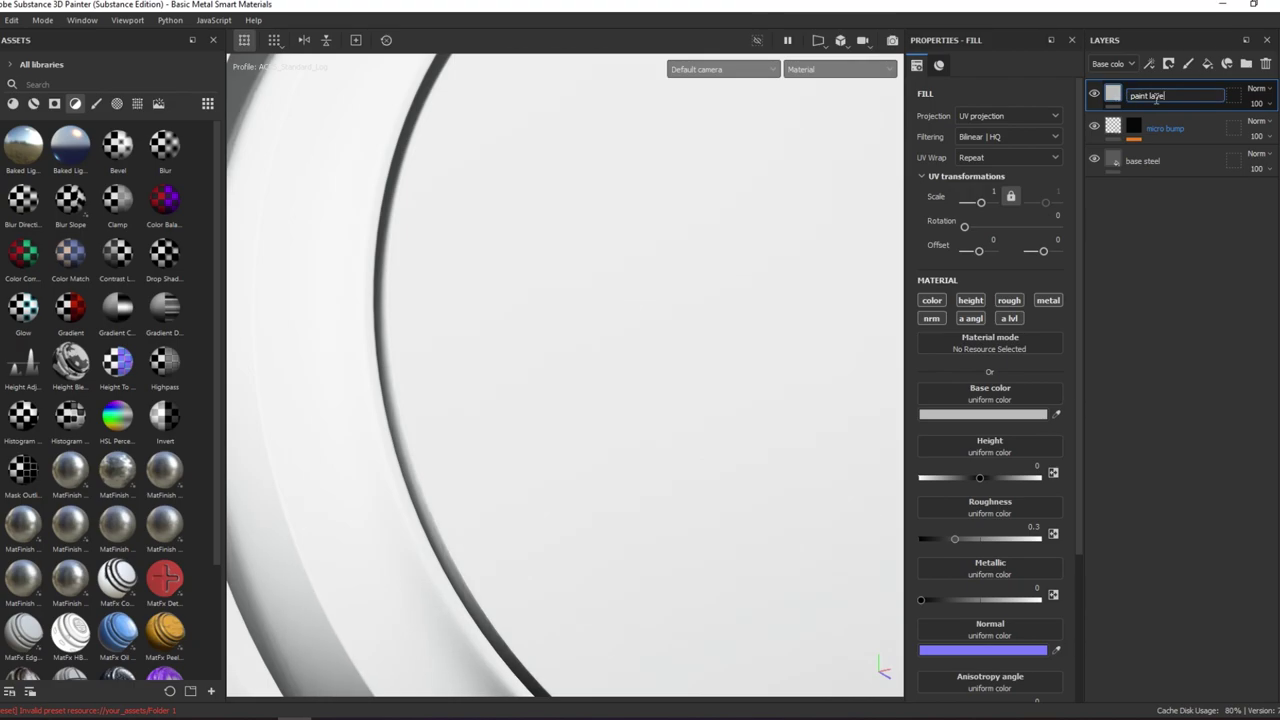
type("r")
key("Return")
left_click(960, 414)
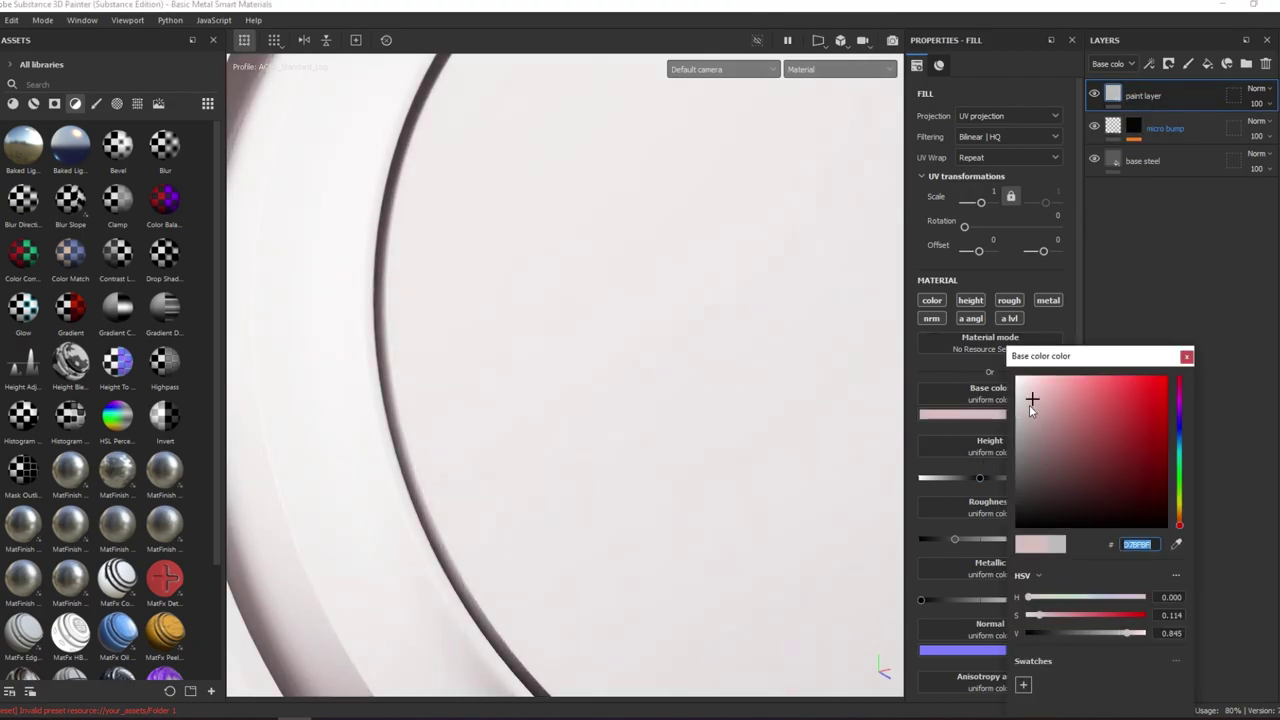
left_click_drag(1179, 524, 1179, 512)
left_click_drag(1089, 406, 1046, 396)
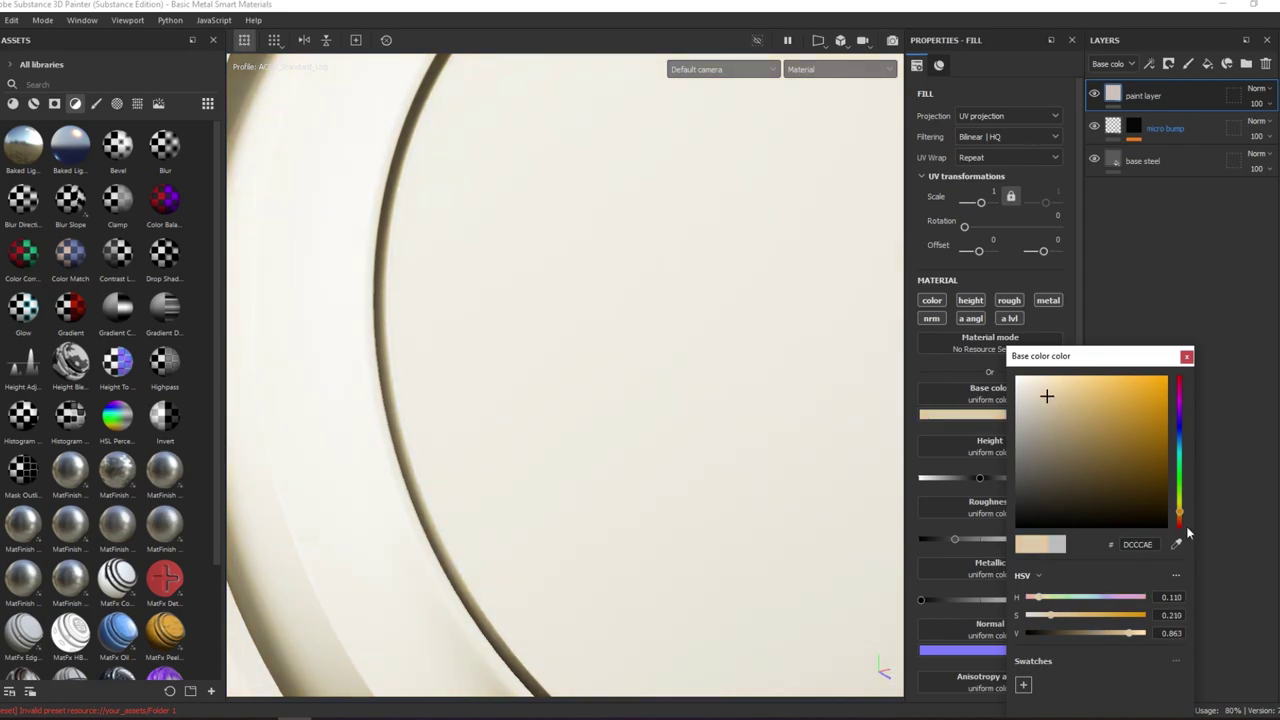
mouse_move(1050, 615)
left_mouse_down()
mouse_move(1100, 634)
mouse_move(1060, 615)
mouse_move(1077, 633)
left_mouse_up()
- Set the paint layer's roughness to 0.6
scroll(631, 343, "down", 5)
scroll(587, 320, "up", 4)
scroll(587, 320, "down", 2)
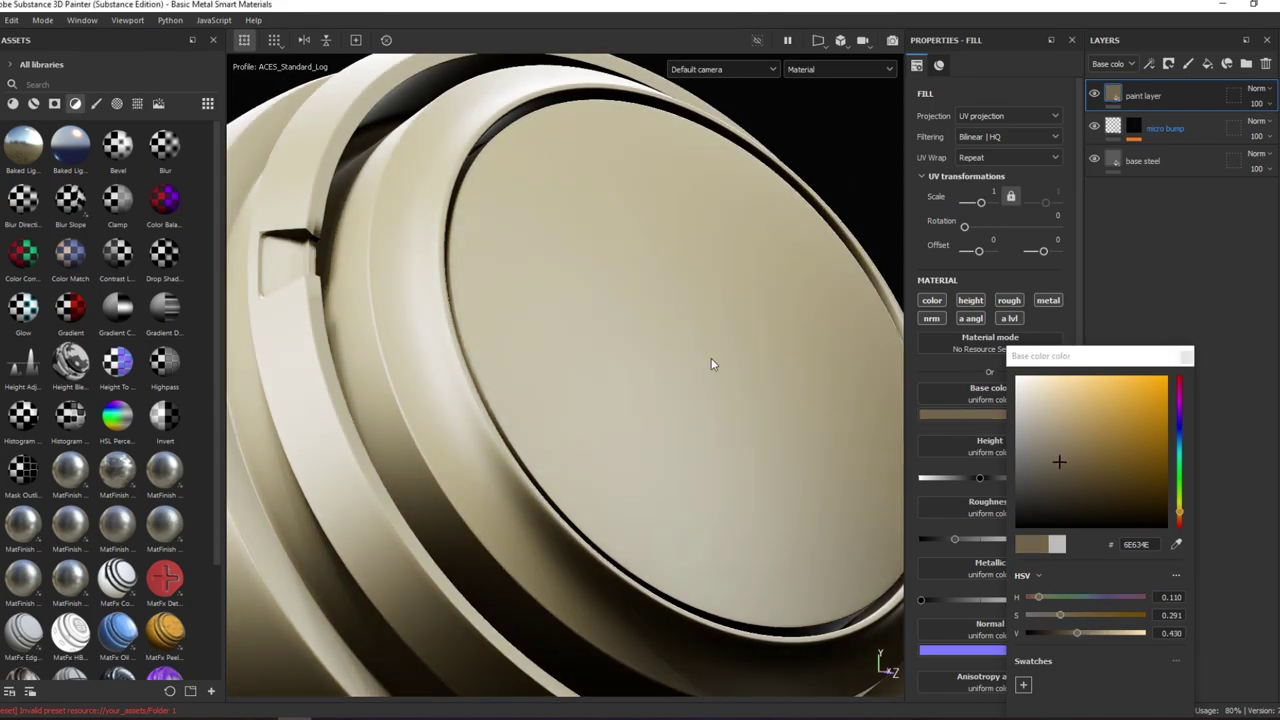
mouse_move(711, 364)
left_mouse_down("alt")
mouse_move(600, 374)
mouse_move(586, 400)
mouse_move(945, 350)
mouse_move(640, 320)
mouse_move(660, 303)
mouse_move(880, 450)
left_mouse_up("alt")
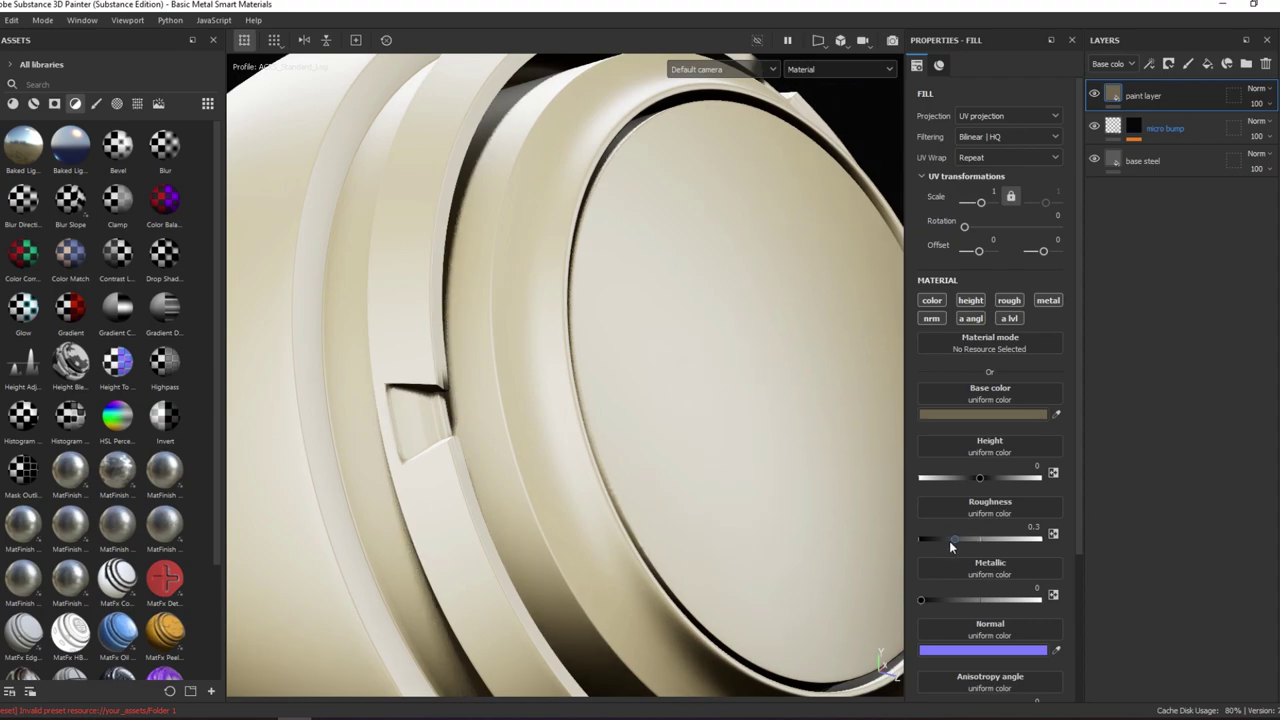
left_click_drag(951, 539, 991, 539)
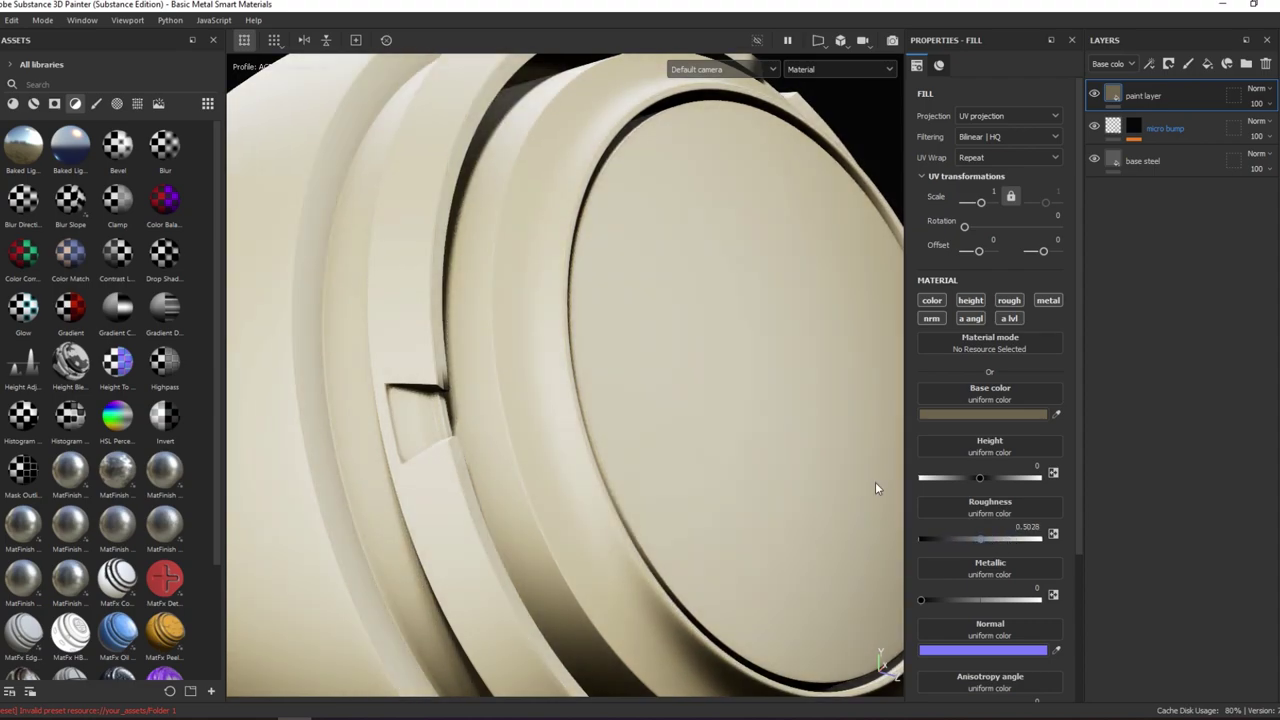
left_click_drag(875, 487, 1150, 562, "alt")
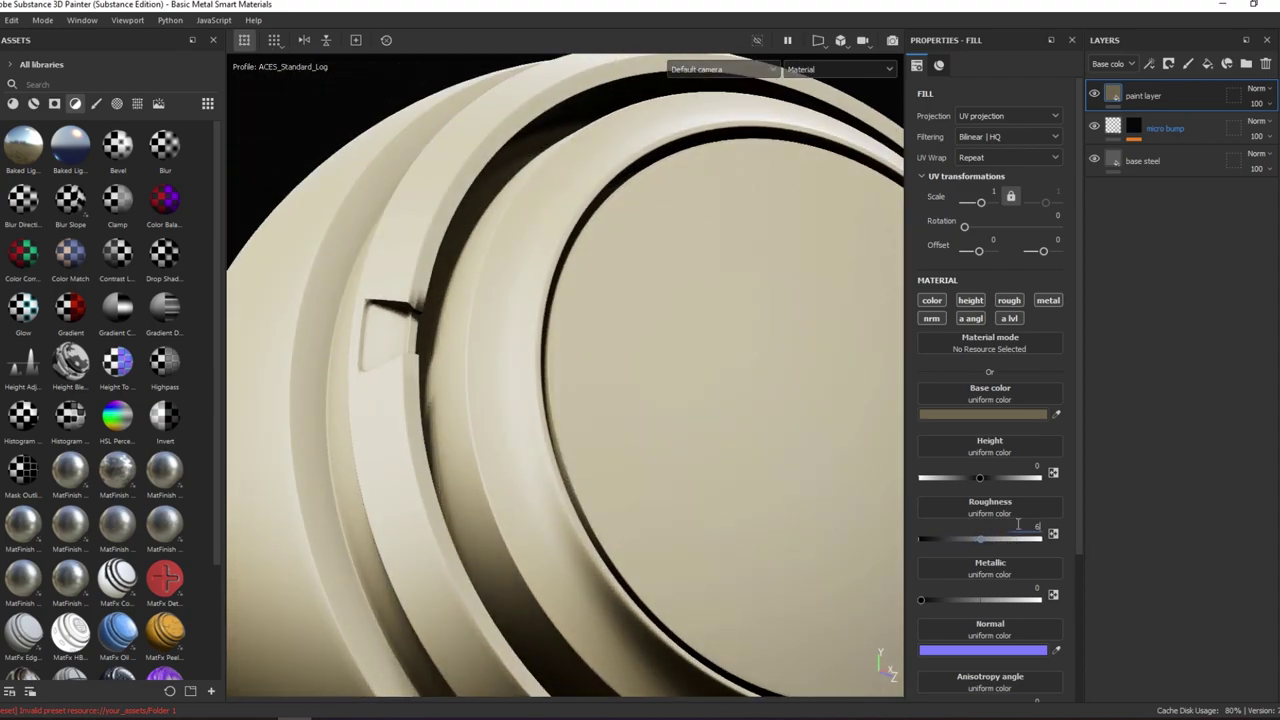
type("1")
key("Return")
type("0.6")
key("Return")
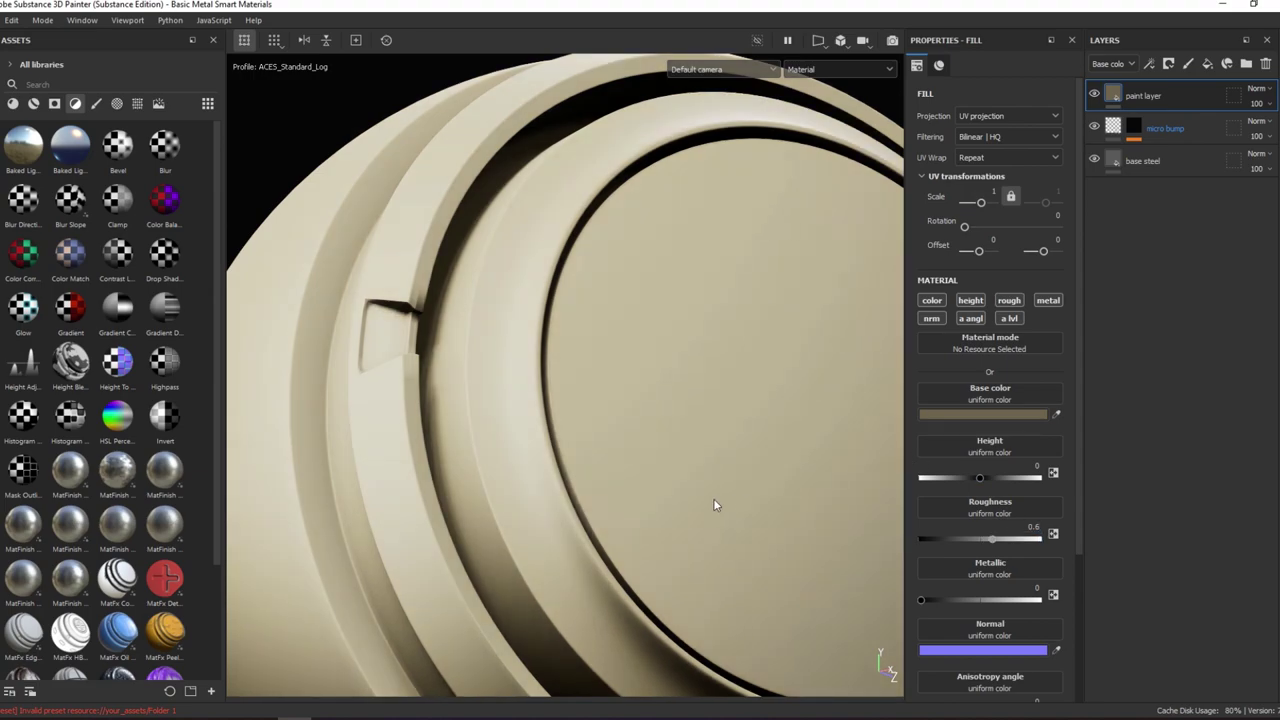
mouse_move(713, 505)
left_mouse_down("alt")
mouse_move(729, 403)
mouse_move(829, 449)
mouse_move(886, 660)
left_mouse_up("alt")
- Make the paint colour a more golden, saturated cream (#937E56)
left_click(983, 413)
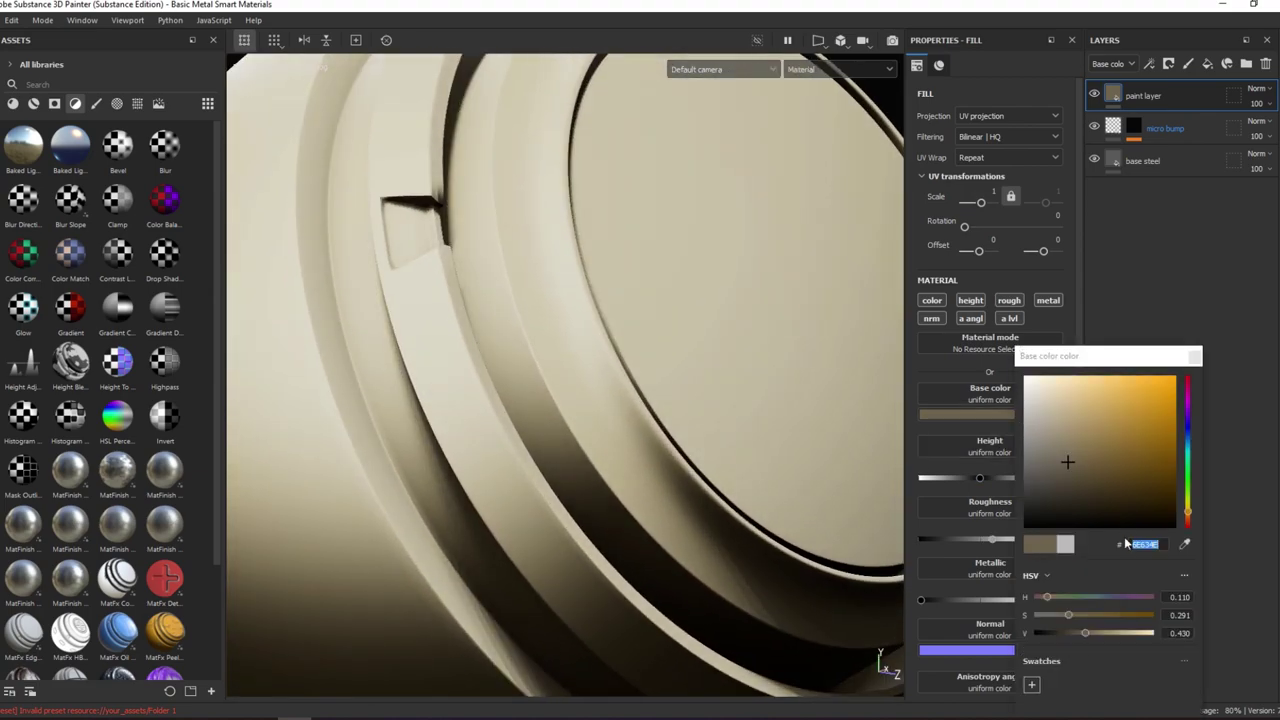
left_click_drag(1089, 615, 1104, 637)
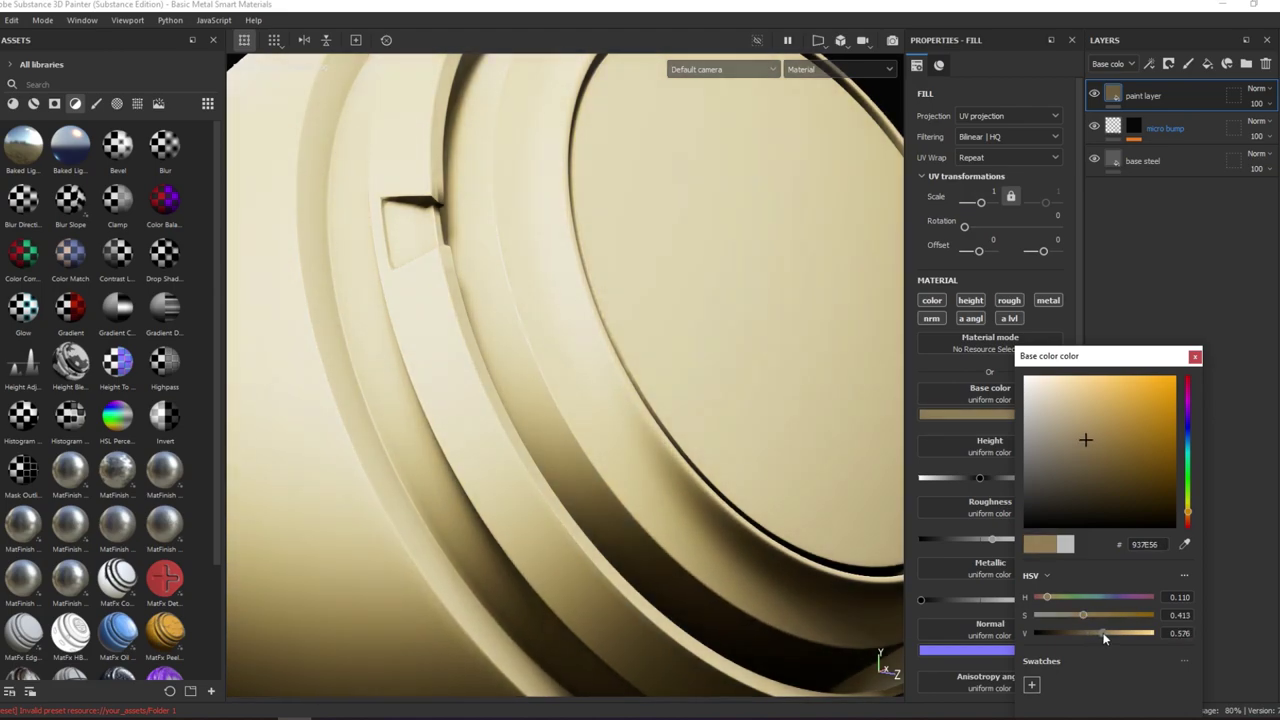
mouse_move(660, 420)
left_mouse_down("alt")
mouse_move(680, 331)
mouse_move(903, 206)
mouse_move(884, 330)
mouse_move(823, 257)
mouse_move(789, 280)
mouse_move(774, 257)
mouse_move(766, 297)
left_mouse_up("alt")
left_click(694, 126)
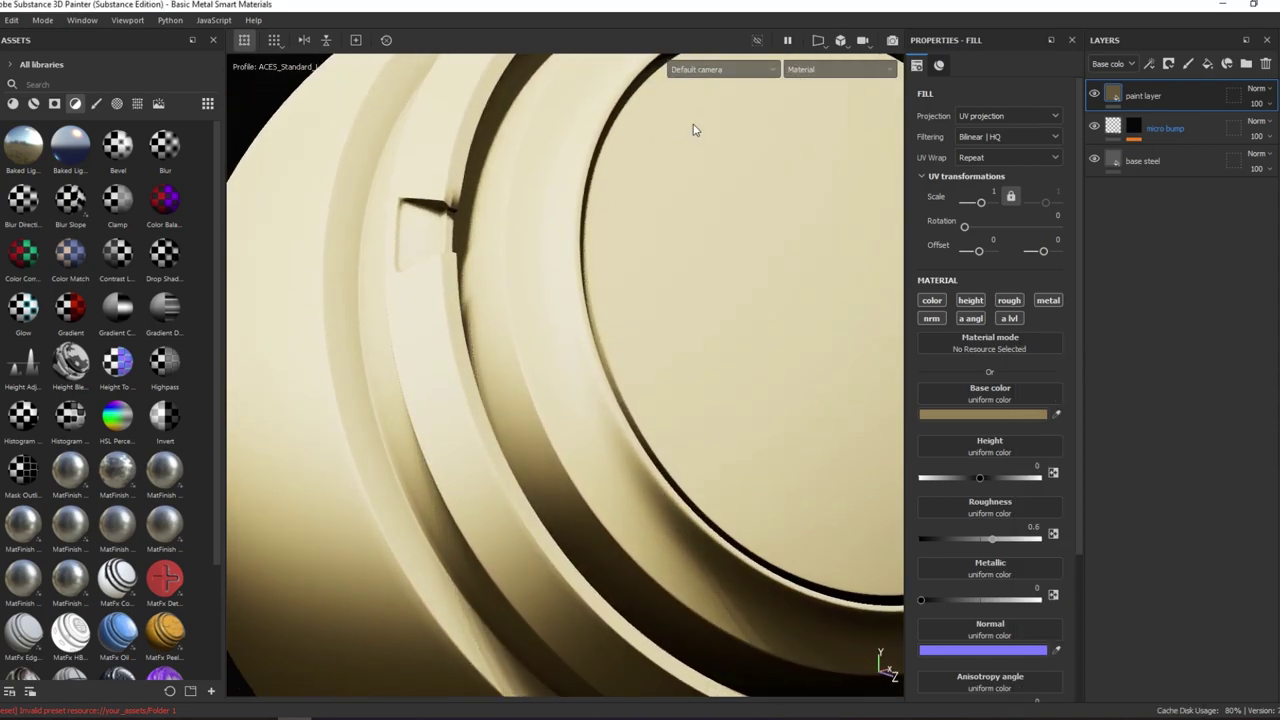
left_click_drag(694, 126, 870, 155, "alt")
key("Return")
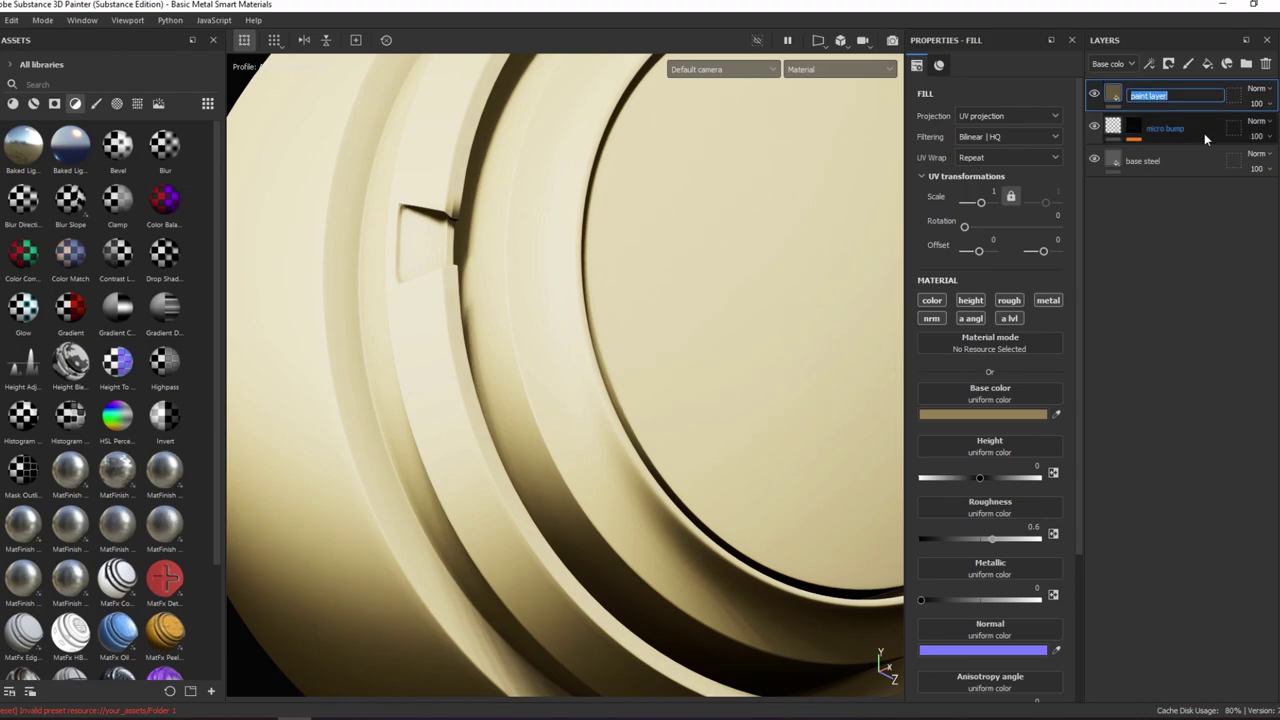
- Group all three layers into a folder named 'base'
left_click(1188, 148, "shift")
key("ctrl+g")
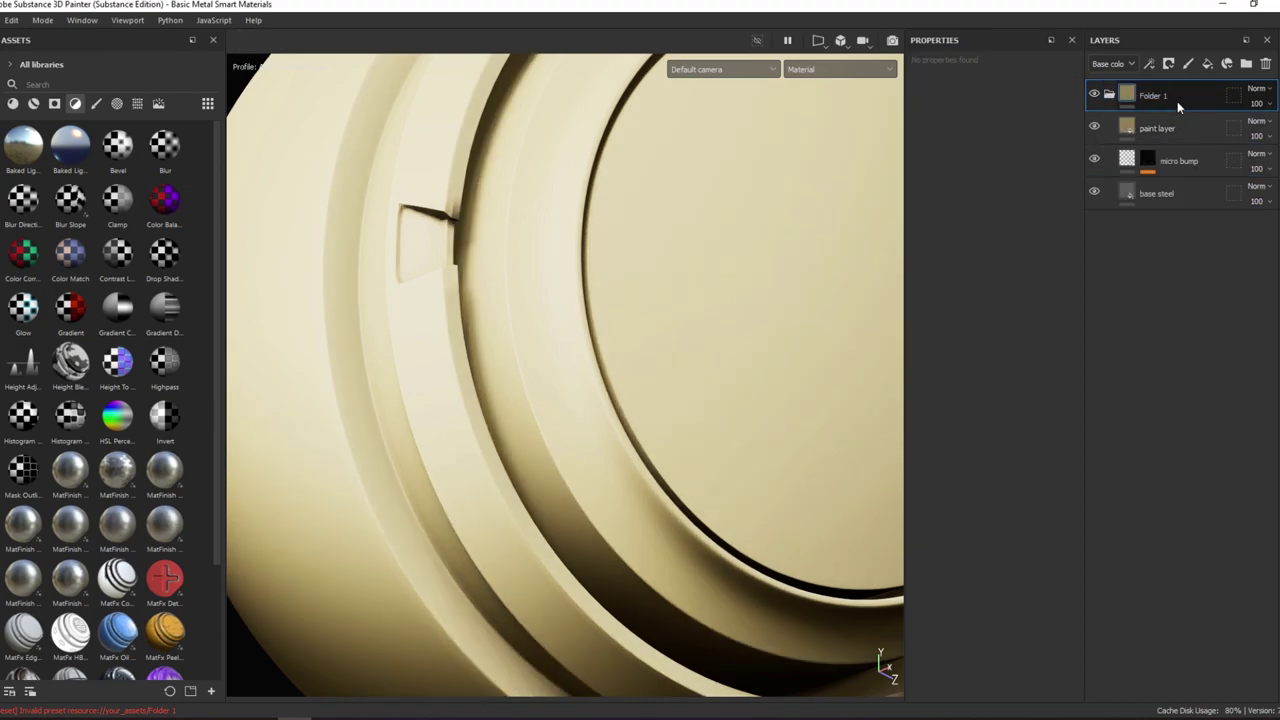
double_click(1152, 96)
type("base")
key("Return")
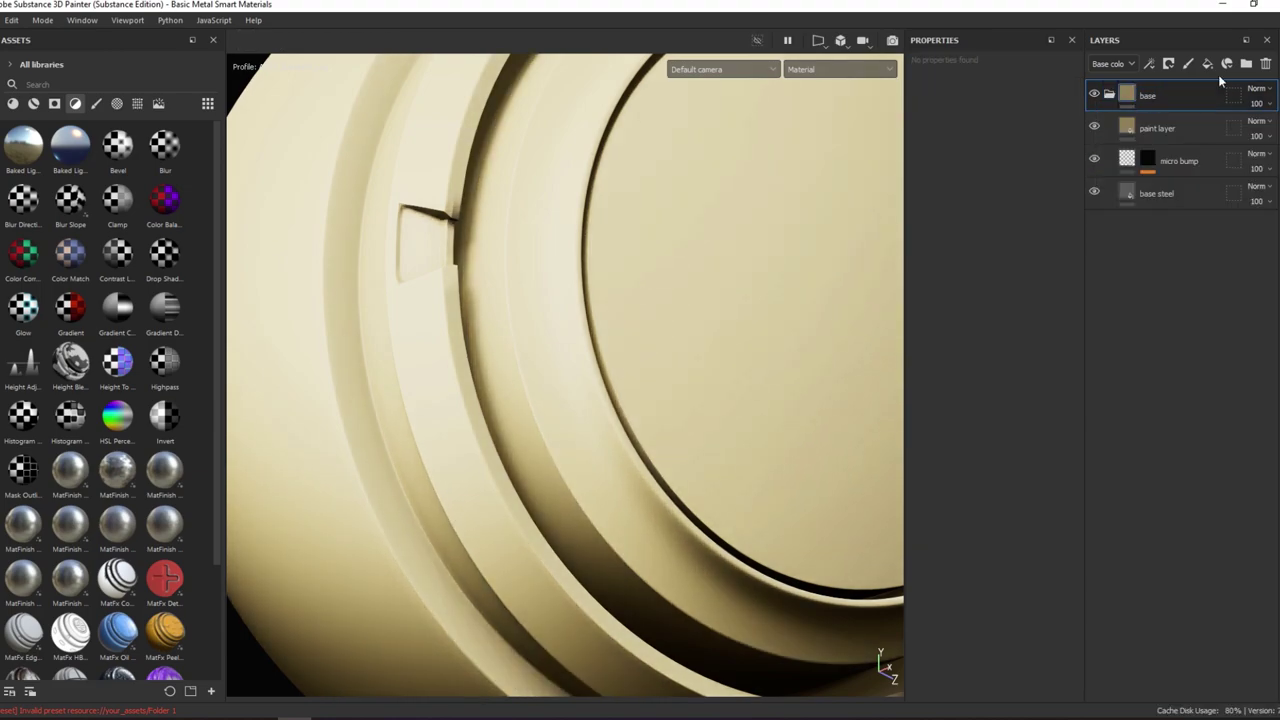
- Add a fill layer named 'Edge Blur' with a black mask
left_click(1208, 63)
right_click(1147, 96)
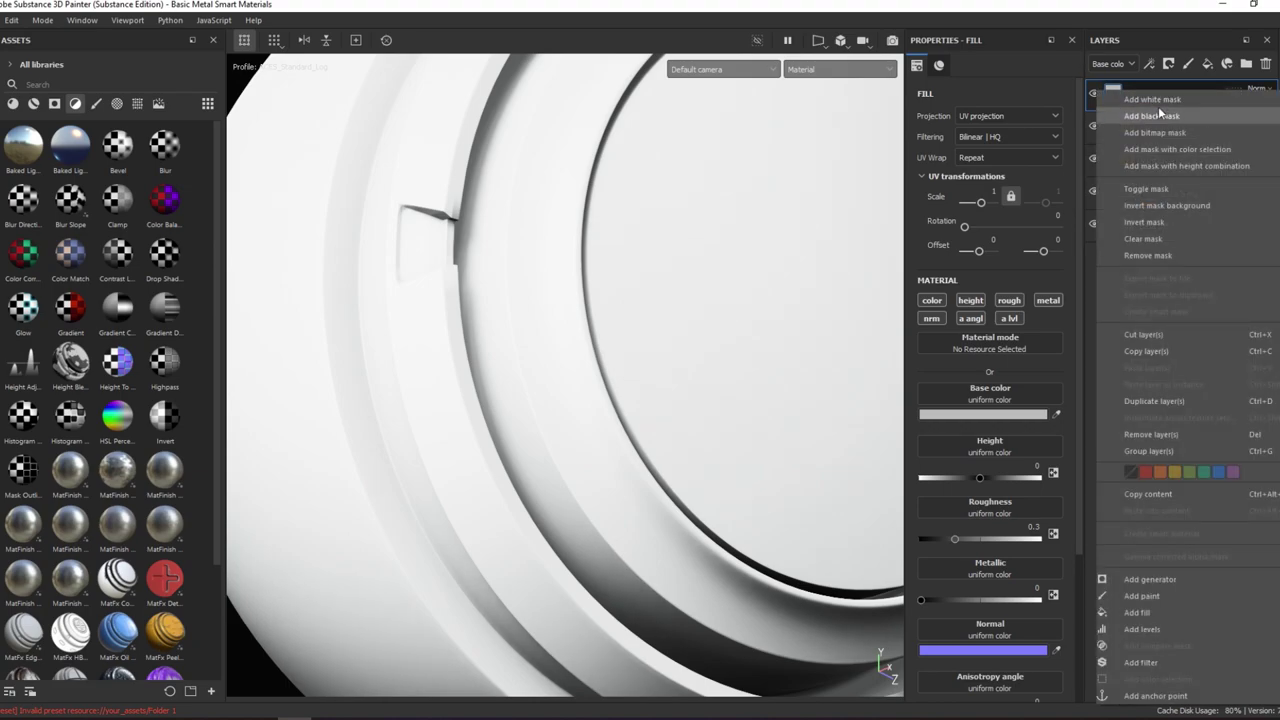
double_click(1161, 88)
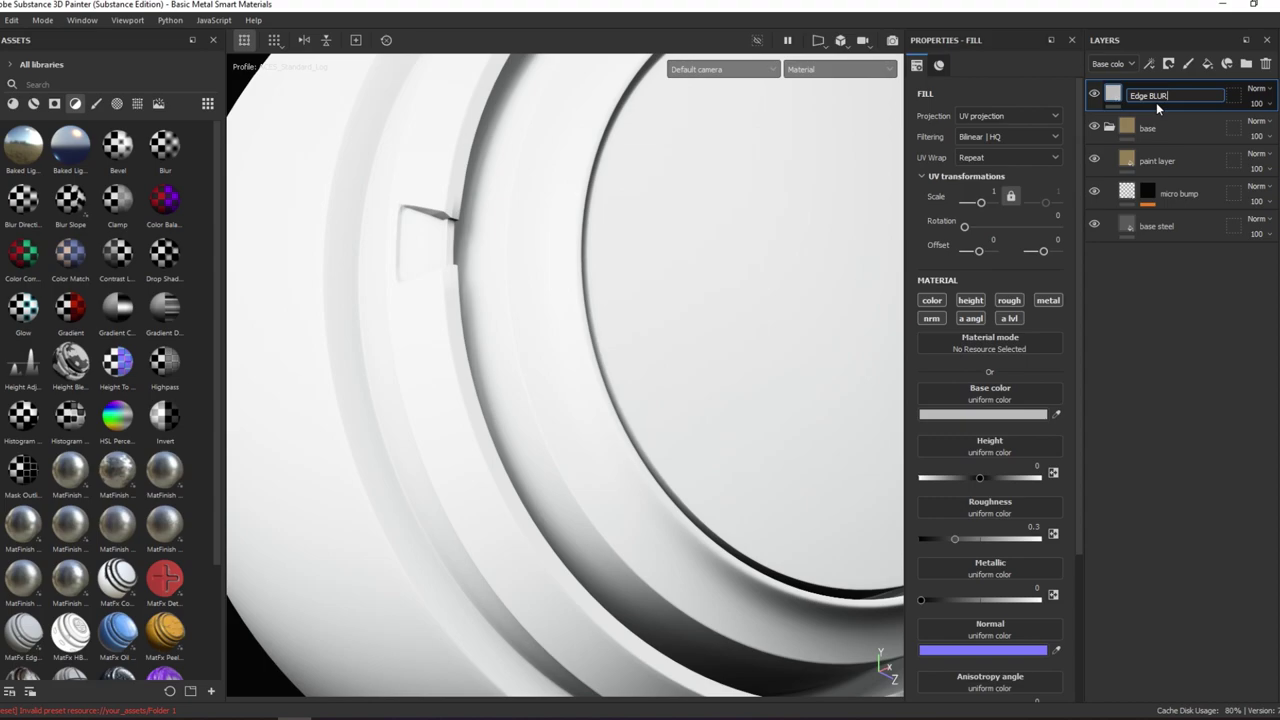
type("lur")
key("Return")
right_click(1156, 102)
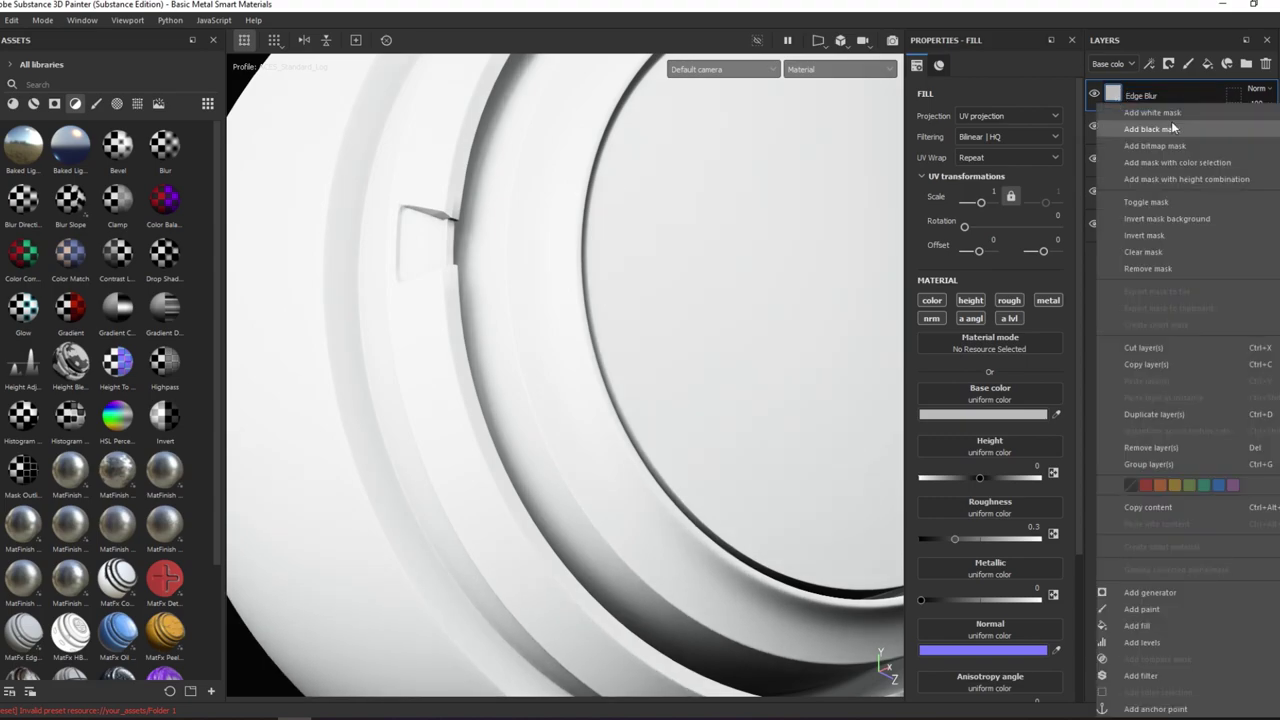
left_click(1171, 121)
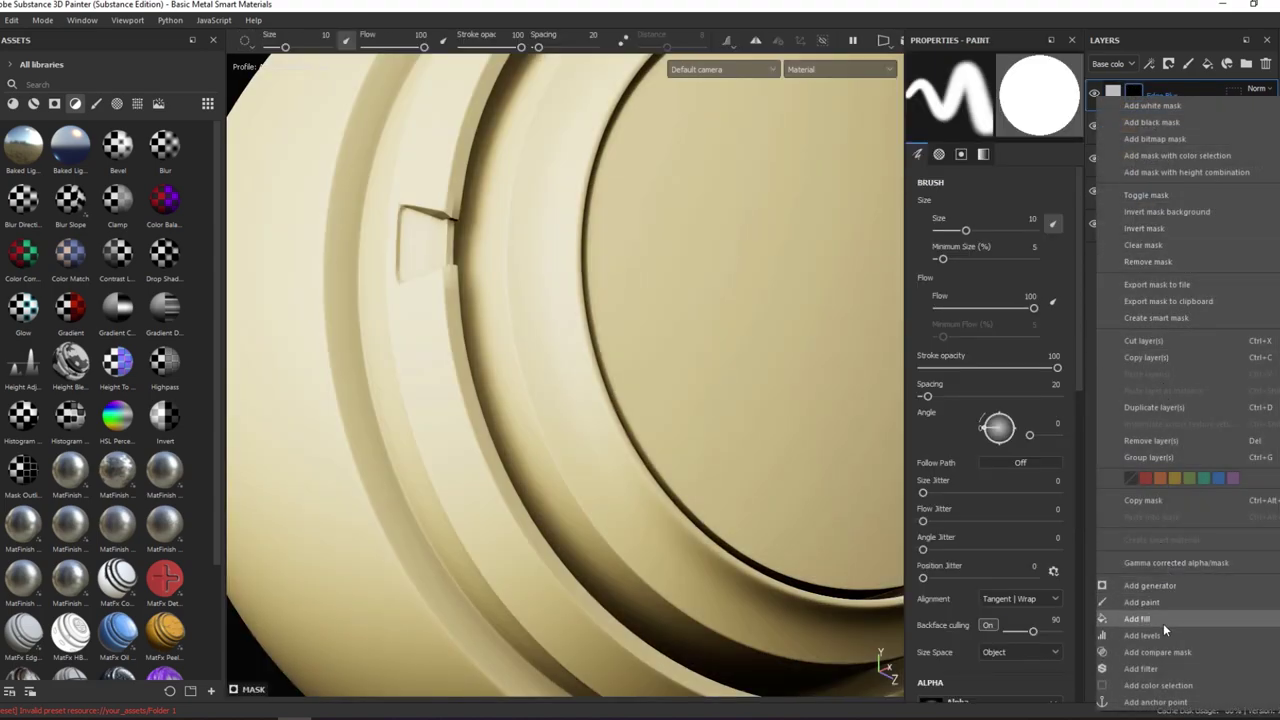
- Add a Curvature generator to the mask: Sharp 0.36, Fine 0, Soft 0, Medium 0.14, Global Blur 4.39
left_click(1166, 585)
left_click(1031, 98)
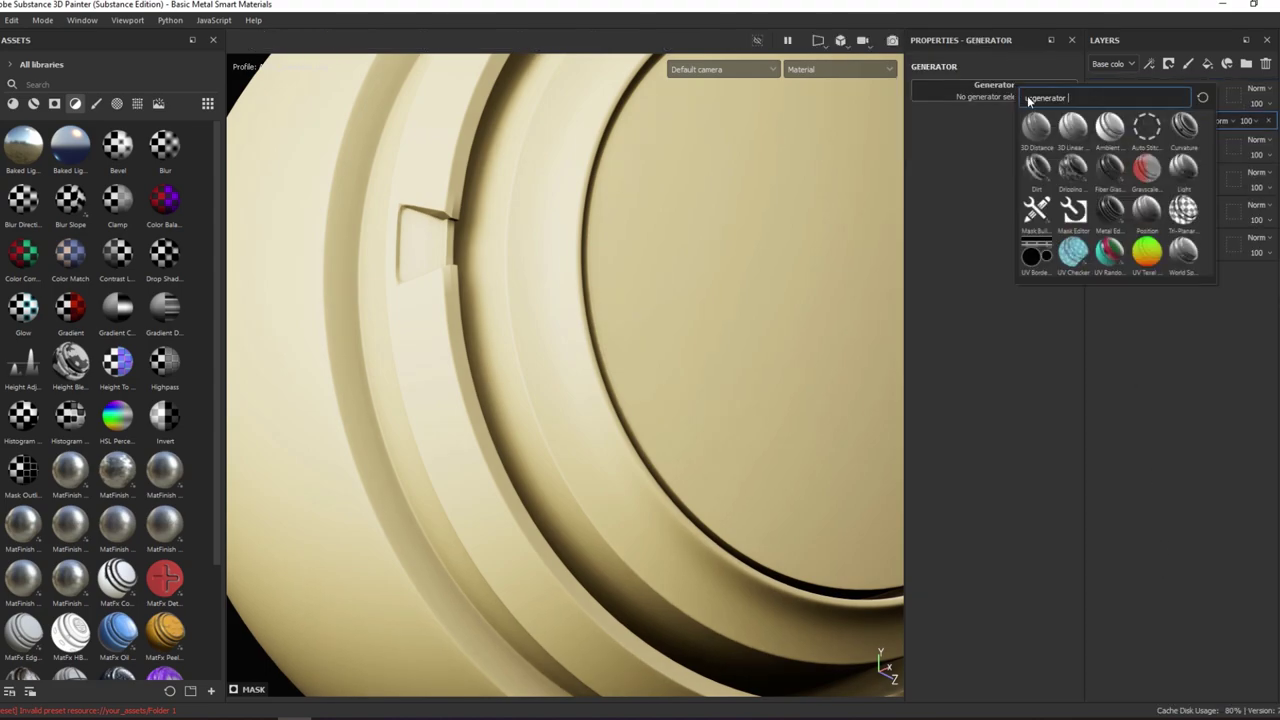
left_click(1184, 126)
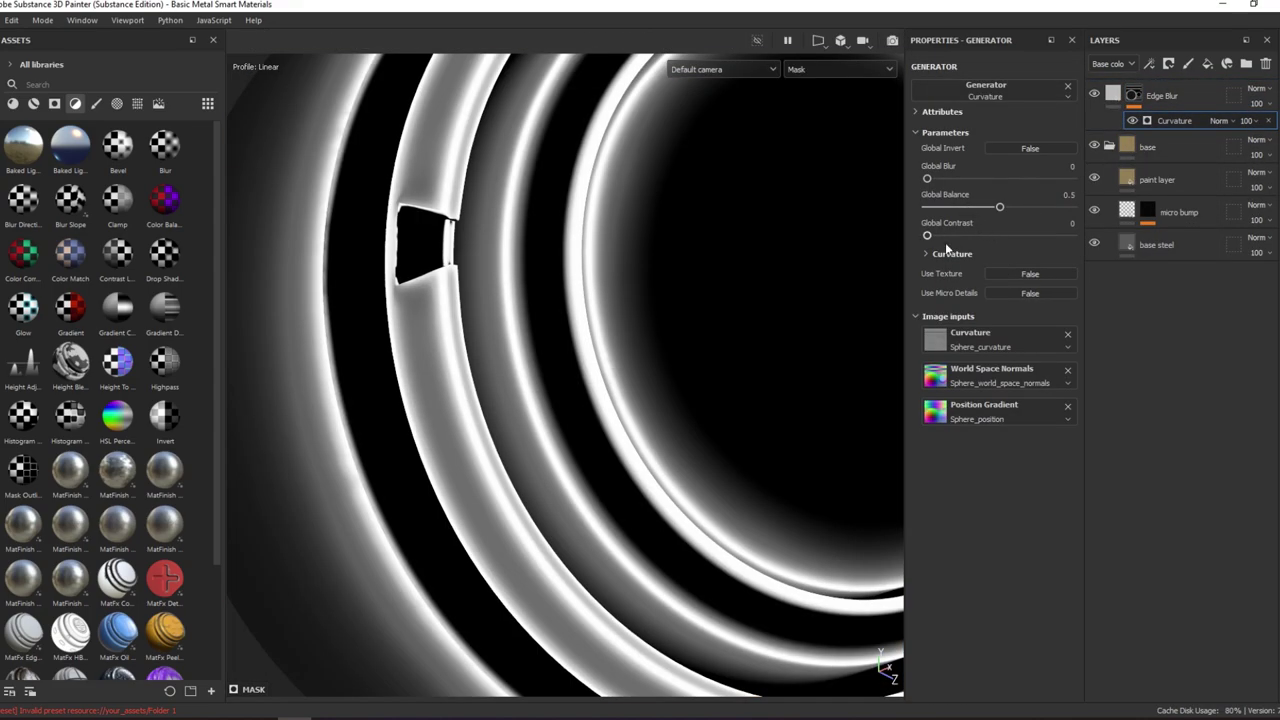
left_click(948, 253)
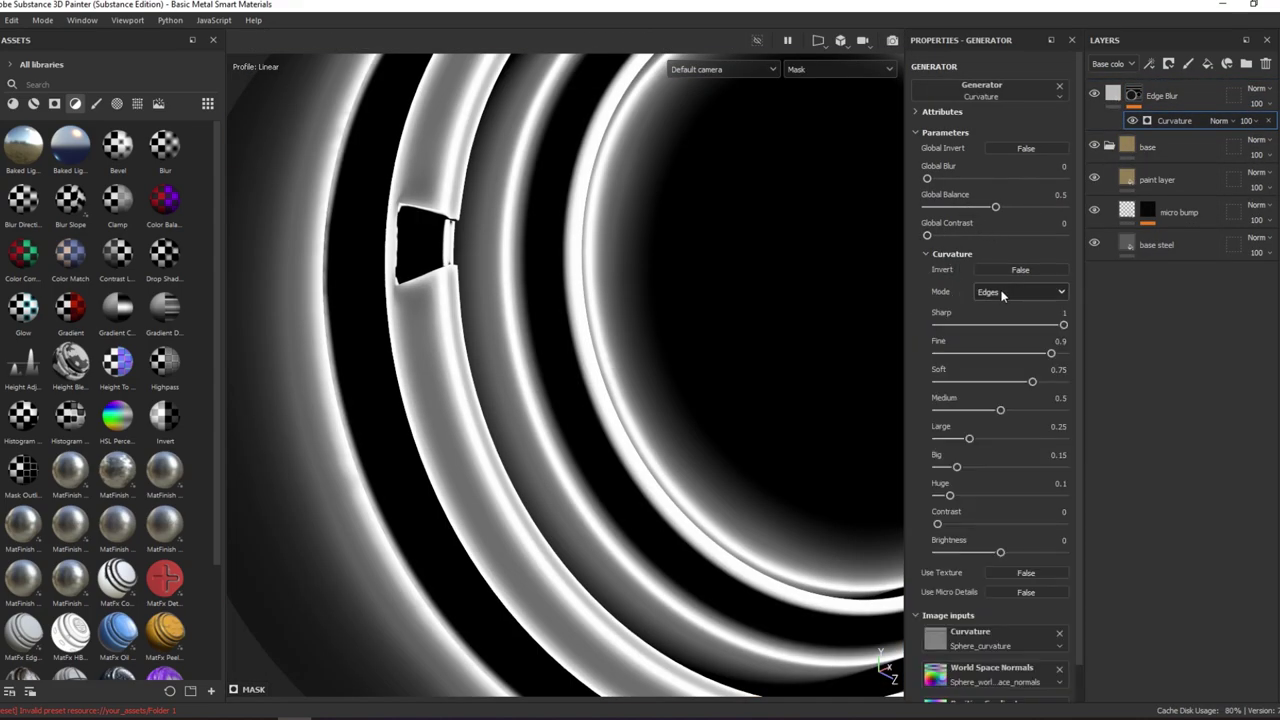
left_click_drag(1011, 326, 982, 325)
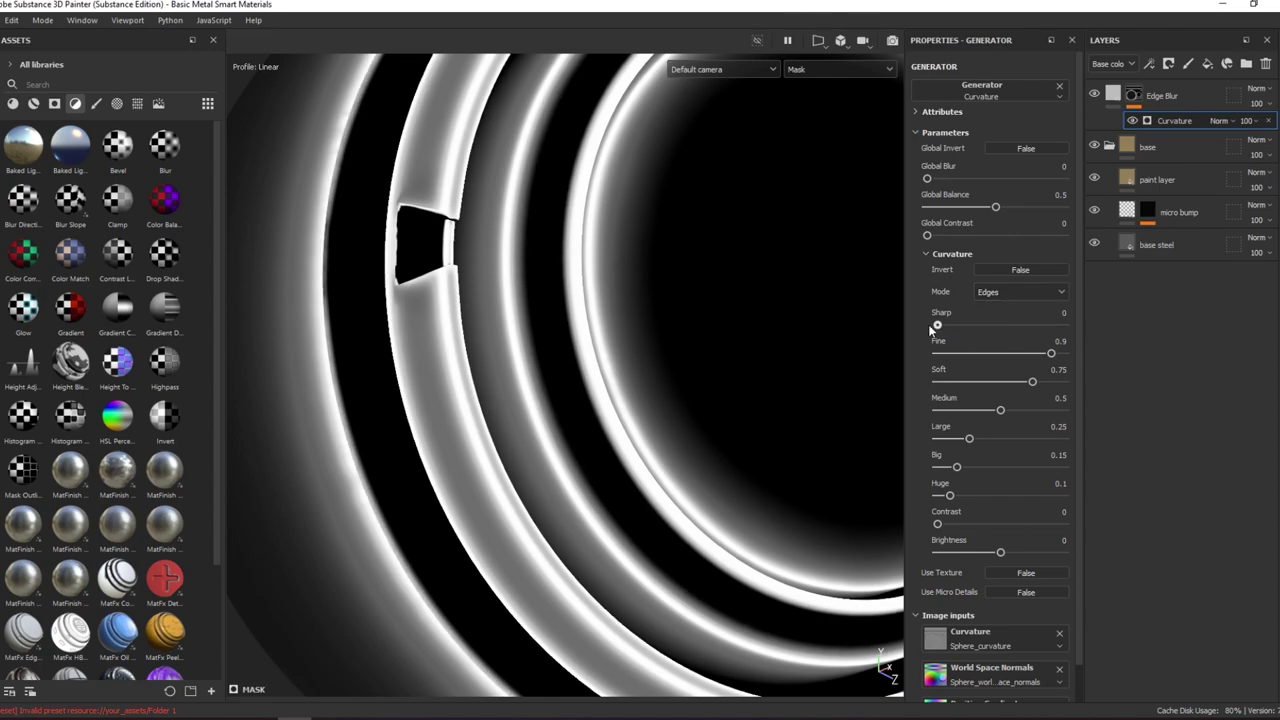
left_click(968, 353)
left_click(953, 383)
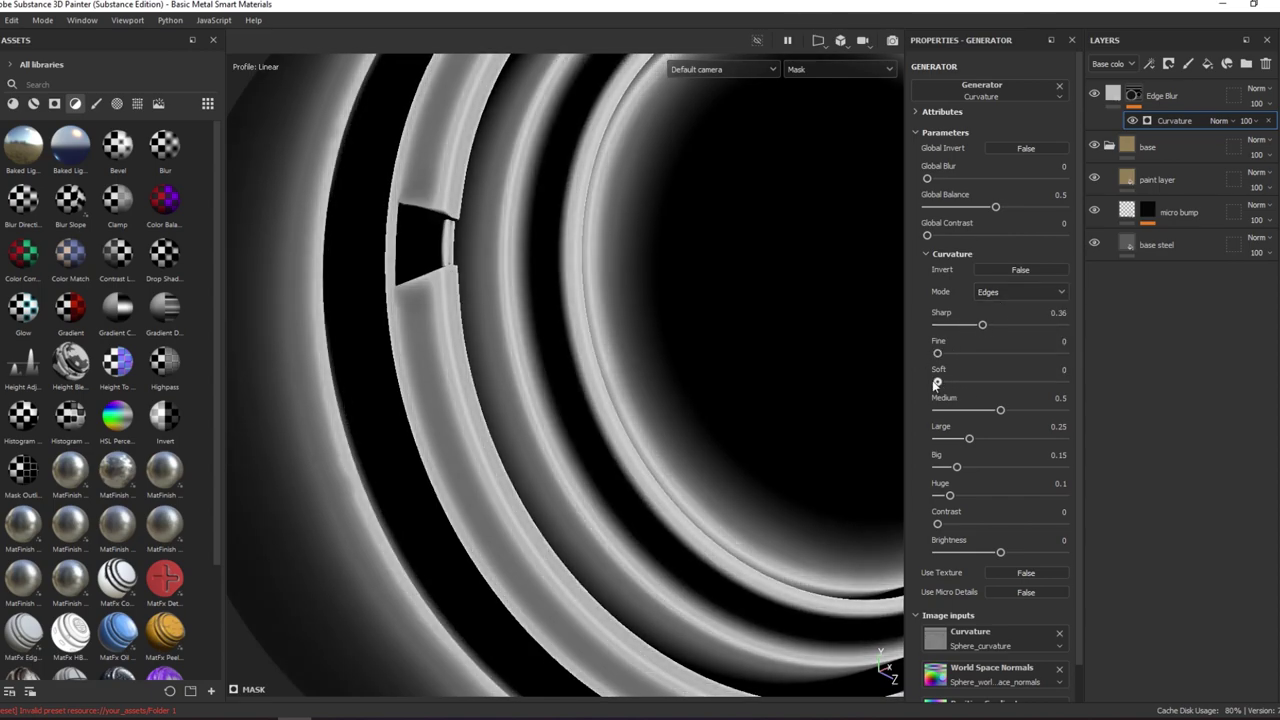
left_click(955, 410)
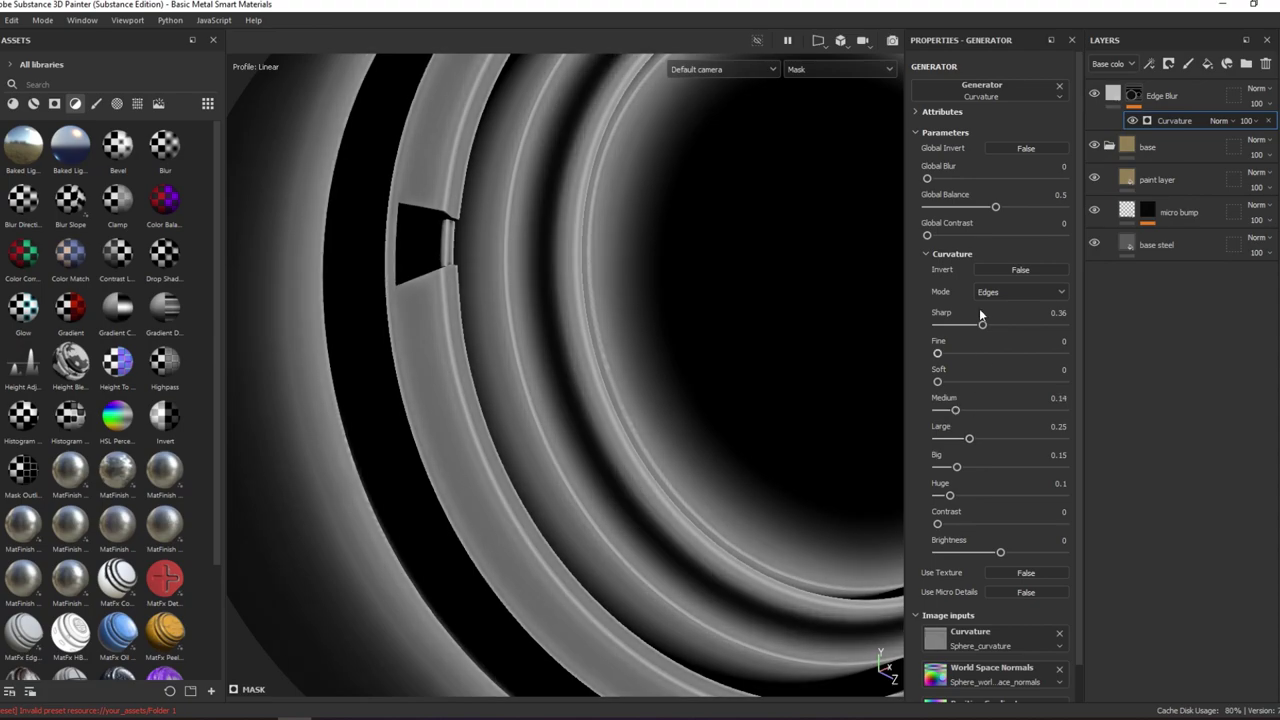
left_click(965, 179)
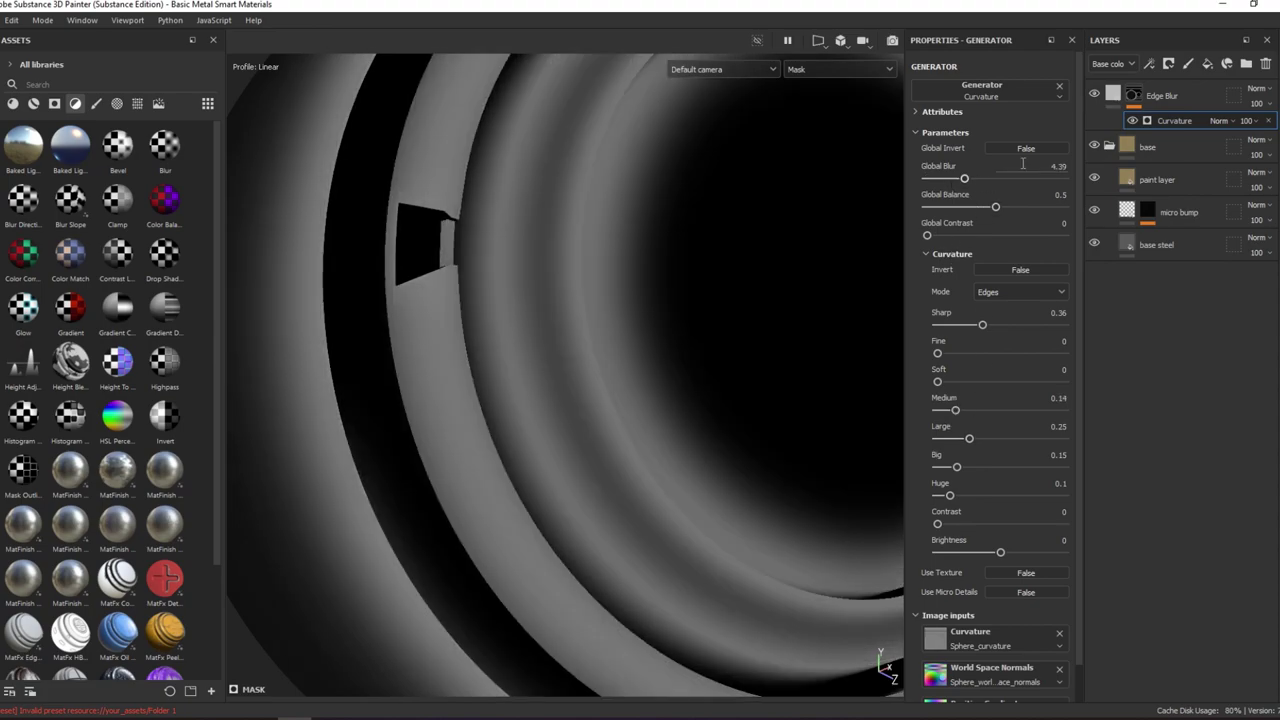
- Give Edge Blur a near-black base colour and the Soft light blend mode
key("m")
left_click(1113, 94)
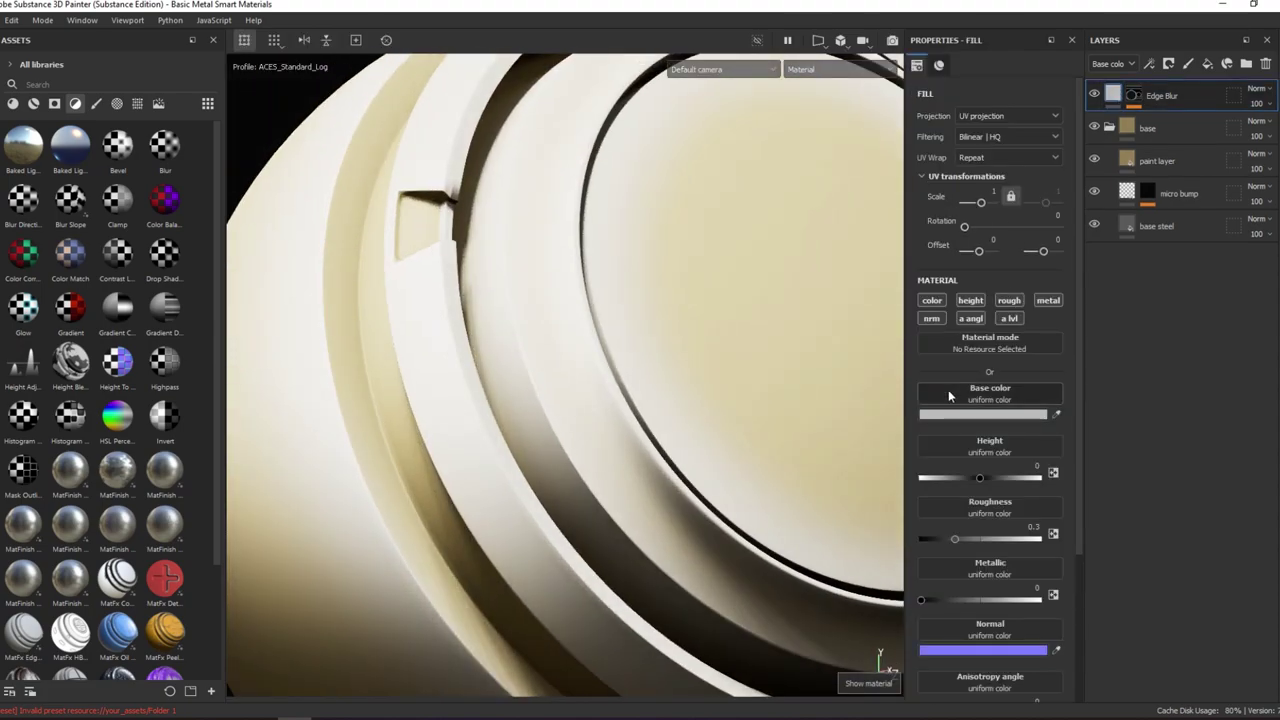
left_click(980, 414)
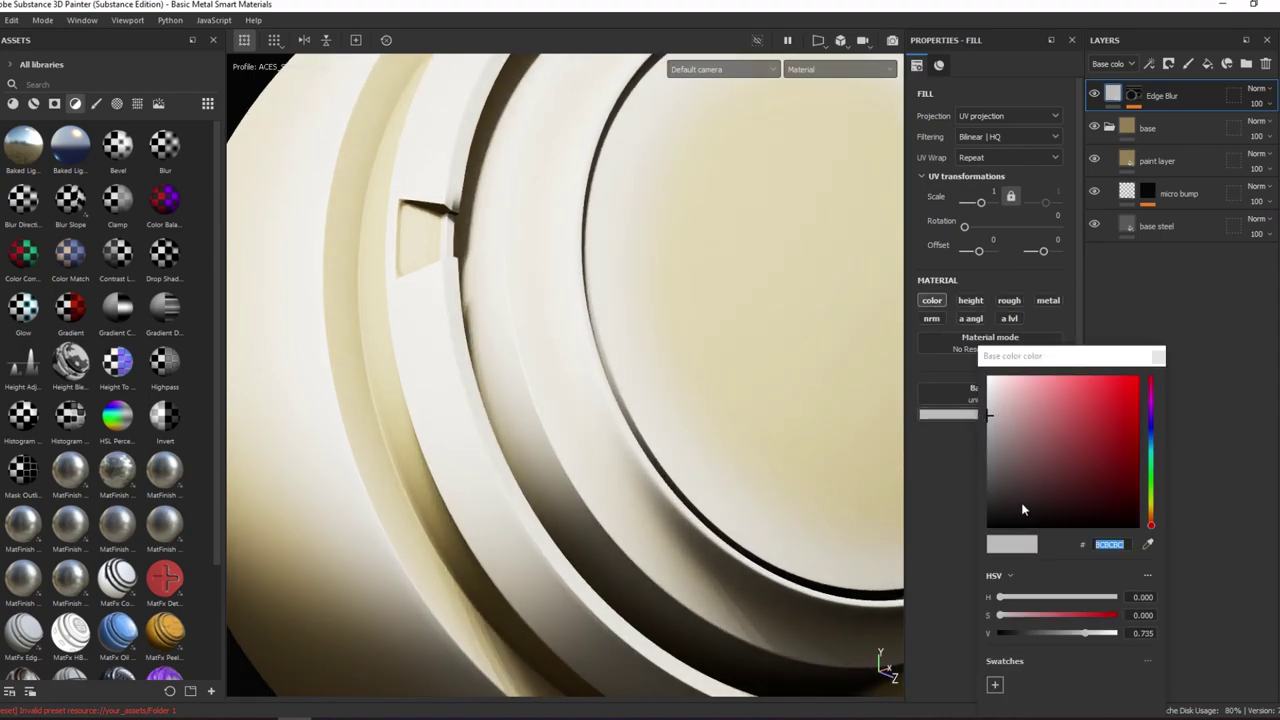
left_click(1256, 88)
left_click(1245, 363)
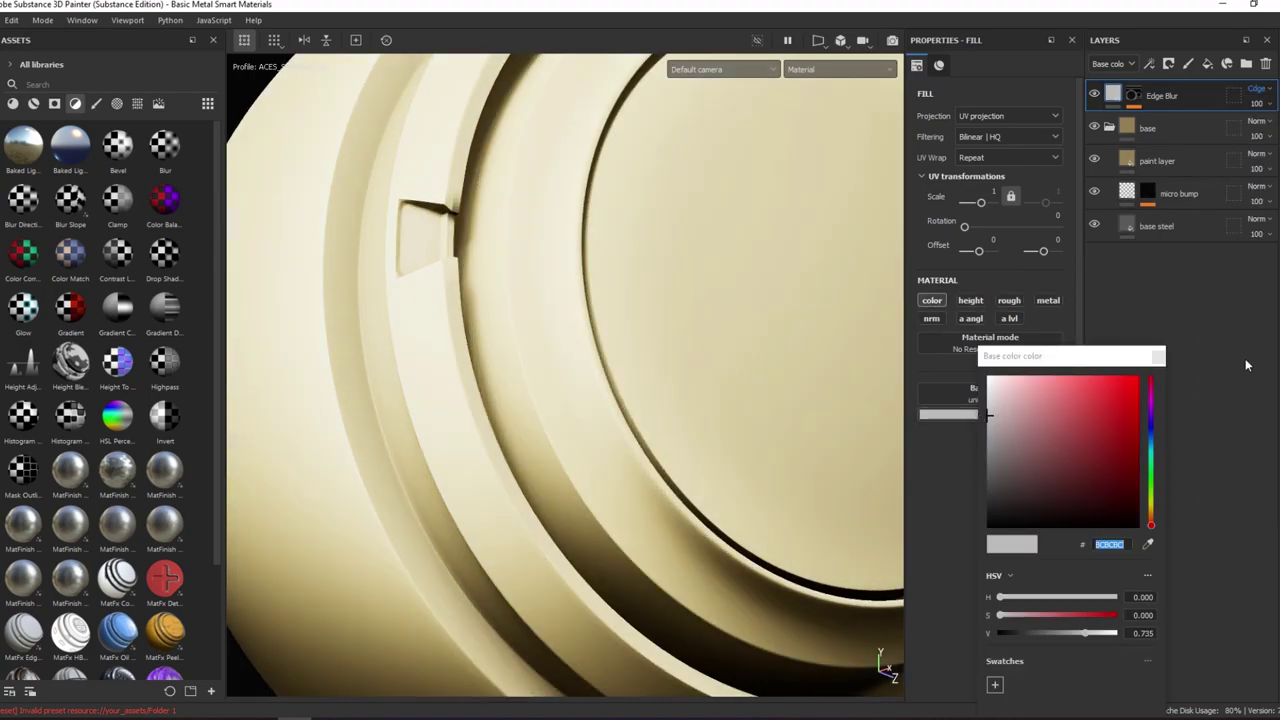
left_click(986, 513)
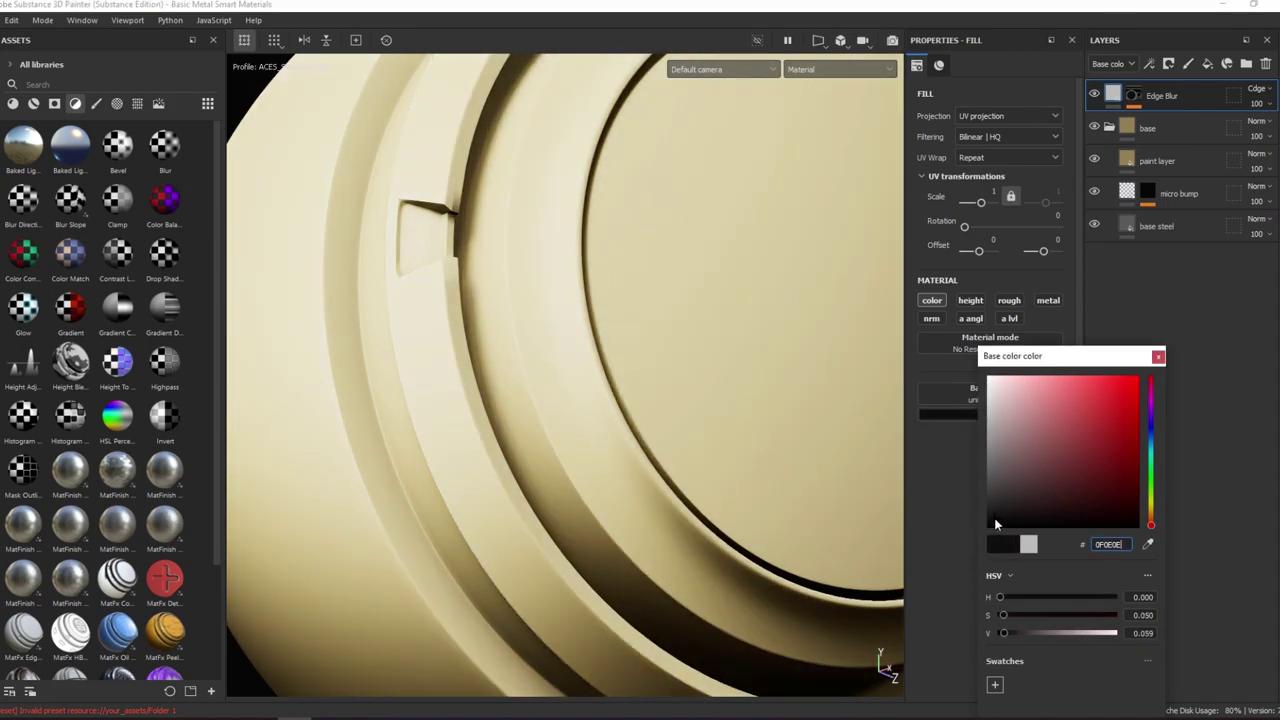
left_click(1158, 356)
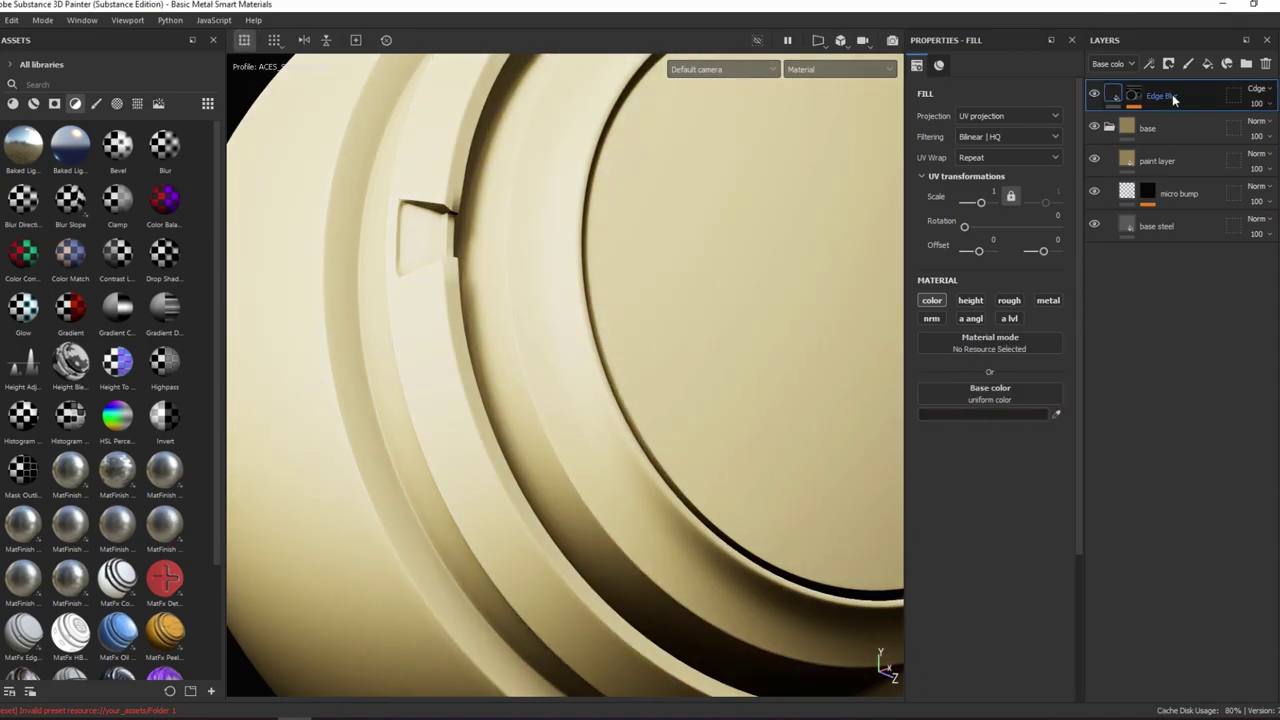
left_click(1256, 88)
left_click(1228, 363)
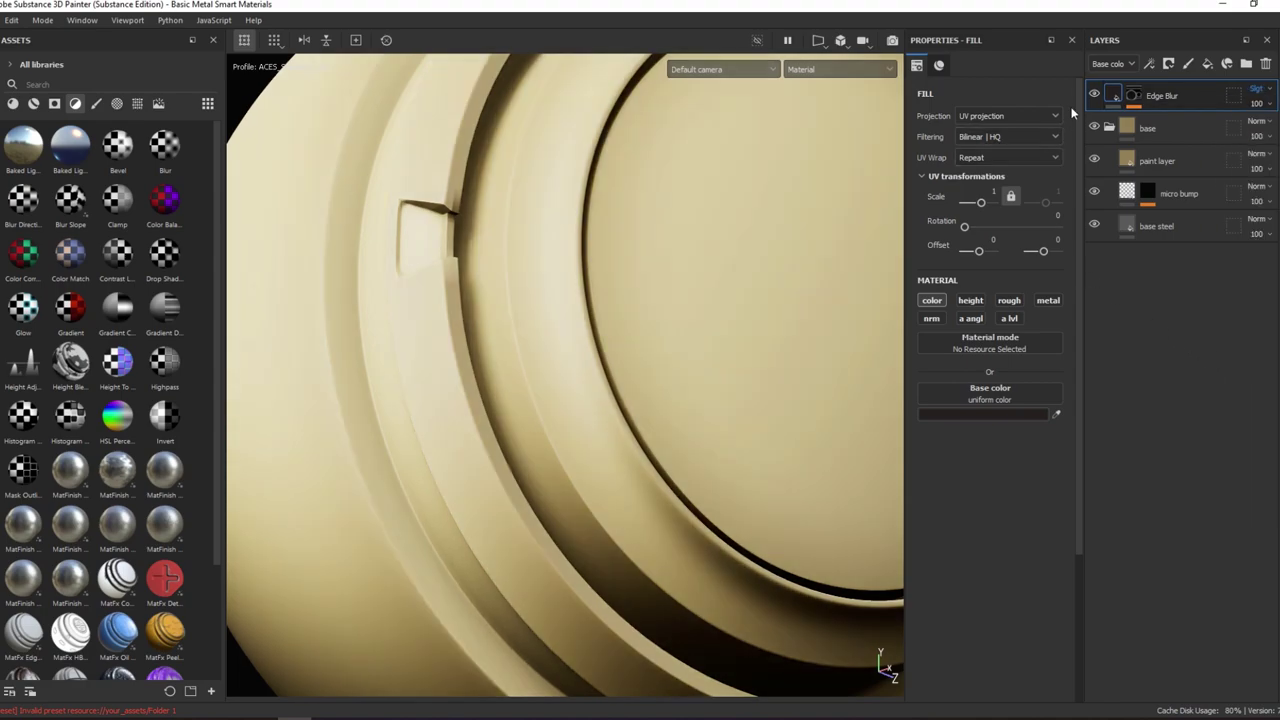
left_click_drag(608, 249, 755, 264, "alt")
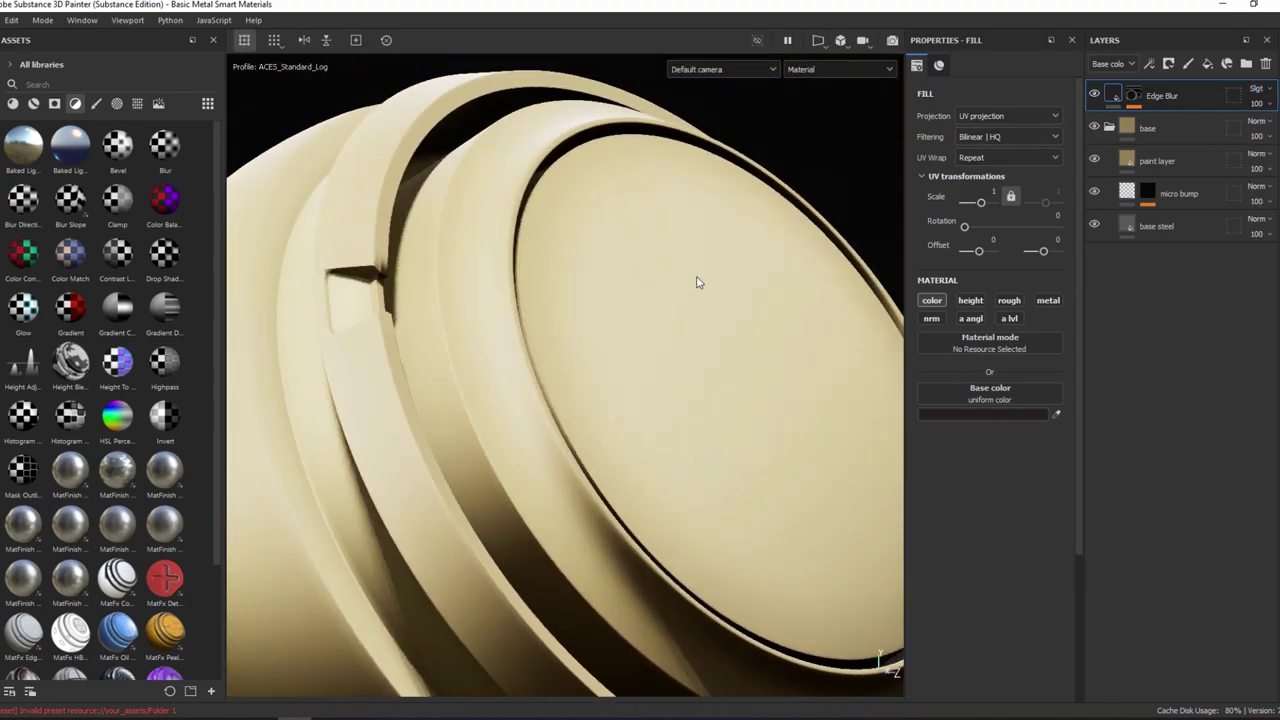
- Raise the Edge Blur curvature generator's Global Blur to 6.42
left_click(1133, 95)
left_click(1175, 120)
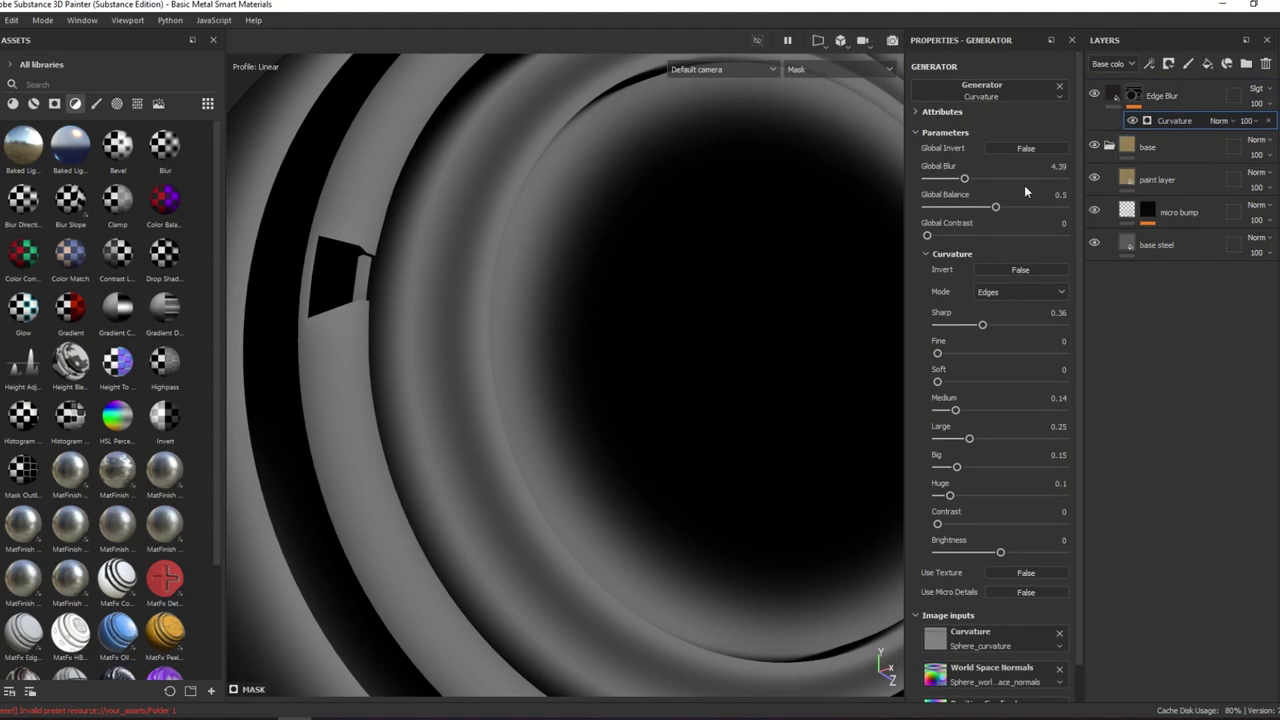
left_click(1133, 95)
left_click(1175, 120)
left_click_drag(969, 178, 981, 178)
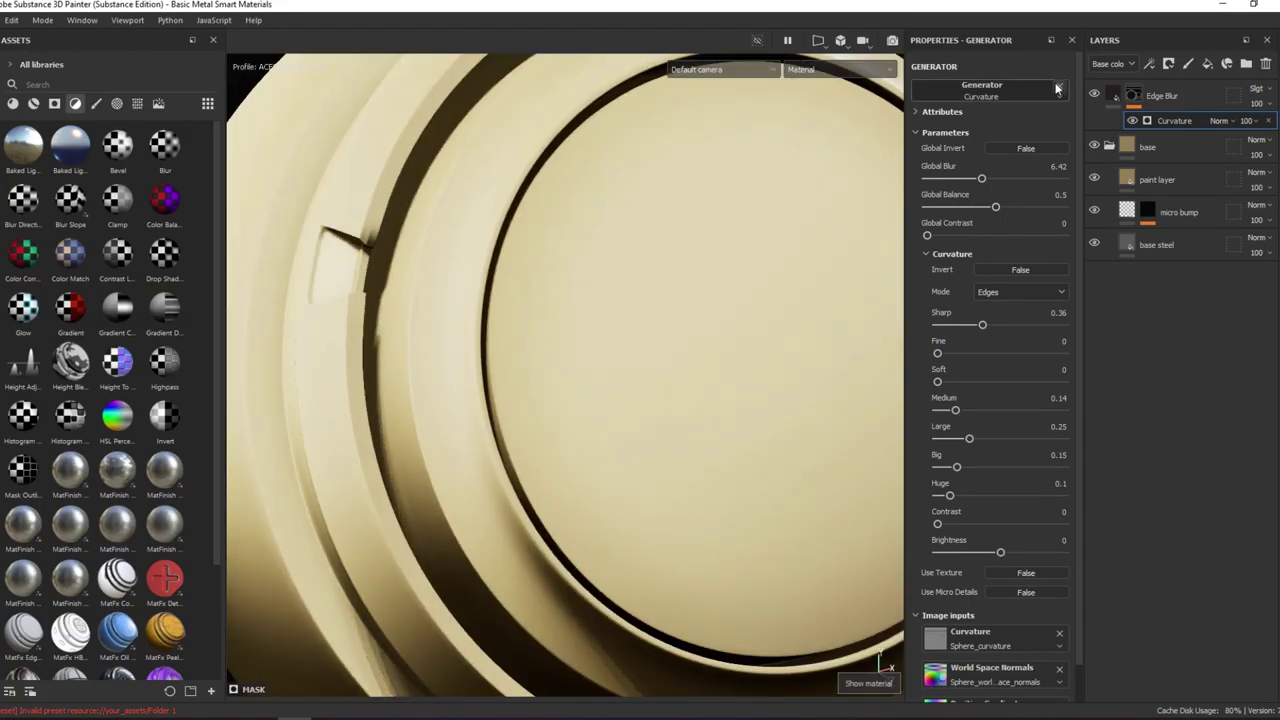
left_click_drag(780, 226, 808, 200, "alt")
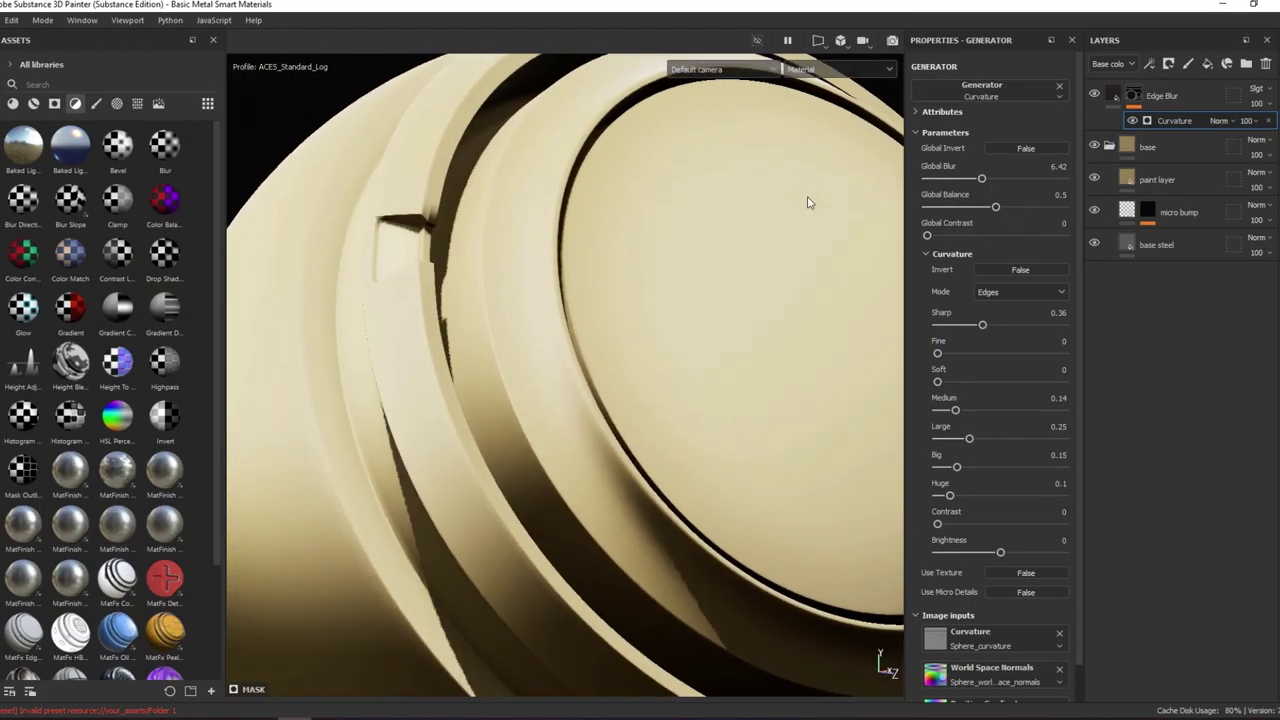
- Toggle Edge Blur's visibility to compare, then add a new fill layer above it
left_click(1095, 95)
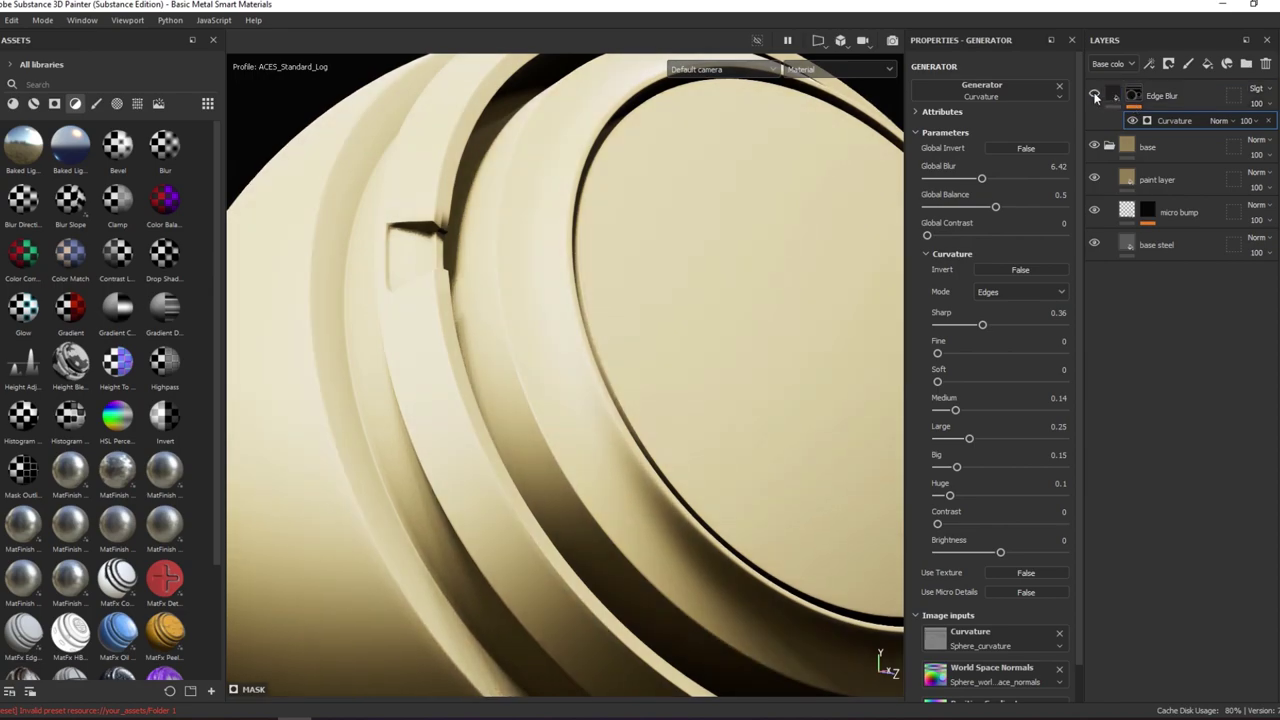
left_click(1095, 95)
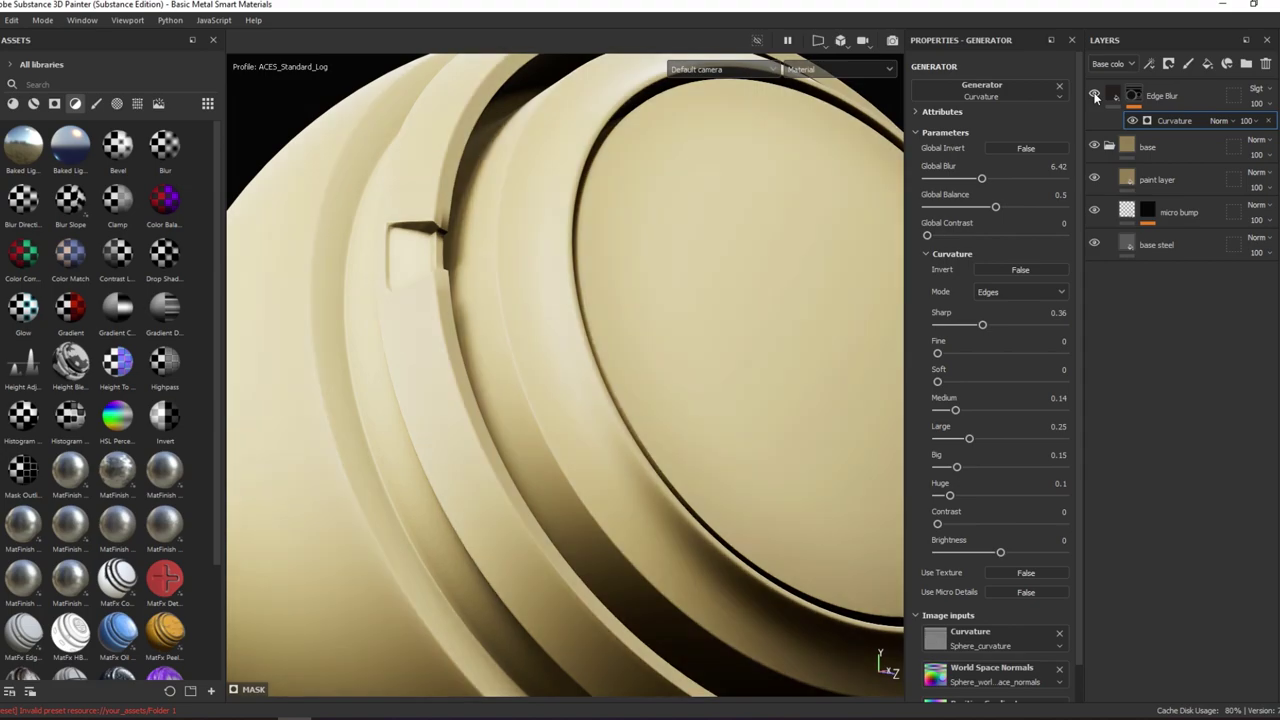
scroll(611, 206, "down", 5)
scroll(524, 245, "up", 4)
left_click_drag(524, 245, 570, 250, "alt")
left_click(1160, 95)
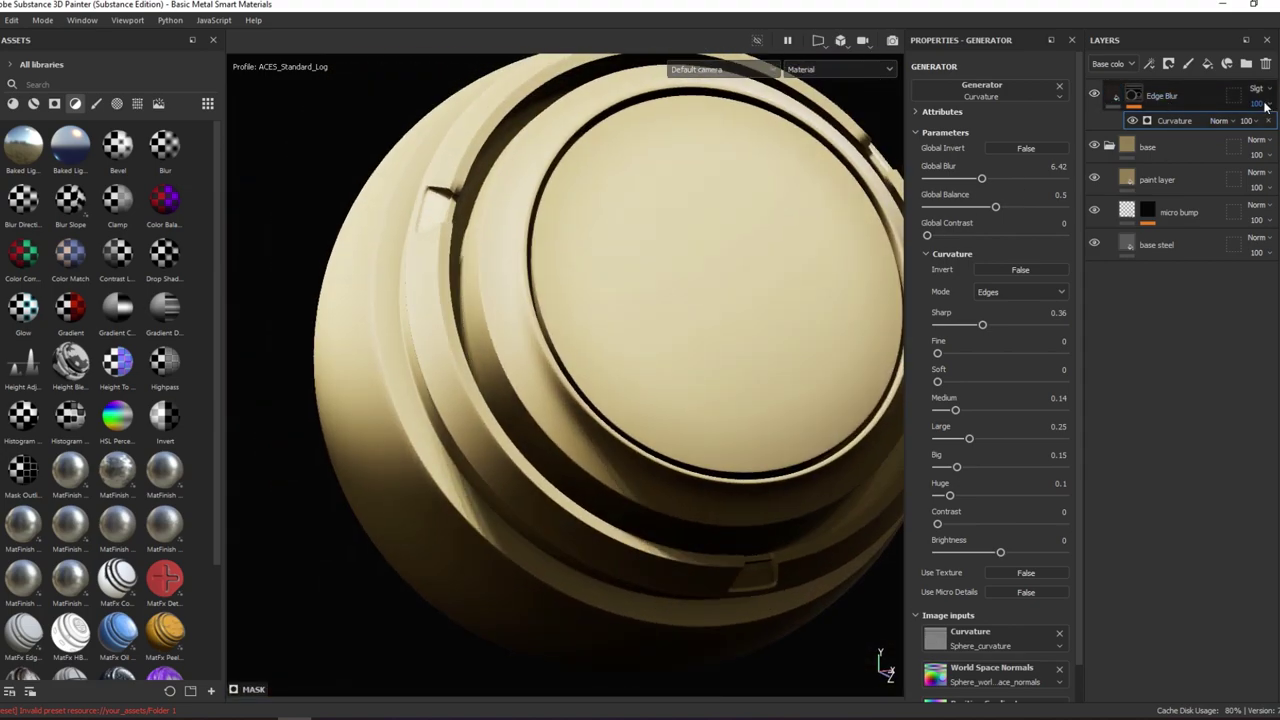
left_click(1205, 63)
type("Edge worn")
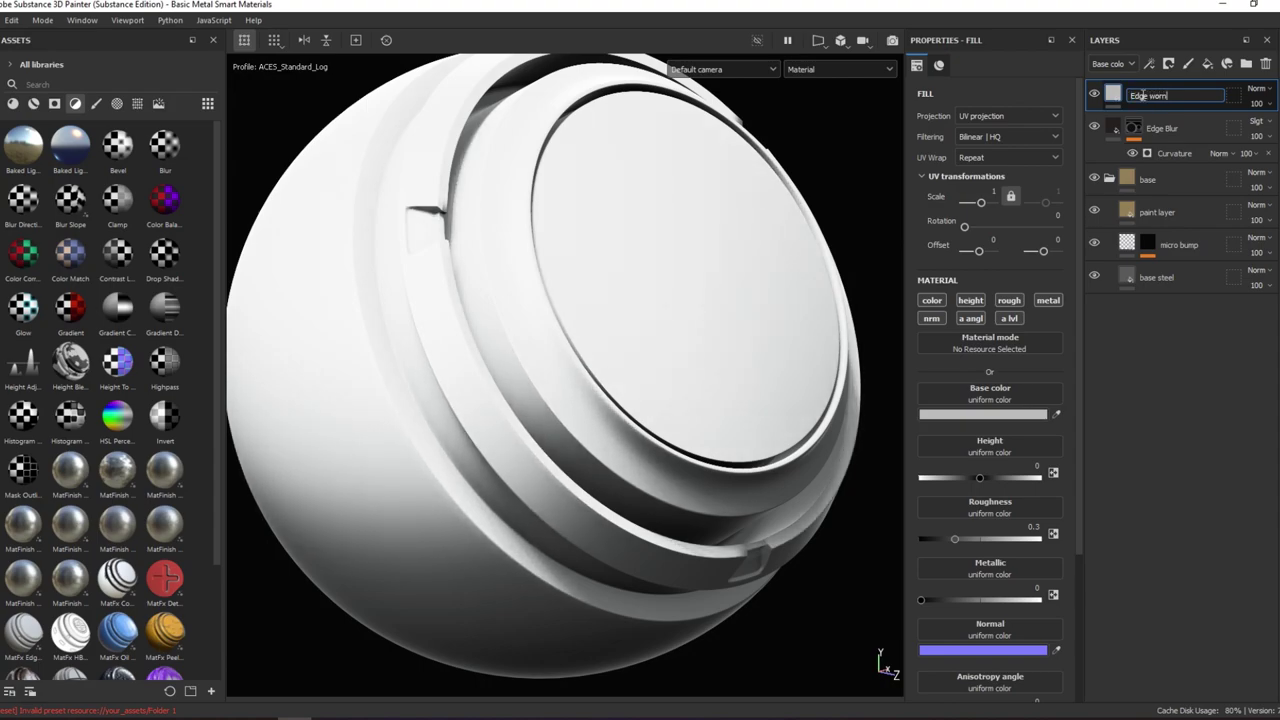
- Name the layer 'Edge worn', trial the Dirt Soft Edges smart mask, then undo it
key("Return")
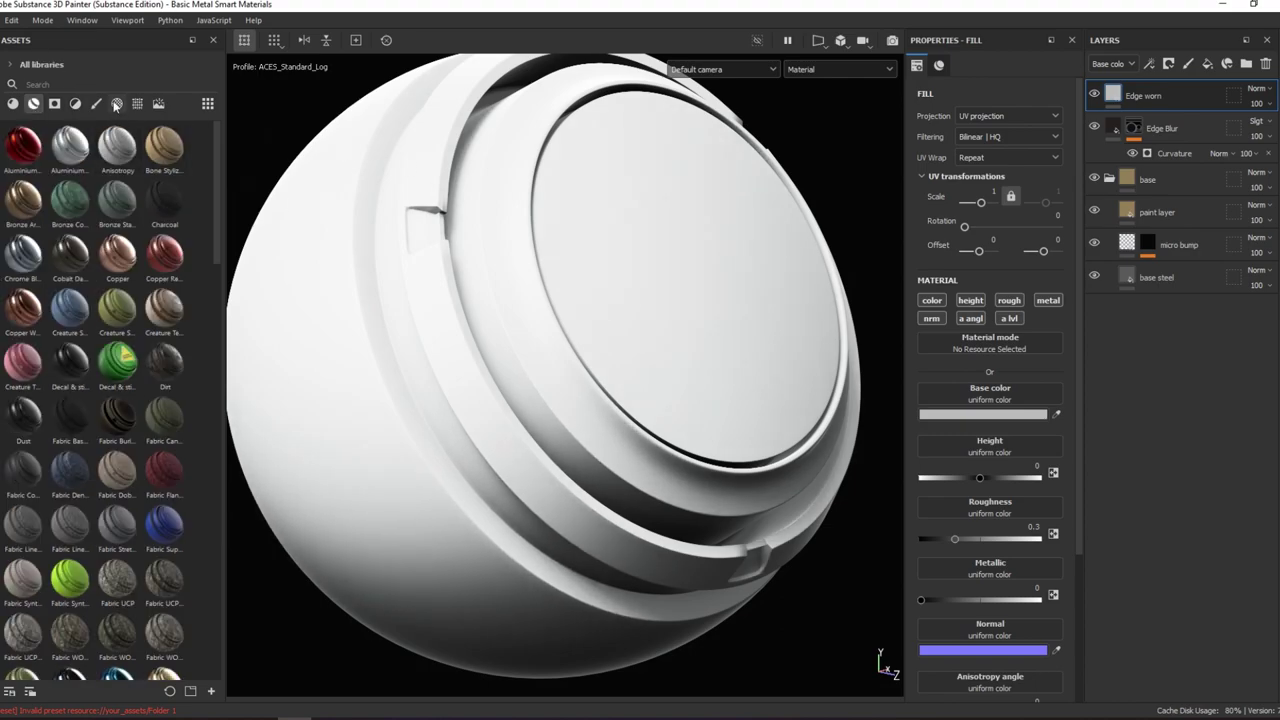
left_click(54, 103)
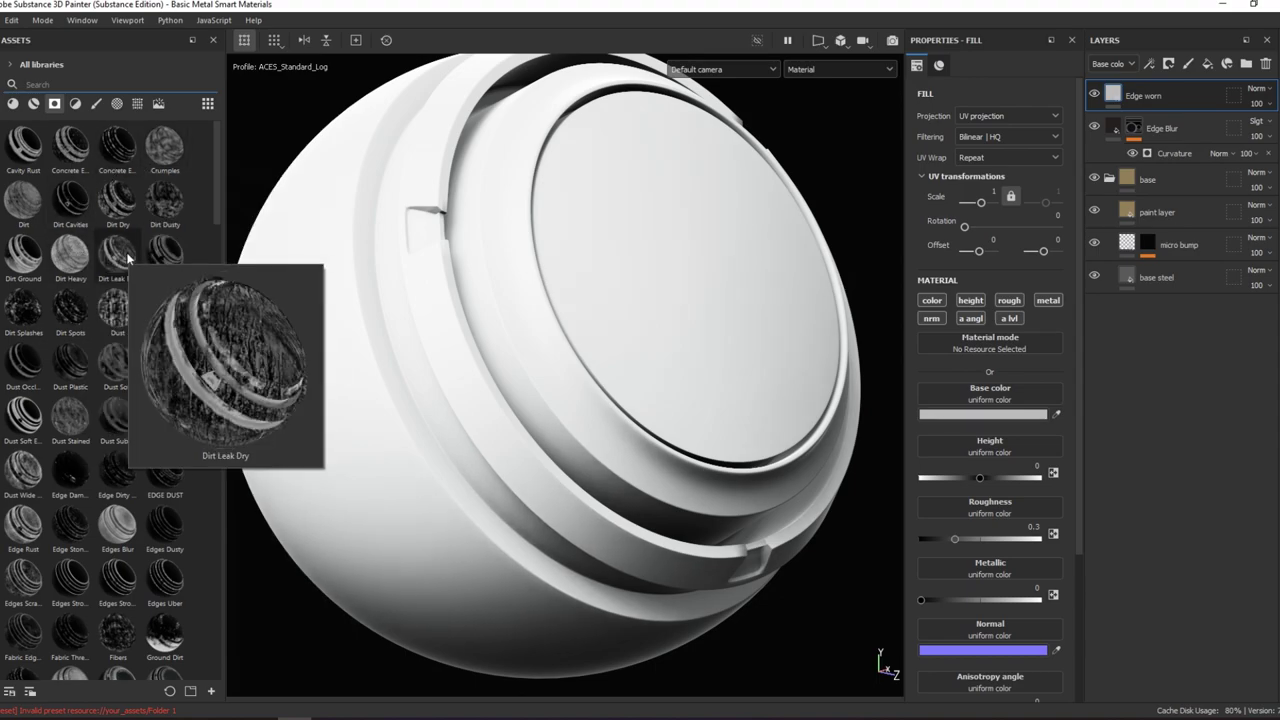
mouse_move(166, 250)
left_click_drag(167, 248, 1140, 95)
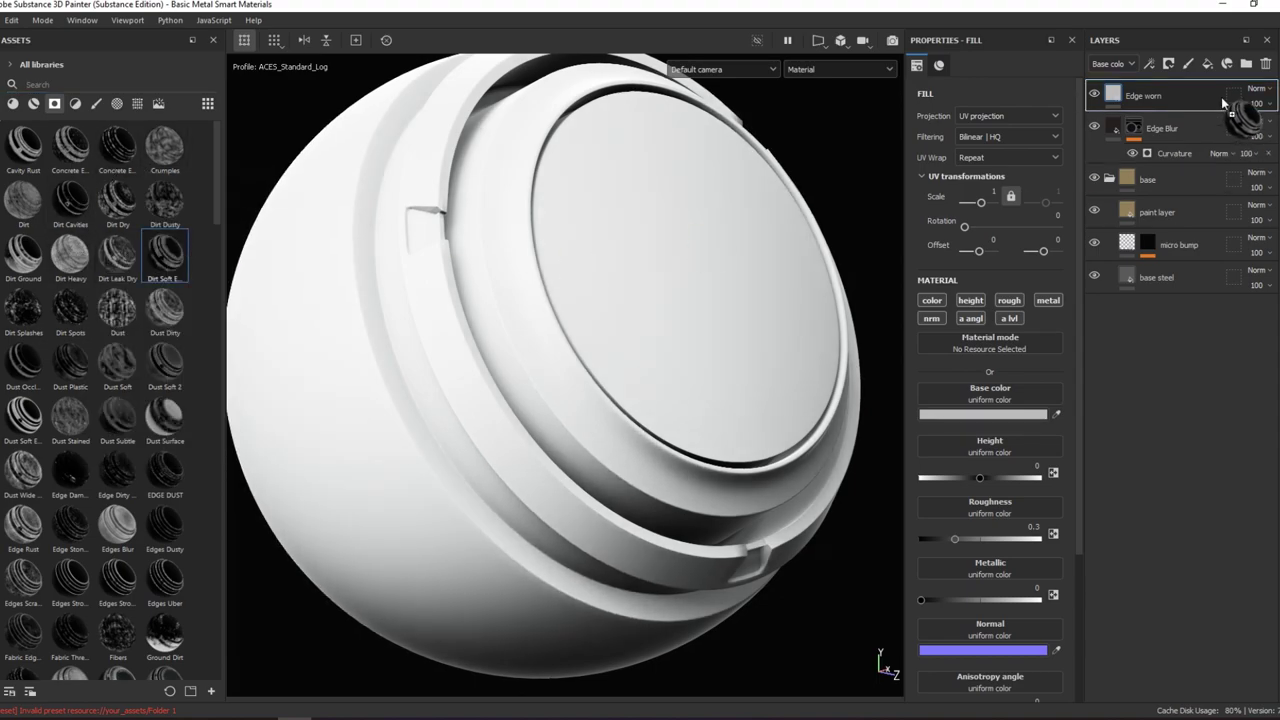
left_click(1136, 93, "alt")
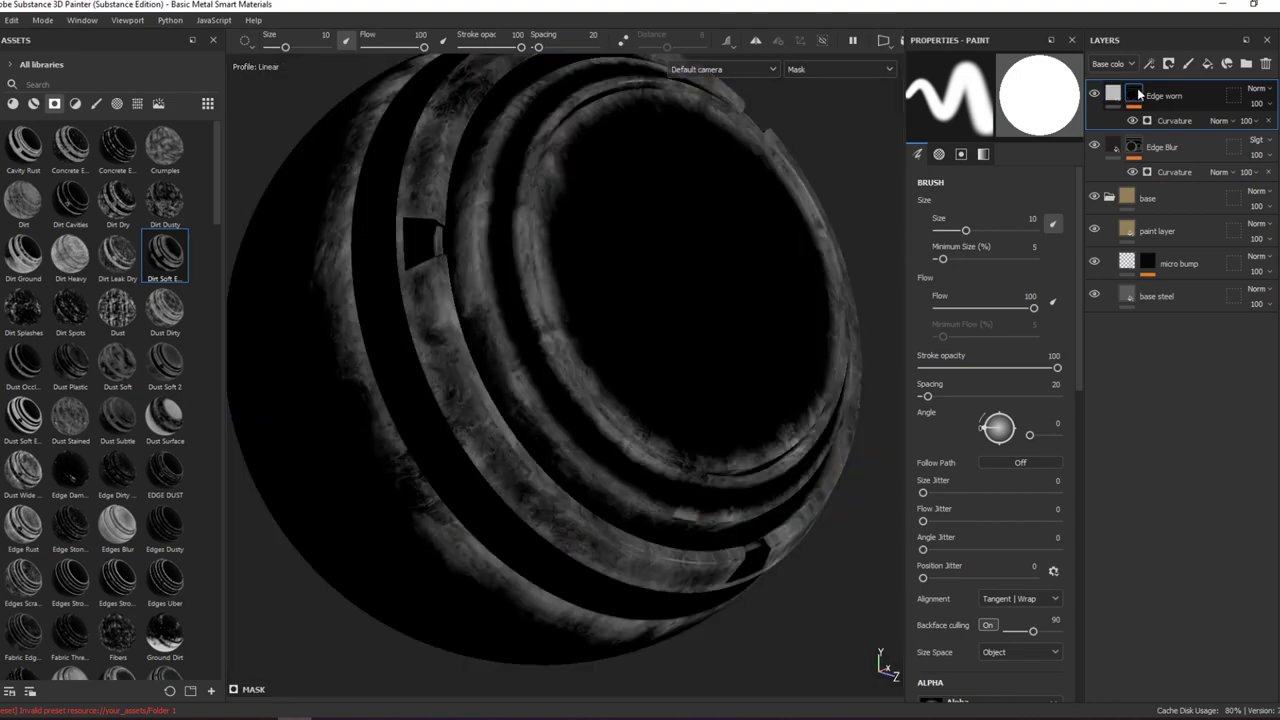
left_click(1115, 96)
key("ctrl+z")
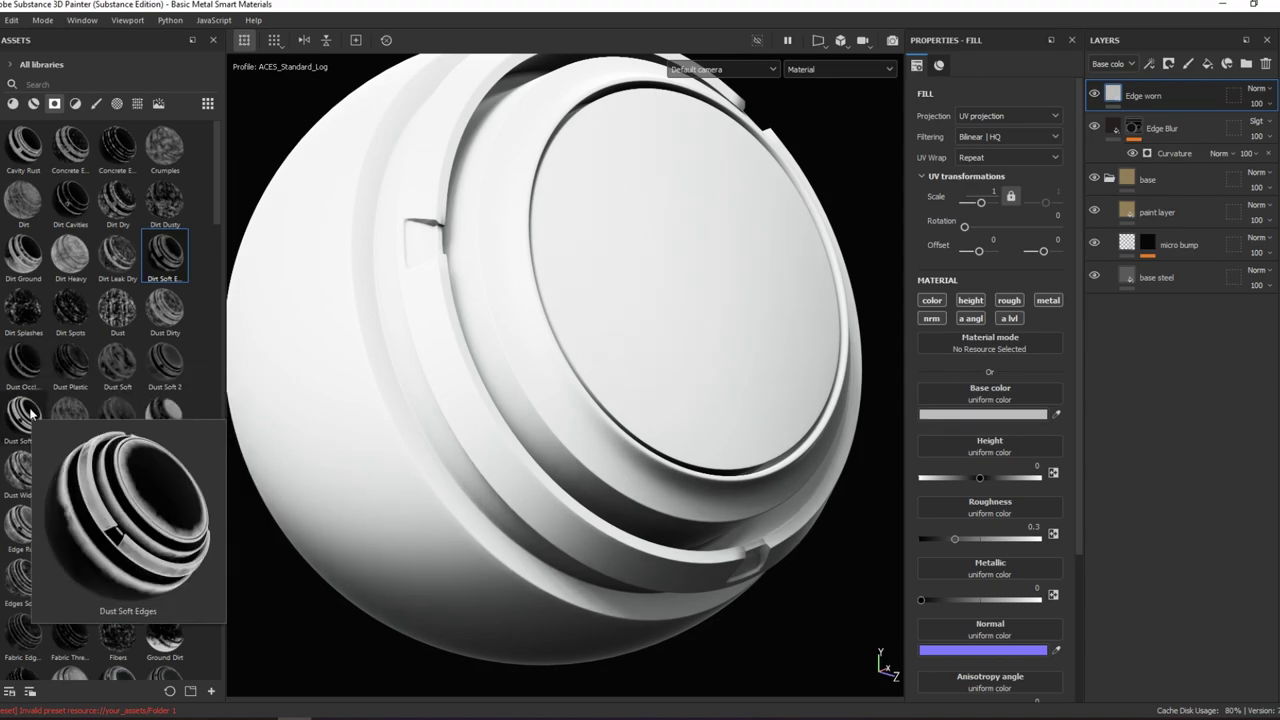
- Try the Dust Soft Edges smart mask, remove it, and browse further smart masks
left_click_drag(28, 415, 1150, 96)
key("1")
left_click_drag(728, 251, 644, 191, "alt")
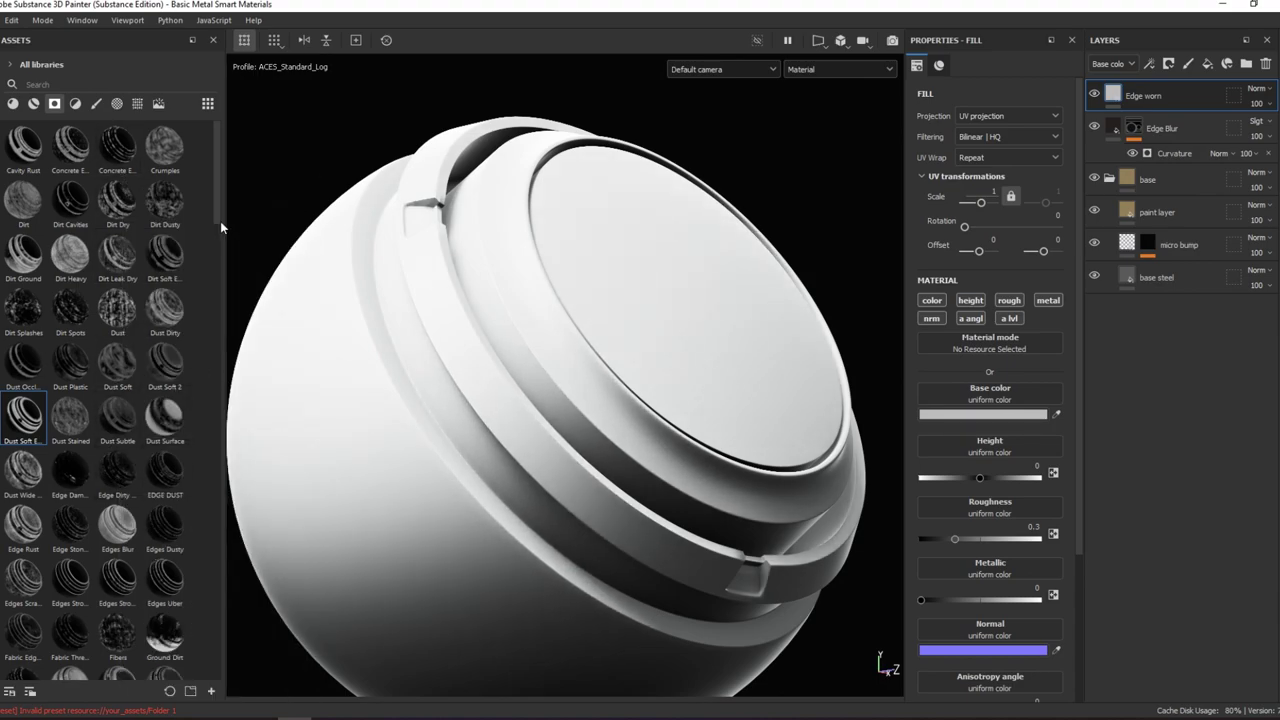
left_click_drag(220, 221, 232, 483)
left_click_drag(230, 541, 225, 634)
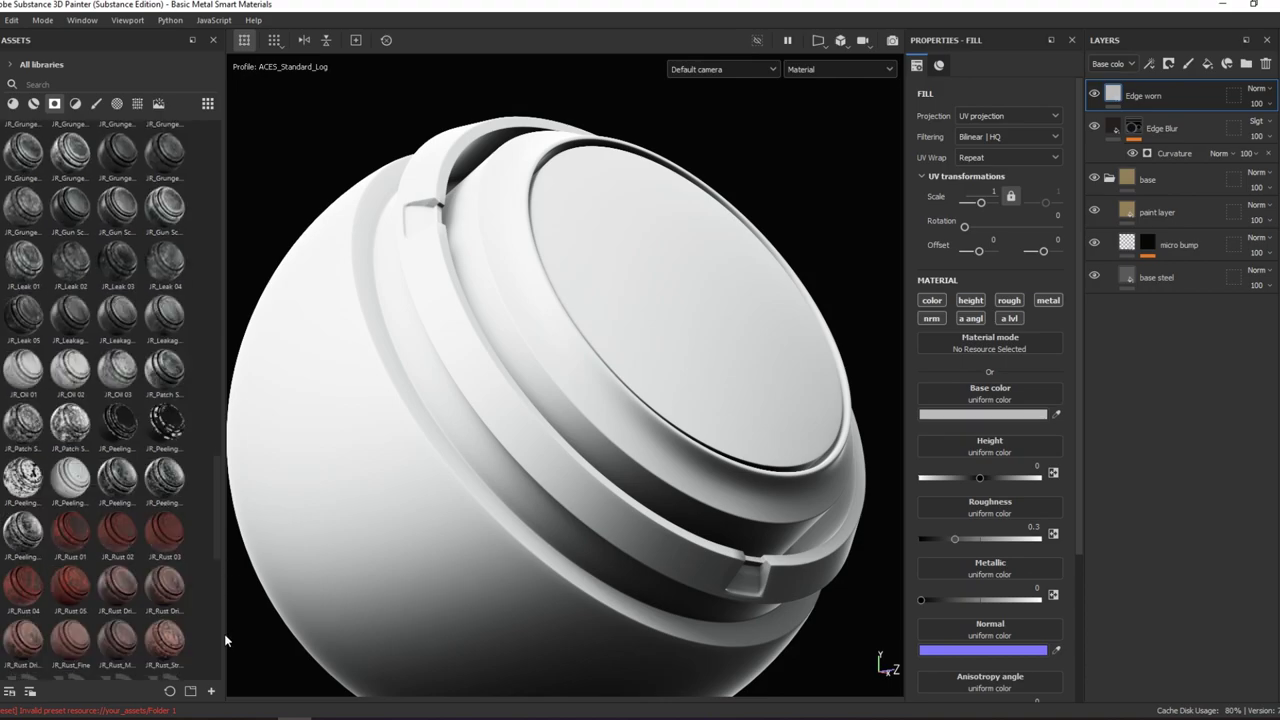
- Apply the Sand Cavities smart mask to Edge worn and orbit to inspect the worn patches
scroll(217, 632, "down", 1)
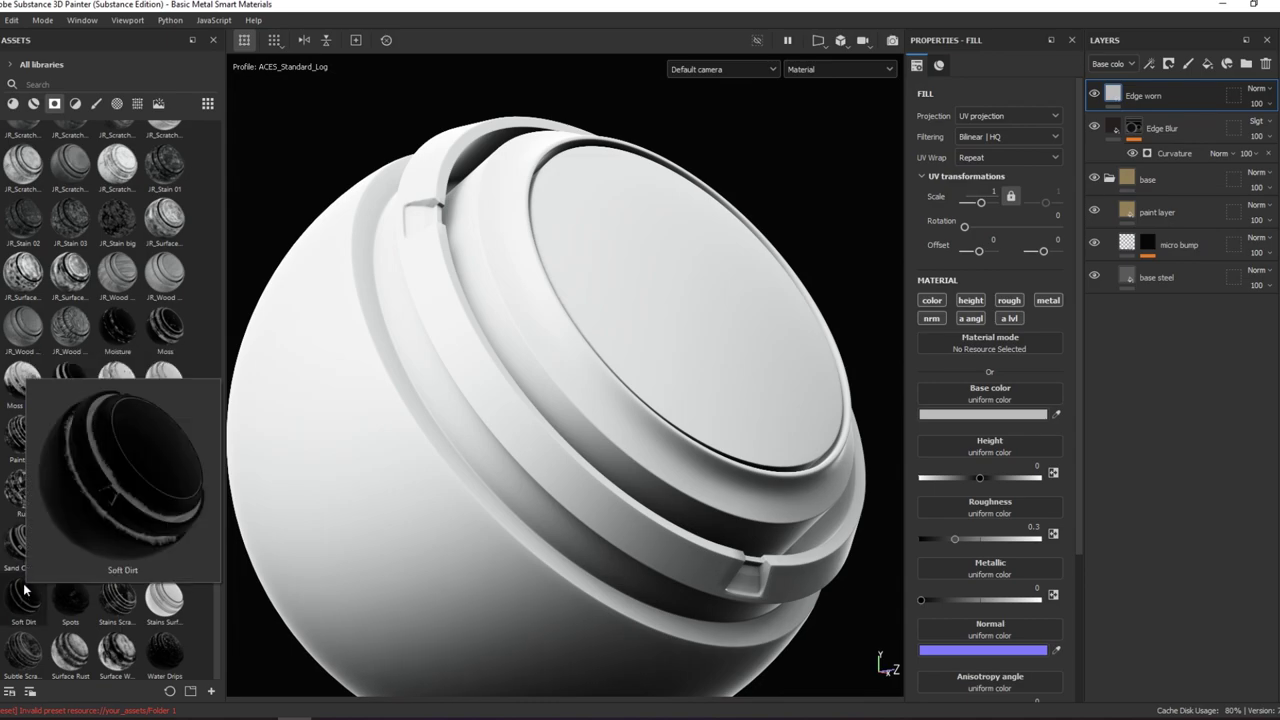
left_click_drag(26, 560, 1155, 100)
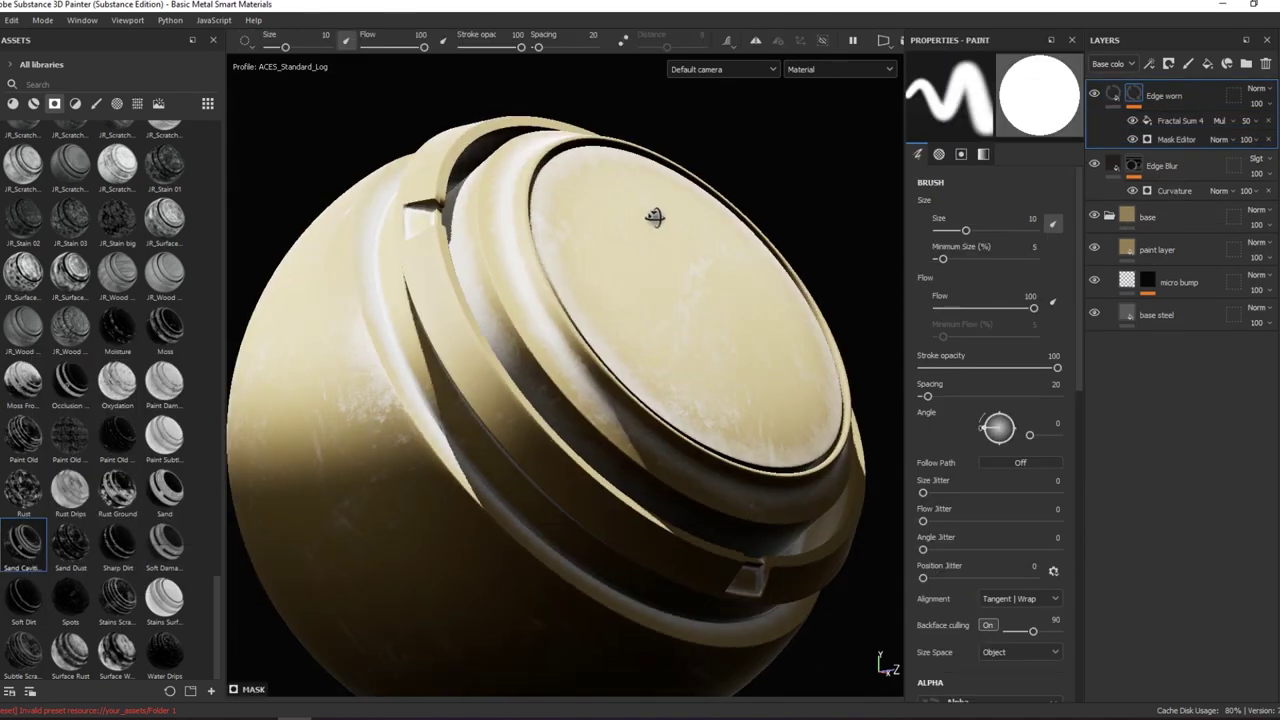
left_click_drag(654, 216, 611, 243, "alt")
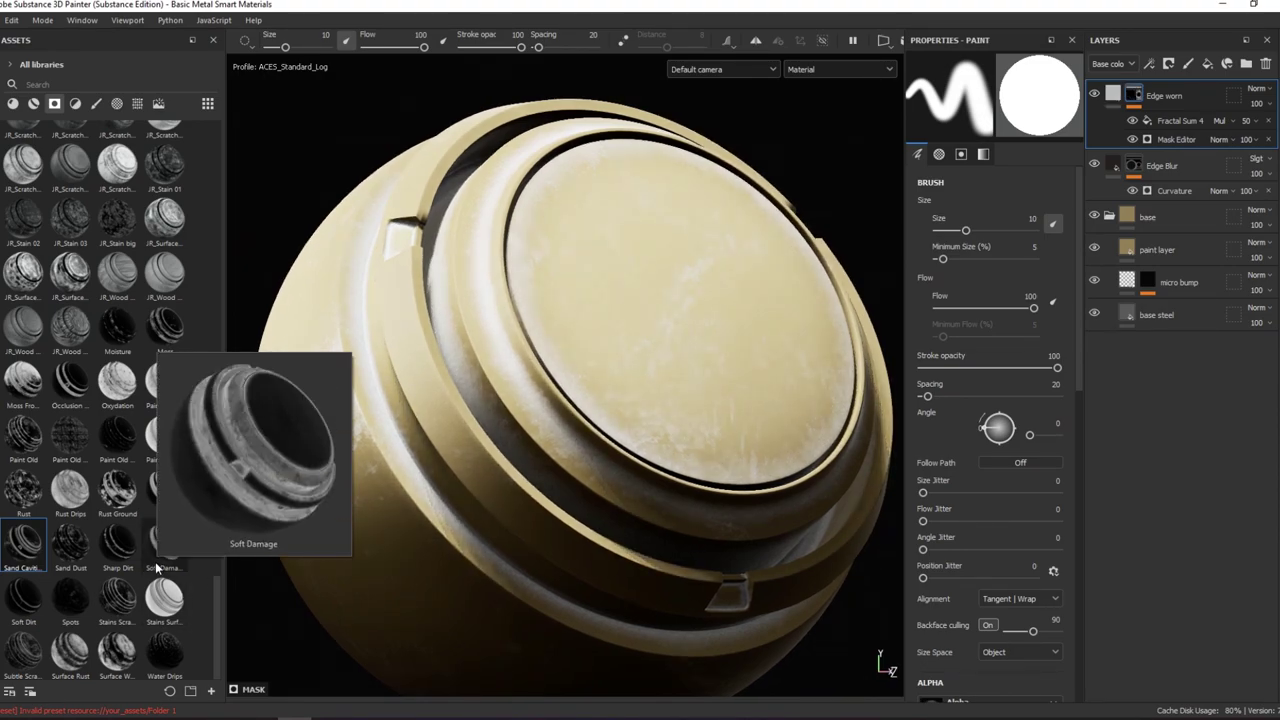
mouse_move(117, 380)
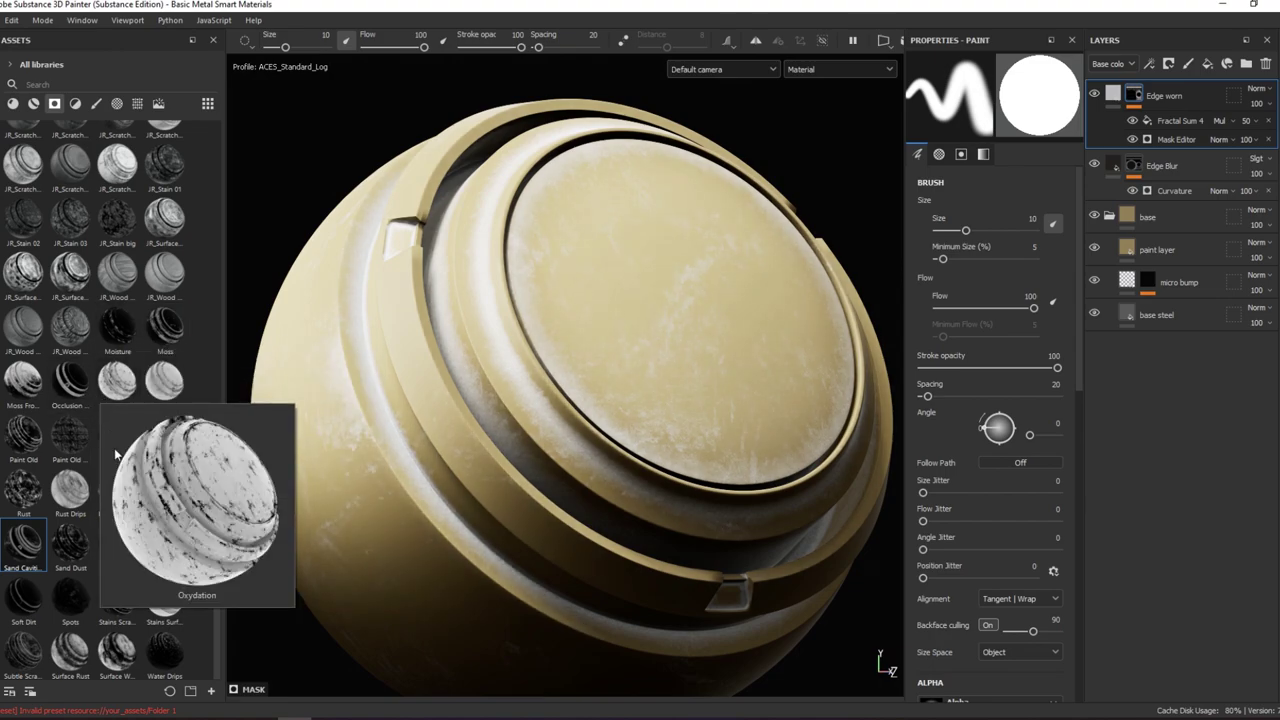
left_click_drag(260, 430, 170, 545, "alt")
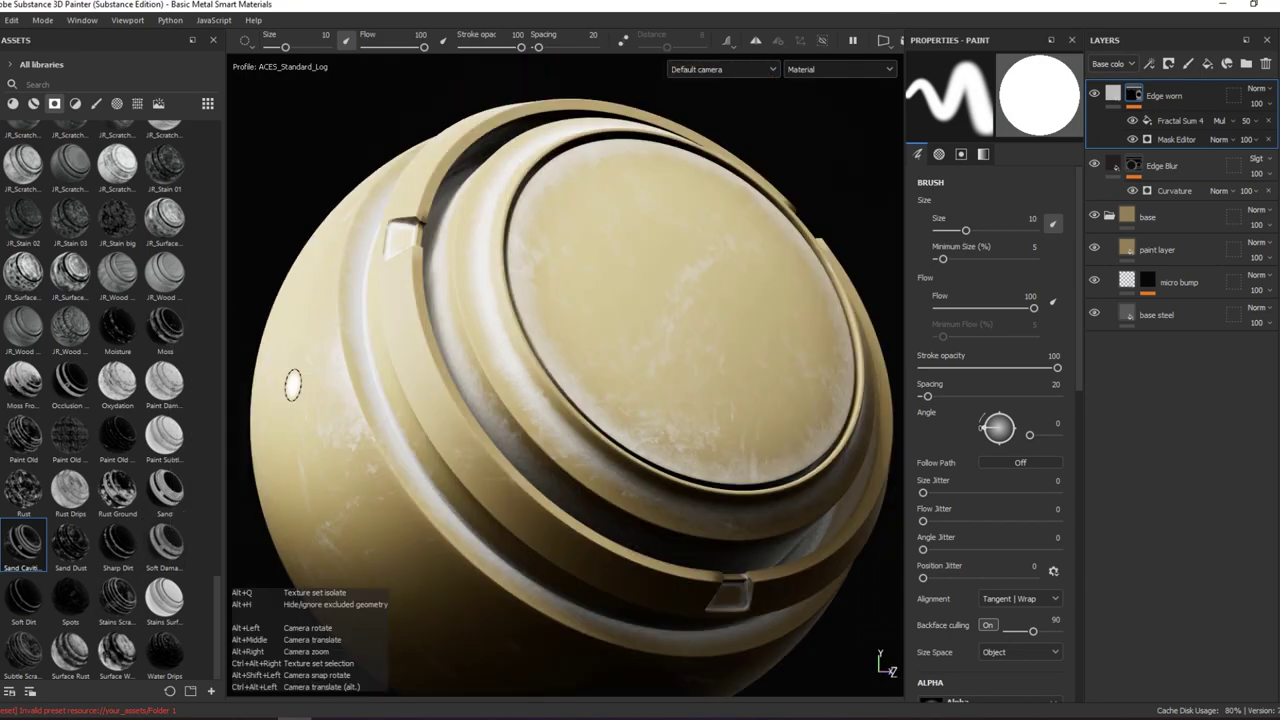
left_click_drag(170, 545, 170, 560, "alt")
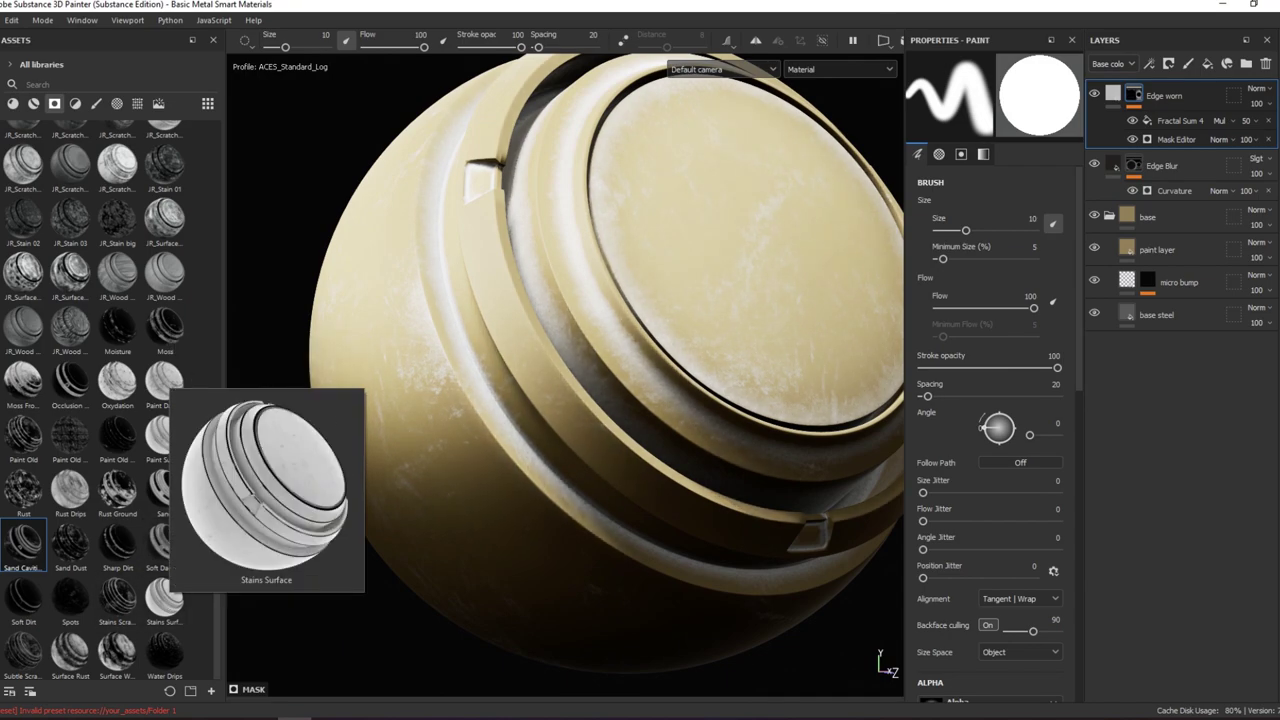
scroll(628, 171, "up", 3)
- Show the Edge worn mask in black and white and add a Mask Builder above Fractal Sum 4
left_click(1133, 95, "alt")
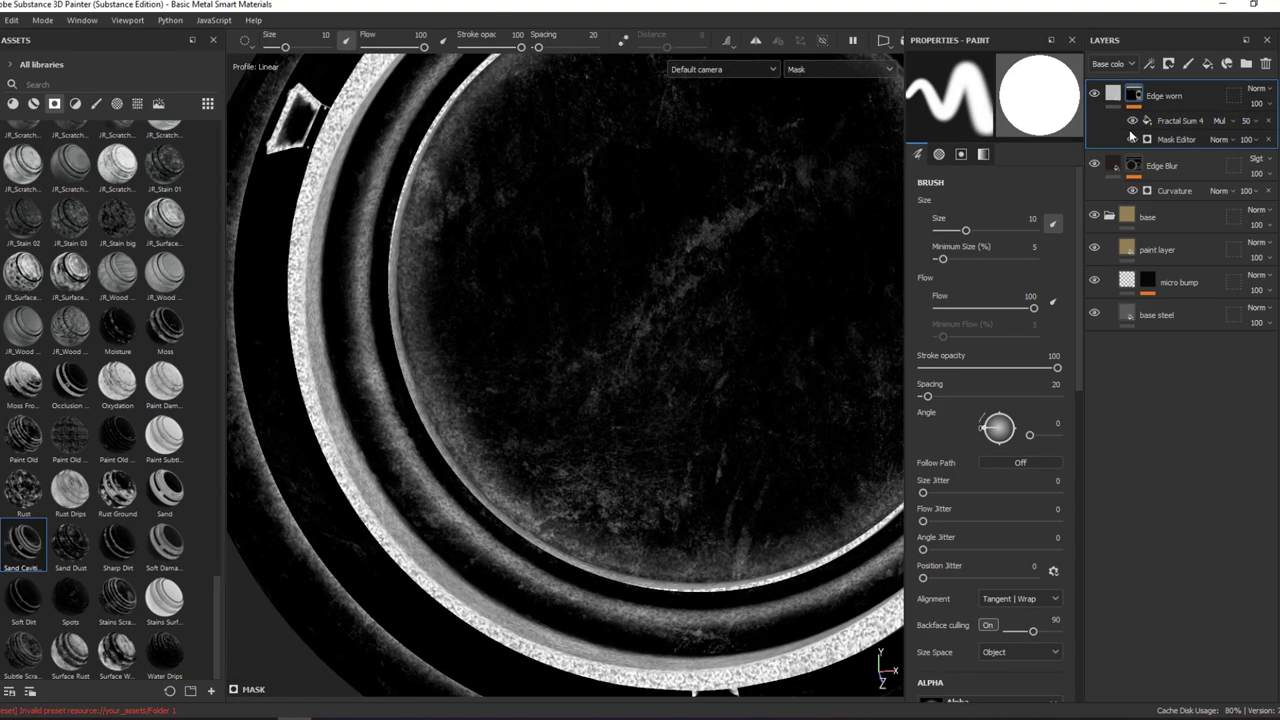
left_click(1175, 120)
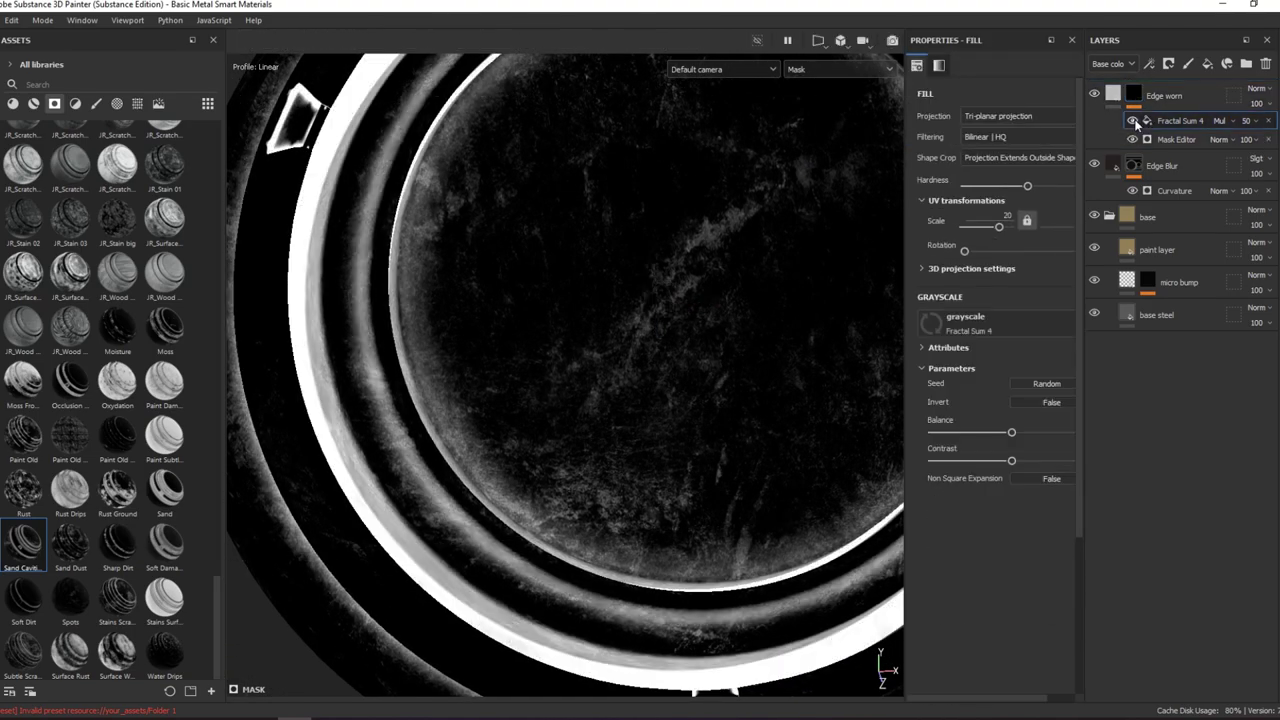
left_click_drag(165, 328, 1143, 125)
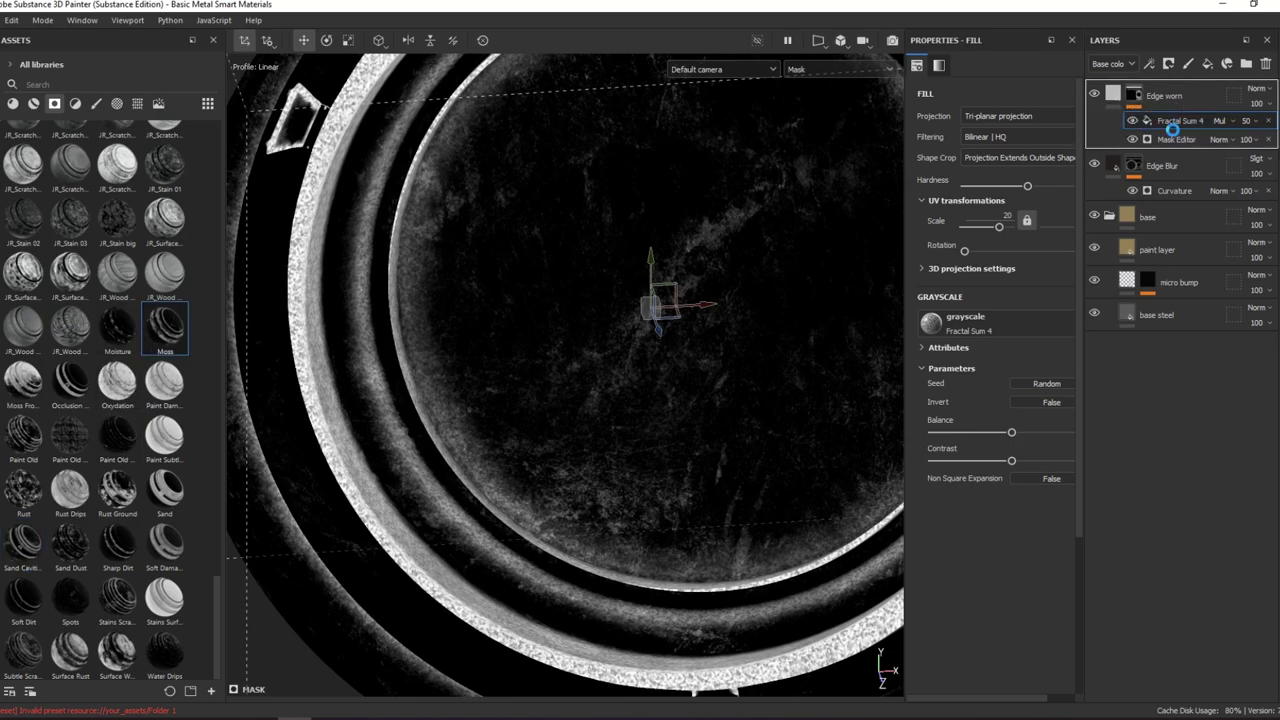
scroll(86, 313, "up", 5)
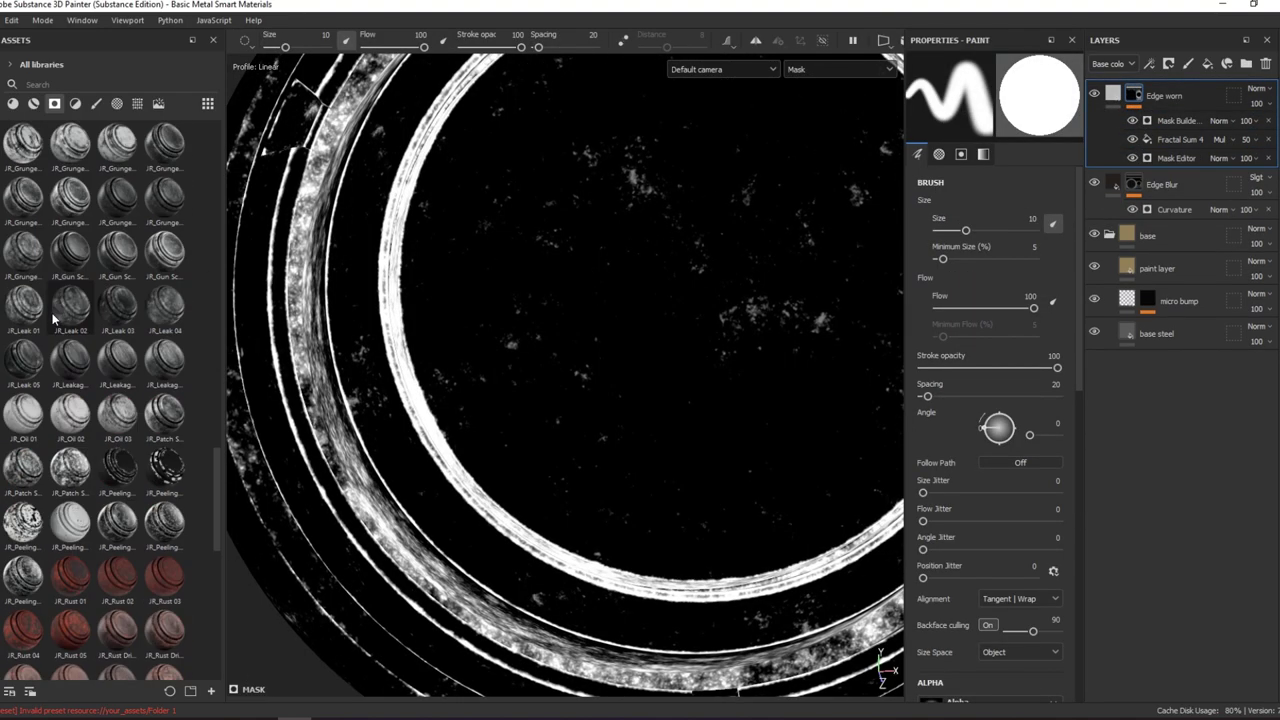
scroll(86, 313, "up", 5)
scroll(95, 382, "up", 10)
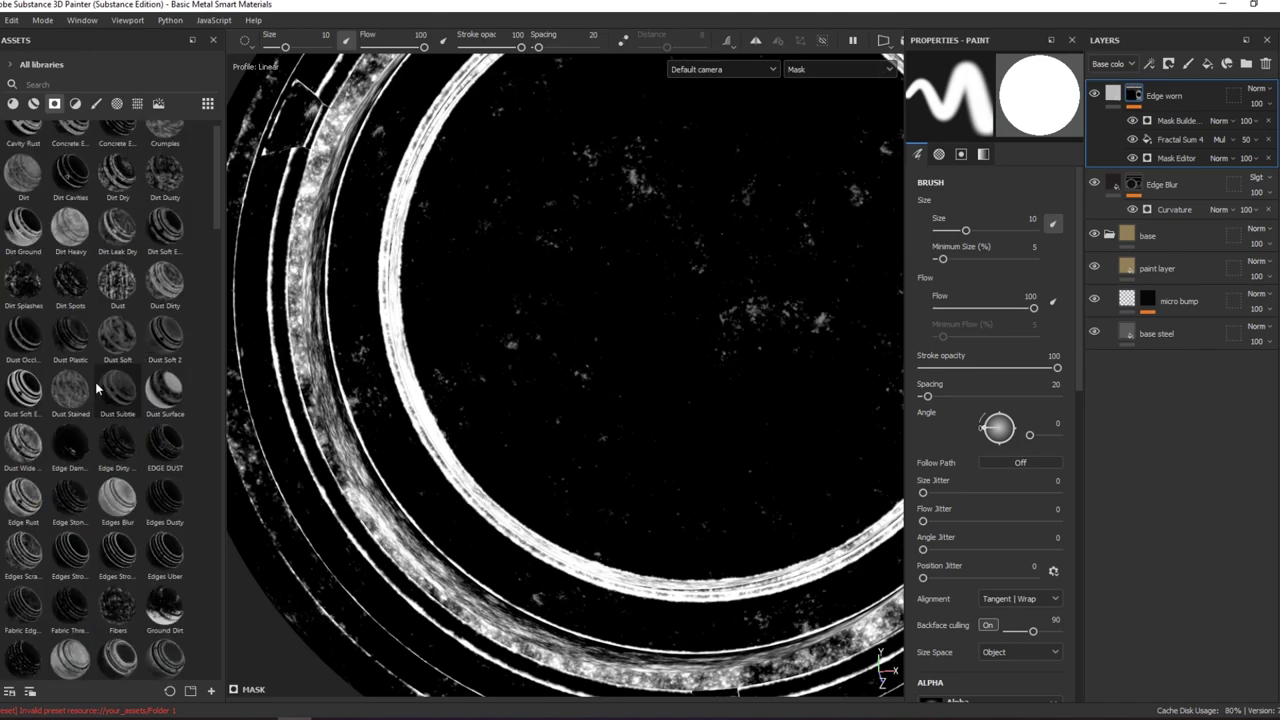
- Search the library for 'edge' and apply Dust Soft Edges and Dirt Soft Edges to the Edge worn layer
left_click(134, 84)
type("edge")
scroll(64, 177, "up", 1)
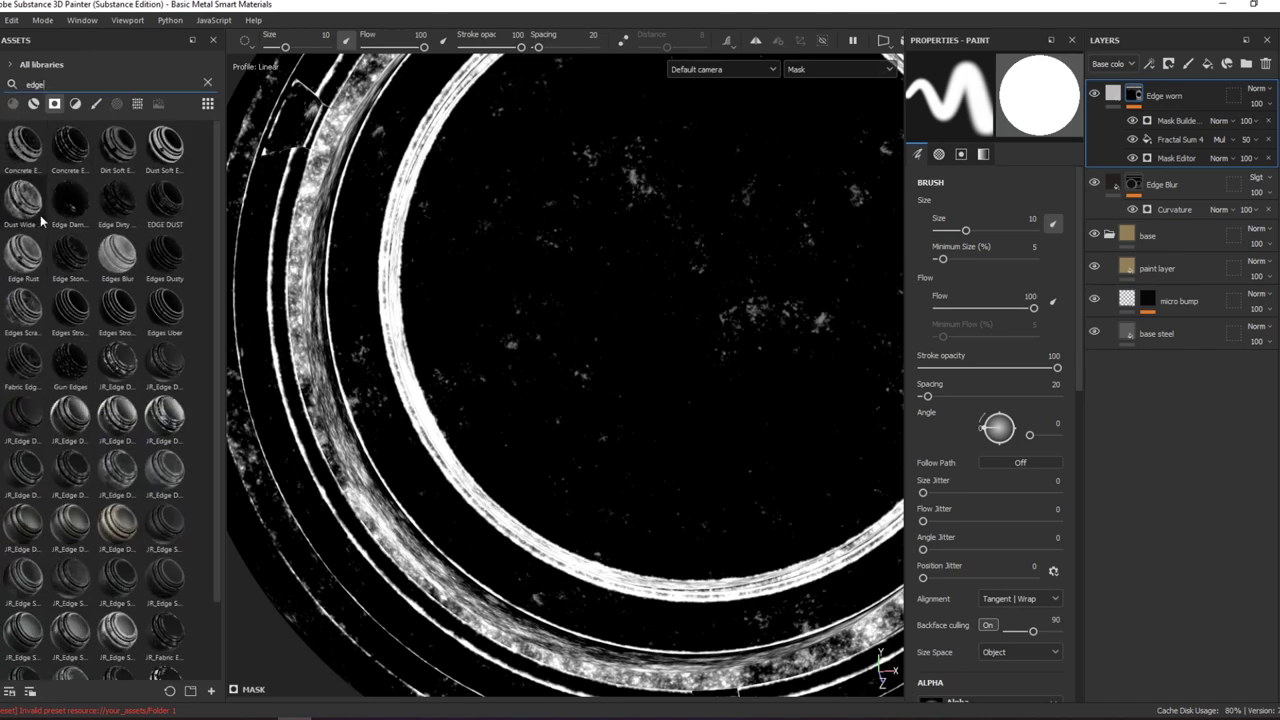
mouse_move(165, 197)
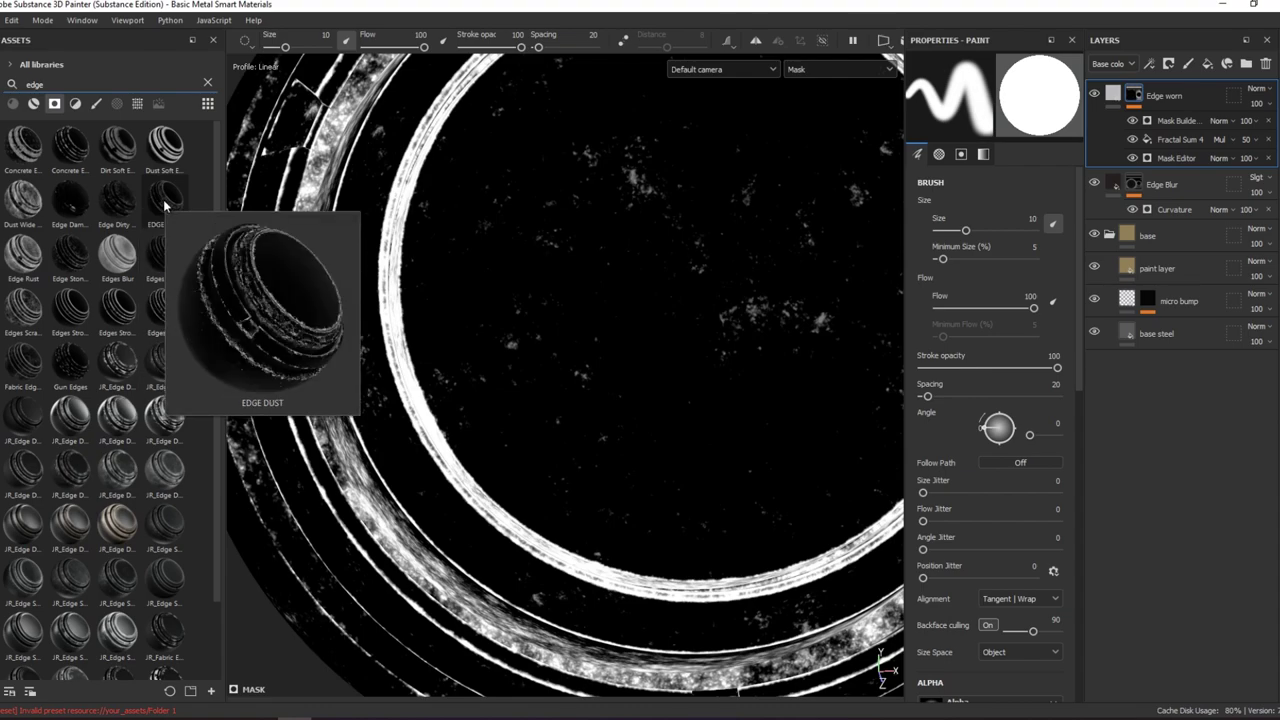
left_click_drag(158, 172, 1150, 100)
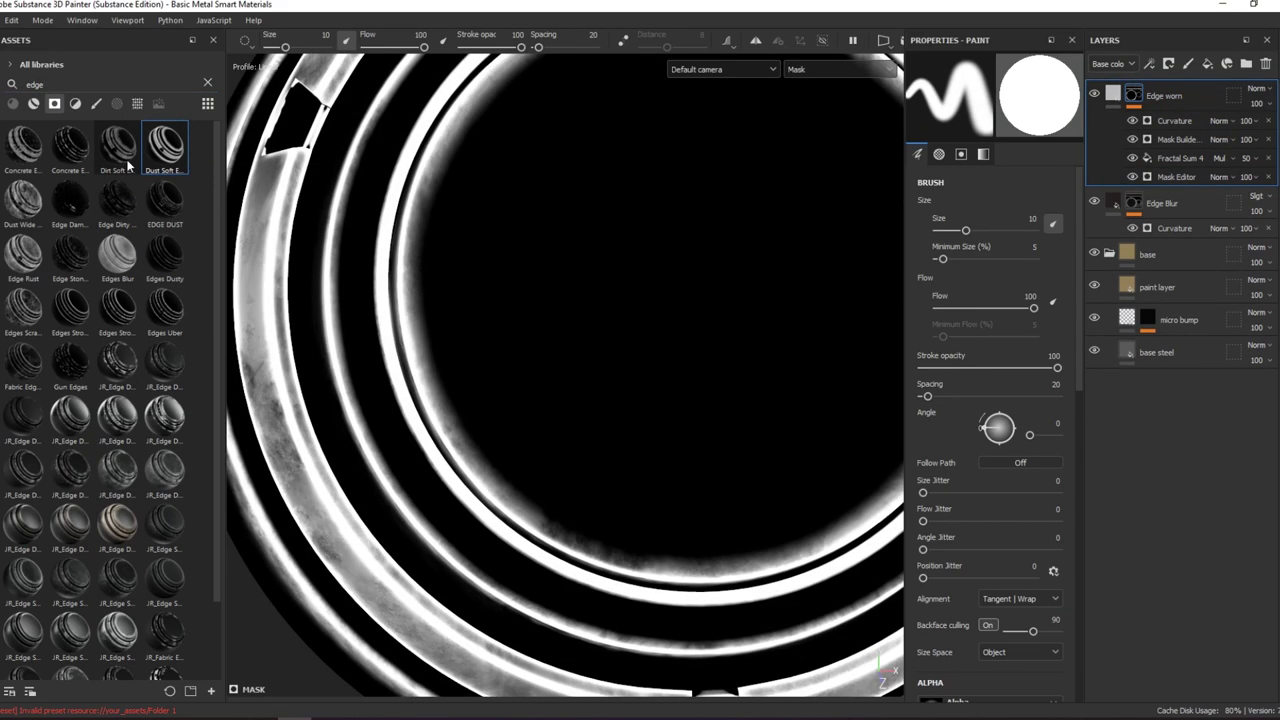
mouse_move(117, 145)
left_click_drag(128, 165, 1164, 140)
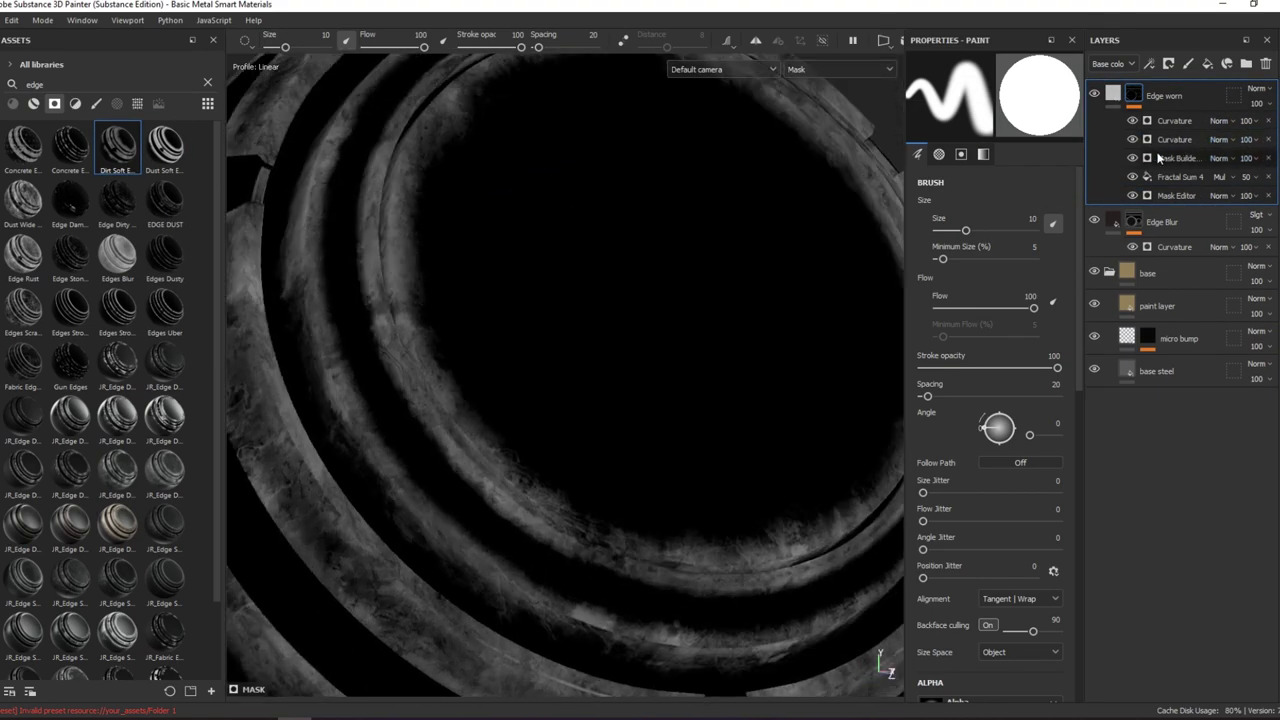
- Remove the Mask Builder, Fractal Sum 4, Mask Editor and second Curvature effects from the mask
left_click(1266, 159)
left_click(1266, 159)
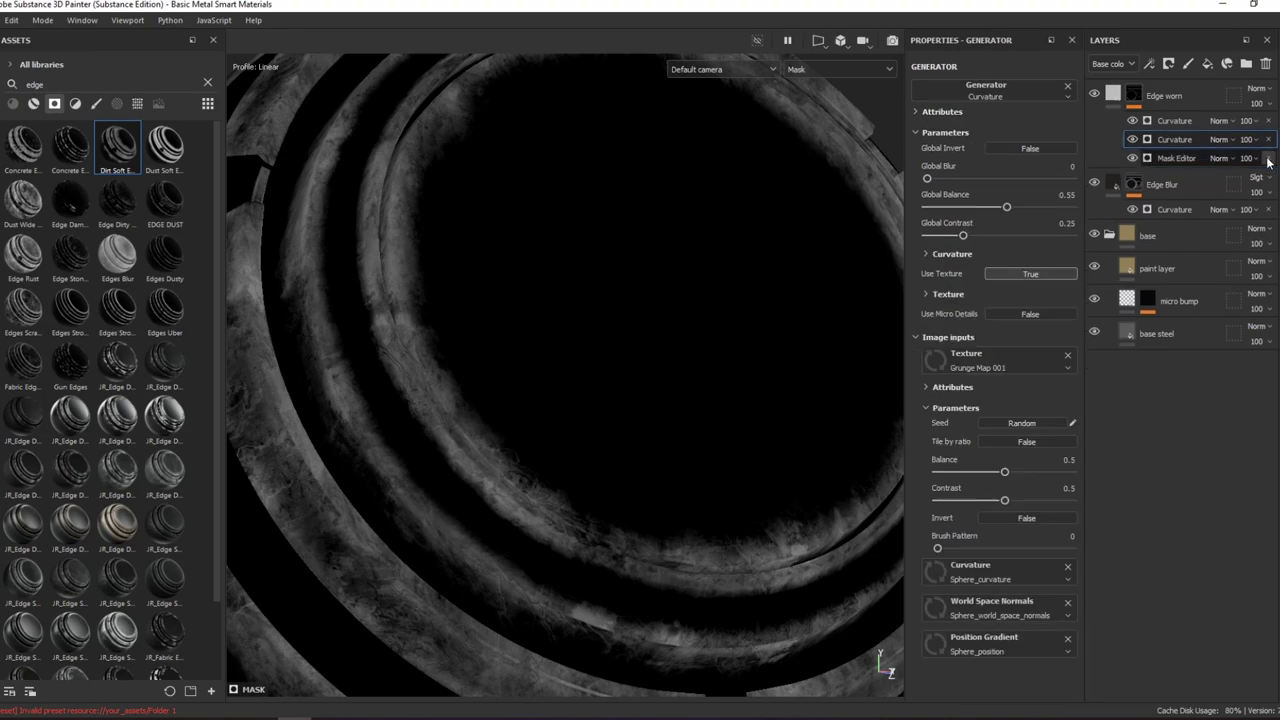
left_click(1266, 159)
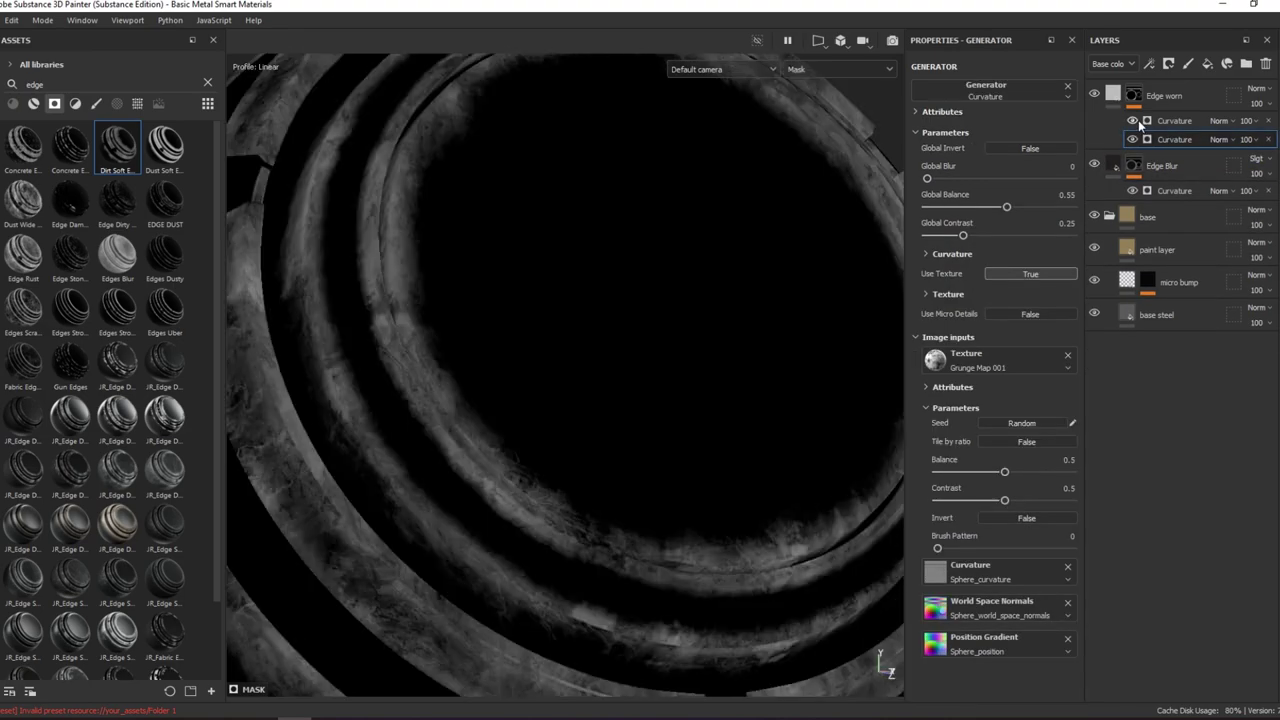
left_click(1133, 139)
left_click(1133, 140)
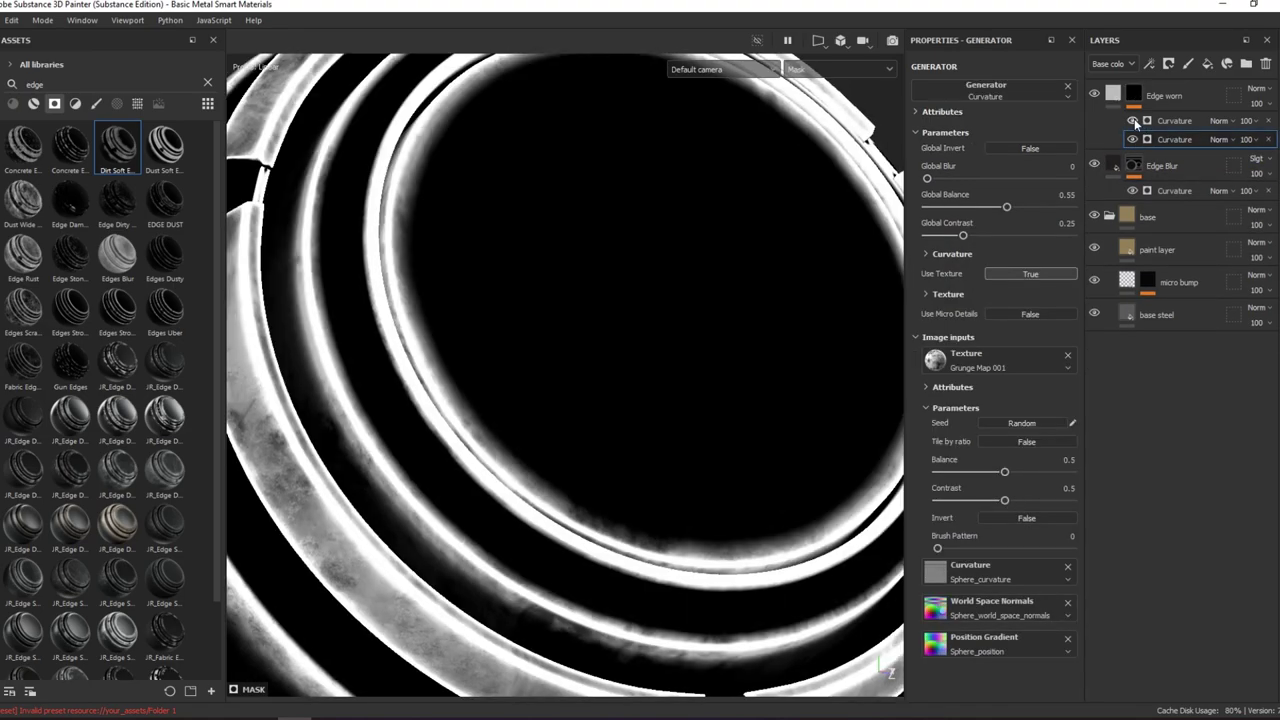
key("Delete")
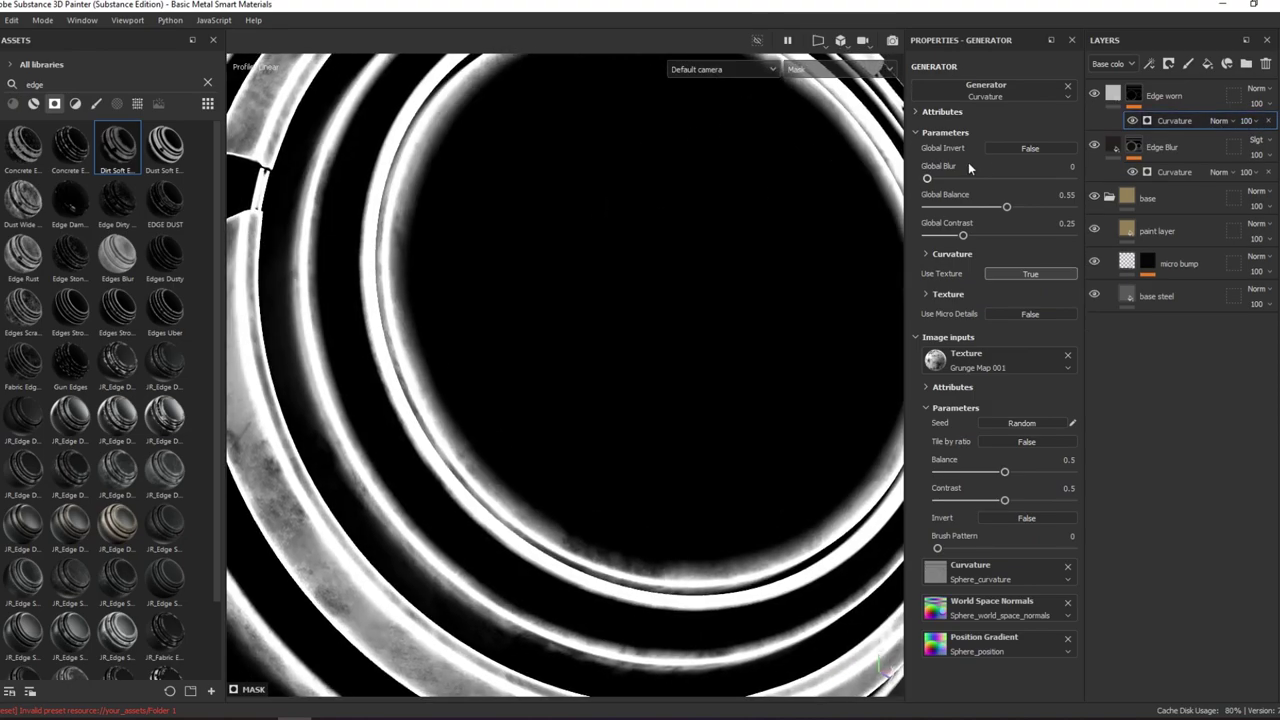
- Set grunge balance to 0.42, Sharp curvature to 0, Fine near 0, and lower Soft
key("m")
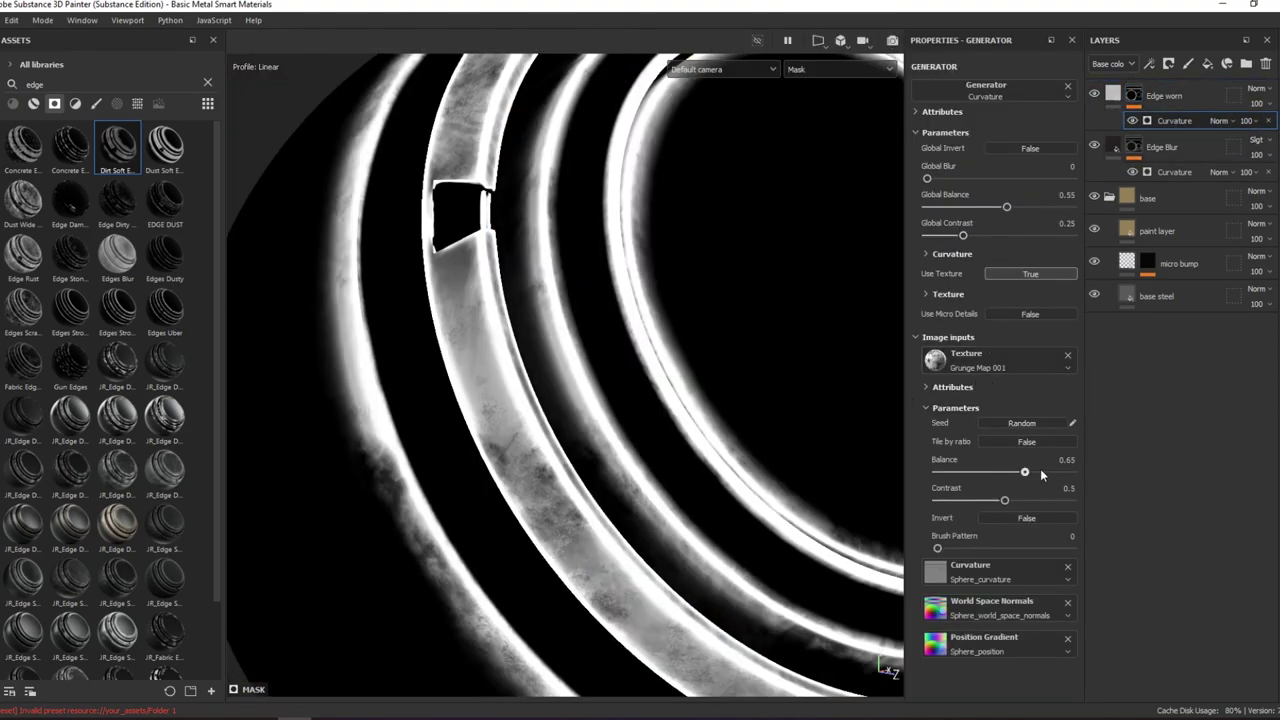
mouse_move(1040, 471)
left_mouse_down()
mouse_move(937, 500)
mouse_move(1003, 470)
mouse_move(971, 480)
left_mouse_up()
left_click(955, 255)
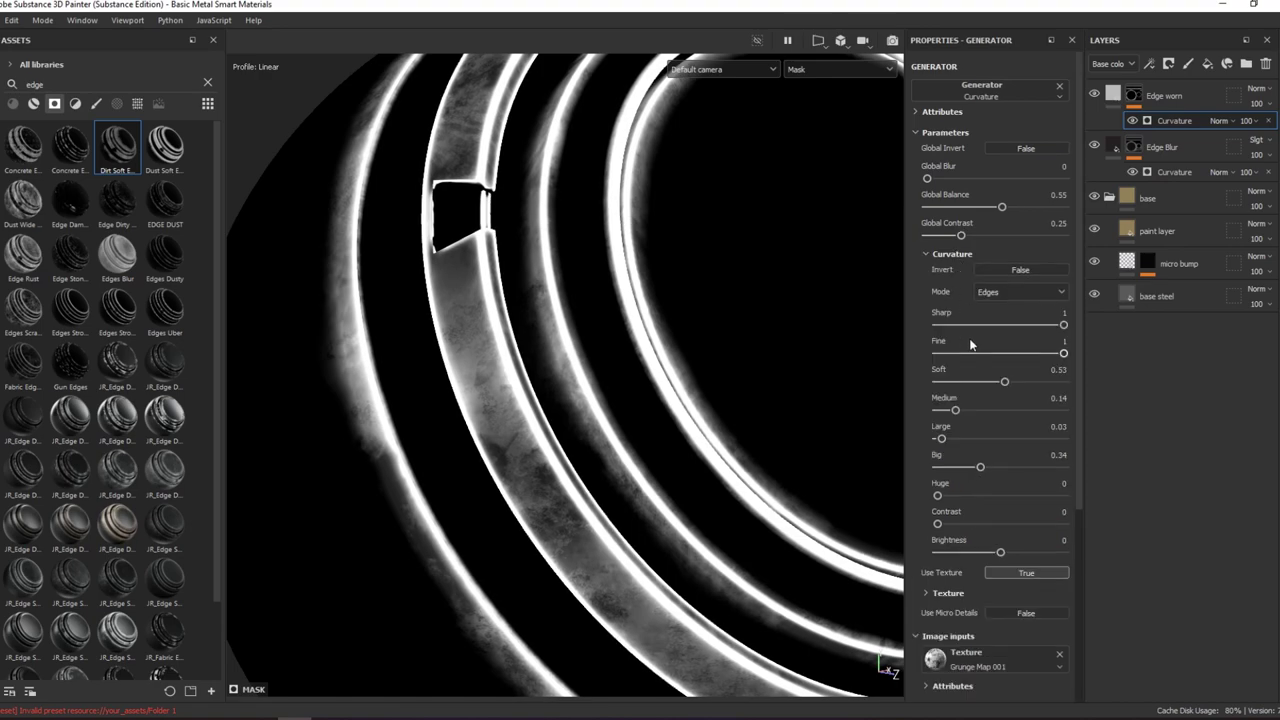
left_click_drag(966, 353, 942, 354)
left_click_drag(1063, 325, 924, 321)
left_click_drag(1004, 381, 979, 378)
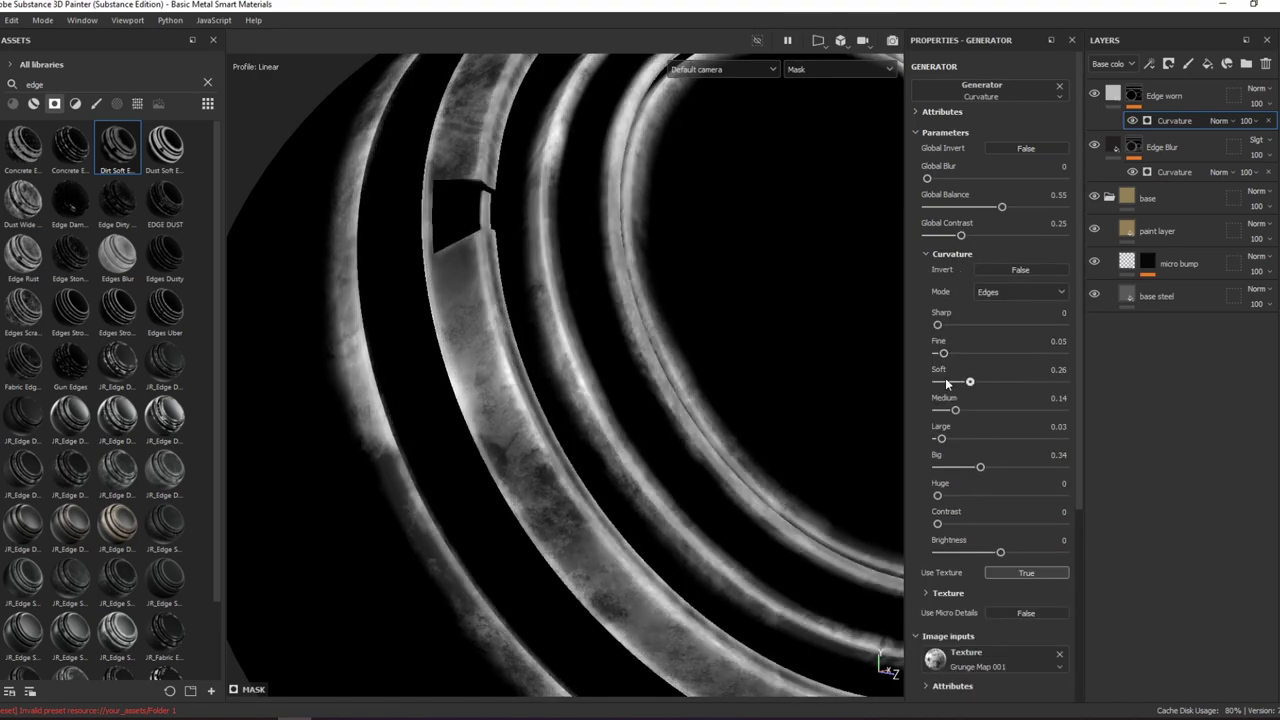
- Set the Edge worn fill's base colour to dark brown, 5C4C3A
key("m")
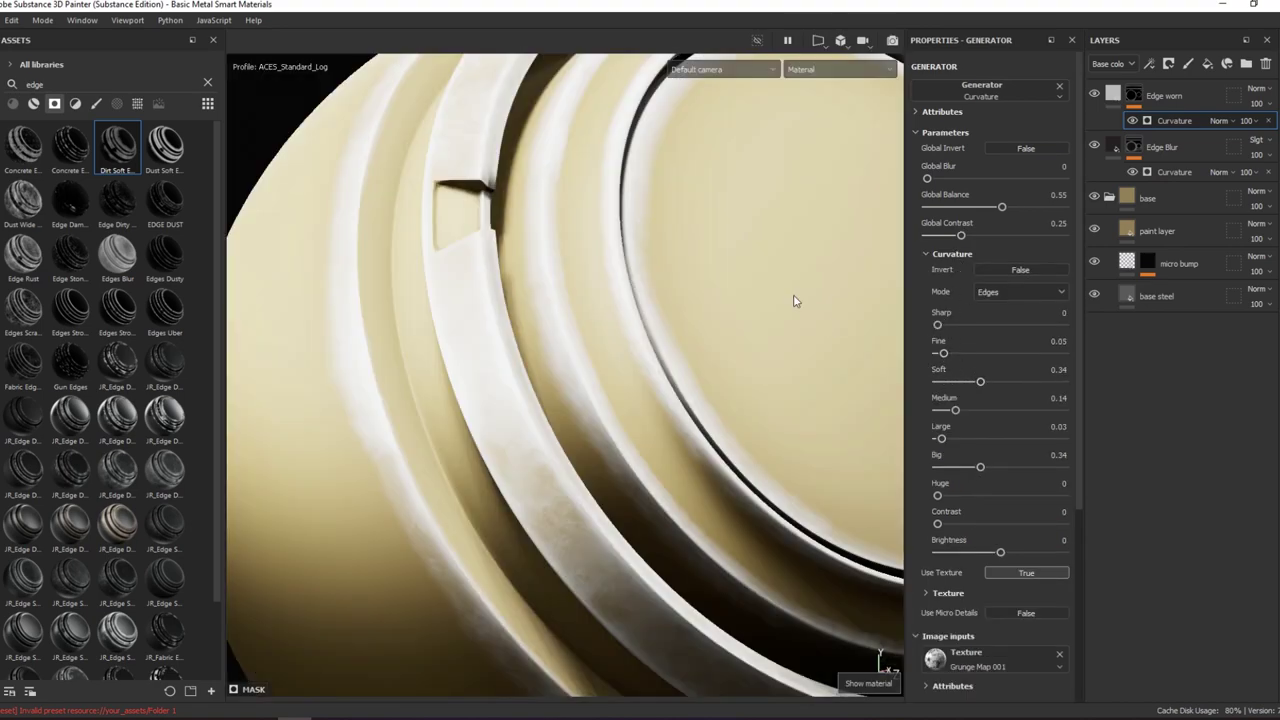
left_click(1115, 91)
left_click_drag(686, 266, 760, 300, "alt")
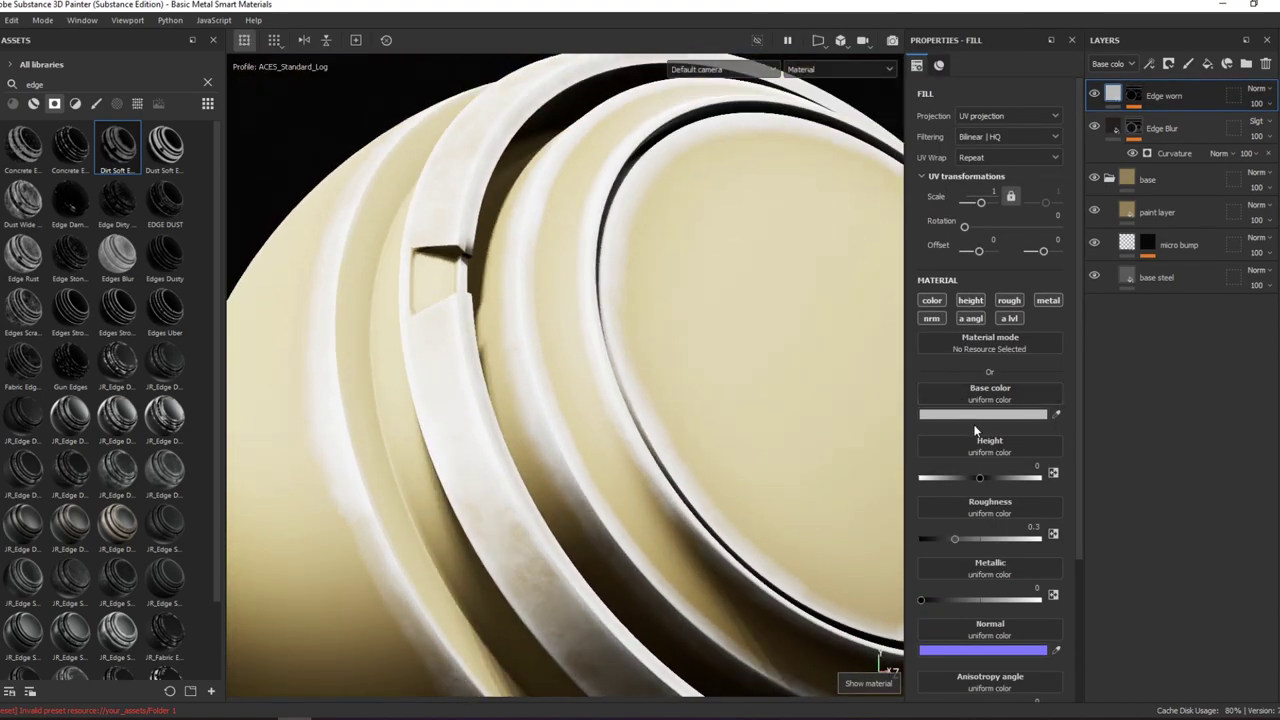
left_click(955, 414)
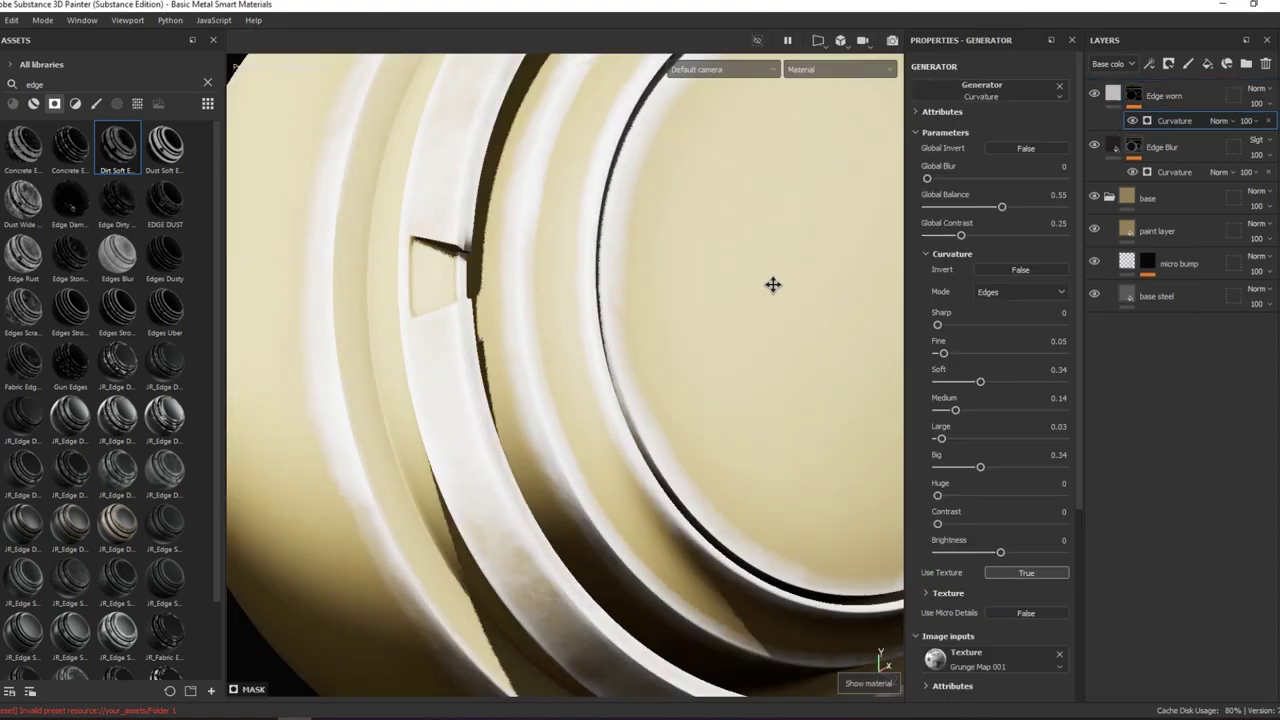
left_click_drag(1163, 527, 1165, 520)
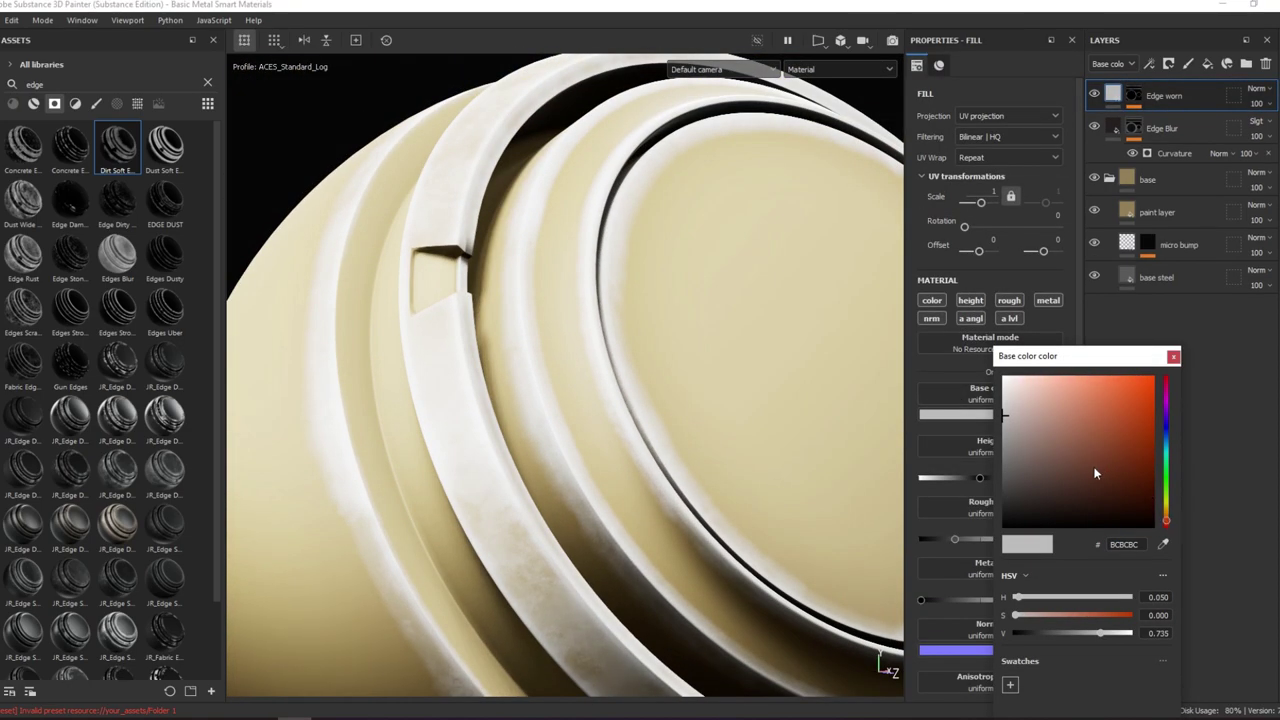
left_click_drag(1062, 464, 1054, 469)
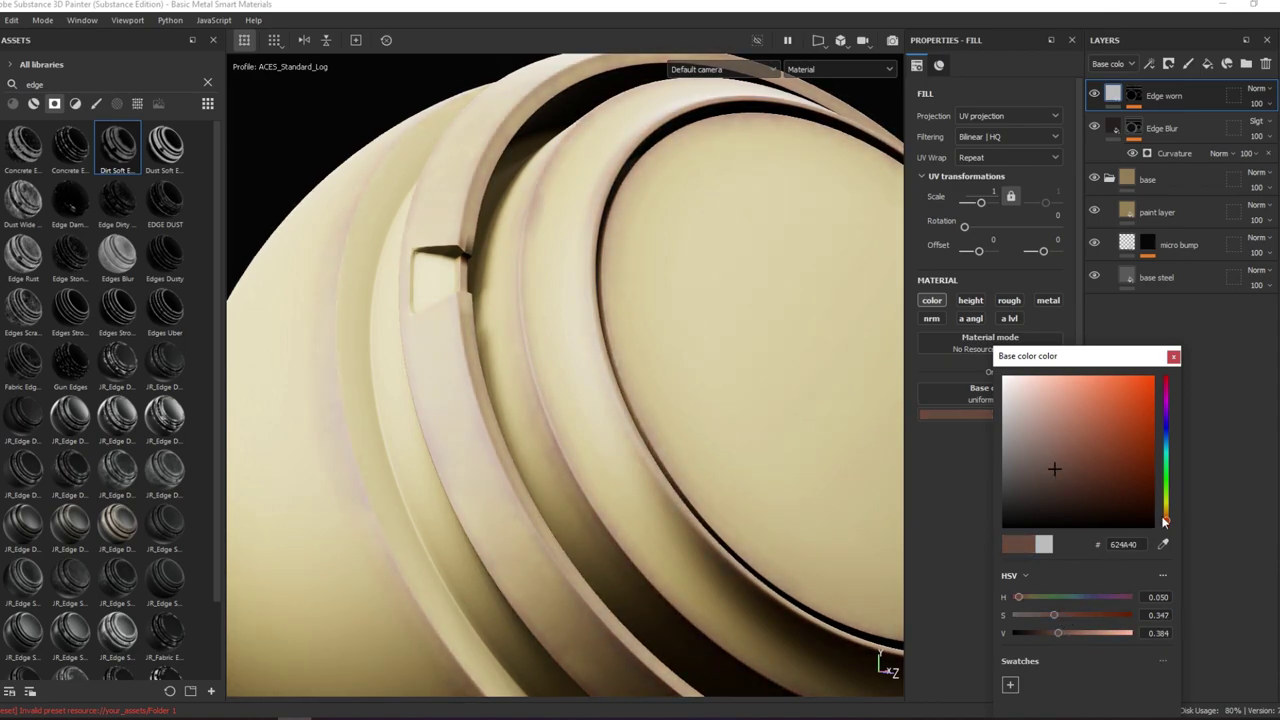
left_click_drag(1164, 521, 1167, 518)
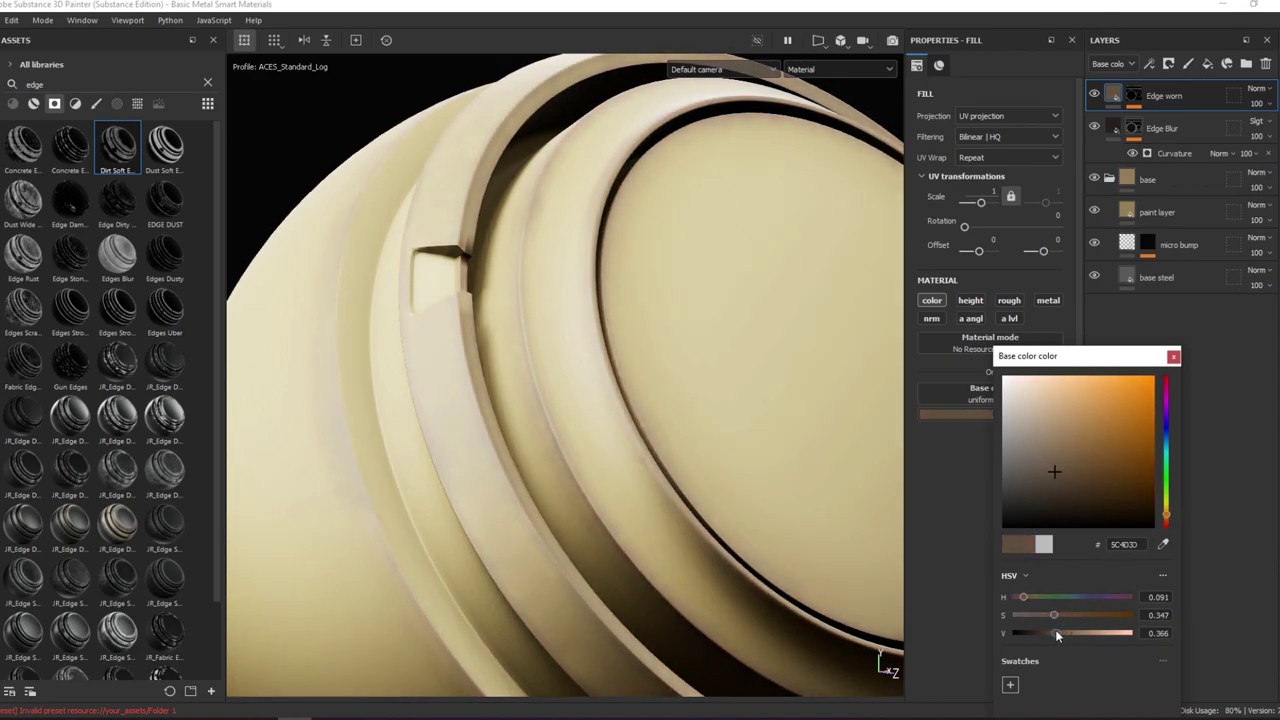
mouse_move(1054, 615)
left_mouse_down()
mouse_move(1081, 615)
mouse_move(1054, 615)
left_mouse_up()
left_click_drag(586, 386, 679, 224, "alt")
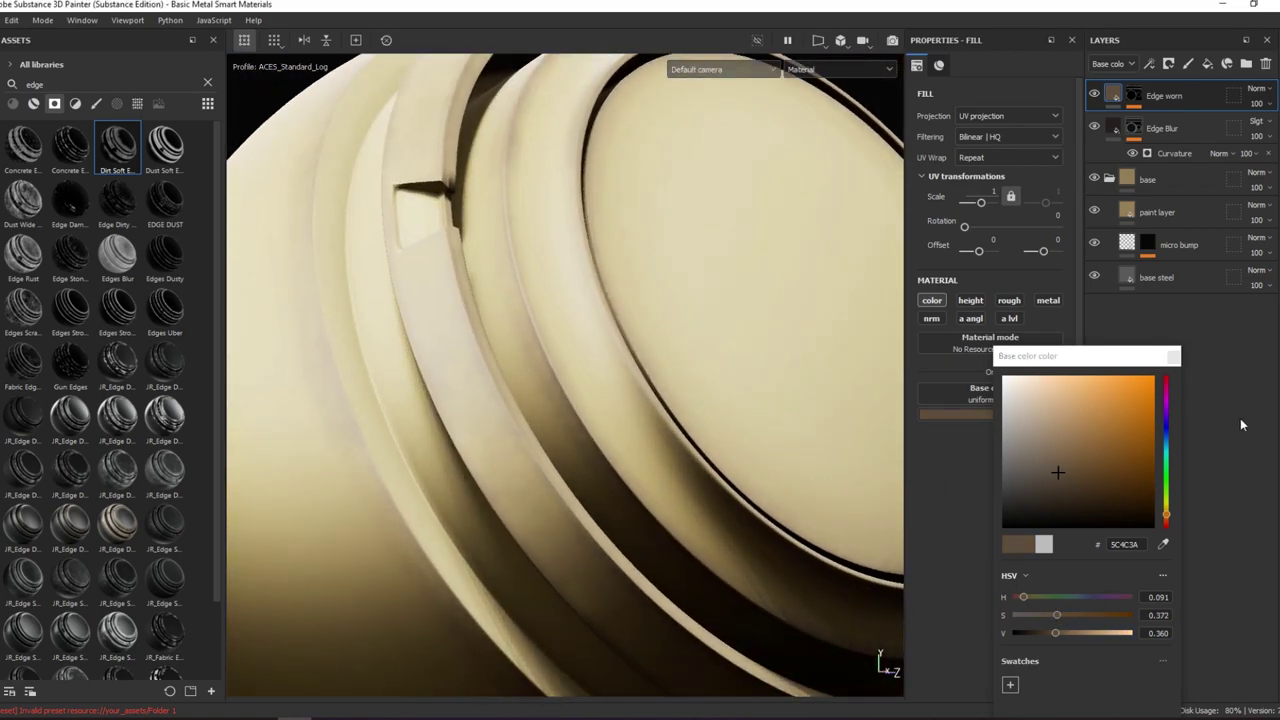
- Compare the sphere with the Edge worn layer hidden and shown
left_click(1156, 359)
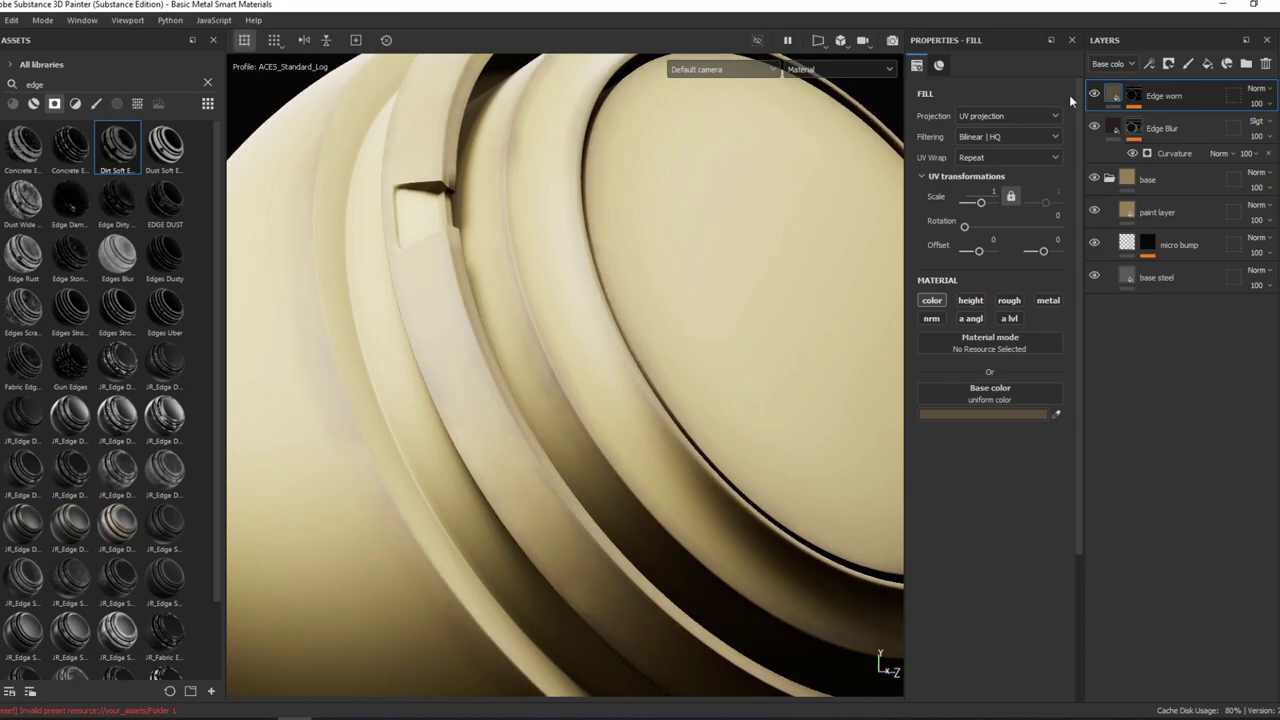
mouse_move(860, 250)
left_mouse_down("alt")
mouse_move(746, 309)
mouse_move(543, 171)
mouse_move(546, 157)
mouse_move(790, 150)
mouse_move(783, 166)
mouse_move(803, 149)
mouse_move(900, 165)
left_mouse_up("alt")
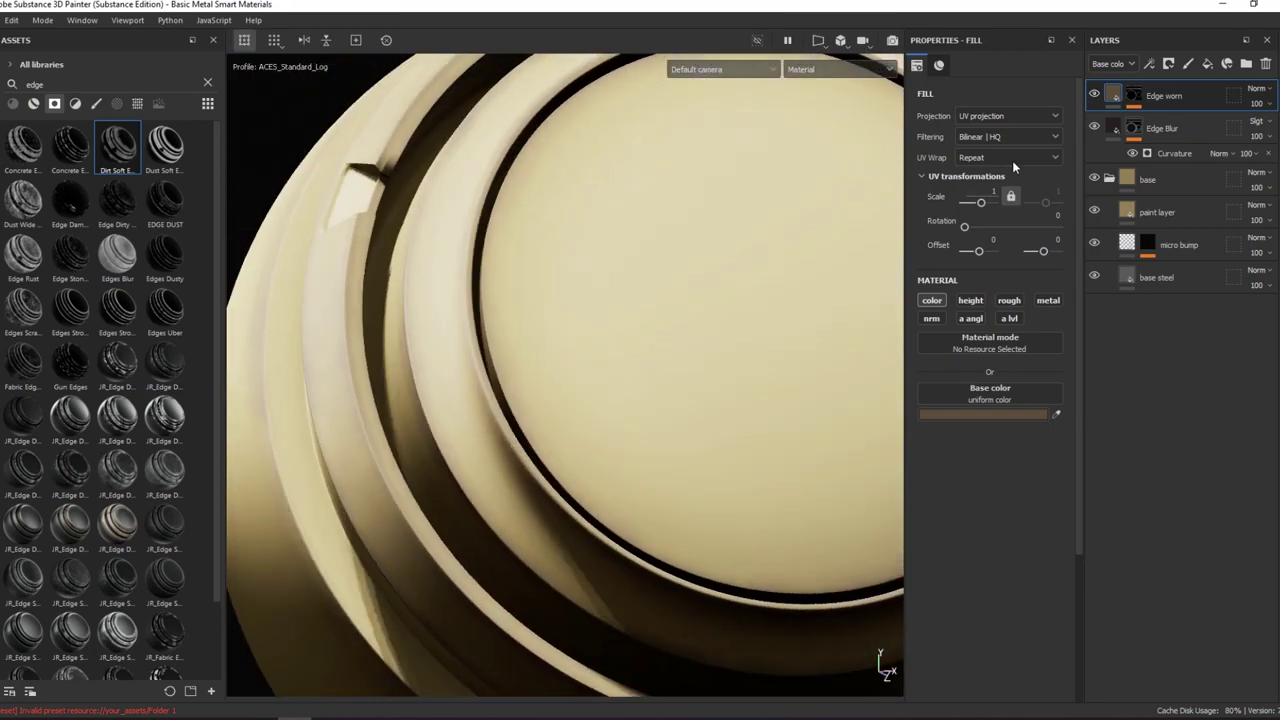
left_click(1094, 94)
left_click(1094, 94)
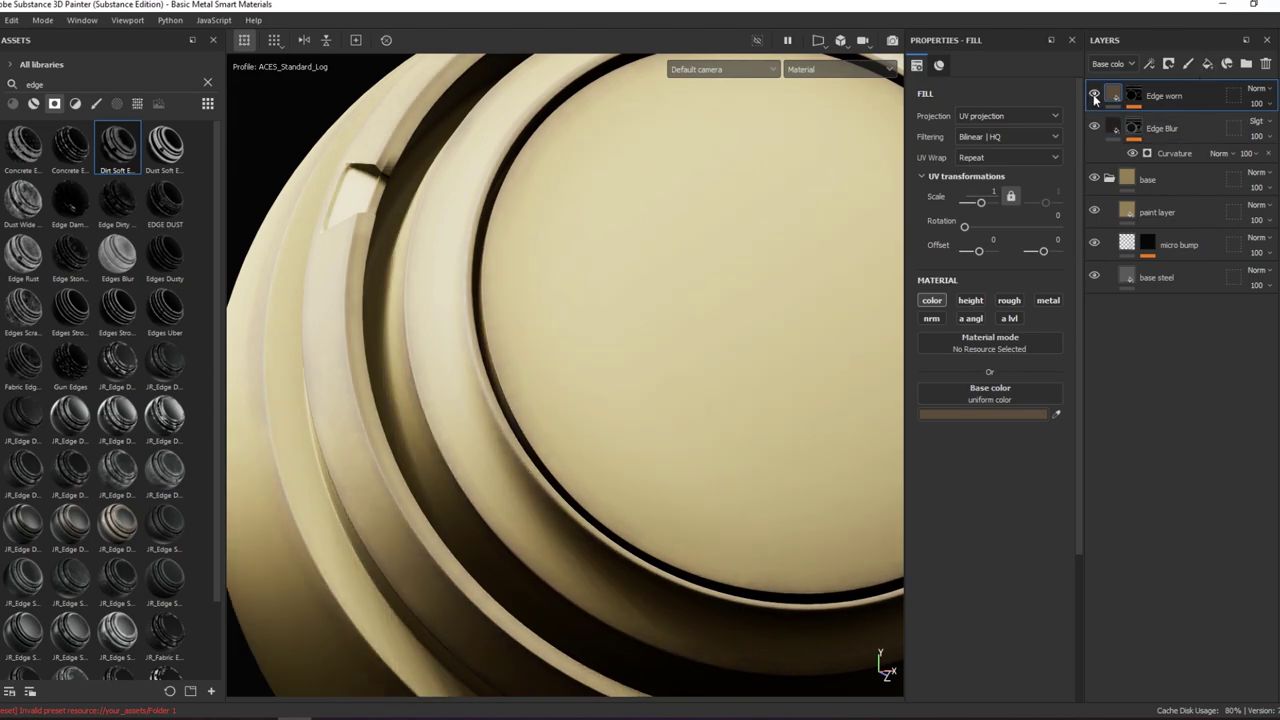
left_click(1094, 94)
left_click(1094, 94)
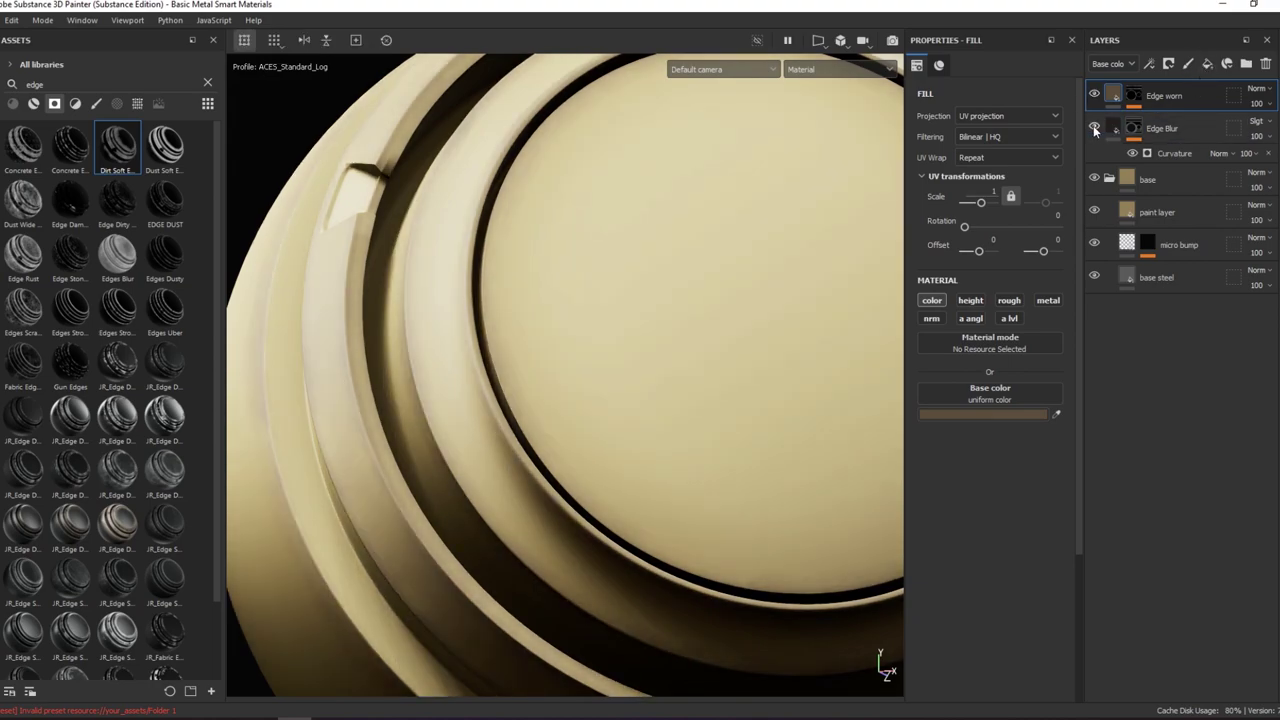
- Add a new fill layer on top and name it Noise(color var 01)
left_click(1207, 63)
double_click(1142, 95)
type("Br")
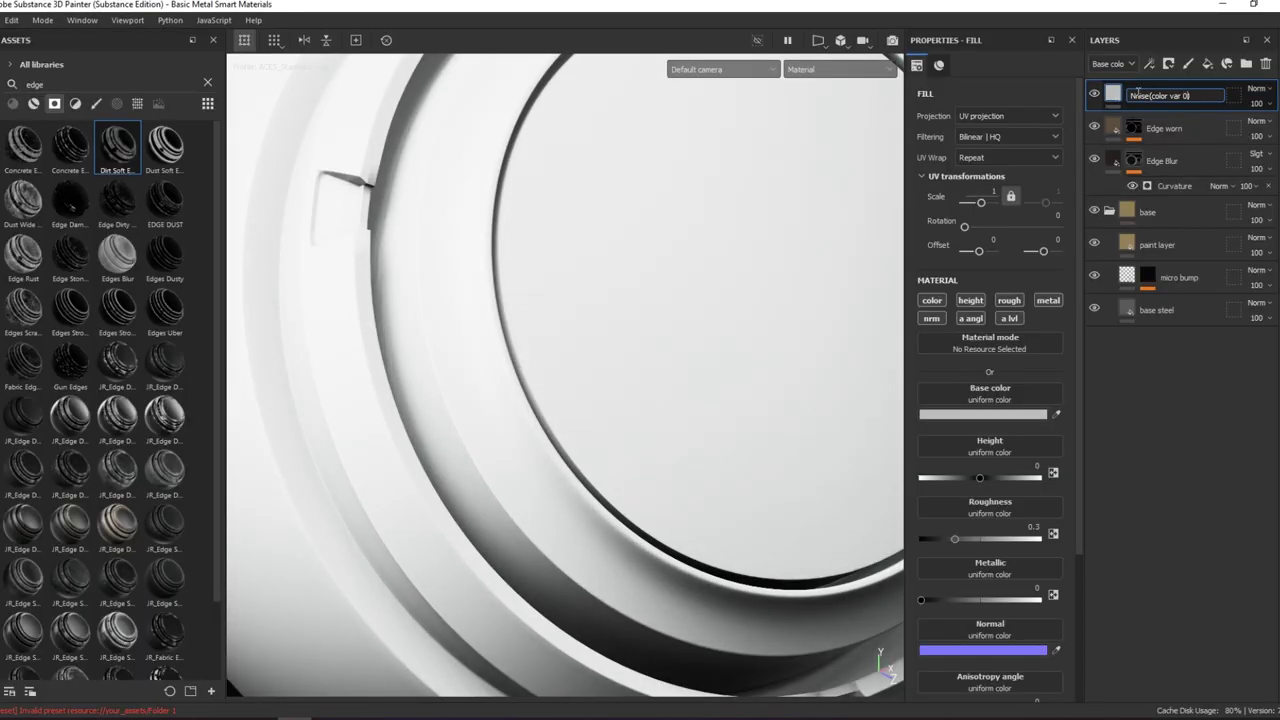
type("1")
key("Return")
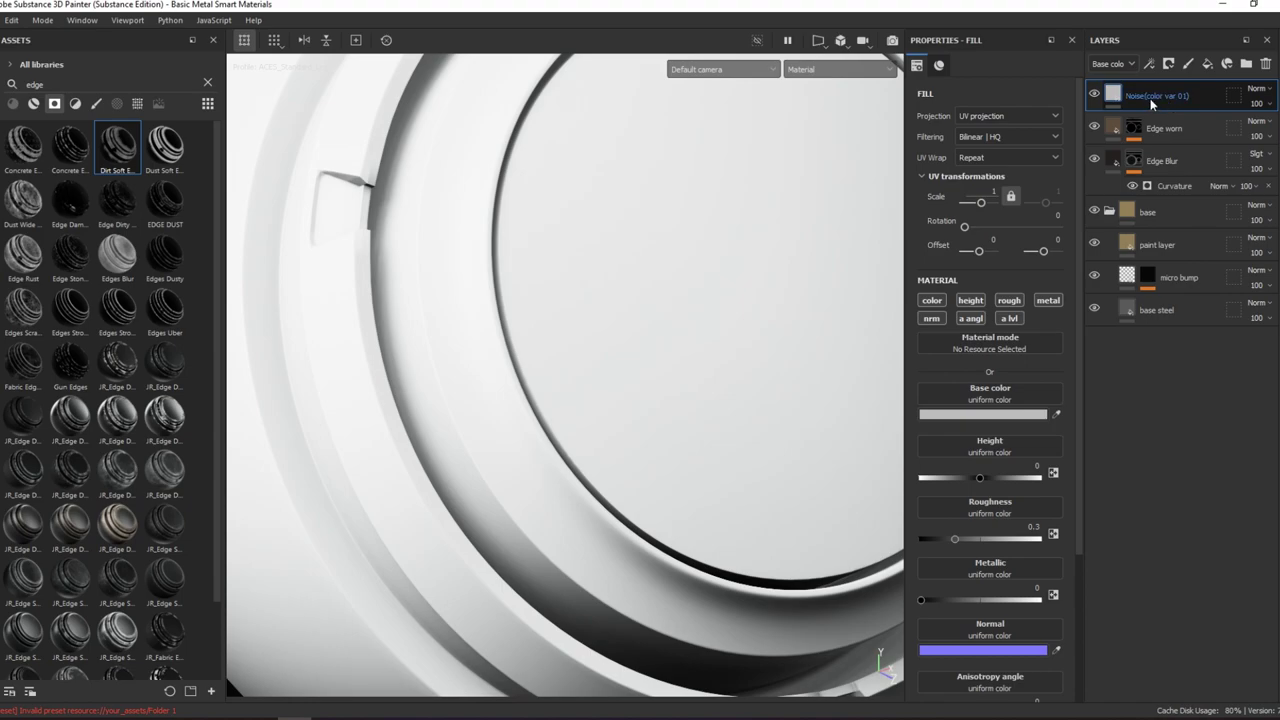
- Keep only the colour channel and set the base colour to near black, #1B1A1A
left_click(931, 300)
left_click(983, 414)
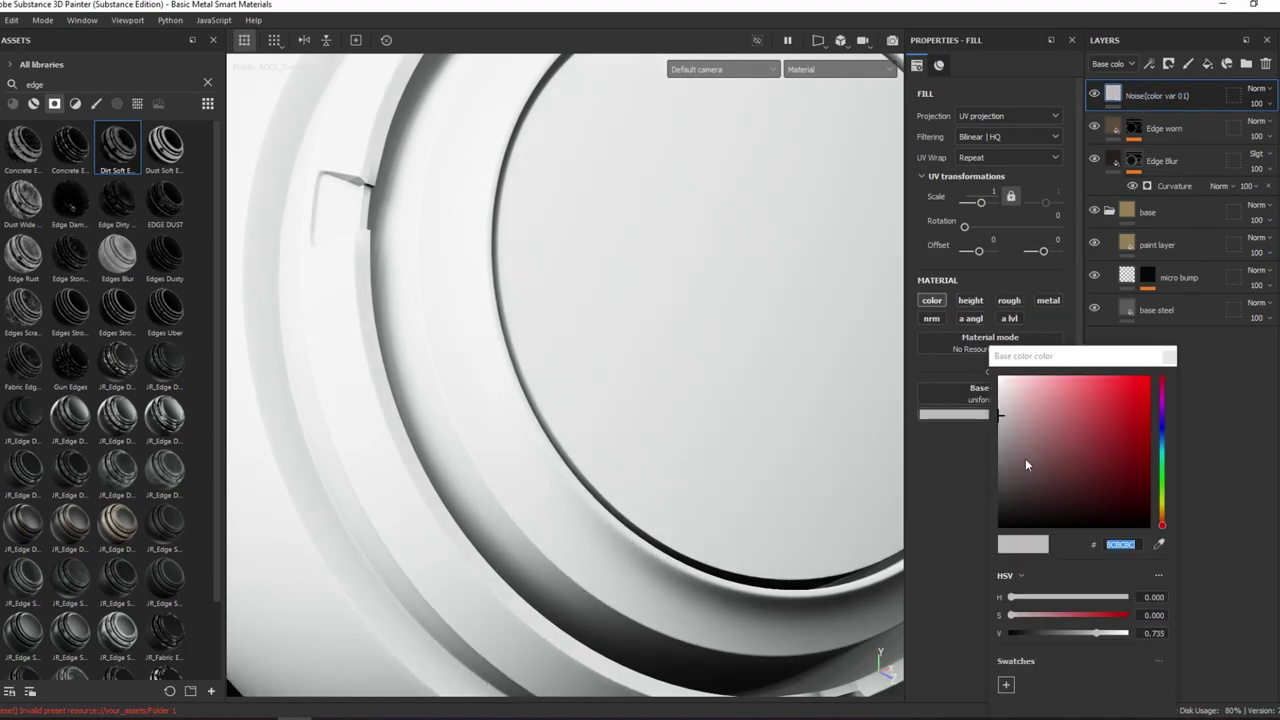
left_click(1008, 518)
left_click(1005, 511)
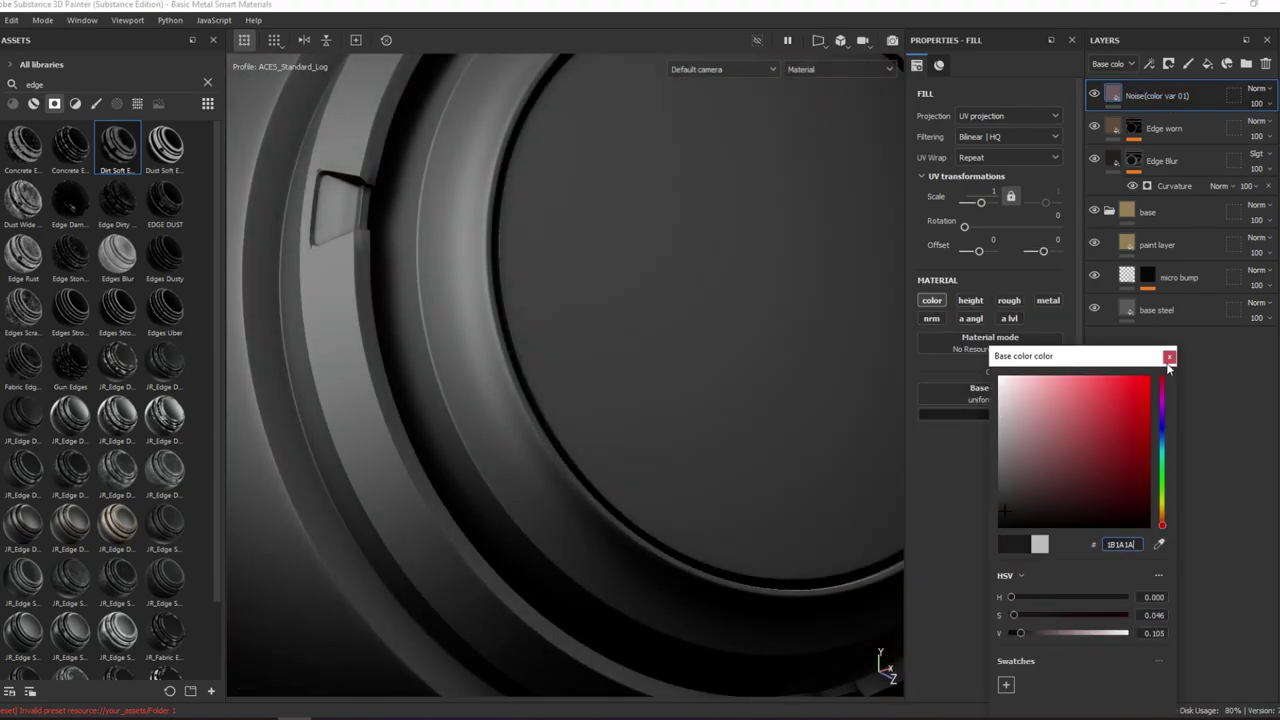
left_click(1169, 356)
left_click(1060, 395)
left_click(1003, 415)
left_click(1003, 415)
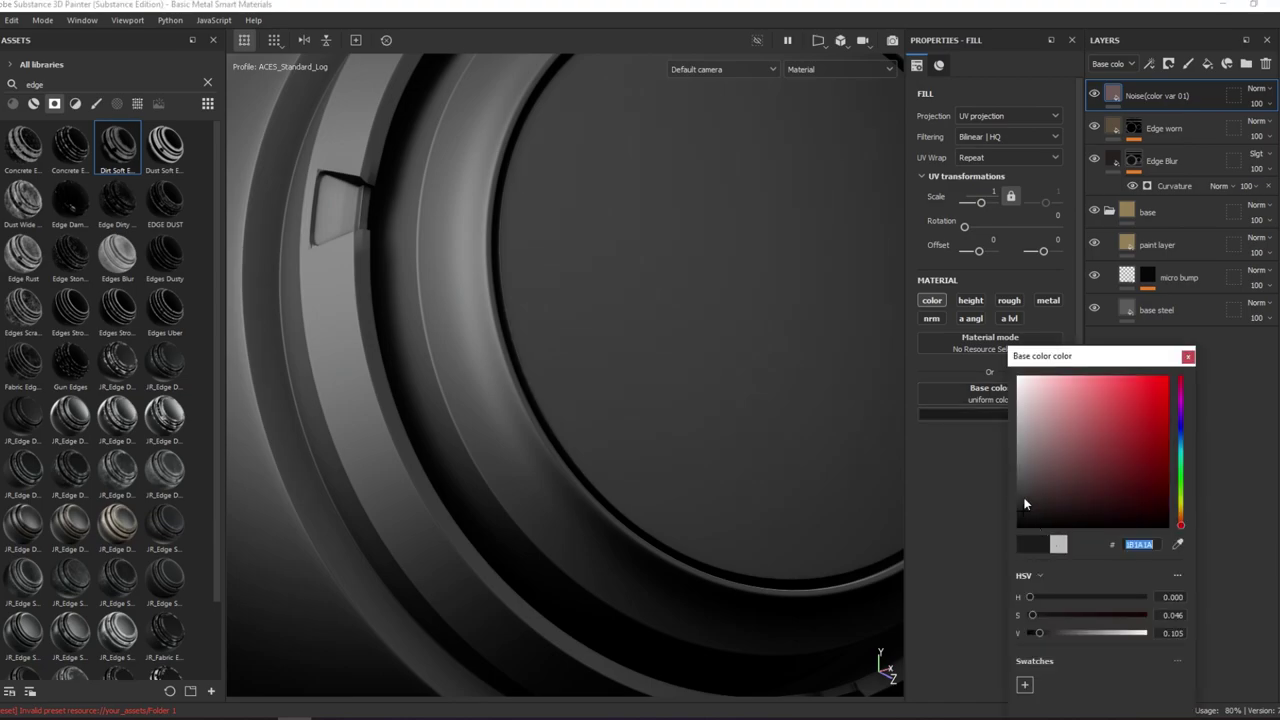
left_click(1021, 506)
left_click(1188, 356)
- Enable the roughness channel and set roughness to about 0.27
key("c")
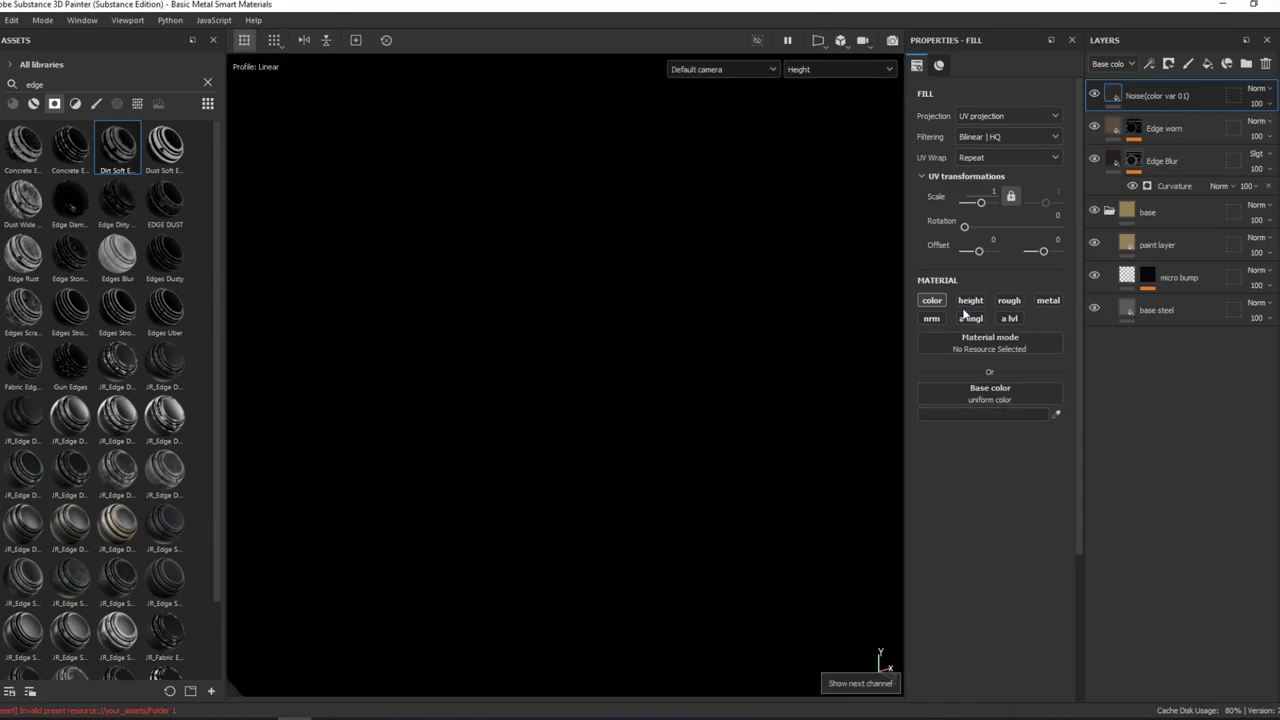
key("c")
left_click(1005, 301)
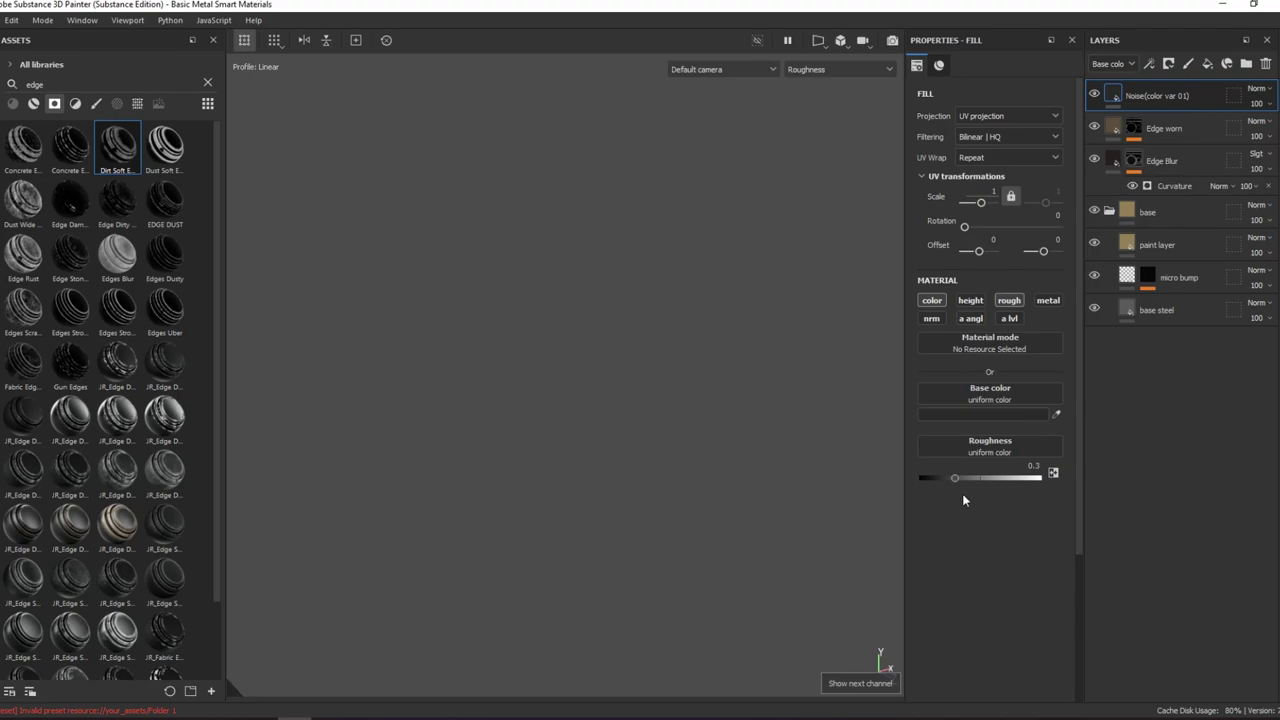
left_click_drag(962, 480, 951, 482)
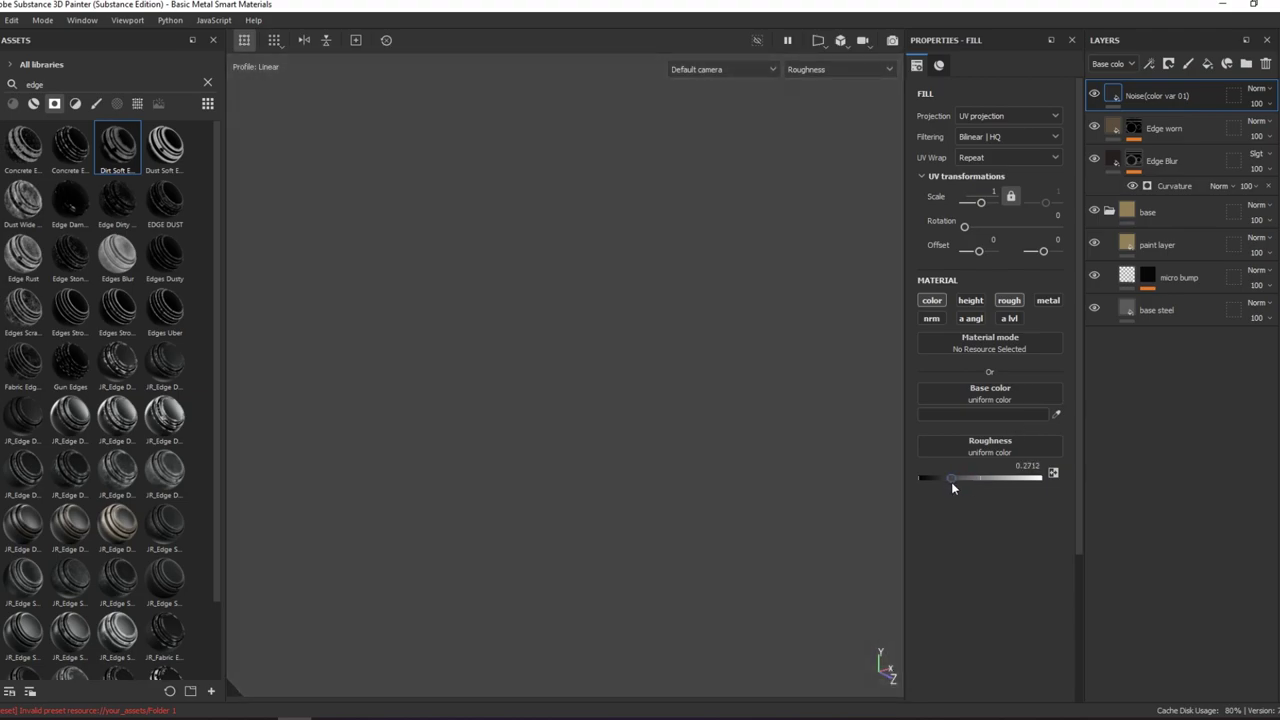
right_click(1177, 96)
left_click(1185, 108)
- Add a mask with a Dirt 3 fill effect at scale 4 to the Noise layer
right_click(1185, 113)
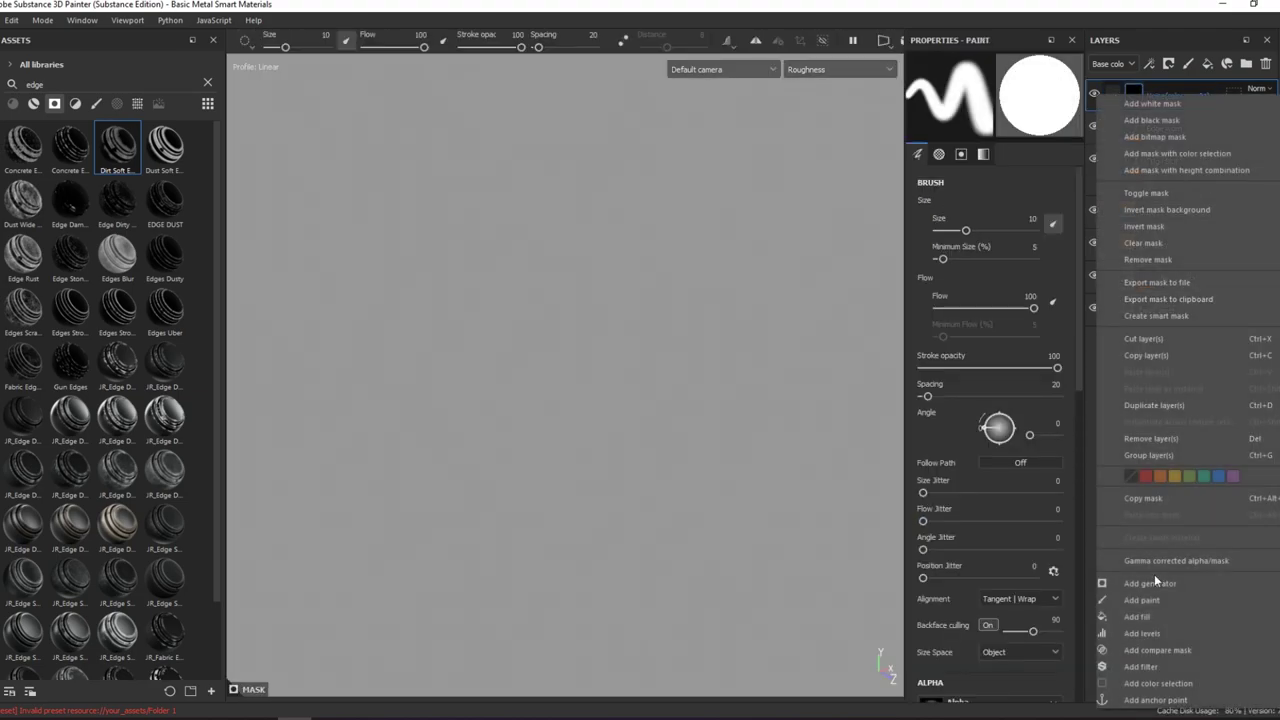
left_click(1145, 614)
left_click(1022, 312)
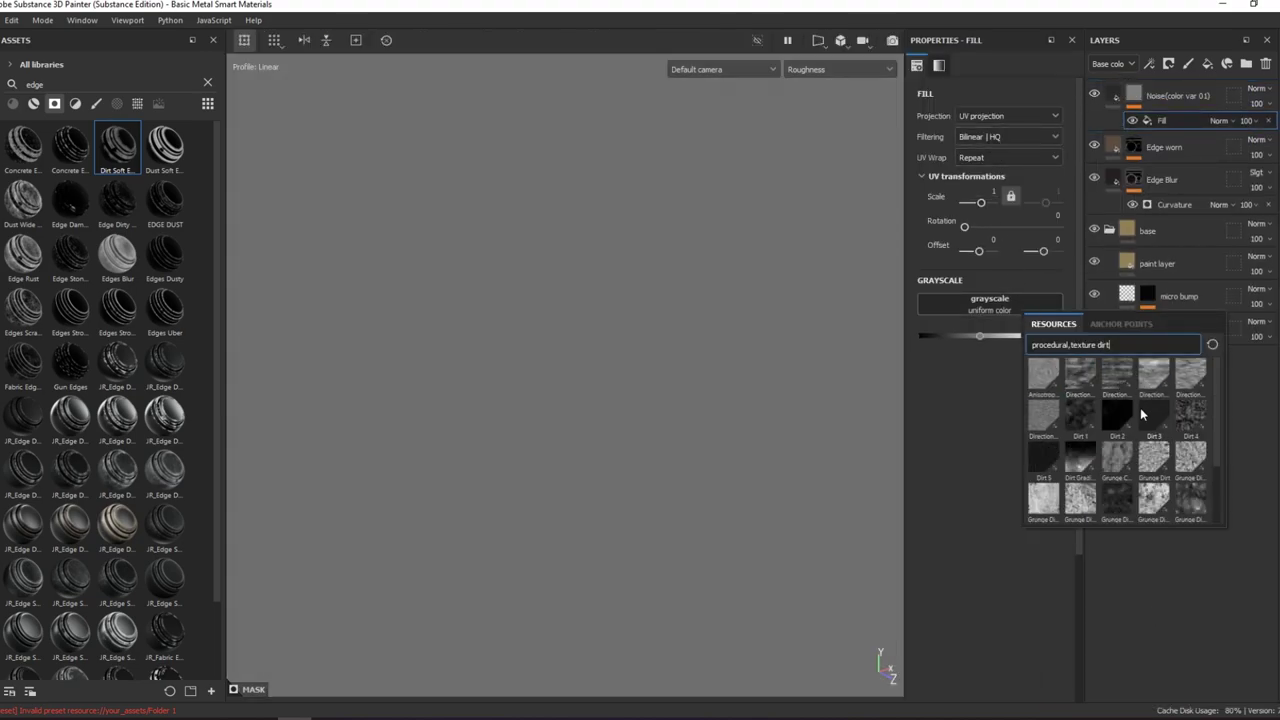
left_click(1150, 414)
left_click_drag(956, 503, 1089, 504)
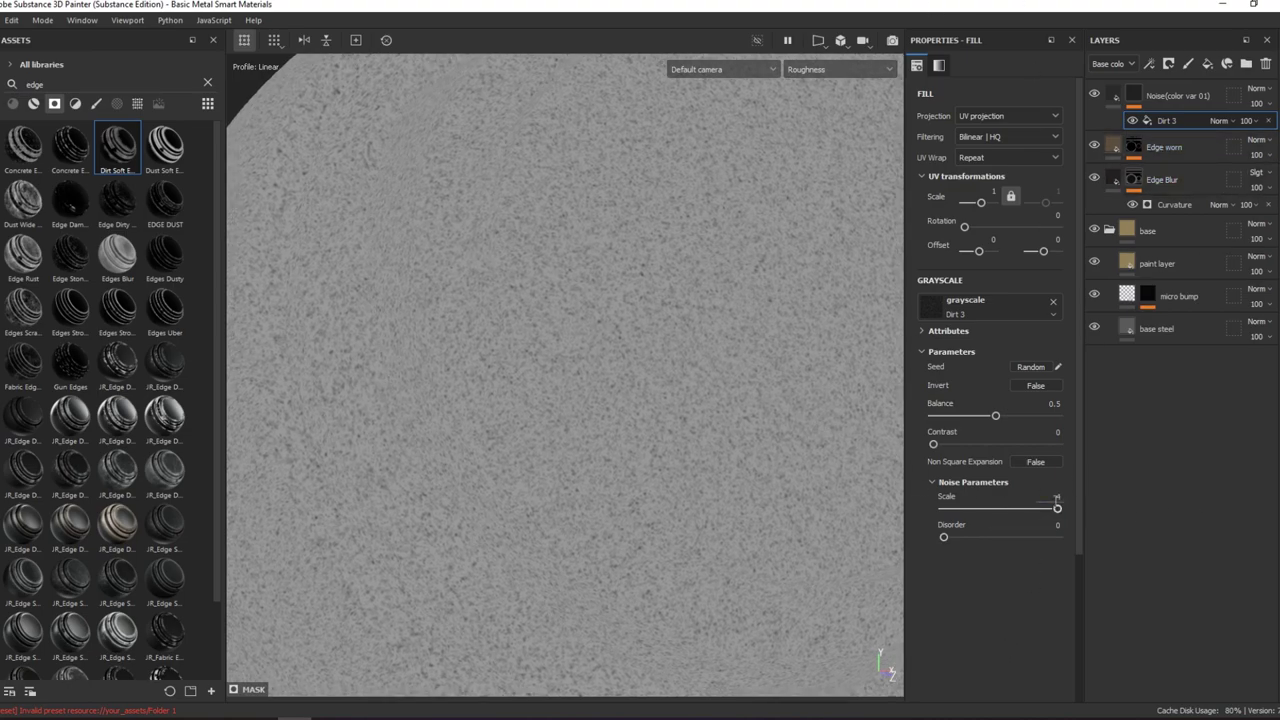
- Tune the Dirt 3 mask to UV scale 3, balance 0.48 and contrast 0.63
left_click(1133, 95, "alt")
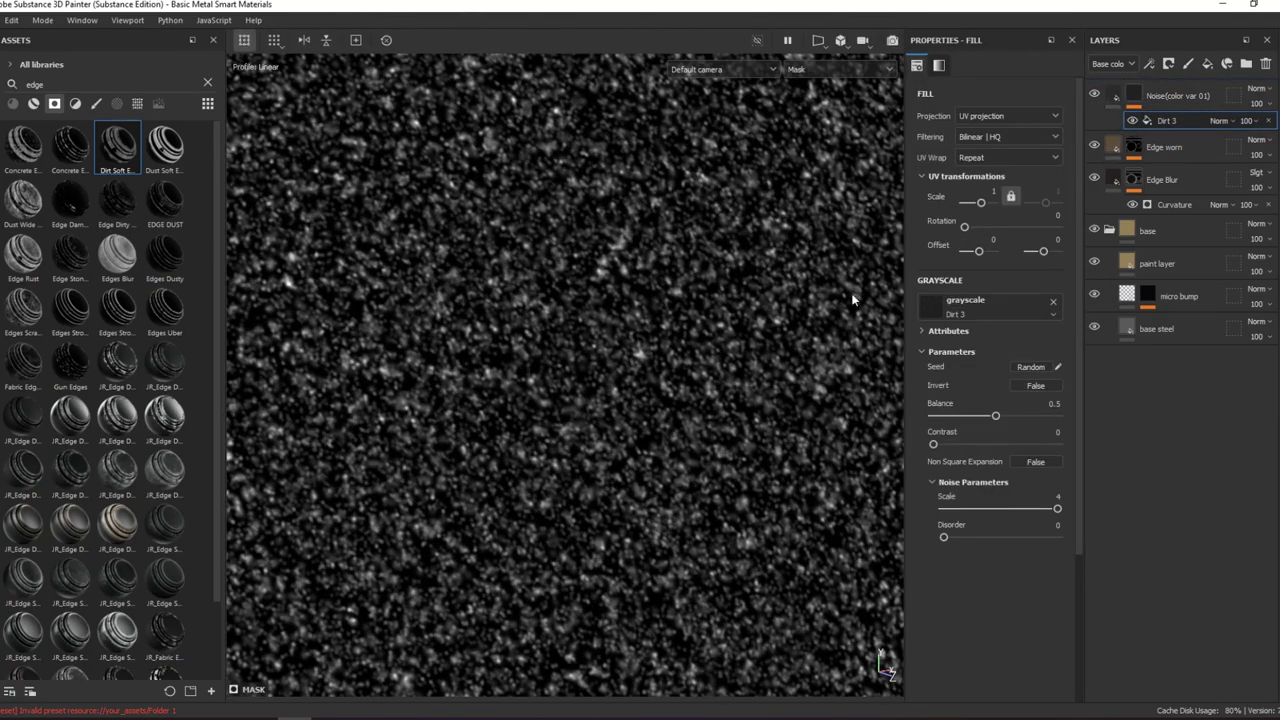
left_click_drag(958, 444, 1008, 417)
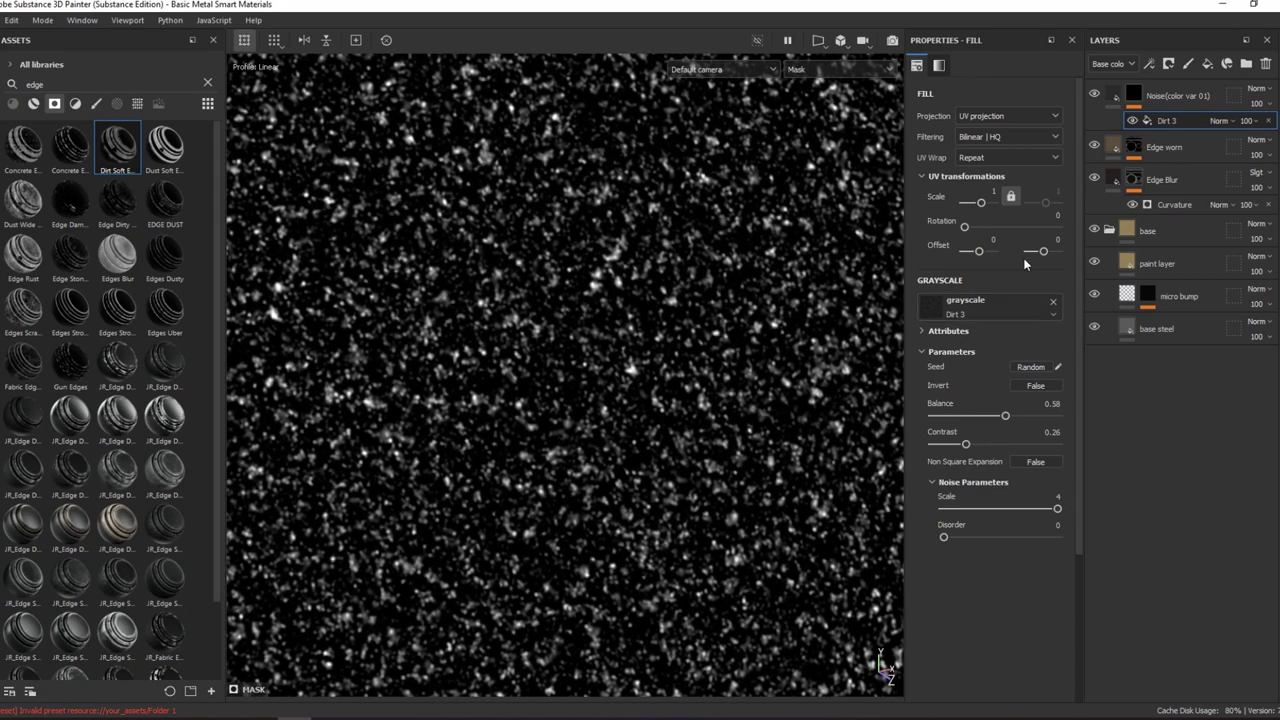
left_click_drag(993, 190, 990, 188)
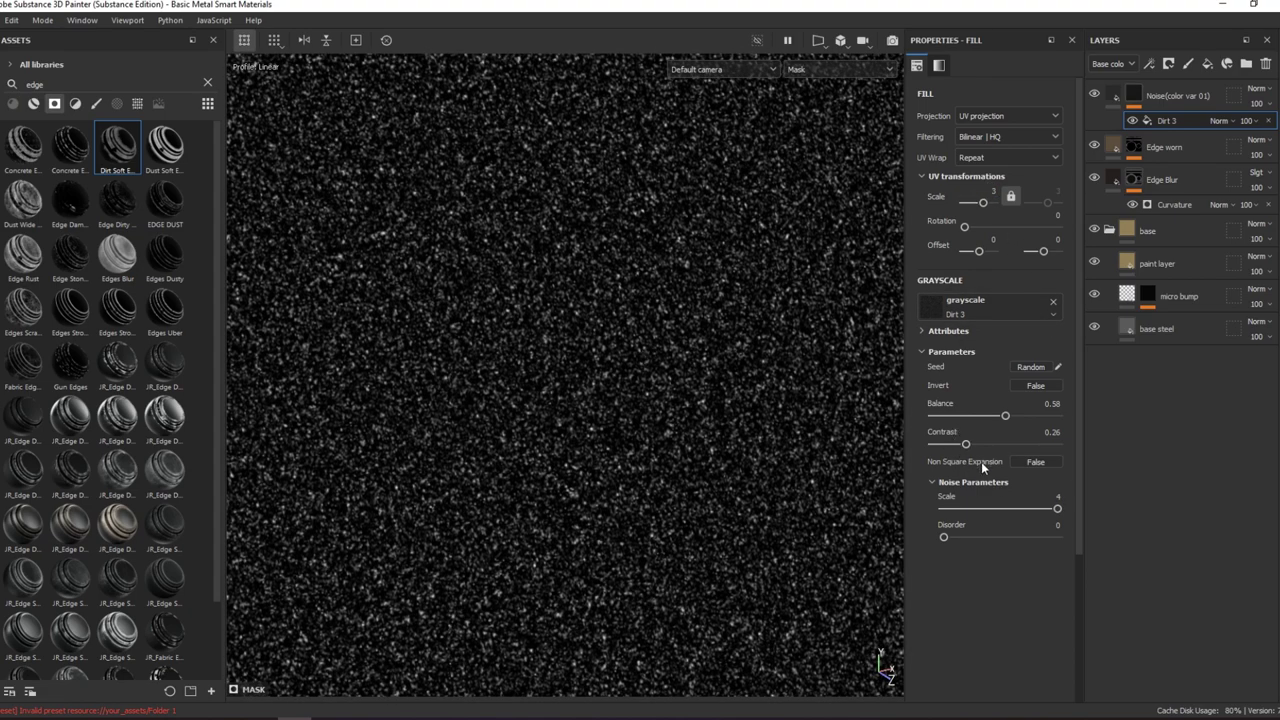
mouse_move(965, 444)
left_mouse_down()
mouse_move(1000, 445)
mouse_move(991, 416)
left_mouse_up()
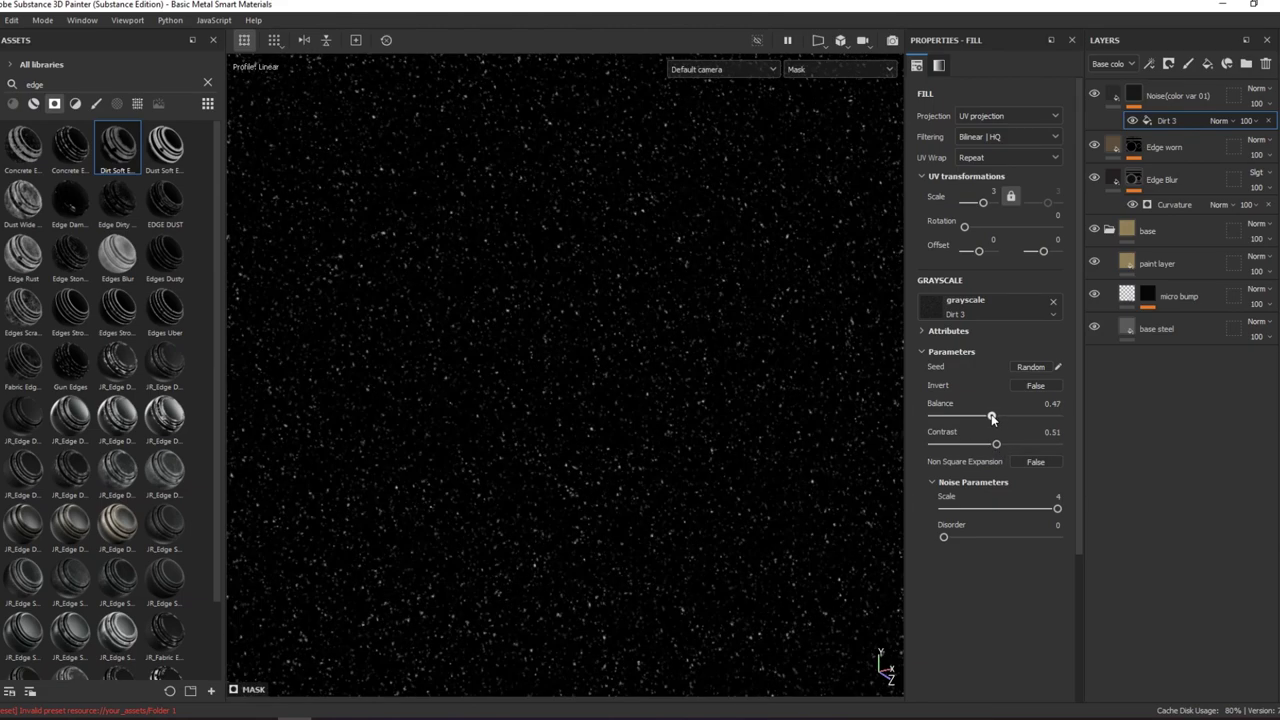
- Inspect the dark specks on the sphere and duplicate the Noise(color var 01) layer
key("m")
scroll(709, 314, "up", 5)
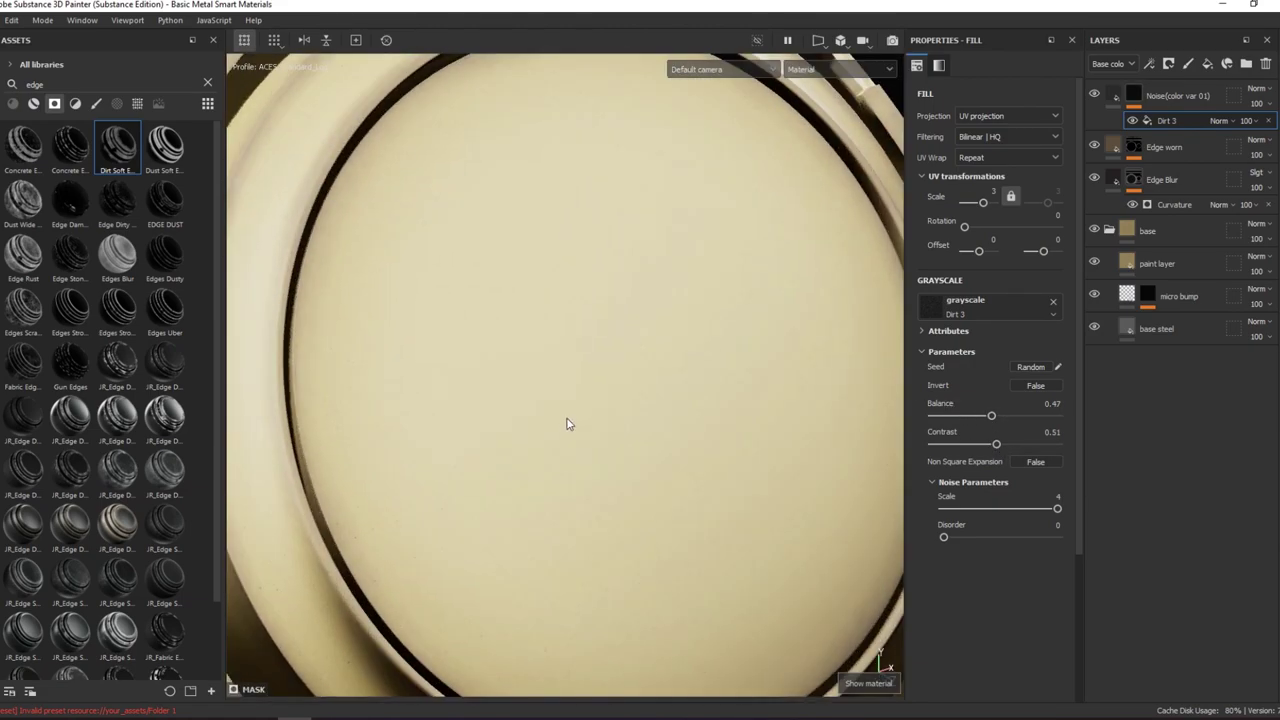
scroll(566, 423, "up", 3)
left_click_drag(366, 346, 754, 399, "alt")
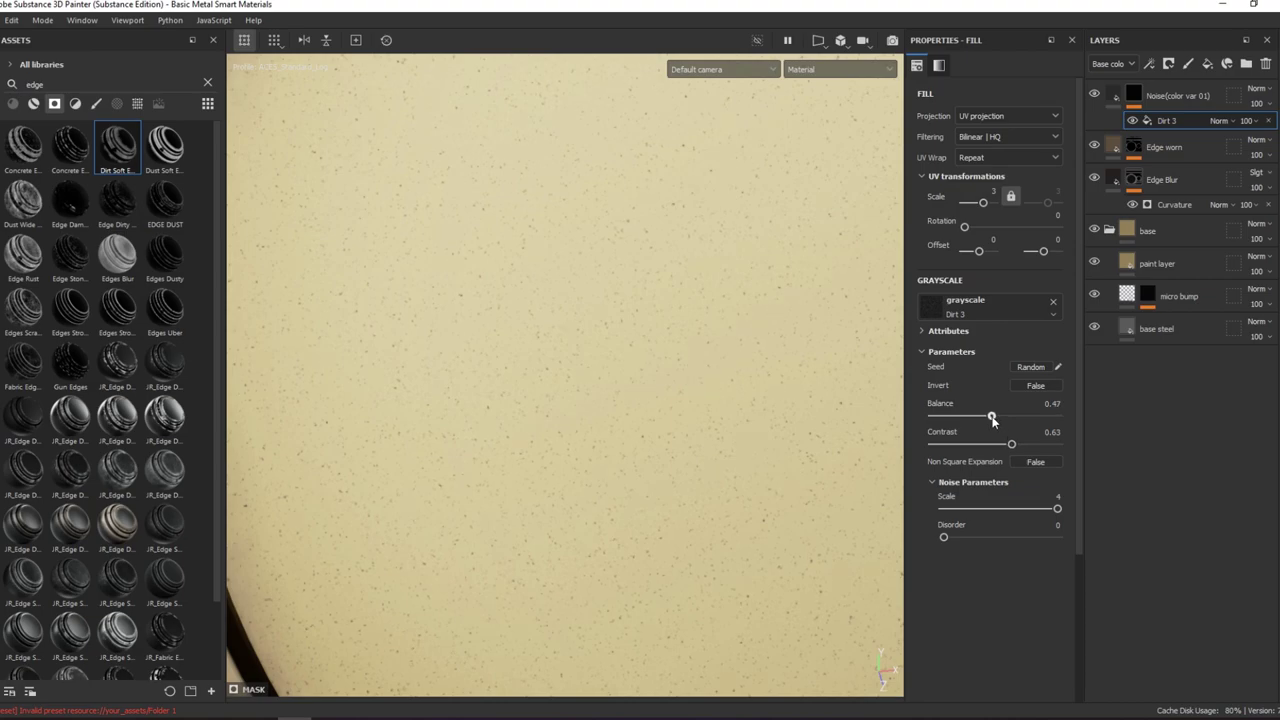
scroll(820, 380, "down", 3)
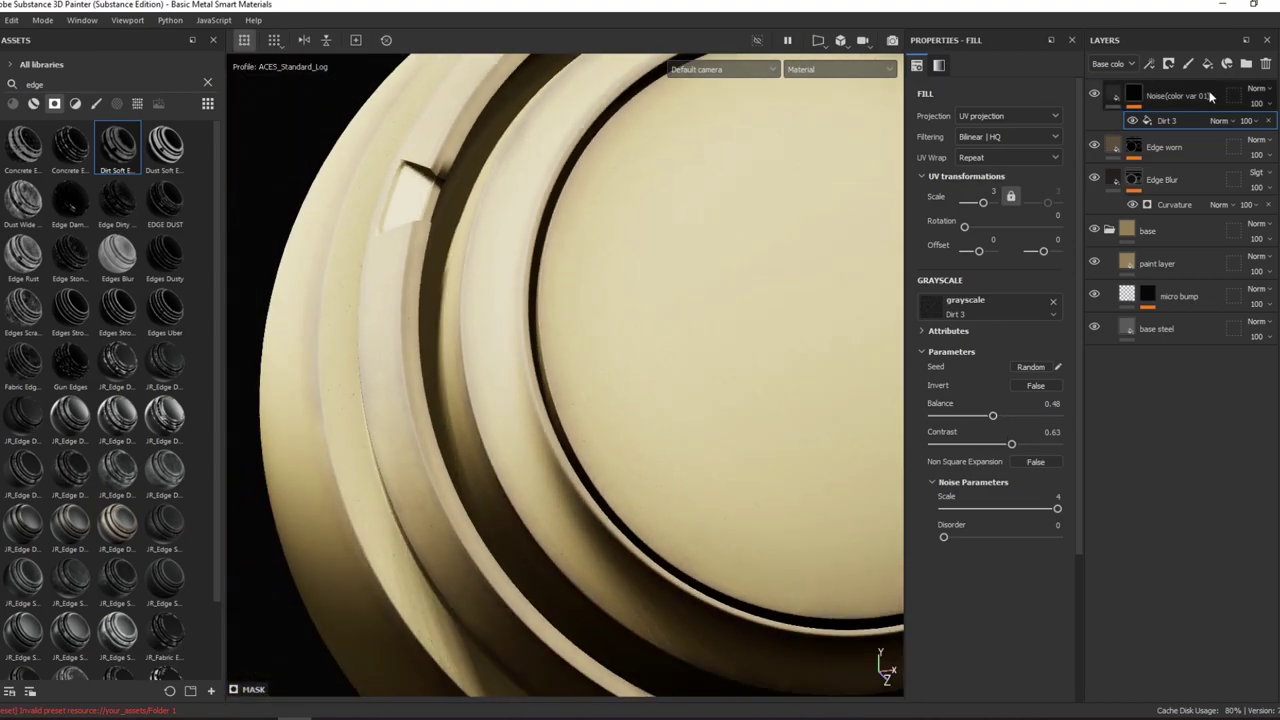
left_click(1211, 95)
key("ctrl+d")
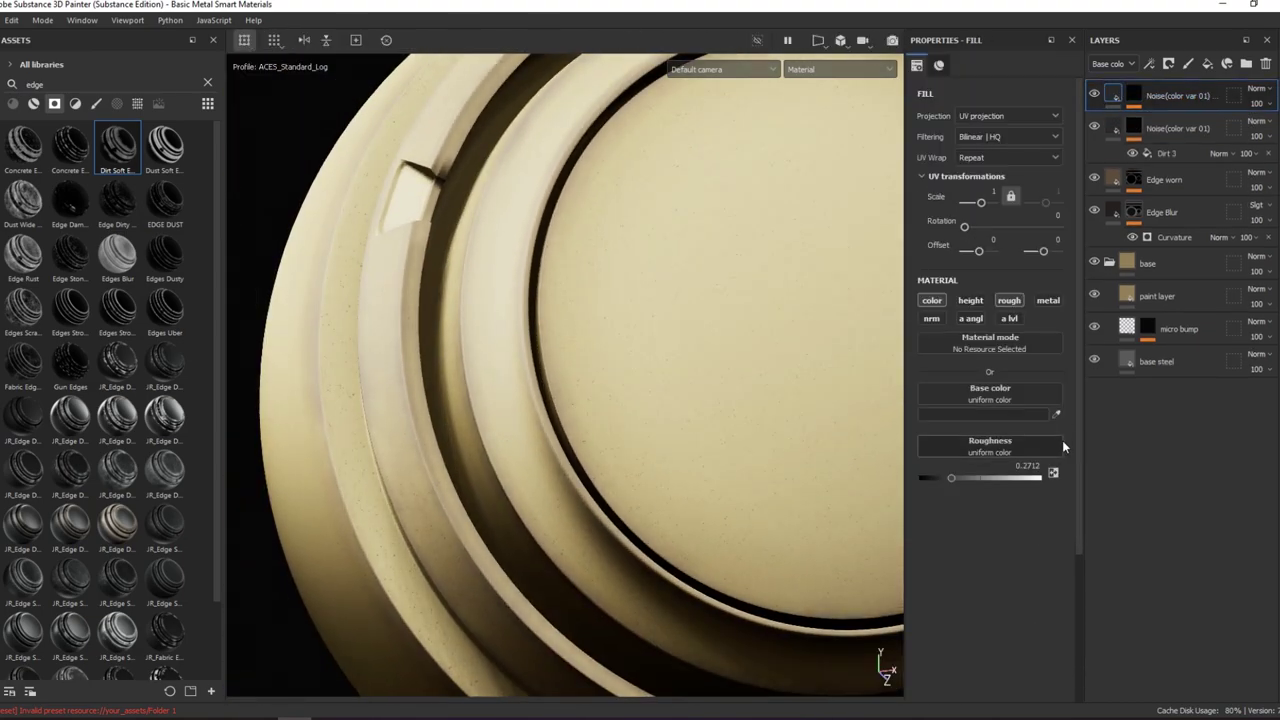
- On the lower copy, delete the Dirt 3 mask and raise roughness to about 0.49
key("c")
key("c")
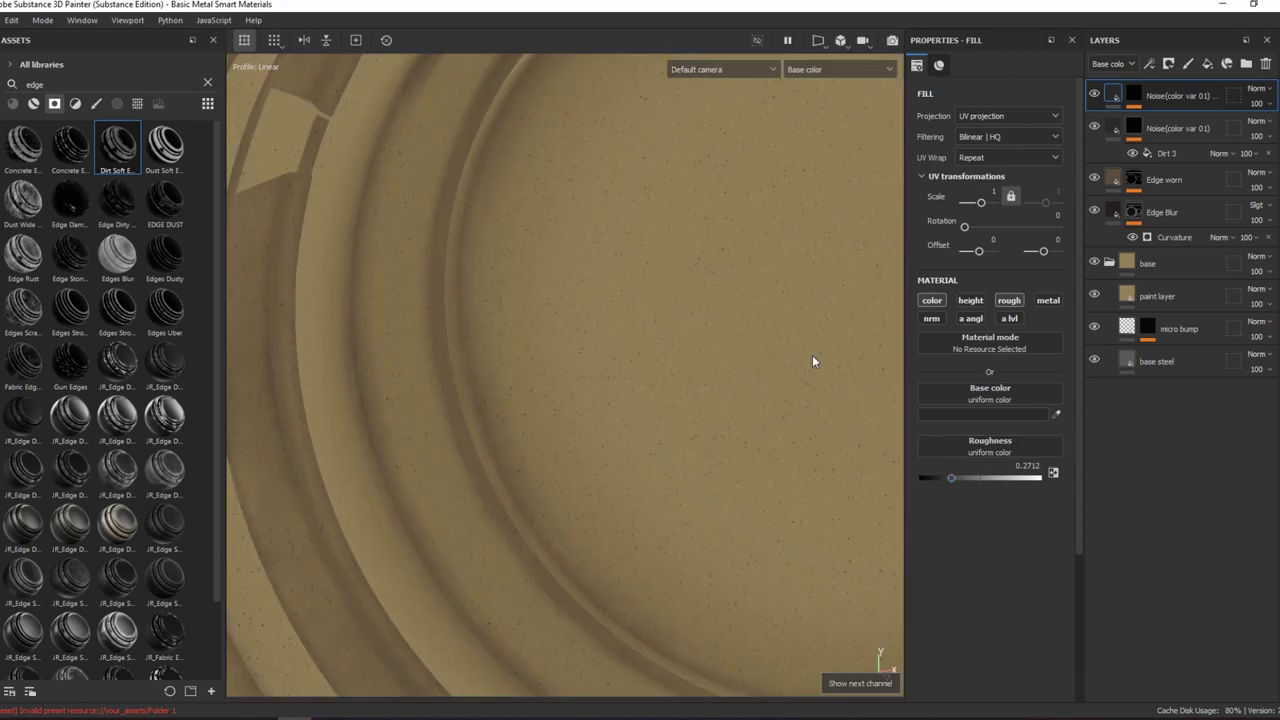
key("c")
key("c")
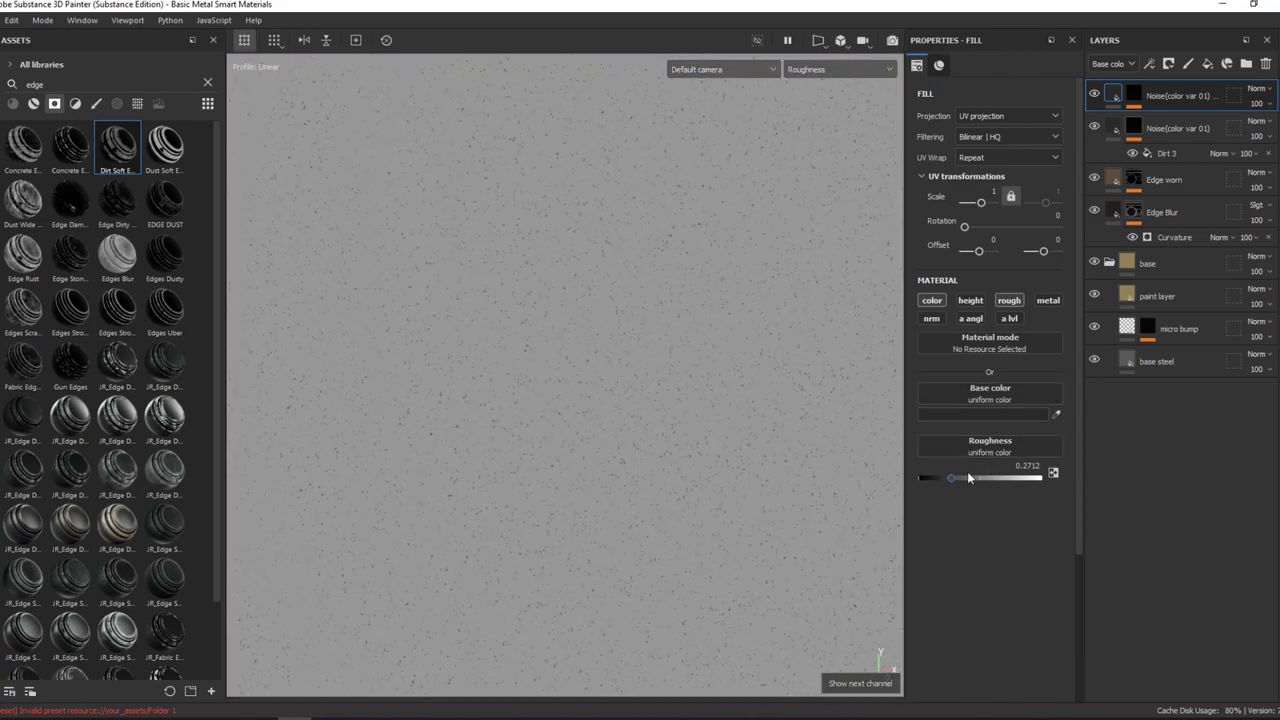
left_click(1131, 153)
key("Delete")
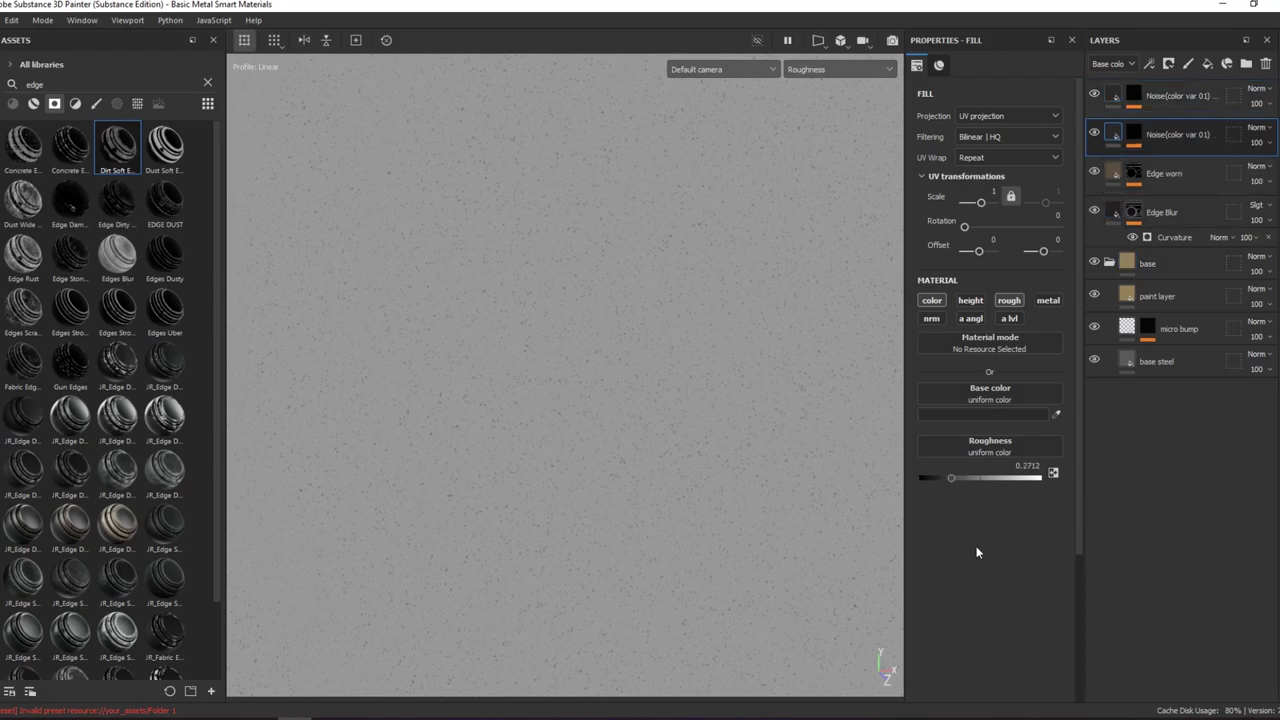
left_click_drag(960, 479, 979, 482)
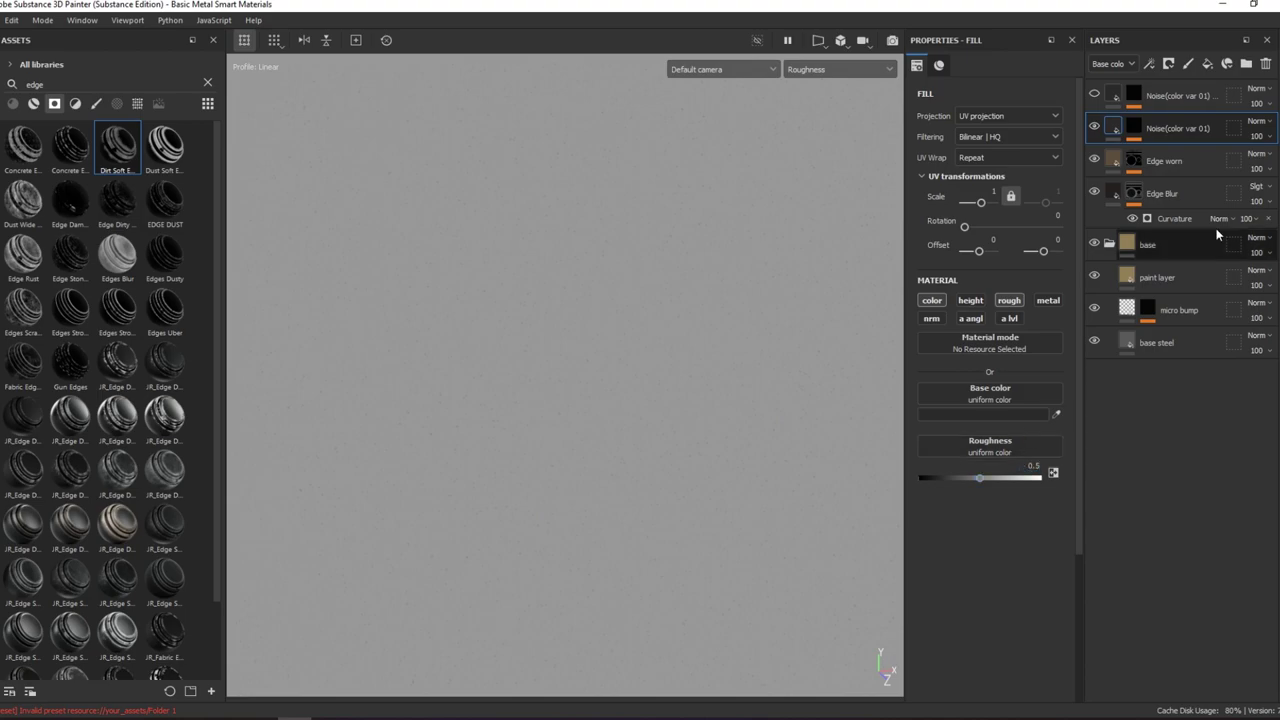
- On the top layer, lower Dirt 3 contrast and add a Blur filter at intensity 0.08
left_click(1105, 95)
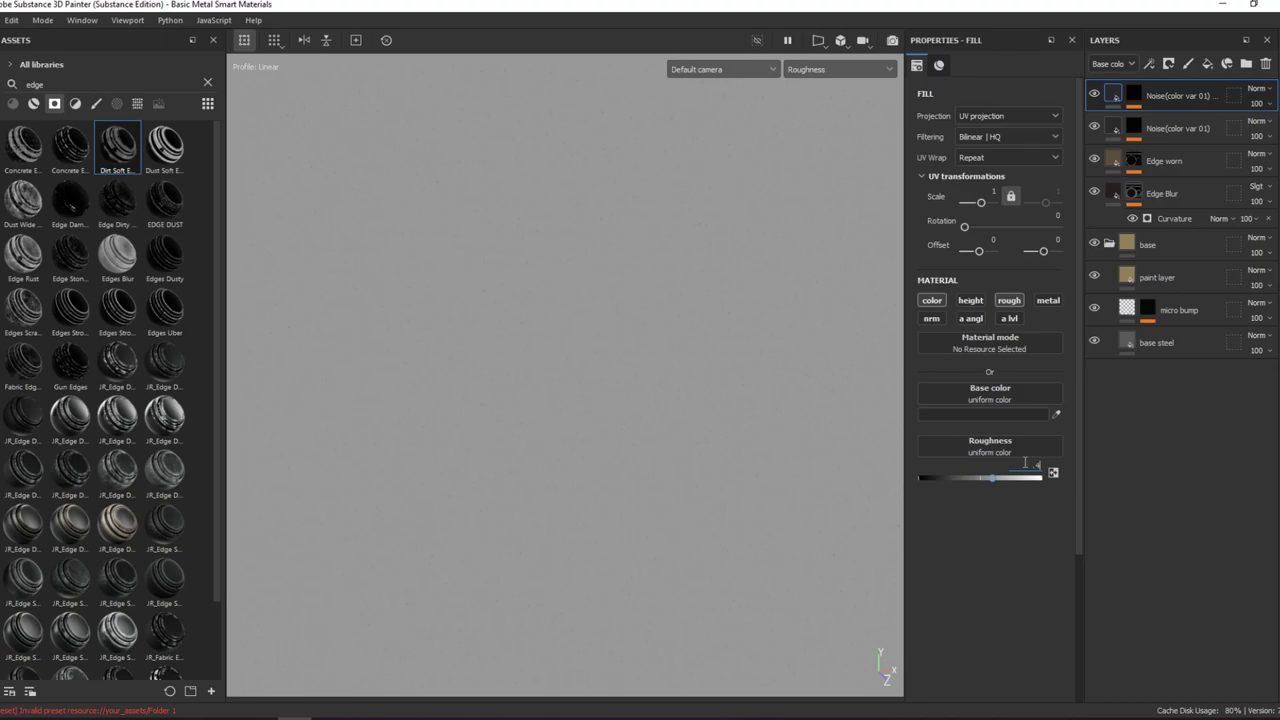
left_click(1133, 96)
left_click(1160, 119)
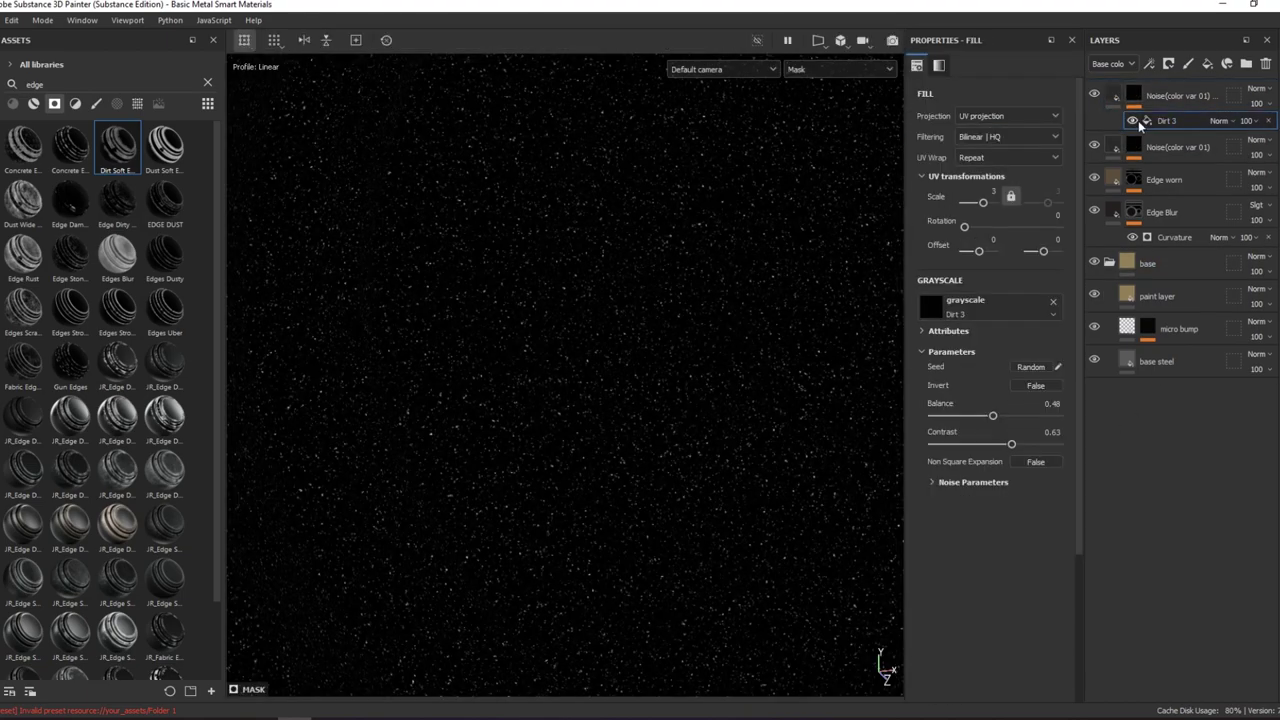
left_click_drag(1011, 444, 950, 447)
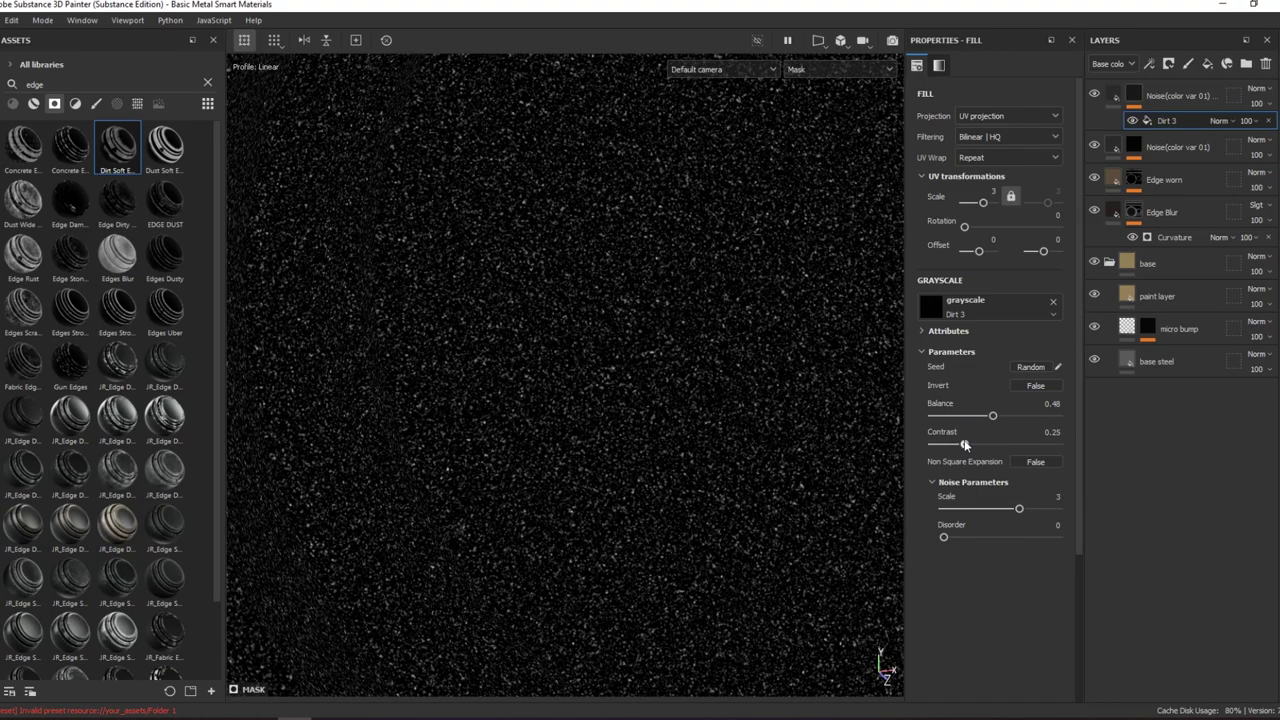
right_click(1160, 120)
left_click(1180, 369)
left_click(1016, 96)
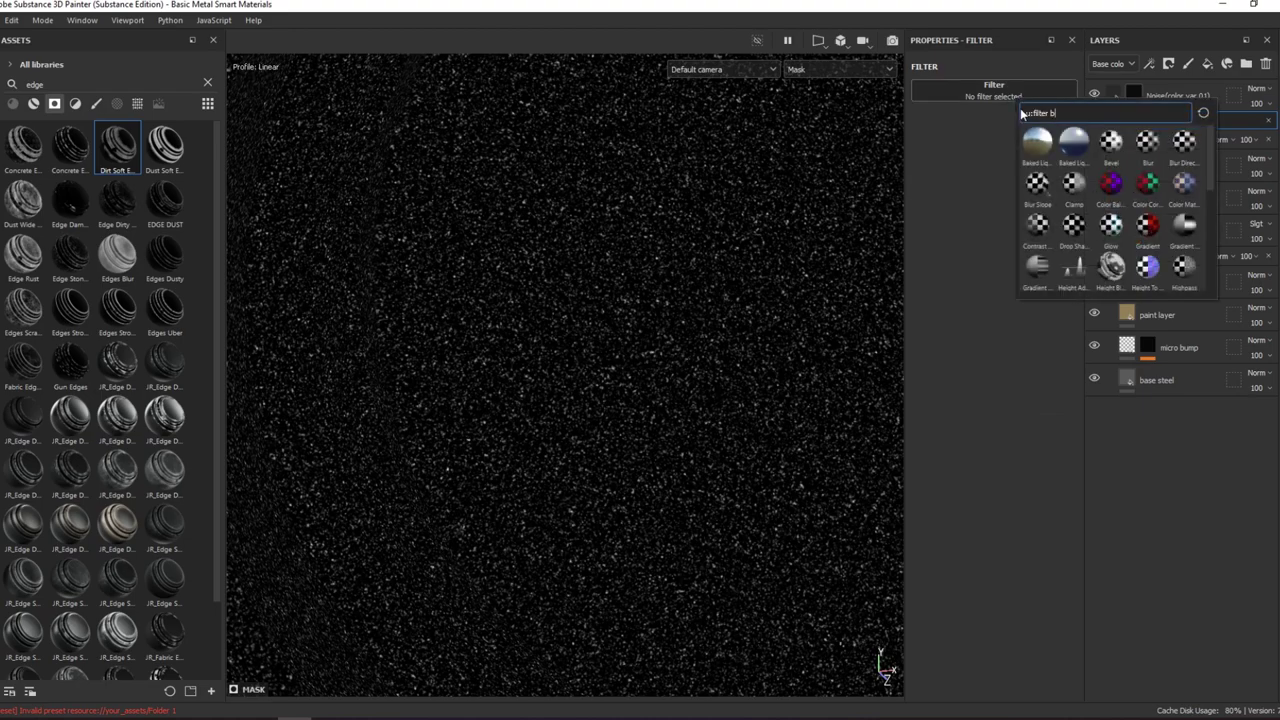
left_click(1140, 150)
left_click(927, 157)
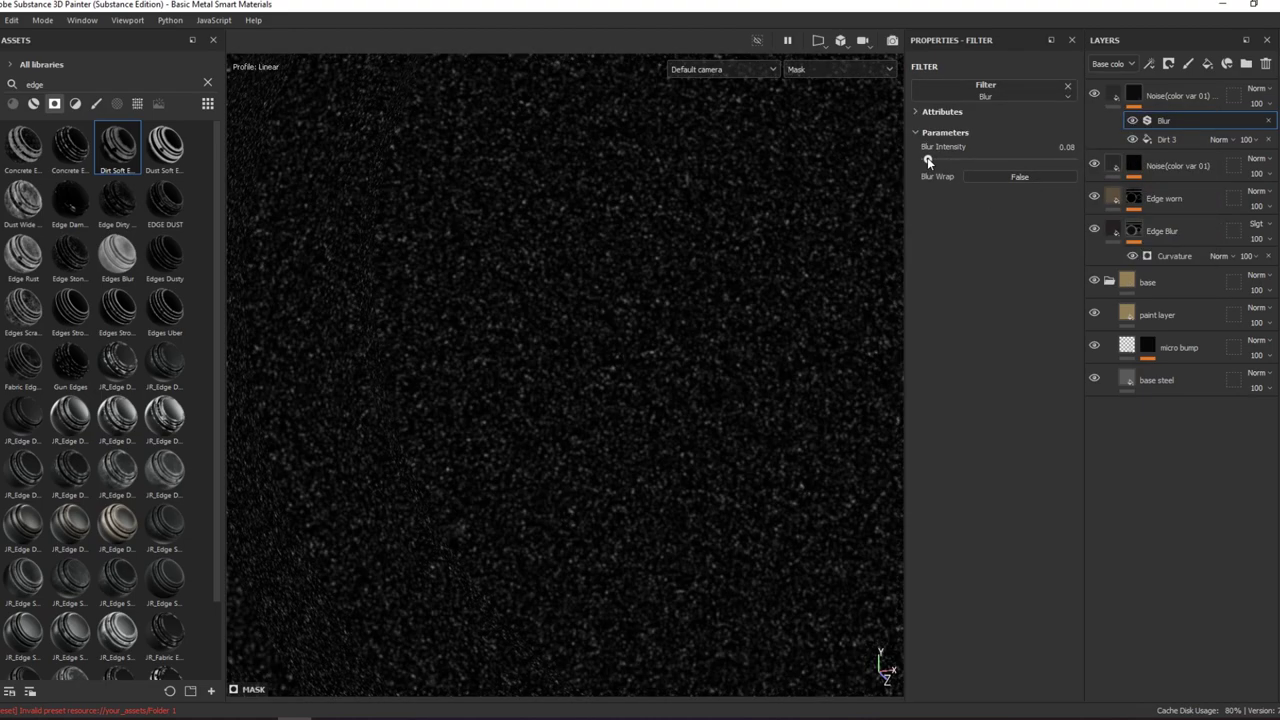
key("m")
left_click_drag(688, 209, 663, 283, "alt")
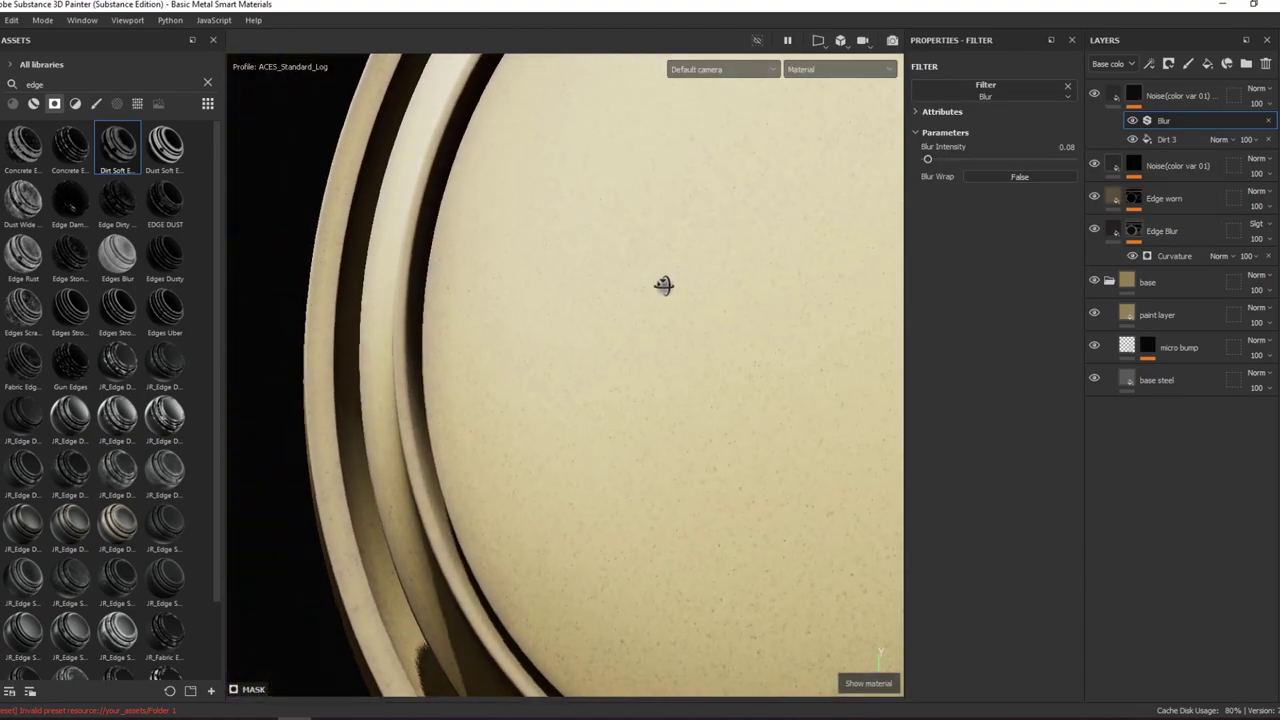
- Increase the Dirt 3 tiling to 6 for finer speckles
left_click(1166, 139)
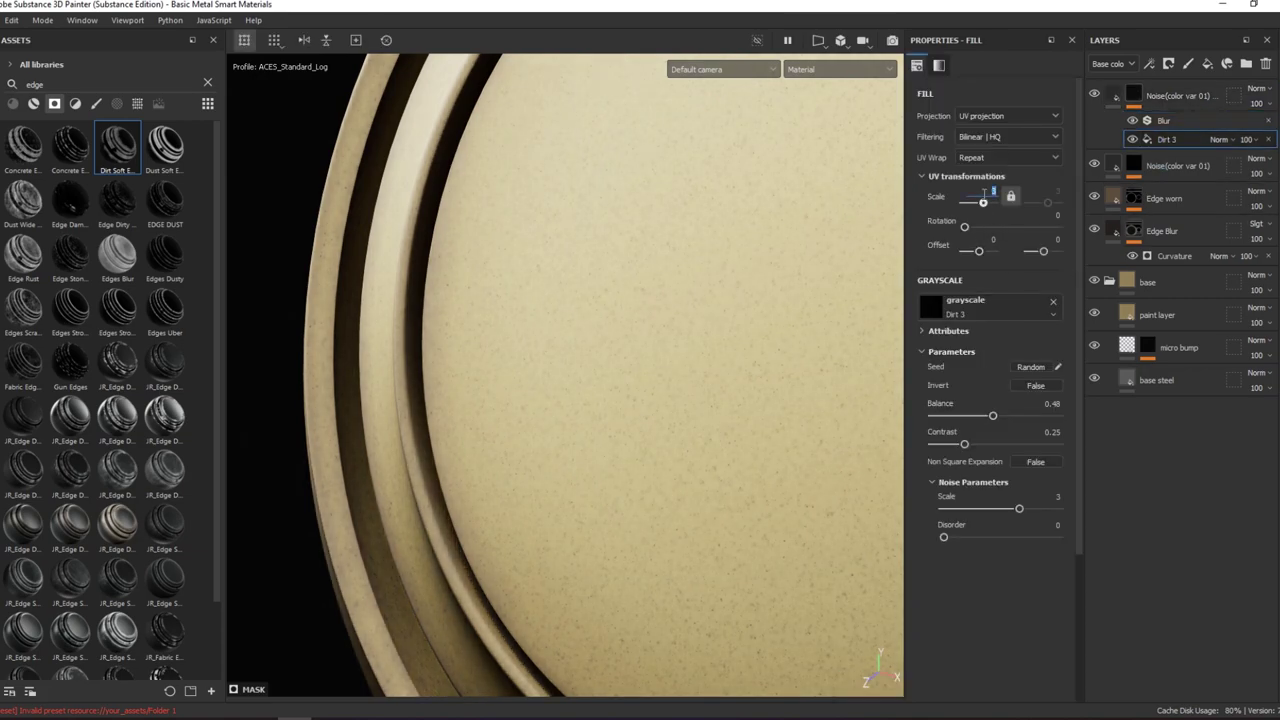
left_click_drag(983, 202, 984, 202)
left_click_drag(783, 197, 805, 280, "alt")
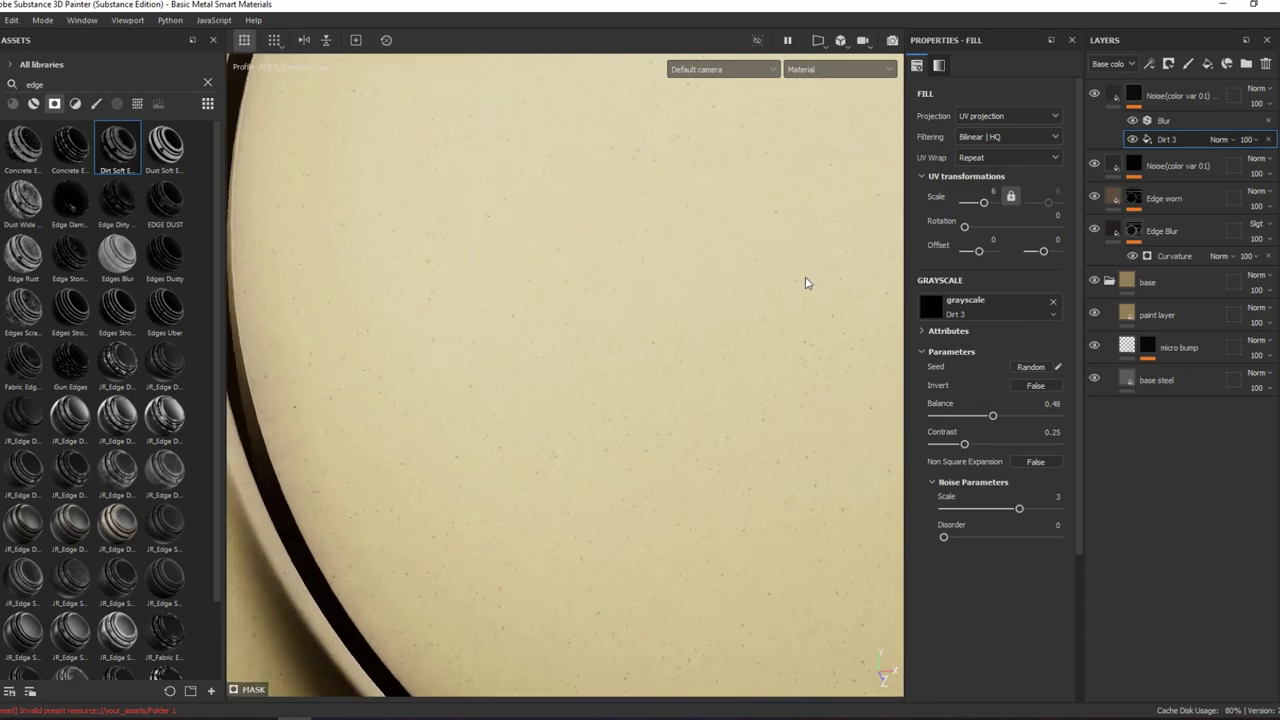
key("c")
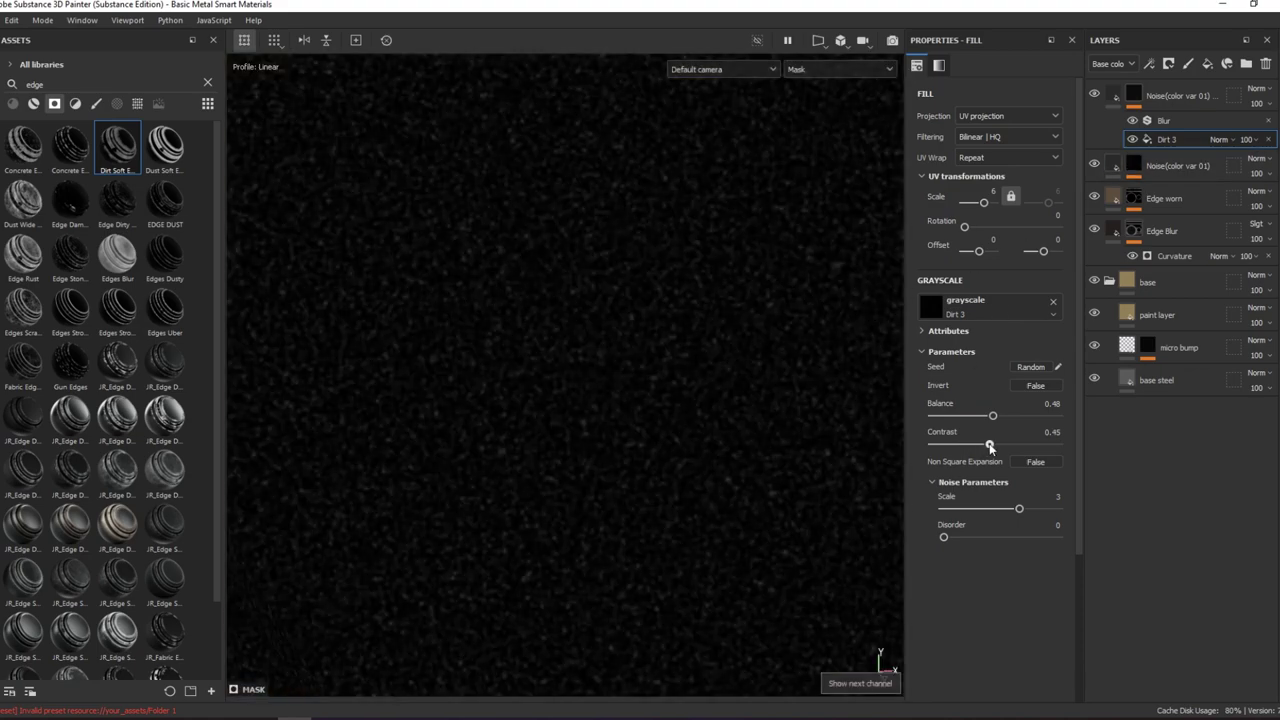
key("m")
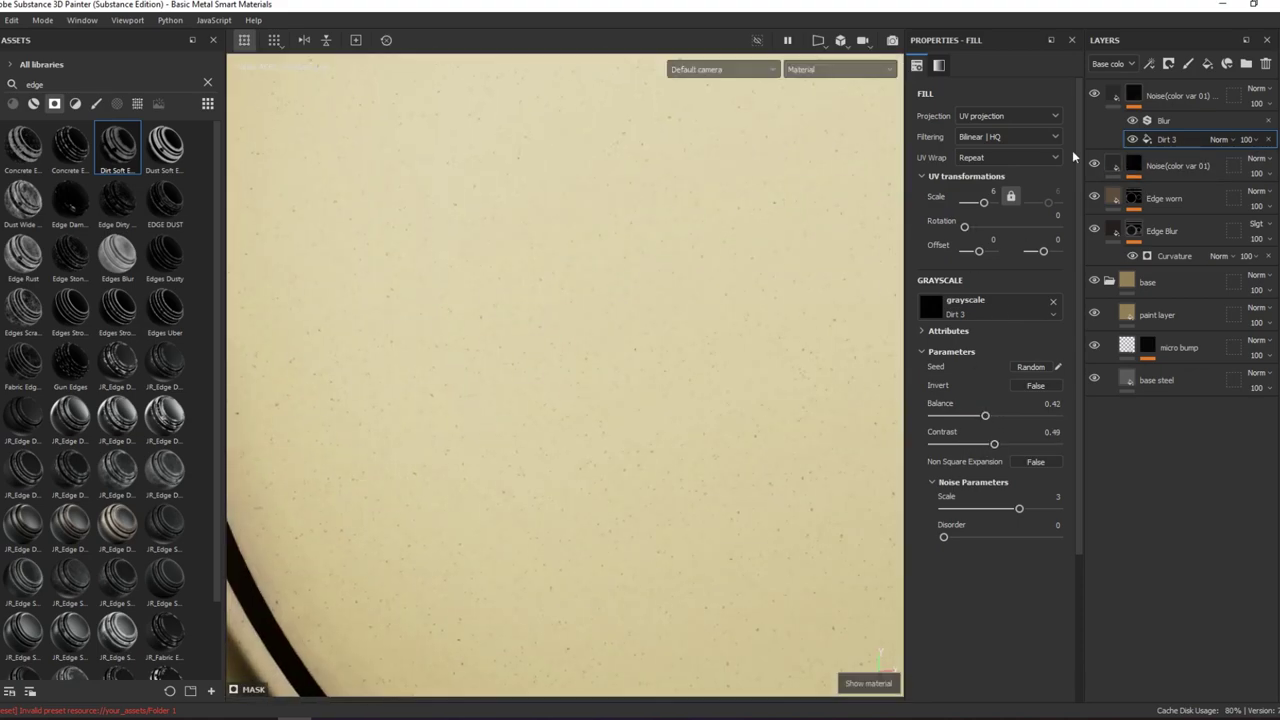
- Set the top Noise layer's base colour to tan, A38A64
left_click(1102, 141)
left_click(988, 418)
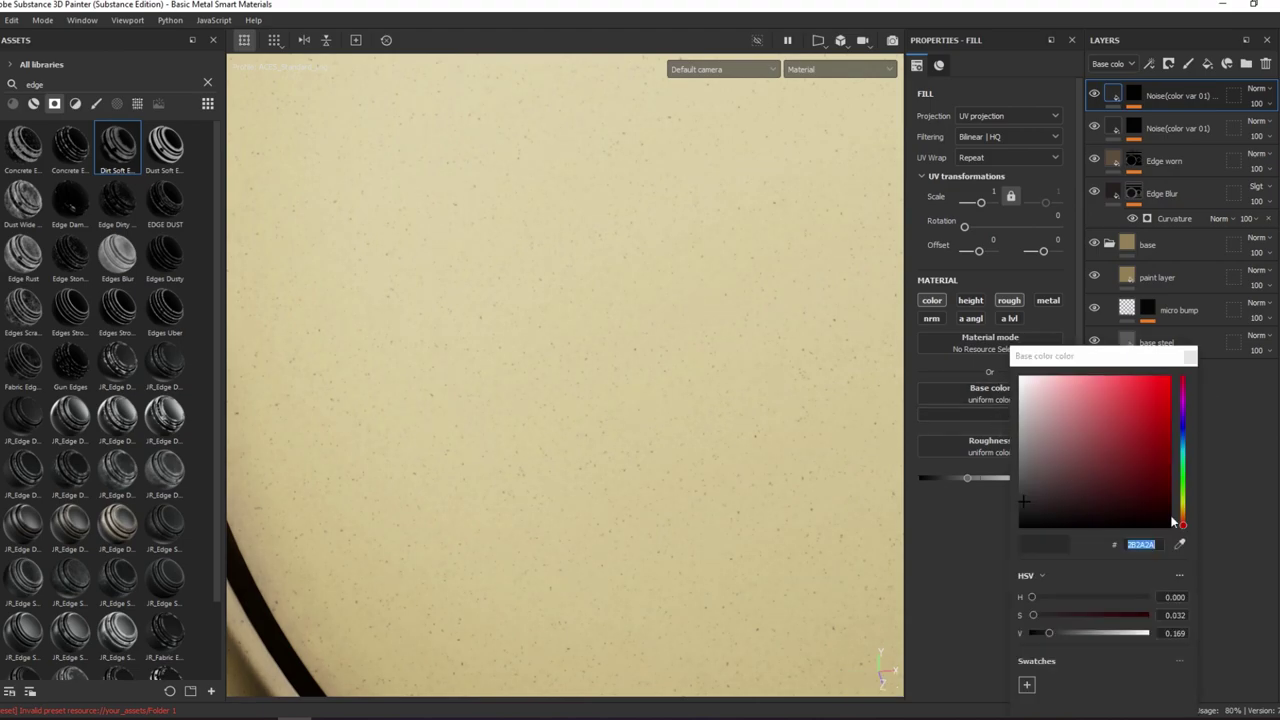
mouse_move(1052, 487)
left_mouse_down()
mouse_move(1117, 409)
mouse_move(1079, 429)
left_mouse_up()
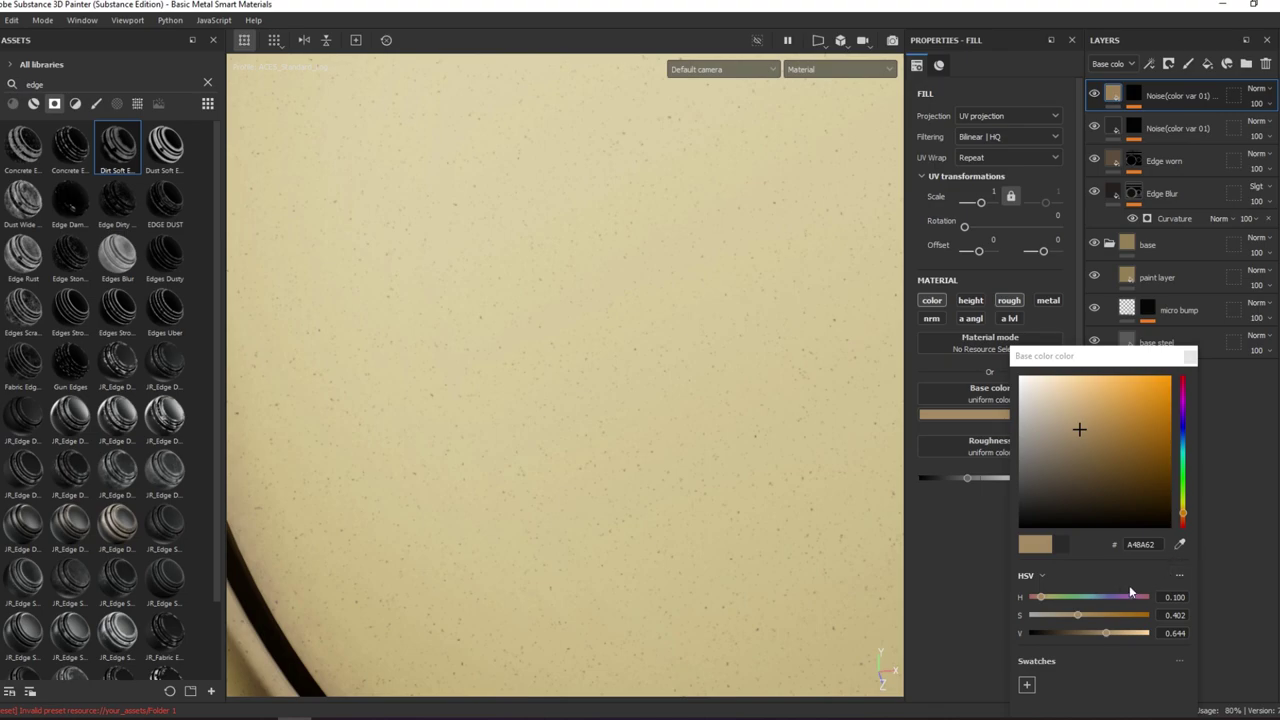
left_click(1134, 95)
- Raise the Dirt 3 balance to 0.64 and compare the speckles with the layer toggled
left_click(1161, 140)
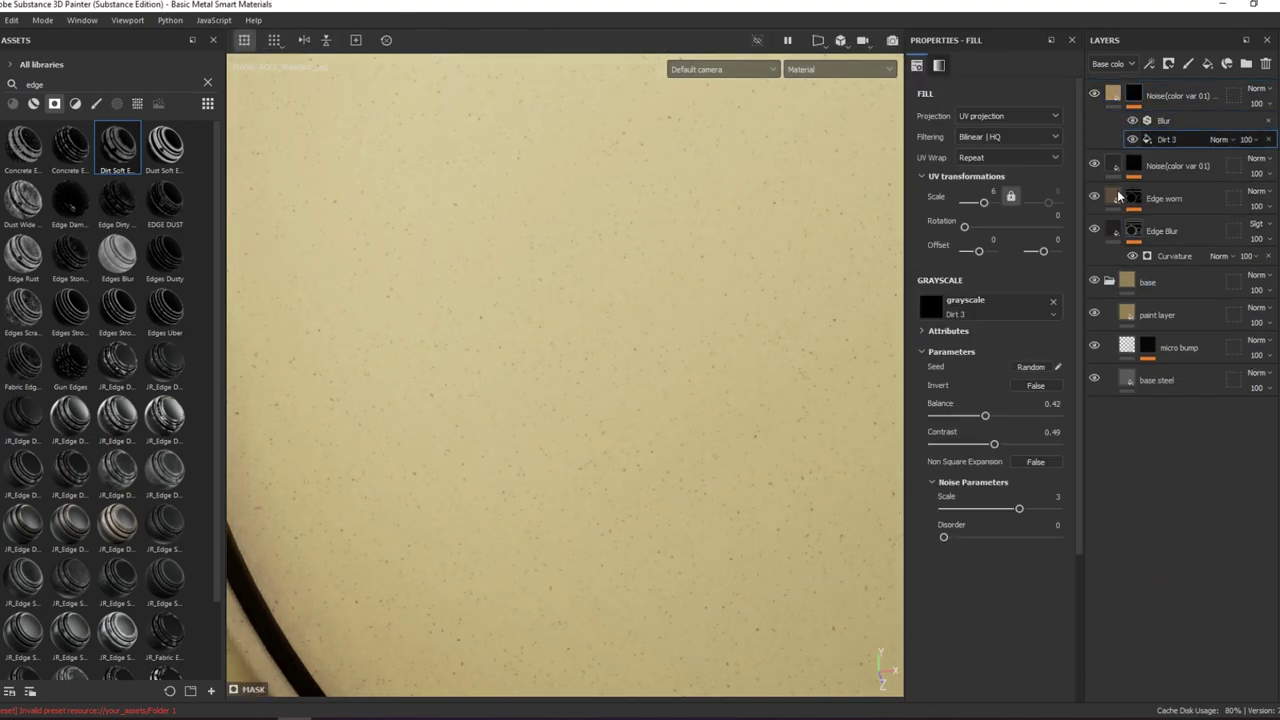
left_click_drag(986, 416, 1036, 418)
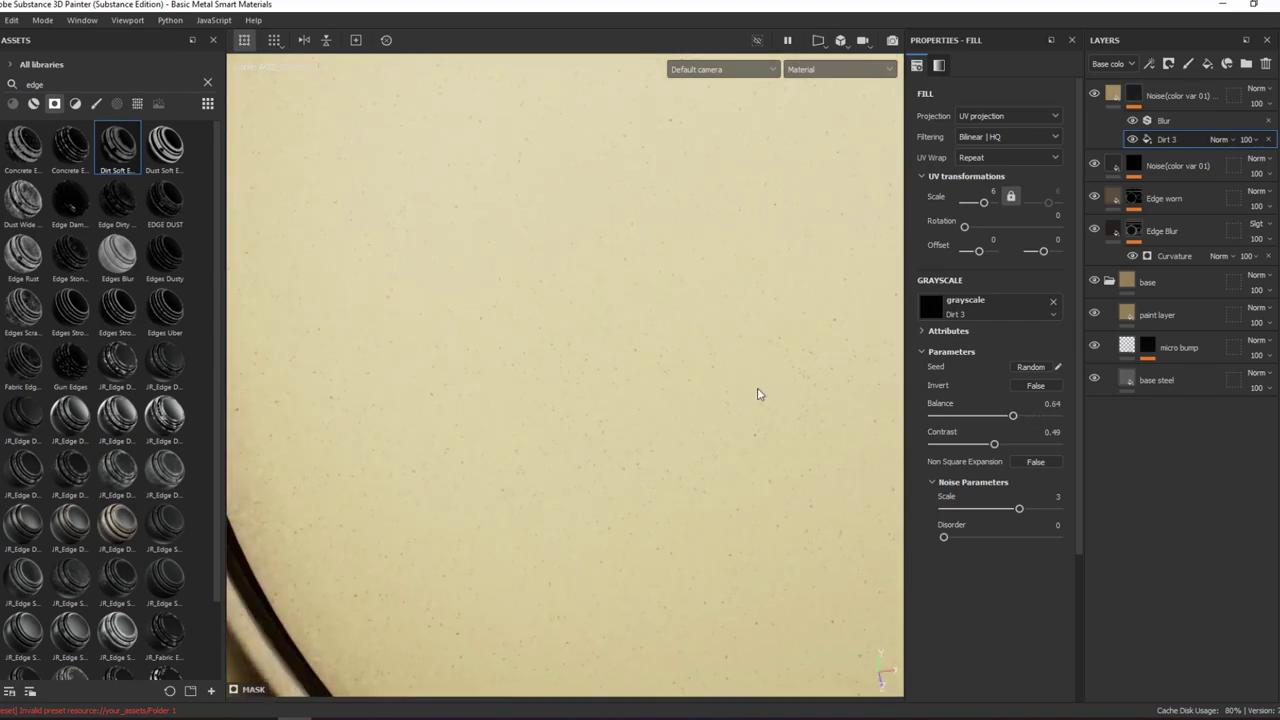
mouse_move(757, 391)
left_mouse_down("alt")
mouse_move(743, 343)
mouse_move(837, 274)
mouse_move(851, 317)
mouse_move(774, 351)
mouse_move(846, 354)
mouse_move(803, 354)
mouse_move(821, 351)
left_mouse_up("alt")
middle_click_drag(821, 351, 811, 317, "alt")
right_click_drag(811, 317, 913, 322, "alt")
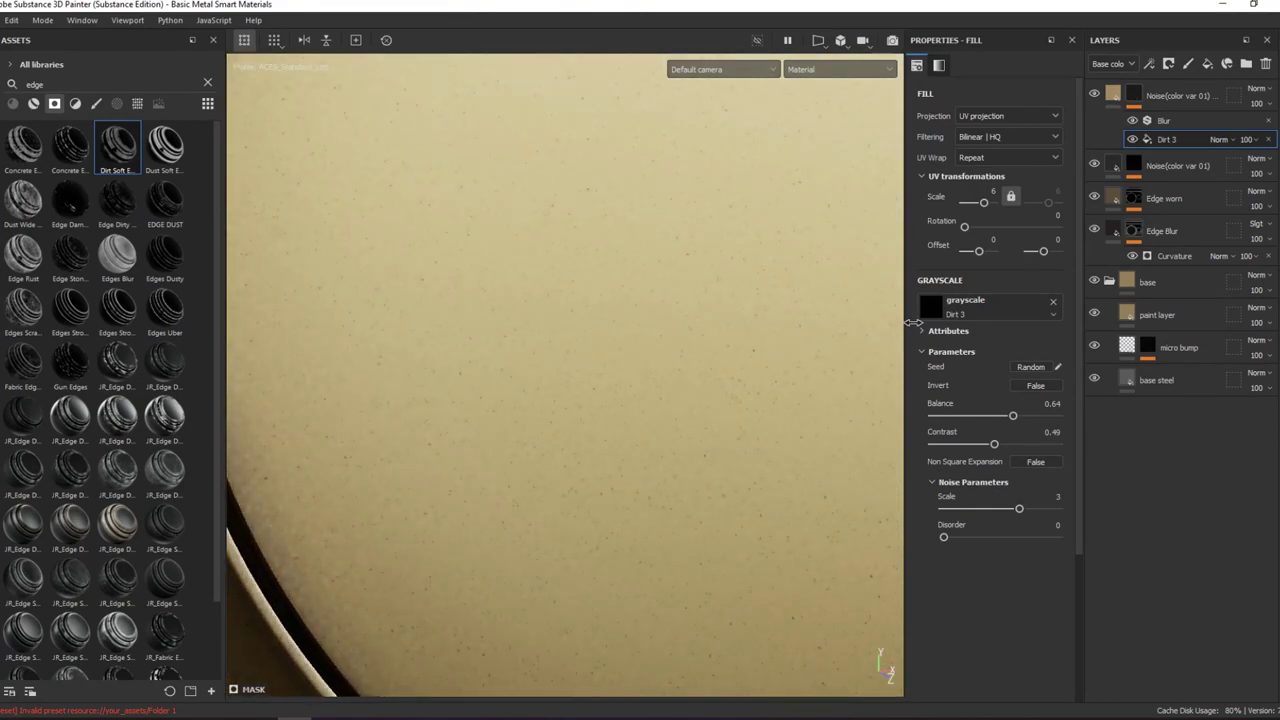
left_click(1093, 95)
mouse_move(880, 163)
right_mouse_down("alt")
mouse_move(631, 283)
mouse_move(898, 197)
right_mouse_up("alt")
left_click(1133, 93, "alt")
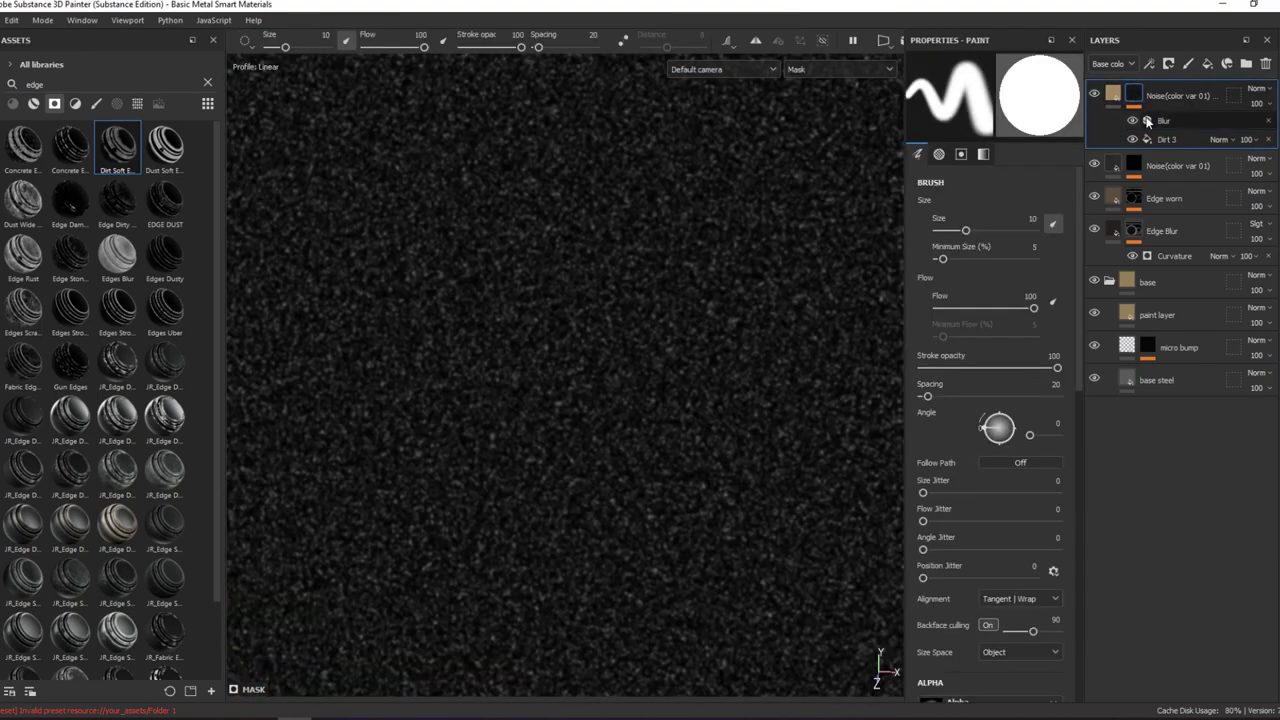
- Delete the Blur filter from the mask and lower Dirt 3 contrast to 0.38
key("m")
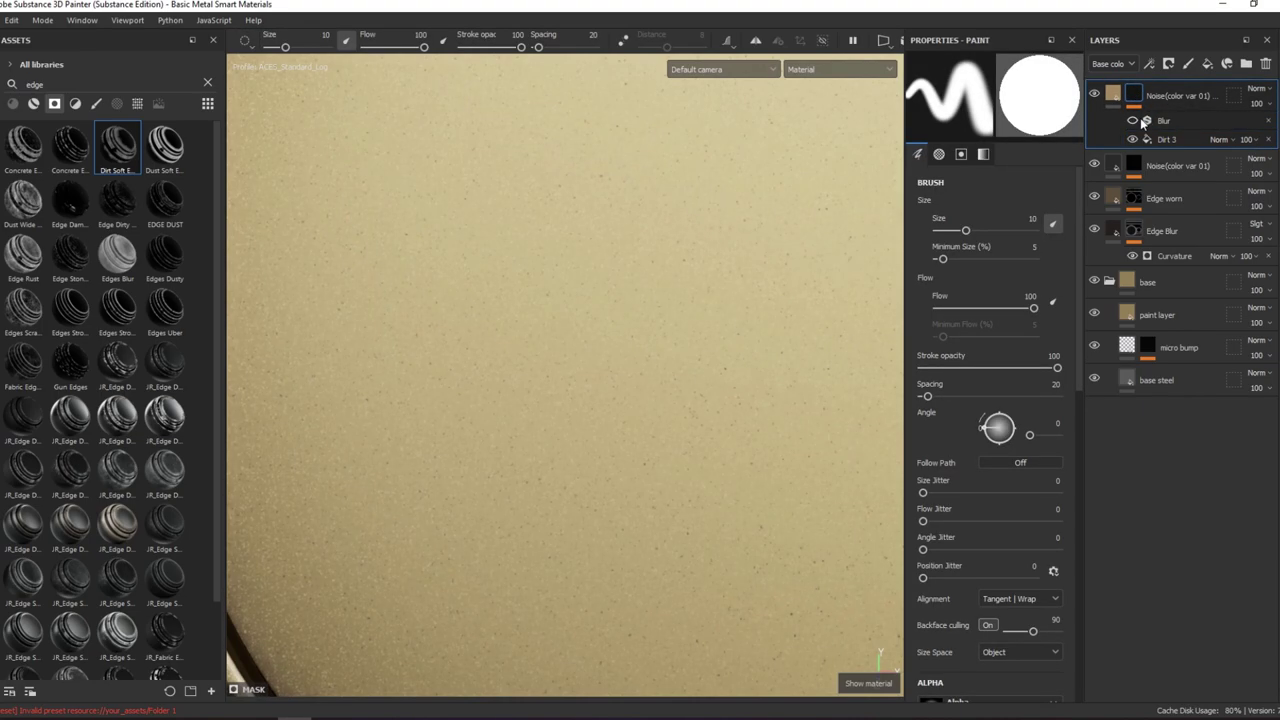
left_click(1141, 121)
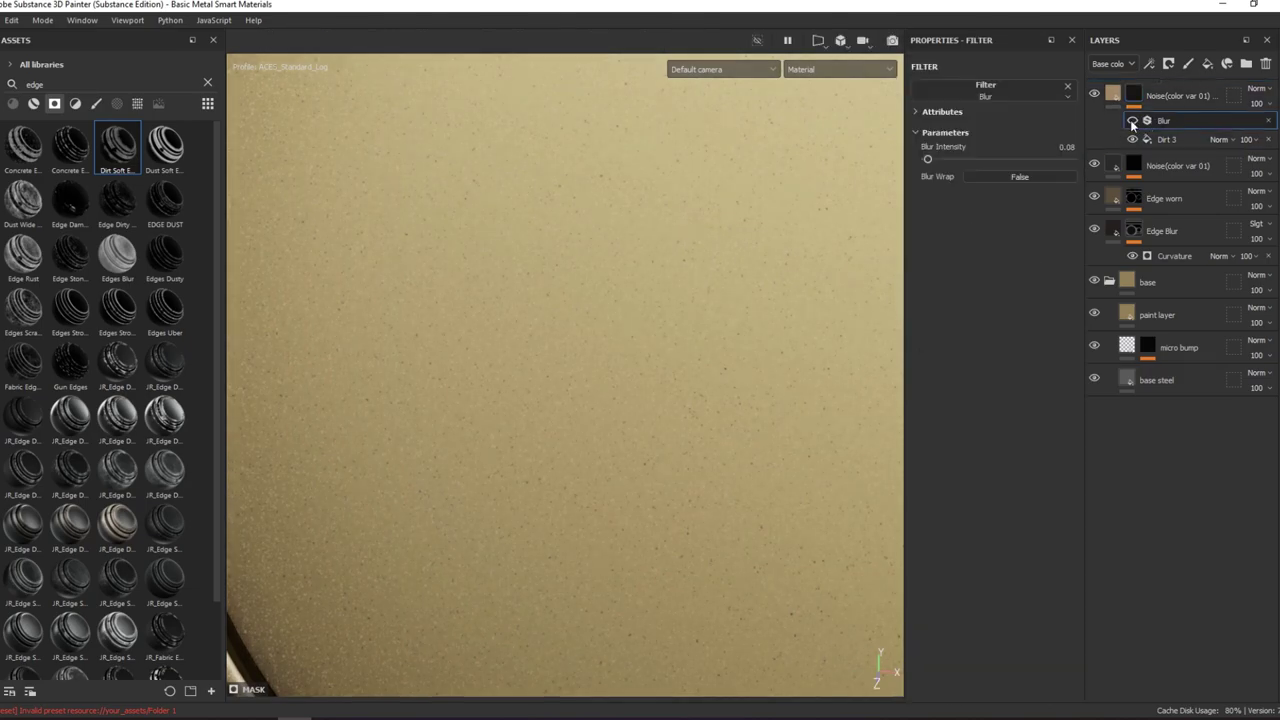
left_click(1268, 120)
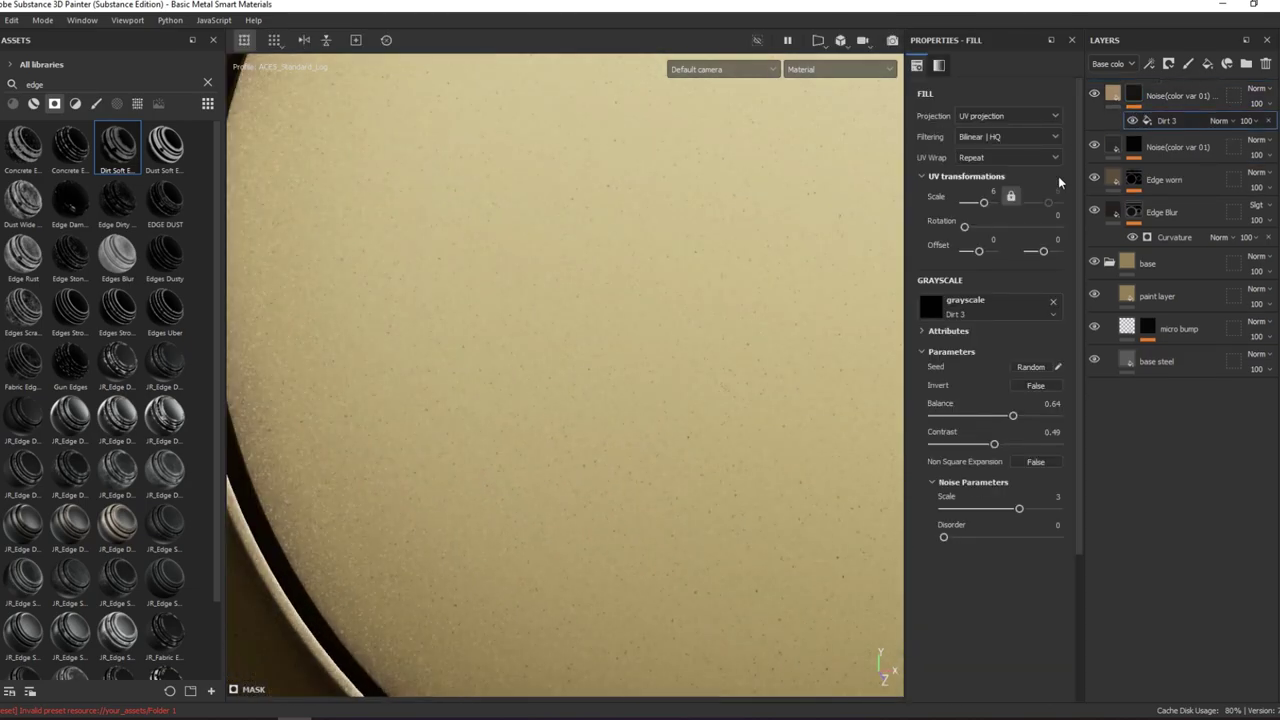
mouse_move(970, 448)
left_mouse_down()
mouse_move(960, 445)
mouse_move(983, 450)
left_mouse_up()
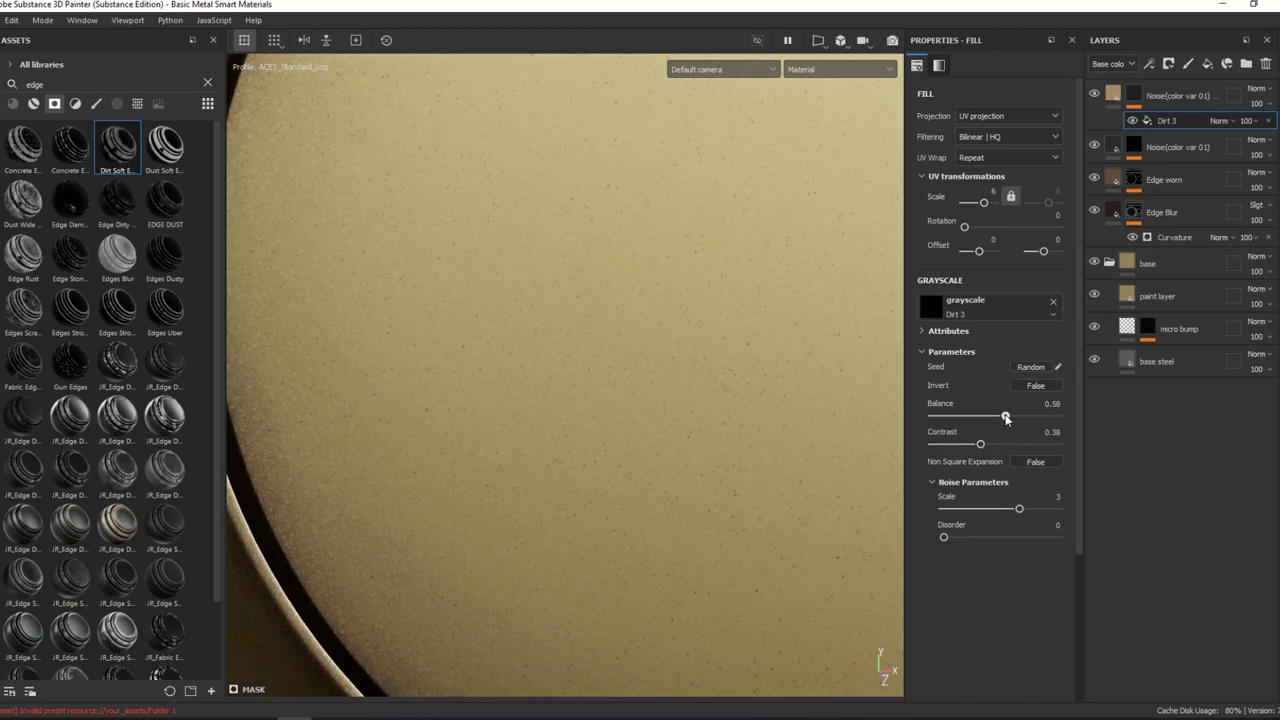
scroll(723, 343, "down", 5)
scroll(383, 363, "up", 5)
scroll(434, 349, "up", 1)
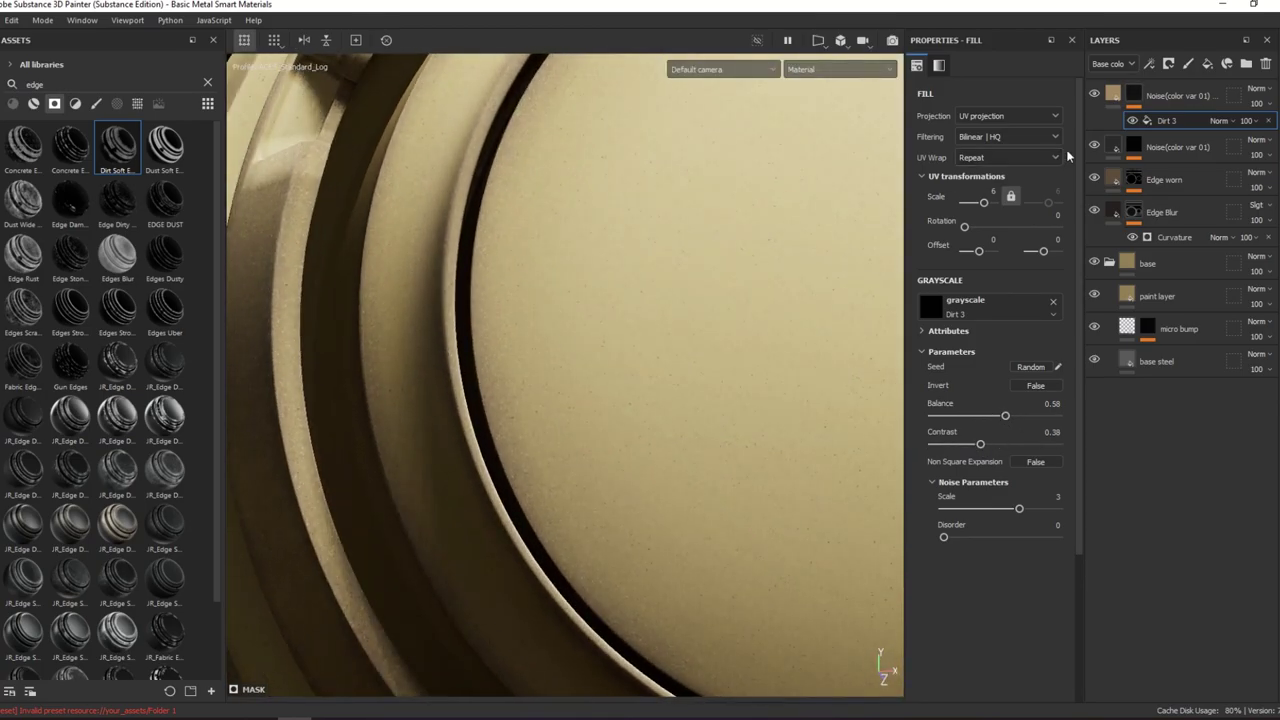
- Rename the layer Noise(color var 02) and duplicate it
double_click(1212, 97)
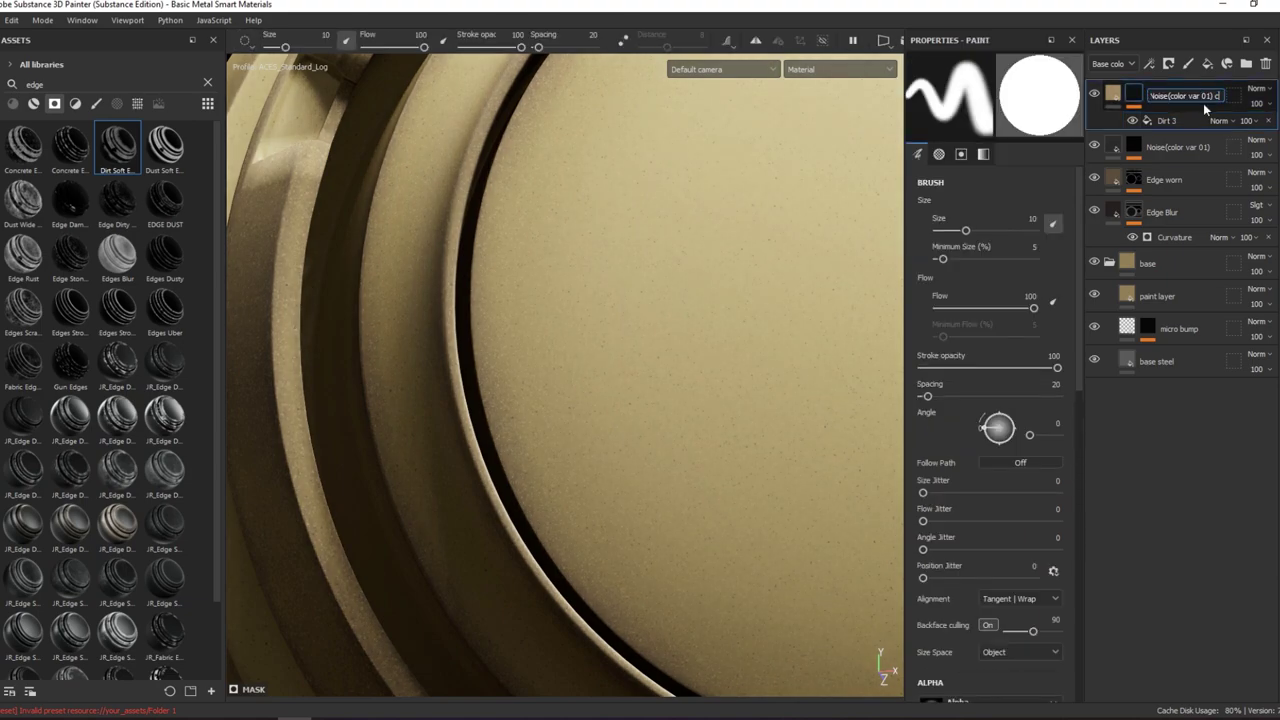
left_click(1219, 95)
key("BackSpace")
key("BackSpace")
key("BackSpace")
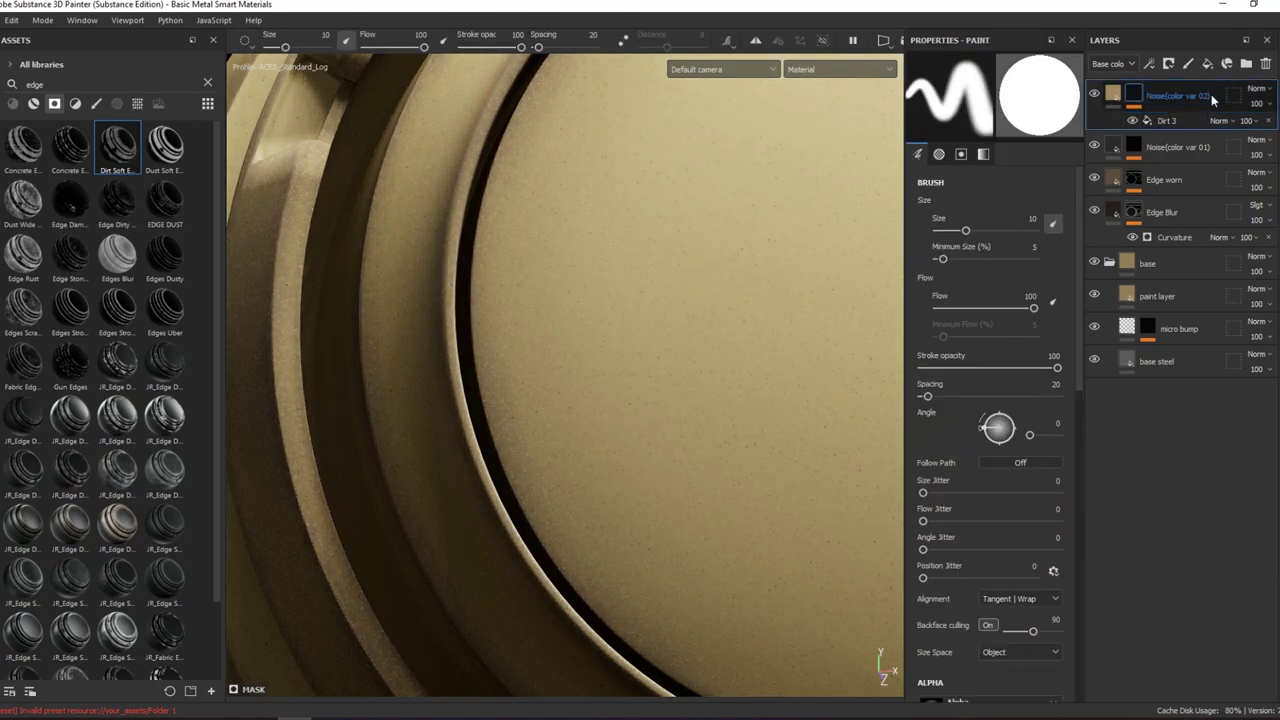
key("Return")
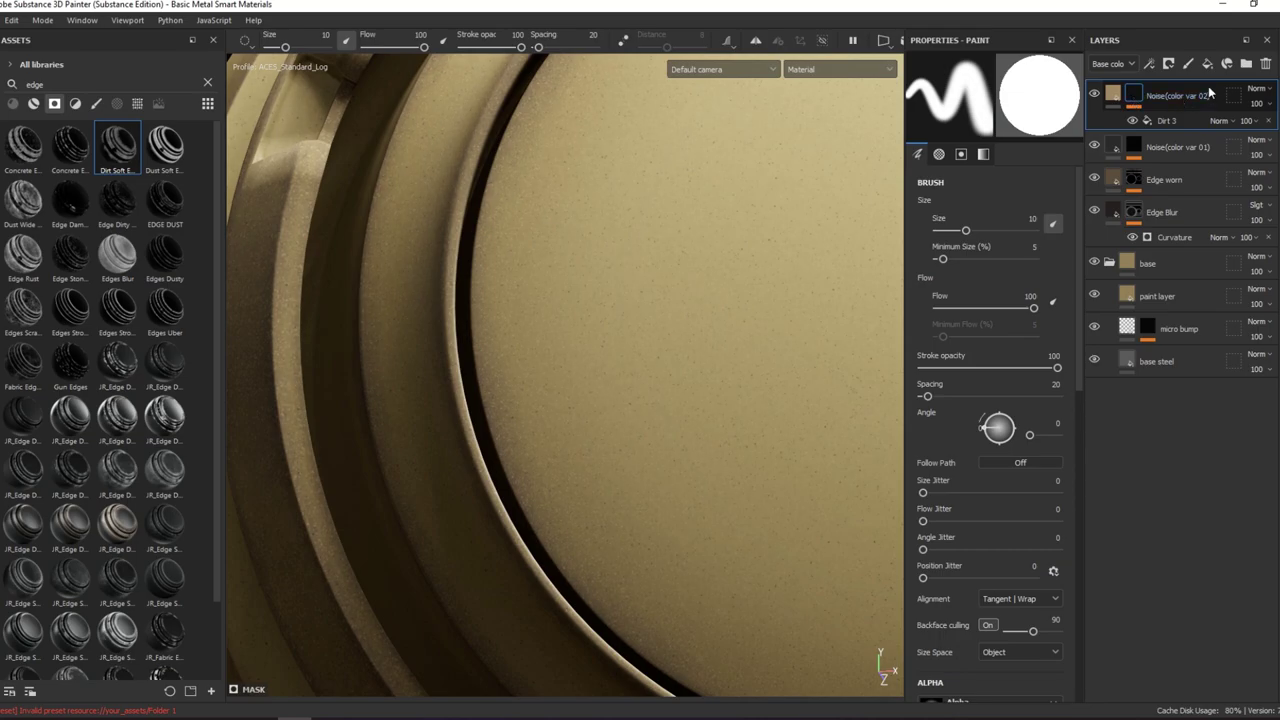
key("ctrl+d")
left_click(993, 410)
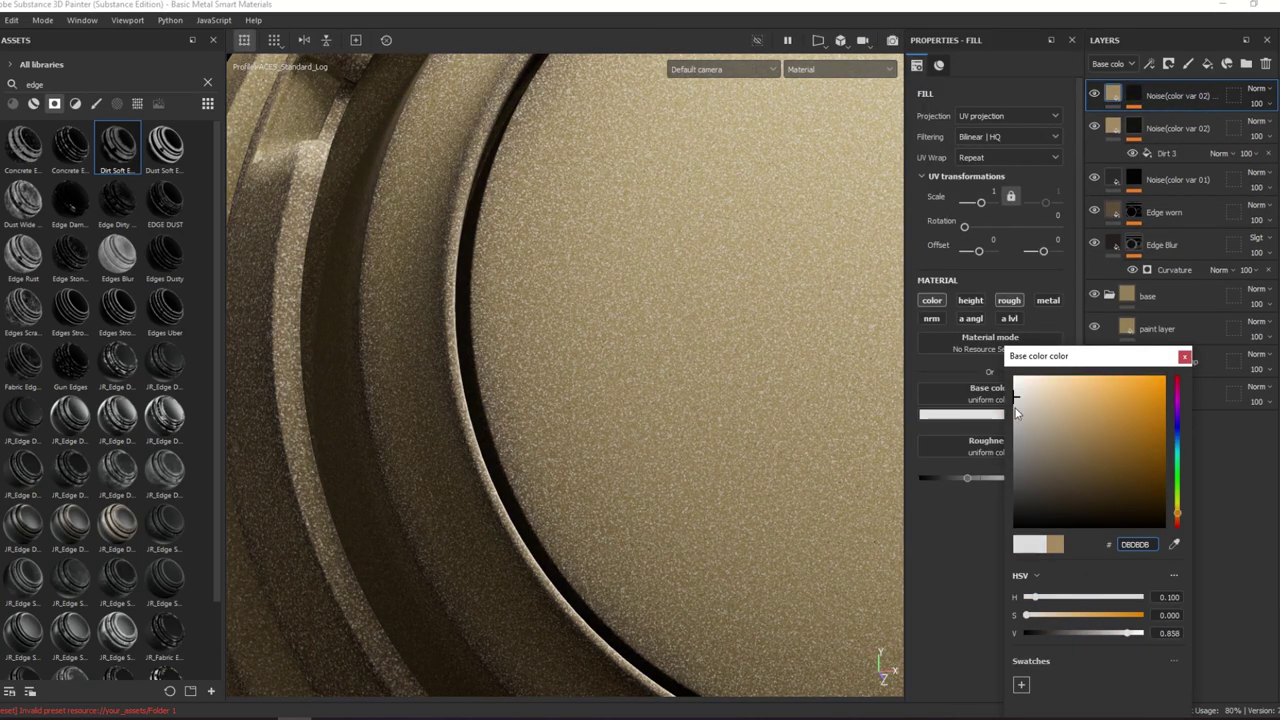
- Give the copy a light grey base colour and rename it Noise(color var 03)
left_click(1016, 407)
left_click(1184, 357)
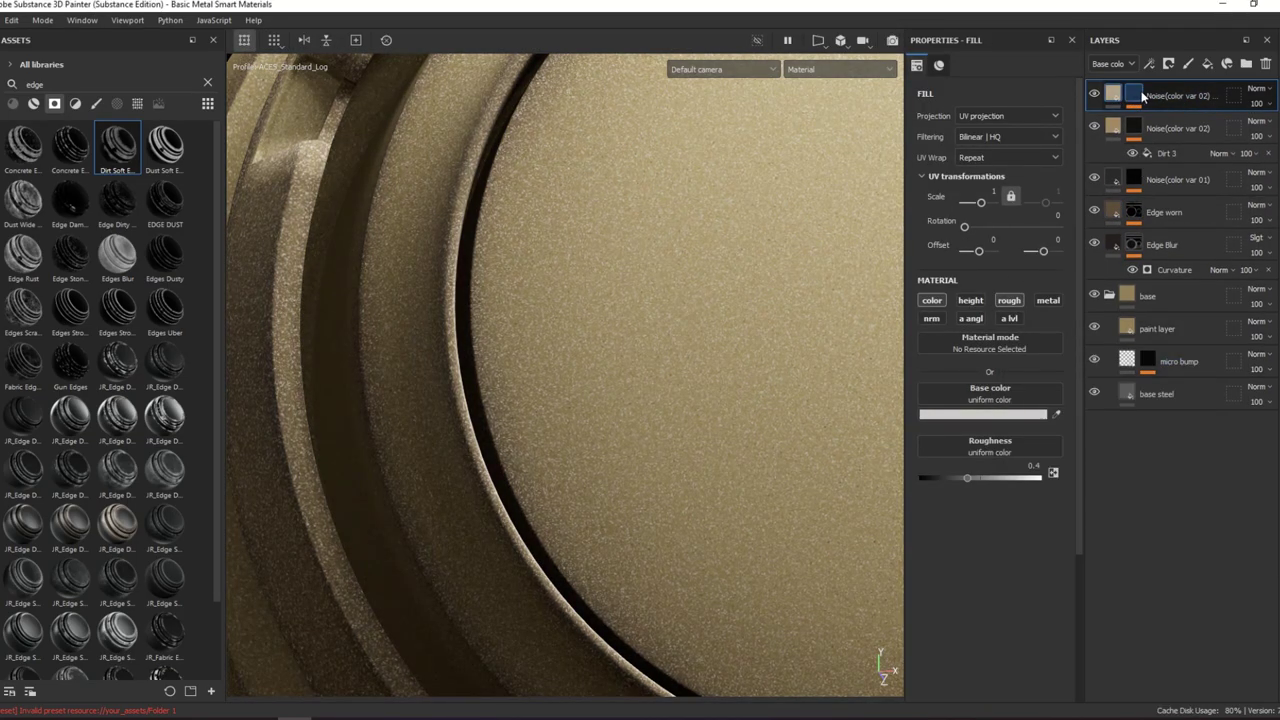
left_click_drag(1166, 153, 1163, 109, "ctrl")
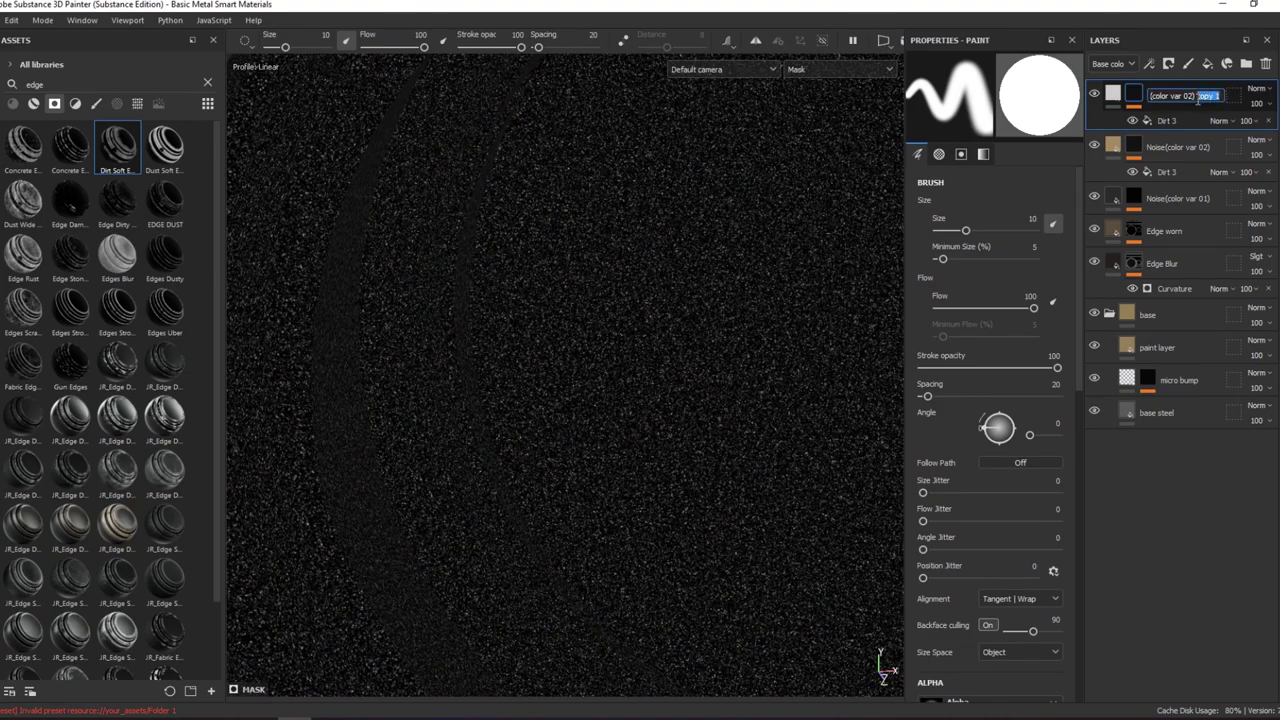
key("BackSpace")
key("BackSpace")
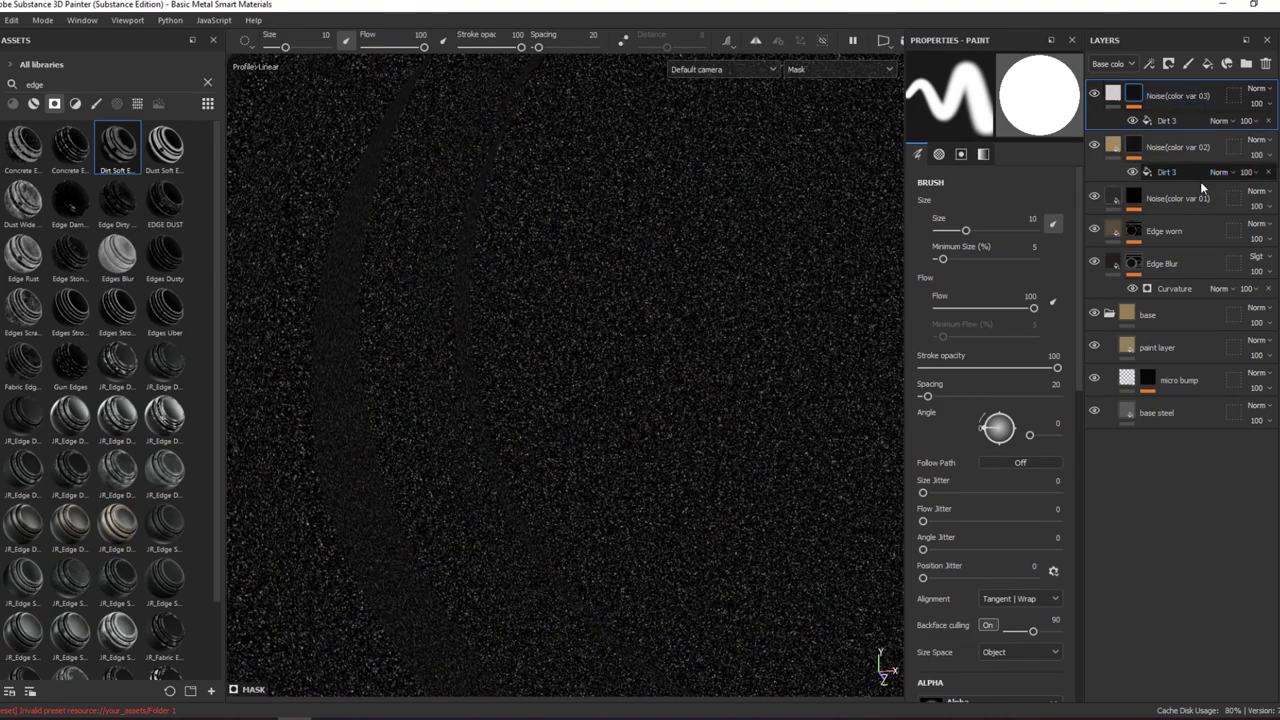
- Set the Dirt 3 mask's projection scale to 2 and raise its contrast
left_click(1170, 119)
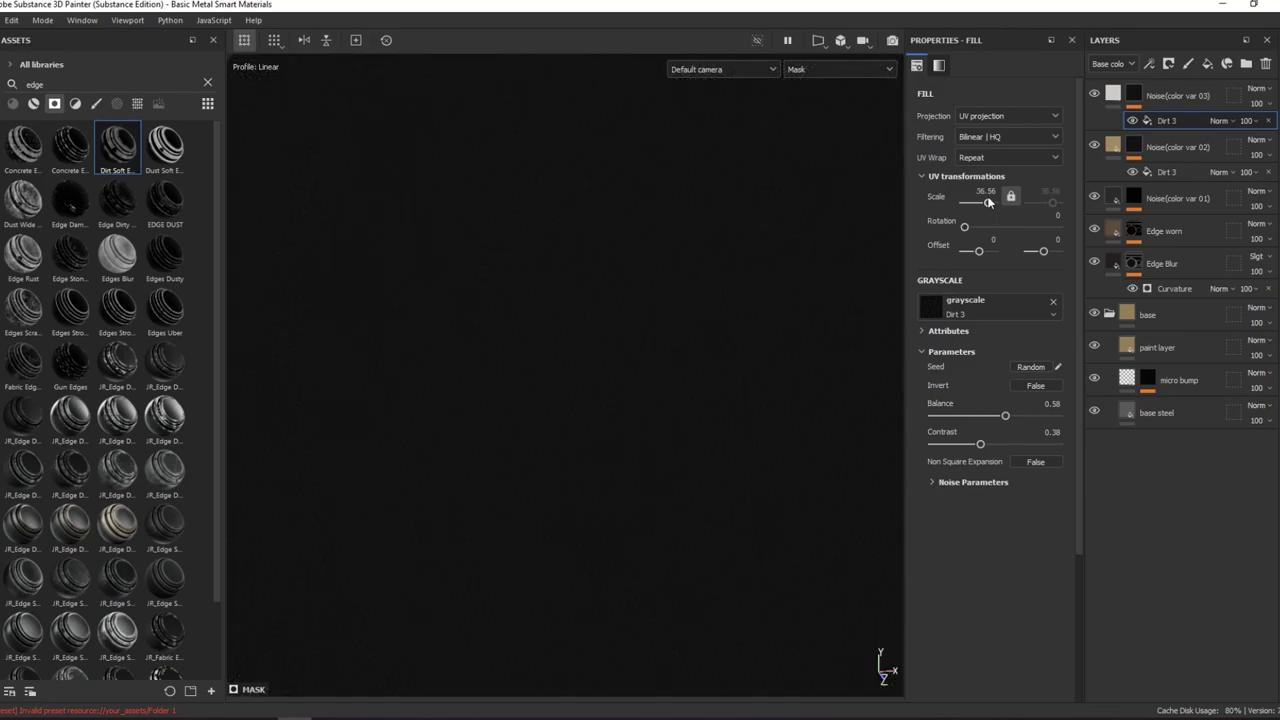
type("2")
key("Return")
key("m")
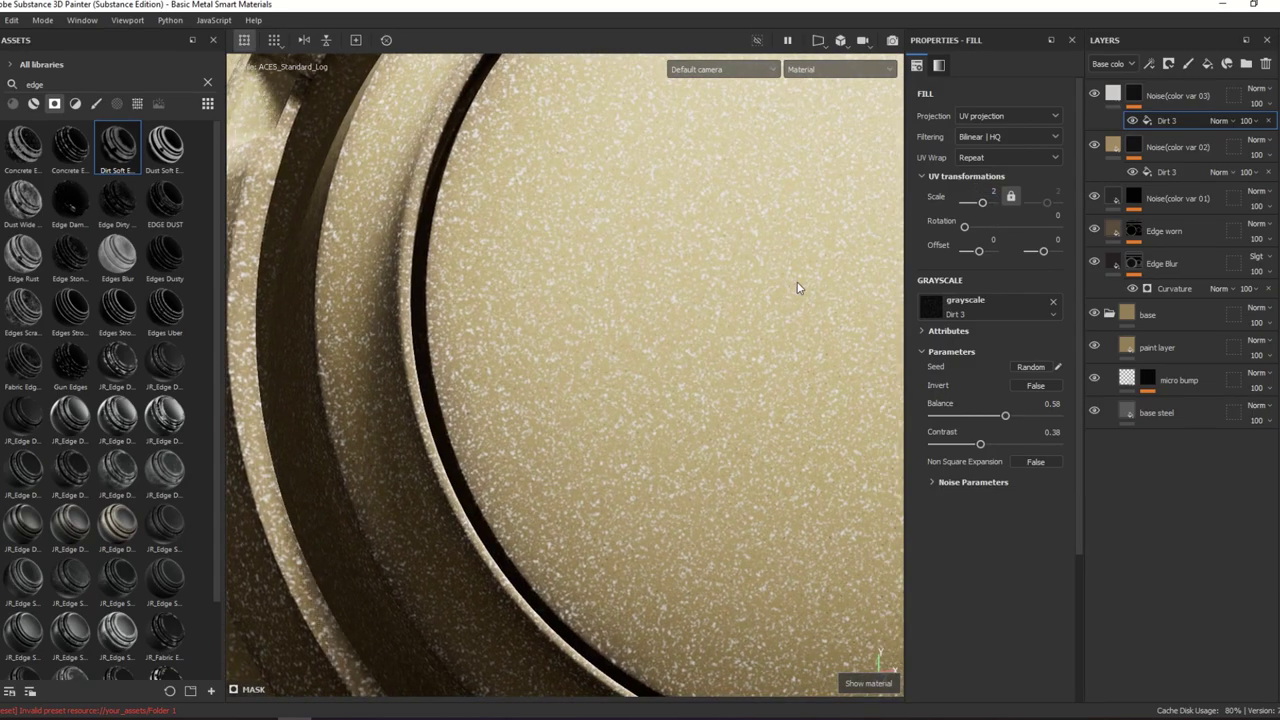
mouse_move(977, 441)
left_mouse_down()
mouse_move(1019, 443)
mouse_move(1000, 415)
left_mouse_up()
- Fade the Dirt 3 opacity to 15, then delete the Dirt 3 effect entirely
left_click_drag(900, 410, 772, 411, "alt")
left_click(965, 482)
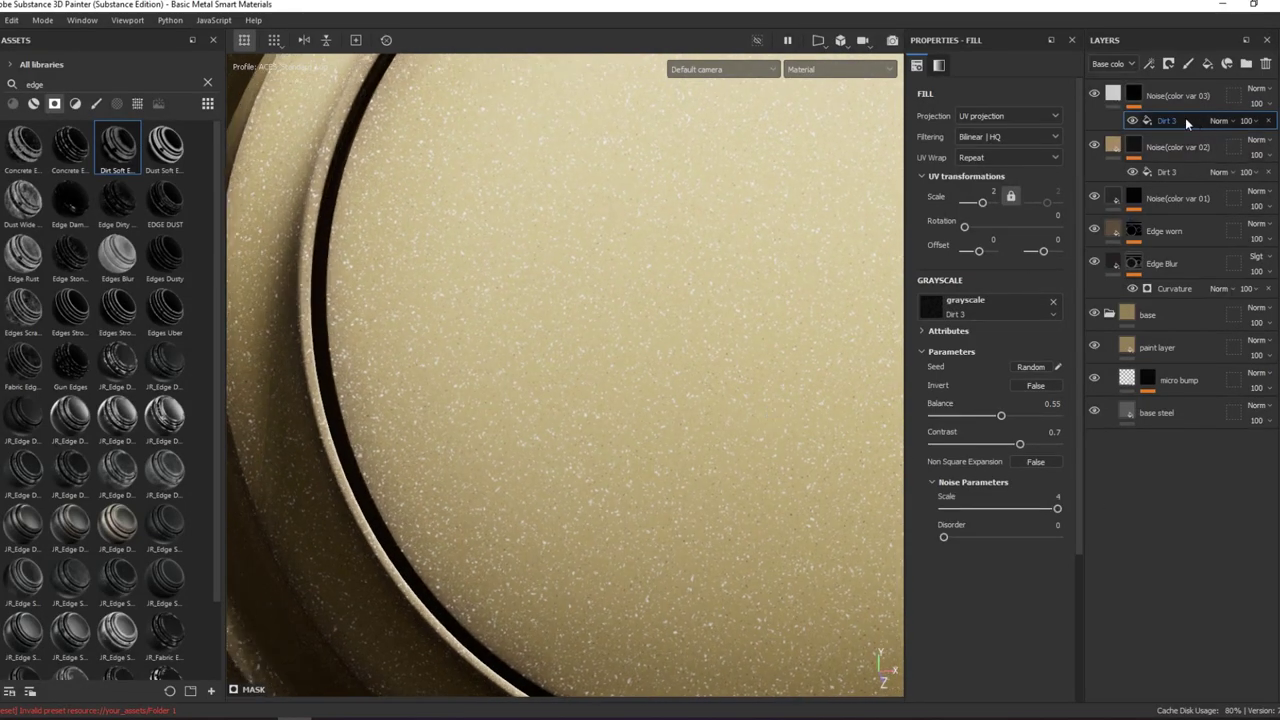
left_click(1246, 120)
left_click_drag(1266, 147, 1244, 147)
mouse_move(800, 290)
left_mouse_down("alt")
mouse_move(763, 286)
mouse_move(766, 306)
mouse_move(820, 290)
mouse_move(763, 277)
mouse_move(798, 326)
mouse_move(646, 289)
mouse_move(563, 317)
mouse_move(857, 263)
mouse_move(846, 386)
mouse_move(829, 394)
mouse_move(794, 334)
mouse_move(771, 334)
mouse_move(800, 330)
left_mouse_up("alt")
scroll(868, 248, "up", 5)
scroll(868, 248, "down", 3)
scroll(786, 298, "up", 4)
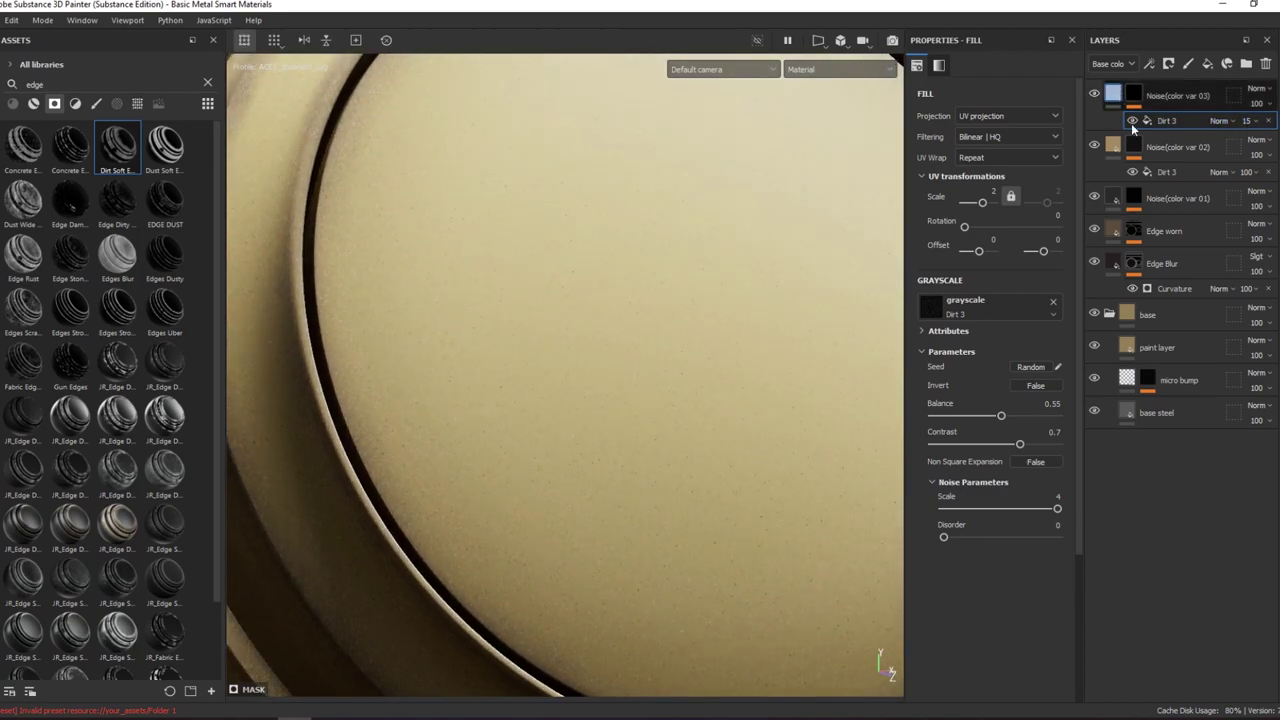
key("Delete")
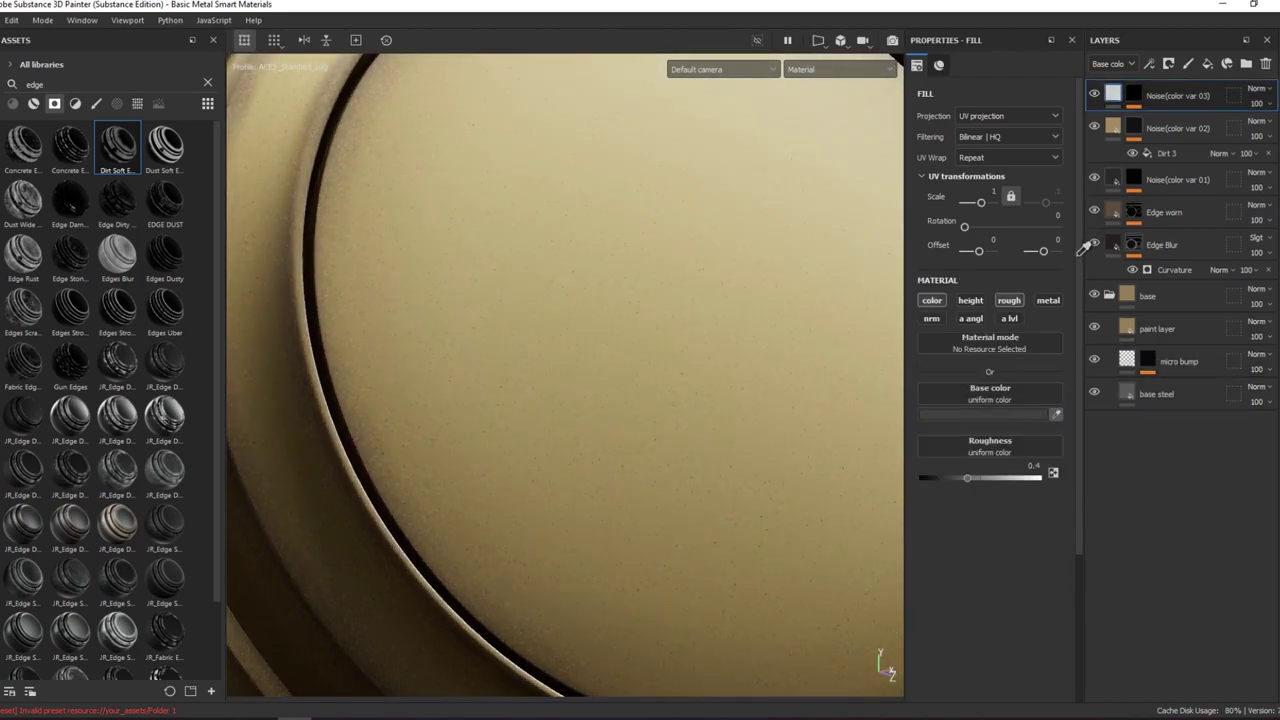
- Duplicate the Noise(color var 03) layer and tint its base colour brown 816B51
key("ctrl+d")
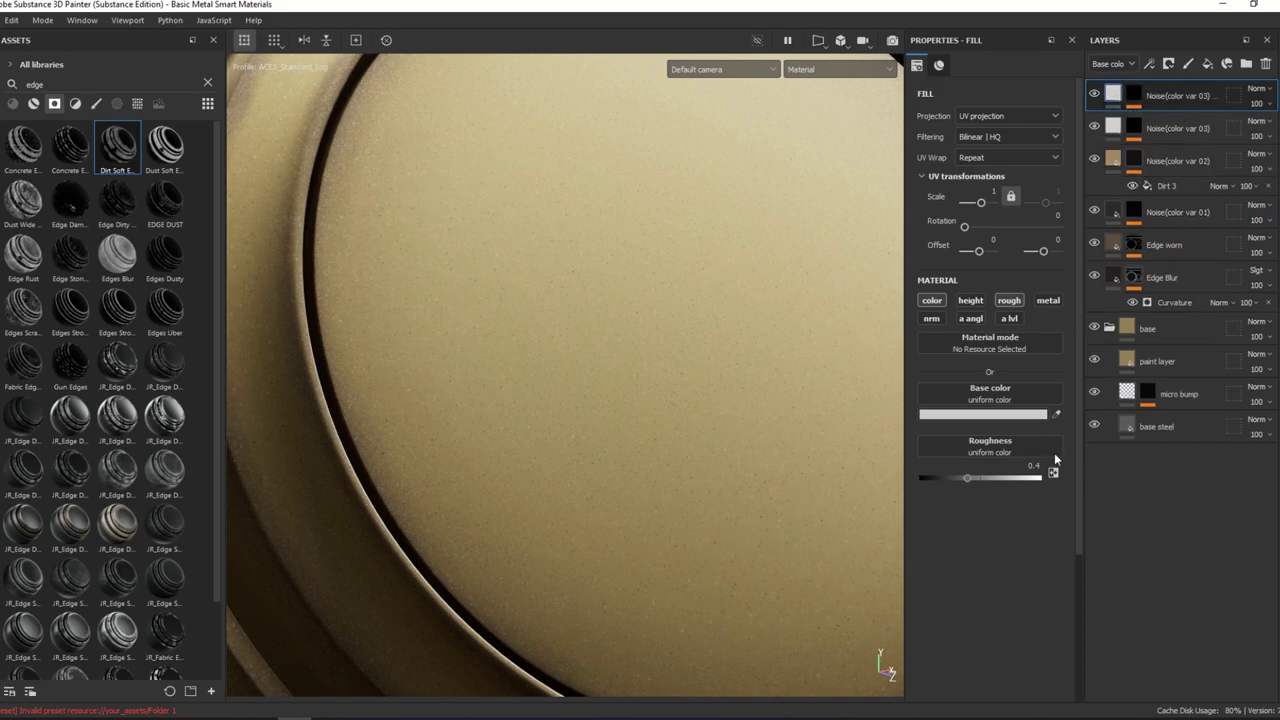
left_click(1057, 415)
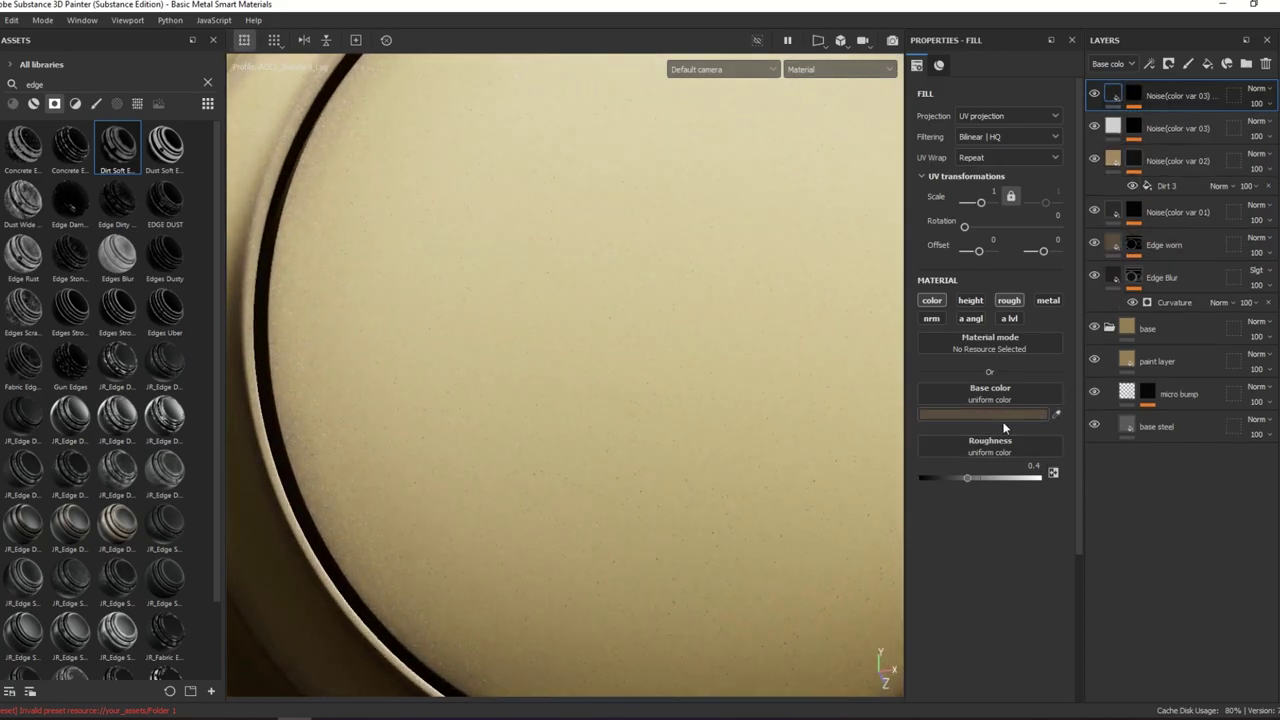
left_click(995, 414)
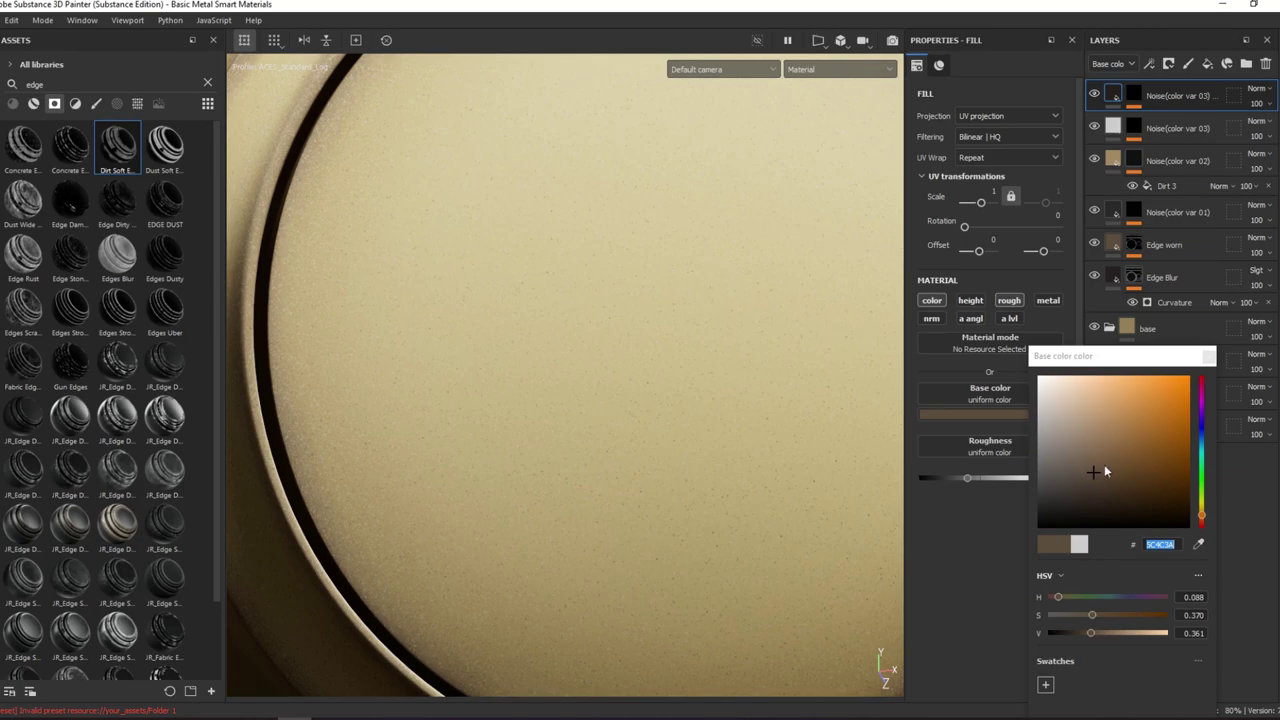
left_click_drag(1090, 633, 1108, 633)
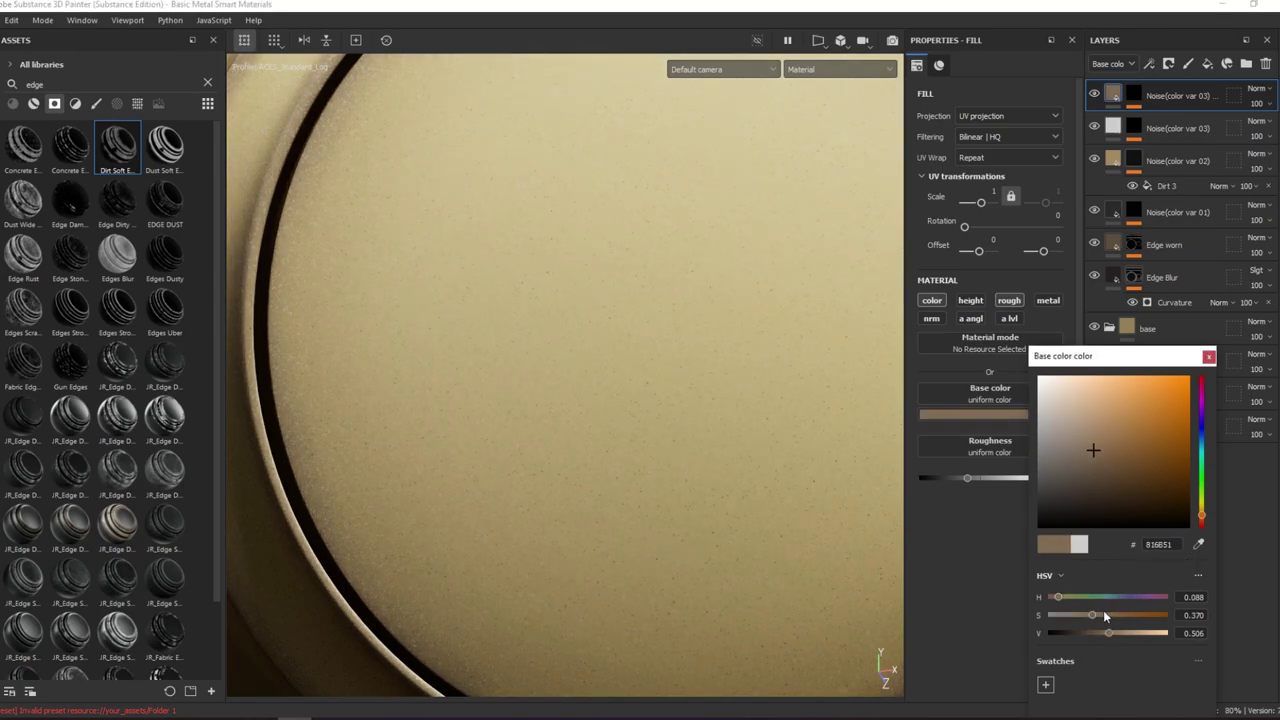
left_click(1209, 357)
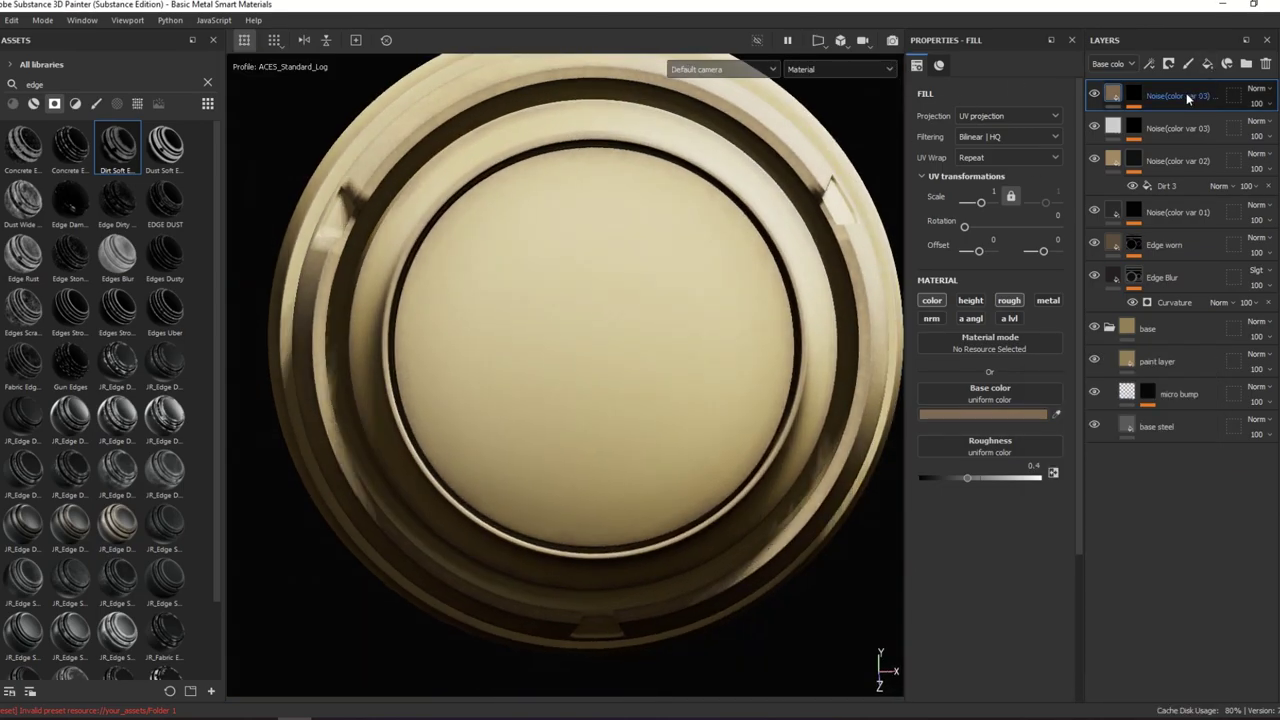
- Set the Dirt 3 mask to contrast 0.17, balance 0.35, projection scale 1, noise scale 3
left_click(1165, 120)
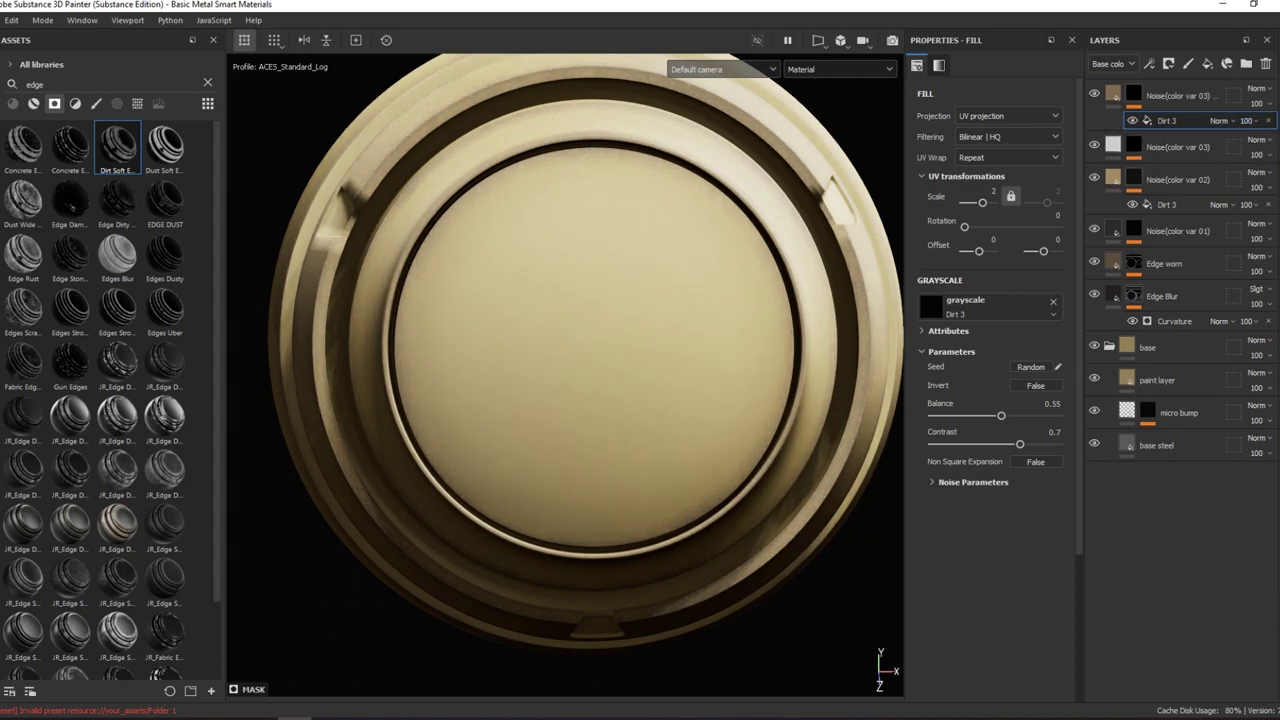
left_click_drag(675, 307, 617, 329, "alt")
scroll(537, 329, "up", 5)
left_click_drag(480, 351, 458, 363, "alt")
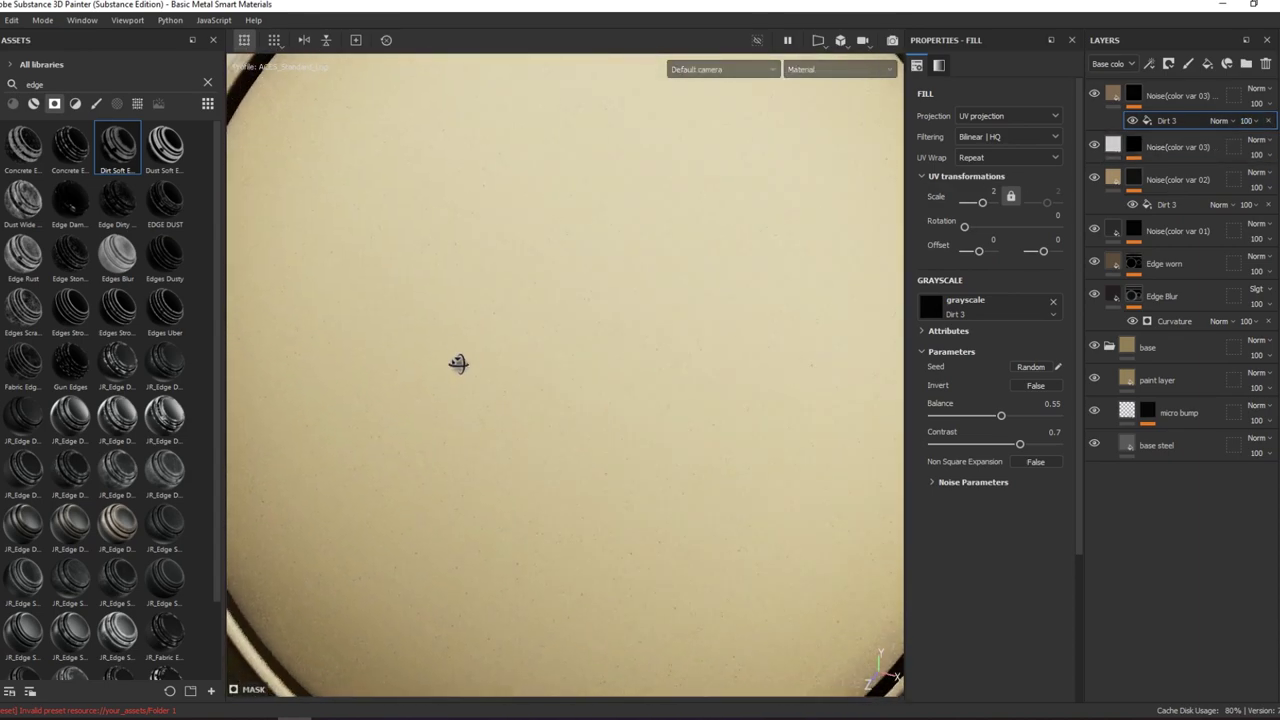
scroll(629, 297, "down", 3)
left_click(1176, 123, "alt")
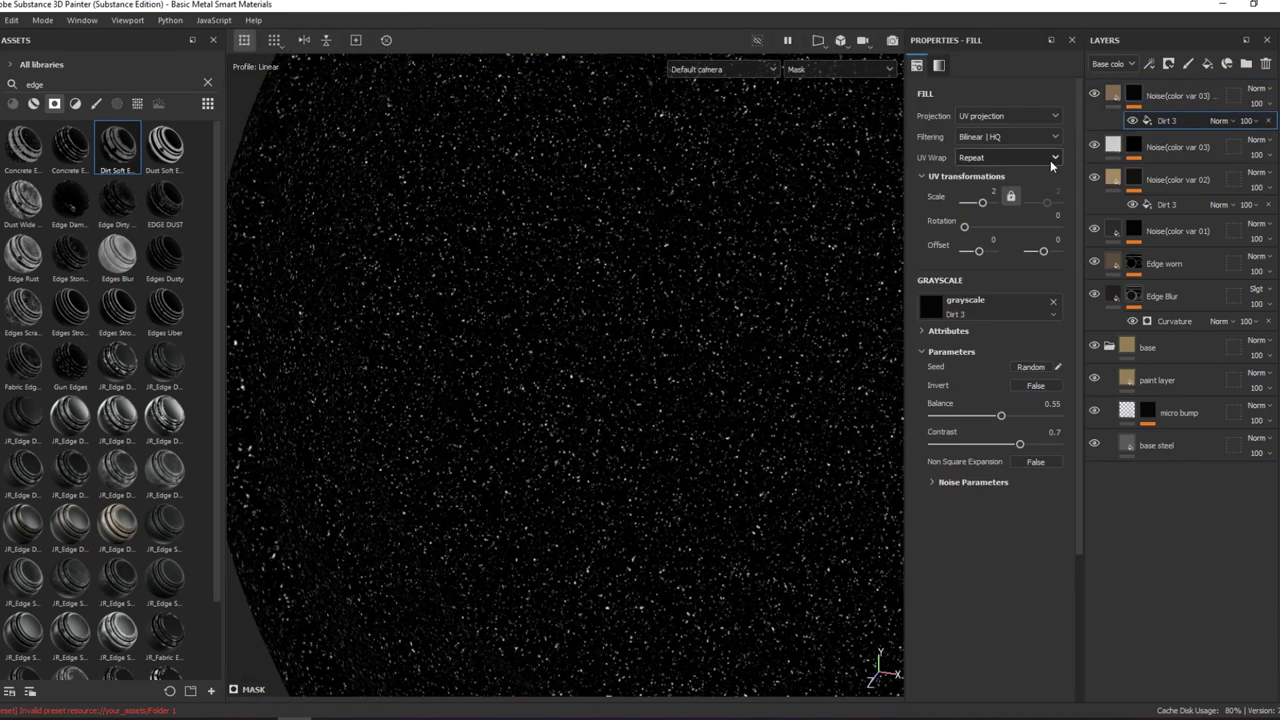
left_click_drag(990, 444, 954, 446)
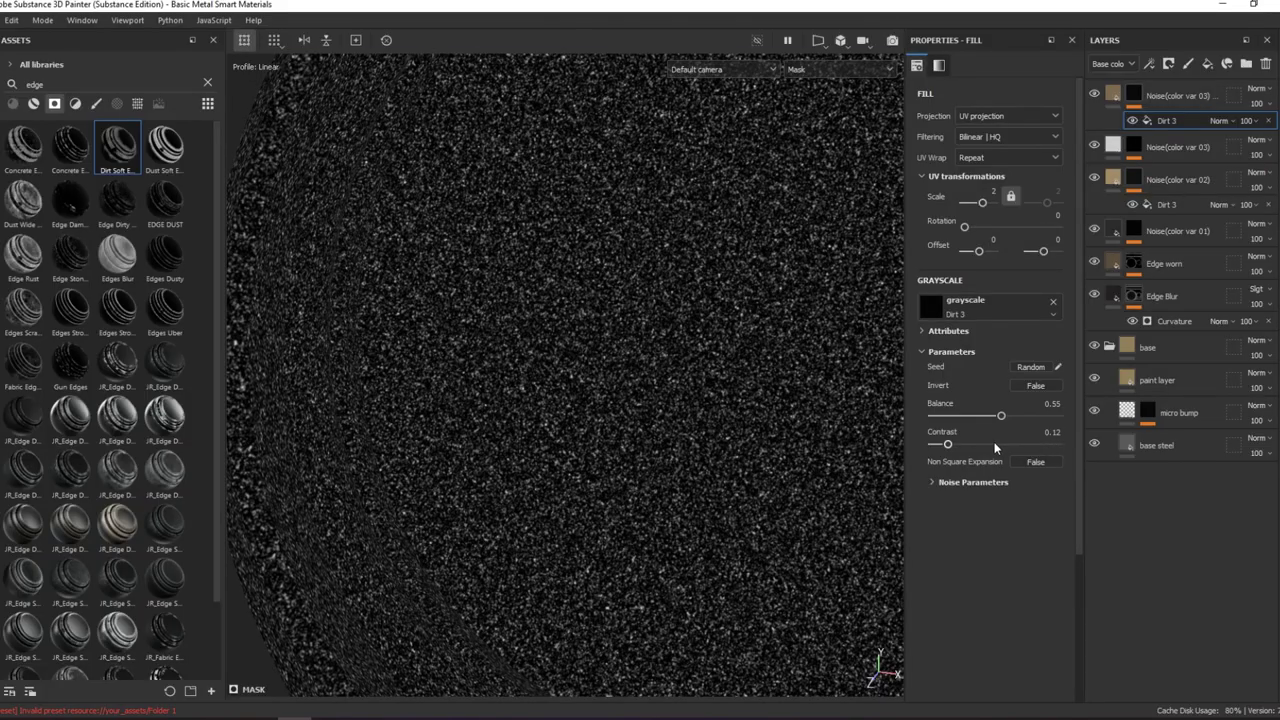
left_click(960, 416)
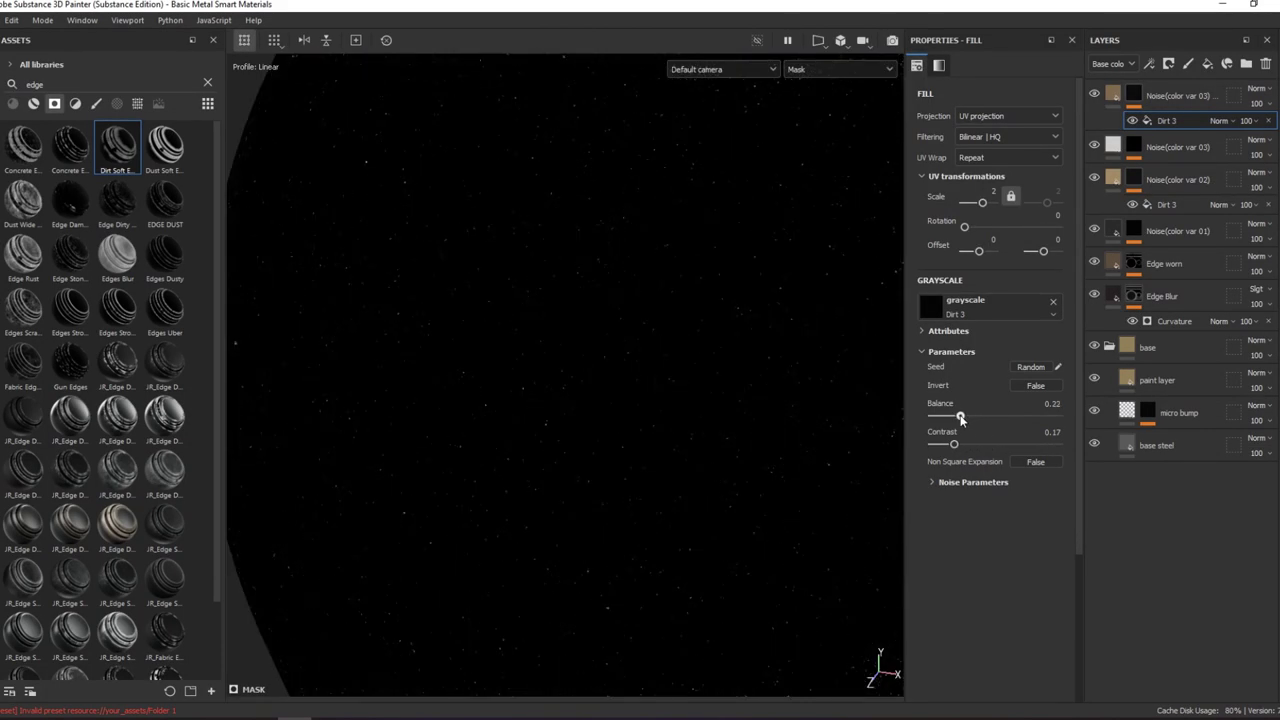
left_click_drag(976, 421, 977, 416)
type("1")
key("Return")
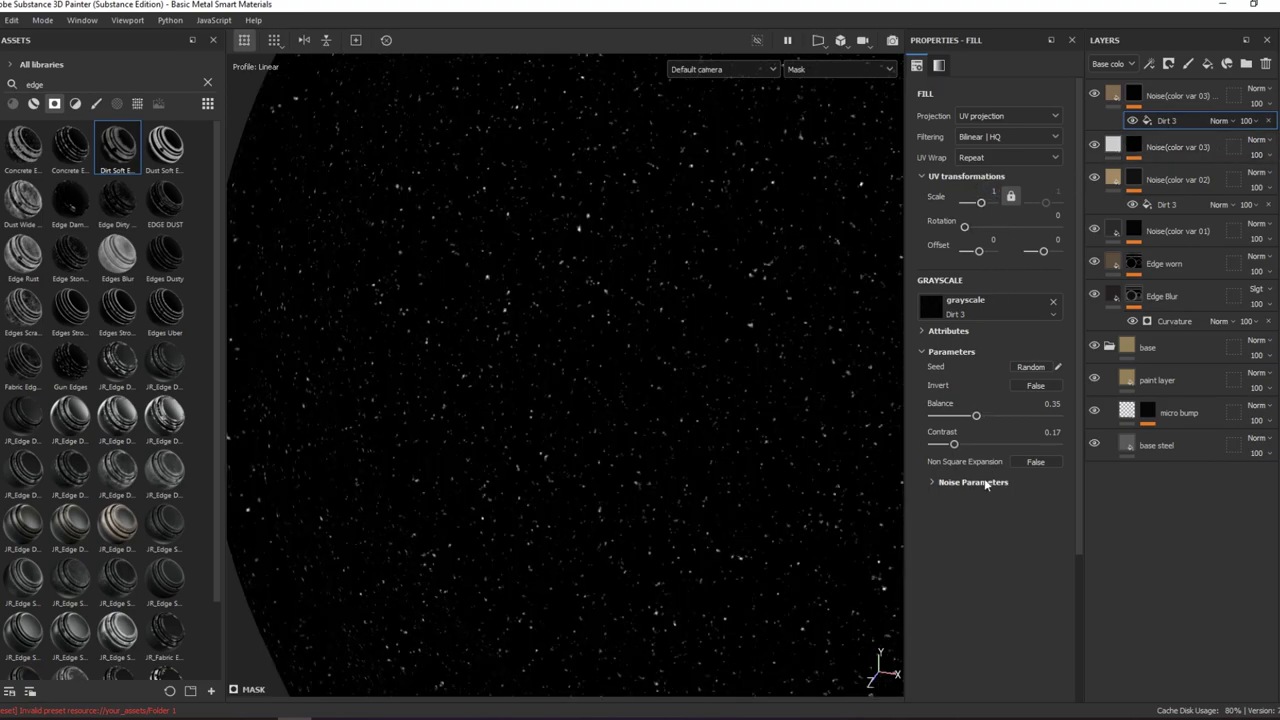
mouse_move(1039, 513)
left_mouse_down()
mouse_move(1011, 505)
mouse_move(1057, 509)
left_mouse_up()
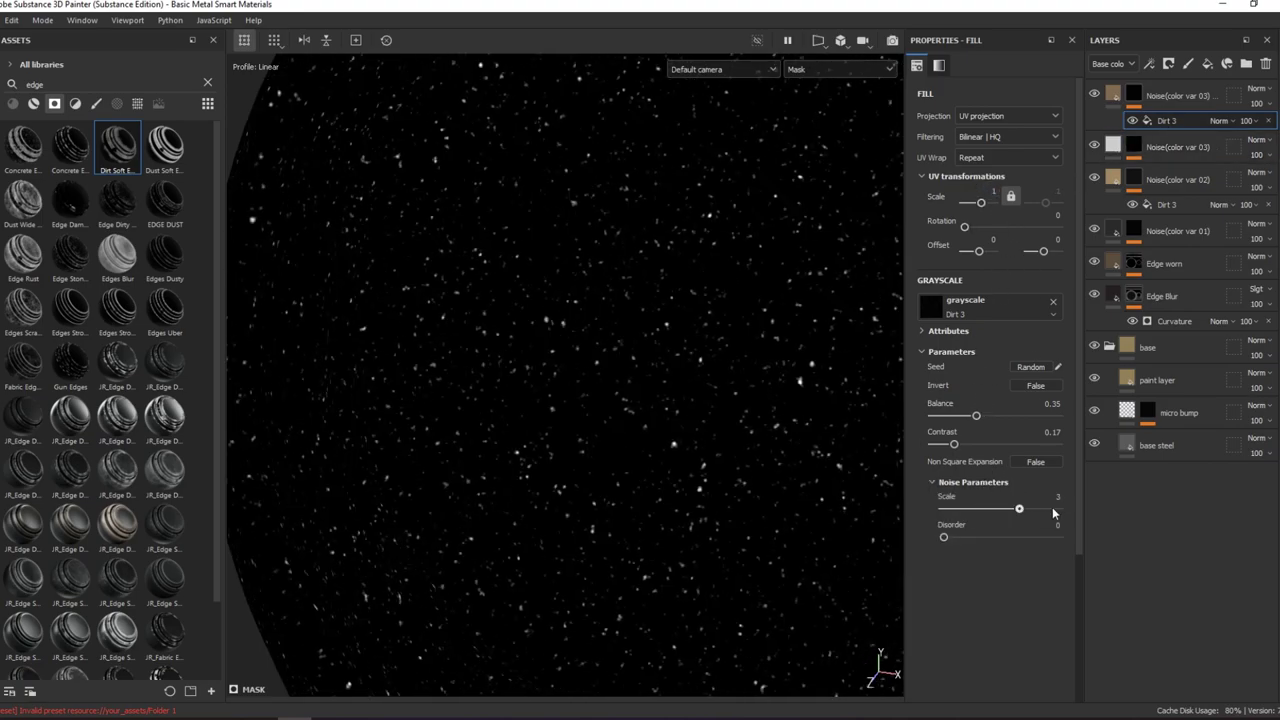
- Add a fill effect to the mask, trying fine Dirt 5, then 3D Perlin Noise at scale 160
right_click(1112, 118)
left_click(1150, 303)
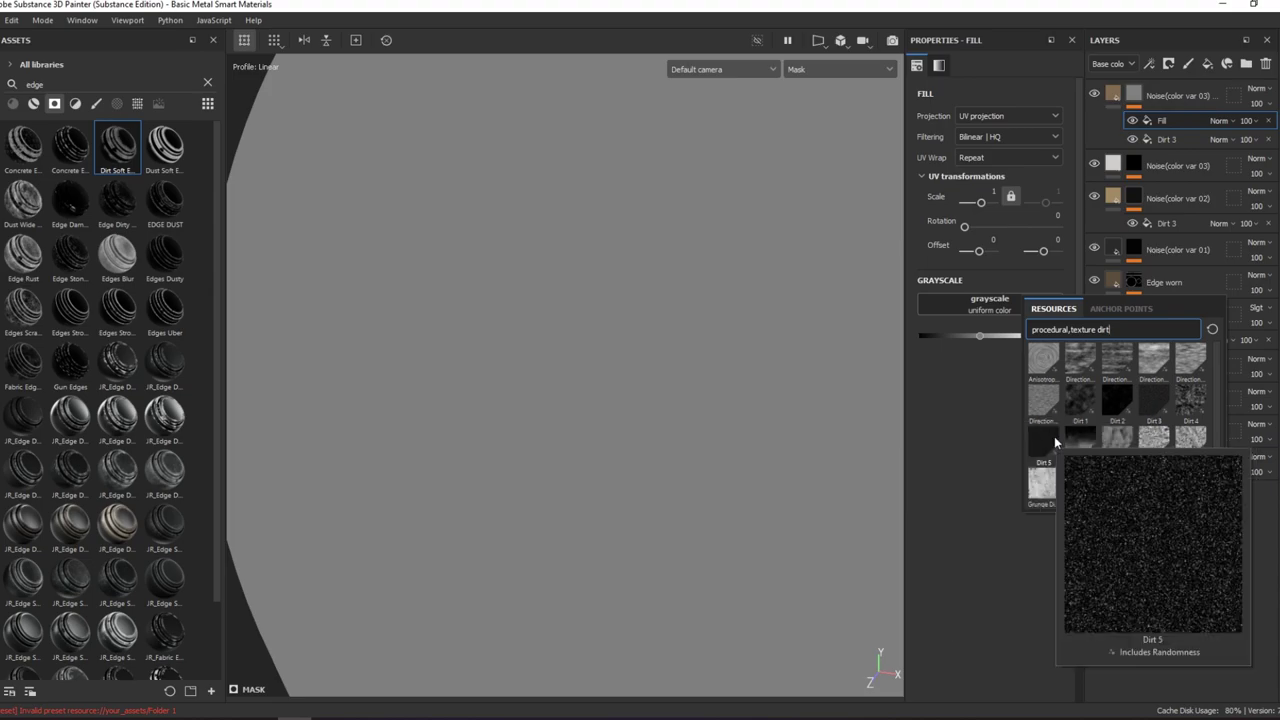
mouse_move(1190, 396)
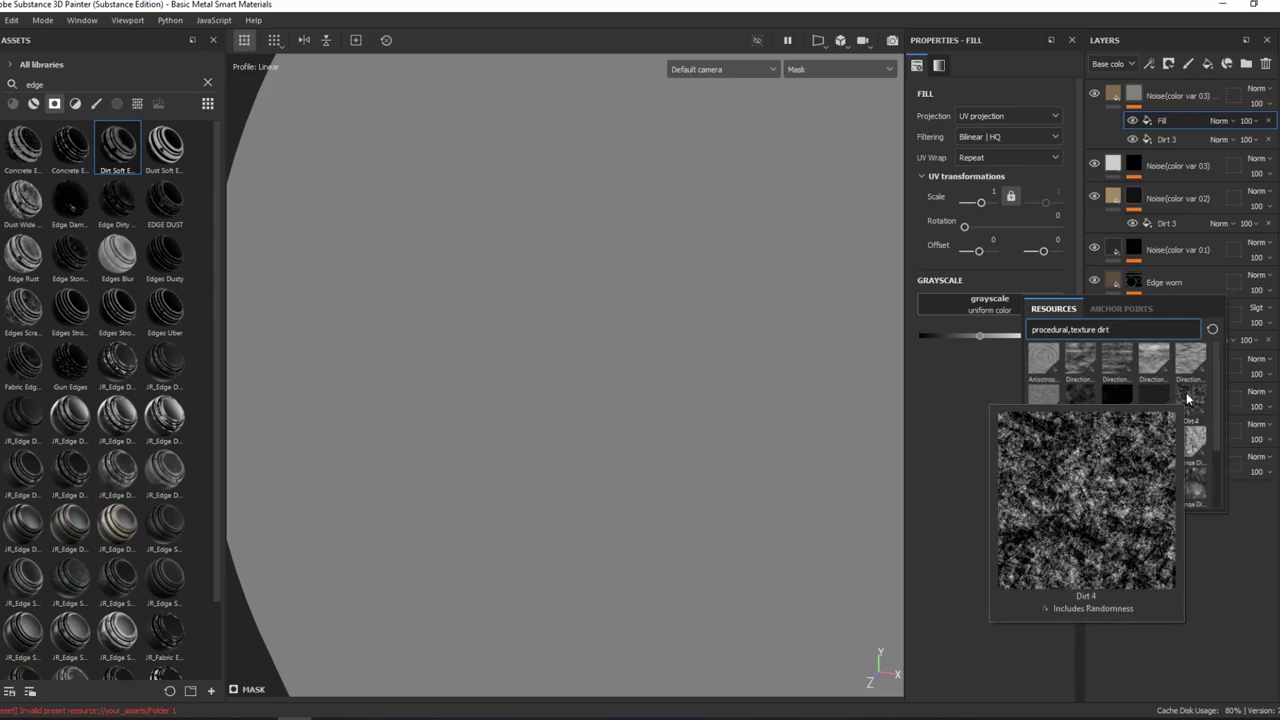
left_click(1040, 437)
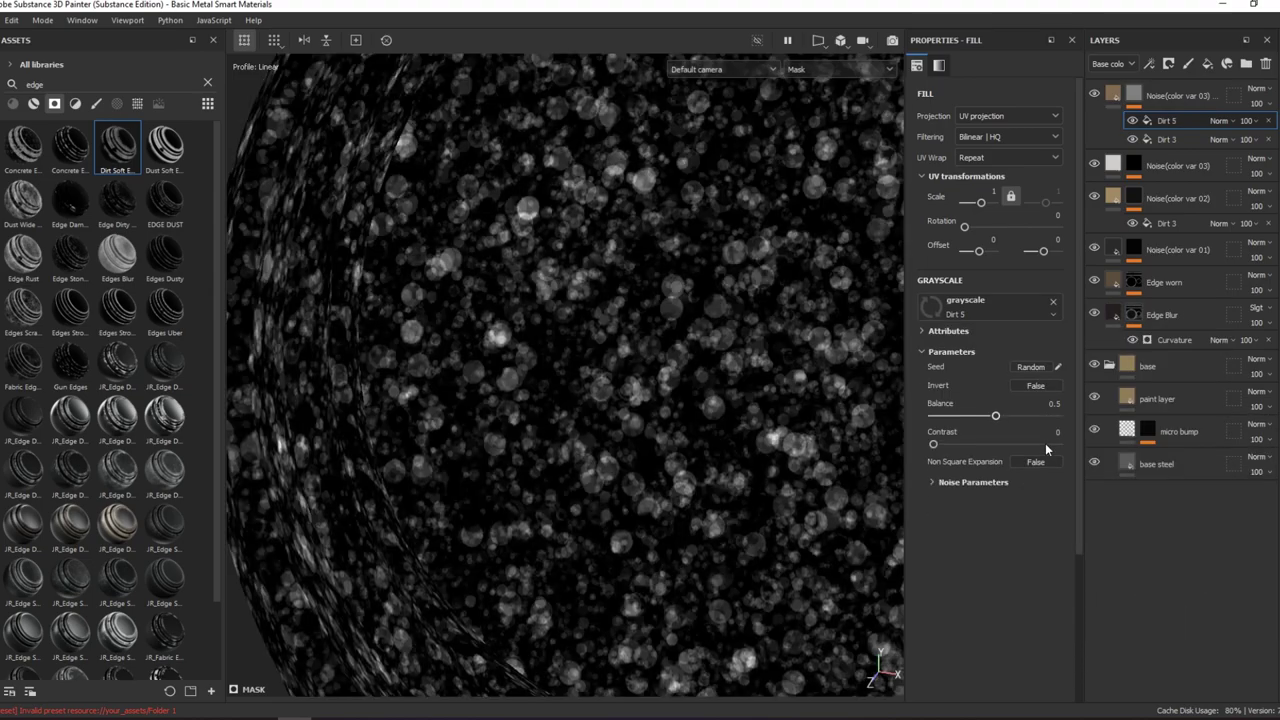
left_click_drag(982, 502, 1063, 508)
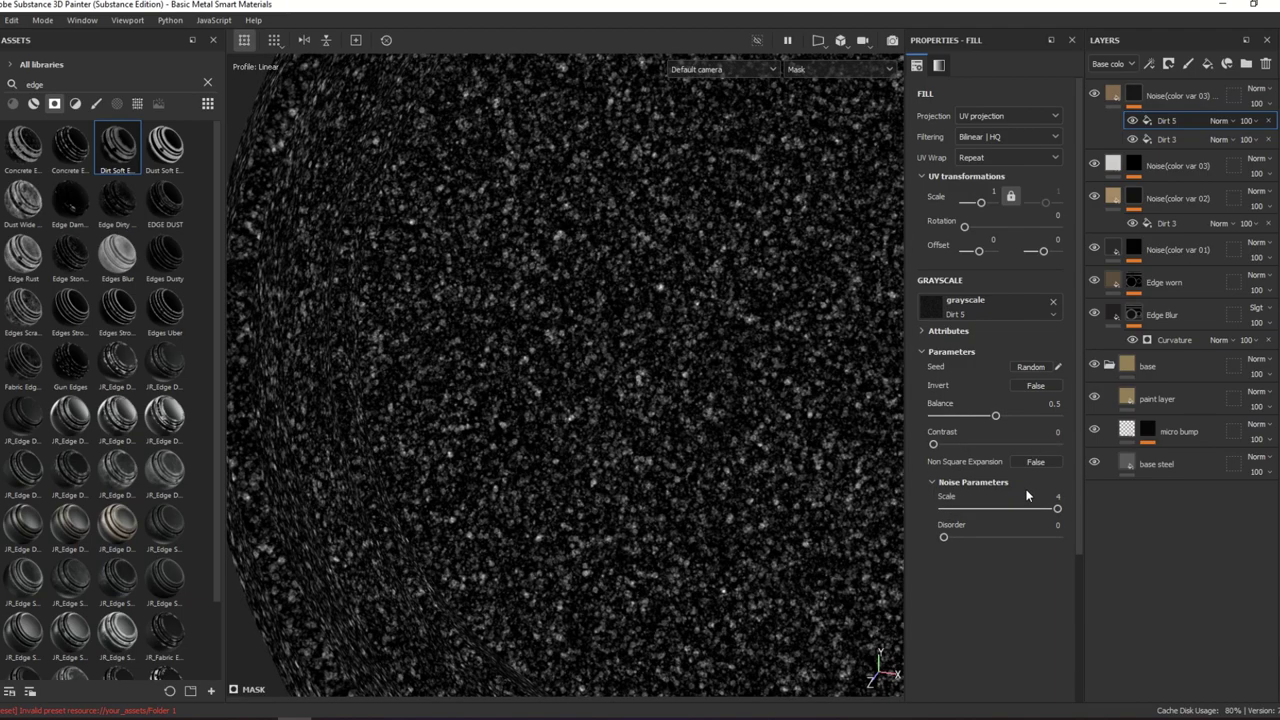
left_click(1045, 310)
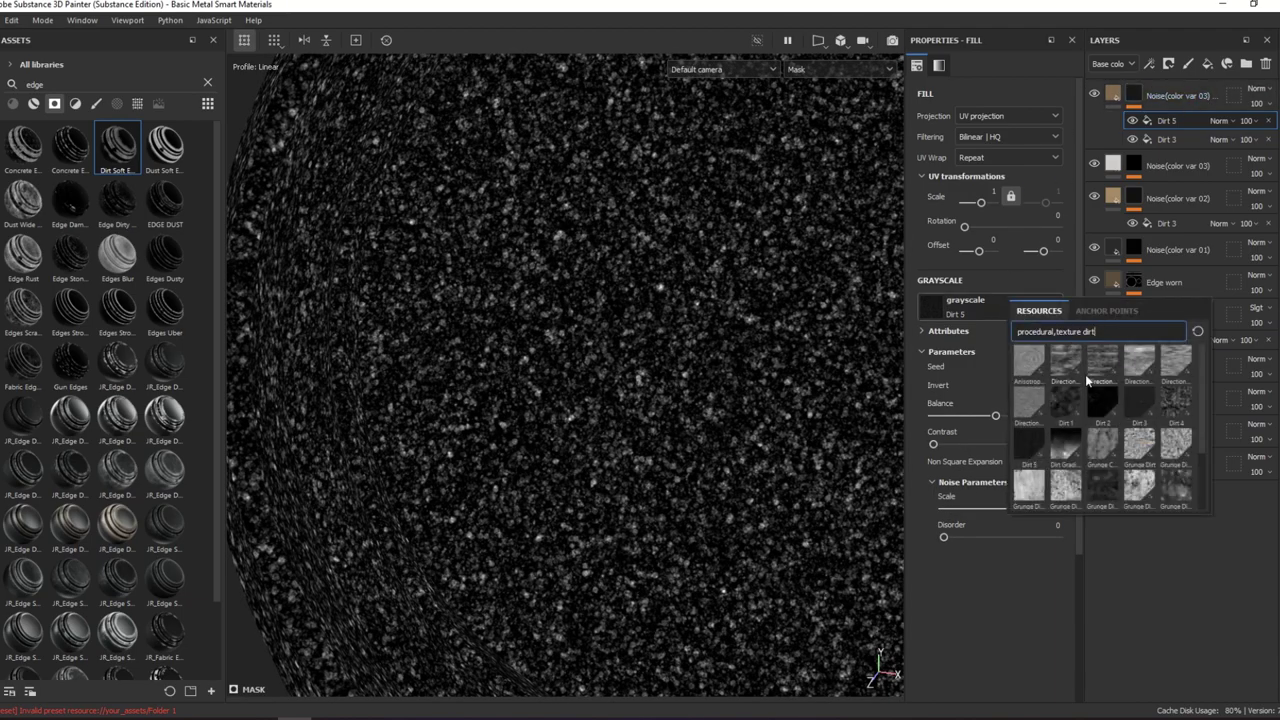
key("BackSpace")
key("BackSpace")
key("BackSpace")
left_click(1029, 362)
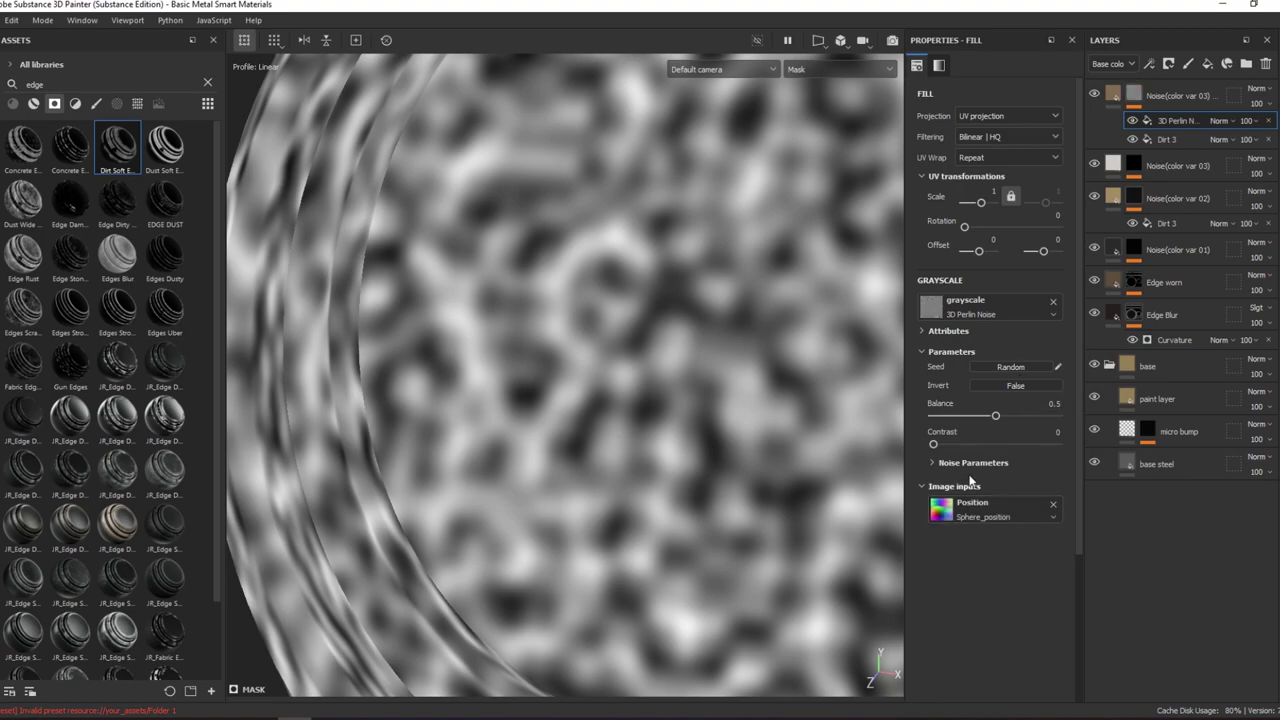
left_click_drag(995, 489, 1057, 489)
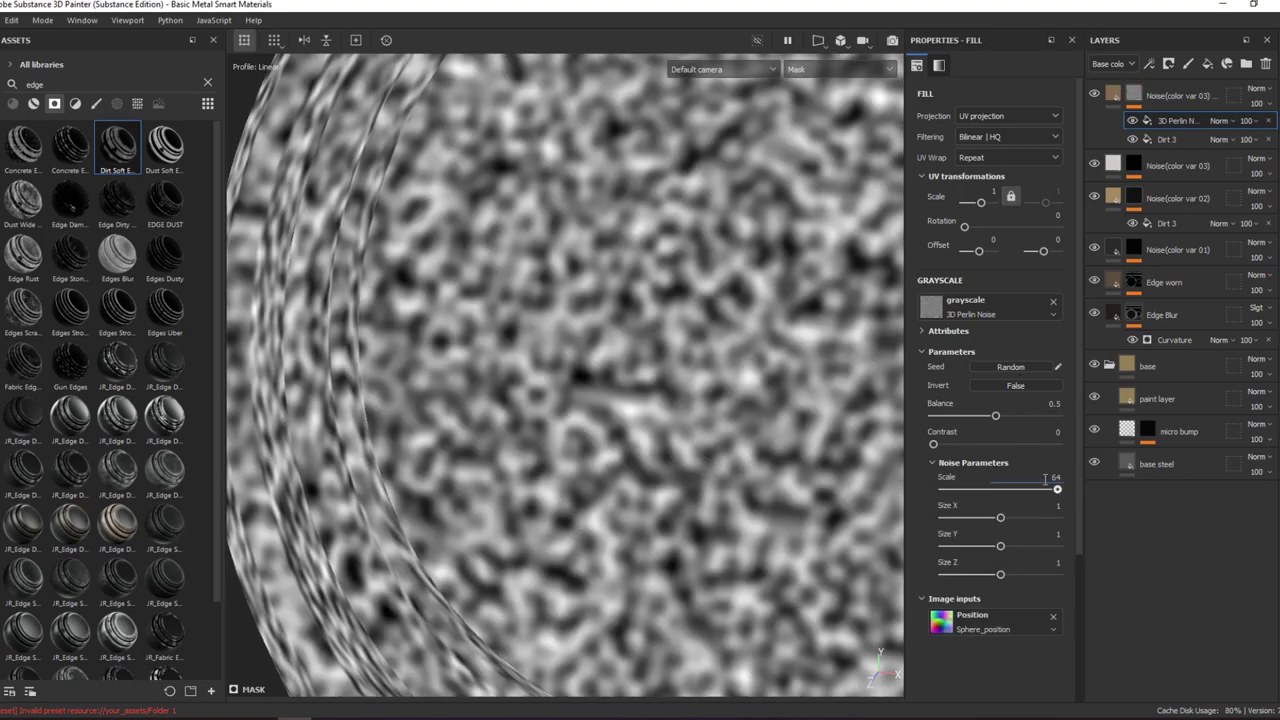
type("0")
key("Return")
mouse_move(933, 444)
left_mouse_down()
mouse_move(1090, 447)
mouse_move(933, 444)
left_mouse_up()
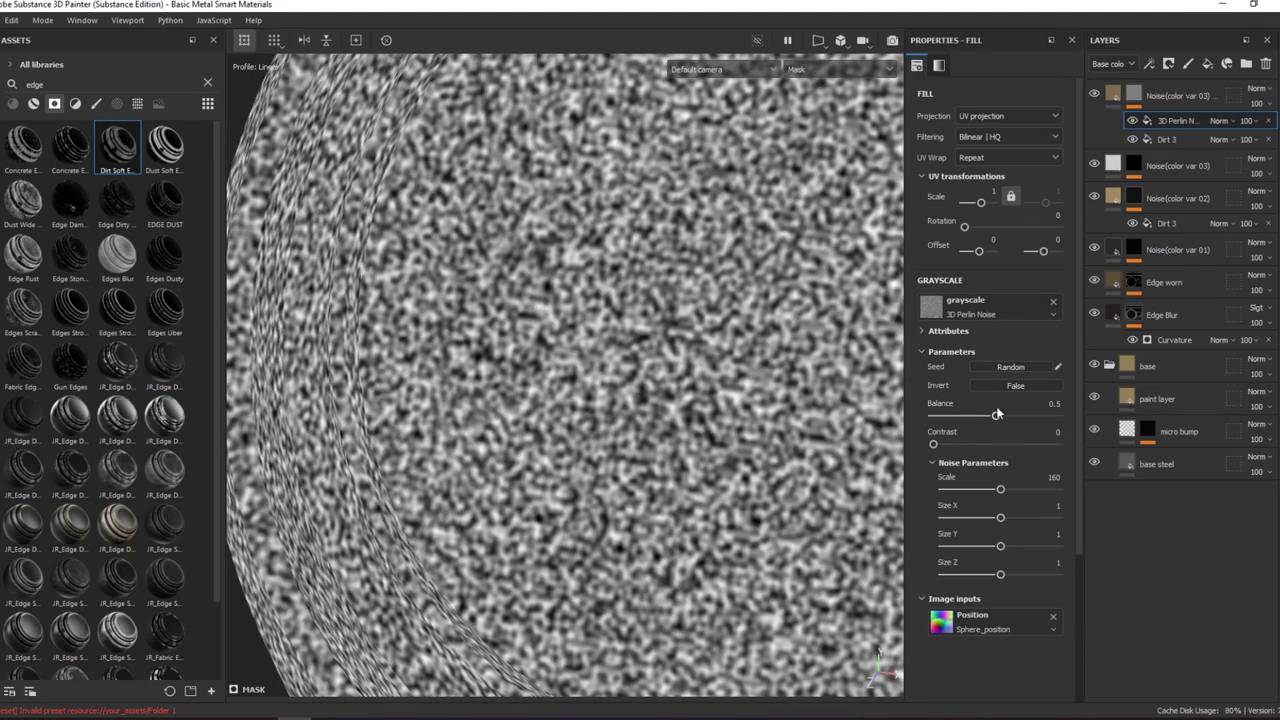
- Settle on 3D Perlin Noise at scale 600 with balance about 0.29, back in material view
left_click(995, 308)
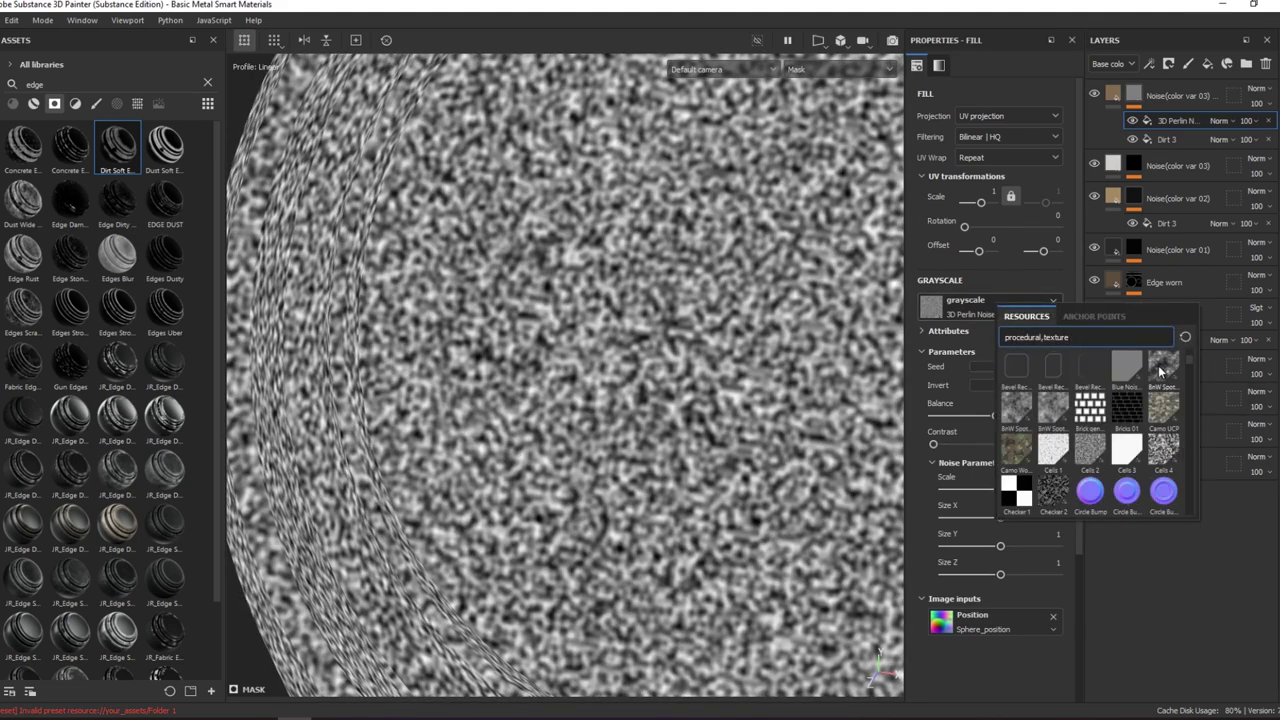
mouse_move(1053, 449)
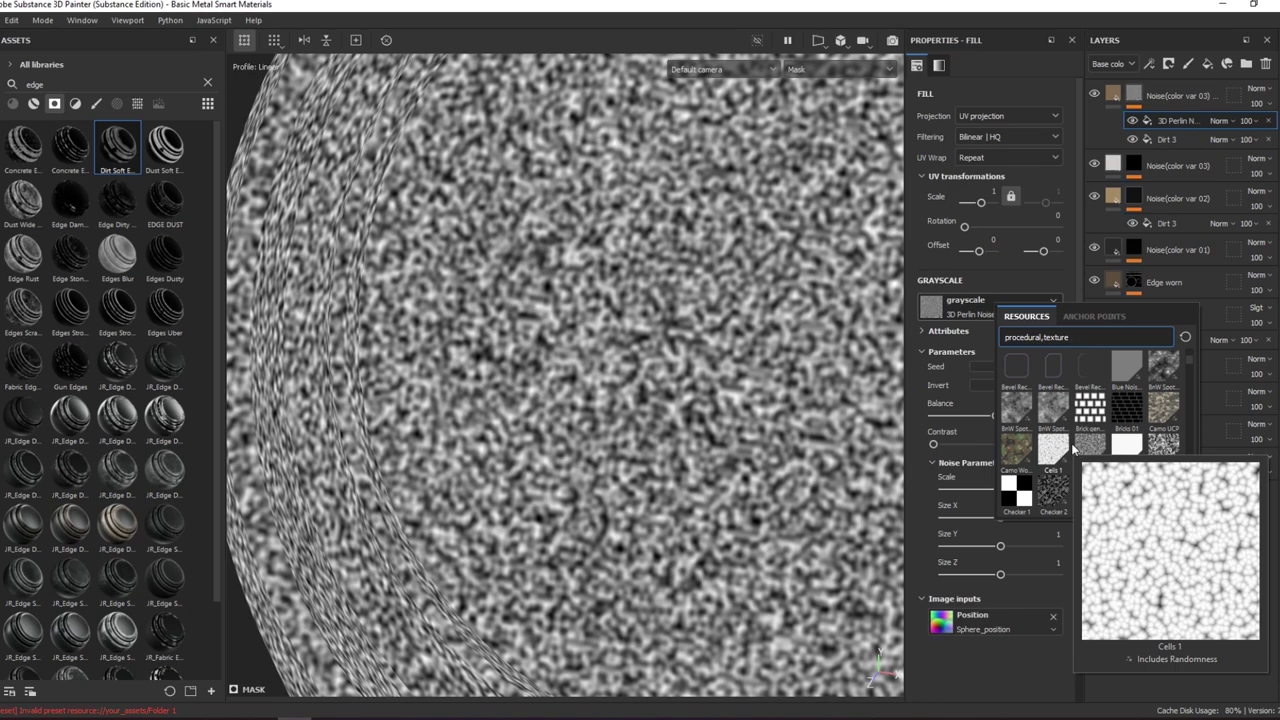
scroll(1070, 444, "down", 3)
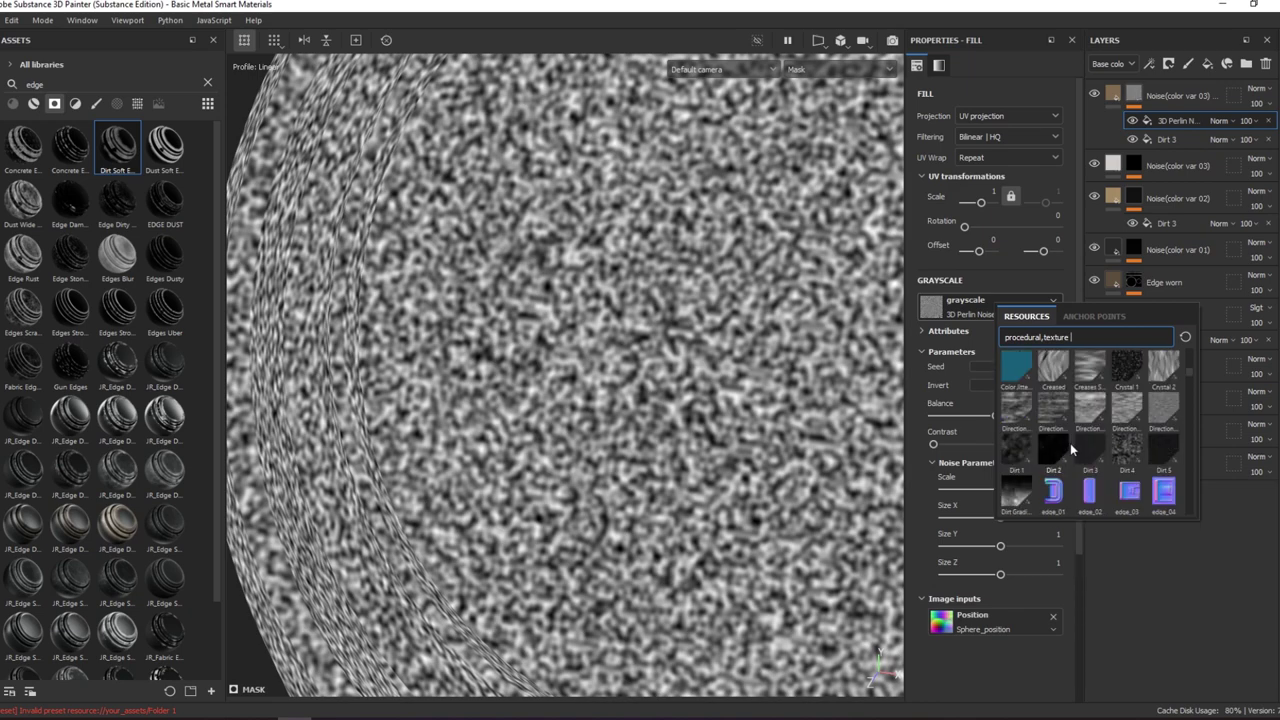
left_click(1164, 442)
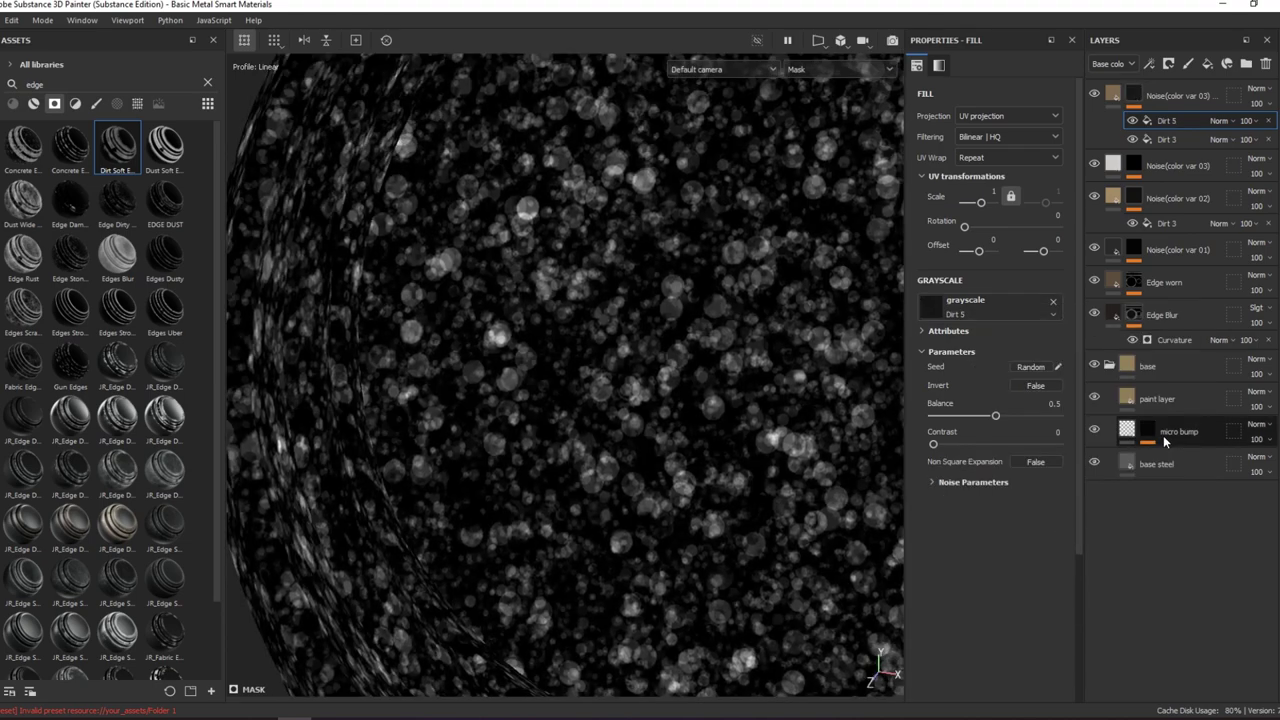
left_click(990, 310)
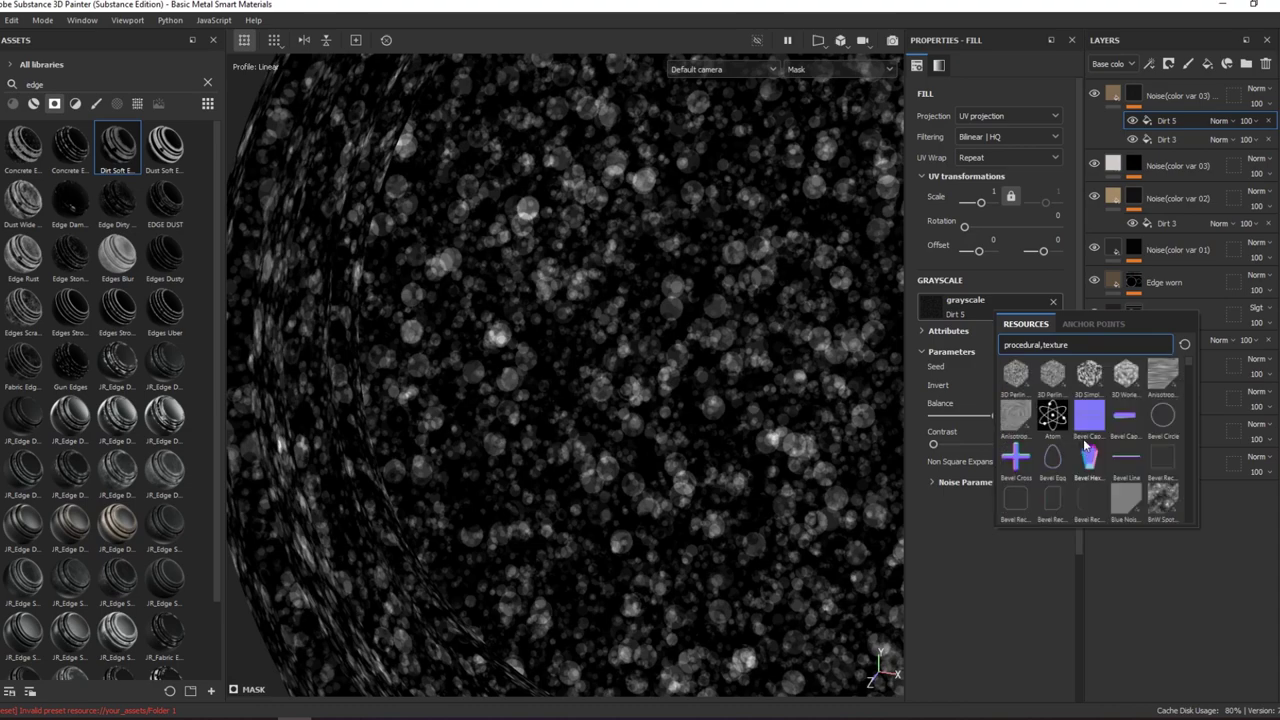
scroll(1067, 438, "down", 3)
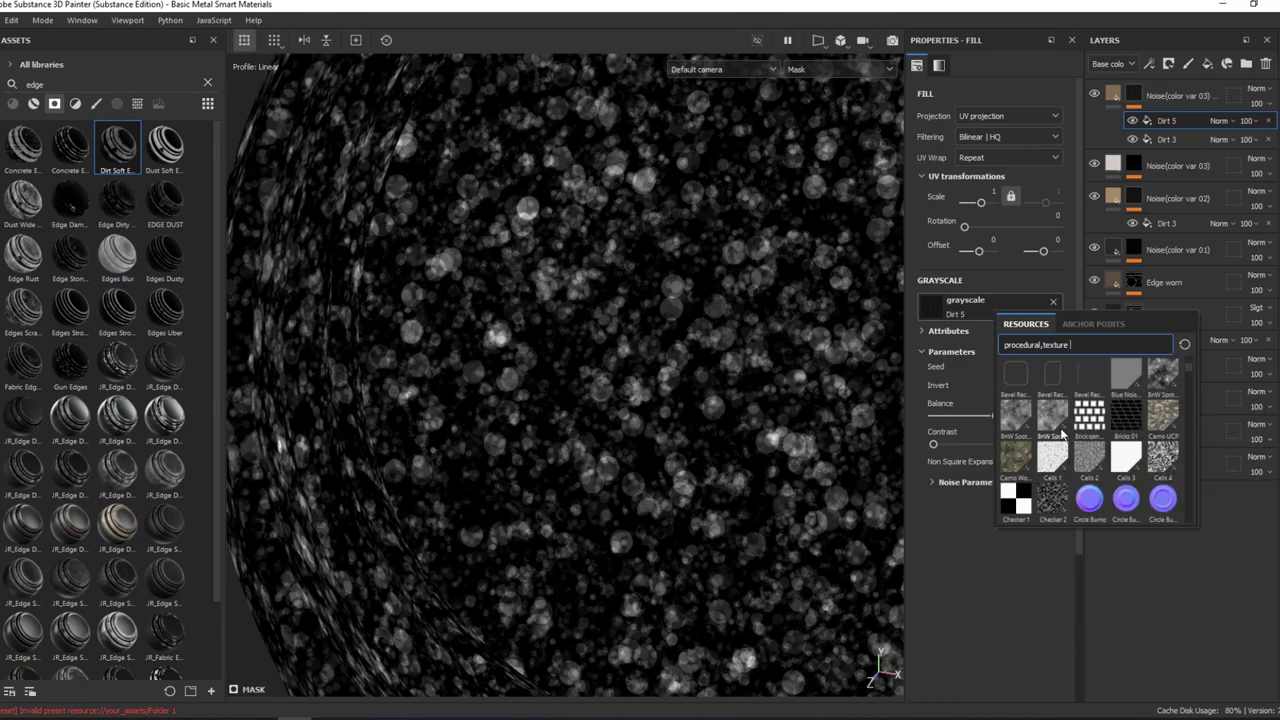
mouse_move(1015, 414)
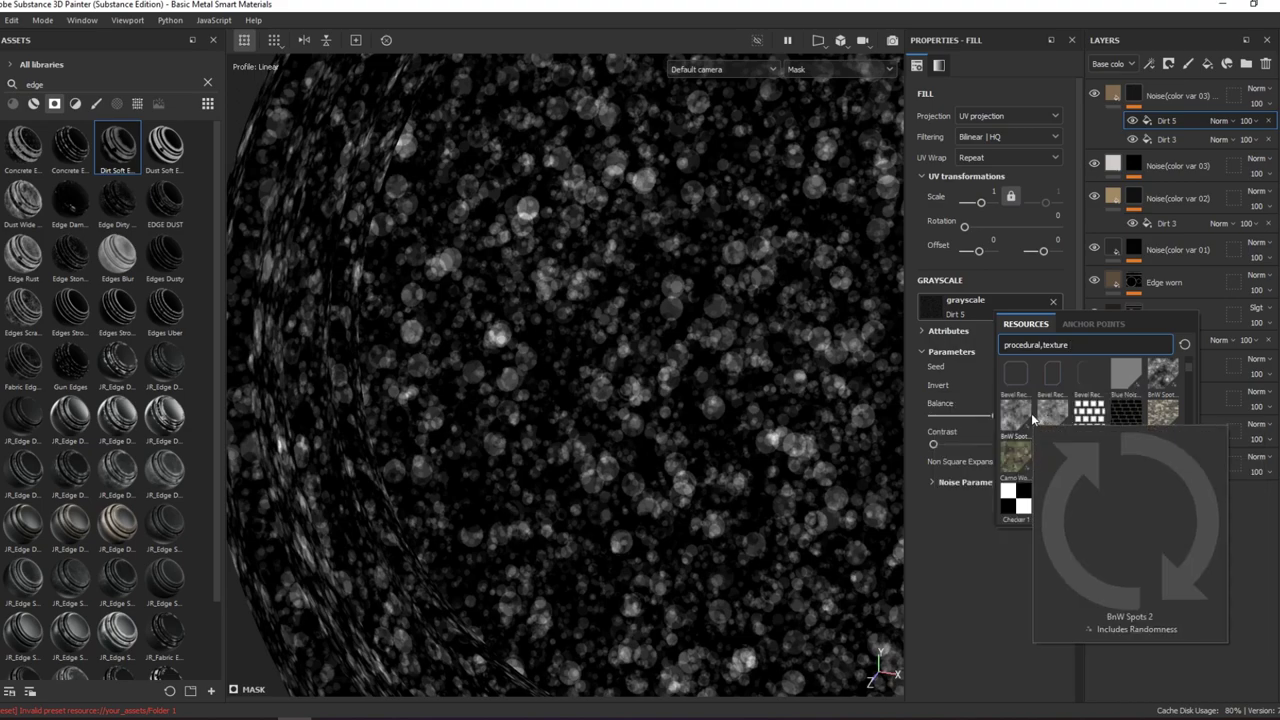
scroll(1040, 410, "up", 3)
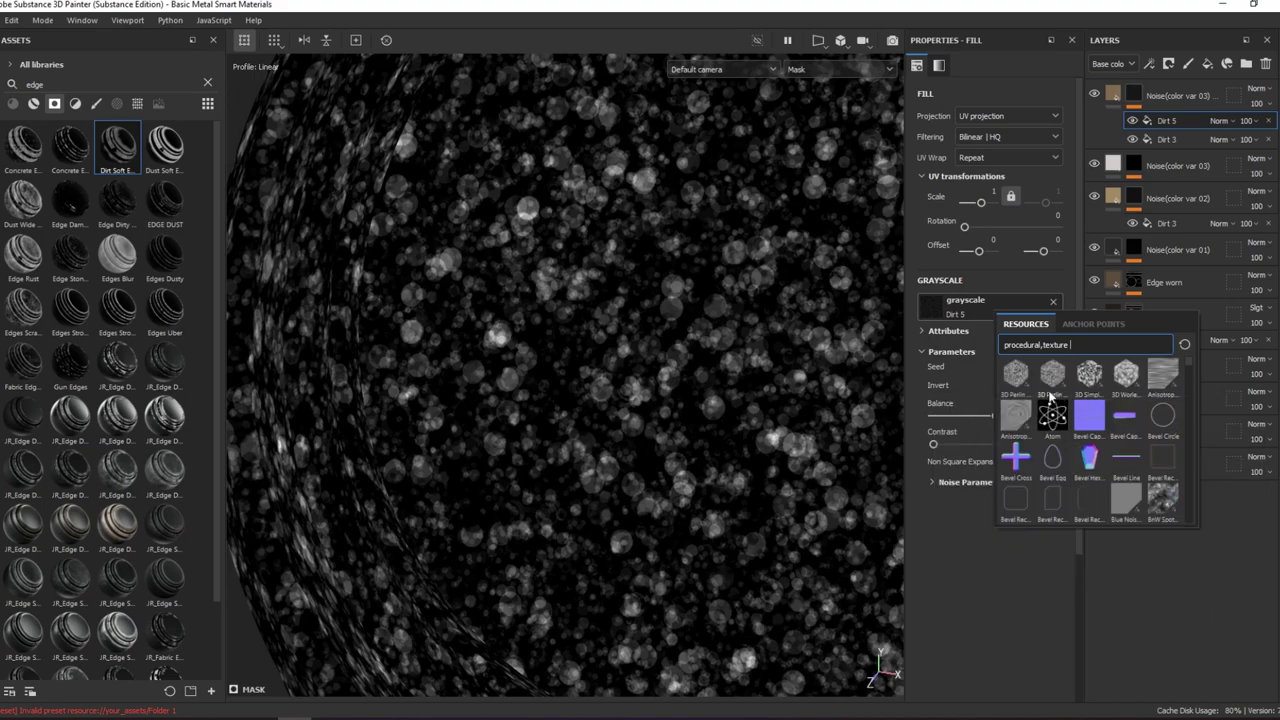
left_click(1015, 376)
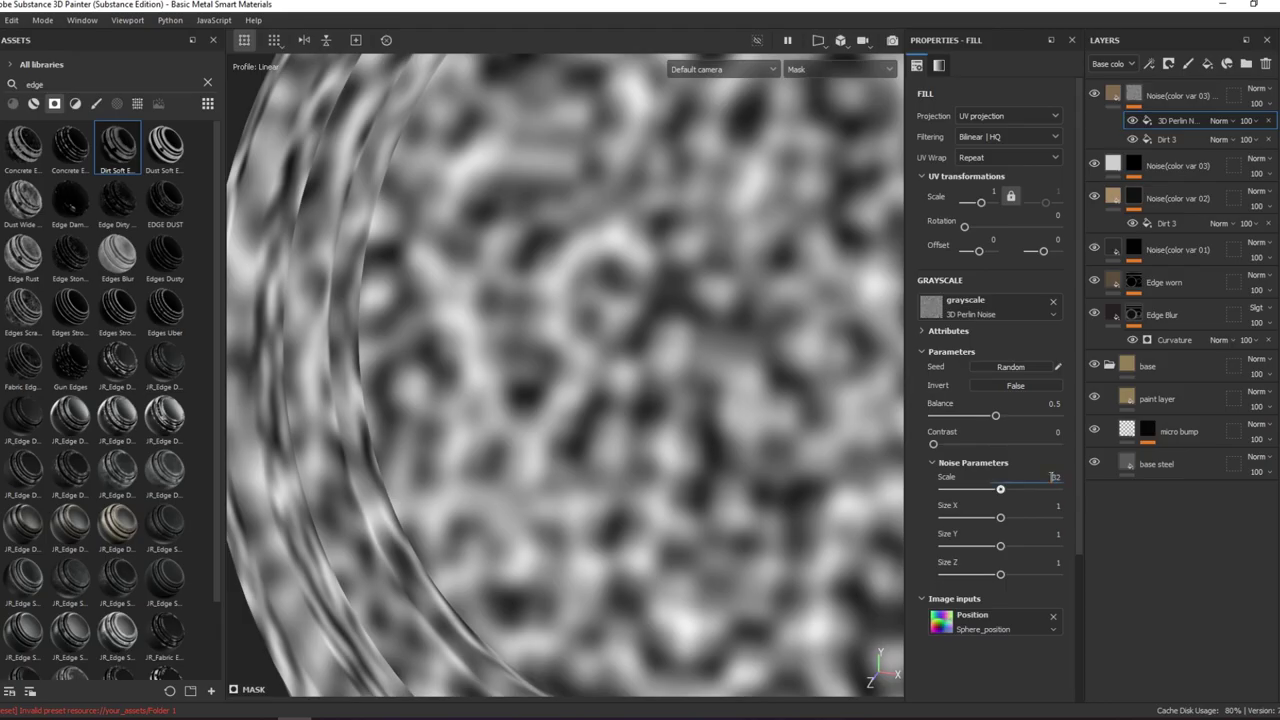
type("600")
key("Return")
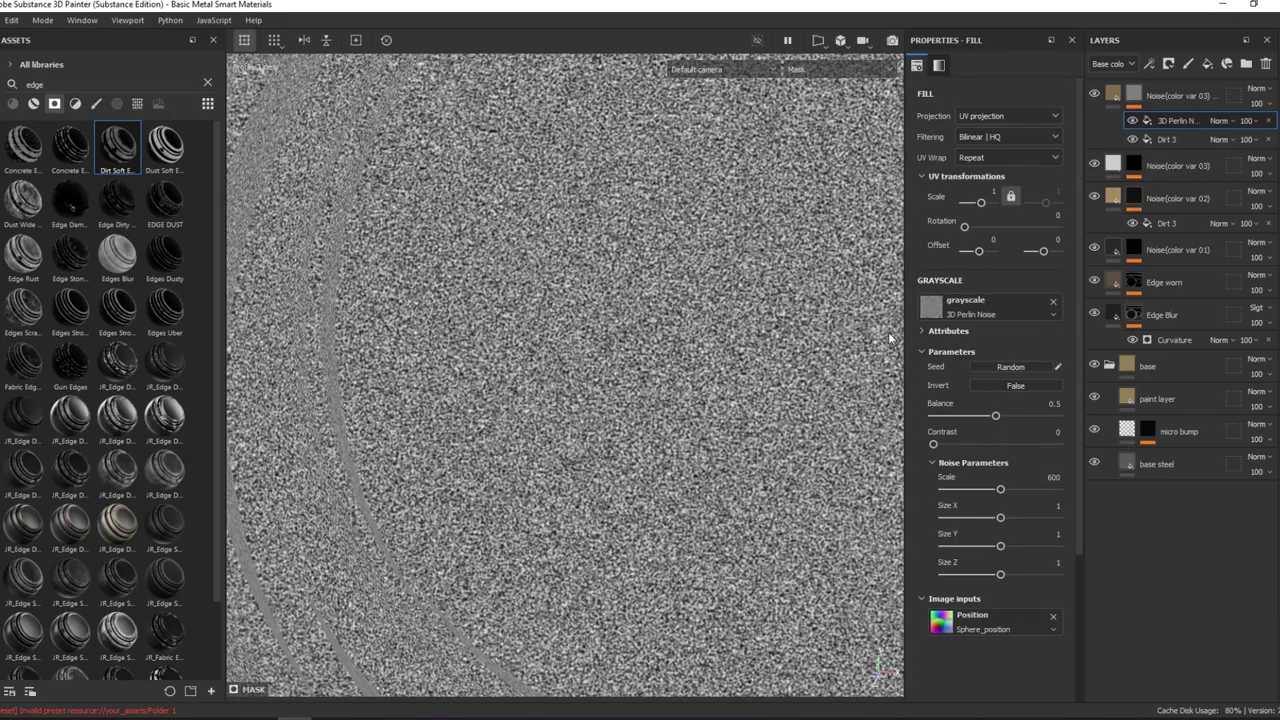
left_click_drag(990, 421, 969, 416)
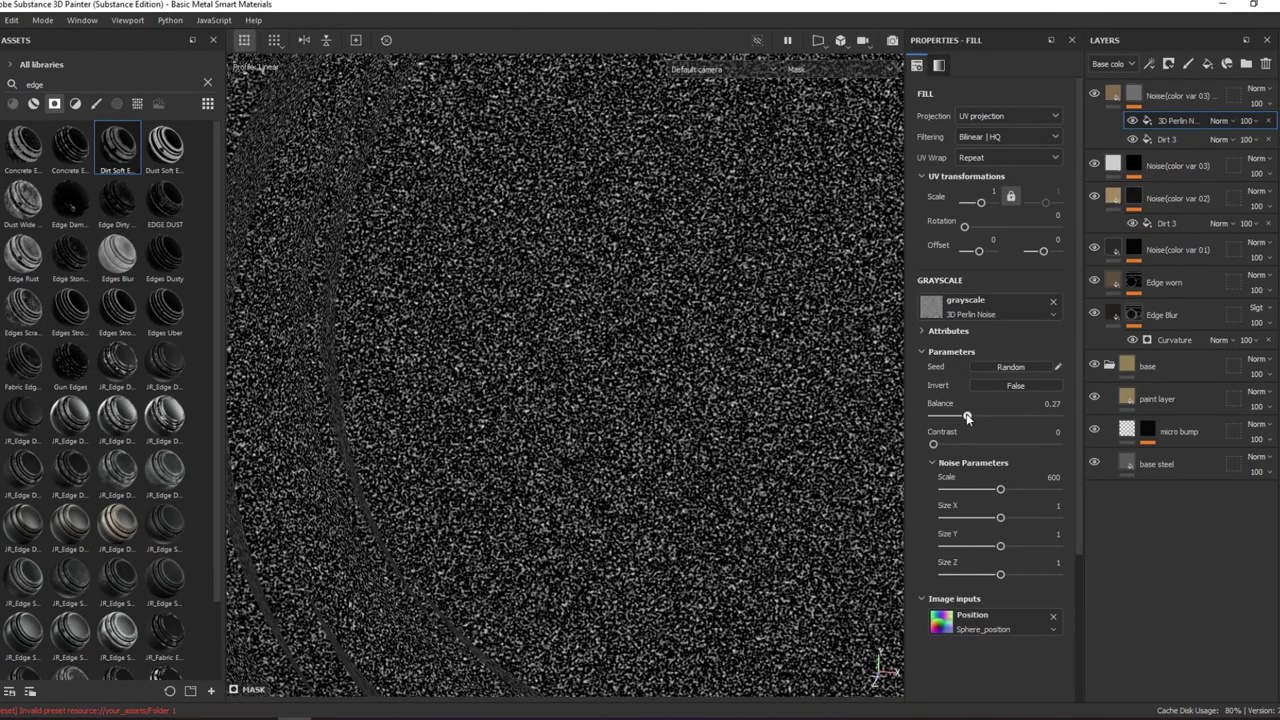
key("m")
scroll(750, 431, "up", 3)
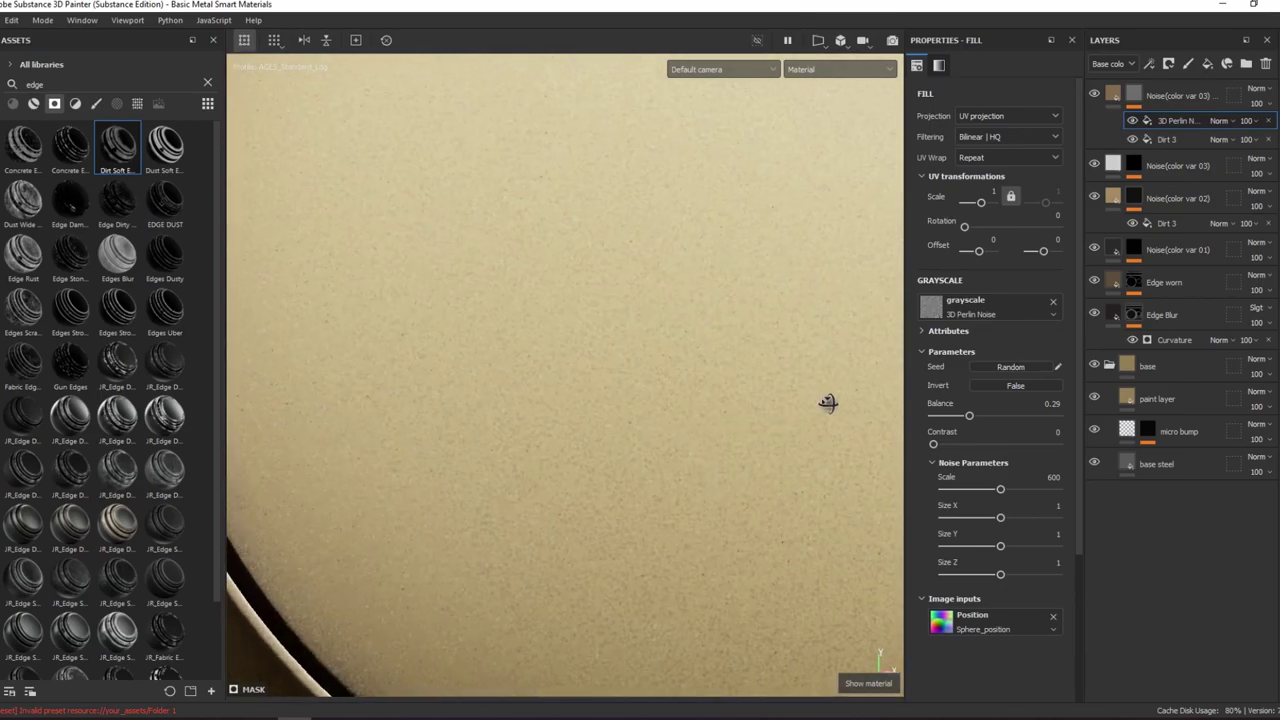
- Set the 3D Perlin Noise fill's blend mode to Linear dodge
scroll(800, 350, "down", 3)
scroll(700, 310, "up", 2)
scroll(620, 300, "up", 2)
scroll(600, 290, "down", 2)
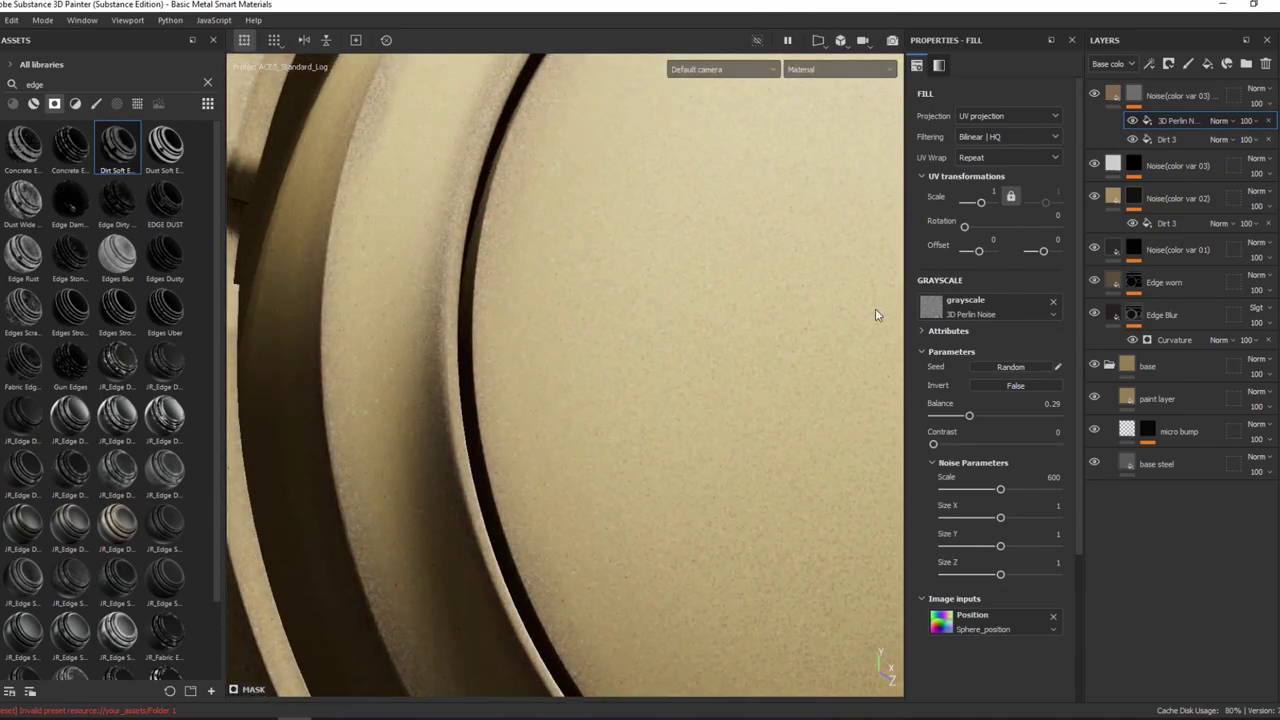
left_click(1154, 122, "alt")
left_click(1224, 120)
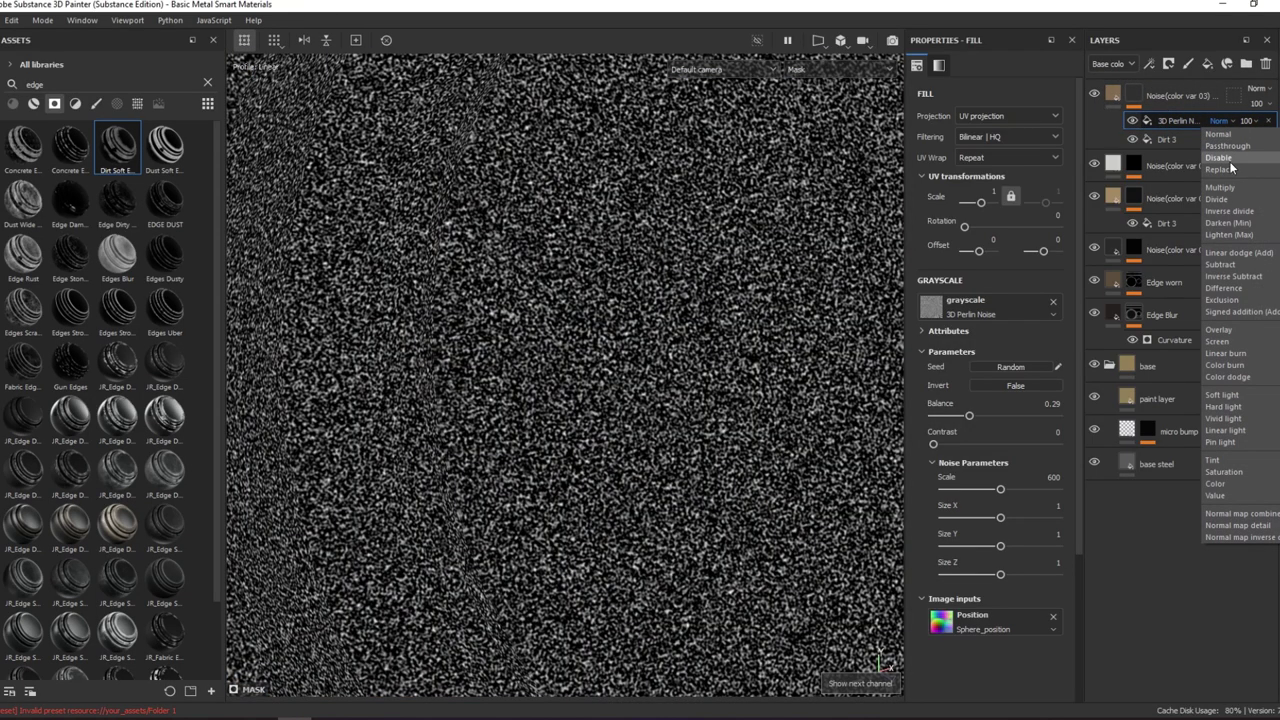
left_click(1230, 258)
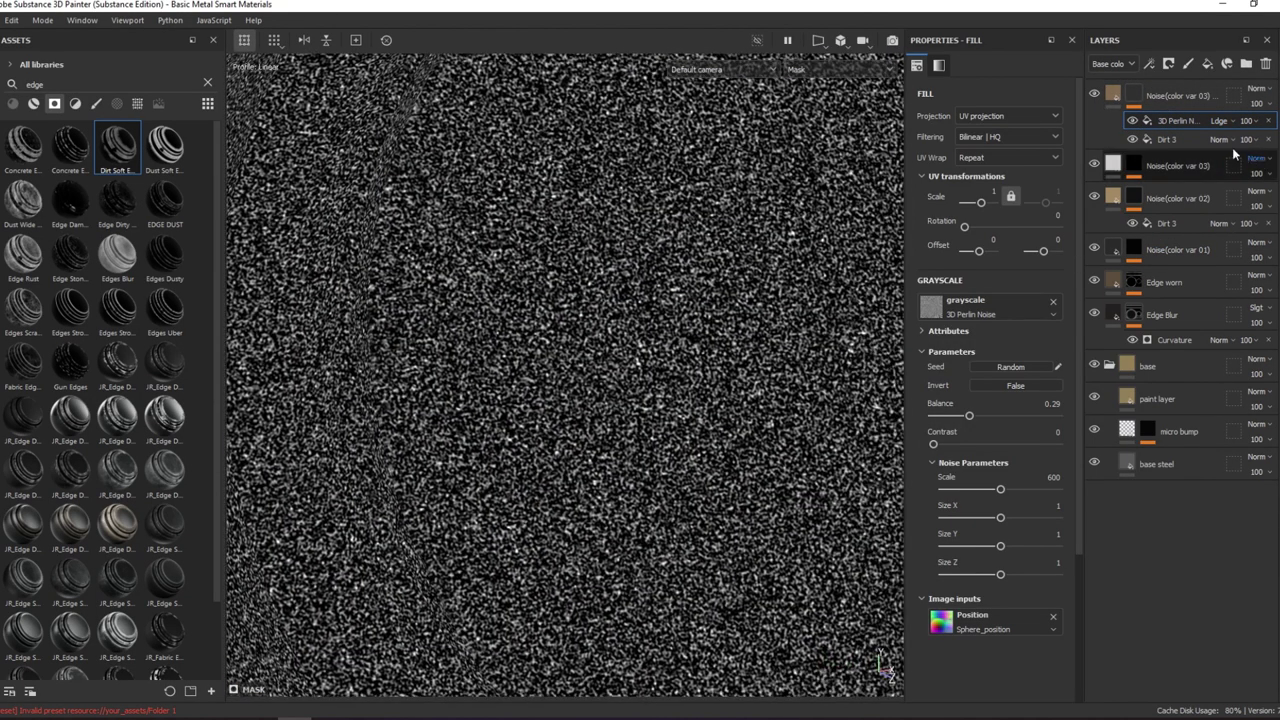
- Raise the Dirt 3 balance to 0.61 and return to the material view
left_click(1230, 142)
mouse_move(990, 415)
left_mouse_down()
mouse_move(1028, 415)
mouse_move(1008, 415)
left_mouse_up()
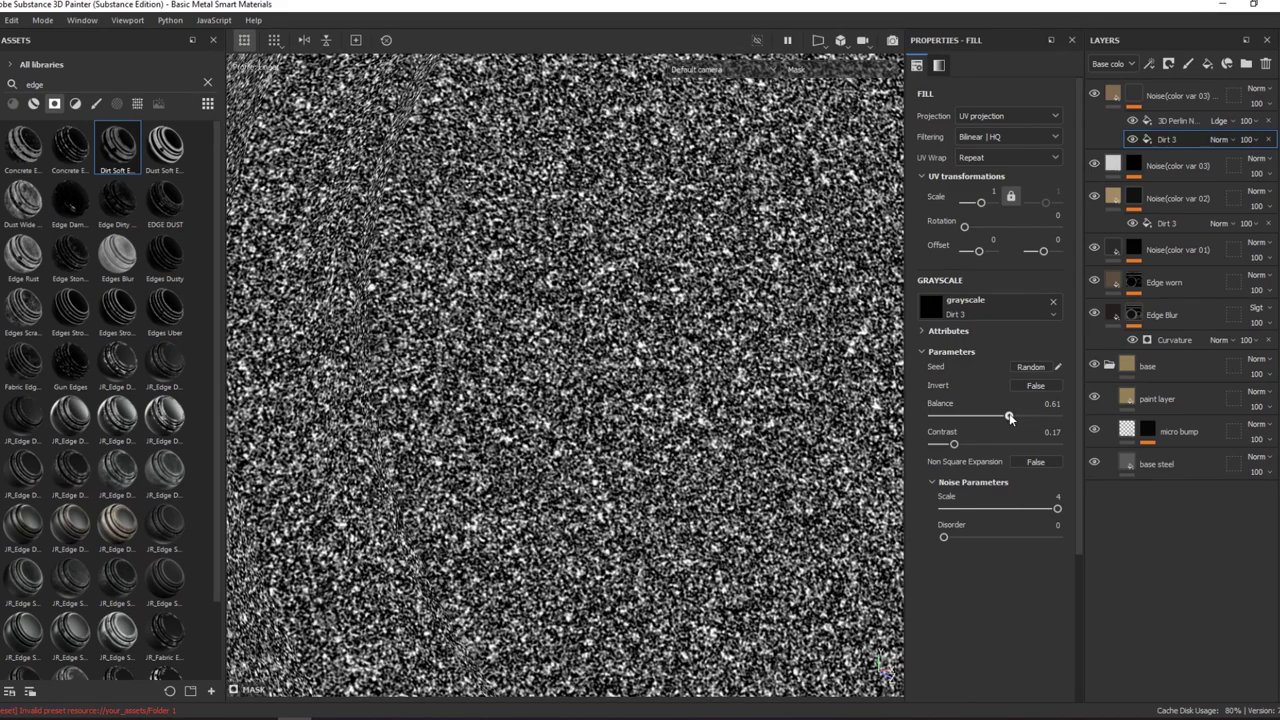
key("m")
scroll(784, 358, "down", 5)
mouse_move(675, 346)
left_mouse_down("alt")
mouse_move(643, 331)
mouse_move(640, 303)
left_mouse_up("alt")
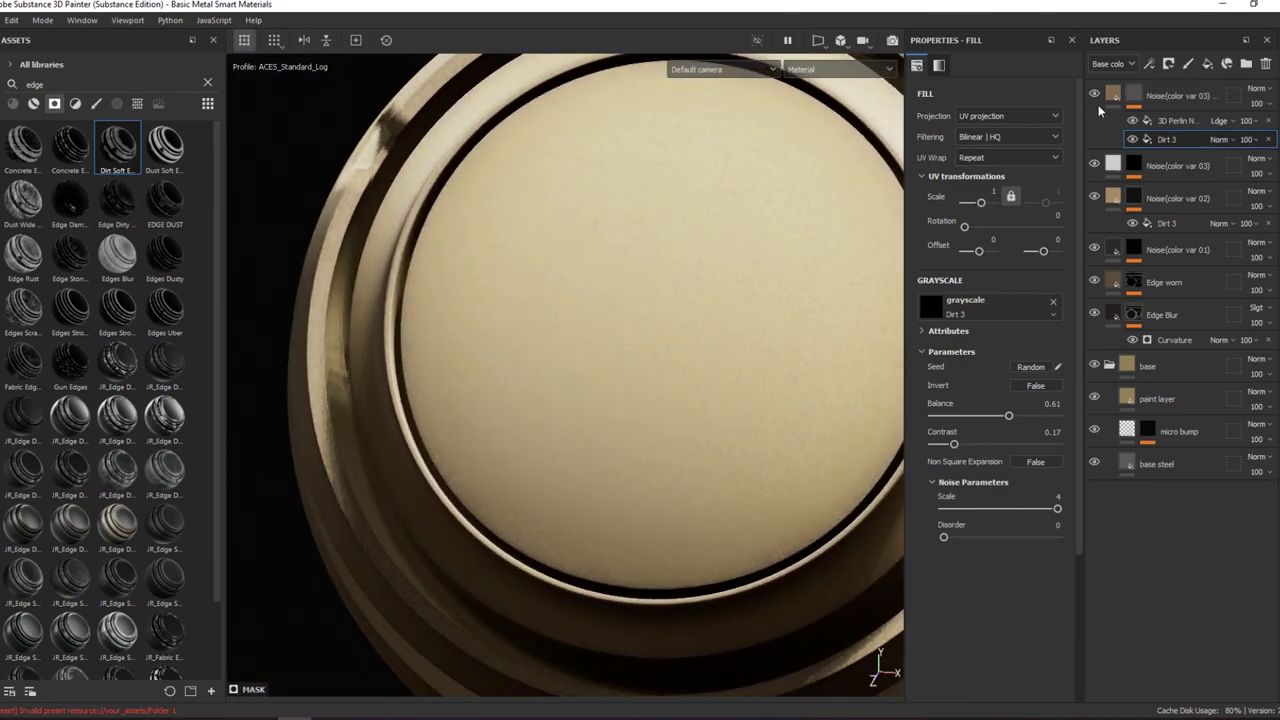
- Change the Noise(color var 03) base colour to muted brown 907557
left_click(1105, 97)
left_click_drag(732, 209, 760, 220, "alt")
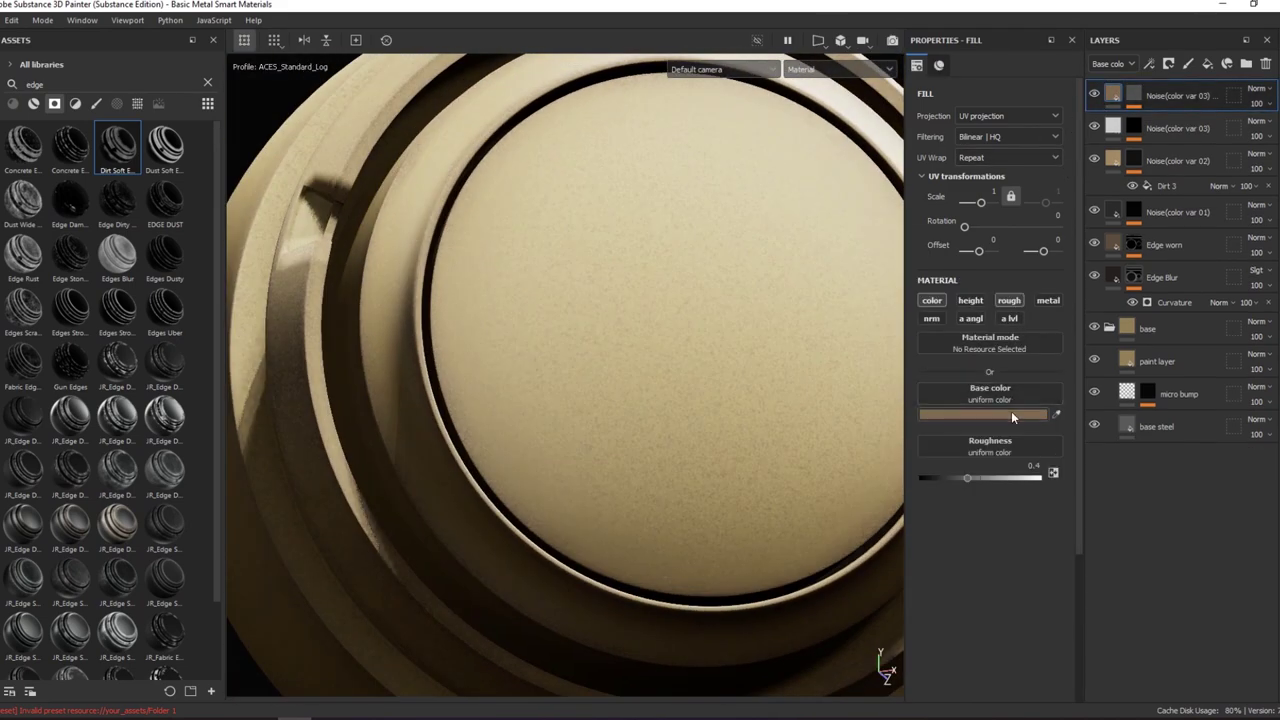
left_click(1011, 413)
left_click_drag(1112, 425, 1083, 452)
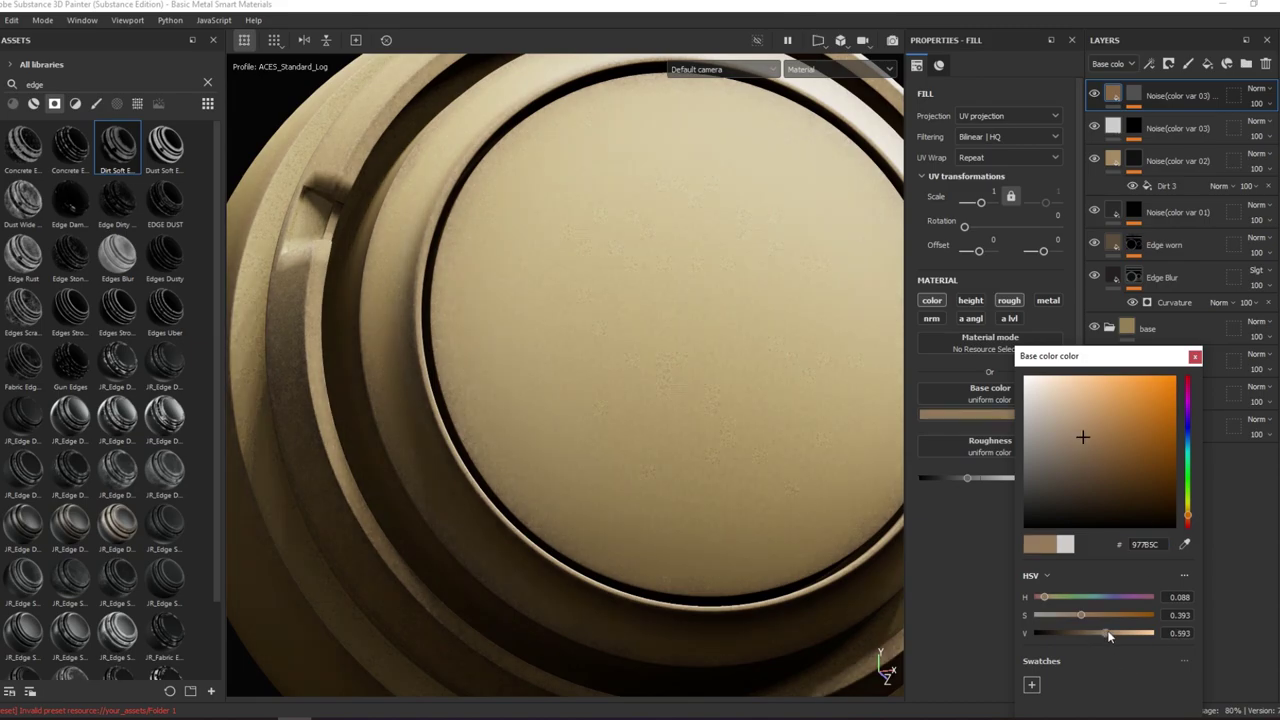
left_click_drag(1092, 633, 1101, 636)
mouse_move(720, 420)
left_mouse_down("alt")
mouse_move(614, 386)
mouse_move(509, 323)
mouse_move(700, 289)
left_mouse_up("alt")
key("c")
key("c")
key("c")
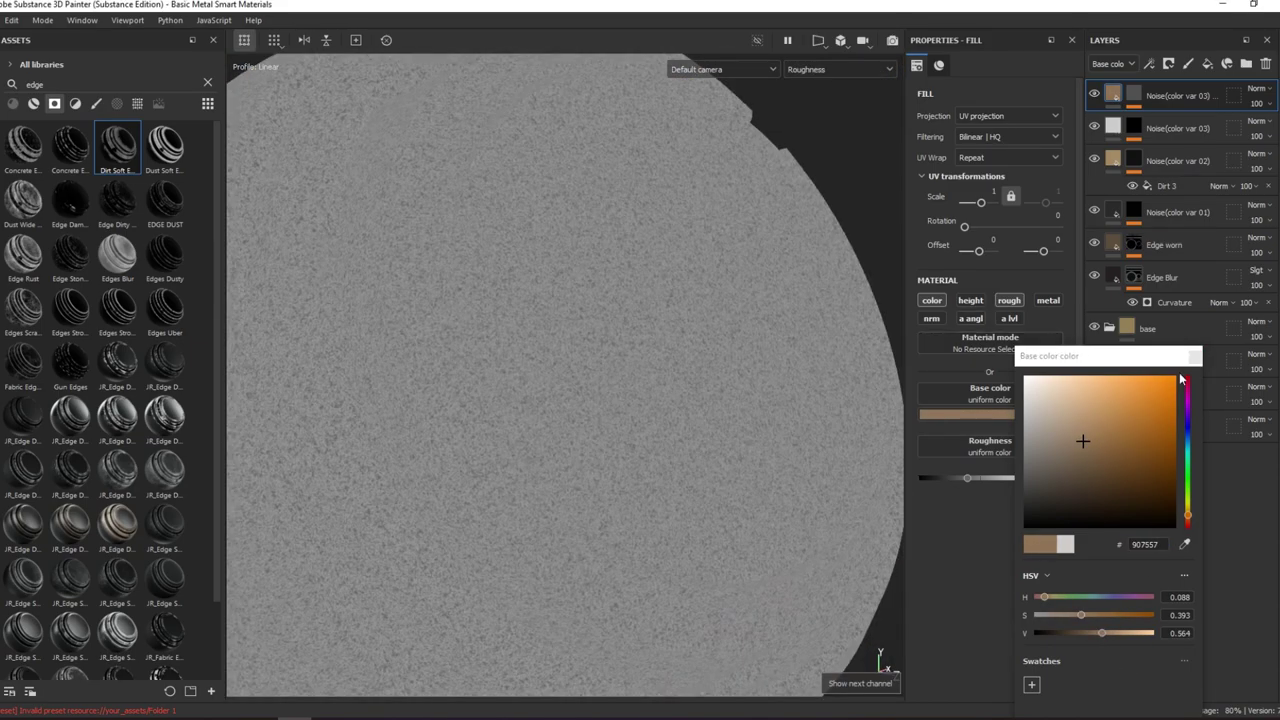
left_click(623, 229)
- Compare the layer on and off, then raise its roughness to about 0.53
left_click(1094, 94)
left_click(1095, 94)
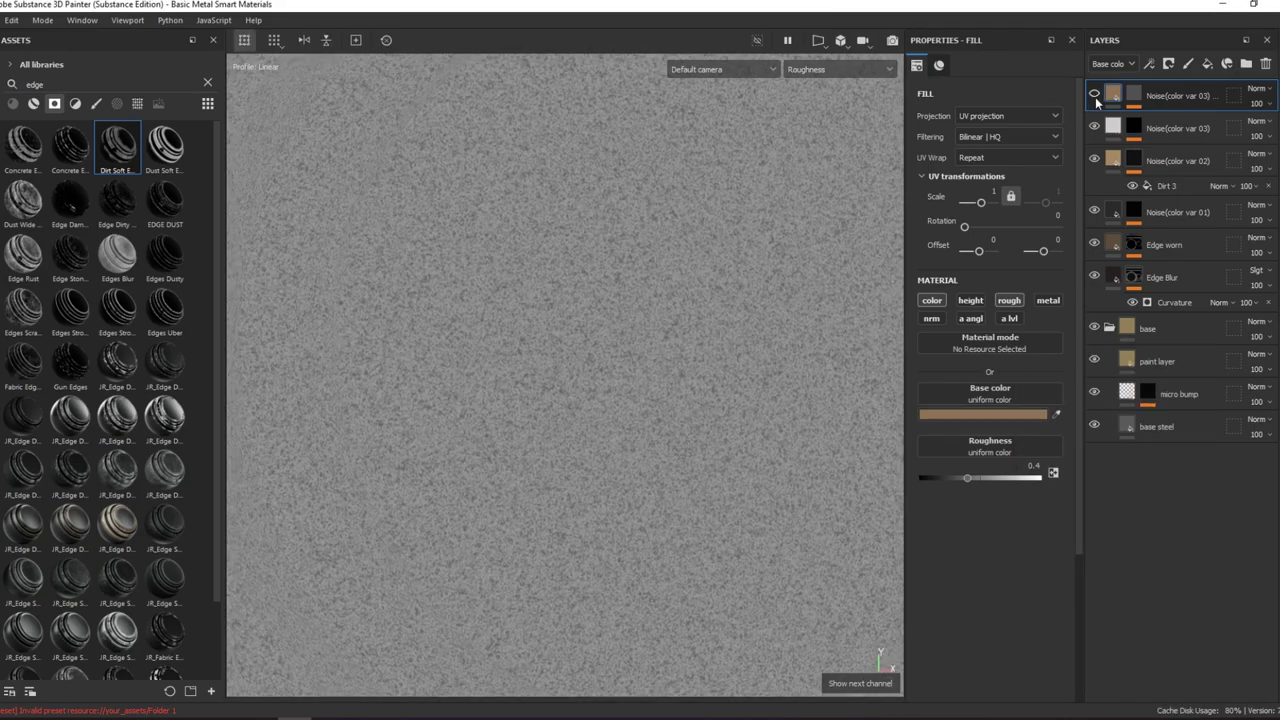
left_click_drag(978, 478, 984, 474)
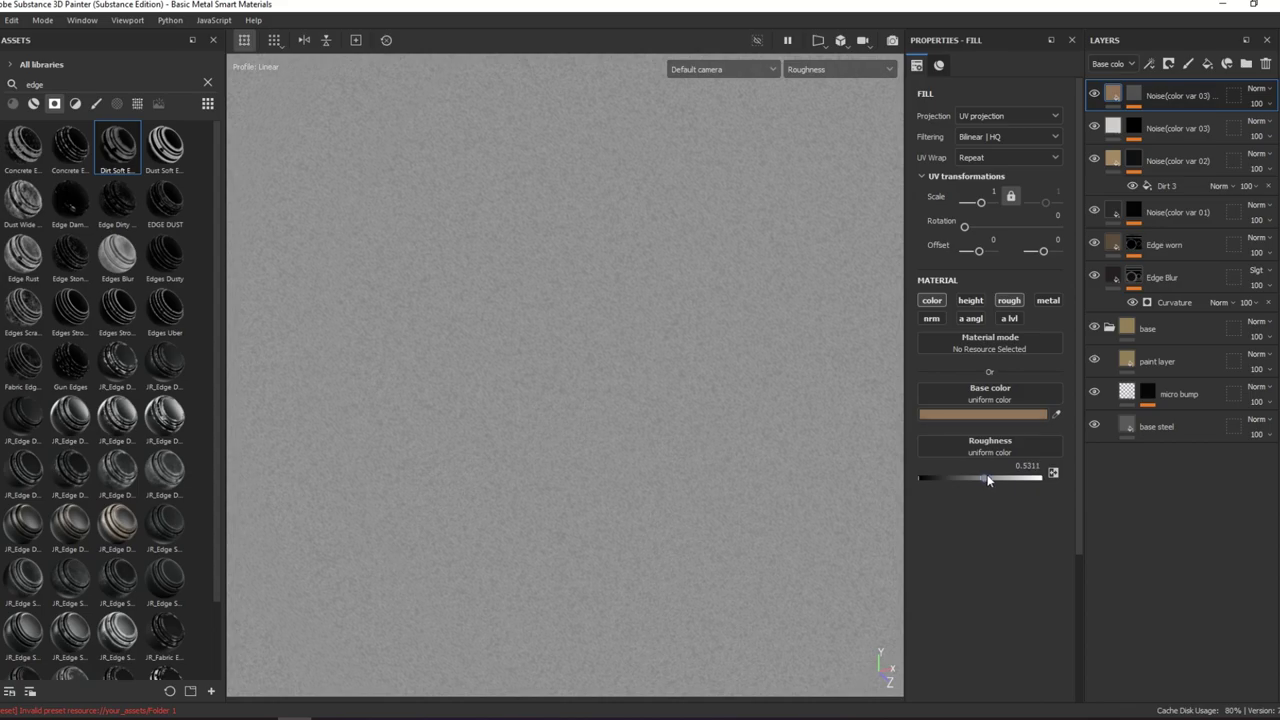
key("m")
mouse_move(625, 311)
left_mouse_down("alt")
mouse_move(552, 294)
mouse_move(634, 240)
left_mouse_up("alt")
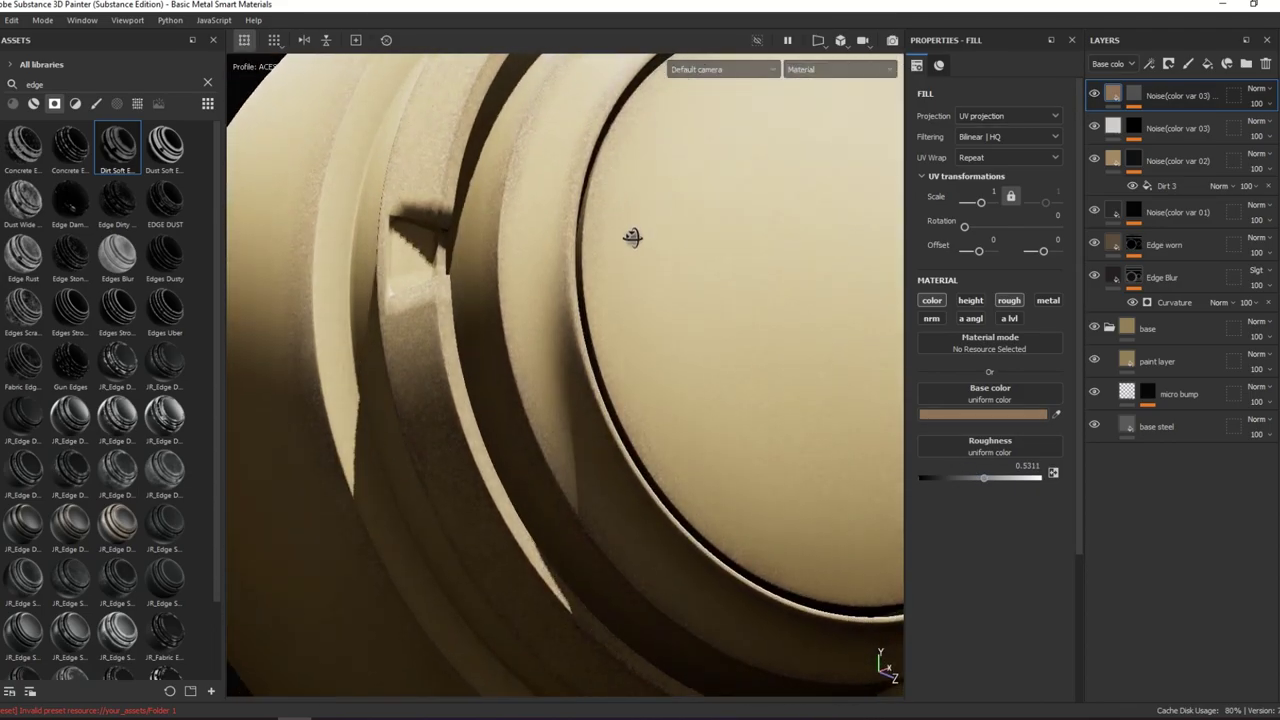
- Select the Edge worn layer's mask and lower the layer's opacity
left_click(1133, 160)
left_click(1136, 246)
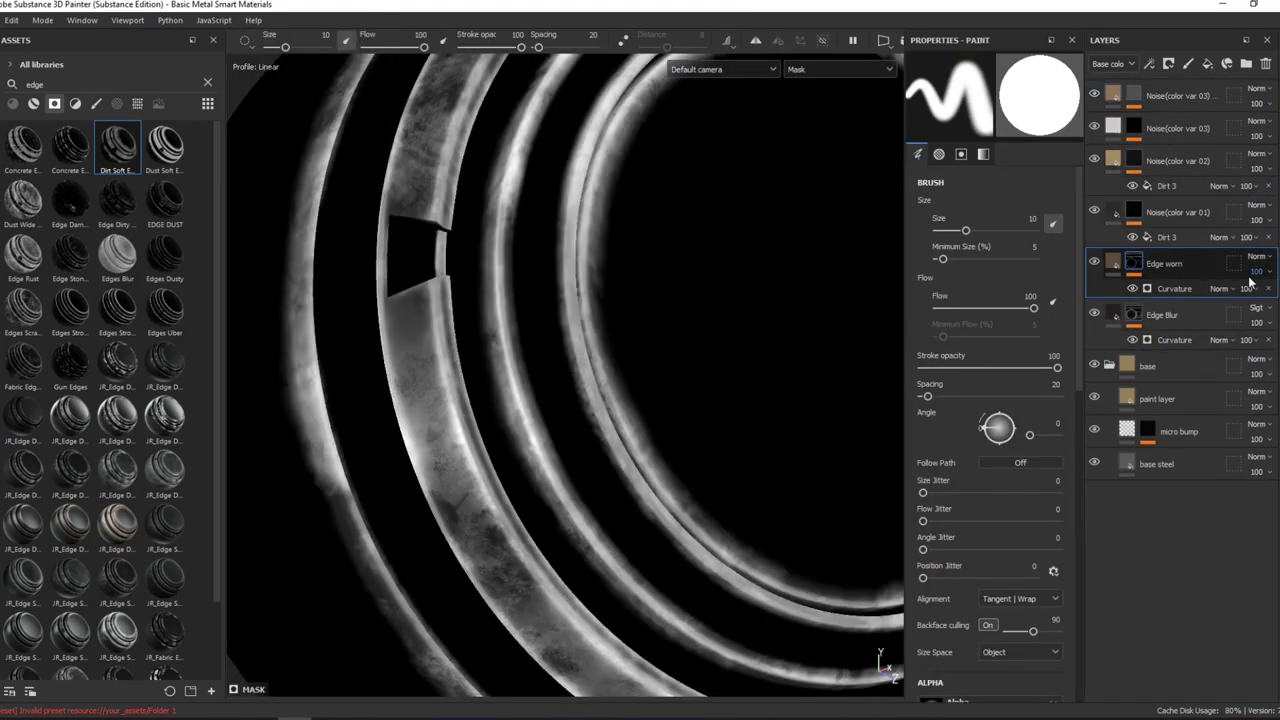
left_click(1256, 271)
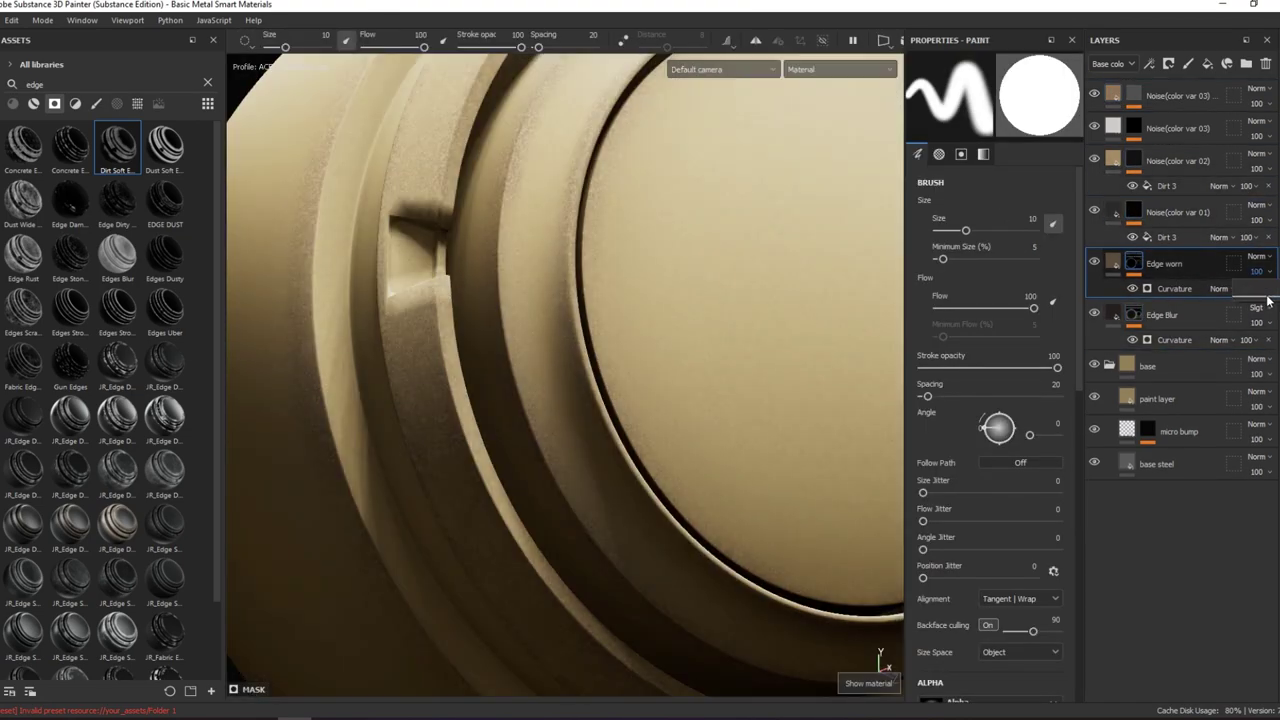
left_click_drag(1272, 297, 1254, 300)
- Tune the Curvature generator: balance 0.79, no contrast, Fine 0, less Big curvature, opacity about 30
left_click(1170, 288)
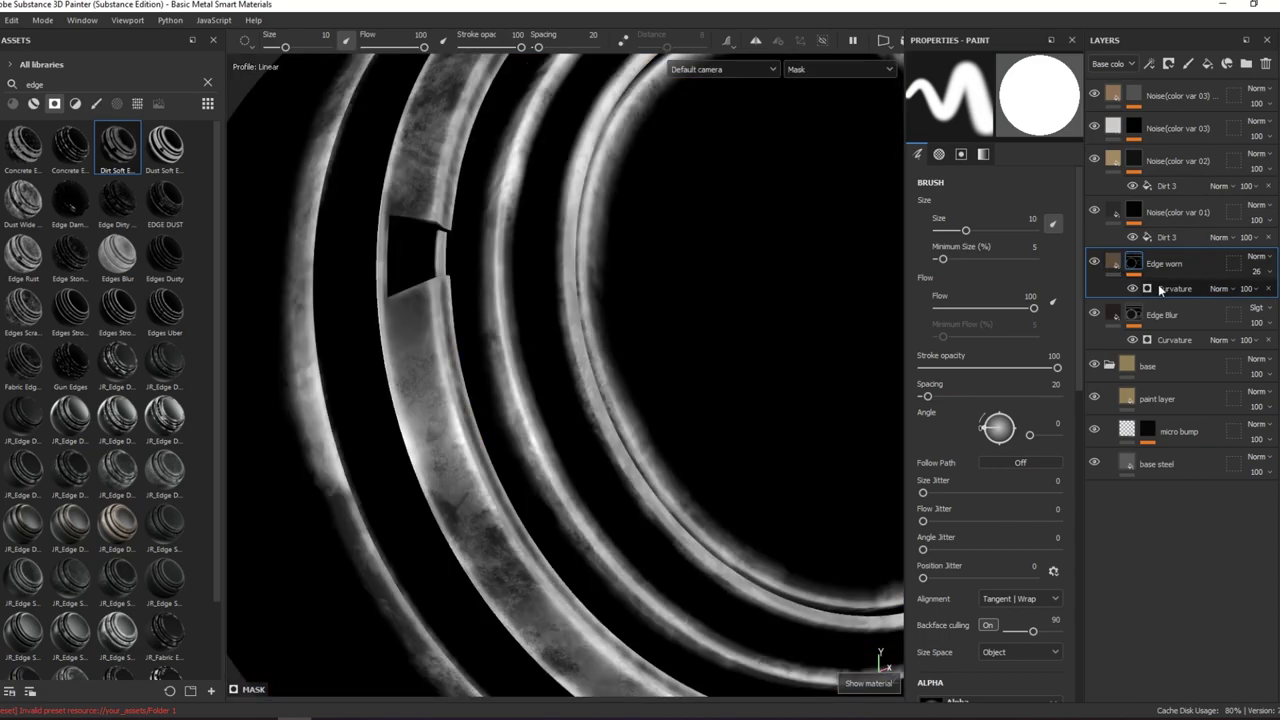
left_click_drag(1002, 207, 1024, 207)
left_click_drag(961, 235, 927, 235)
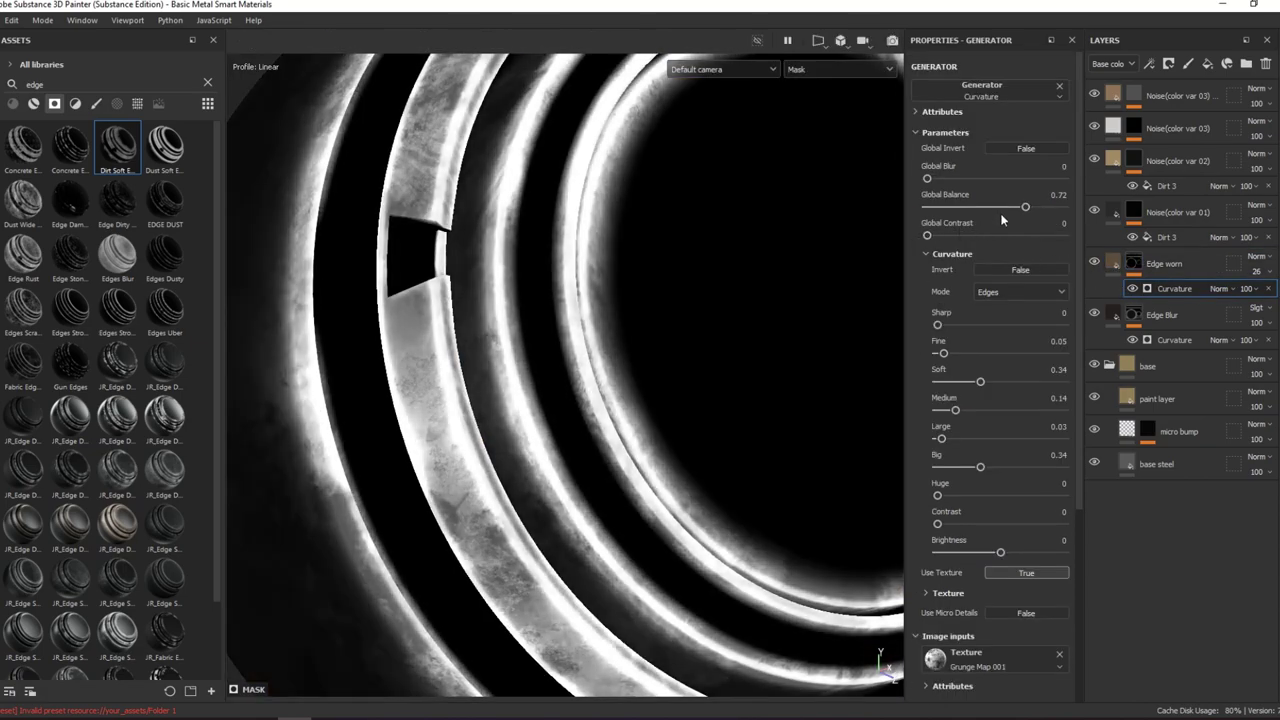
left_click_drag(1025, 207, 991, 208)
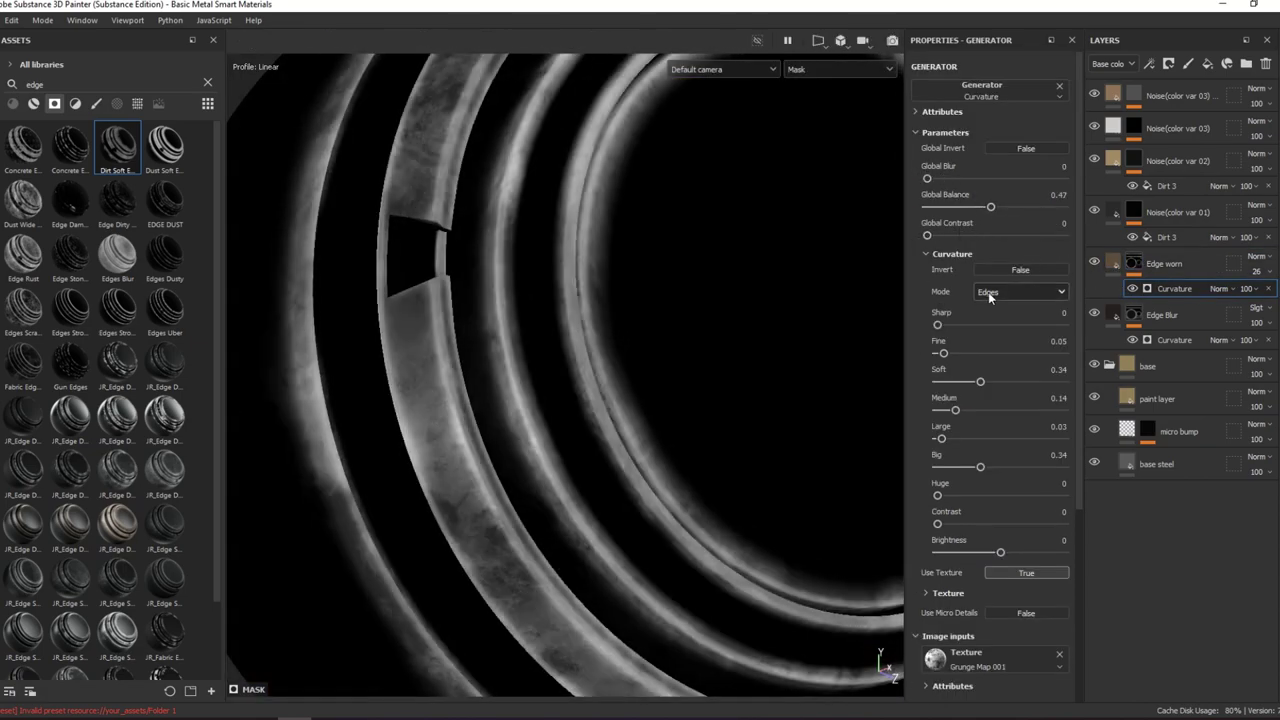
left_click_drag(980, 382, 1046, 383)
key("ctrl+z")
left_click_drag(1046, 467, 1011, 475)
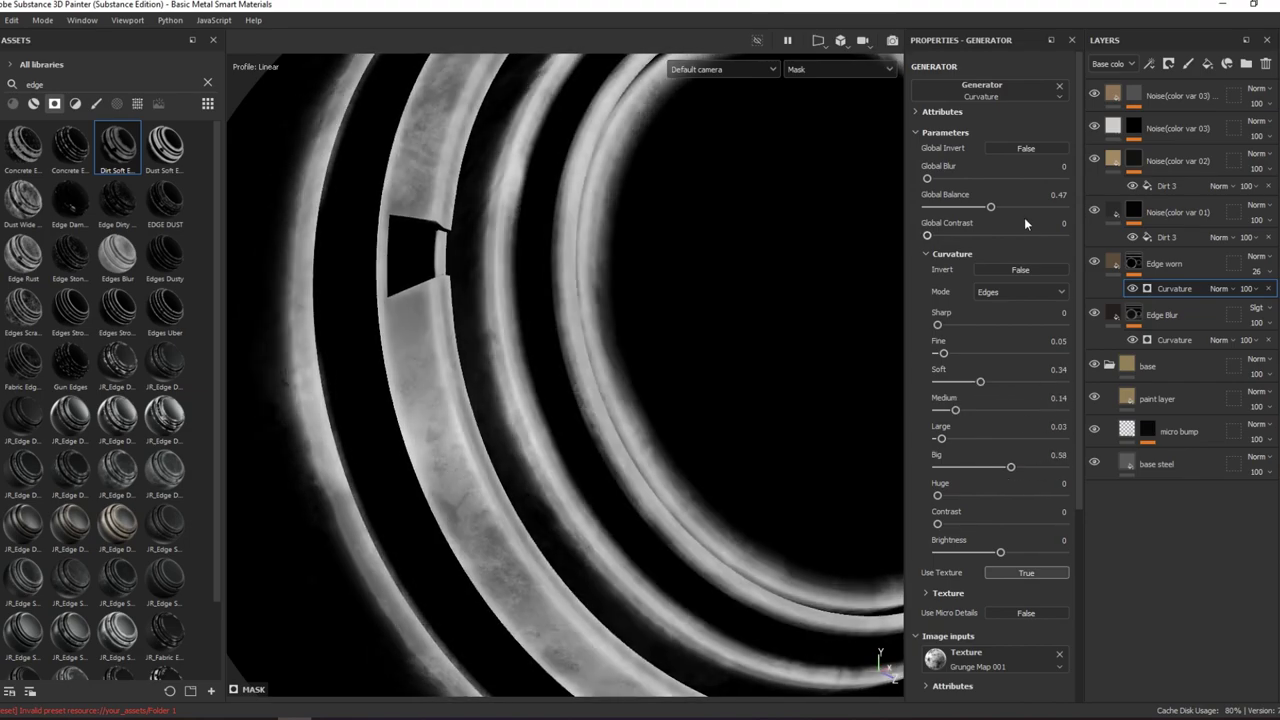
left_click(1034, 206)
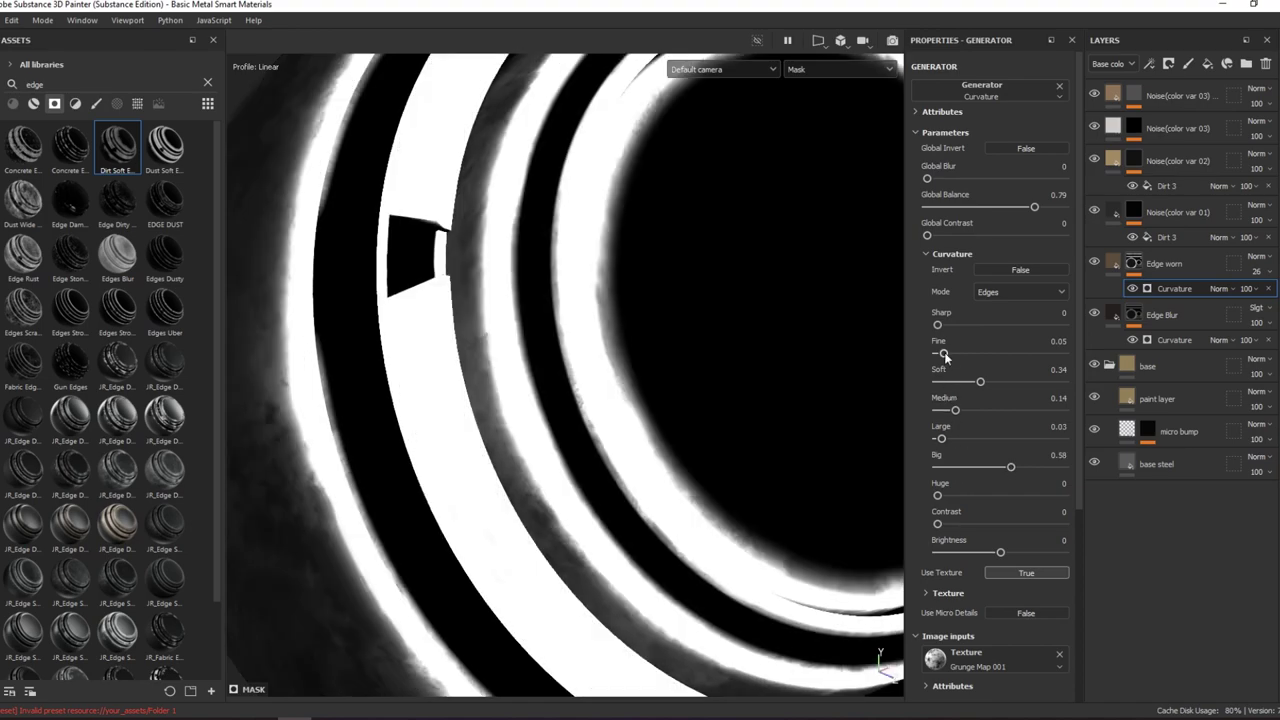
left_click_drag(944, 357, 936, 355)
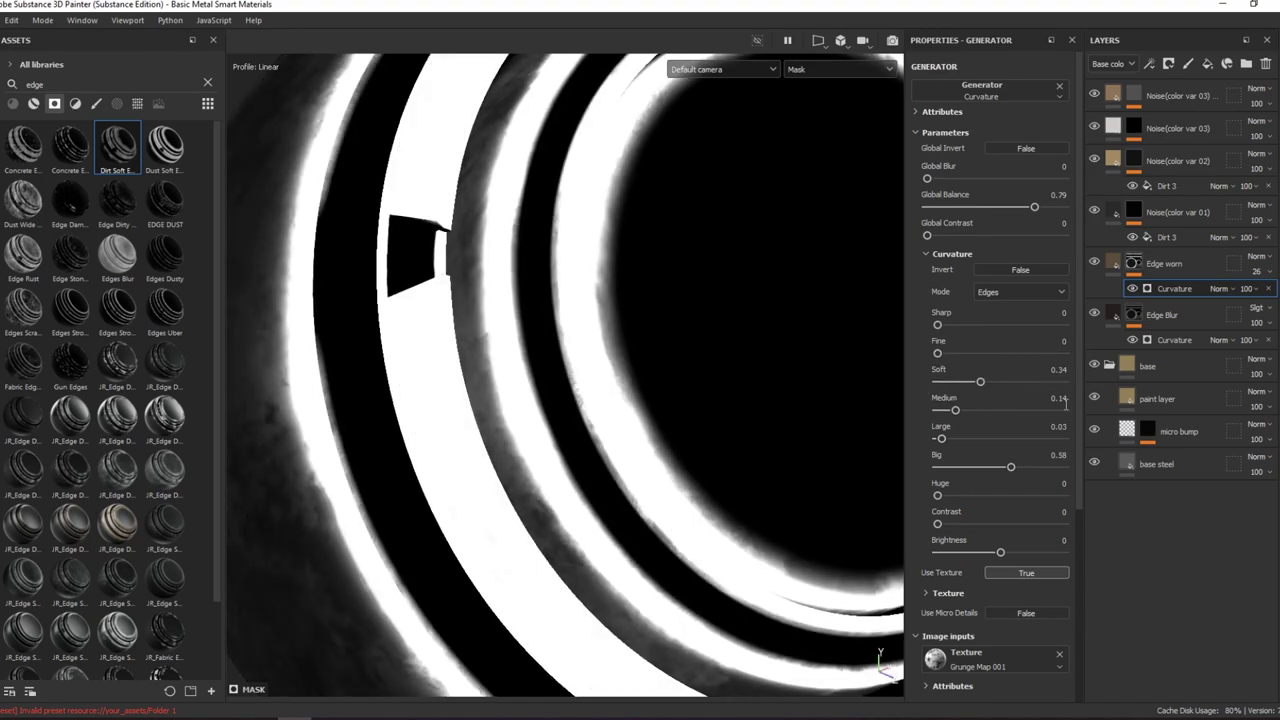
left_click_drag(1010, 474, 965, 467)
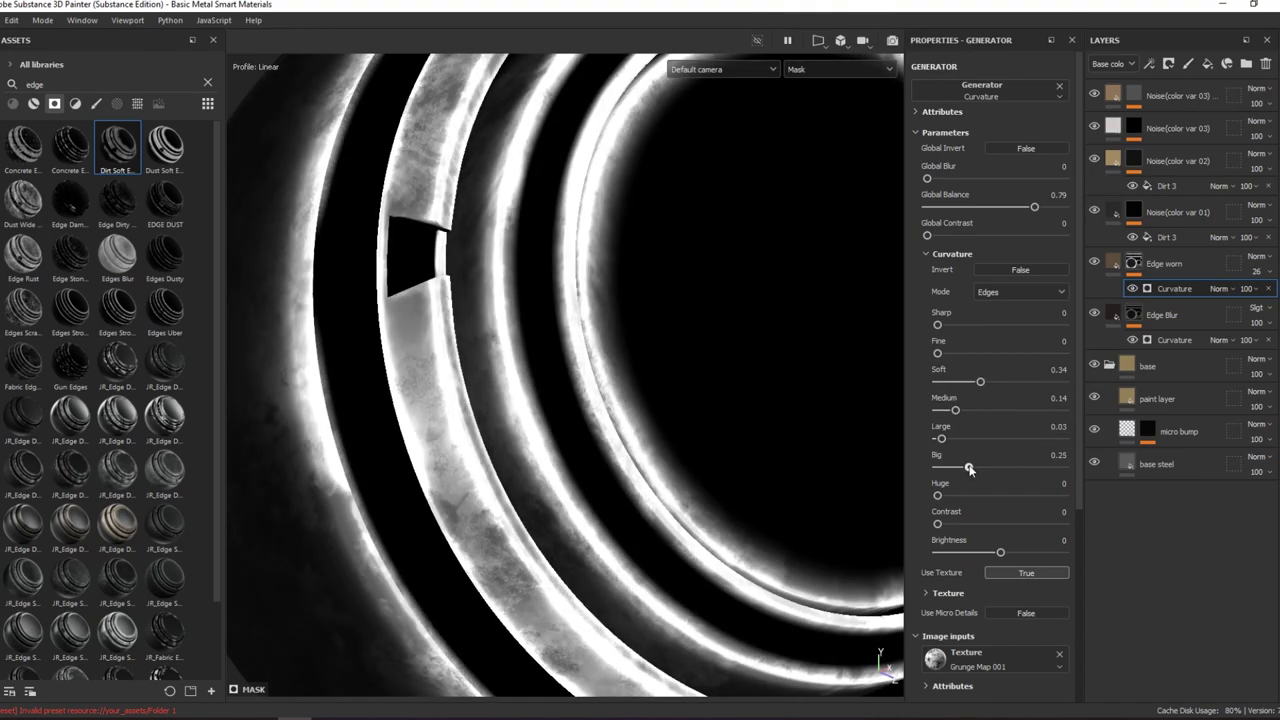
left_click(1246, 288)
left_click_drag(1262, 313, 1256, 314)
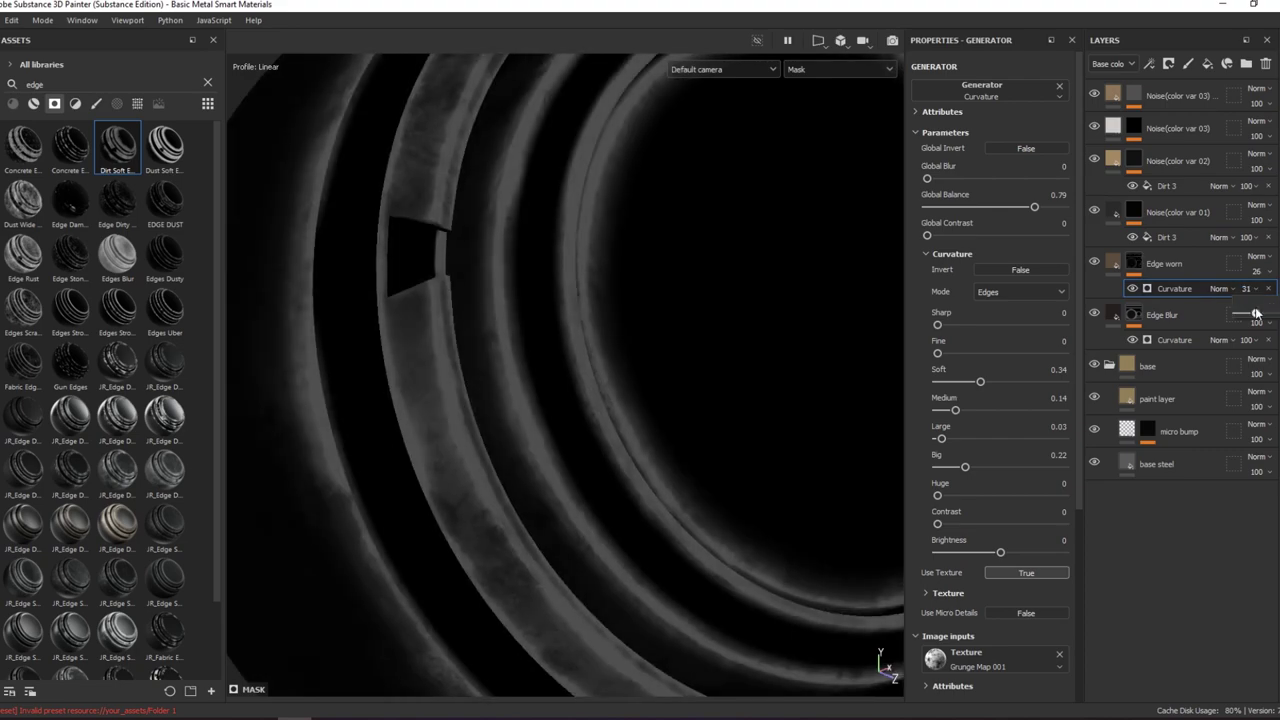
- Return to material view and toggle Edge worn to compare the sphere's rim
key("m")
scroll(634, 251, "down", 5)
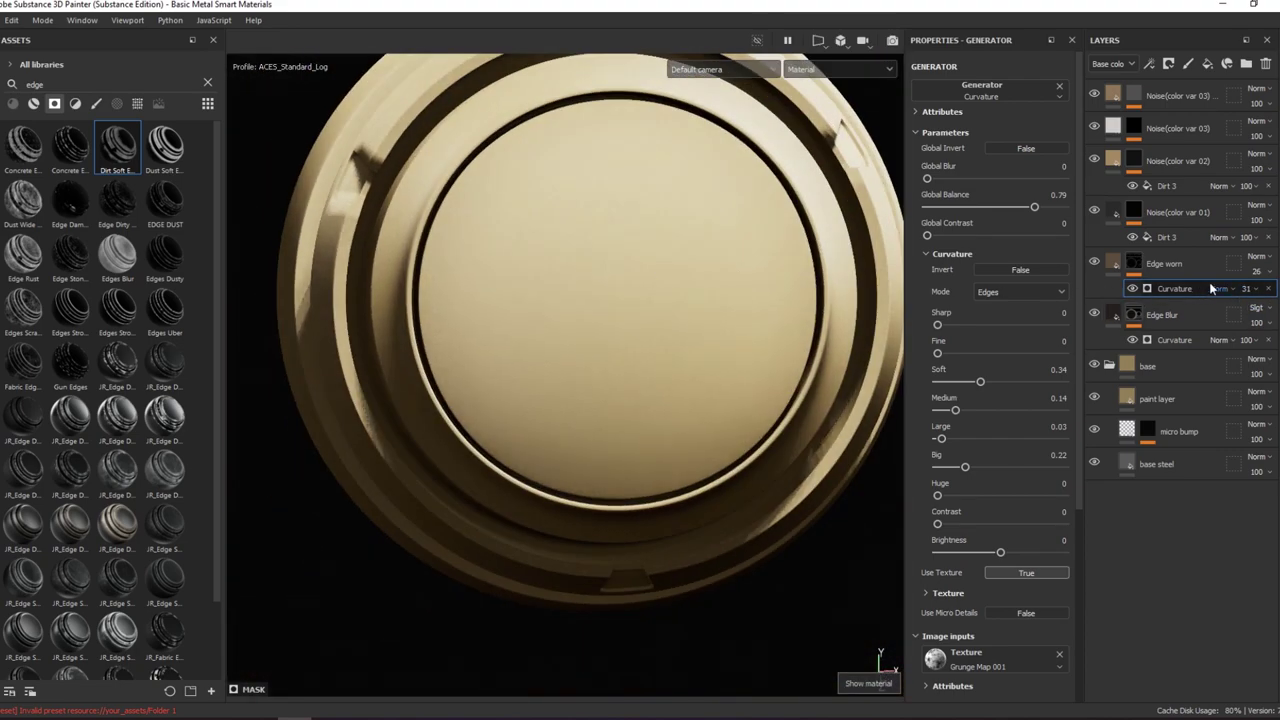
left_click_drag(560, 260, 372, 219, "alt")
scroll(372, 219, "up", 3)
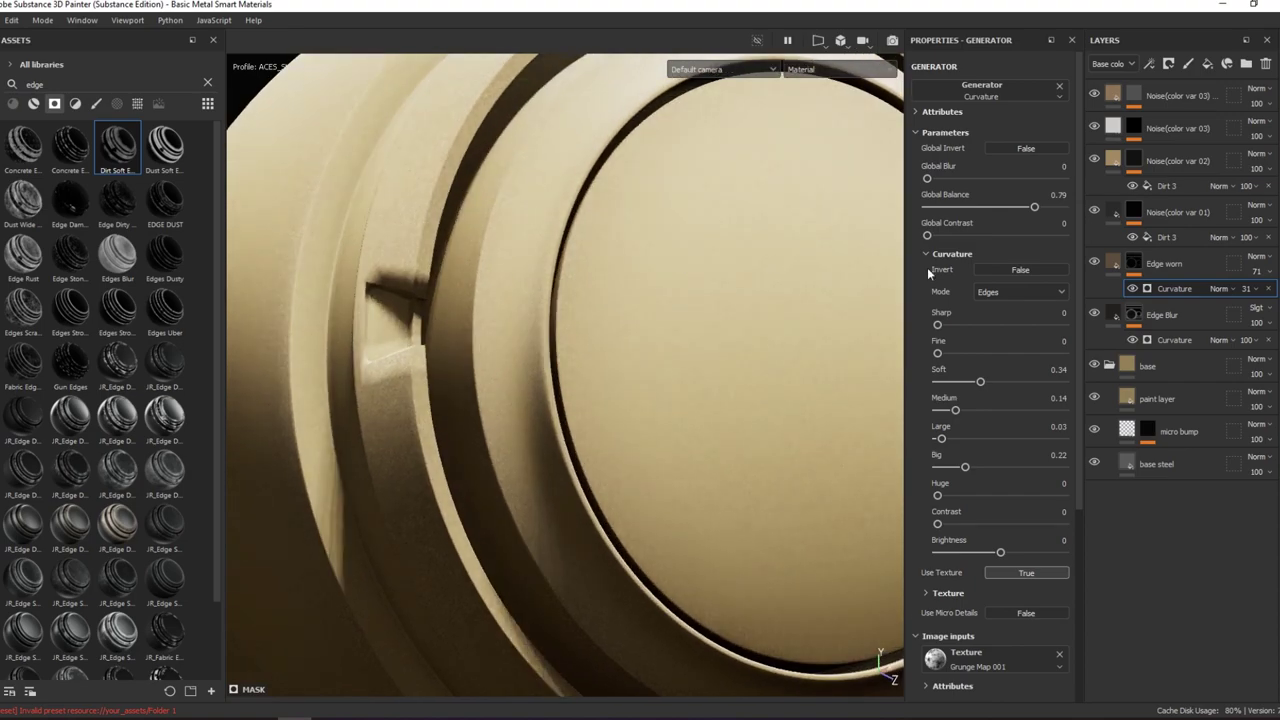
left_click(1095, 262)
- Delete the Edge worn Curvature generator and raise its roughness to about 0.79
key("Delete")
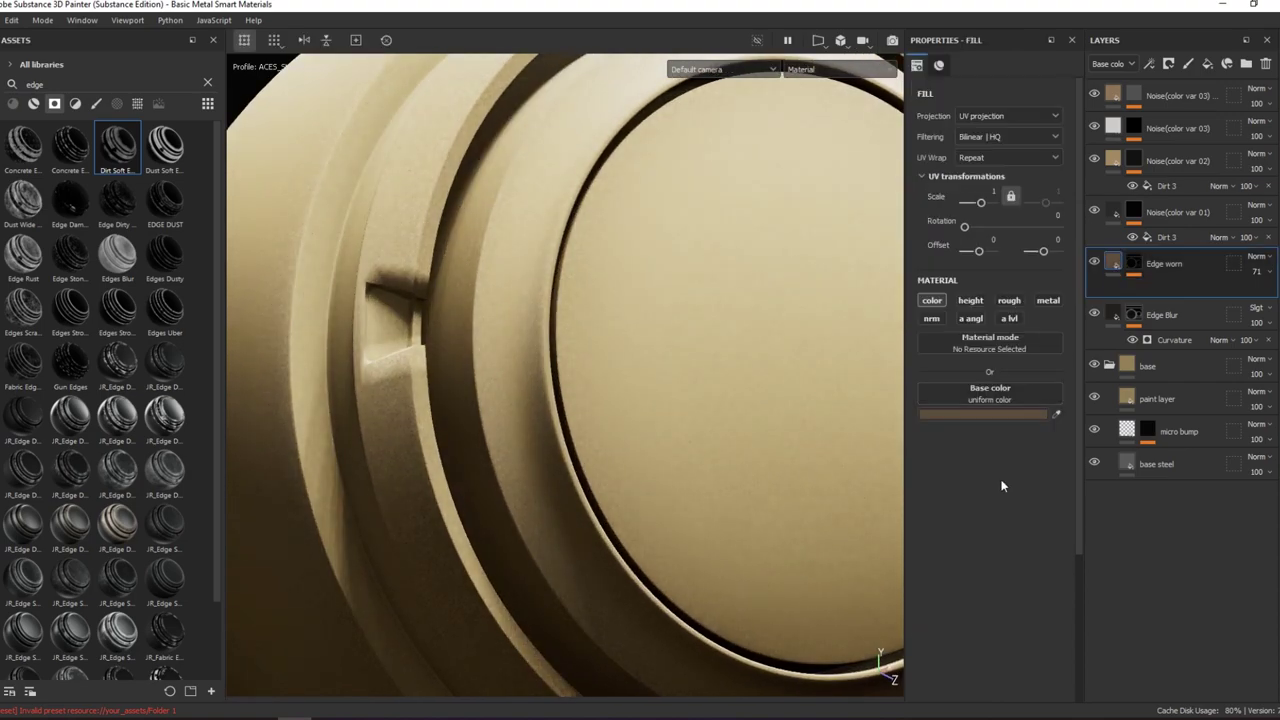
left_click(1018, 301)
key("c")
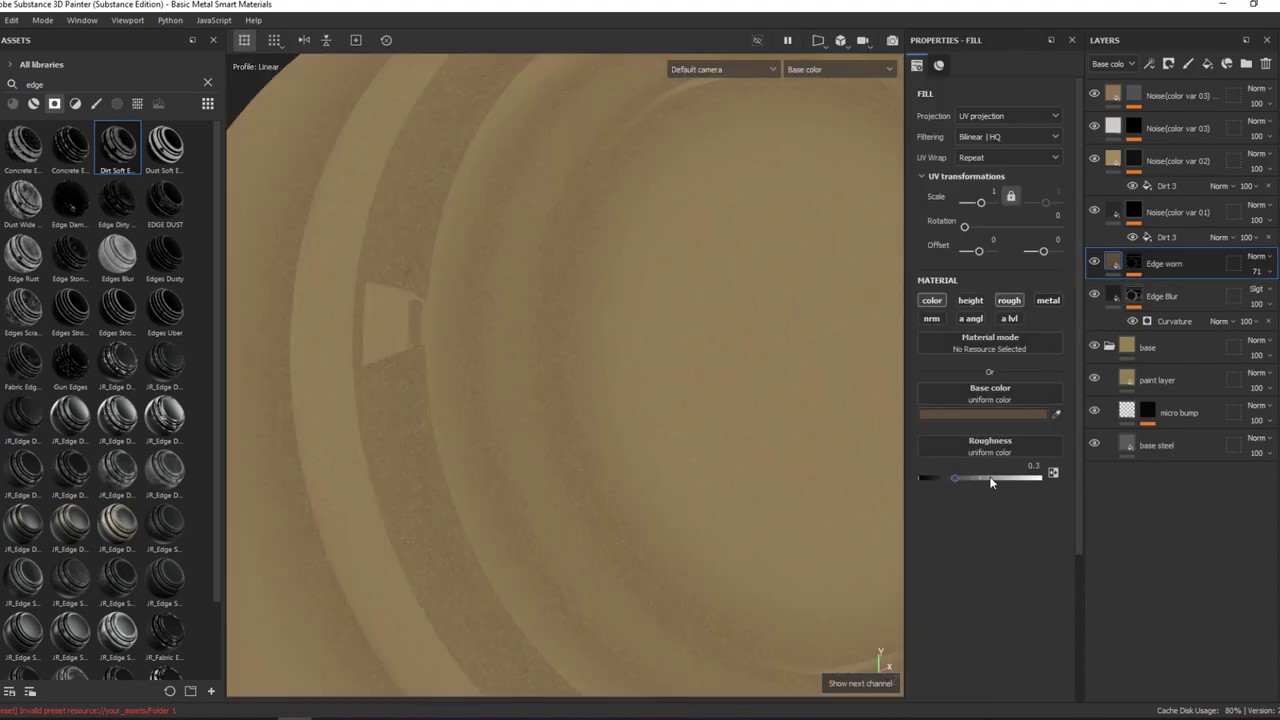
key("c")
key("c")
left_click(1024, 480)
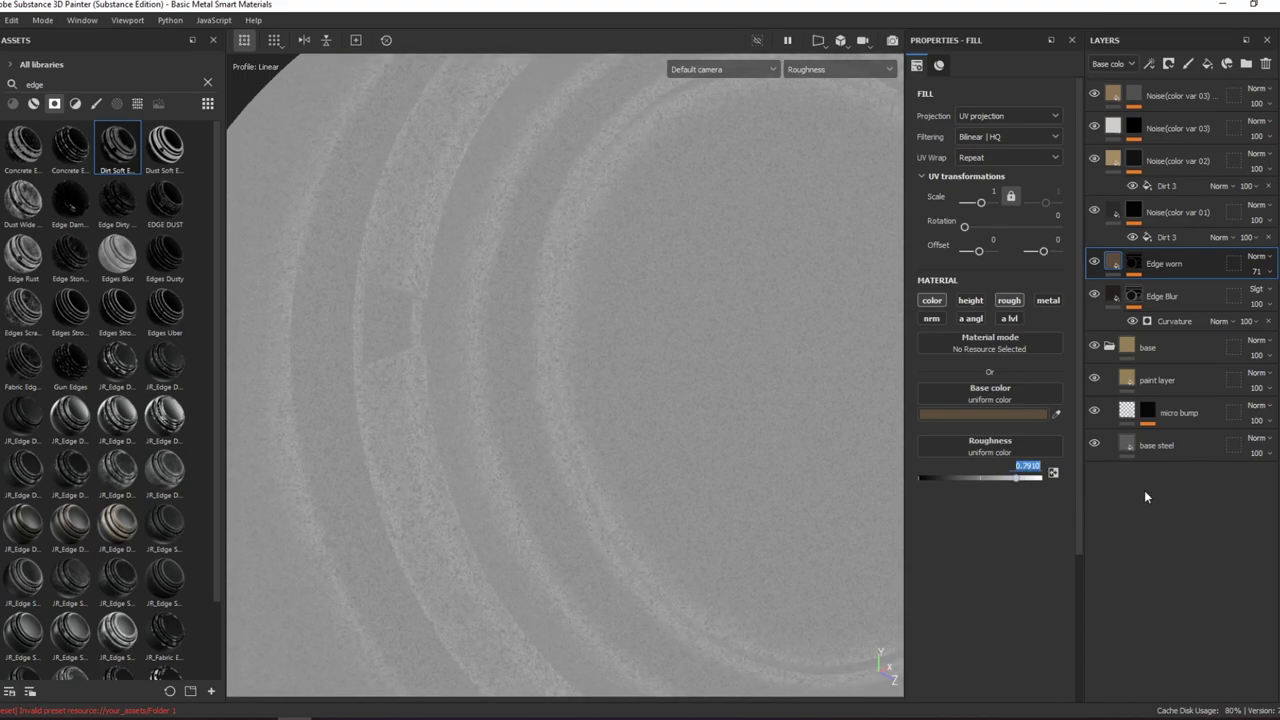
- Delete the curvature generator under Edge Blur and return to the material render
left_click(1160, 321)
key("Delete")
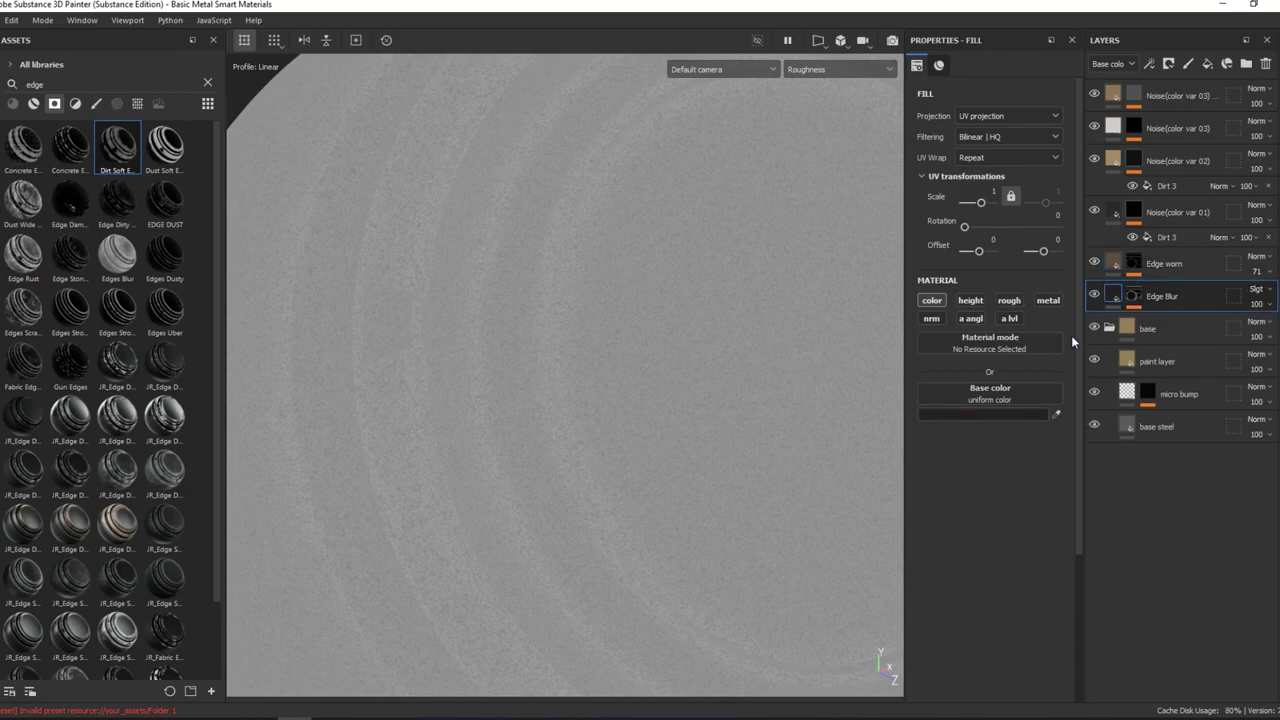
key("m")
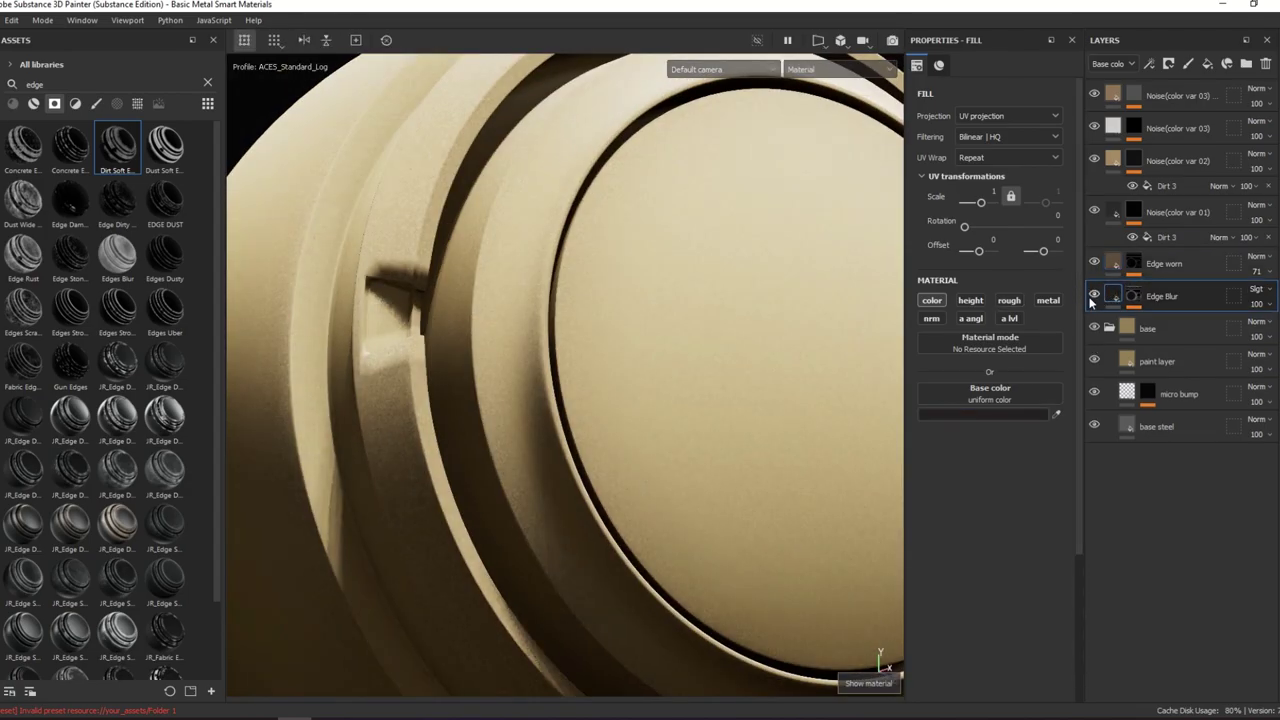
scroll(760, 251, "down", 2)
scroll(760, 251, "down", 3)
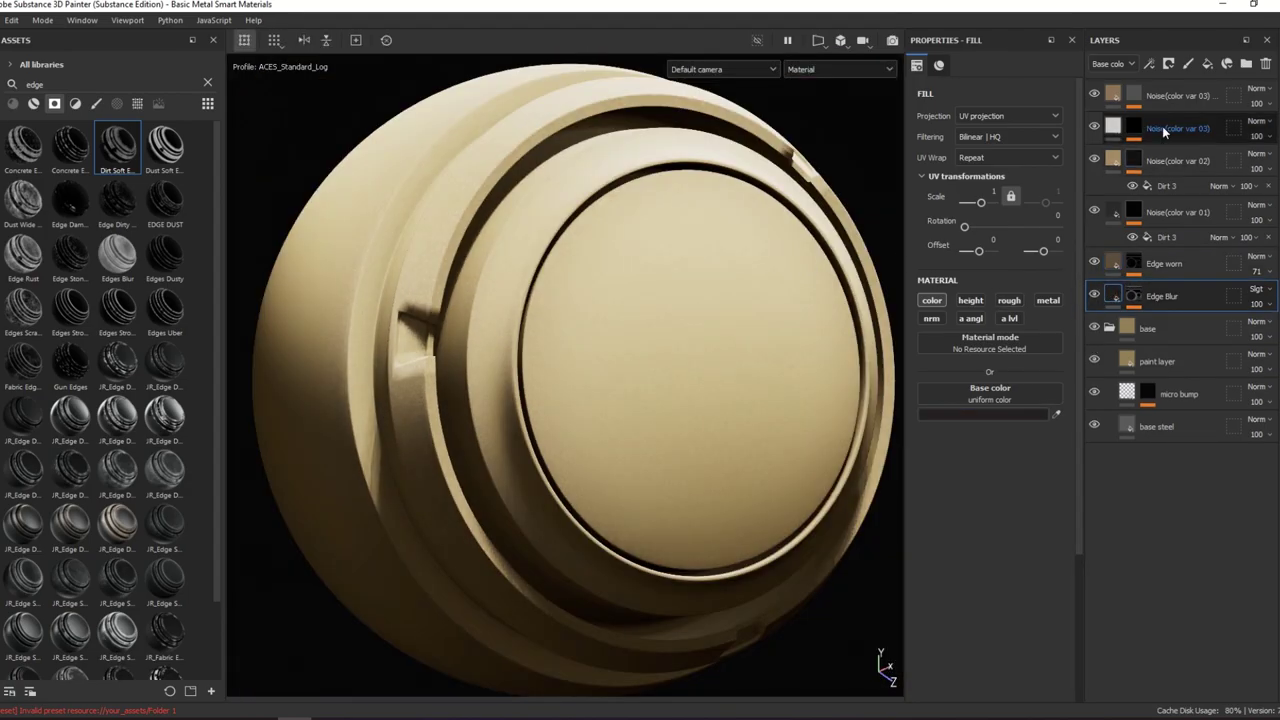
- Rename the copied top noise layer to Noise(color var 04)
double_click(1185, 96)
key("End")
key("BackSpace")
key("BackSpace")
key("BackSpace")
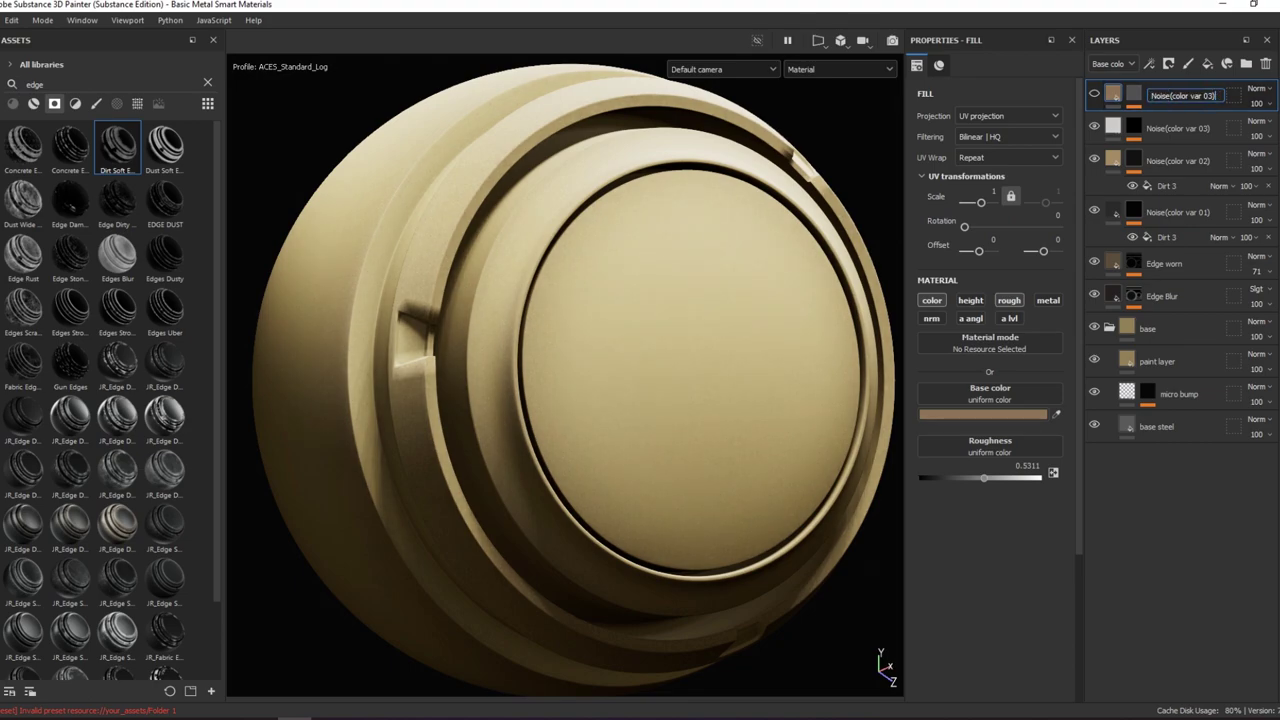
key("BackSpace")
key("BackSpace")
type("4)")
key("Return")
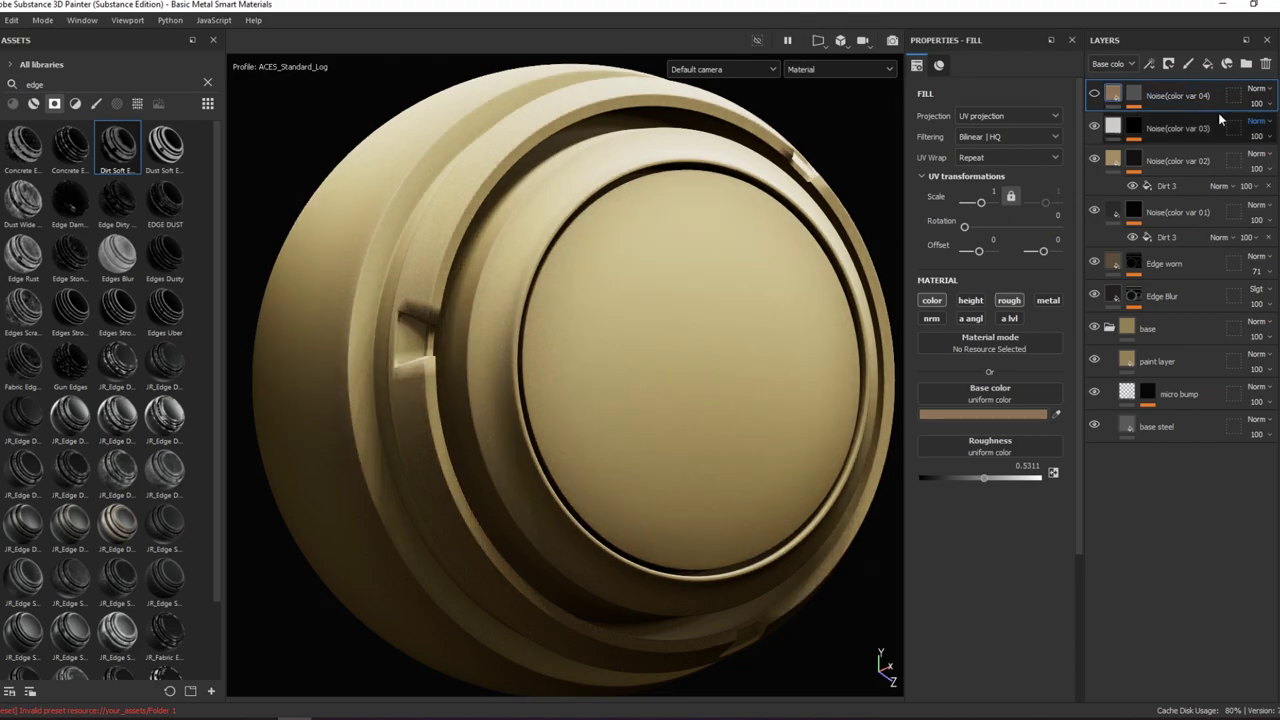
mouse_move(558, 281)
left_mouse_down("alt")
mouse_move(620, 286)
mouse_move(551, 271)
mouse_move(620, 218)
mouse_move(860, 170)
left_mouse_up("alt")
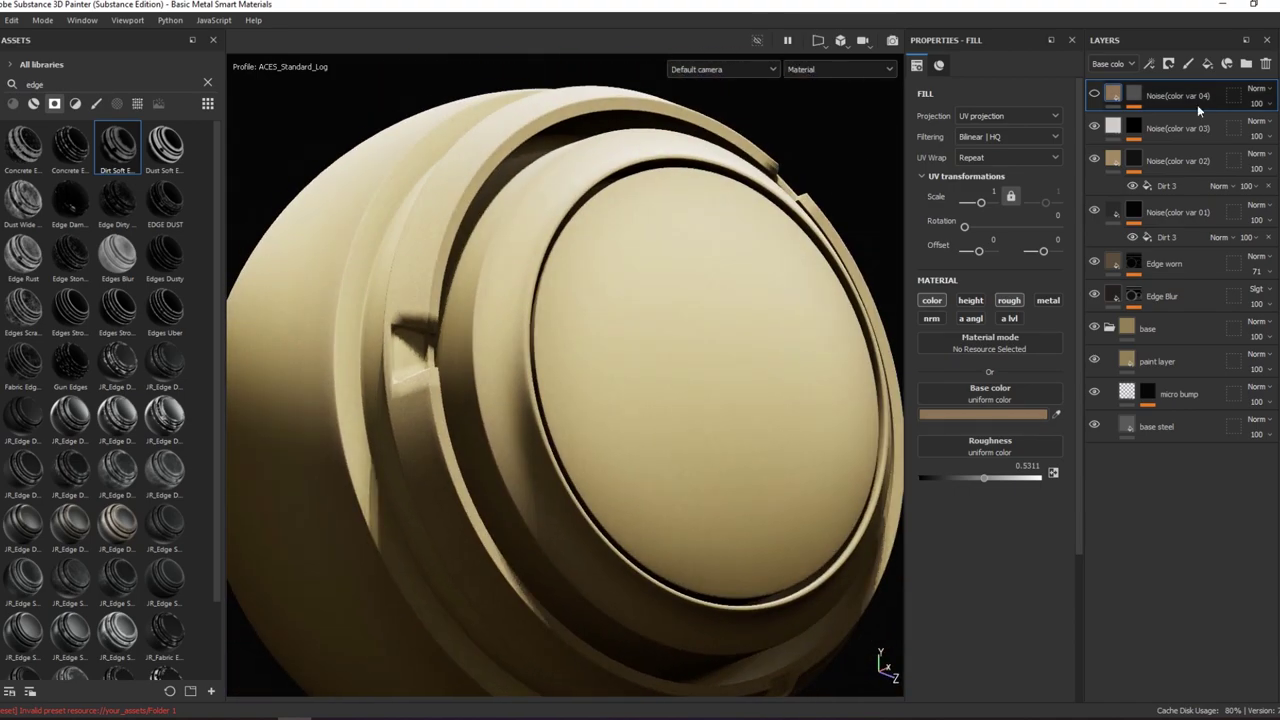
mouse_move(701, 331)
left_mouse_down("alt")
mouse_move(631, 400)
mouse_move(574, 277)
mouse_move(766, 260)
mouse_move(701, 278)
left_mouse_up("alt")
scroll(700, 278, "up", 3)
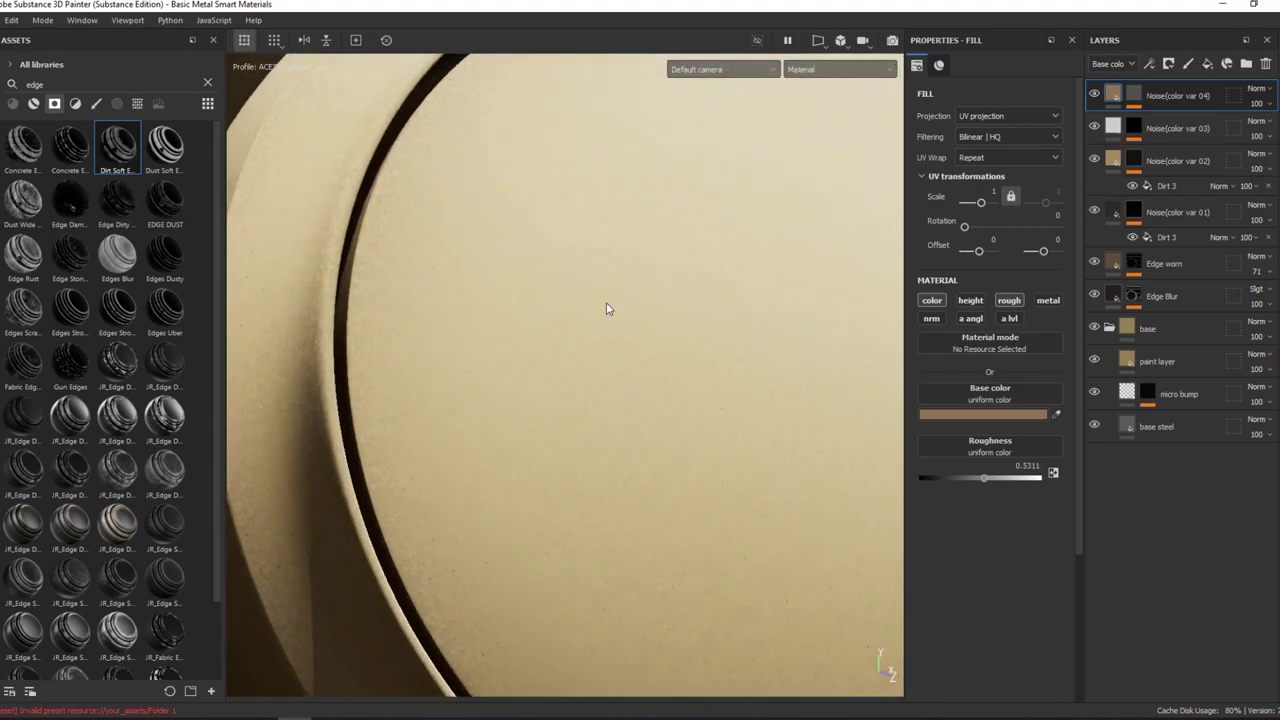
mouse_move(606, 306)
left_mouse_down("alt")
mouse_move(509, 320)
mouse_move(580, 323)
left_mouse_up("alt")
scroll(580, 323, "down", 3)
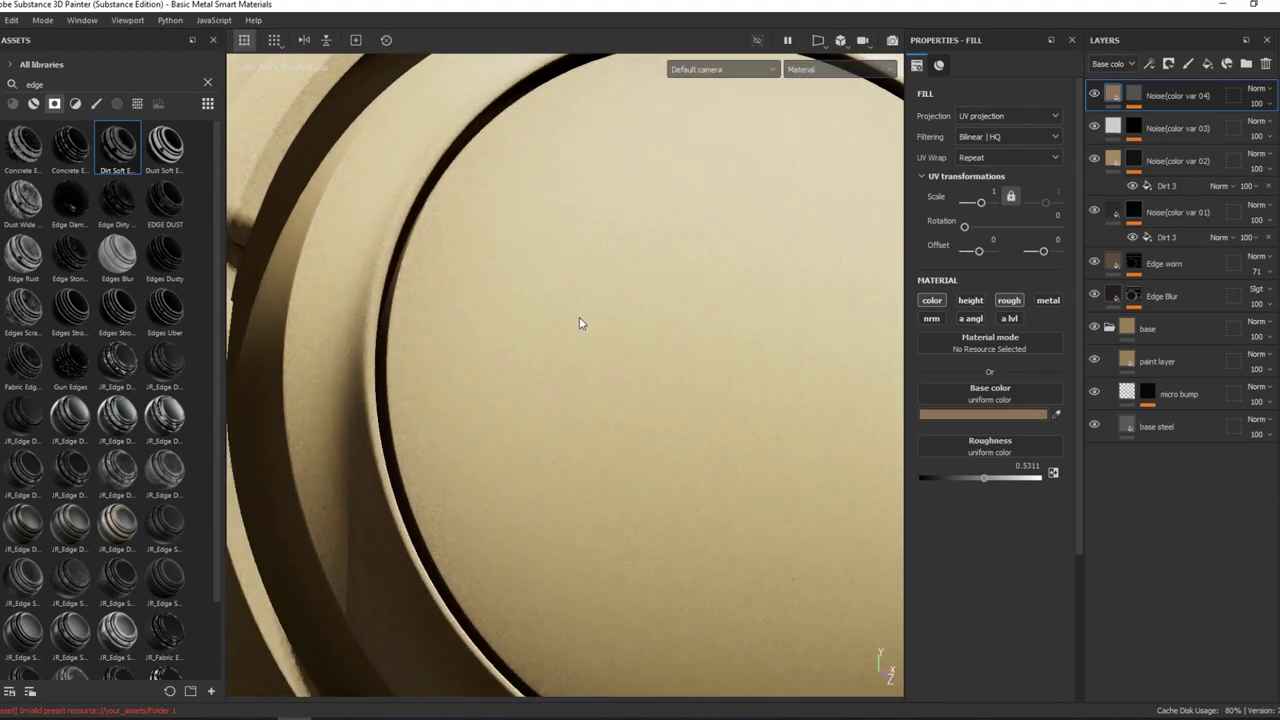
scroll(580, 323, "down", 3)
scroll(580, 323, "down", 3)
- Add a new fill layer on top named Edge Steel
left_click(1210, 63)
type("Edge Steel")
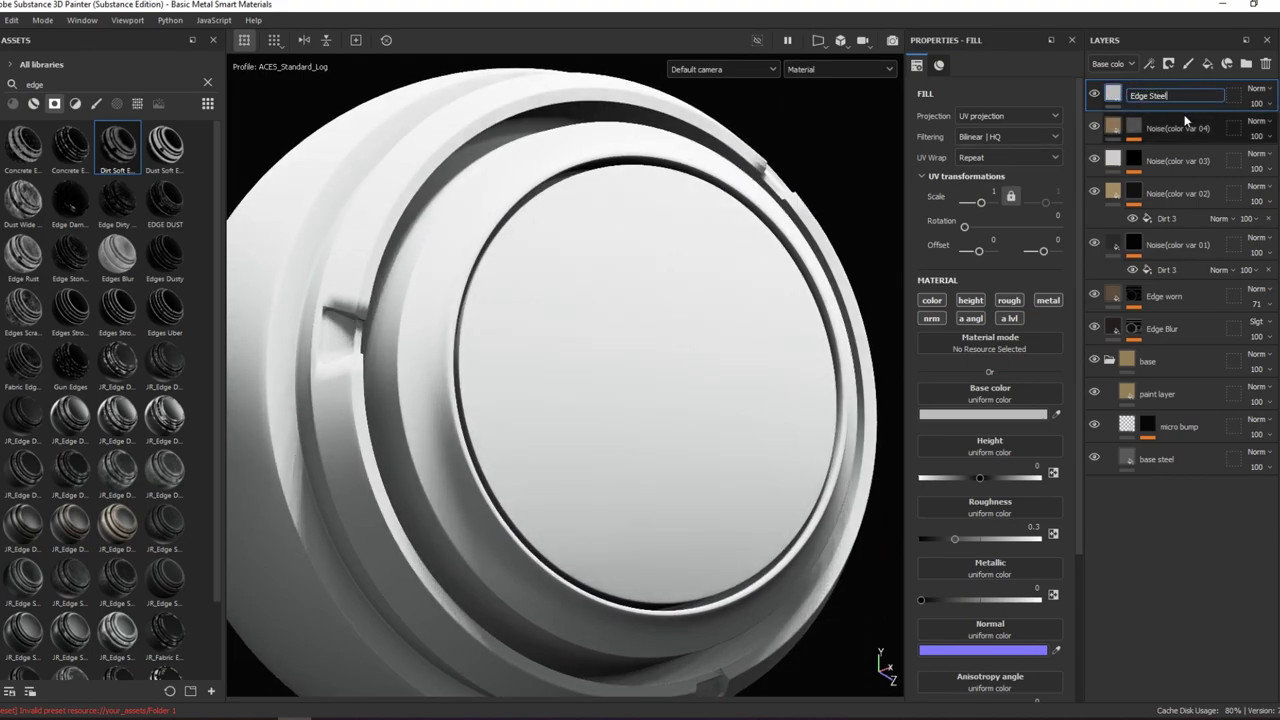
key("Return")
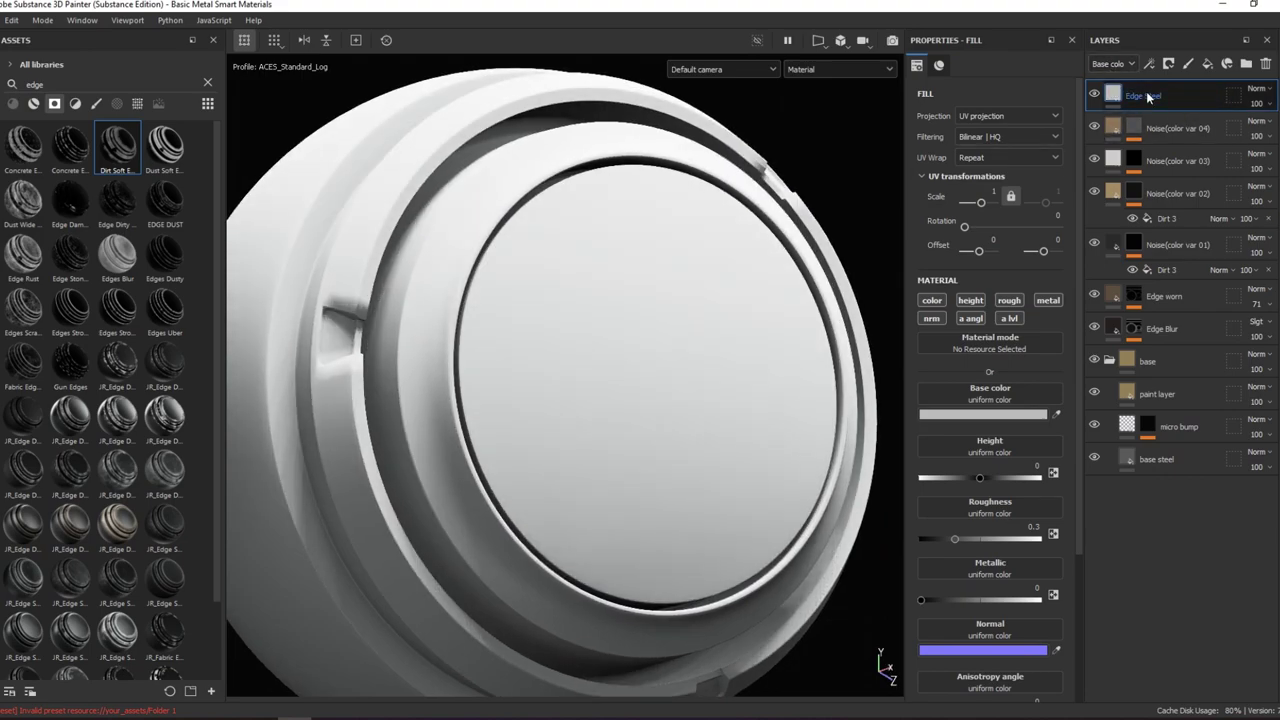
right_click(1165, 95)
left_click(33, 103)
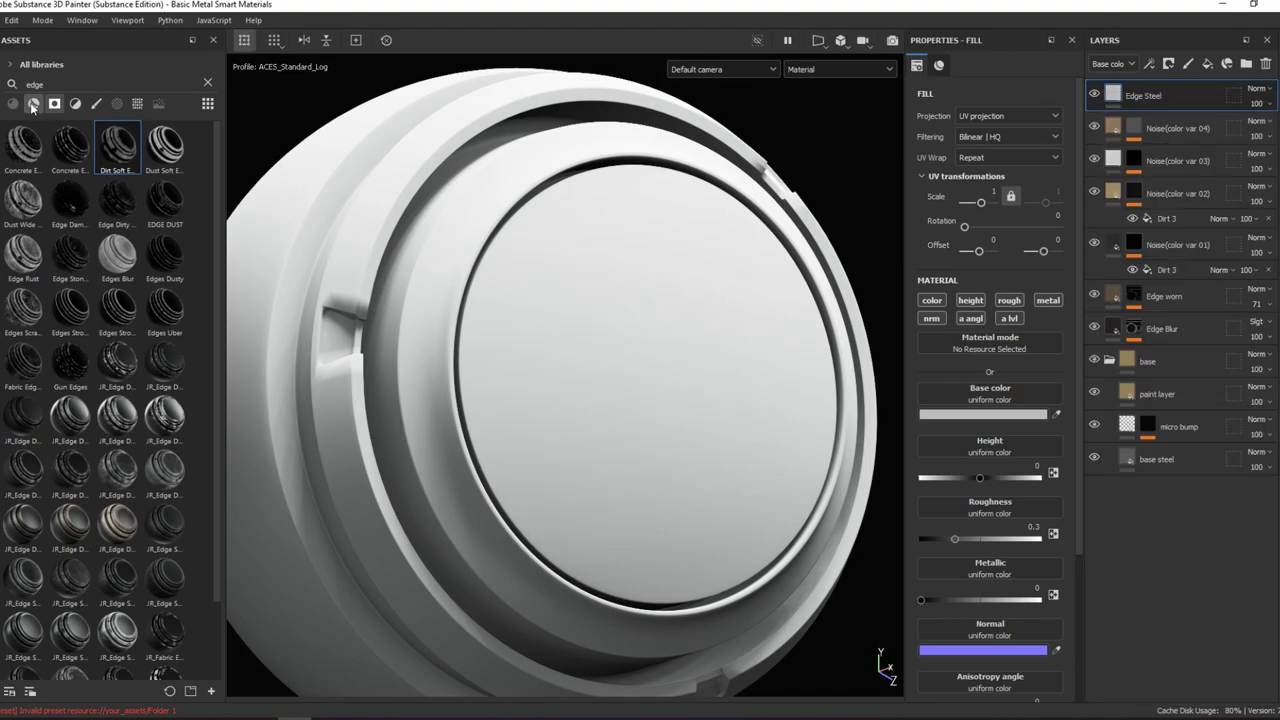
- Filter assets to materials, search 'steel', and apply Steel Rough to Edge Steel
left_click(61, 84)
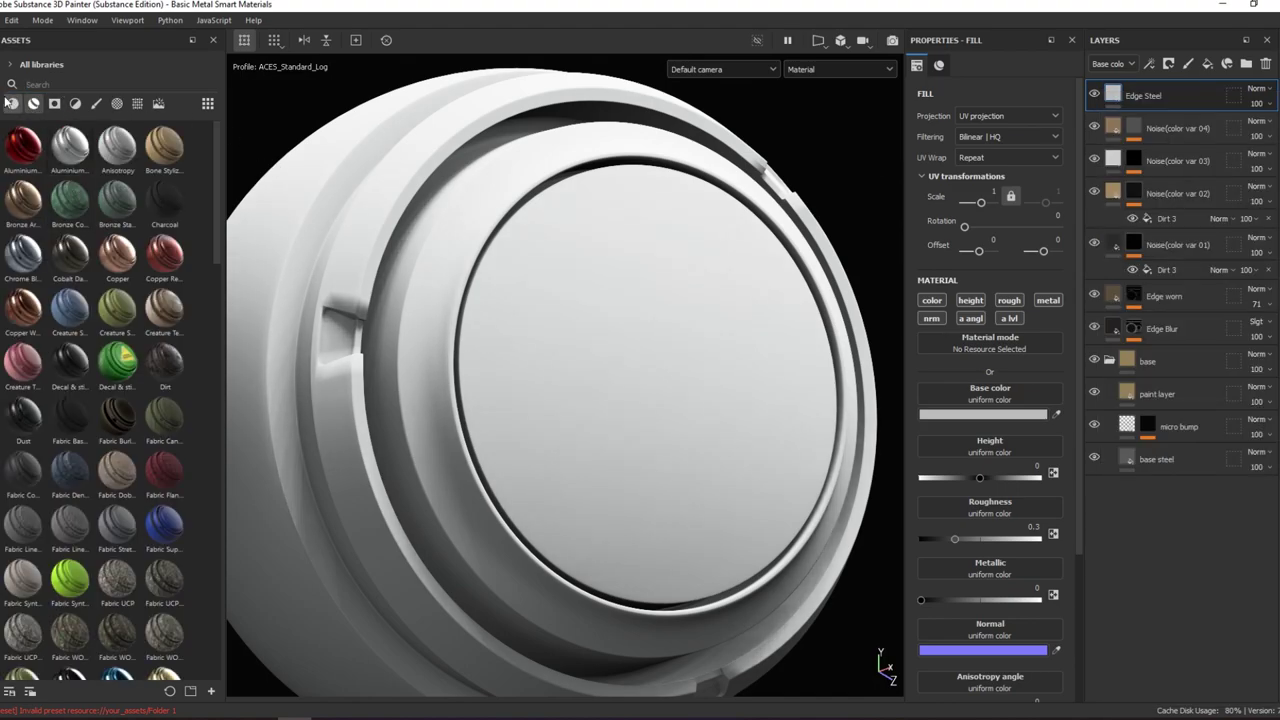
type("steel")
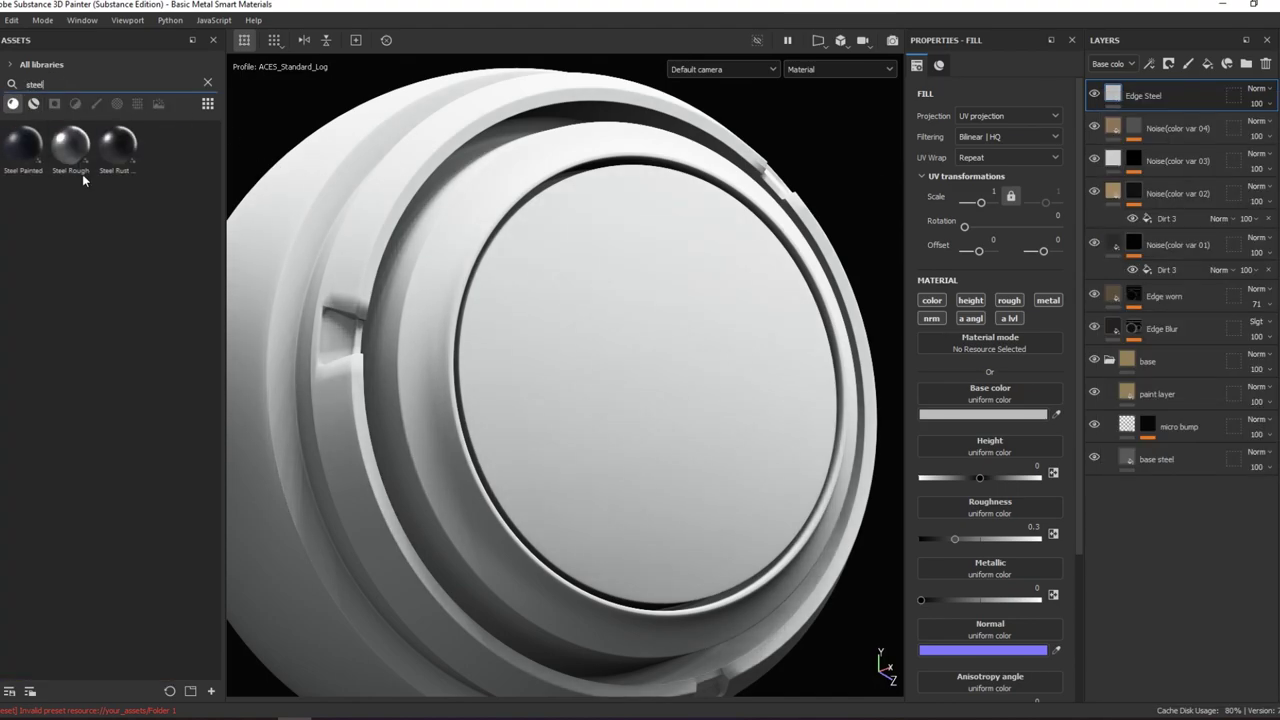
mouse_move(84, 175)
left_mouse_down()
mouse_move(996, 388)
mouse_move(1000, 348)
left_mouse_up()
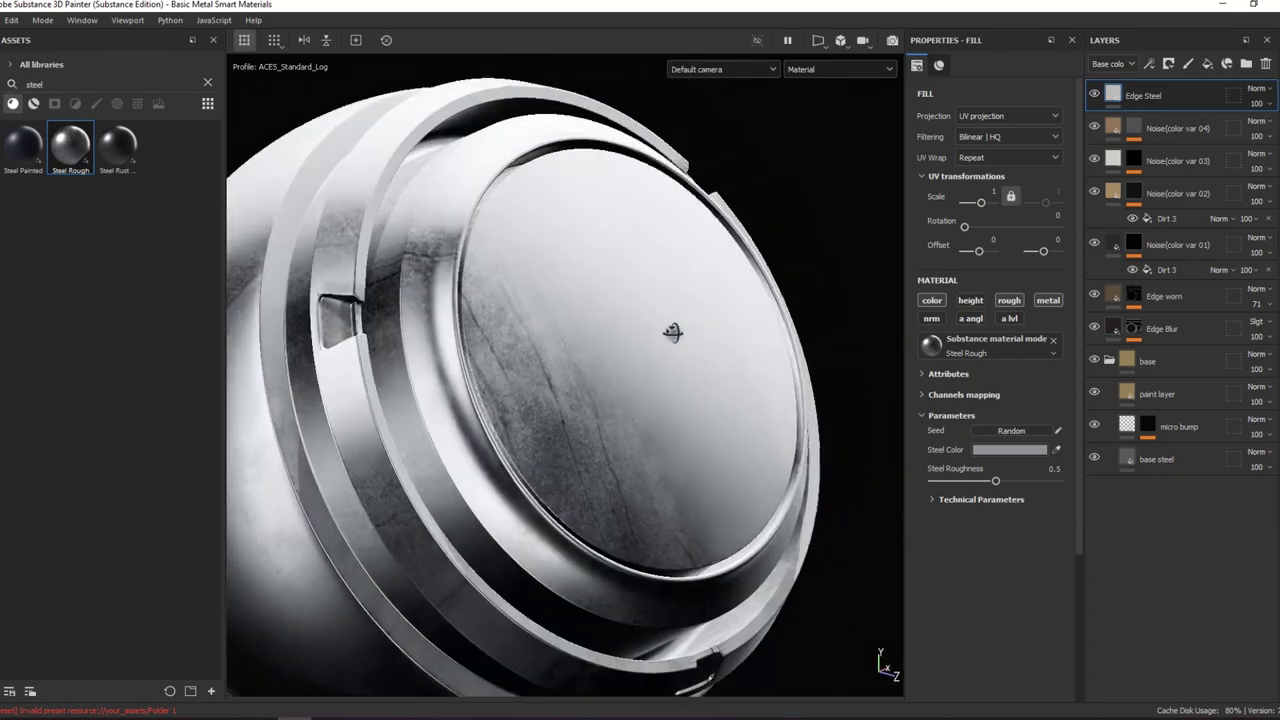
left_click_drag(593, 323, 805, 336, "alt")
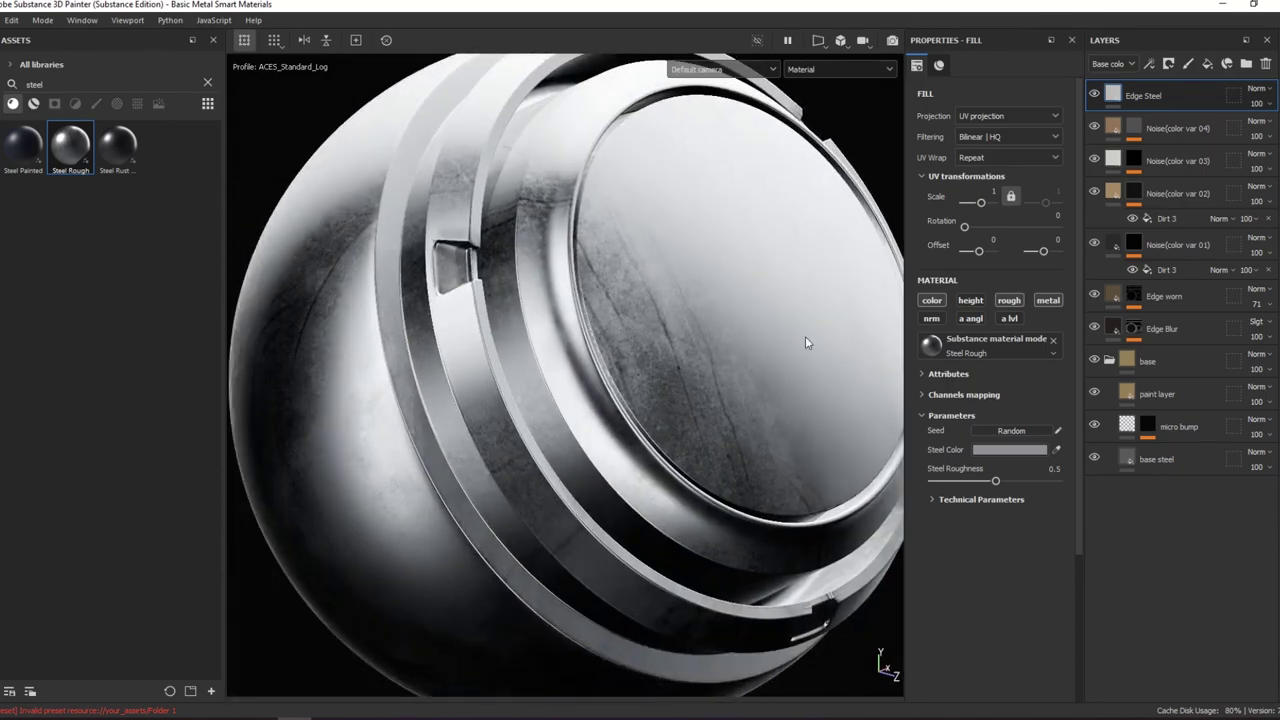
right_click_drag(644, 314, 573, 347, "alt")
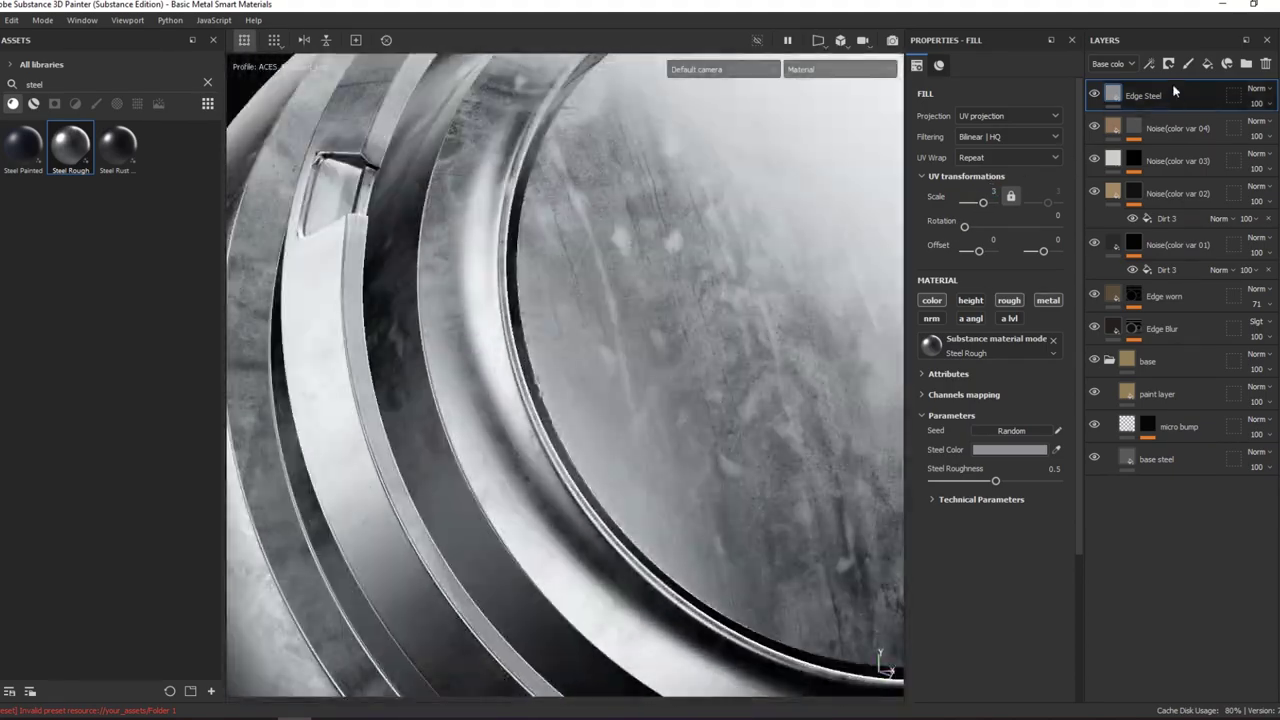
- Give Edge Steel a black mask with a Curvature generator
right_click(1167, 110)
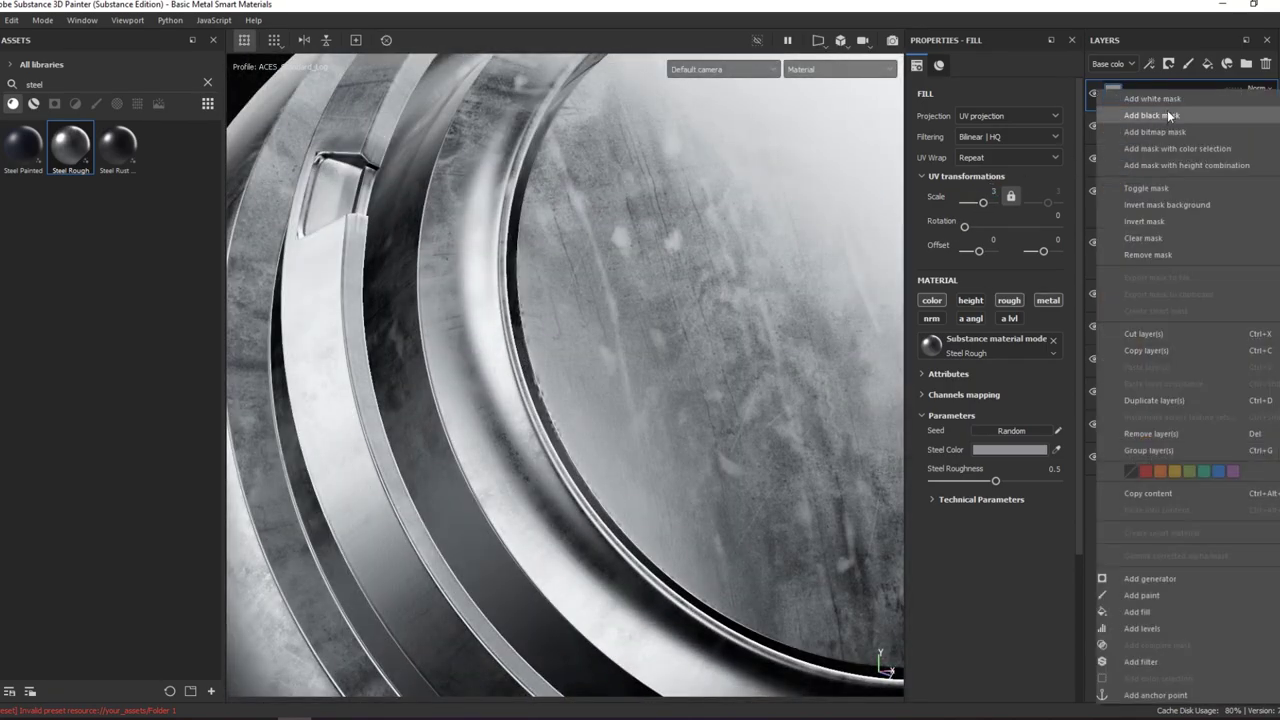
left_click(1167, 113)
right_click(1167, 113)
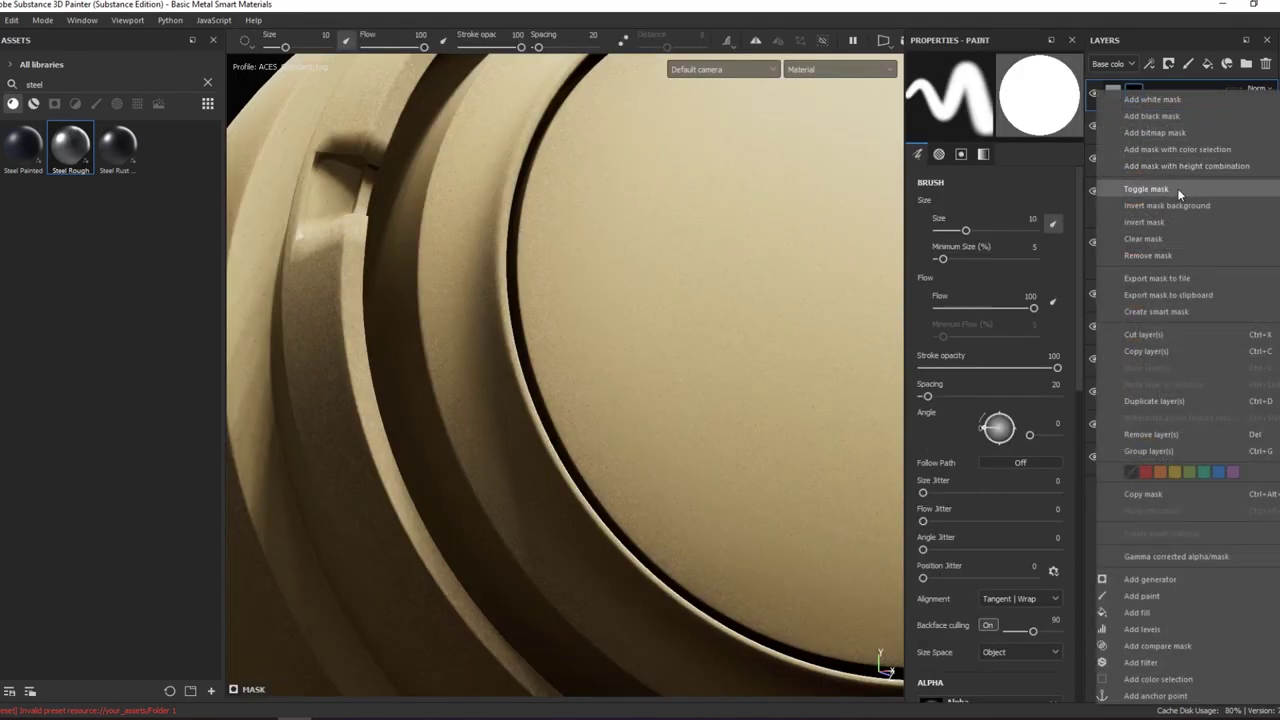
left_click(1150, 579)
left_click(1020, 91)
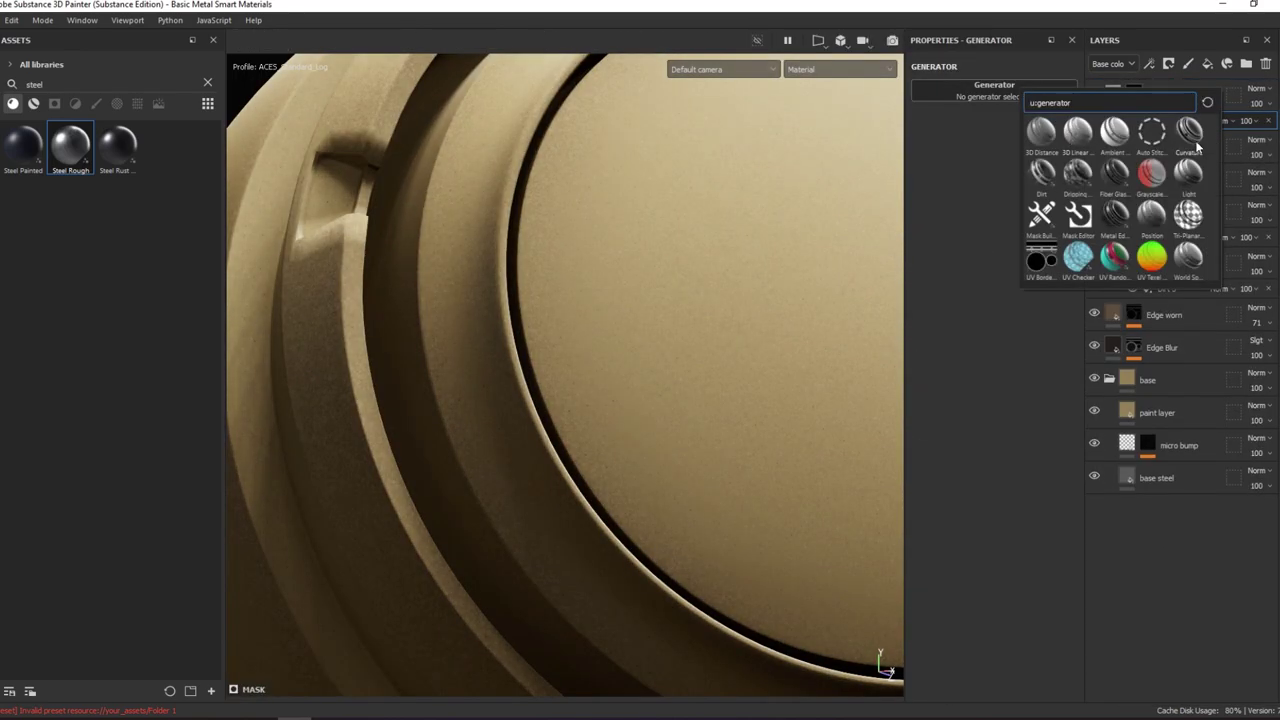
- Set the curvature to global balance 0.11, Sharp 0, Fine 0.1, Soft 0.62
mouse_move(983, 203)
left_mouse_down()
mouse_move(929, 208)
mouse_move(930, 180)
left_mouse_up()
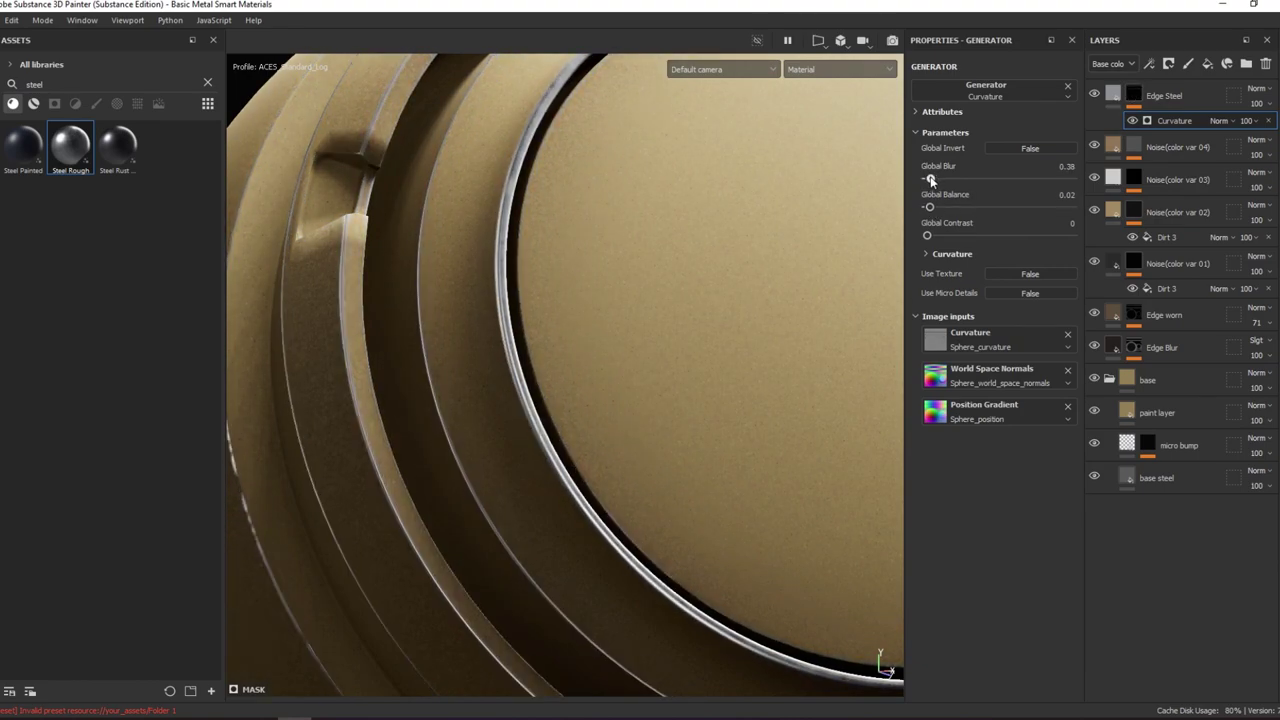
left_click(942, 208)
left_click(950, 256)
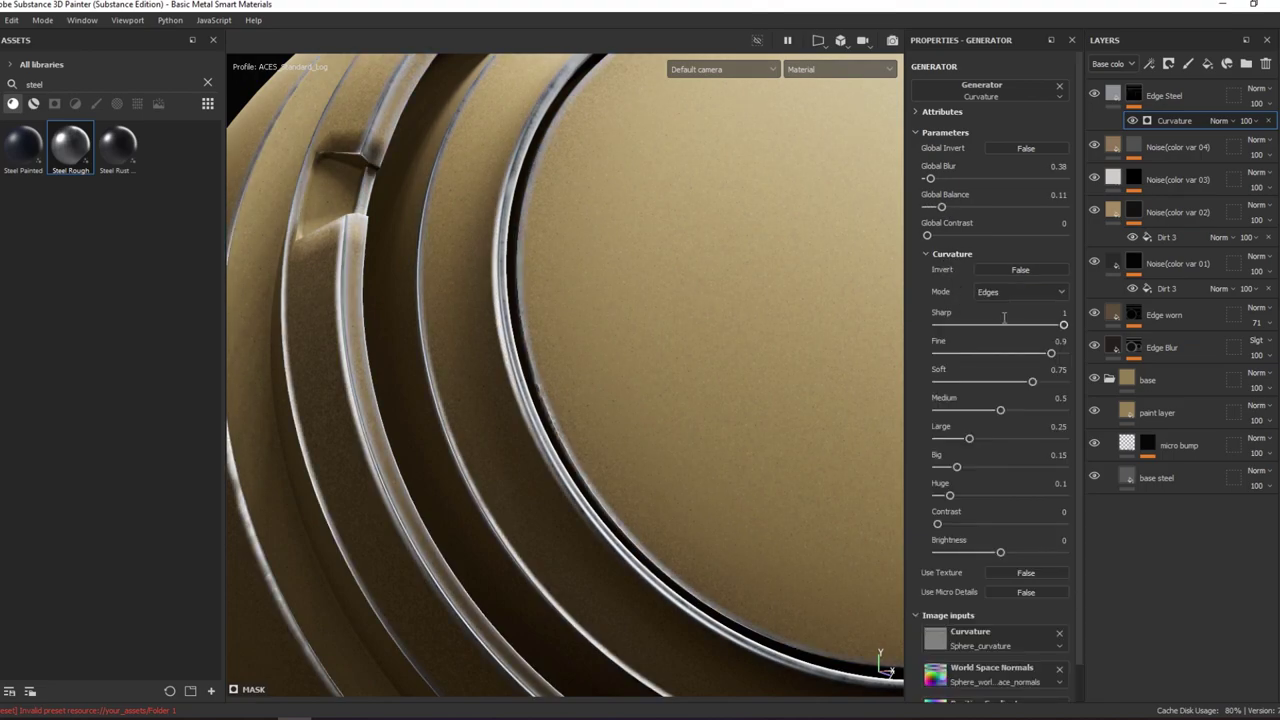
left_click_drag(972, 324, 937, 324)
left_click_drag(1051, 353, 949, 353)
left_click_drag(1032, 381, 1011, 386)
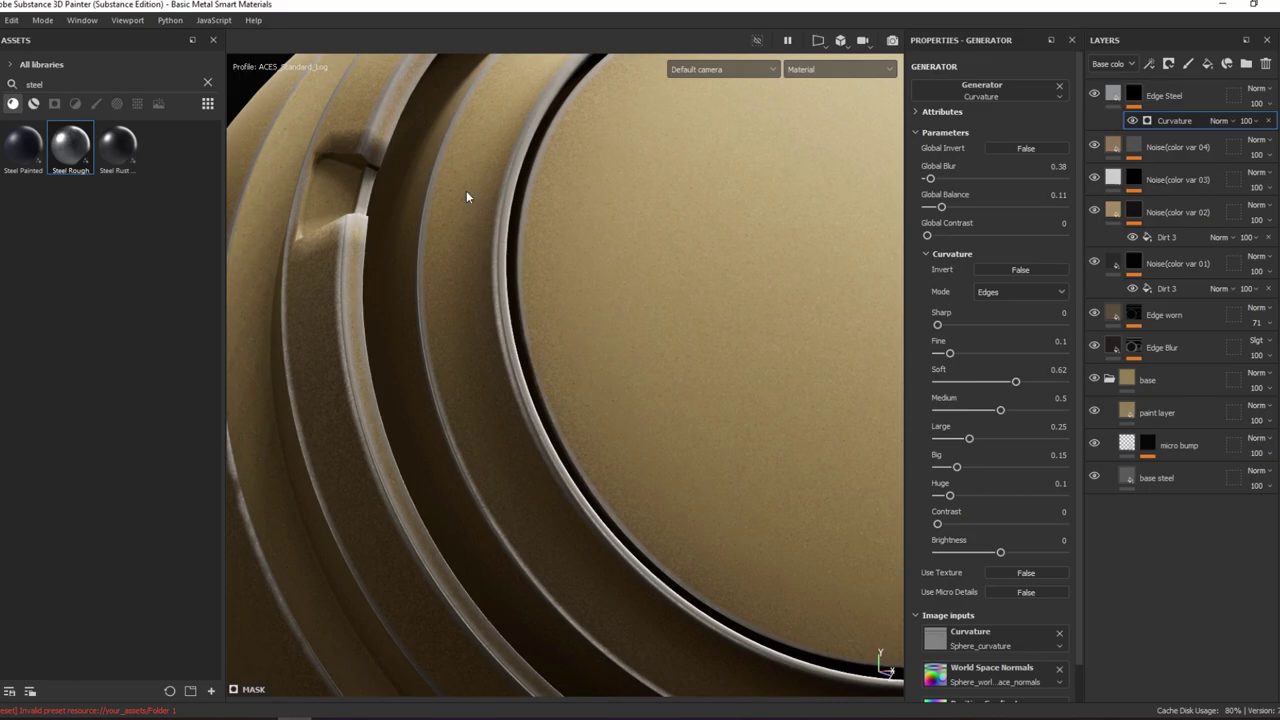
- Lower the curvature effect's opacity to about 51 and check the result in material view
mouse_move(466, 196)
left_mouse_down("alt")
mouse_move(808, 114)
mouse_move(769, 183)
mouse_move(631, 172)
left_mouse_up("alt")
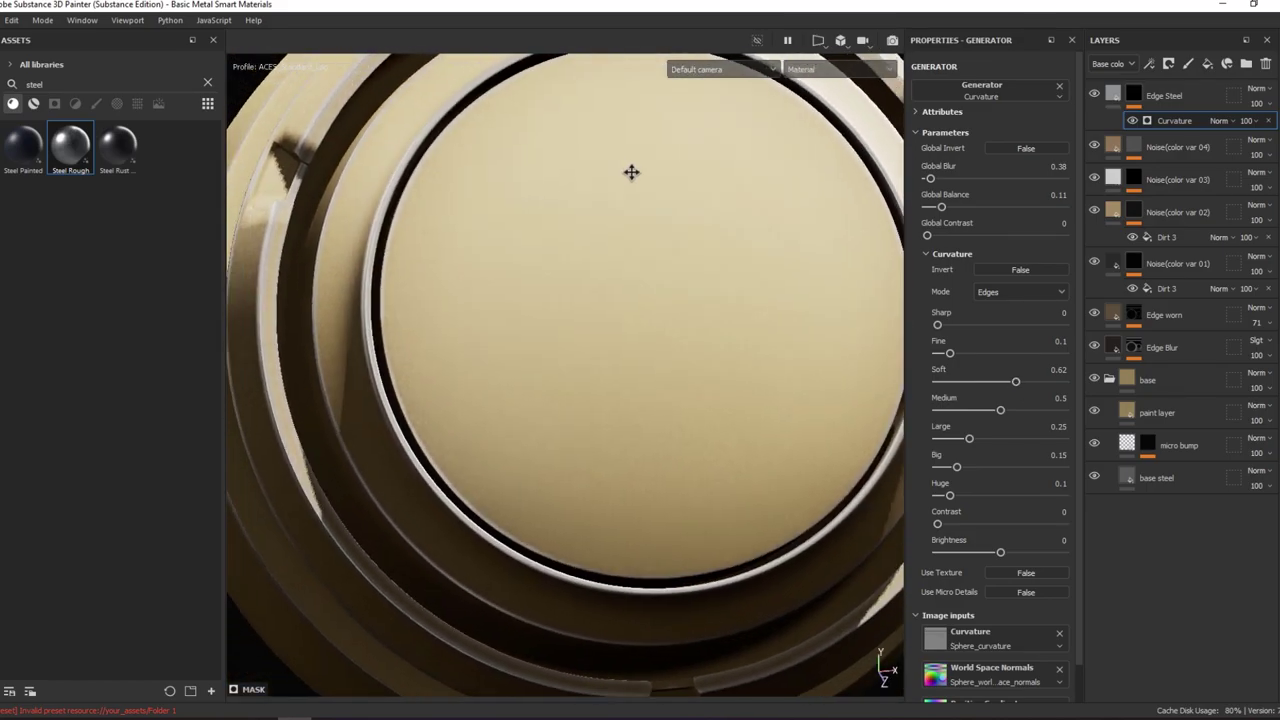
key("c")
left_click(1249, 121)
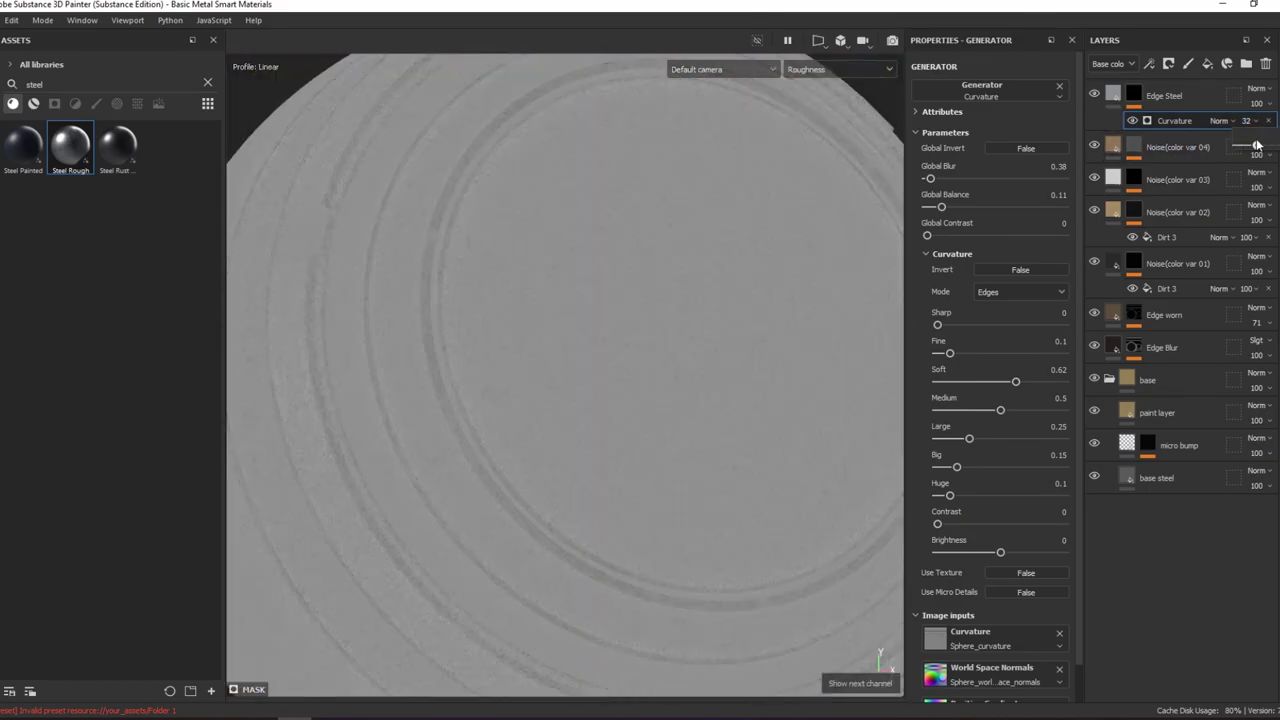
left_click_drag(1252, 147, 1270, 147)
key("m")
left_click_drag(780, 240, 680, 255, "alt")
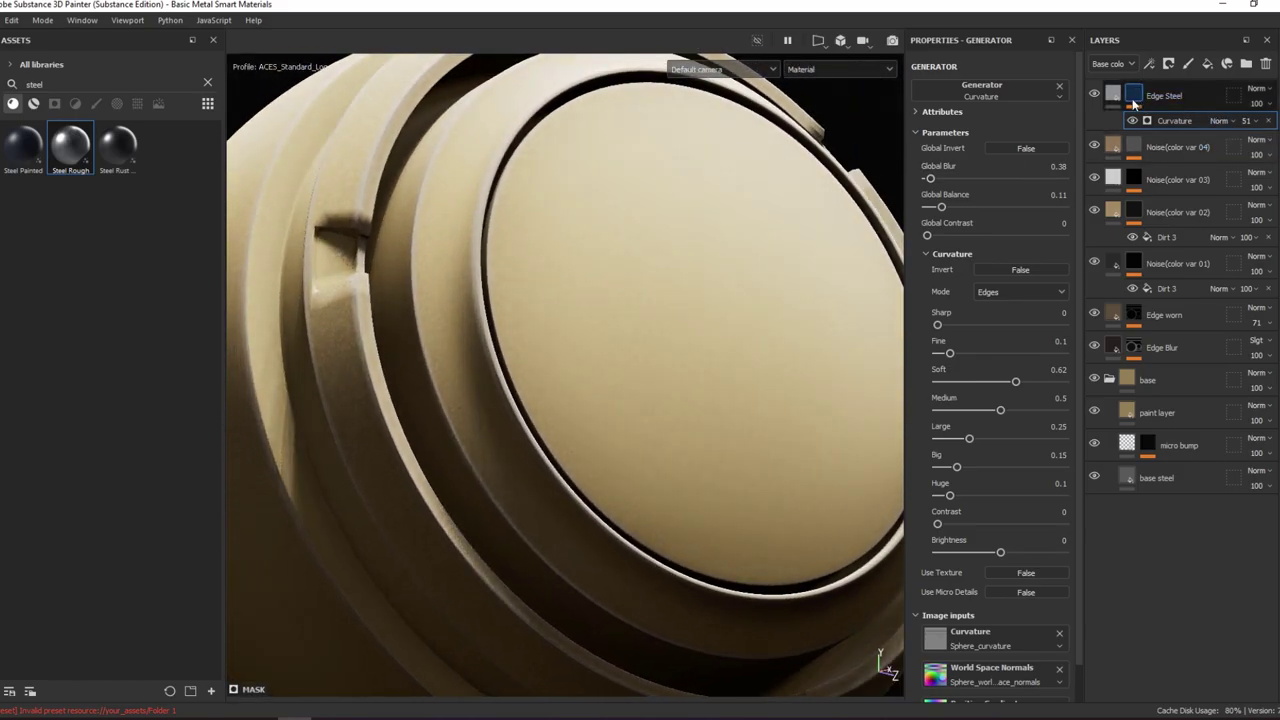
- Add a Metal Edge Wear generator to the Edge Steel mask, blended with Linear dodge
right_click(1133, 104)
left_click(1193, 288)
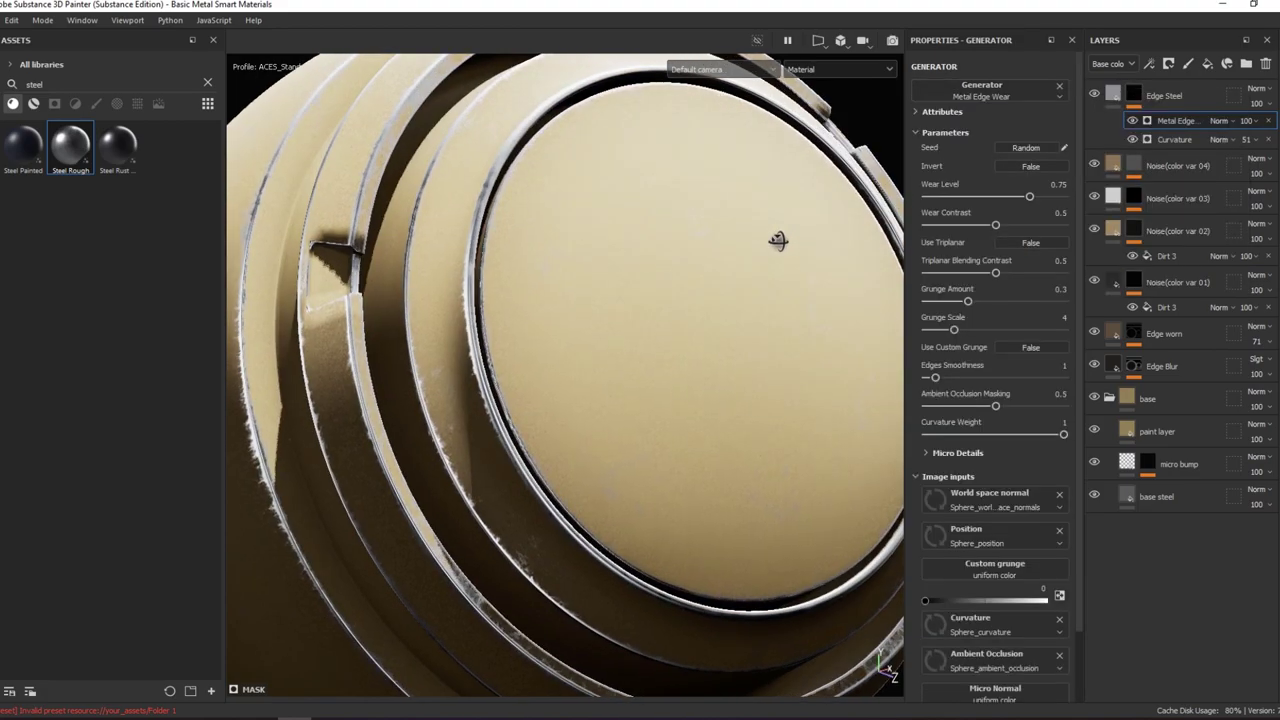
left_click_drag(766, 240, 843, 183, "alt")
key("c")
left_click(1133, 95, "alt")
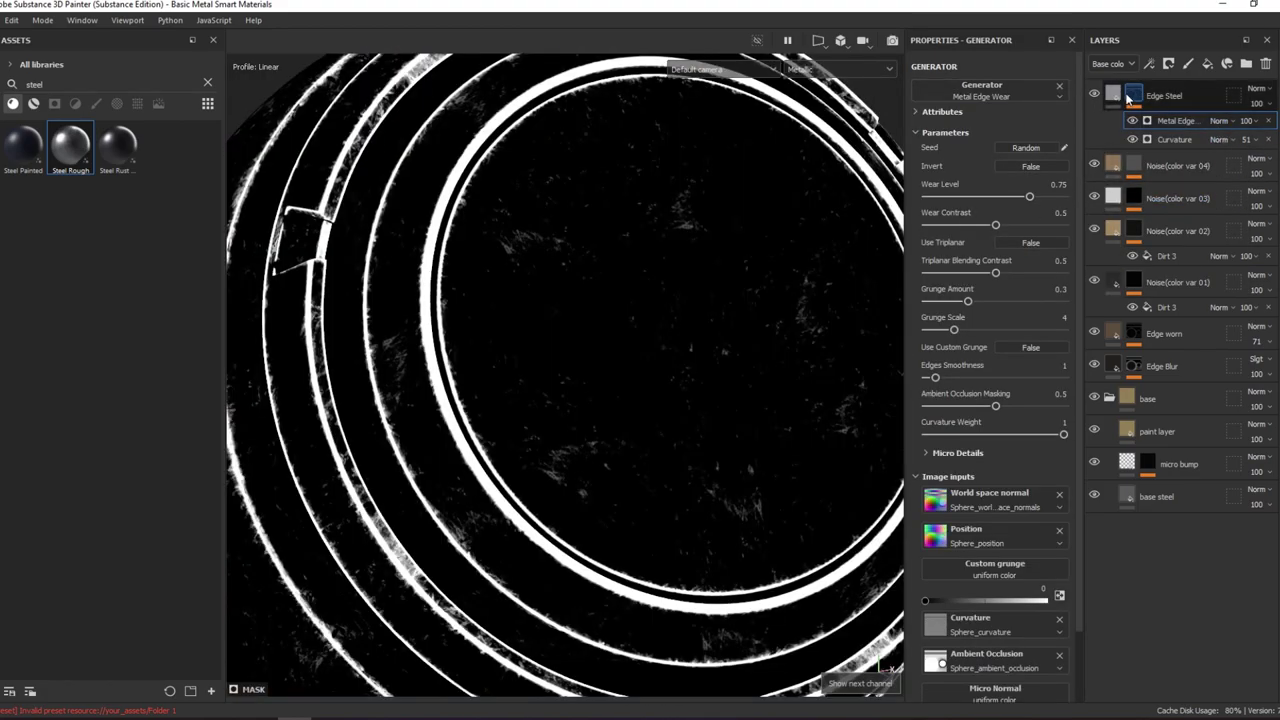
left_click(1220, 120)
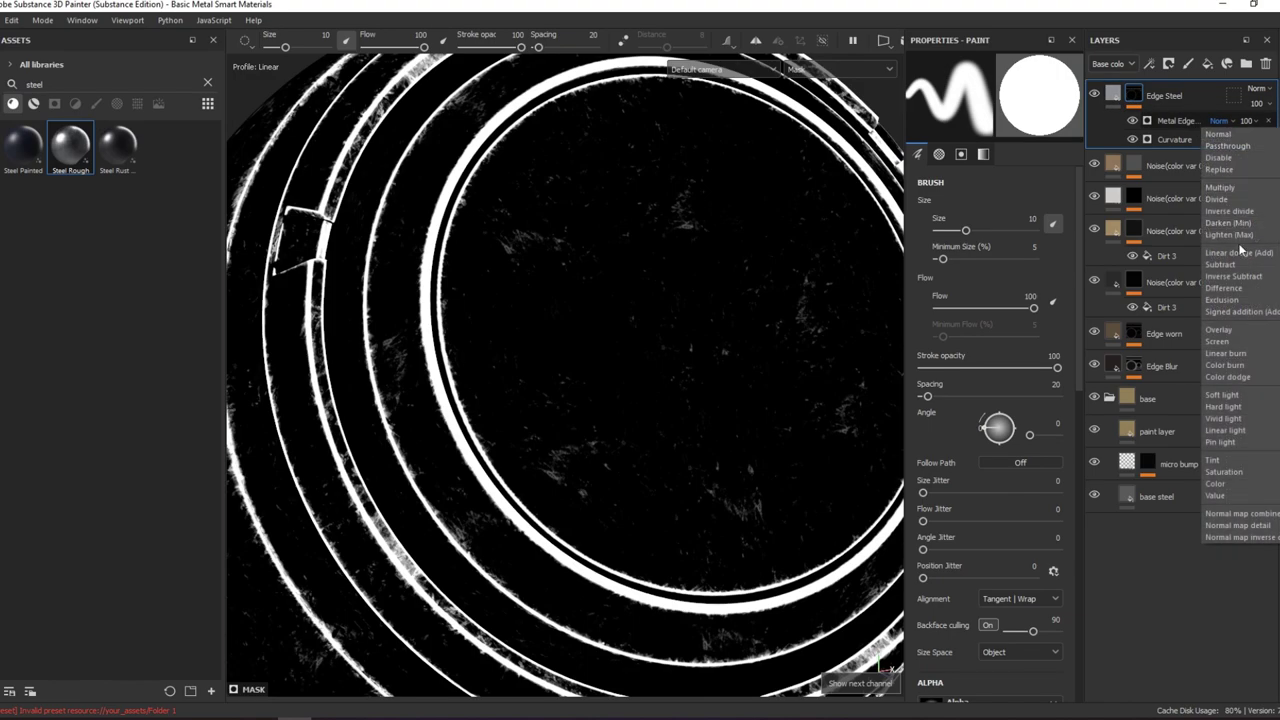
left_click(1238, 252)
- Set the Curvature generator to Sharp 0.12, Fine 0.15, Soft 0.4 and Medium 0.3
left_click(1175, 139)
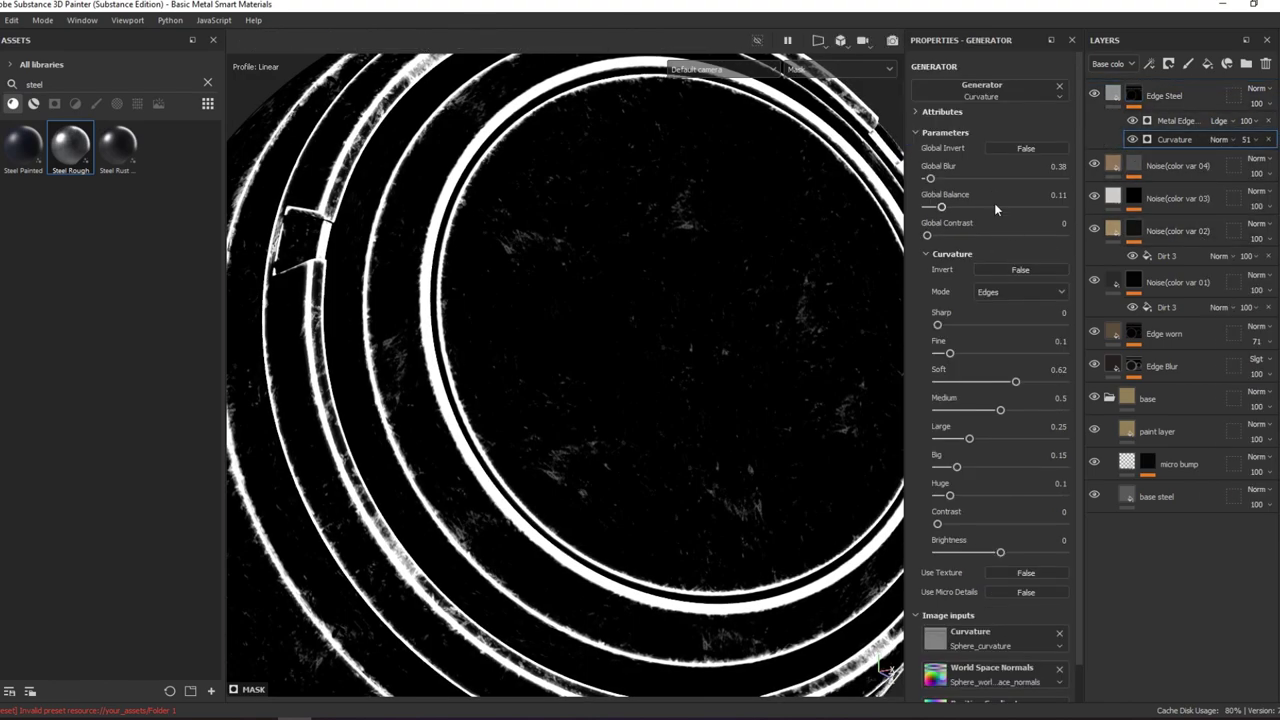
mouse_move(941, 207)
left_mouse_down()
mouse_move(964, 208)
mouse_move(937, 178)
left_mouse_up()
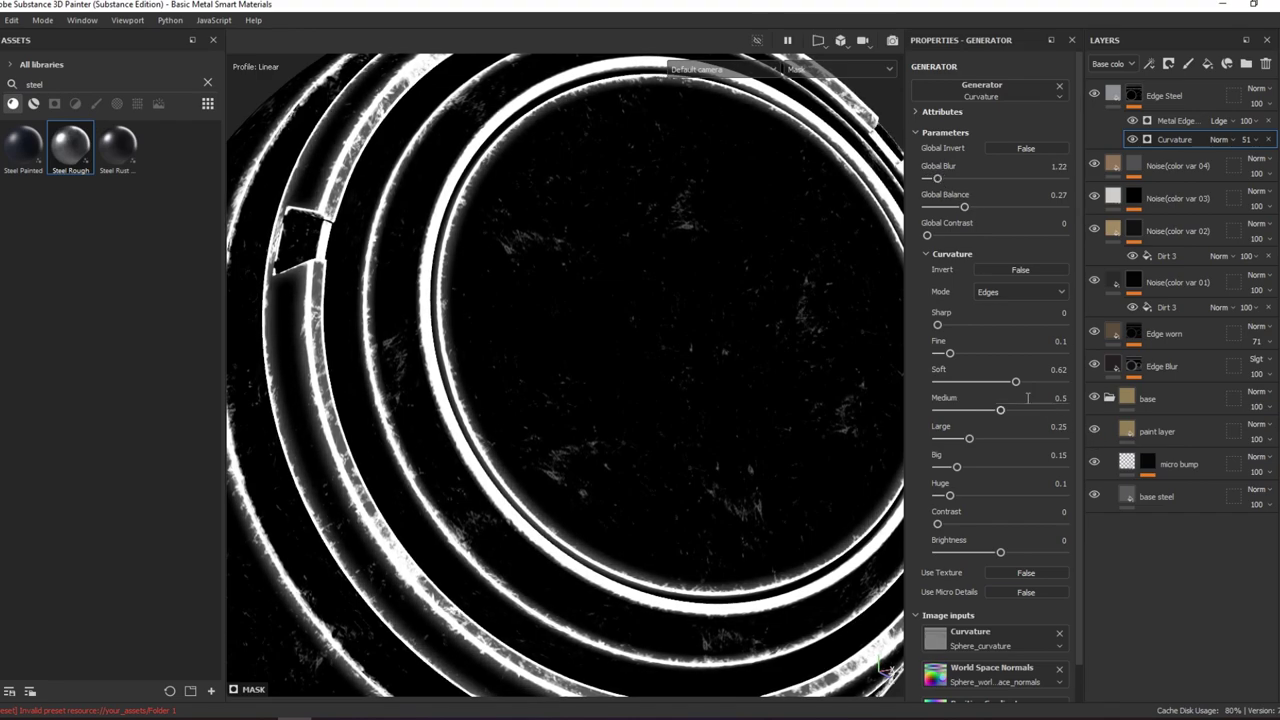
left_click_drag(1015, 381, 985, 372)
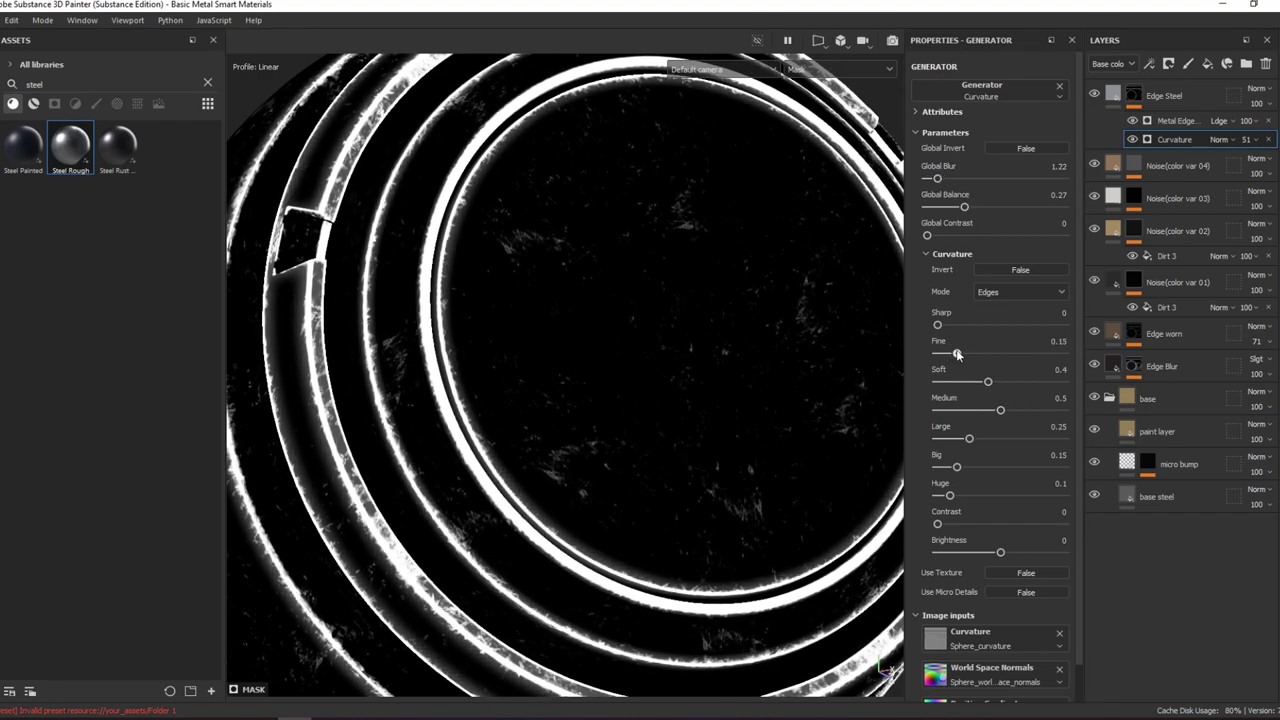
left_click_drag(939, 323, 961, 327)
left_click_drag(999, 411, 974, 411)
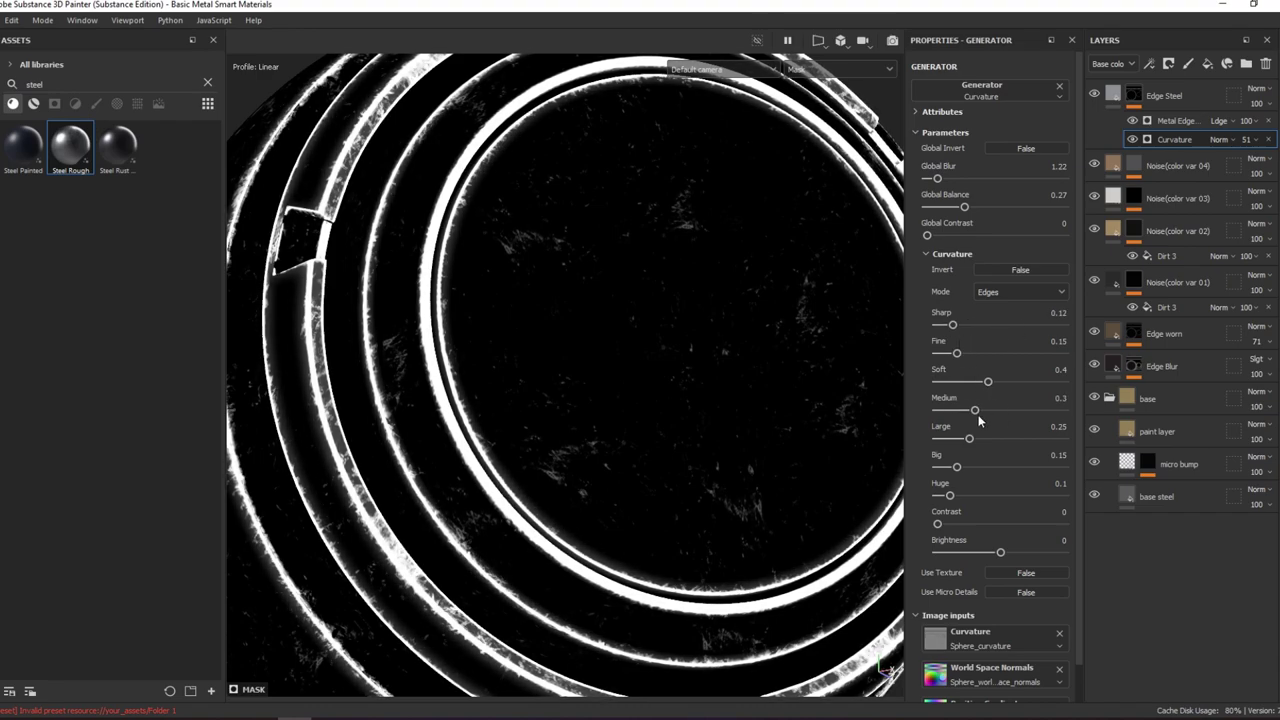
key("m")
mouse_move(449, 231)
left_mouse_down("alt")
mouse_move(680, 143)
mouse_move(857, 40)
left_mouse_up("alt")
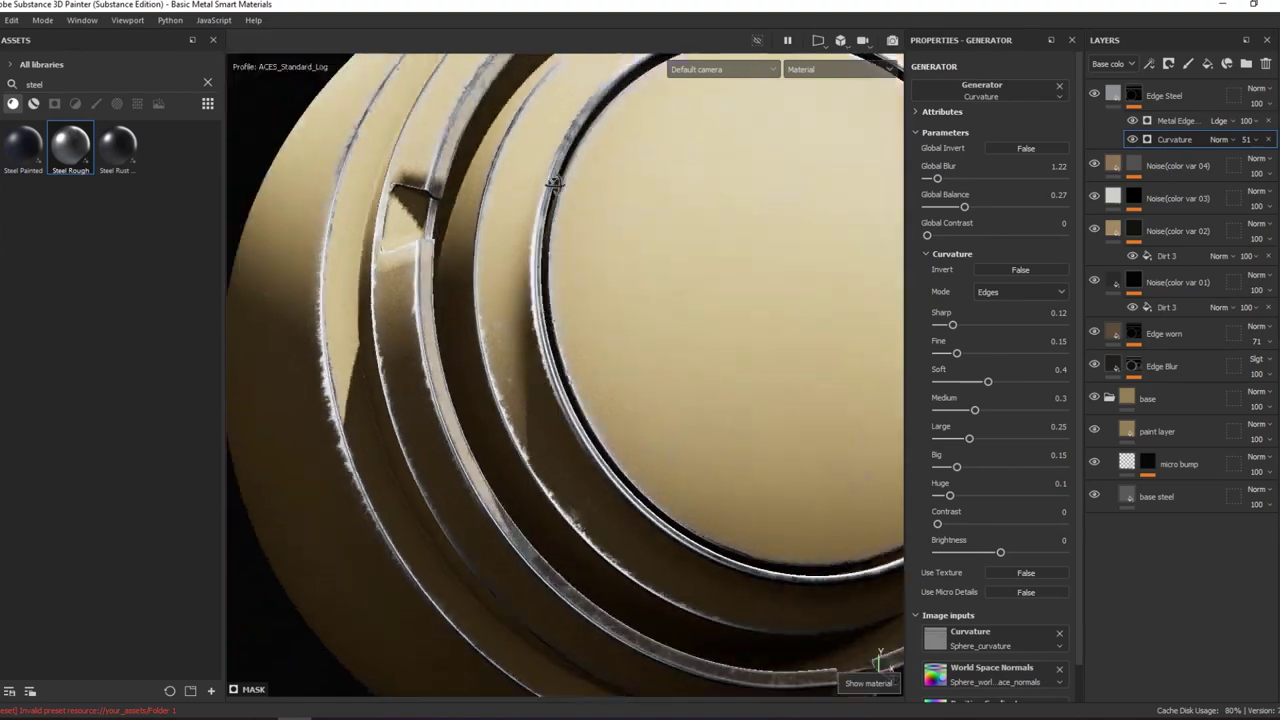
- Lower the Edge Steel fill's Steel Roughness to 0.44
left_click(1116, 97)
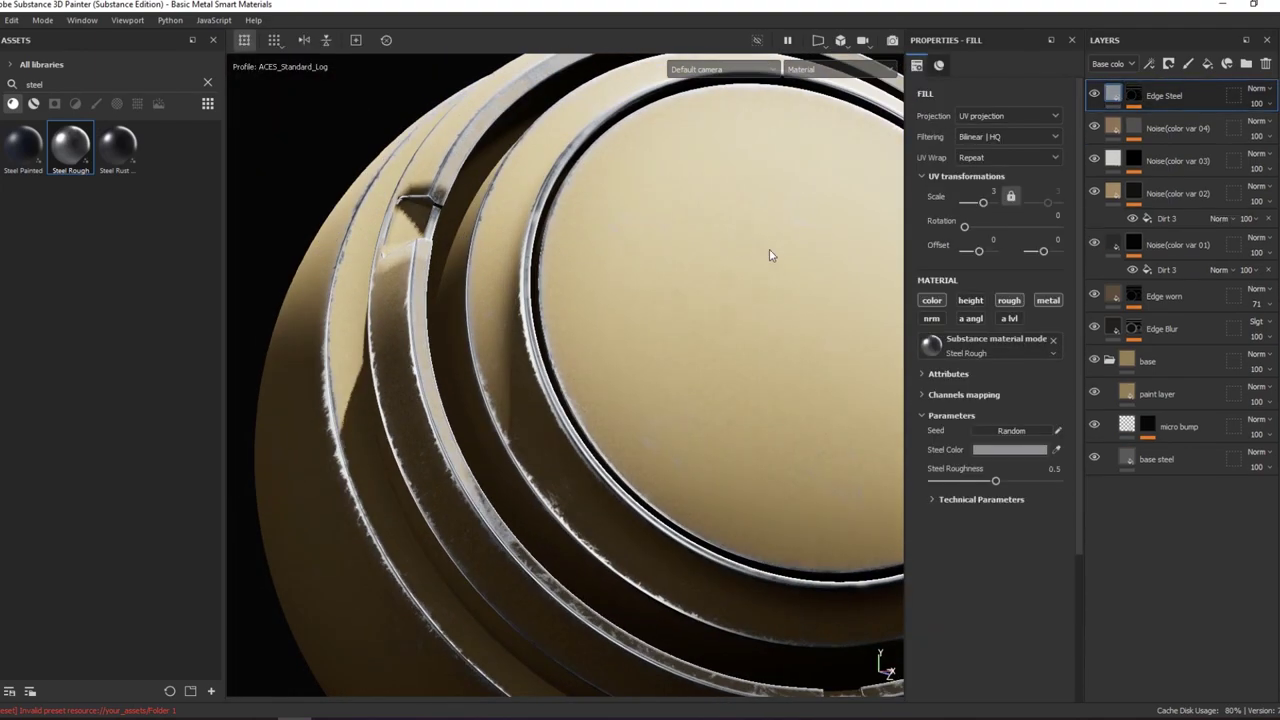
left_click(989, 499)
left_click_drag(995, 481, 988, 482)
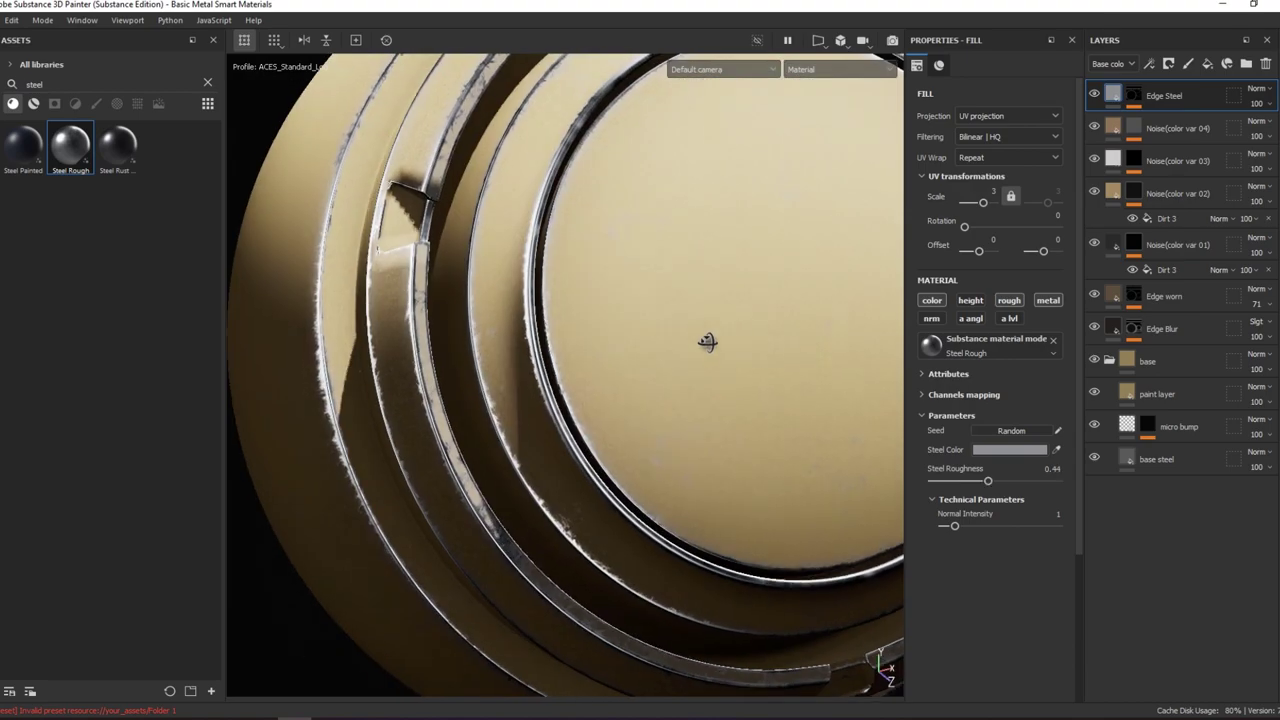
mouse_move(700, 343)
left_mouse_down("alt")
mouse_move(841, 281)
mouse_move(726, 337)
left_mouse_up("alt")
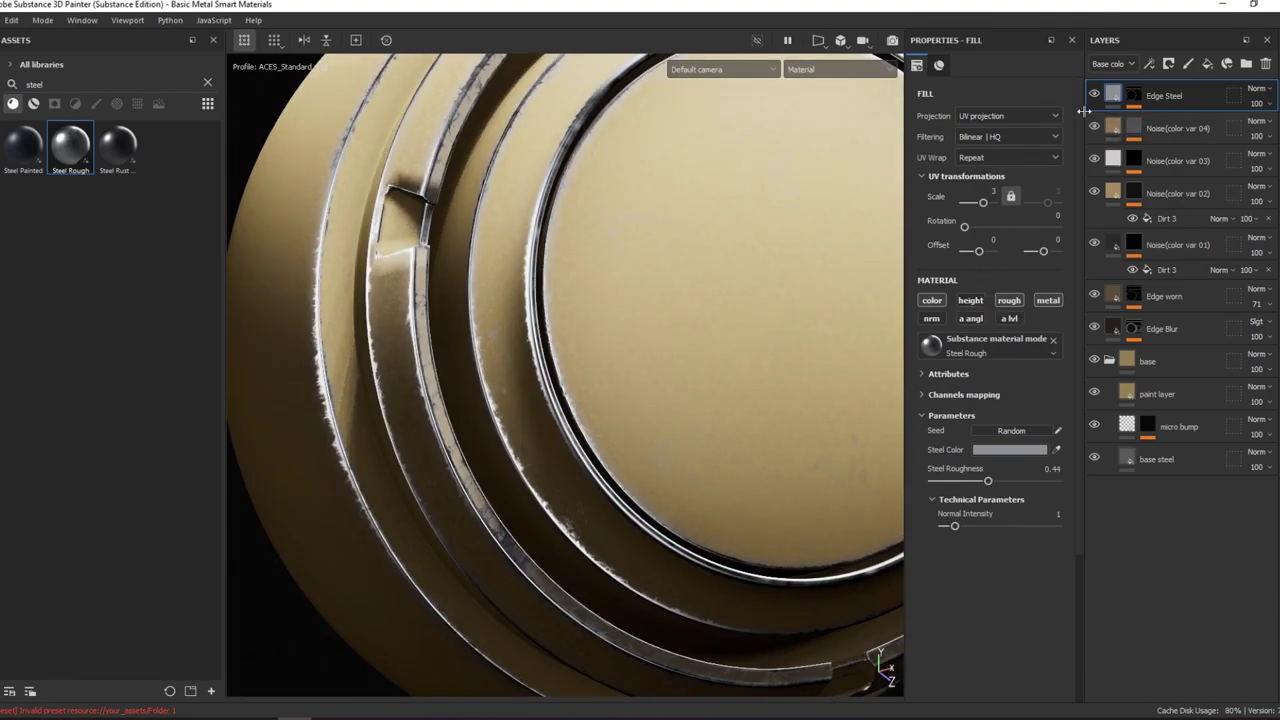
- Switch the layer stack to the Height channel and raise Normal Intensity to 4.7
left_click(1112, 64)
left_click(1108, 95)
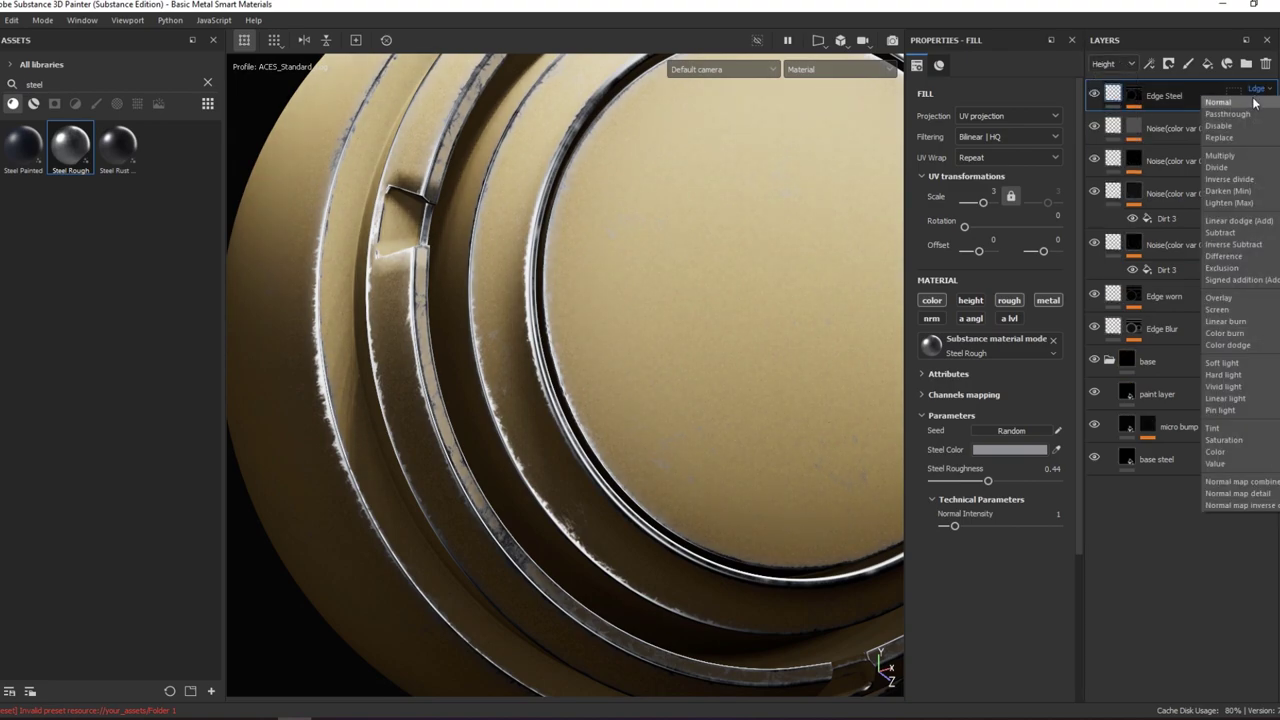
mouse_move(777, 176)
left_mouse_down("alt")
mouse_move(837, 213)
mouse_move(1042, 117)
left_mouse_up("alt")
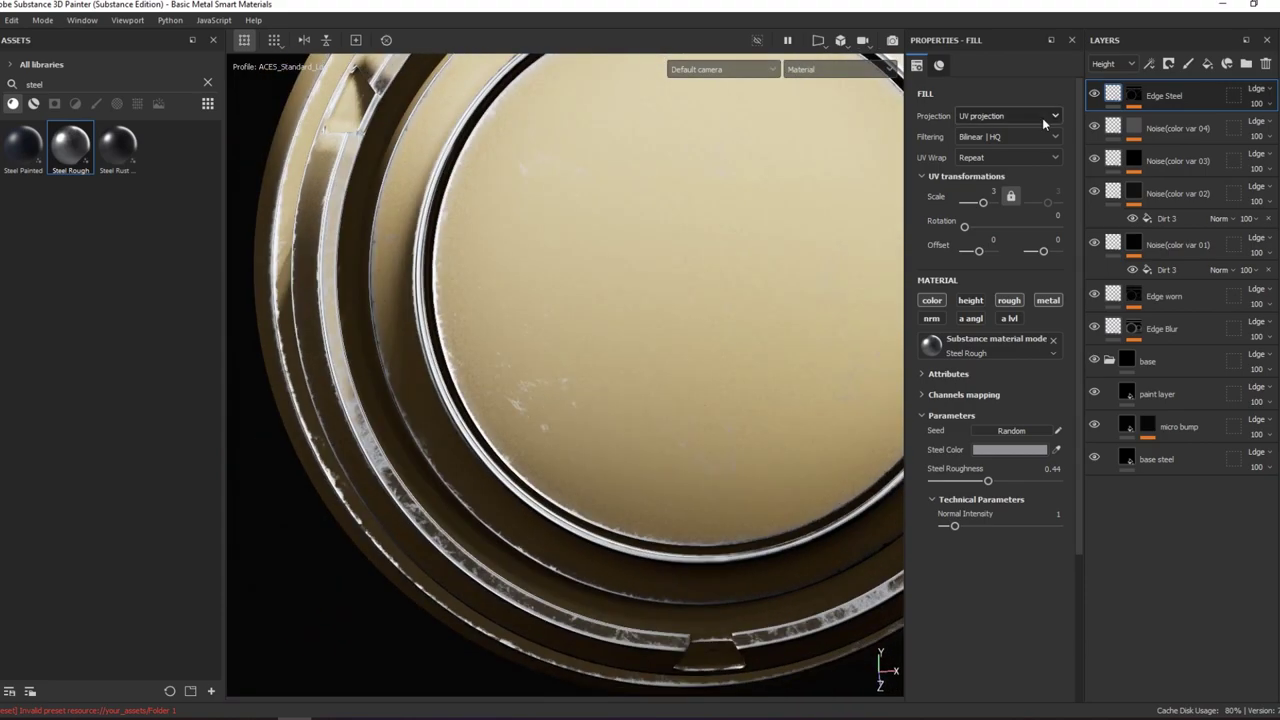
right_click(1099, 88)
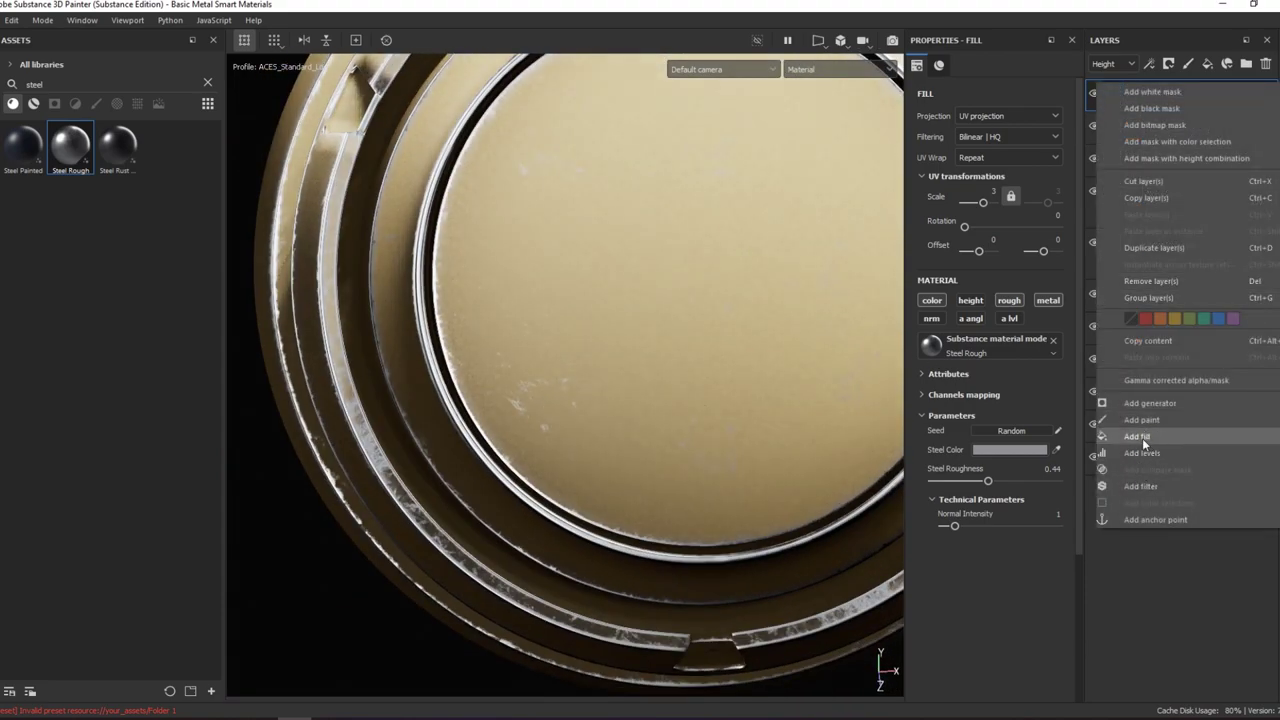
left_click_drag(966, 525, 995, 527)
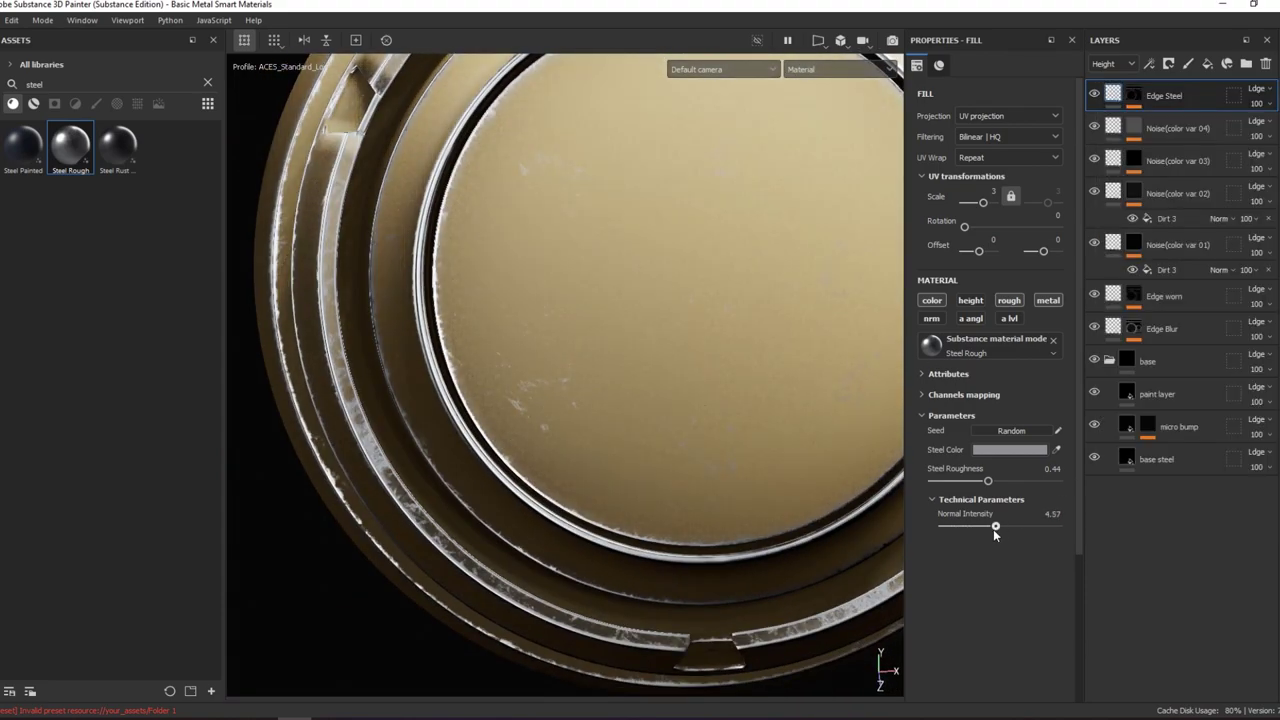
left_click_drag(393, 340, 674, 244, "alt")
mouse_move(1004, 526)
left_mouse_down()
mouse_move(1027, 526)
mouse_move(998, 530)
left_mouse_up()
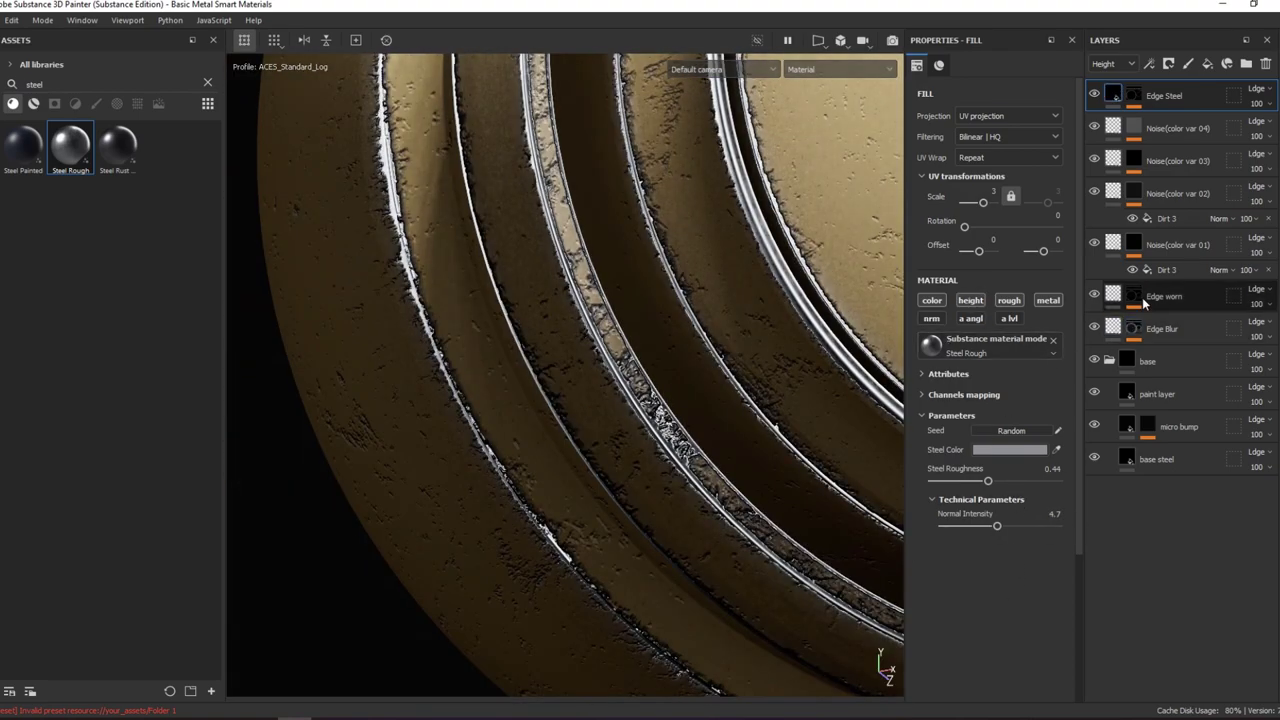
- Set Edge Steel's height opacity to 2 and Steel Roughness to 0.54
left_click_drag(1262, 100, 1240, 128)
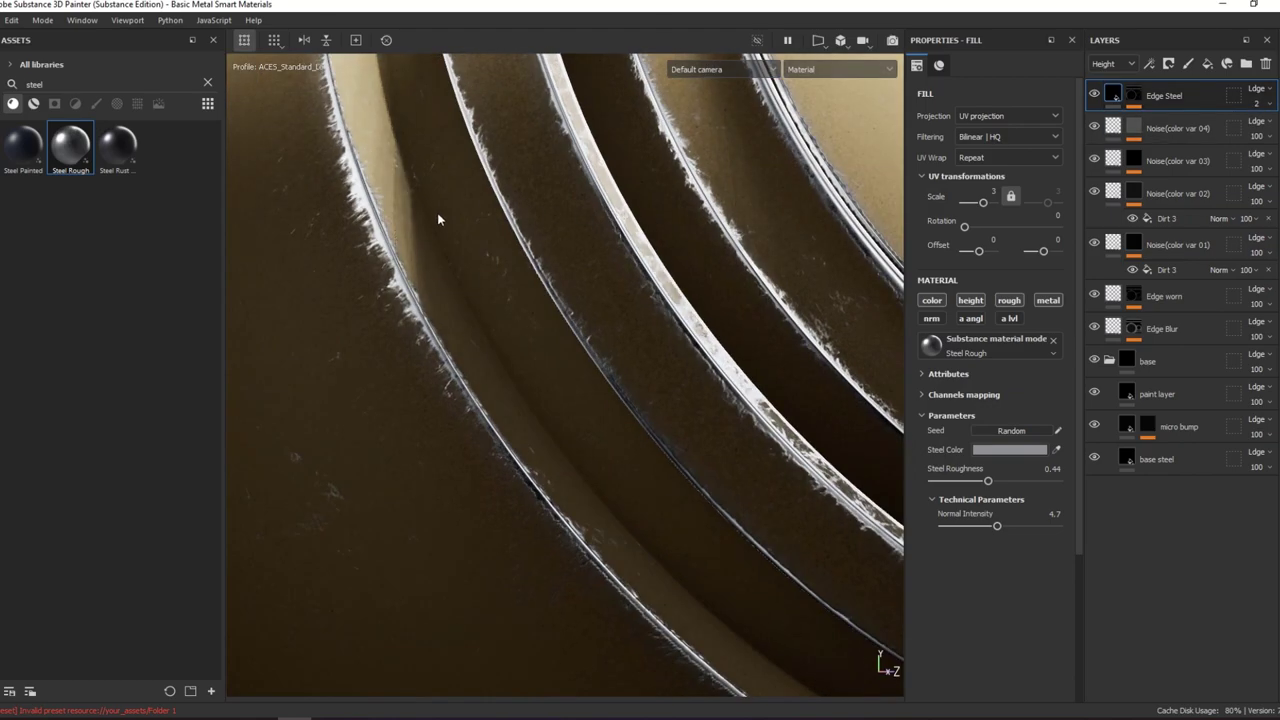
mouse_move(437, 217)
right_mouse_down("alt")
mouse_move(460, 211)
mouse_move(430, 218)
right_mouse_up("alt")
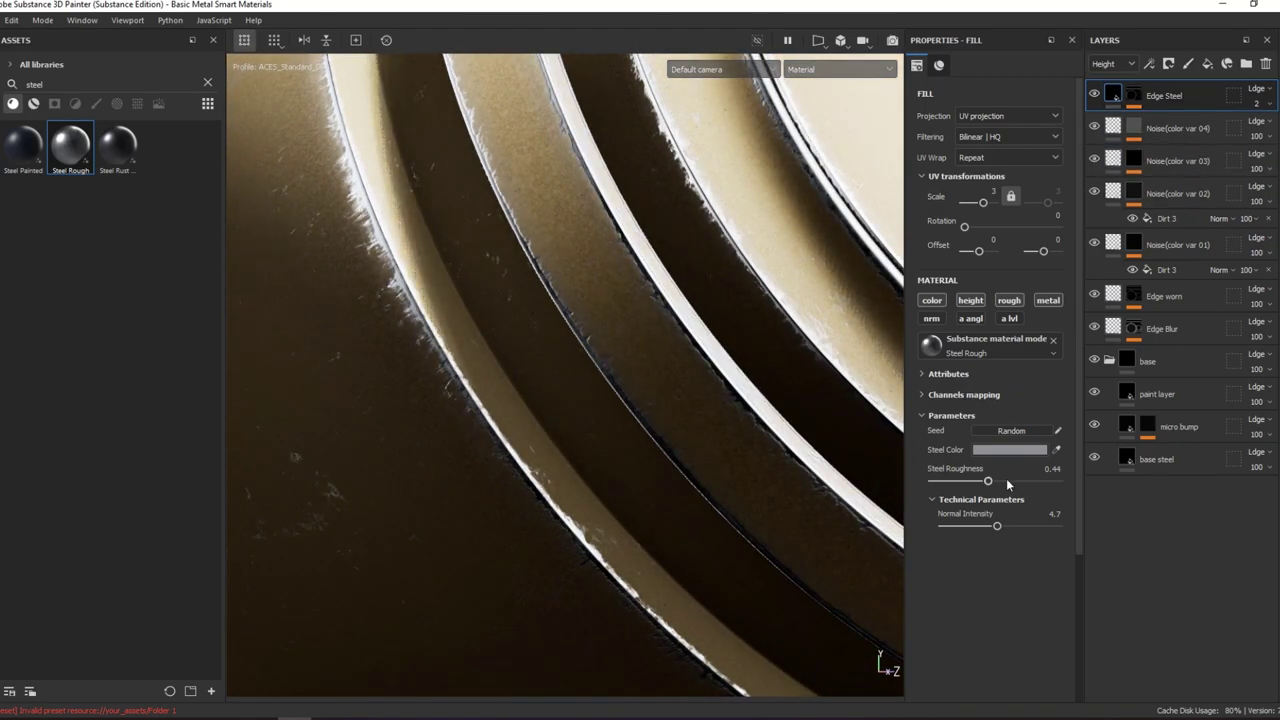
mouse_move(1006, 480)
left_mouse_down()
mouse_move(1074, 481)
mouse_move(1026, 483)
left_mouse_up()
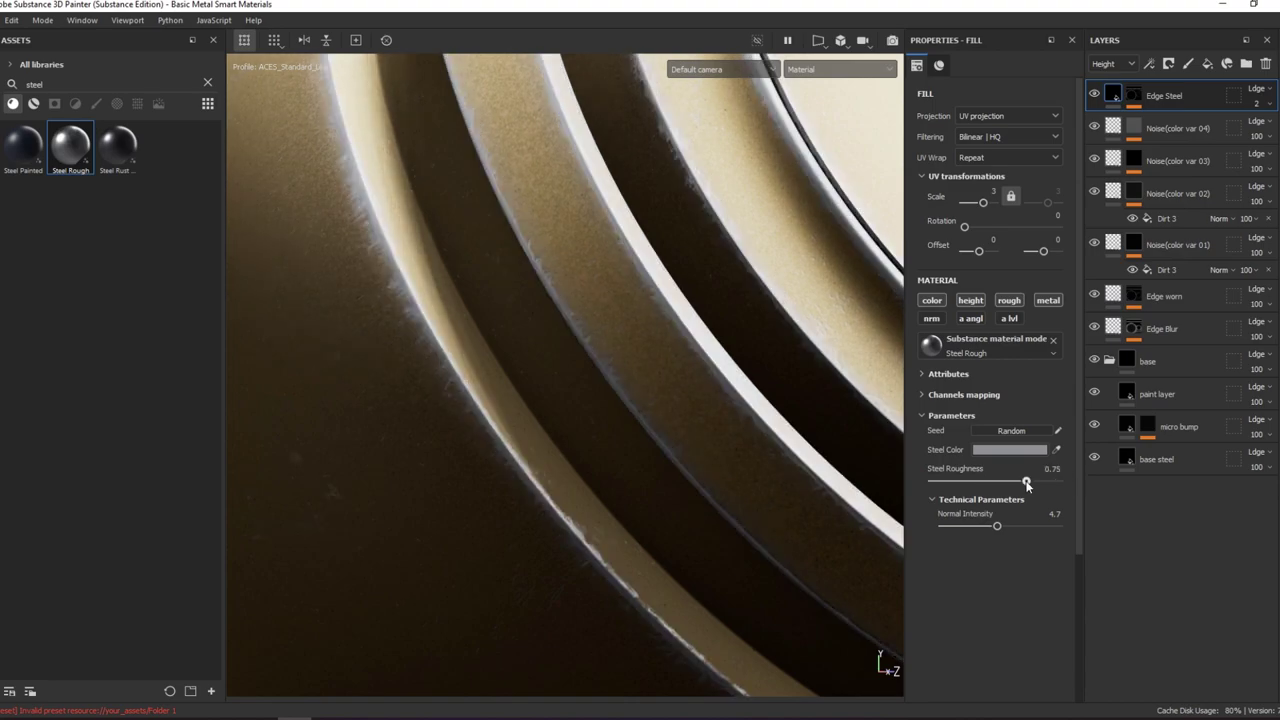
scroll(651, 291, "down", 5)
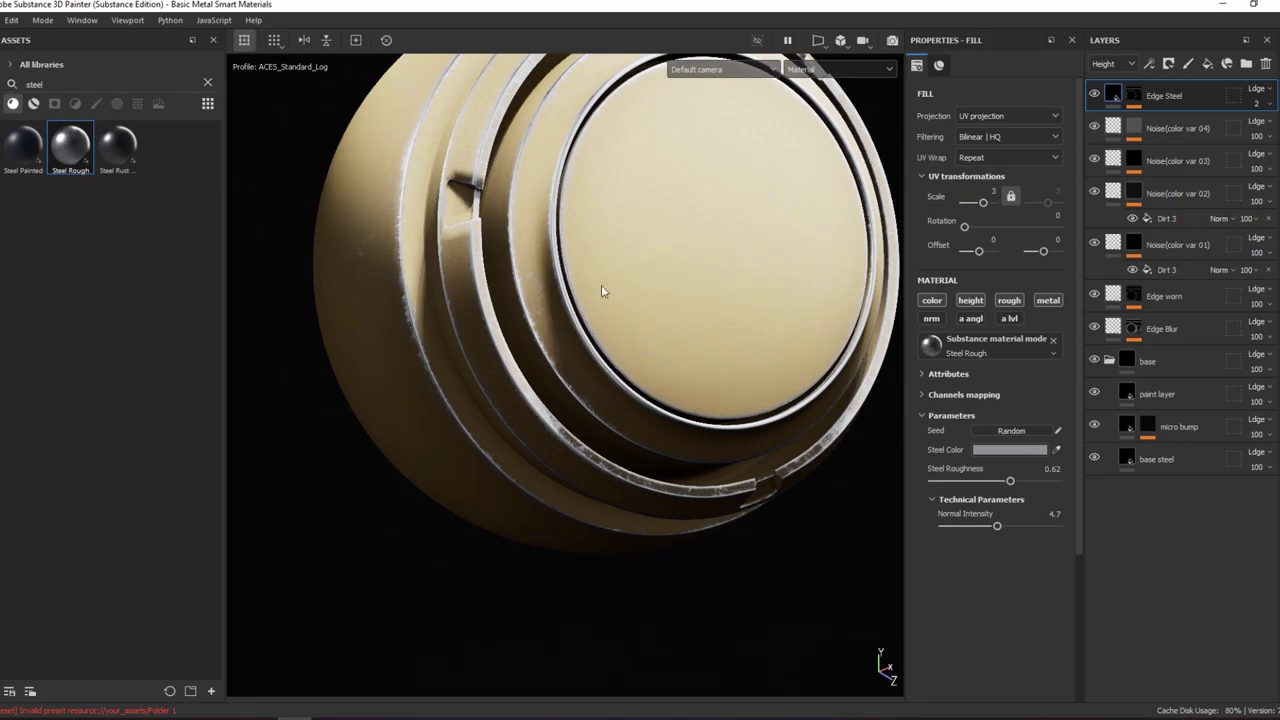
scroll(601, 288, "up", 5)
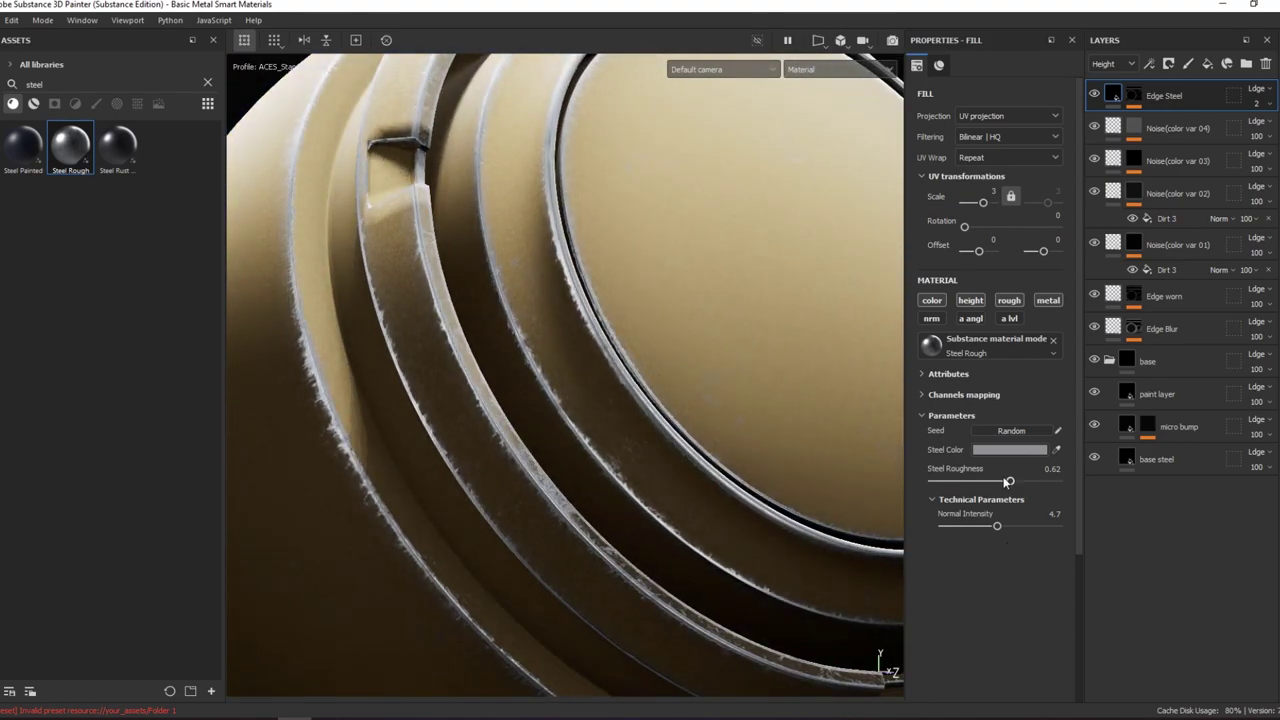
left_click_drag(1007, 482, 1000, 482)
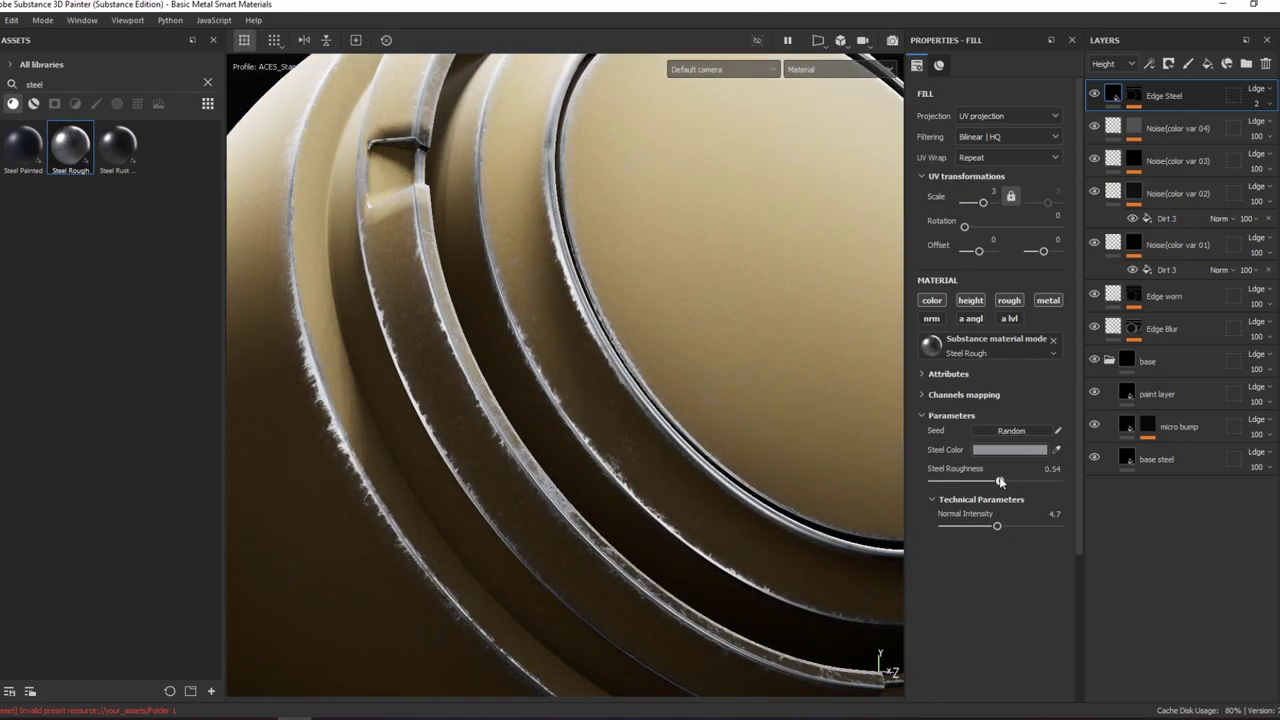
- Set the Metal Edge Wear generator's Wear Level to 0.44 and Grunge Amount to 0.54
left_click(1136, 100, "alt")
left_click(1149, 120)
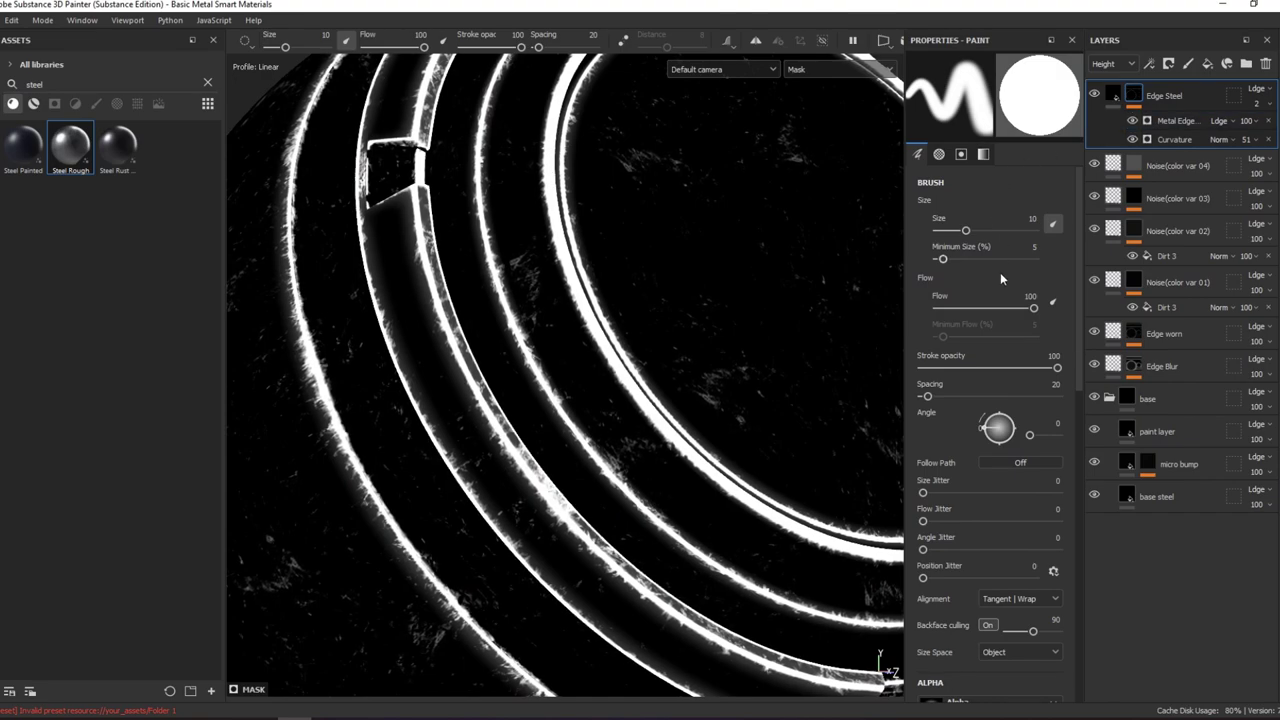
left_click(1175, 120)
left_click(981, 196)
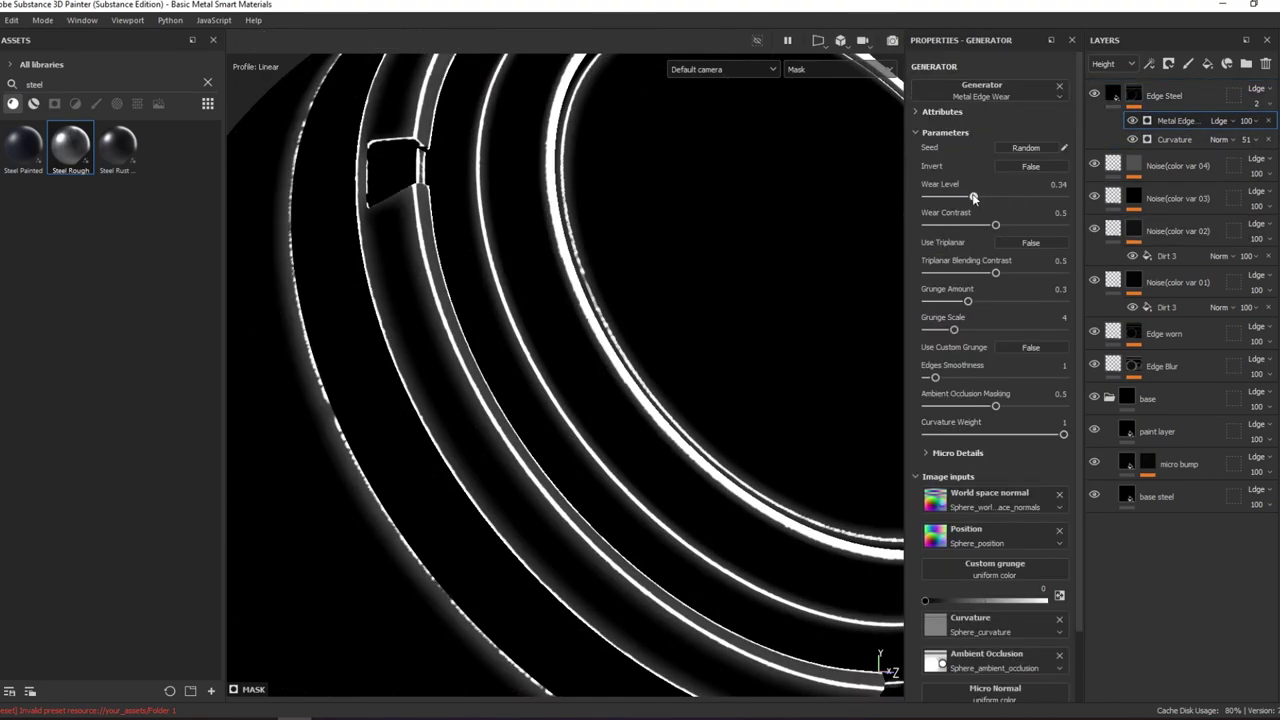
key("m")
left_click(978, 196)
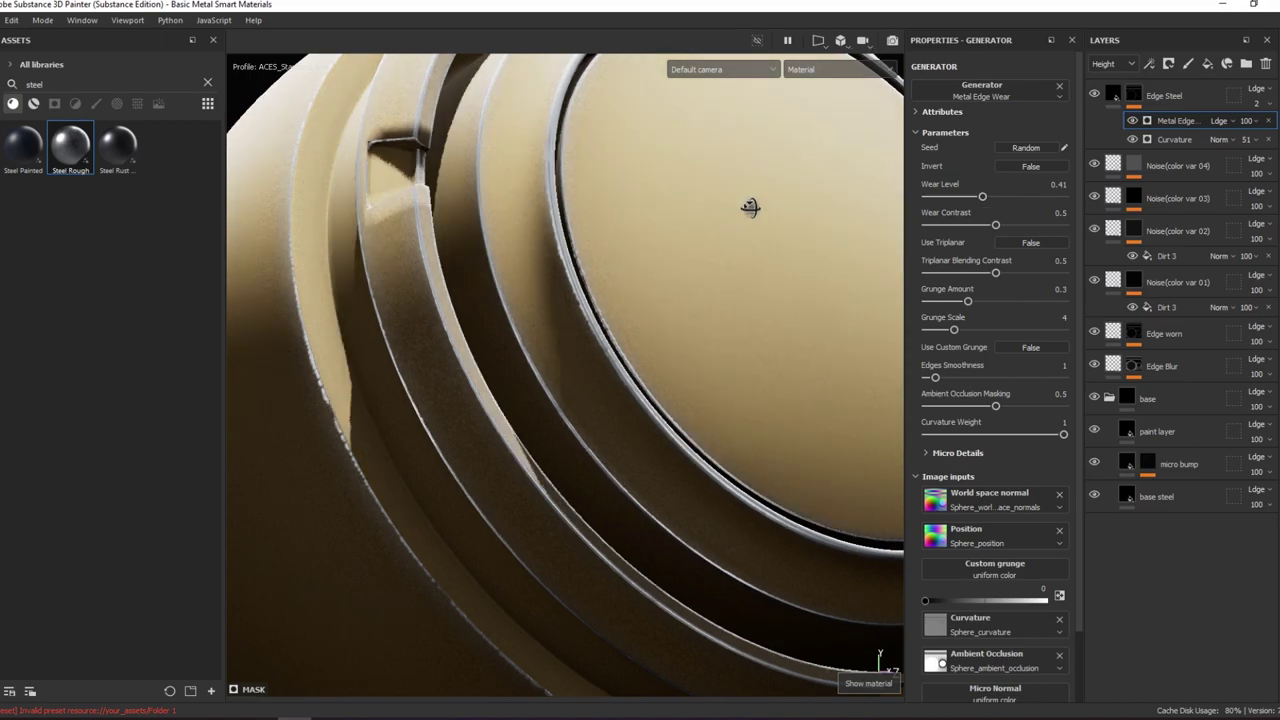
mouse_move(700, 250)
left_mouse_down("alt")
mouse_move(843, 192)
mouse_move(811, 334)
mouse_move(797, 271)
mouse_move(770, 368)
mouse_move(551, 277)
mouse_move(480, 274)
mouse_move(792, 271)
left_mouse_up("alt")
scroll(792, 271, "up", 3)
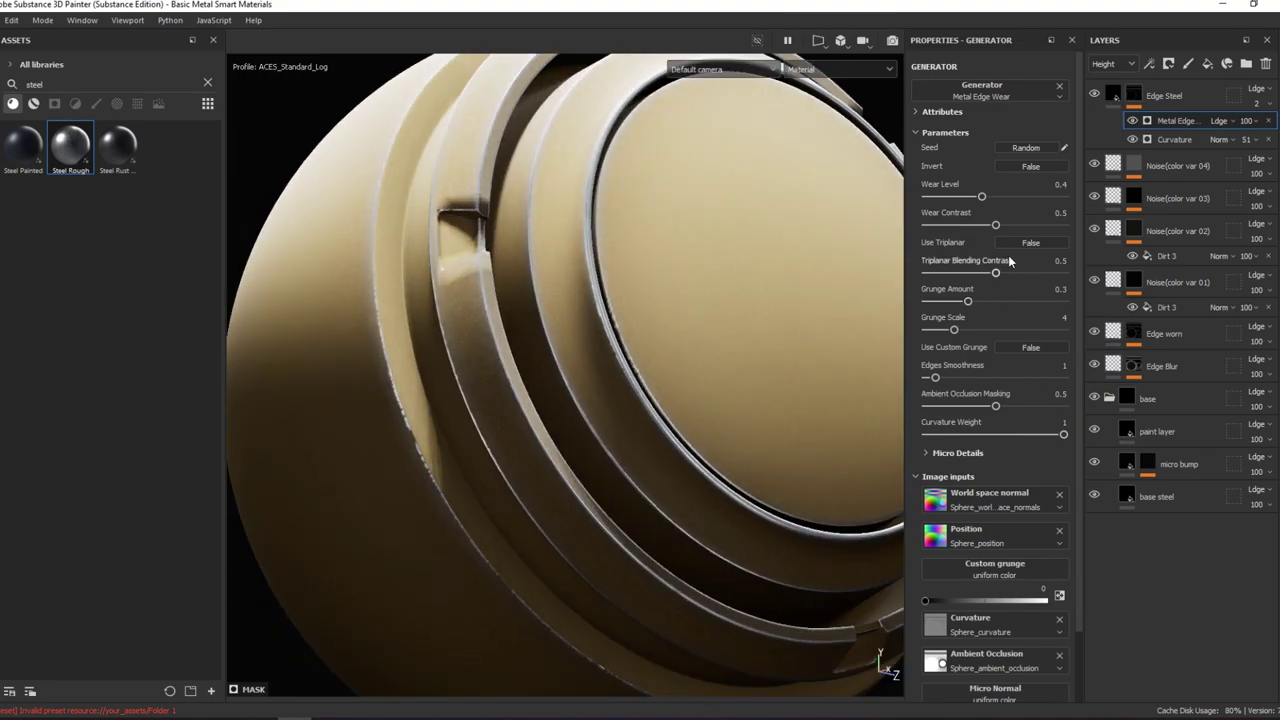
left_click_drag(982, 197, 988, 200)
left_click_drag(967, 301, 978, 301)
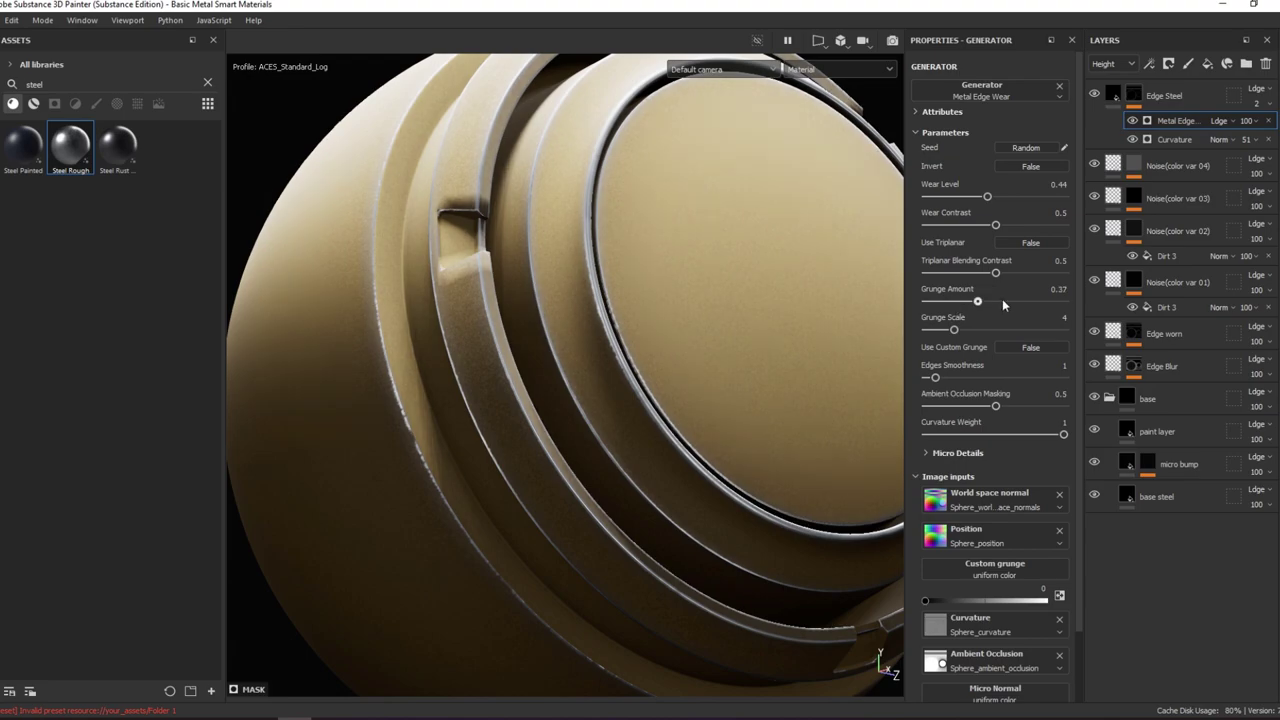
key("m")
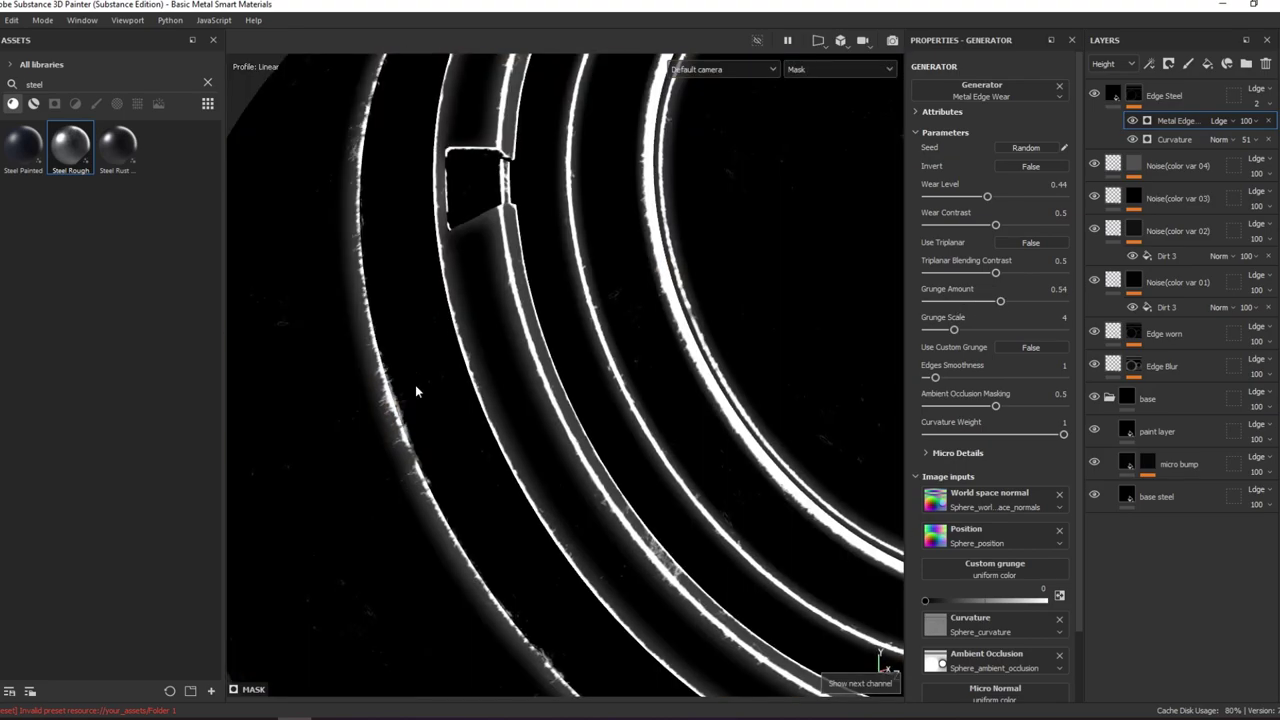
key("m")
key("f")
- Lower the Curvature Global Balance to 0.18 and toggle Edge Steel visibility to compare
left_click(1175, 139)
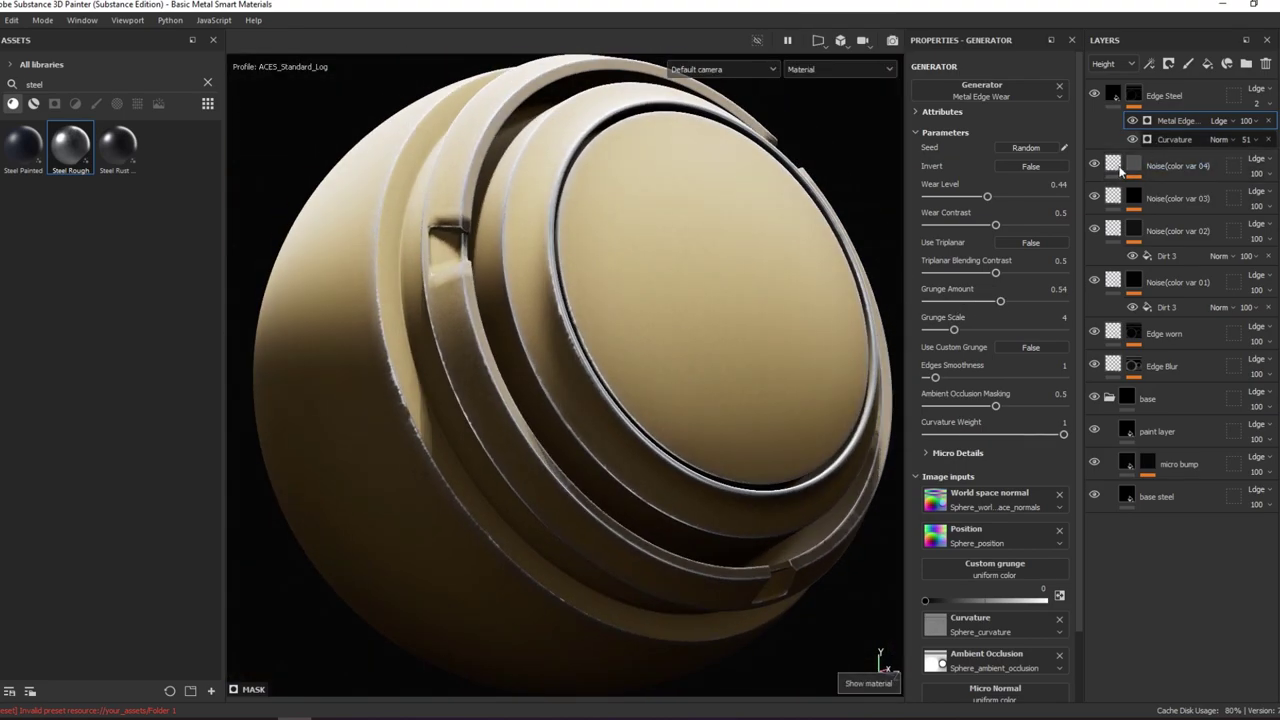
left_click_drag(955, 207, 951, 207)
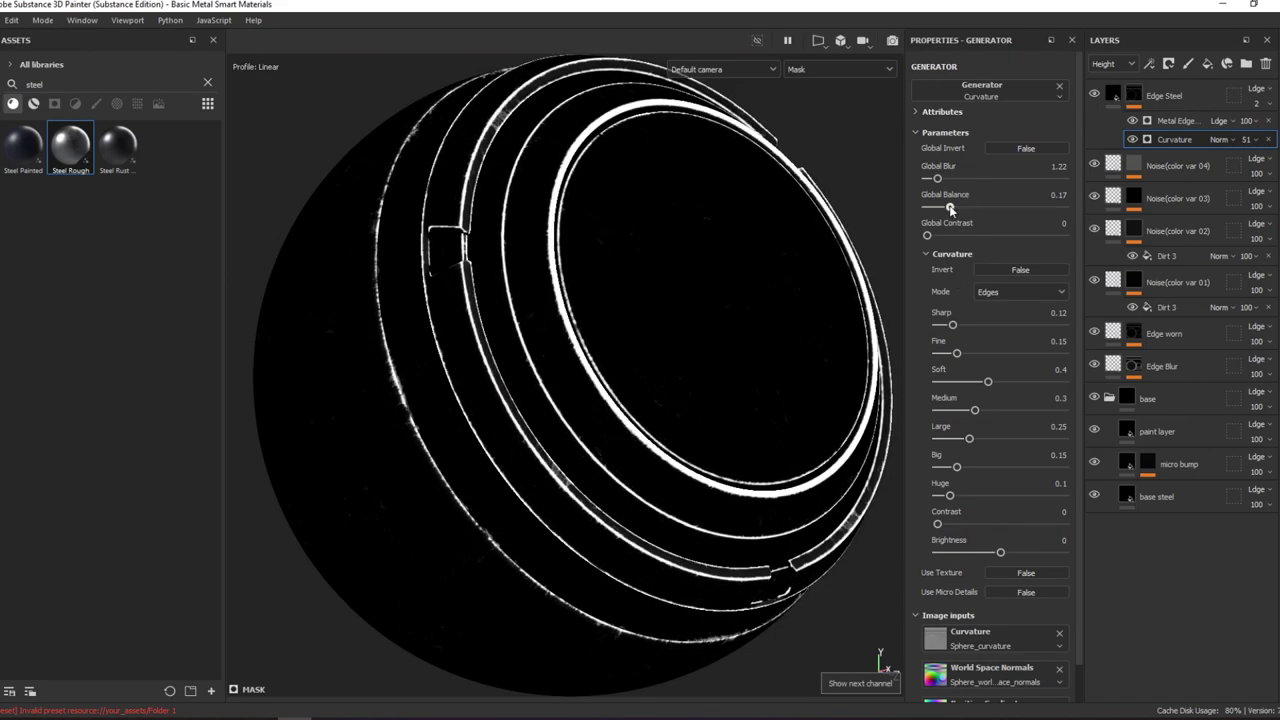
key("m")
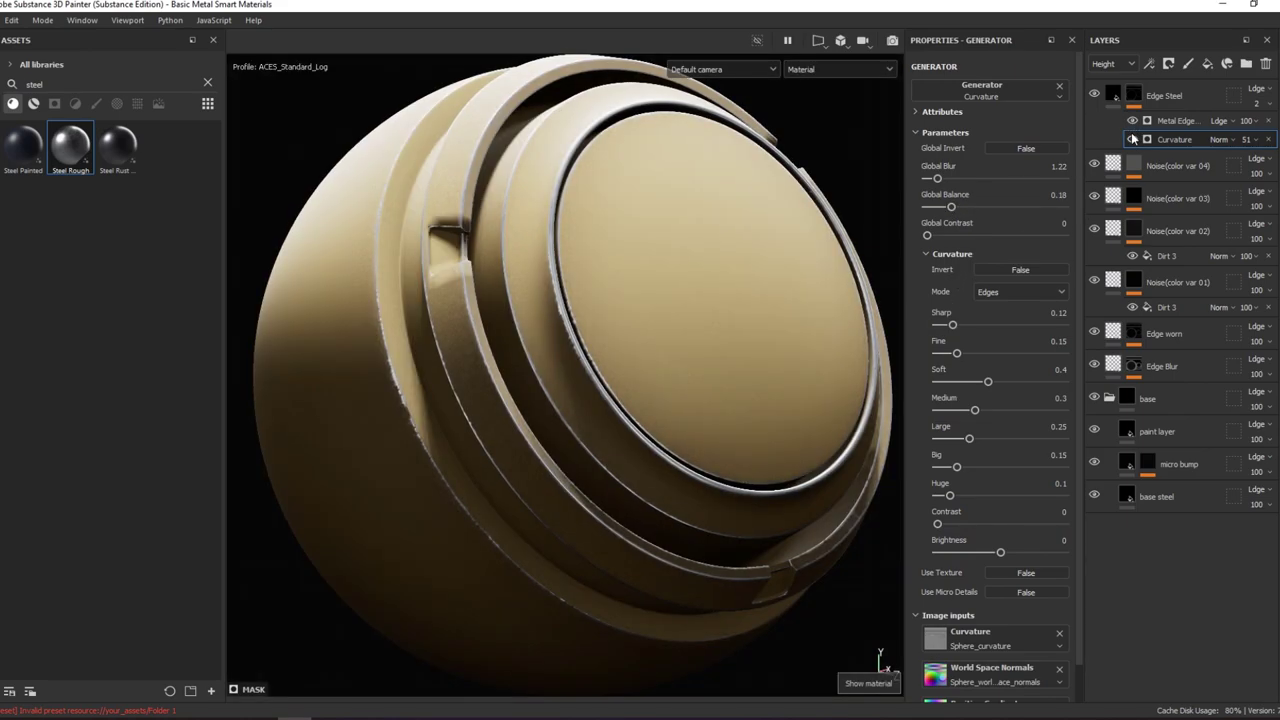
left_click(1177, 93)
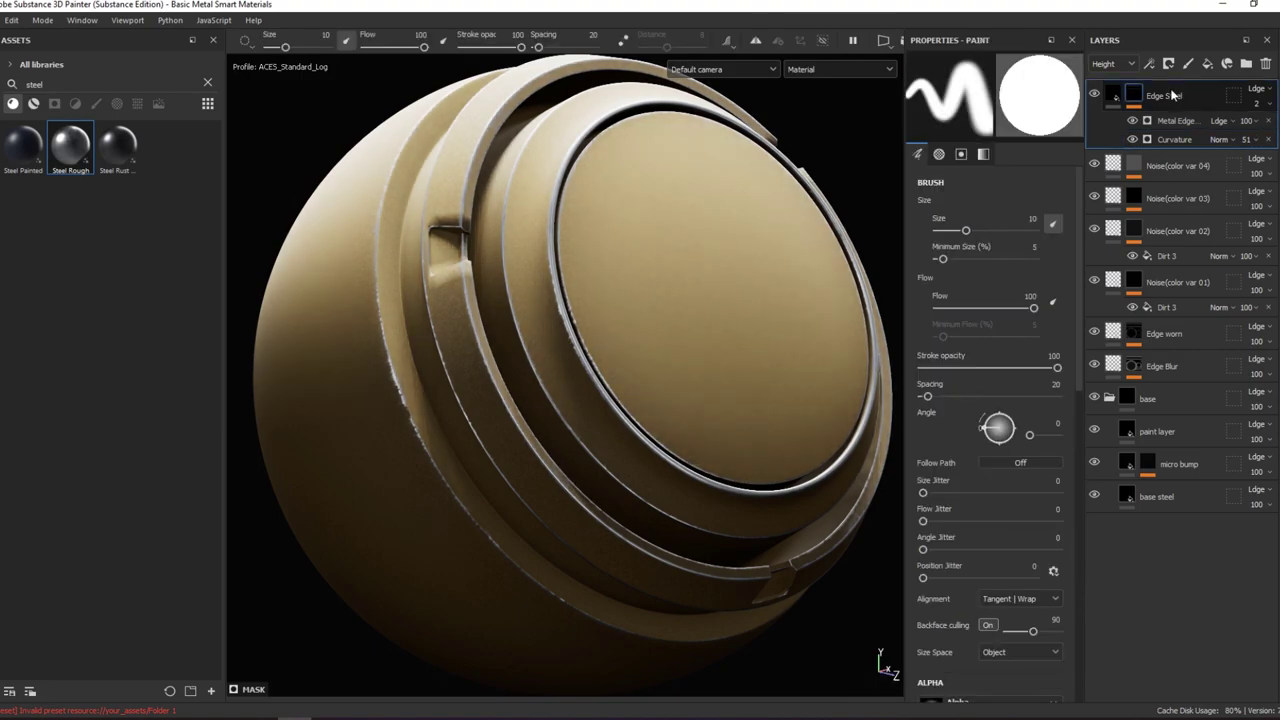
left_click(1095, 92)
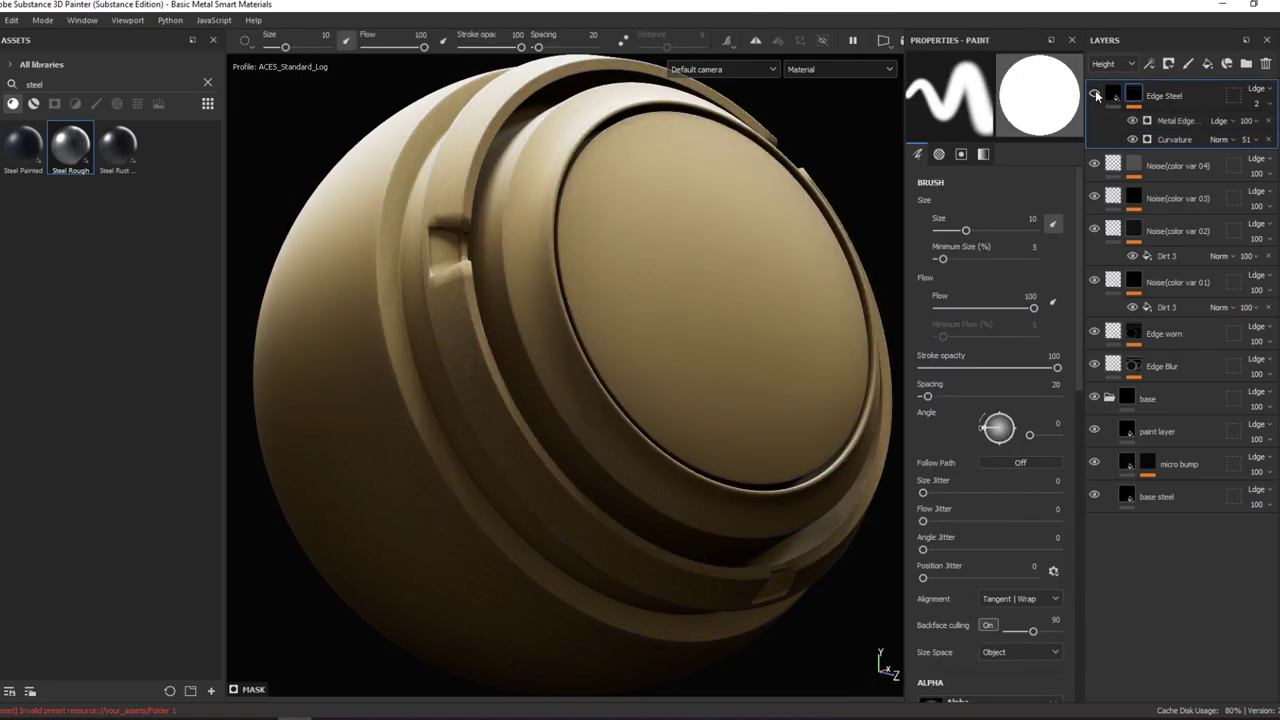
left_click(1095, 92)
left_click_drag(500, 286, 471, 286, "alt")
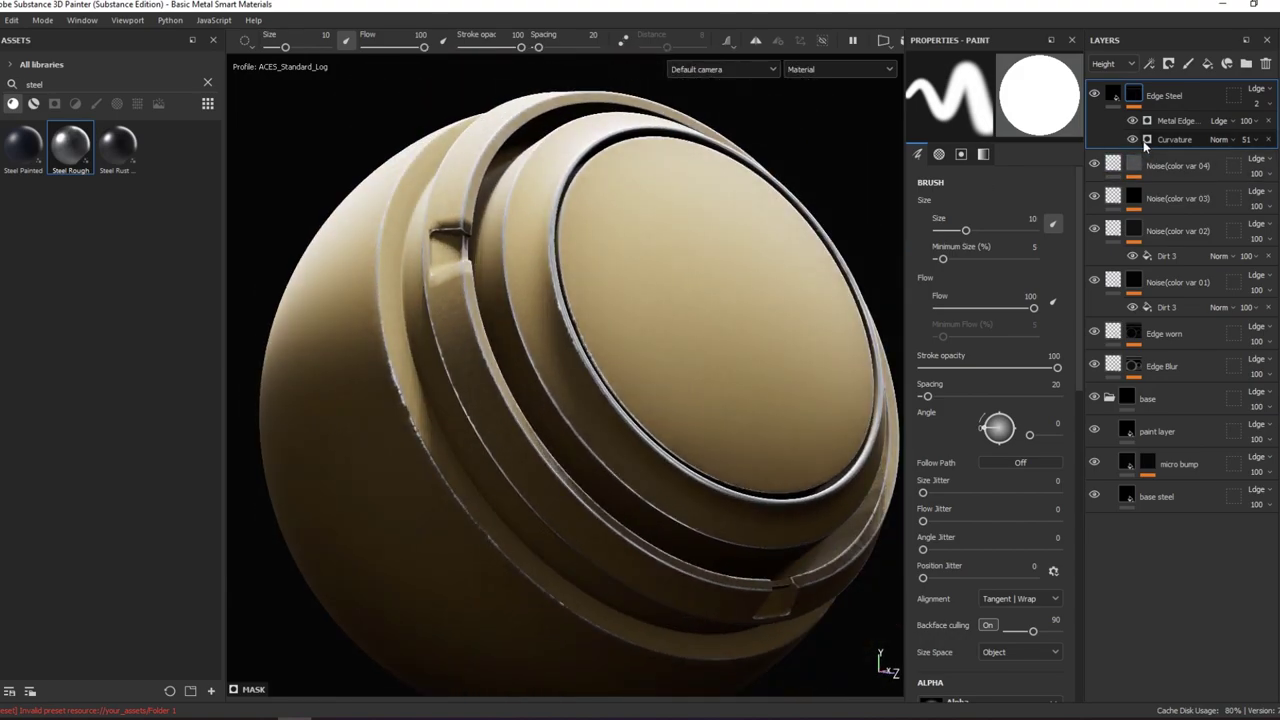
- Add a new fill layer named 'edge damage scratched'
left_click(1208, 64)
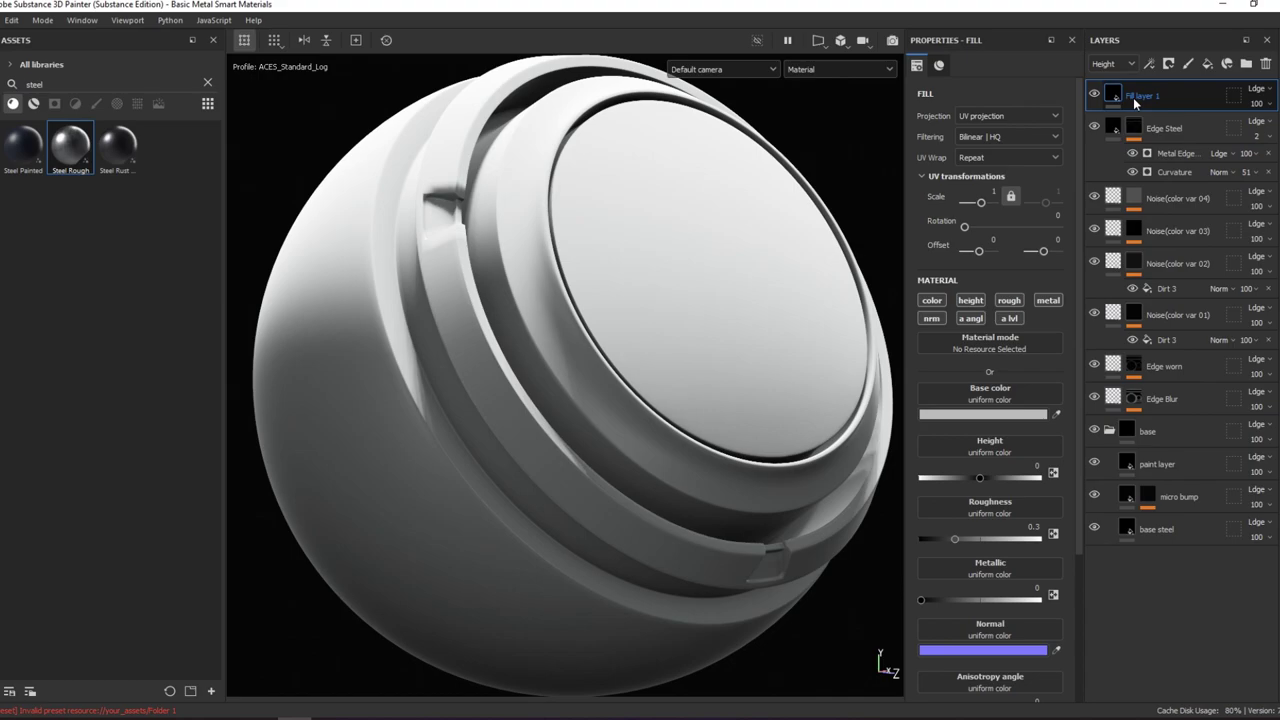
double_click(1140, 96)
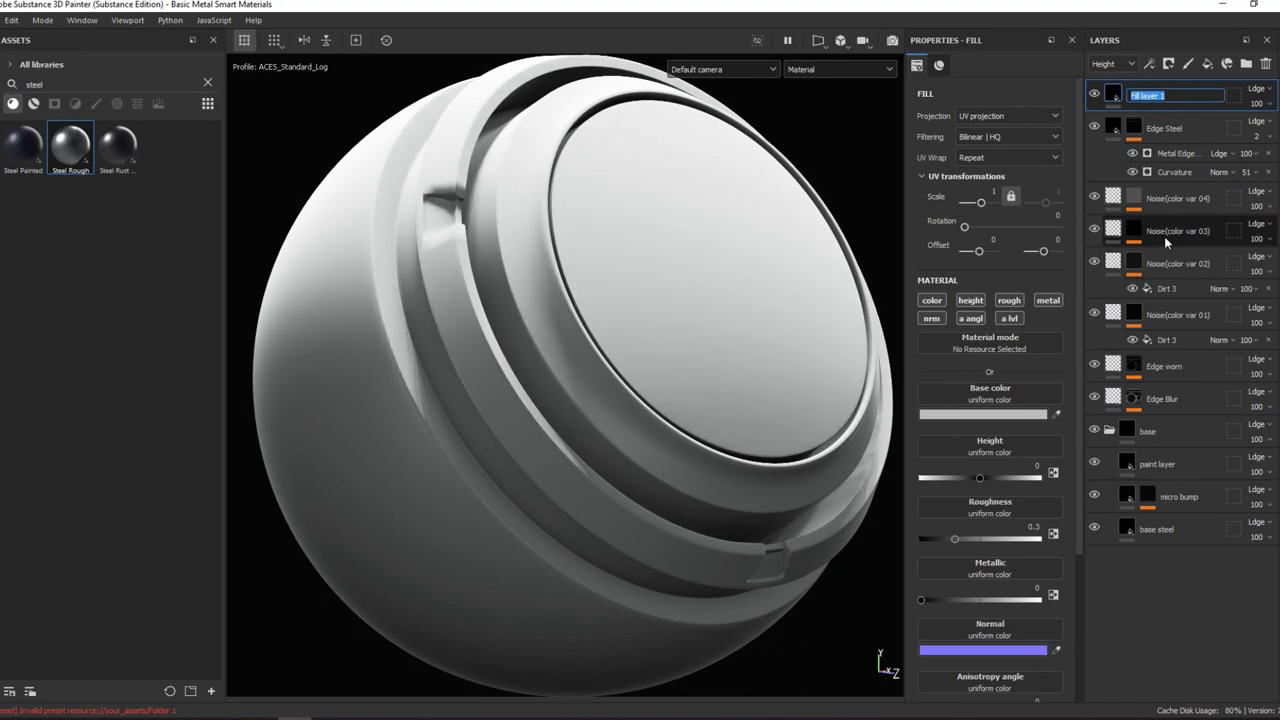
type("edge damage ")
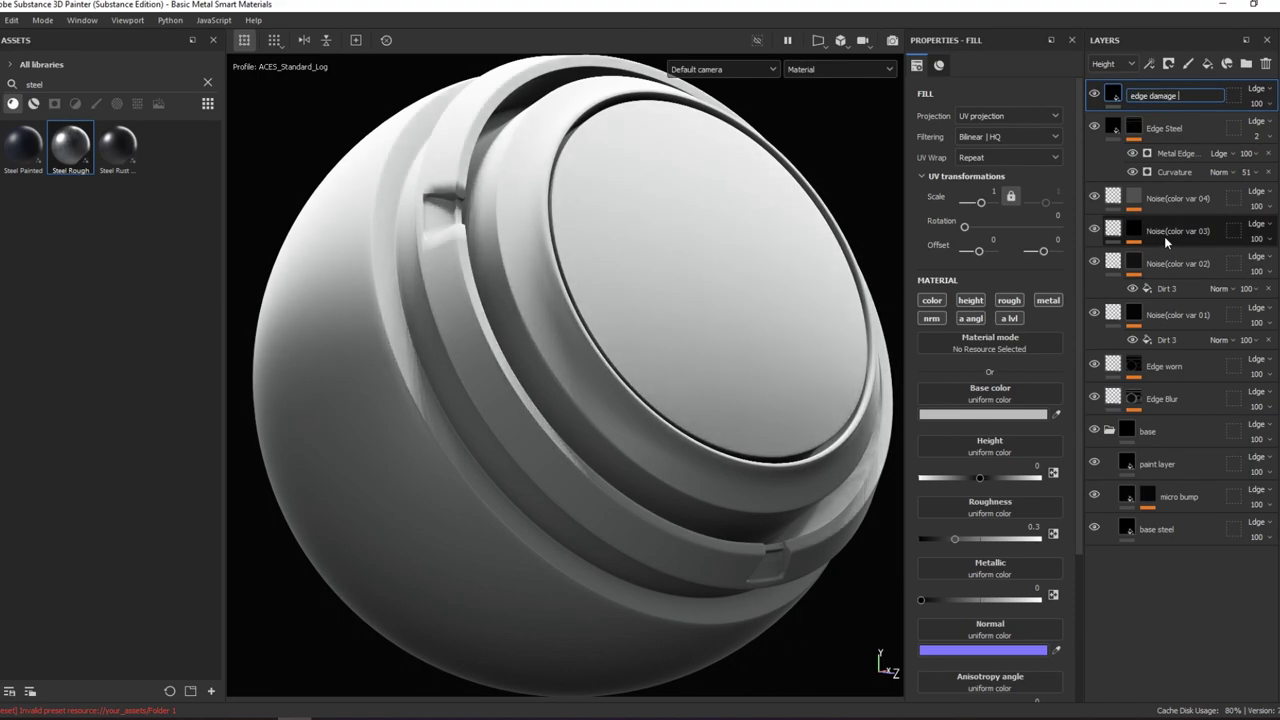
type("scrat")
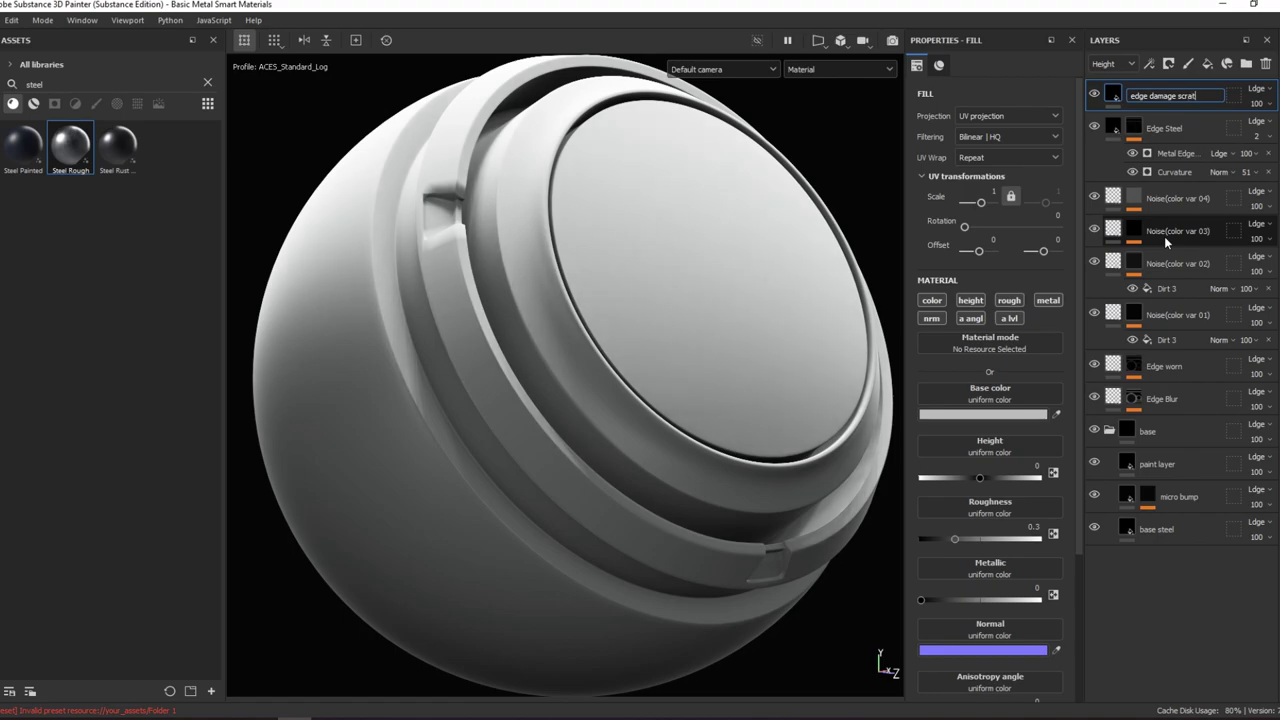
type("ched")
key("Return")
- Add a Mask Builder generator to the new layer, then delete the misplaced generator
right_click(1112, 92)
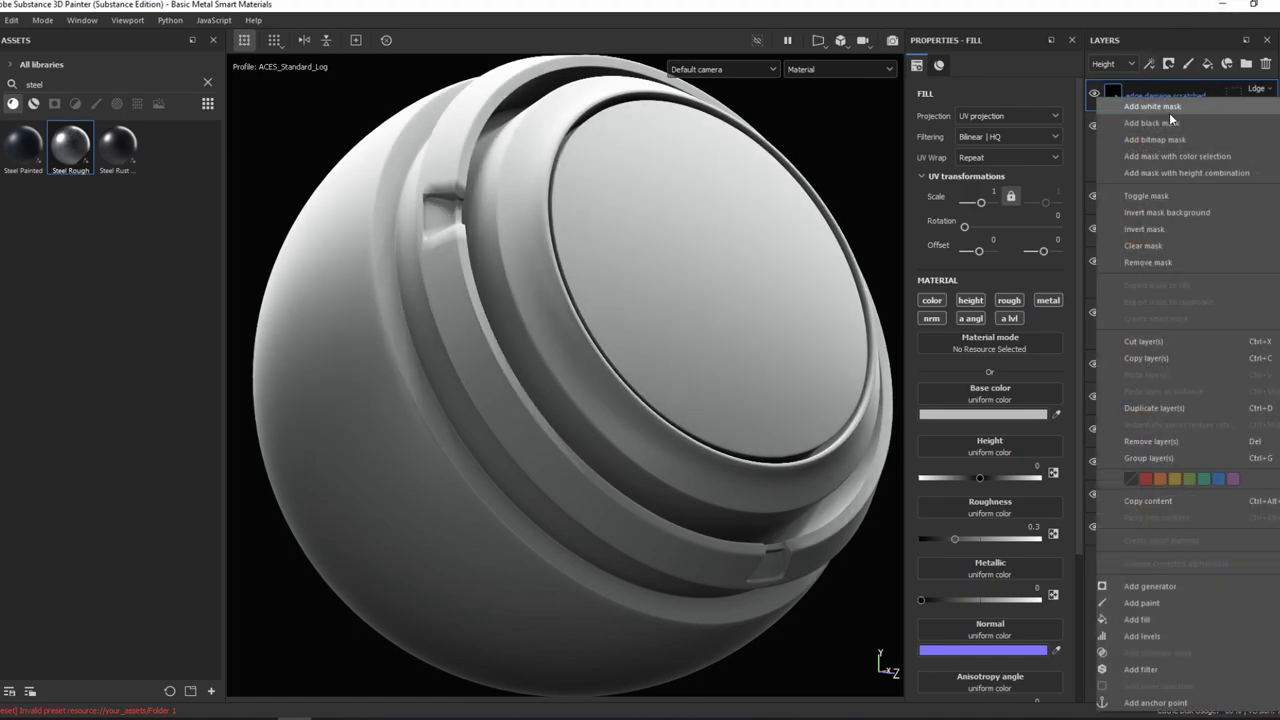
left_click(1045, 128)
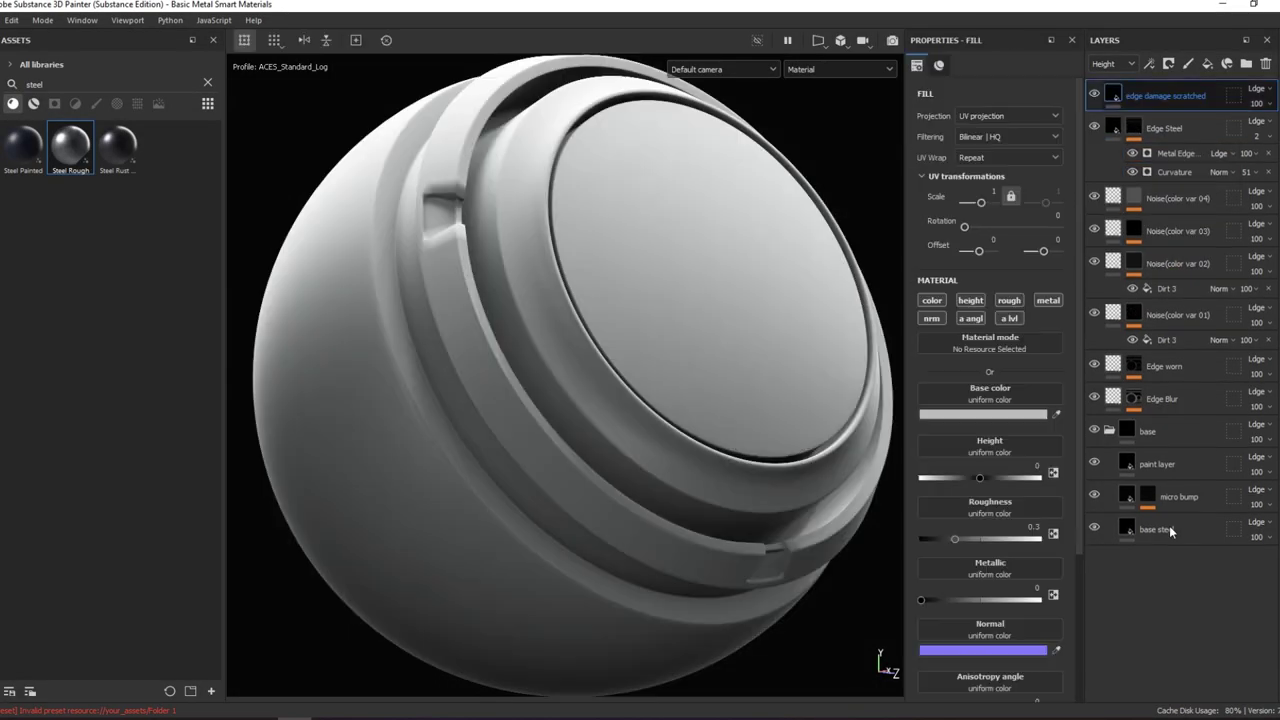
left_click(1205, 120)
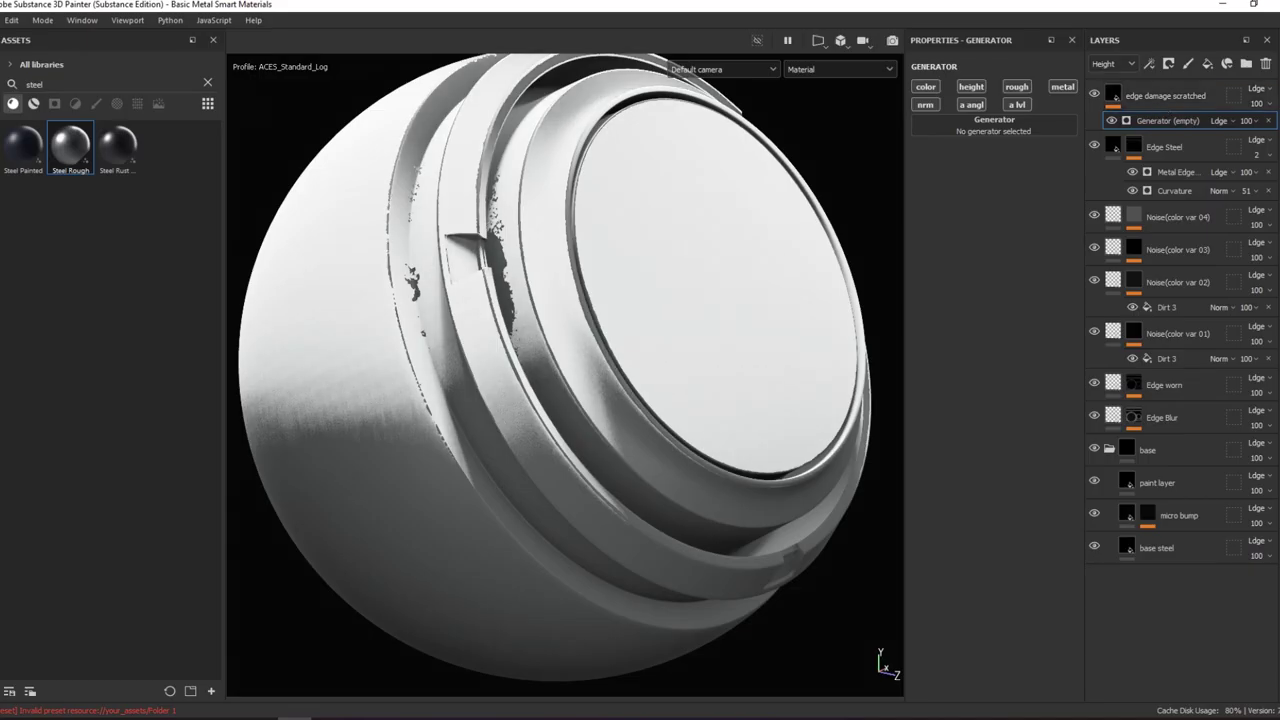
key("Delete")
- Give the top layer a black mask with a Mask Builder - Legacy generator
right_click(1163, 94)
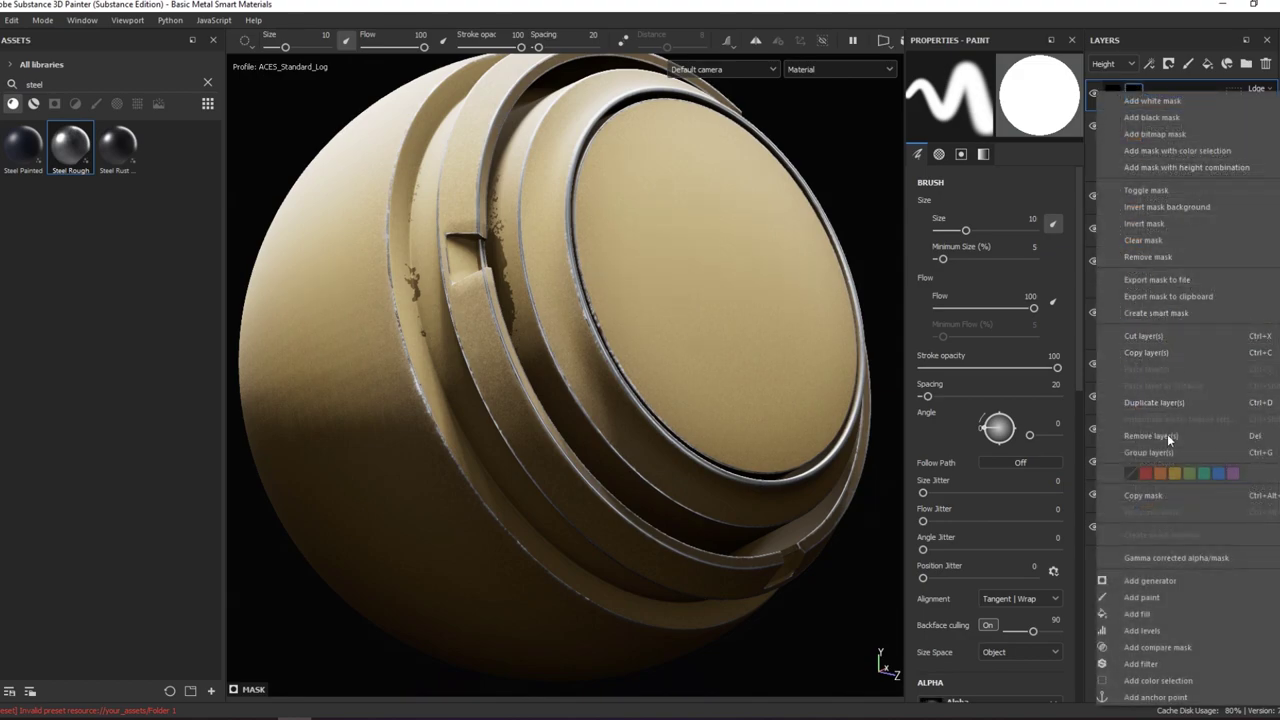
left_click(1183, 578)
left_click(1115, 92)
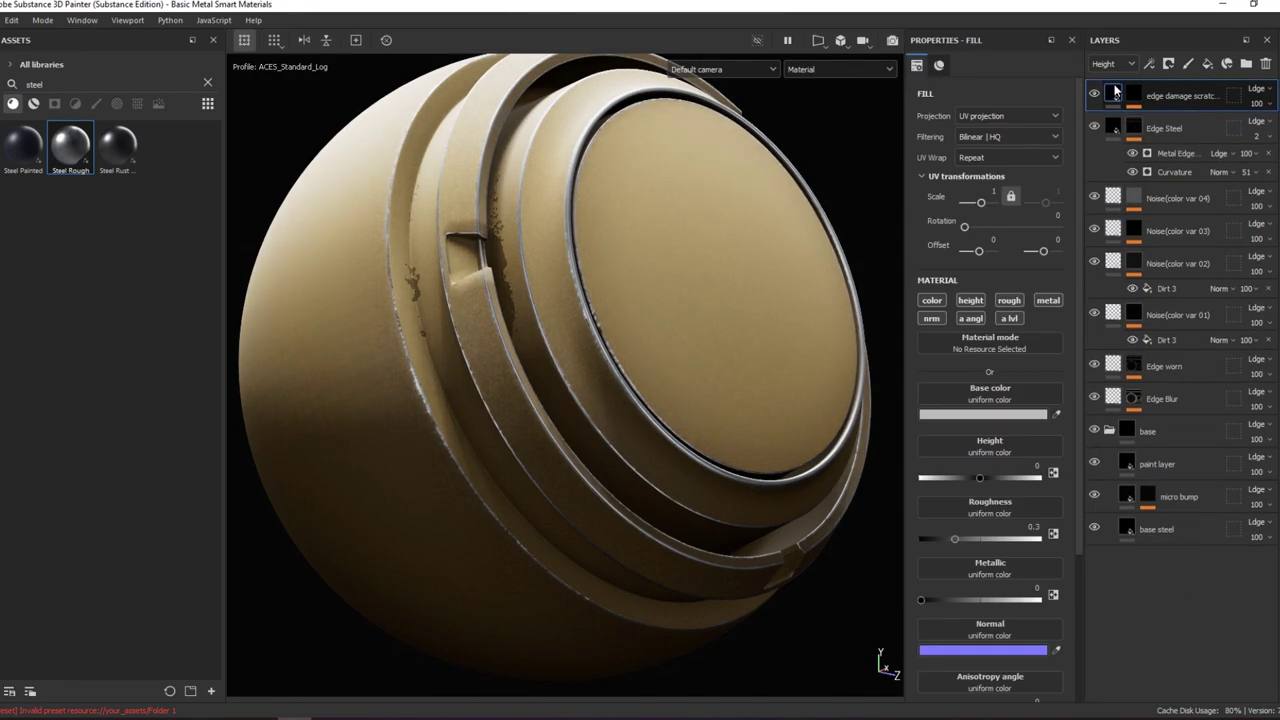
left_click(1133, 92)
right_click(1172, 104)
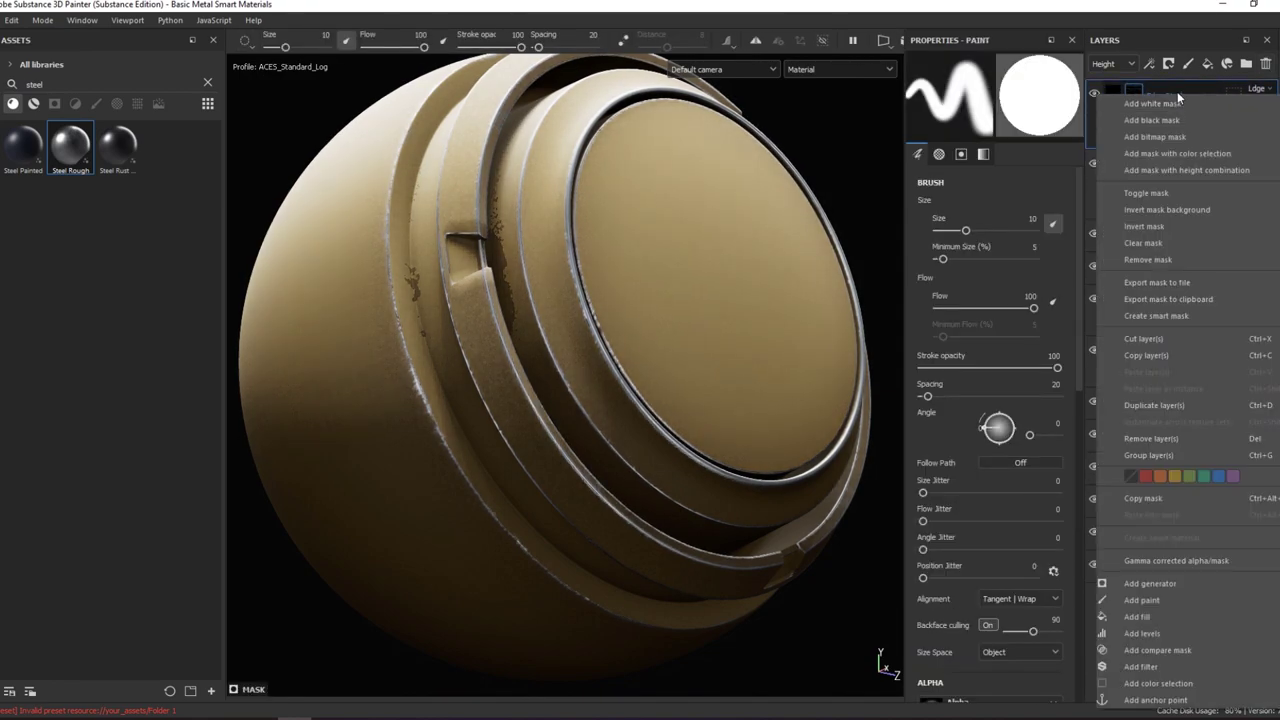
right_click(1177, 92)
right_click(1177, 92)
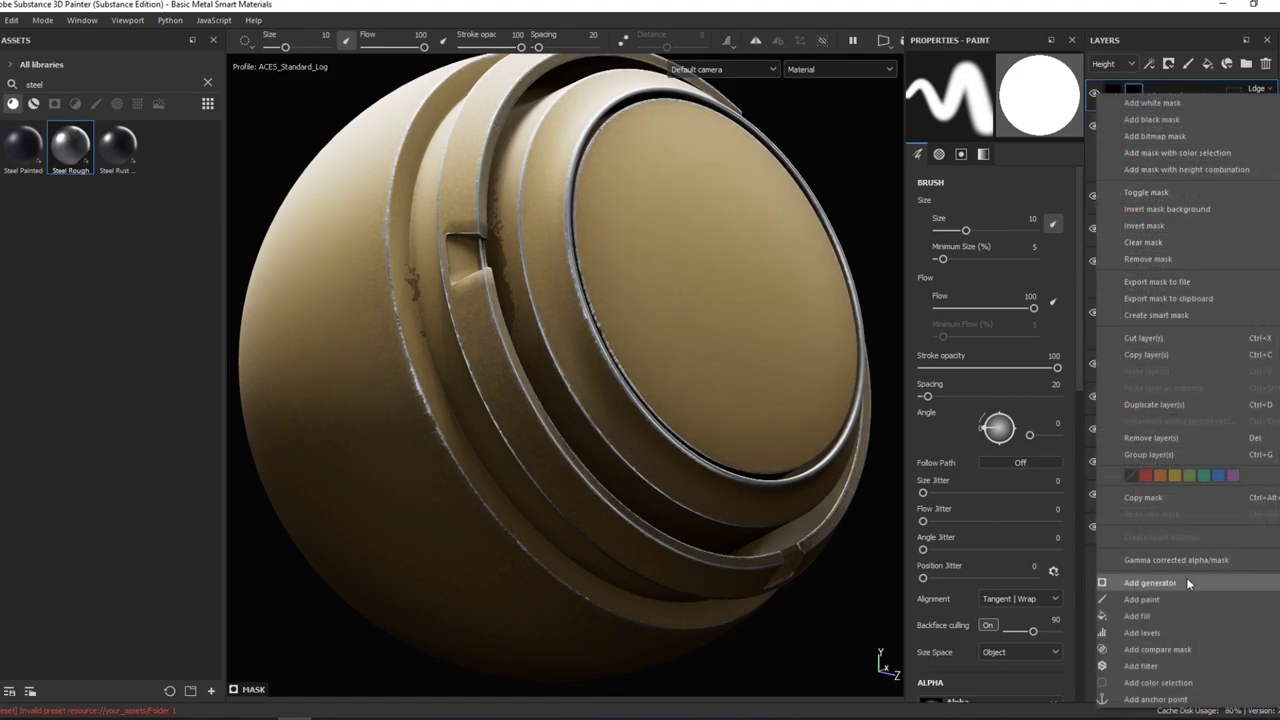
left_click(1150, 583)
left_click(995, 88)
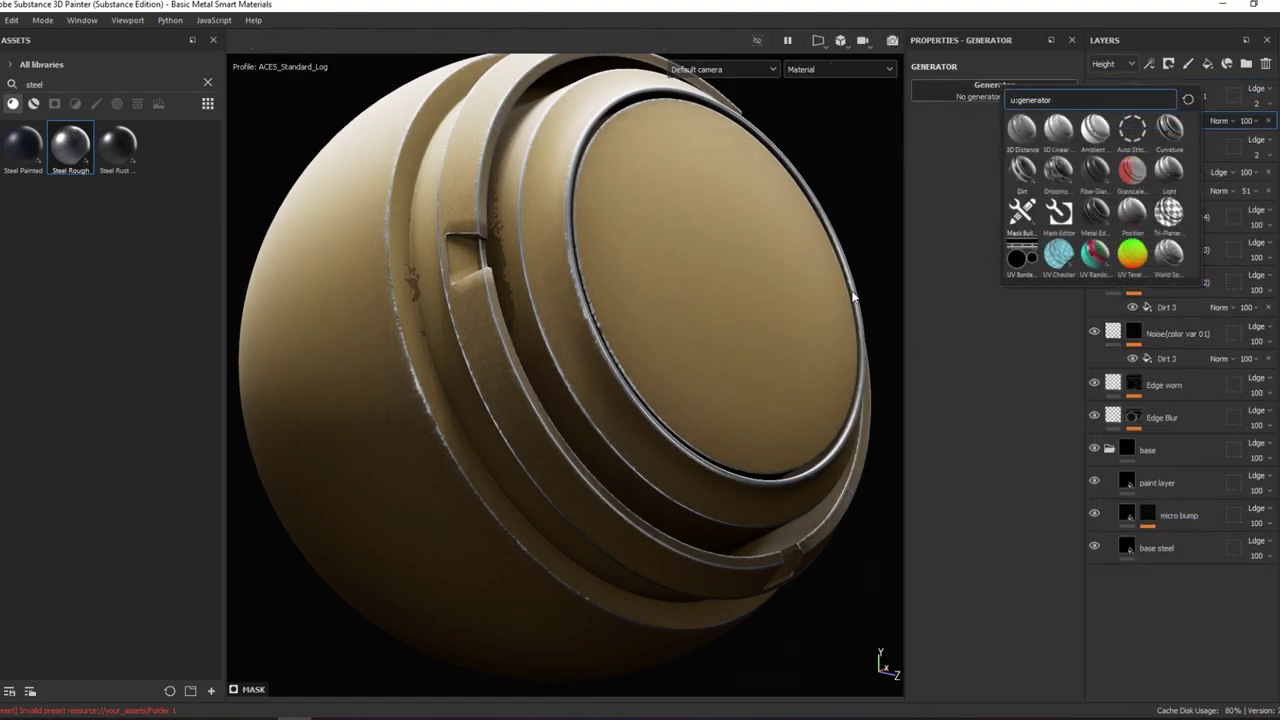
left_click(1021, 212)
left_click(1133, 92, "alt")
left_click(1175, 120)
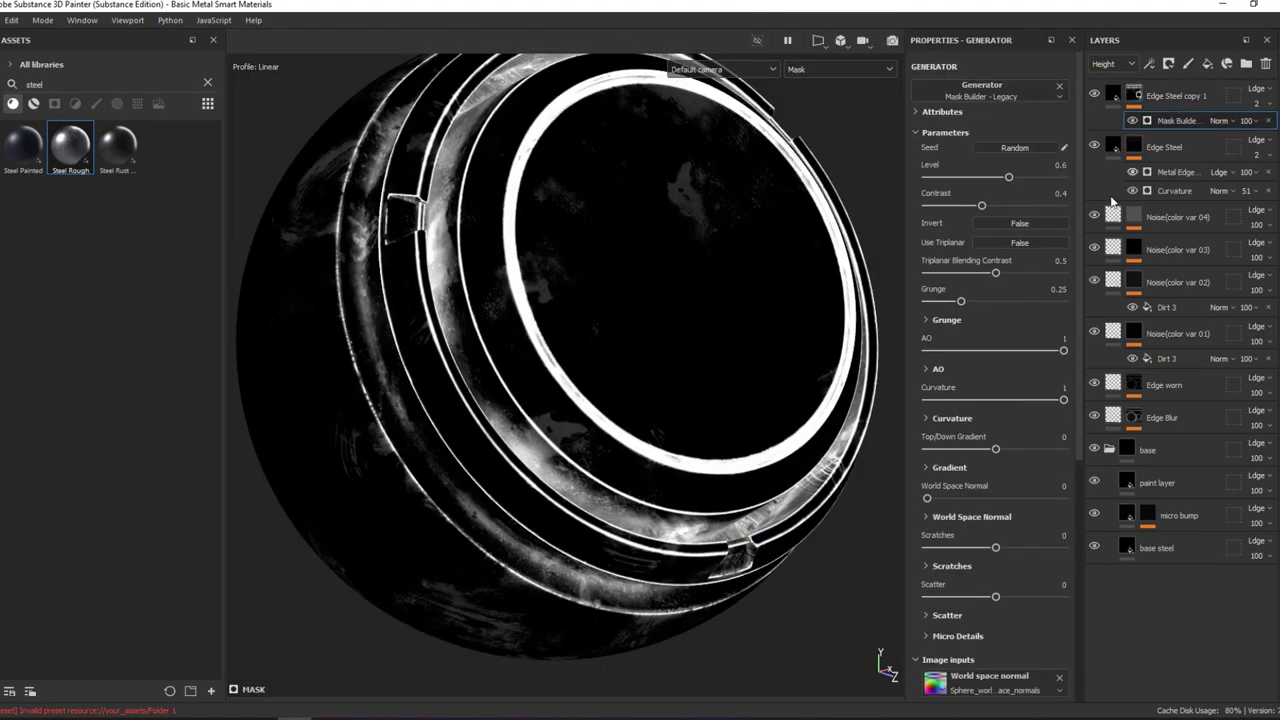
- Set Custom grunge 1 to Grunge Paint Scratched and expand the Grunge settings
scroll(1016, 333, "down", 2)
scroll(1016, 333, "down", 3)
left_click(1001, 460)
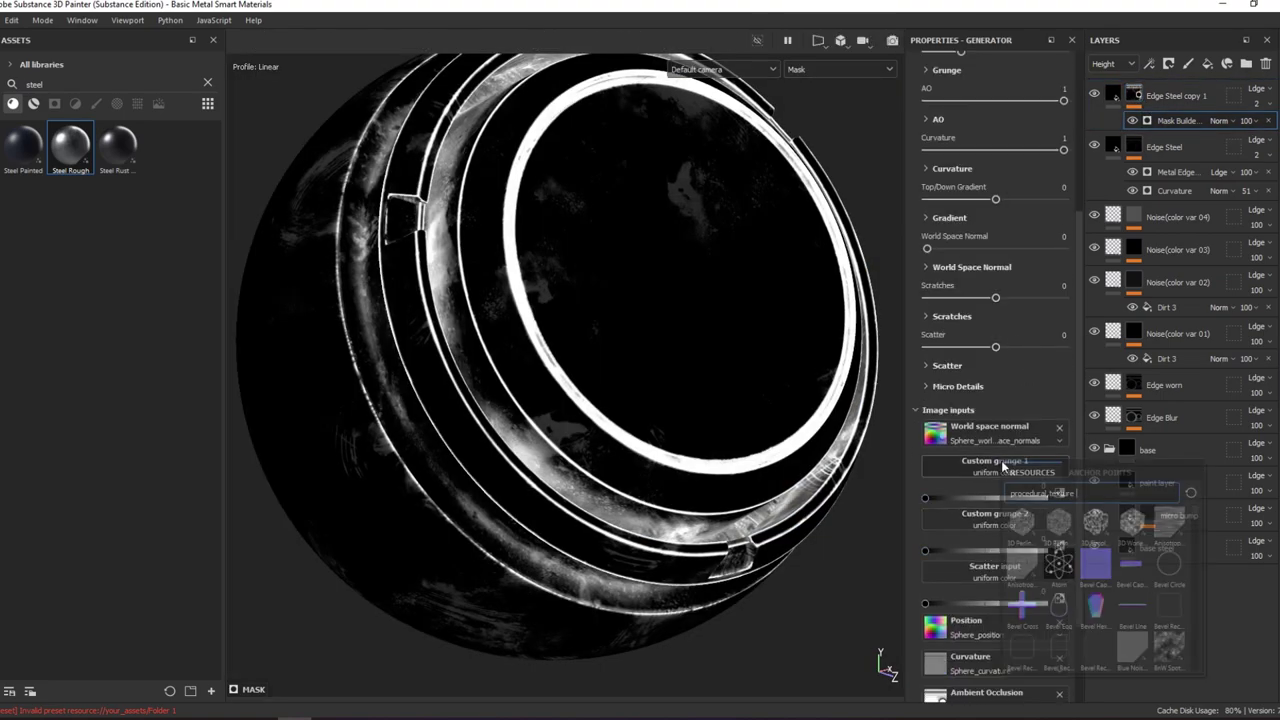
type("scra")
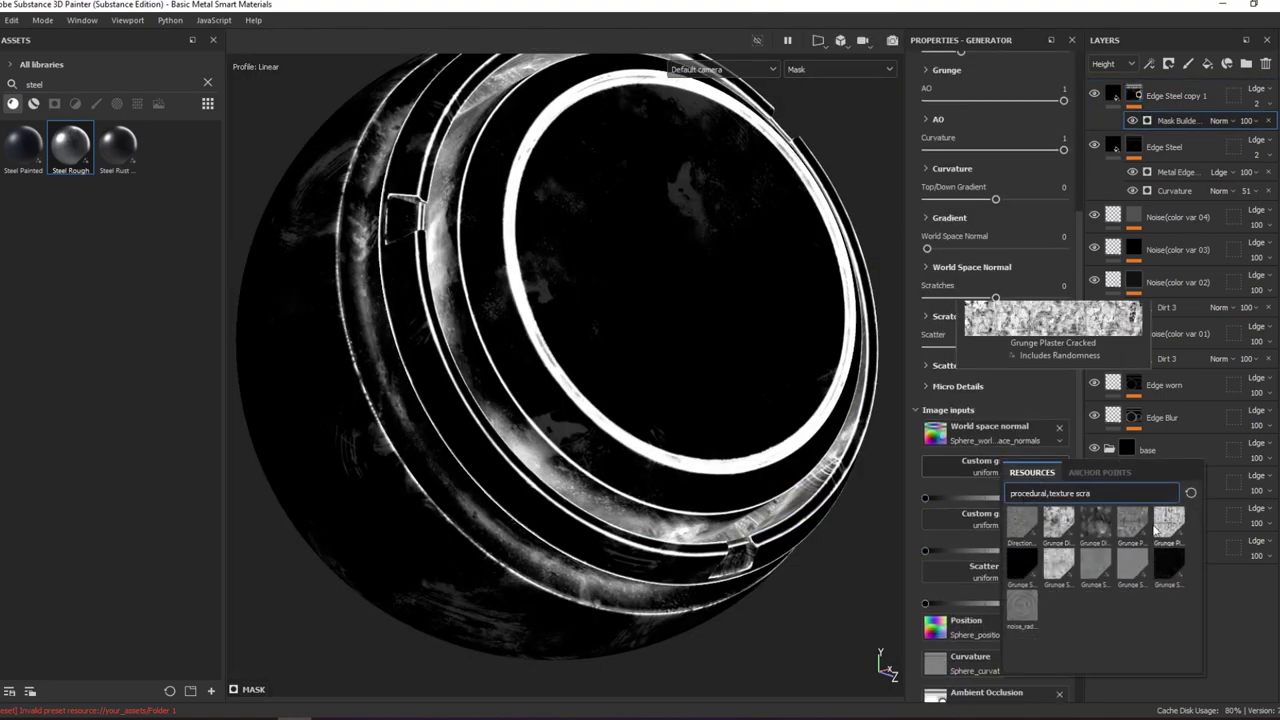
left_click(1137, 525)
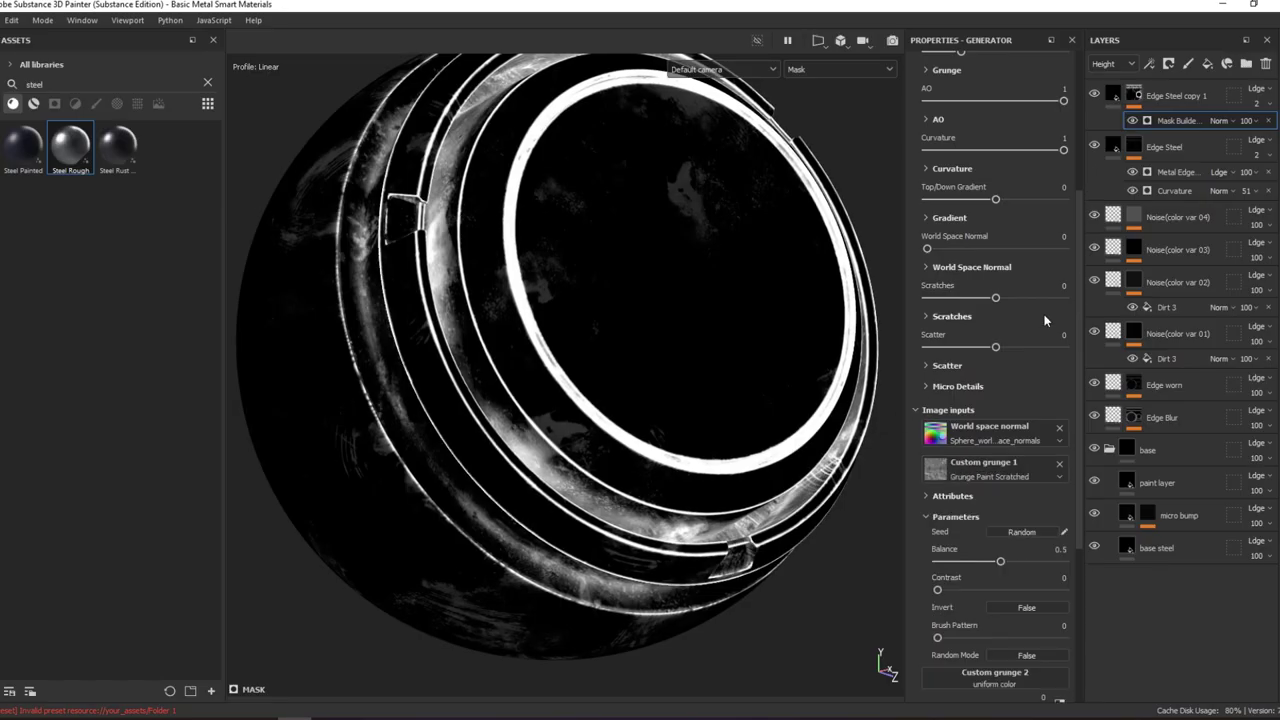
scroll(1044, 320, "up", 5)
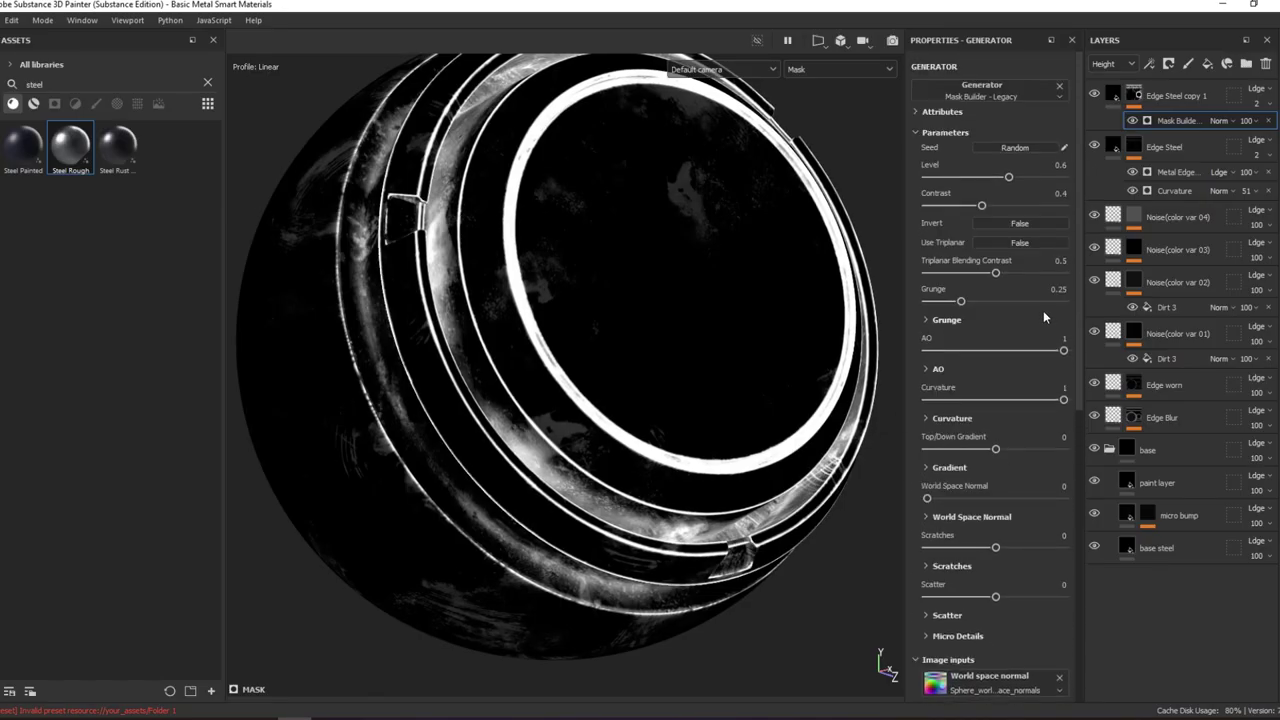
left_click(944, 319)
- Enable Use Custom Grunge and set Grunge 0.55, grunge scale 4 and AO -1
left_click(1036, 363)
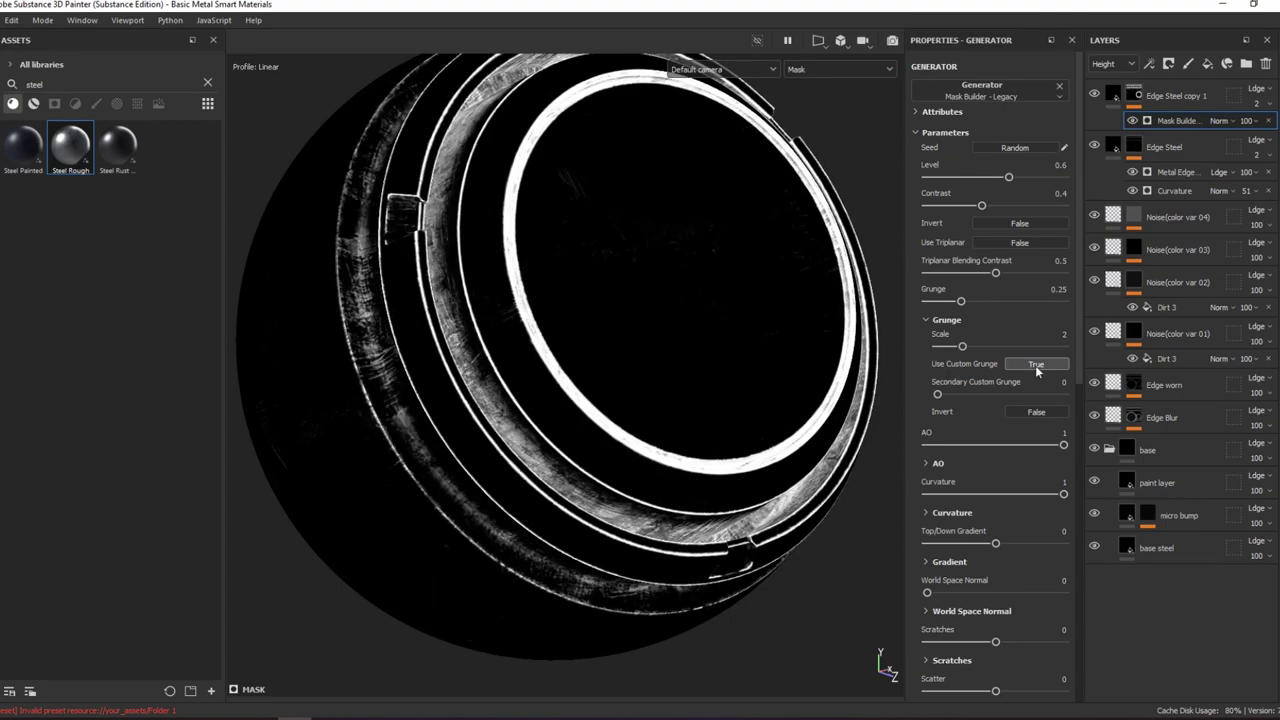
left_click_drag(960, 301, 998, 301)
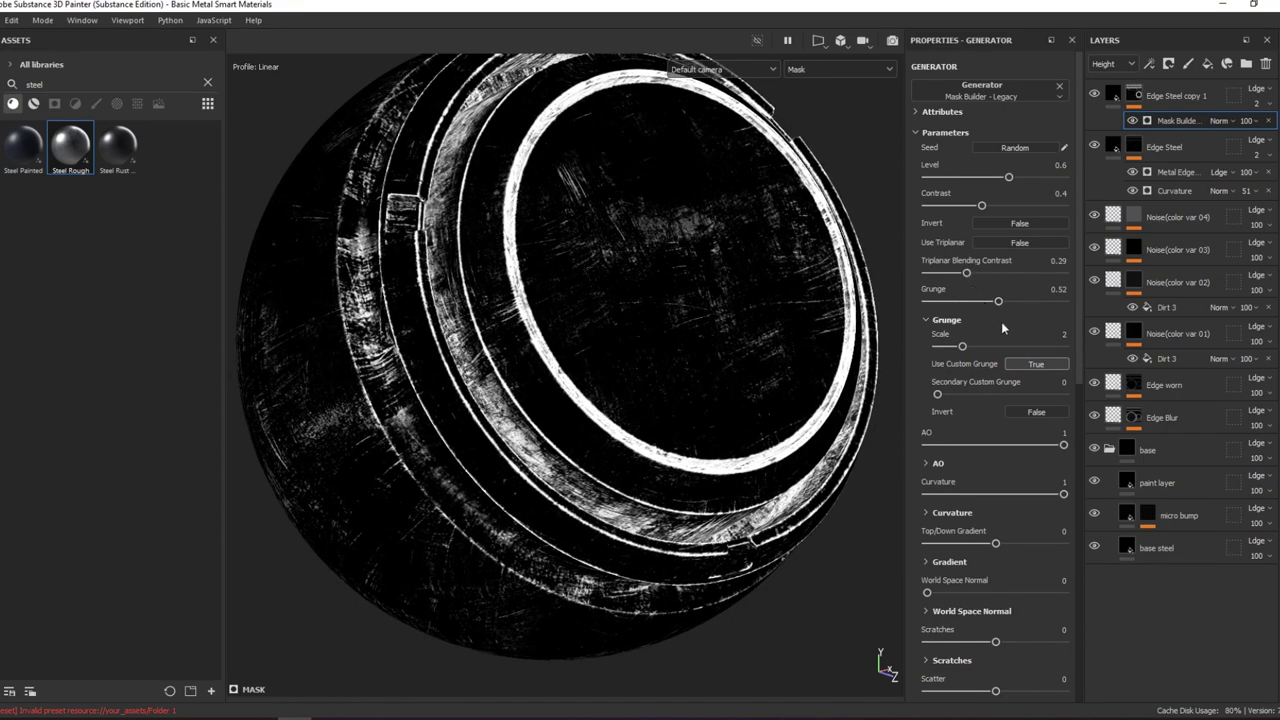
mouse_move(966, 272)
left_mouse_down()
mouse_move(995, 272)
mouse_move(988, 301)
left_mouse_up()
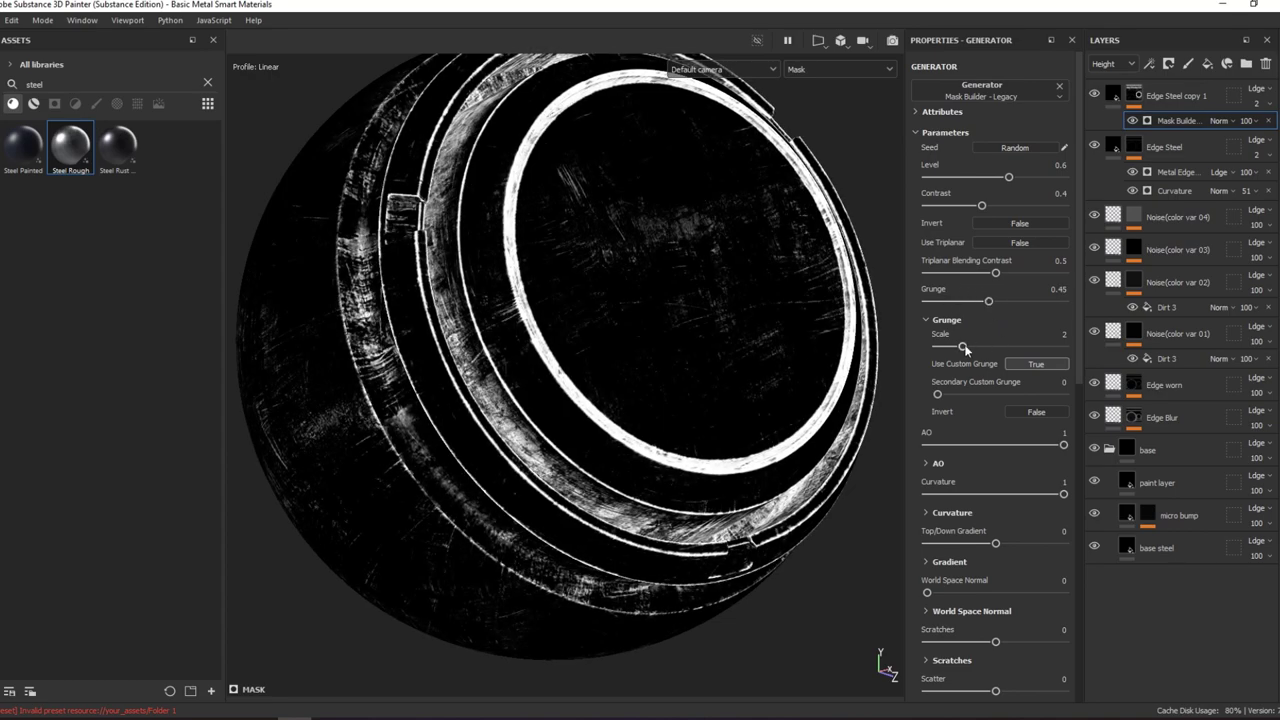
mouse_move(963, 346)
left_mouse_down()
mouse_move(977, 346)
mouse_move(948, 346)
mouse_move(1012, 346)
mouse_move(1000, 346)
left_mouse_up()
left_click_drag(979, 444, 876, 461)
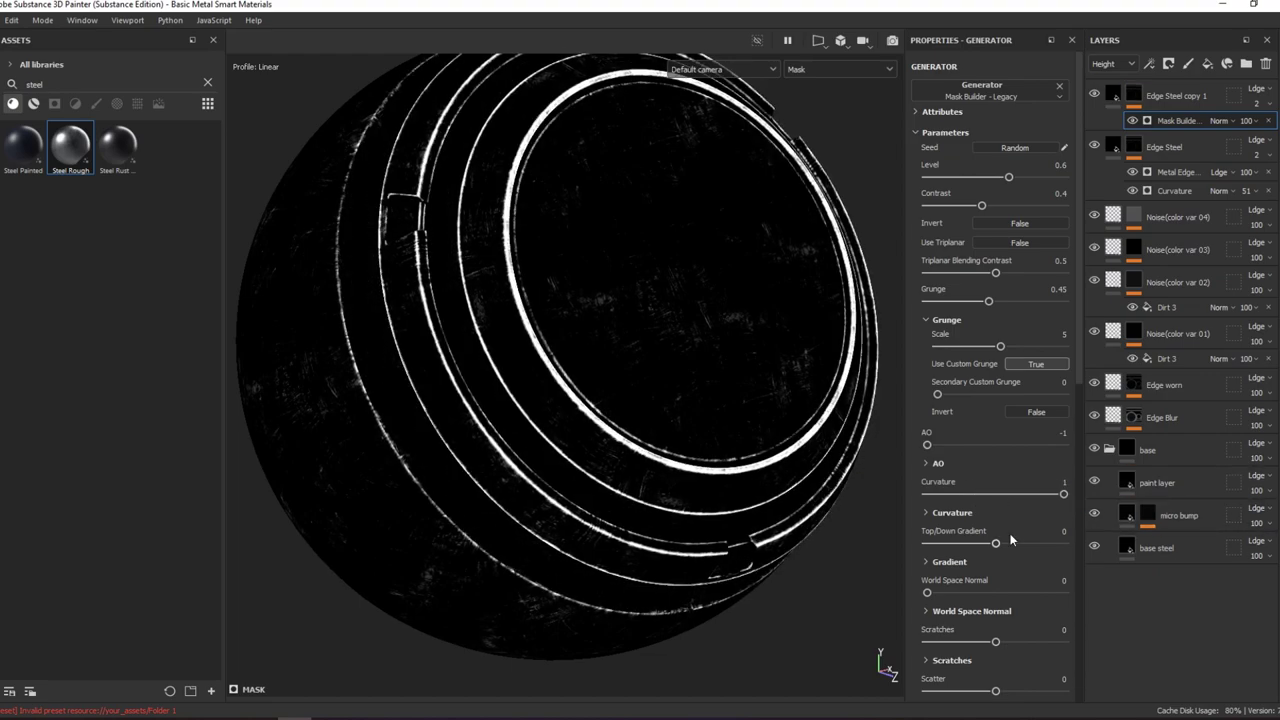
- Raise the Curvature Convex Range to 0.87 and open the Custom grunge 2 slot
left_click(952, 512)
scroll(984, 580, "down", 1)
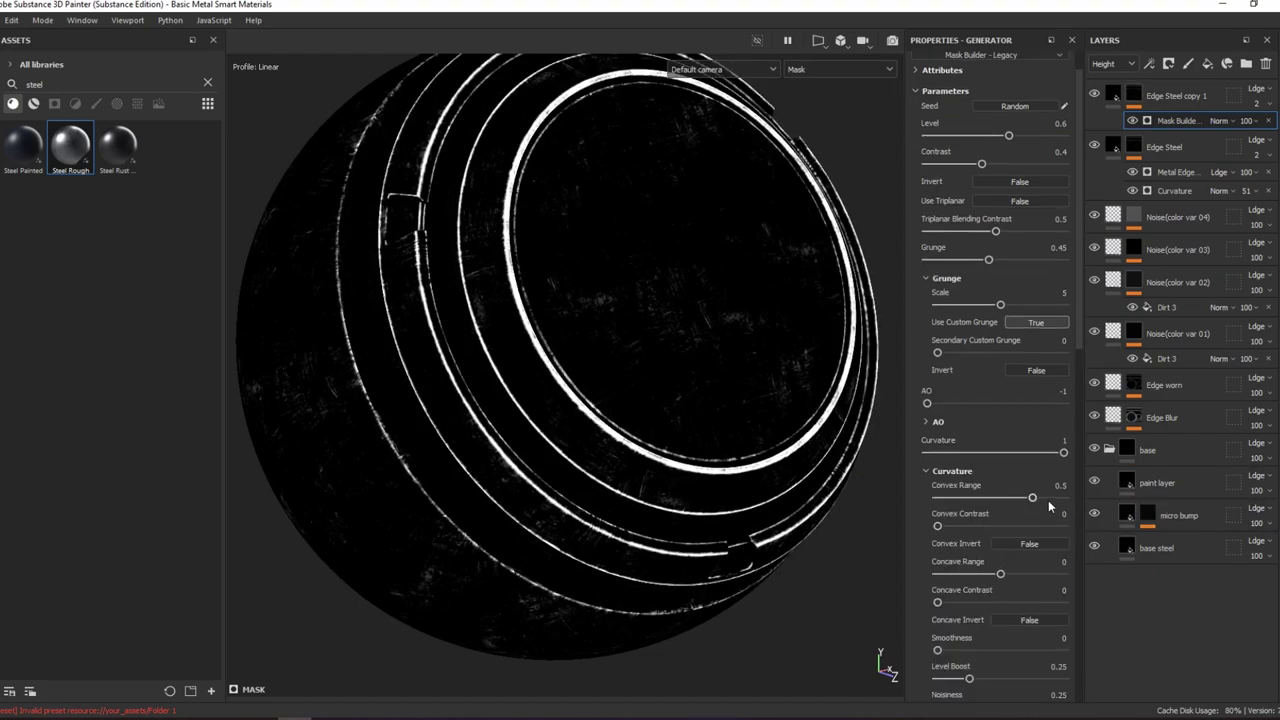
left_click_drag(1048, 503, 1056, 498)
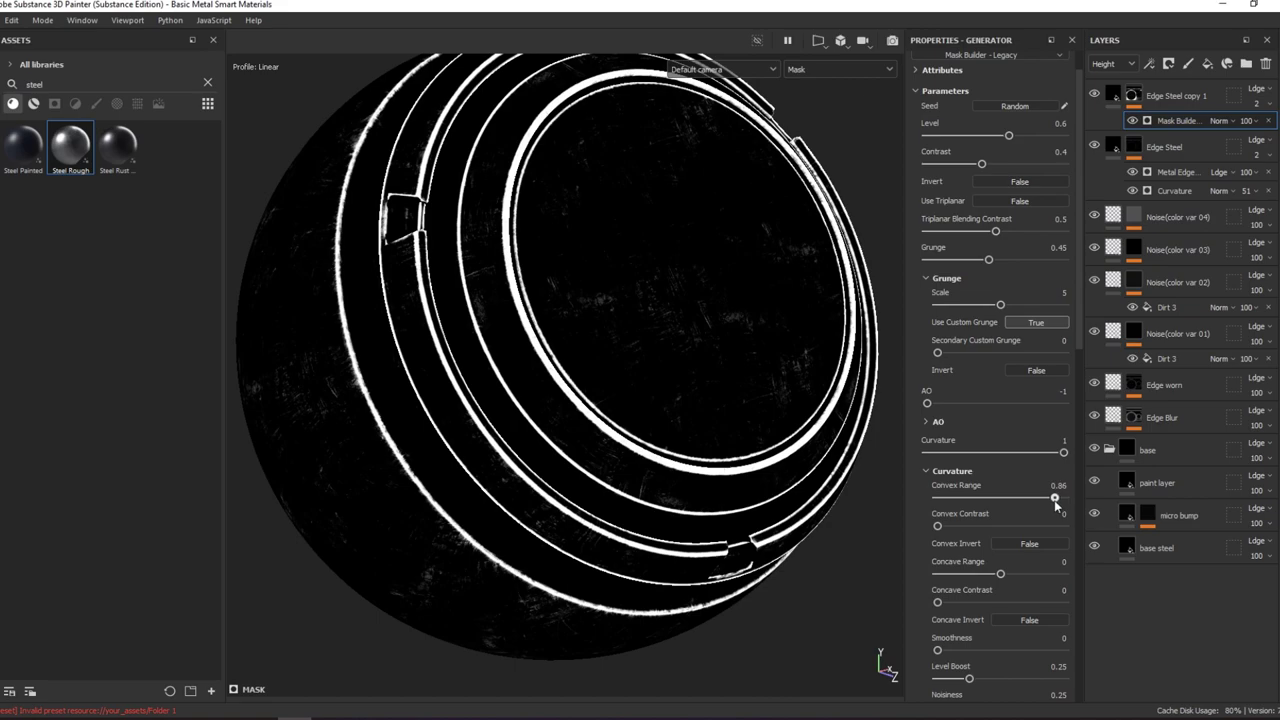
mouse_move(988, 259)
left_mouse_down()
mouse_move(941, 260)
mouse_move(1002, 260)
left_mouse_up()
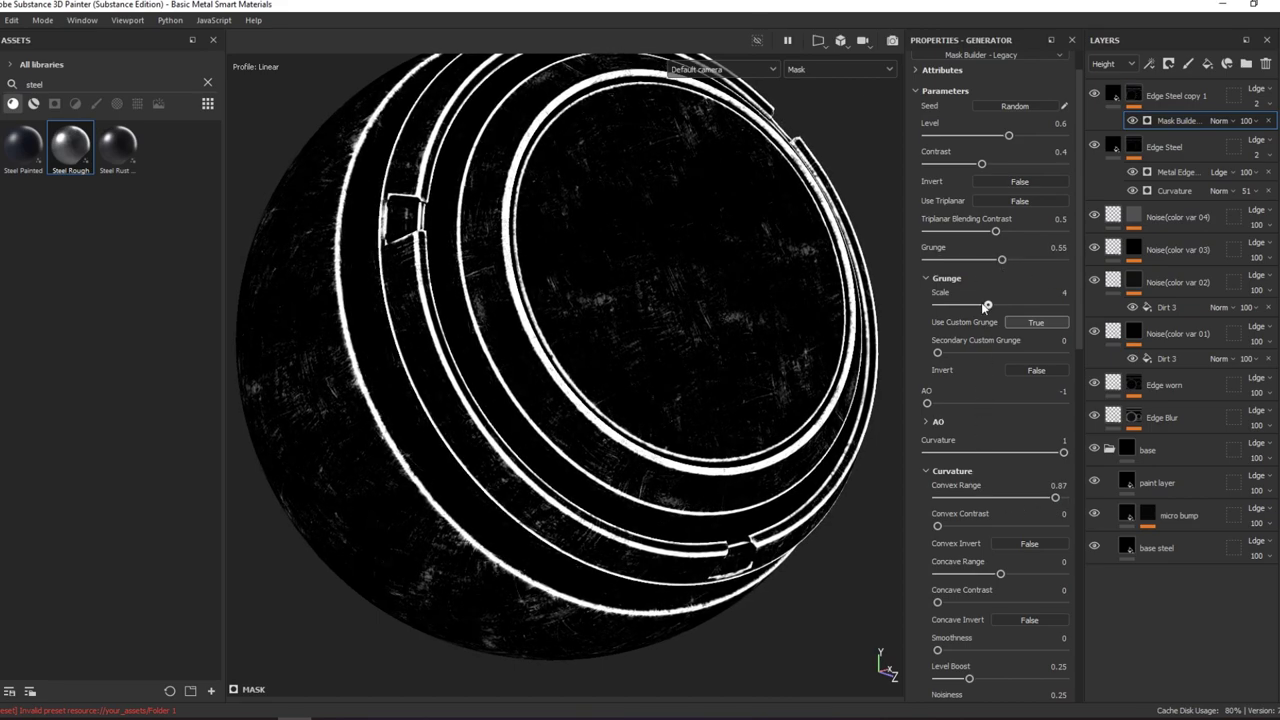
scroll(1024, 422, "down", 5)
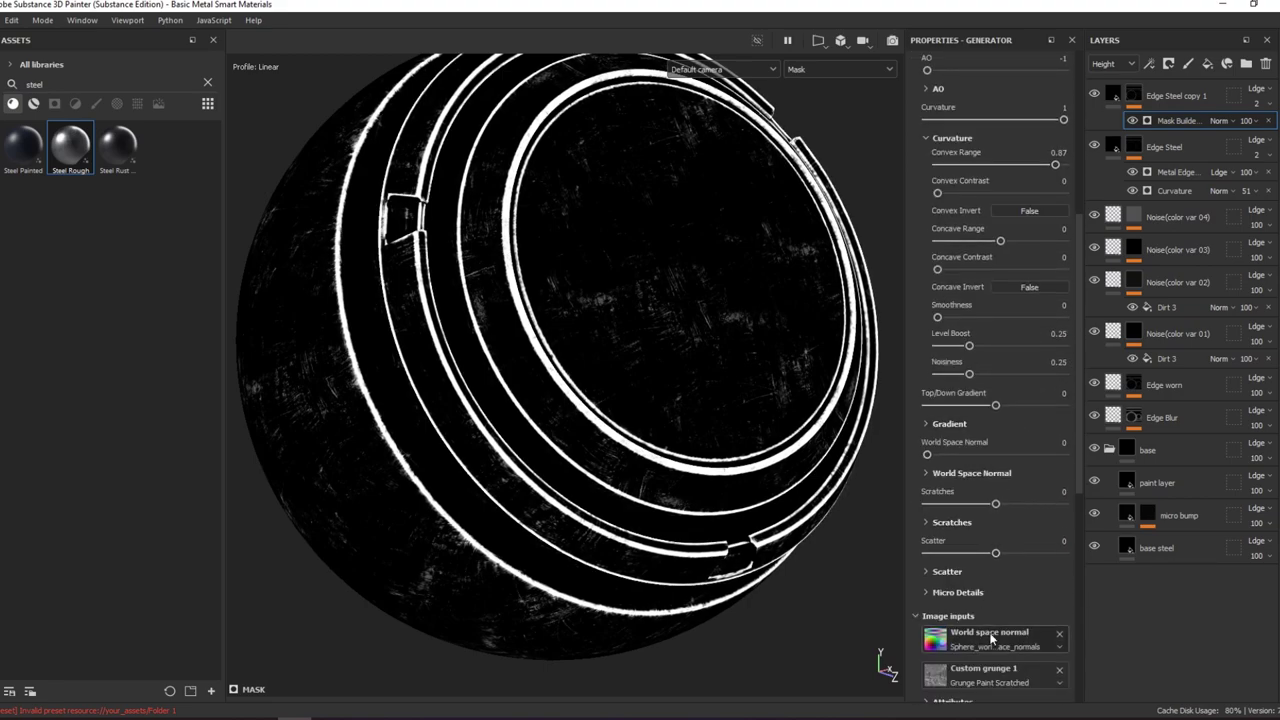
scroll(990, 636, "down", 6)
left_click(1003, 524)
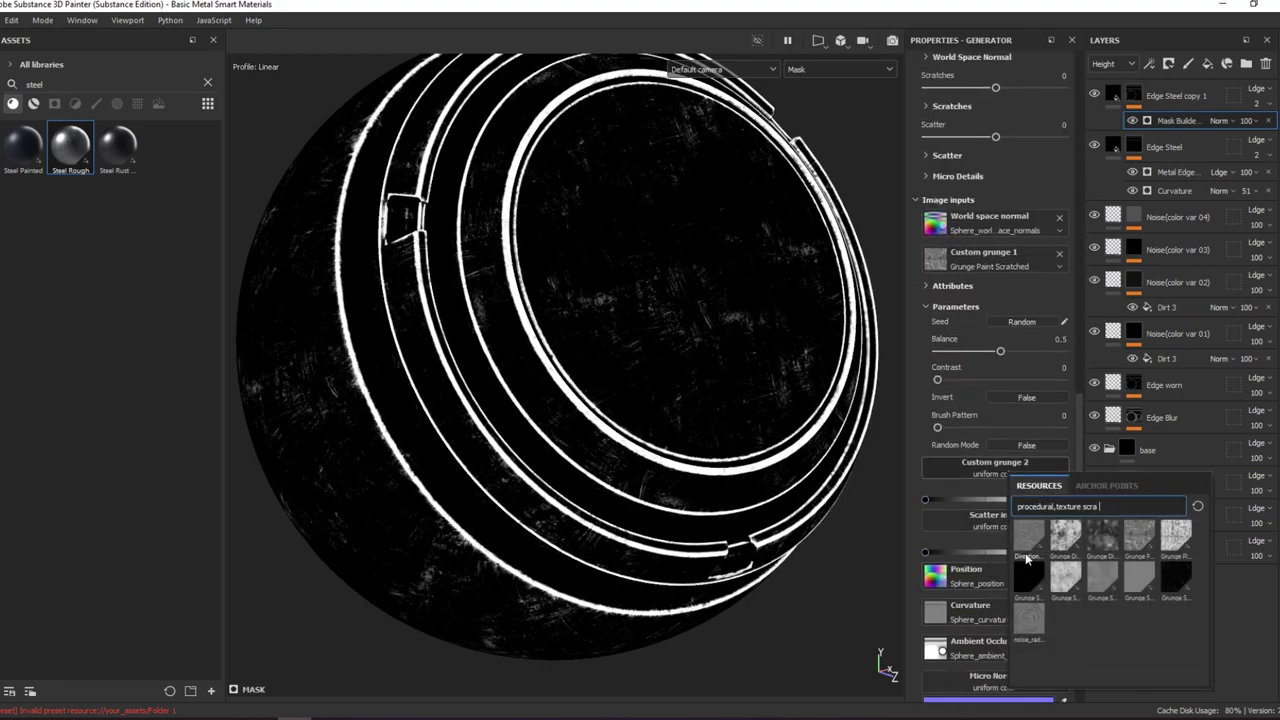
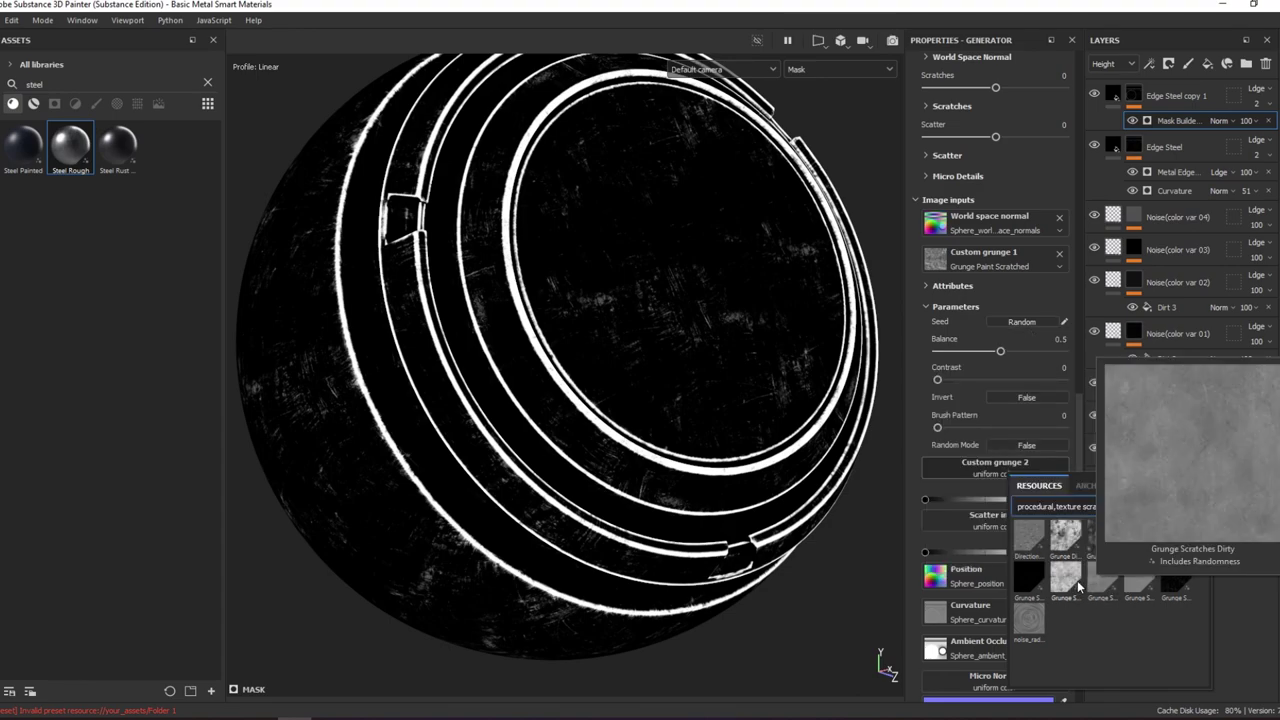
- Use Grunge Scratches Dirty as the second custom grunge and invert the mask grunge
left_click(1100, 584)
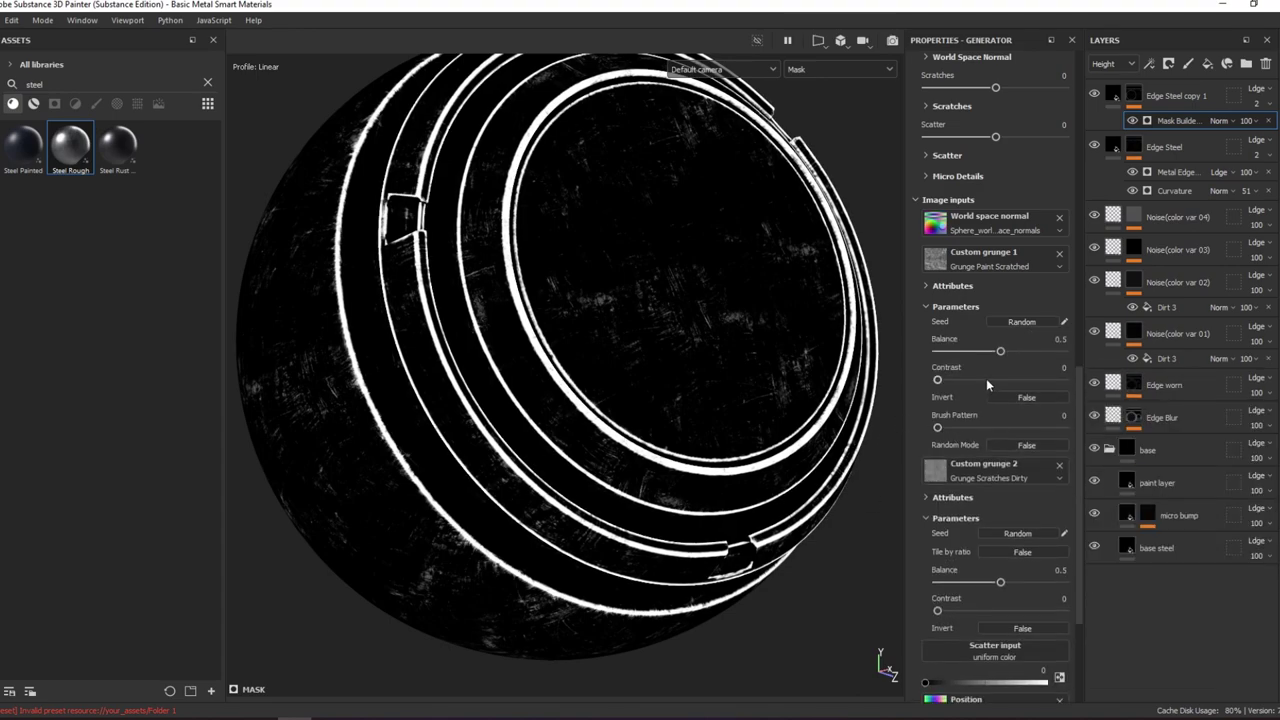
scroll(986, 378, "up", 3)
scroll(994, 363, "up", 3)
scroll(1026, 266, "up", 1)
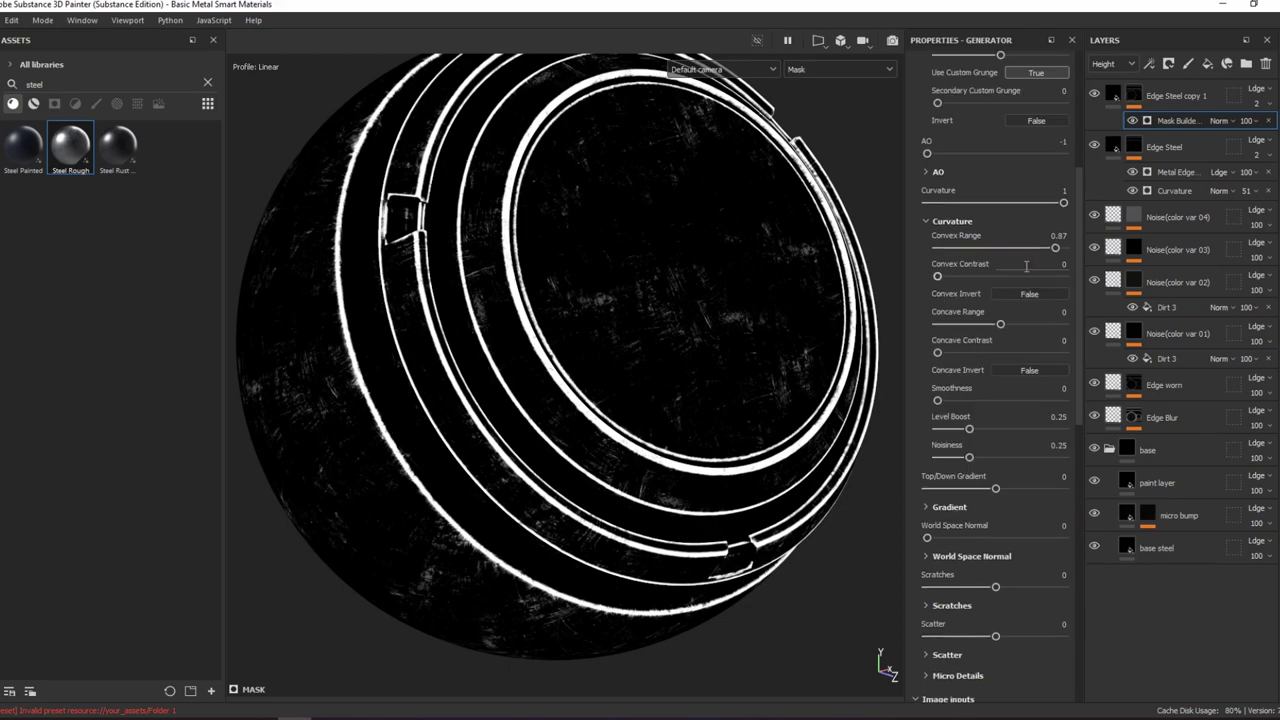
left_click(952, 221)
scroll(1018, 228, "up", 3)
left_click(1036, 245)
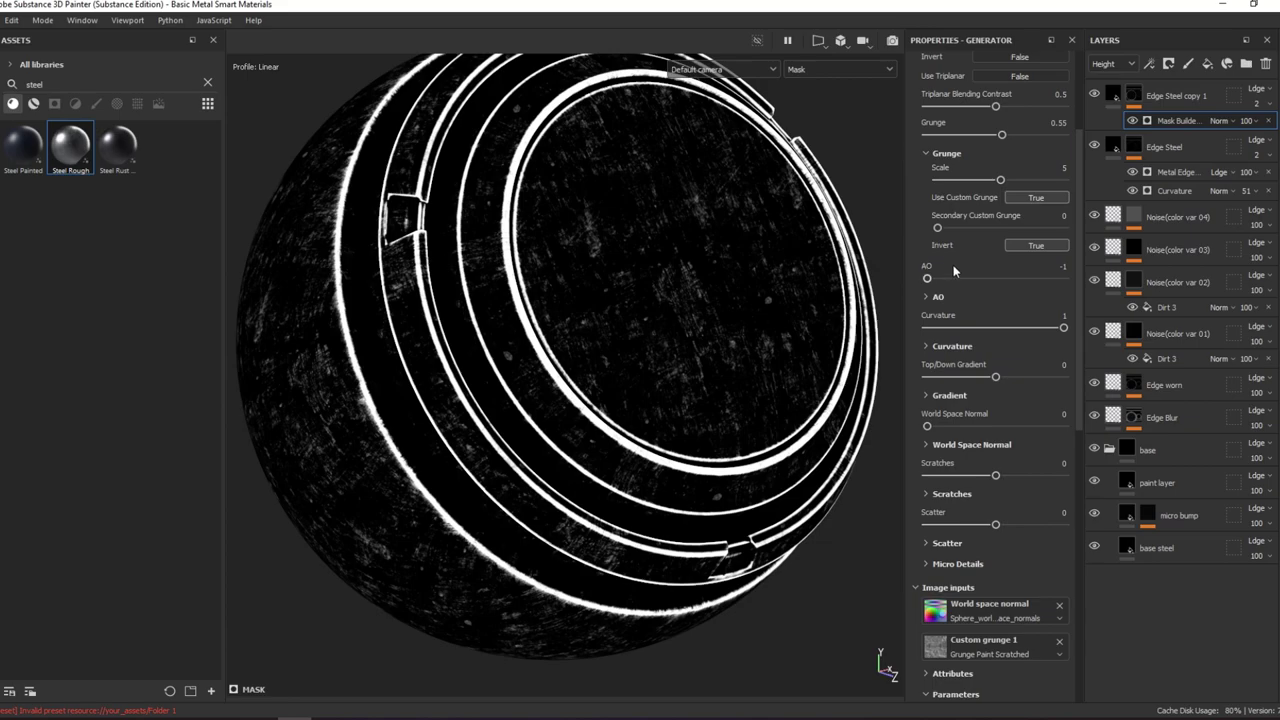
mouse_move(937, 228)
left_mouse_down()
mouse_move(1043, 228)
mouse_move(935, 230)
left_mouse_up()
- Set Grunge Scale to 3 and rebalance the grunge and secondary grunge amounts
scroll(966, 229, "up", 1)
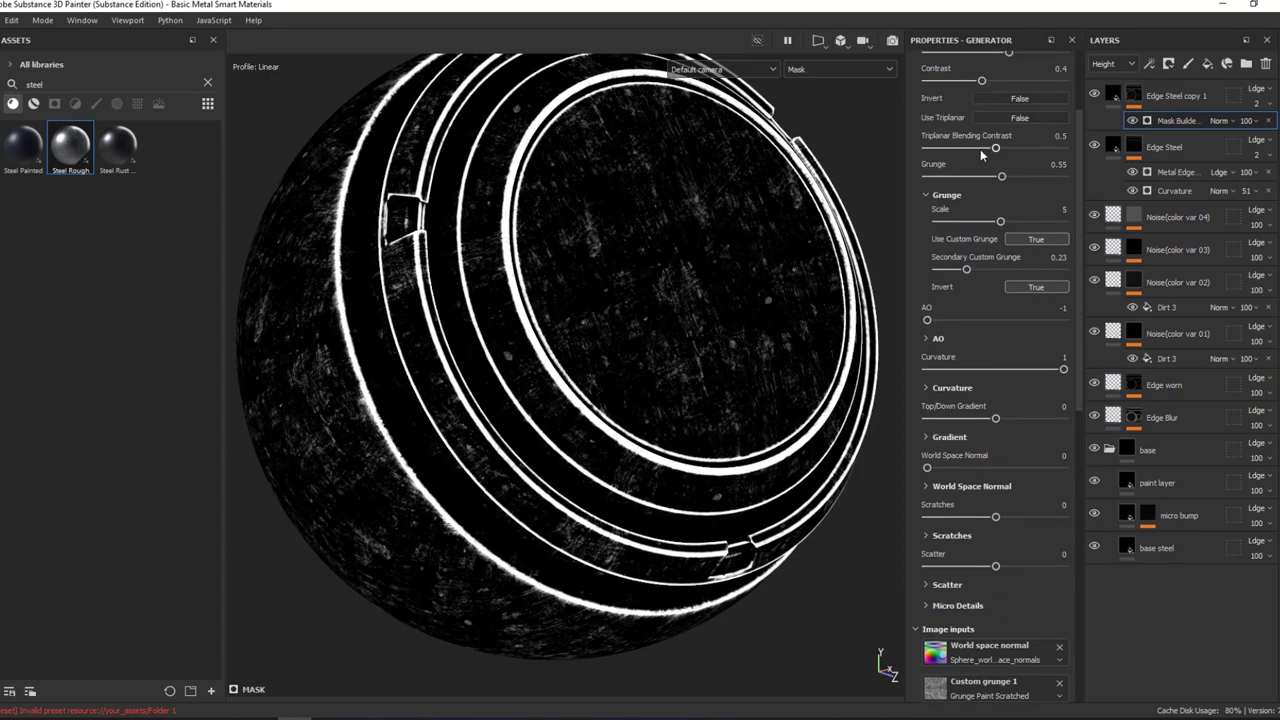
scroll(980, 183, "up", 1)
mouse_move(1001, 218)
left_mouse_down()
mouse_move(950, 220)
mouse_move(984, 222)
left_mouse_up()
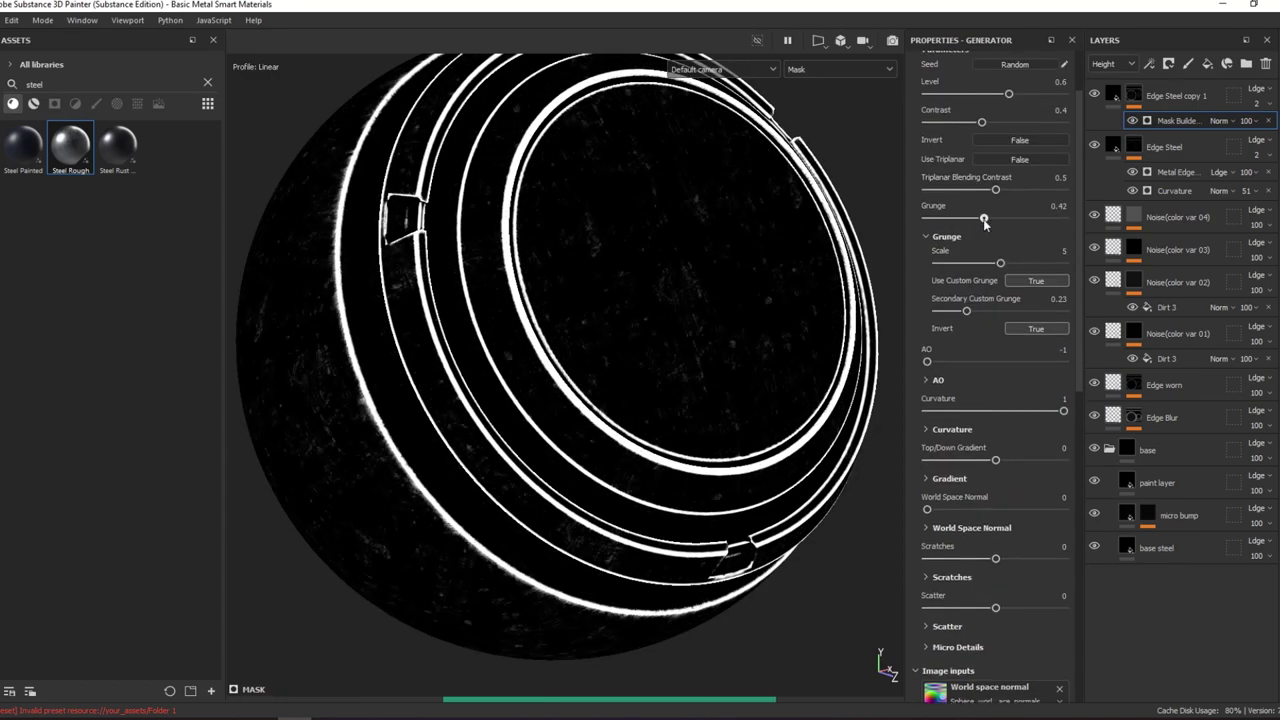
left_click_drag(966, 311, 955, 311)
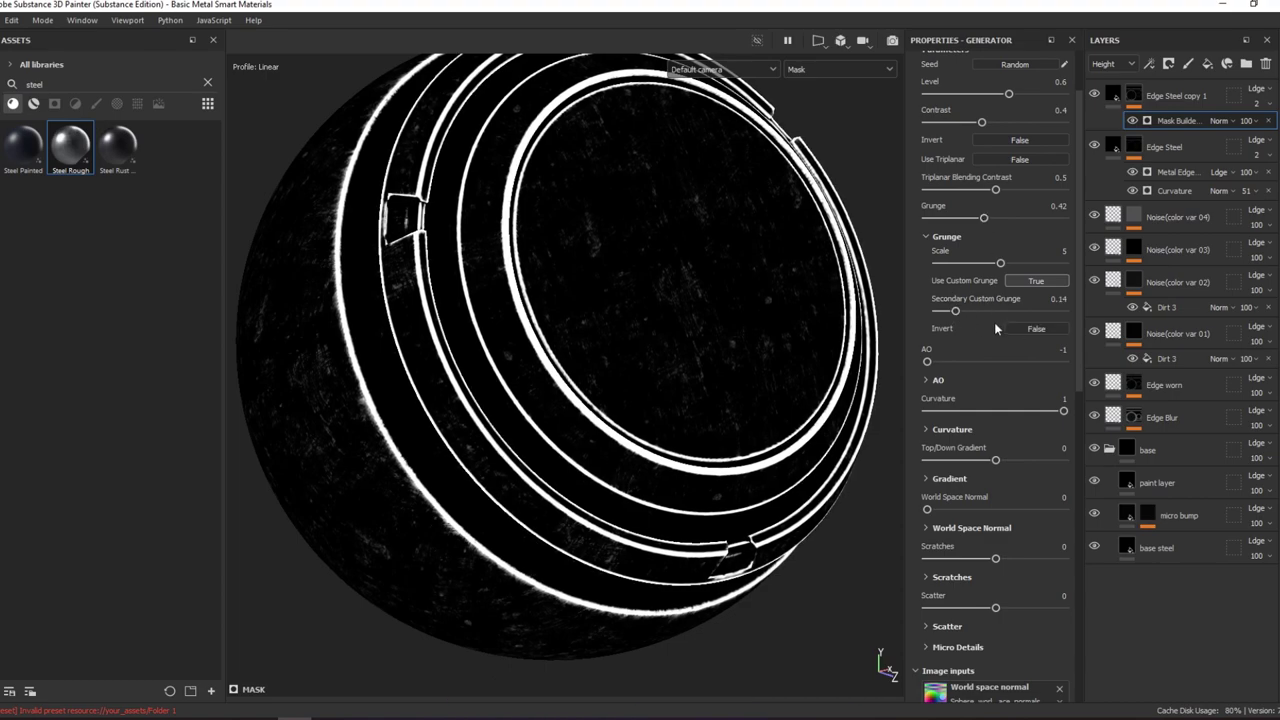
left_click(1011, 218)
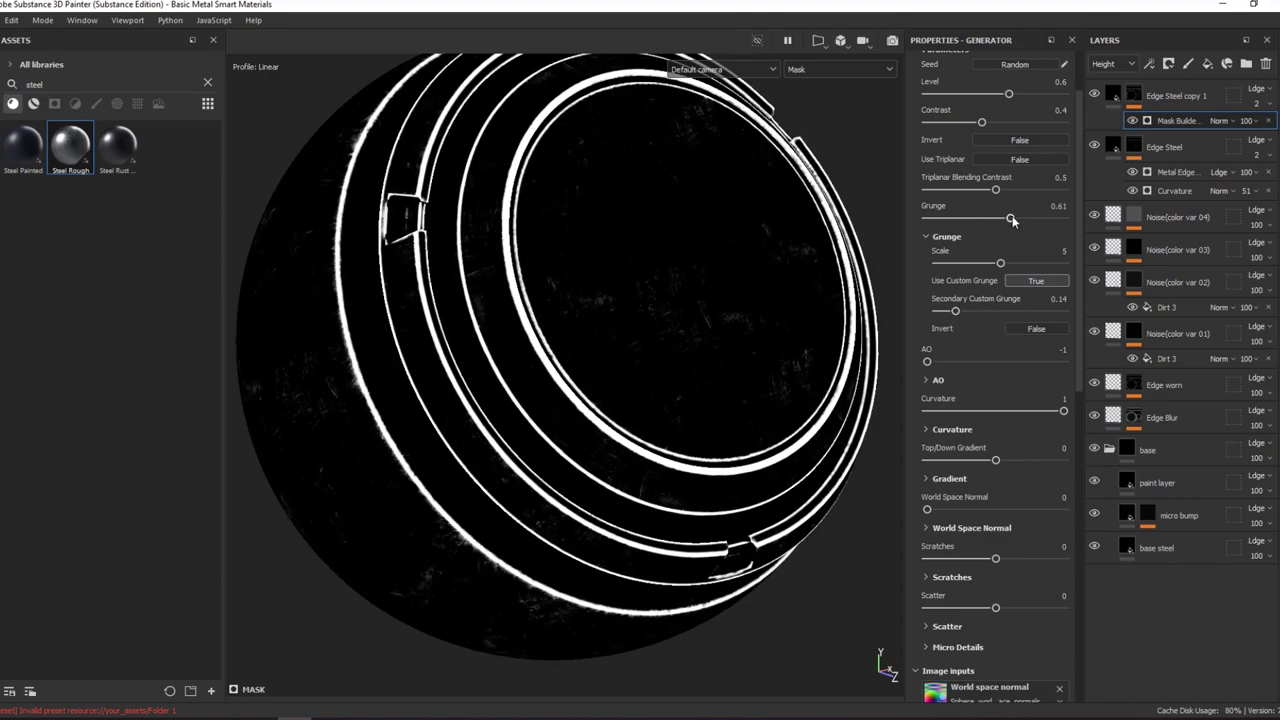
left_click_drag(1011, 218, 1018, 218)
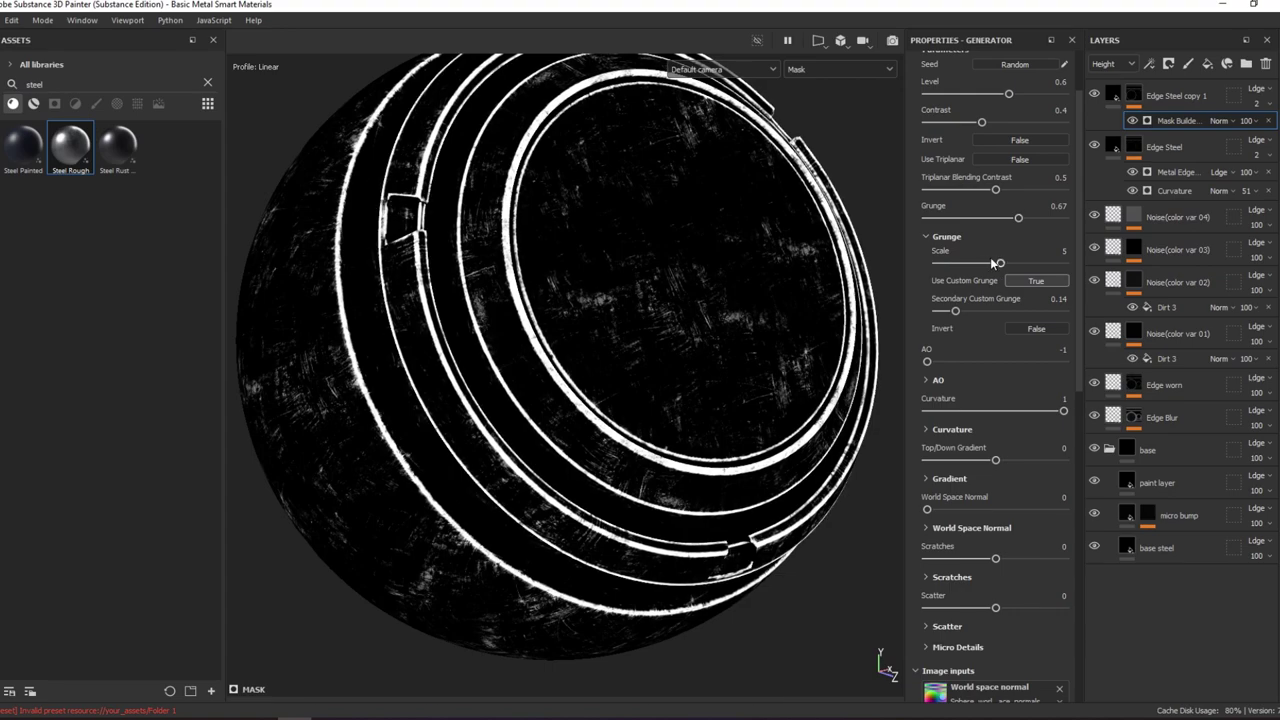
left_click_drag(992, 261, 975, 261)
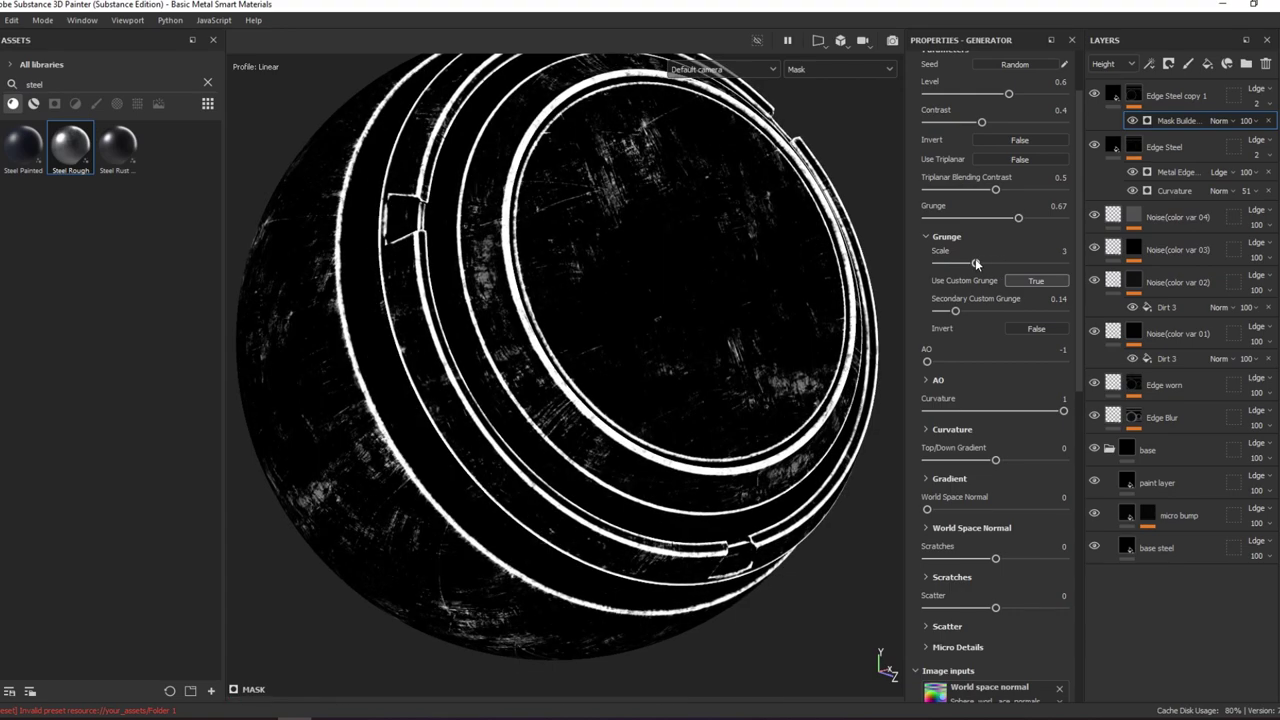
scroll(604, 354, "up", 5)
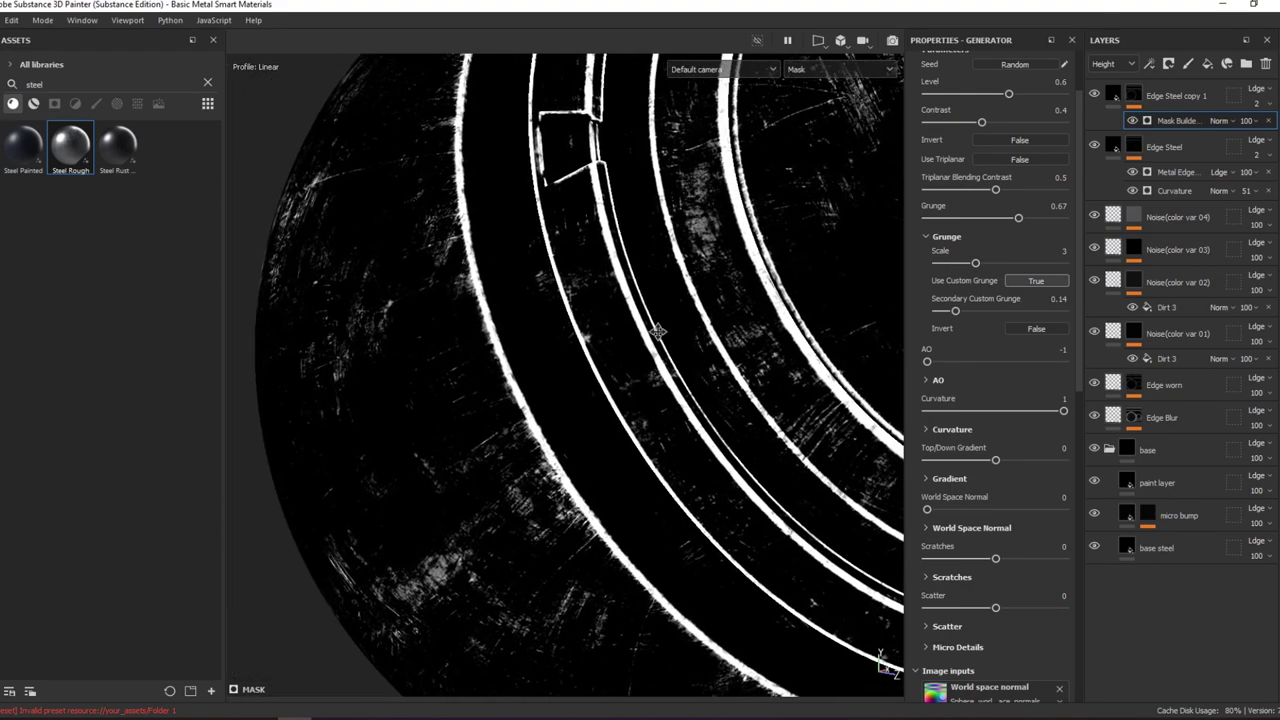
left_click_drag(955, 311, 977, 311)
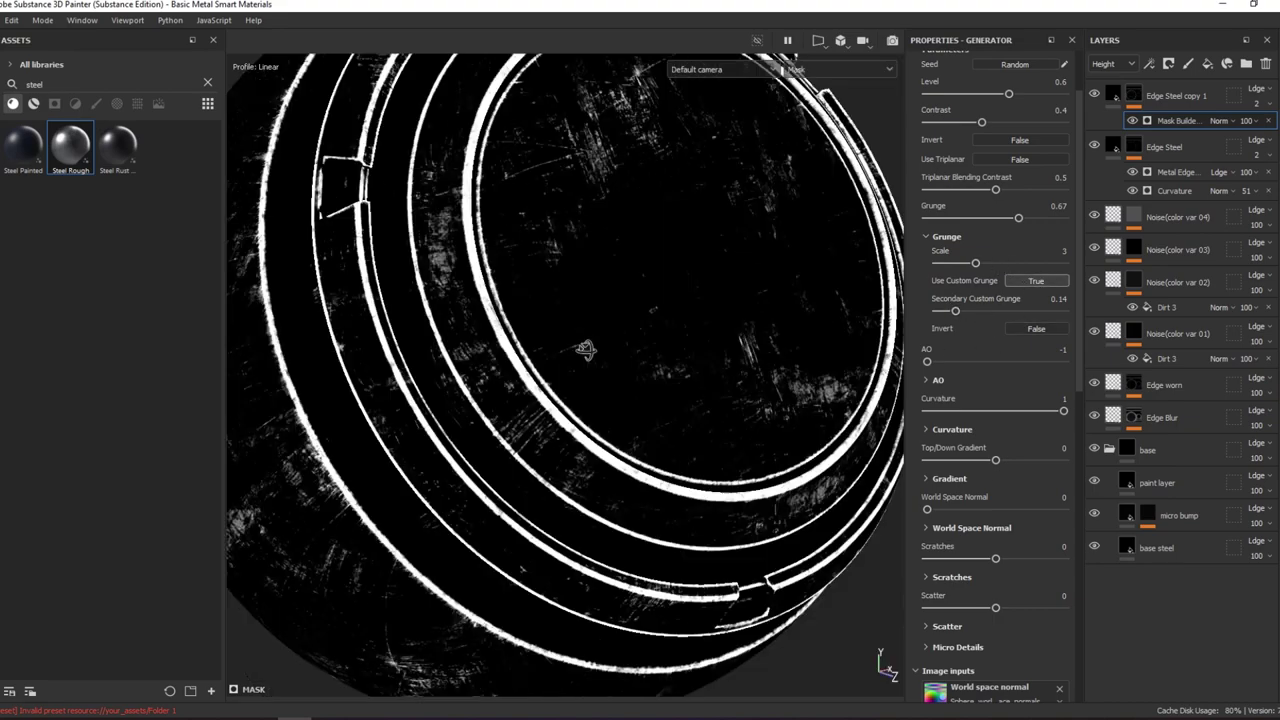
- Keep the grunge inverted, with Secondary Custom Grunge 0.67 and Grunge 0.87
left_click(1010, 328)
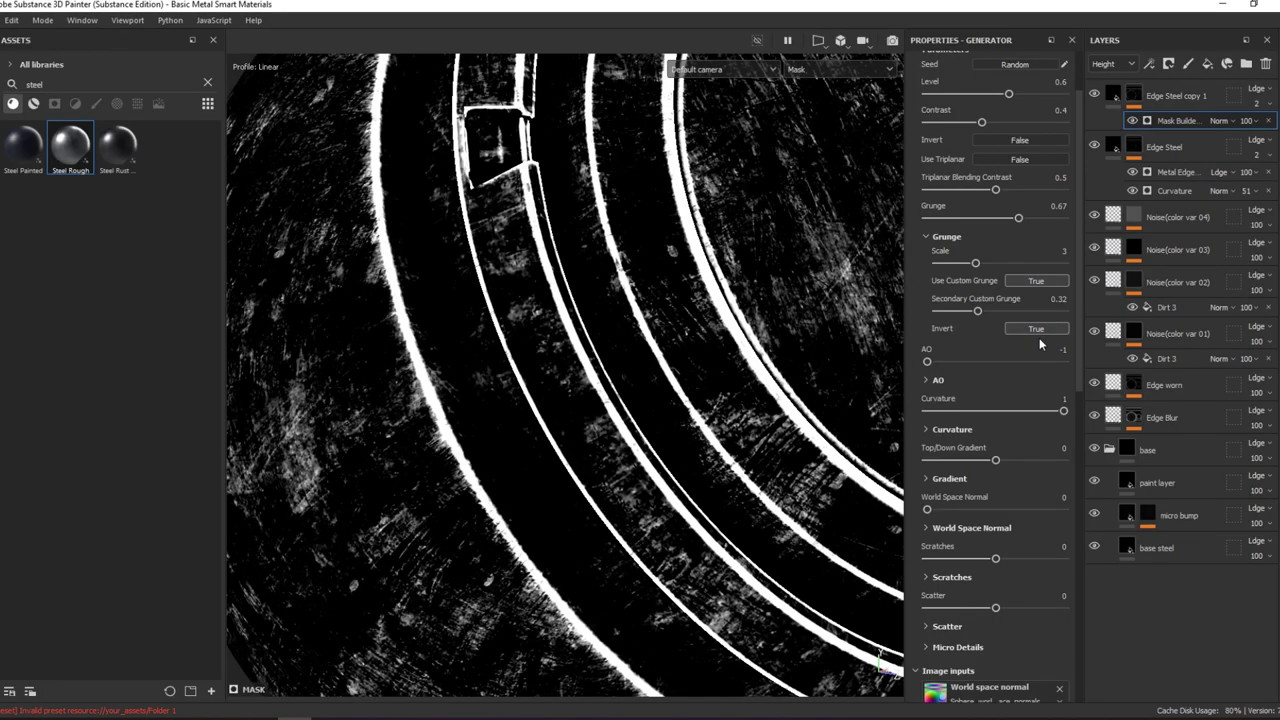
left_click(1040, 332)
scroll(1040, 331, "down", 1)
scroll(1020, 418, "down", 4)
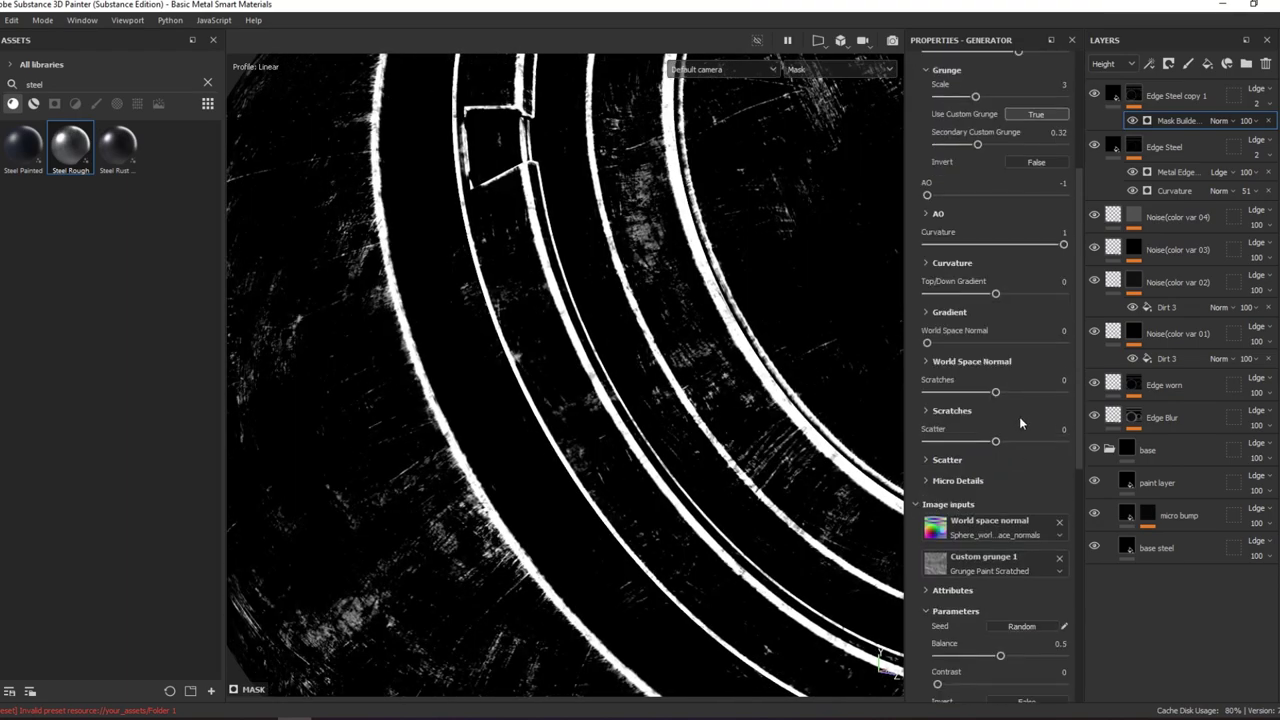
scroll(1020, 418, "up", 4)
left_click_drag(681, 333, 720, 300, "alt")
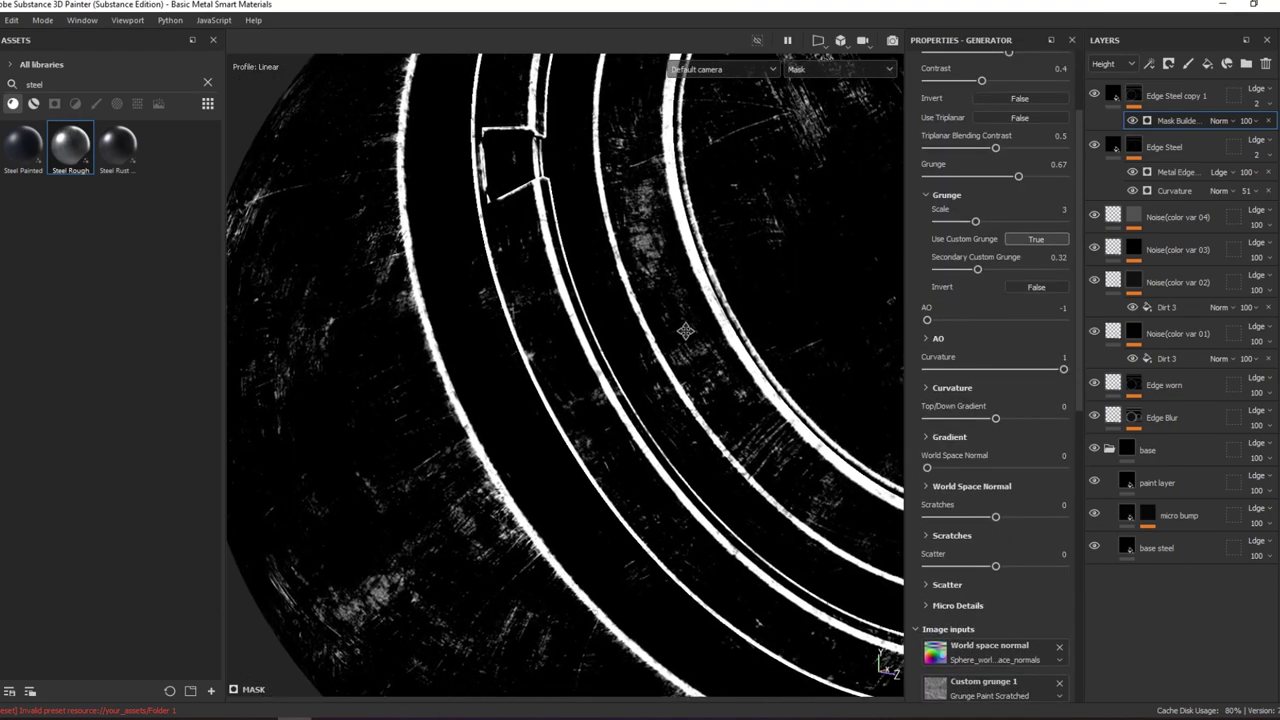
left_click(1039, 287)
mouse_move(977, 269)
left_mouse_down()
mouse_move(1020, 270)
mouse_move(941, 271)
left_mouse_up()
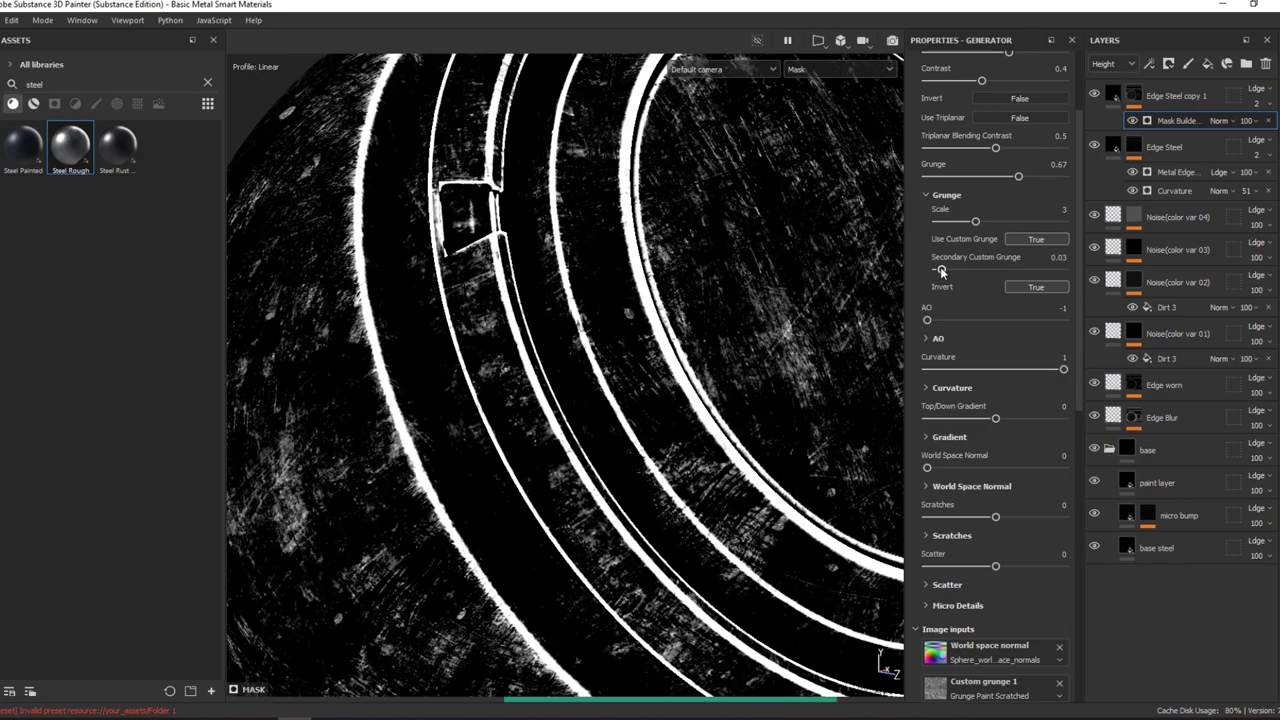
left_click(1021, 269)
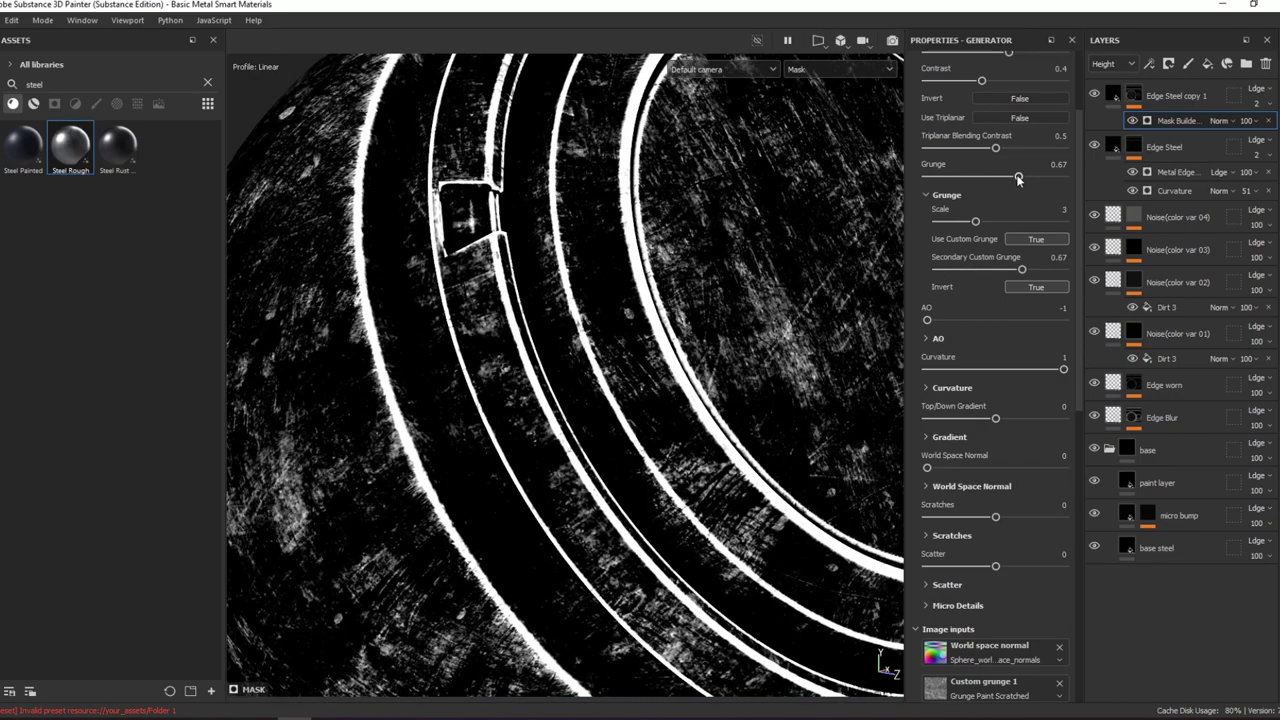
left_click(1043, 177)
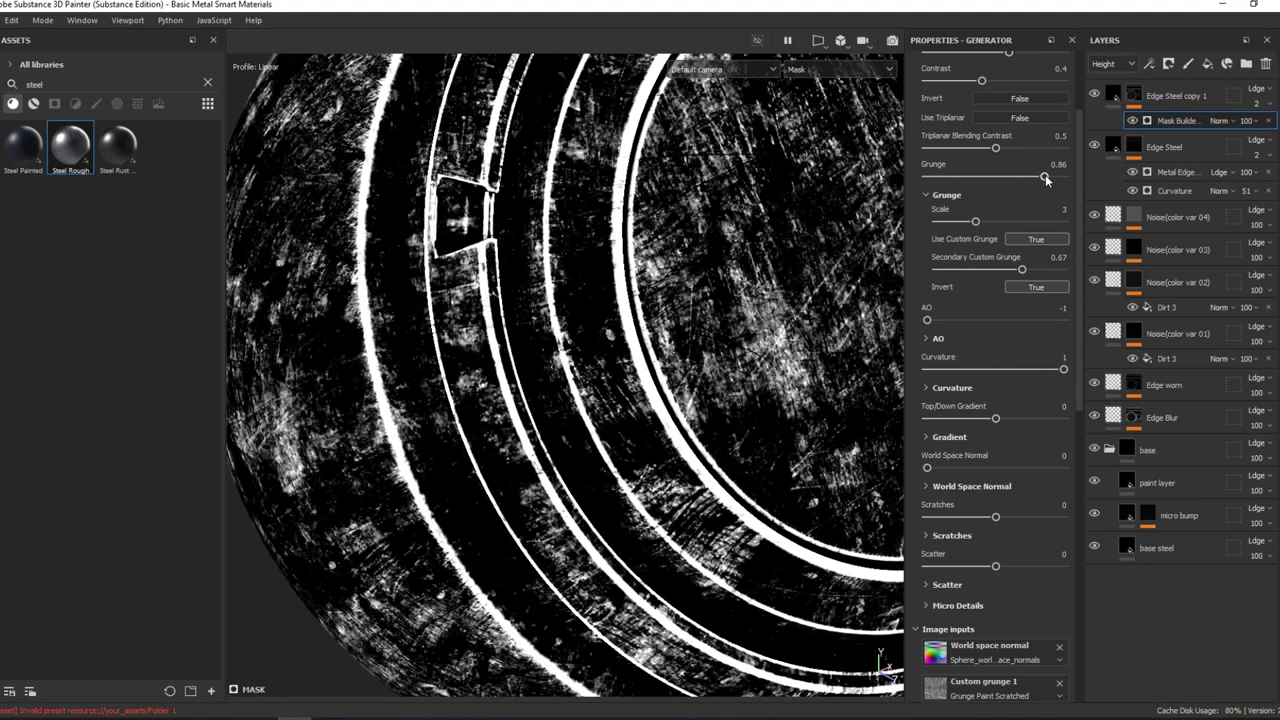
left_click_drag(1038, 180, 1043, 177)
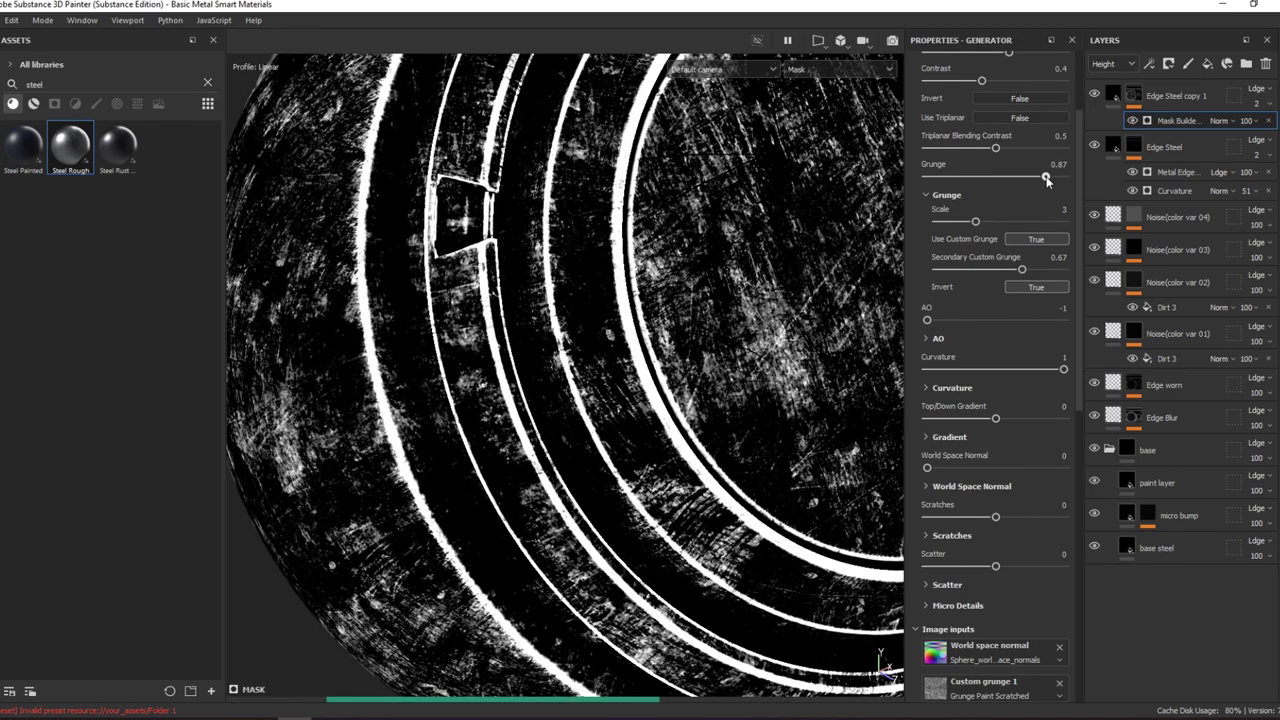
- Set Level 0.42, Contrast 0, Grunge 1, Secondary Grunge 0.26, and uninvert the grunge
scroll(1042, 178, "up", 3)
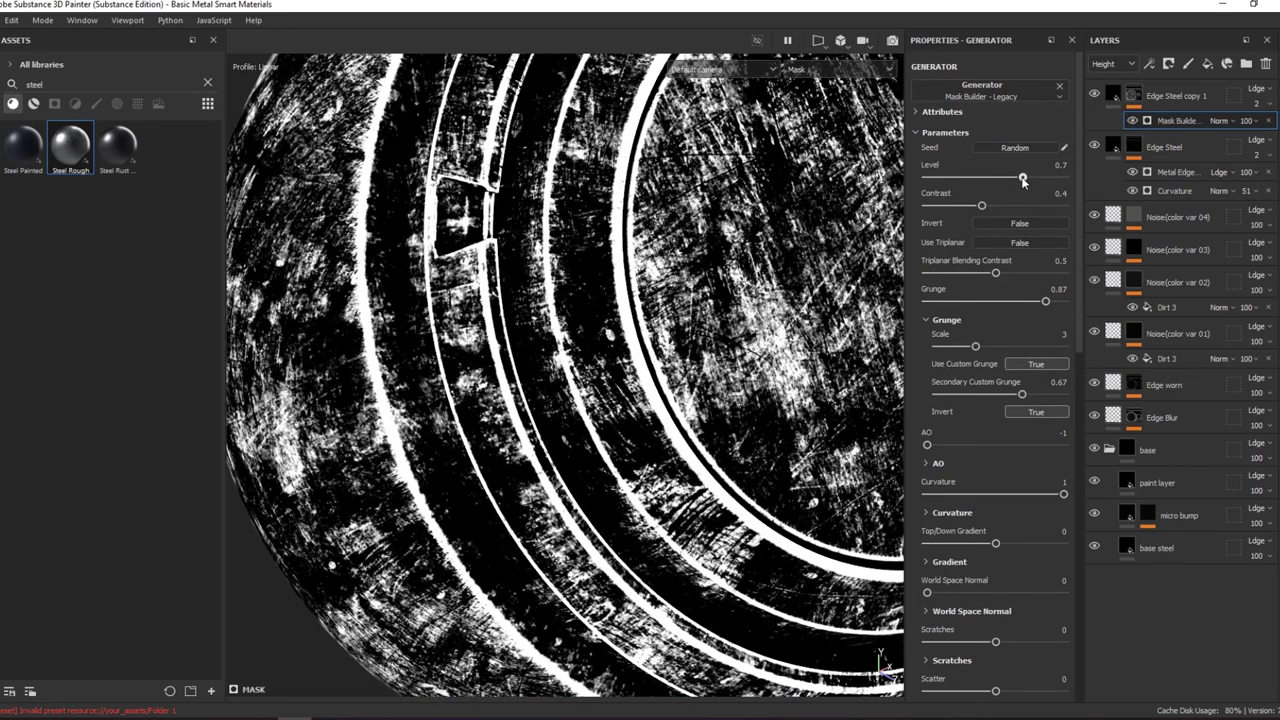
left_click_drag(1020, 180, 966, 178)
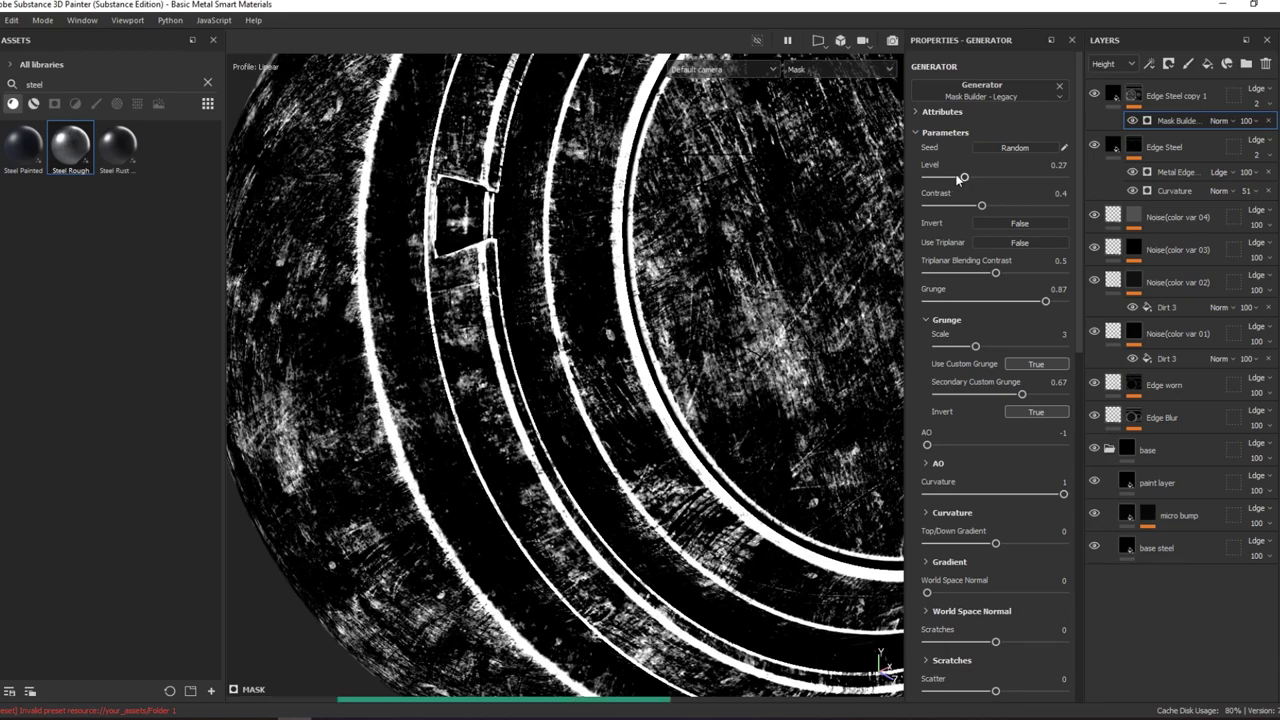
mouse_move(971, 175)
left_mouse_down()
mouse_move(1009, 176)
mouse_move(983, 177)
mouse_move(988, 206)
mouse_move(892, 204)
left_mouse_up()
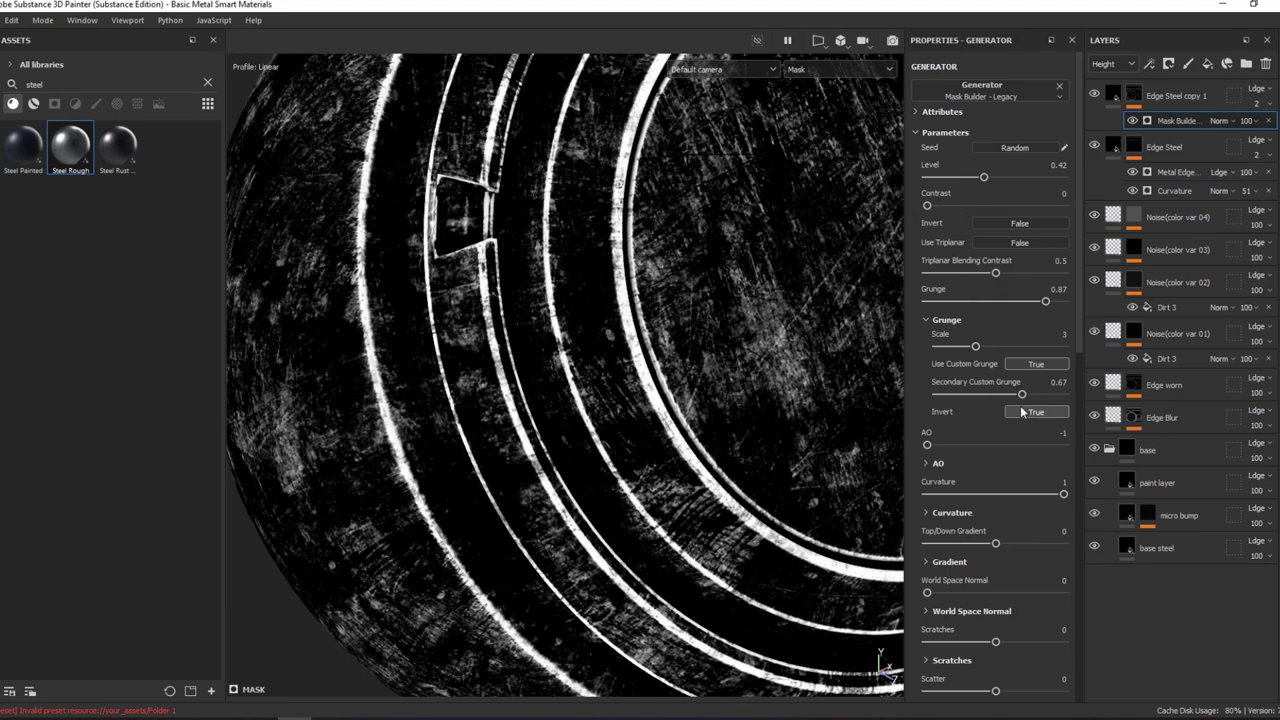
left_click(1022, 412)
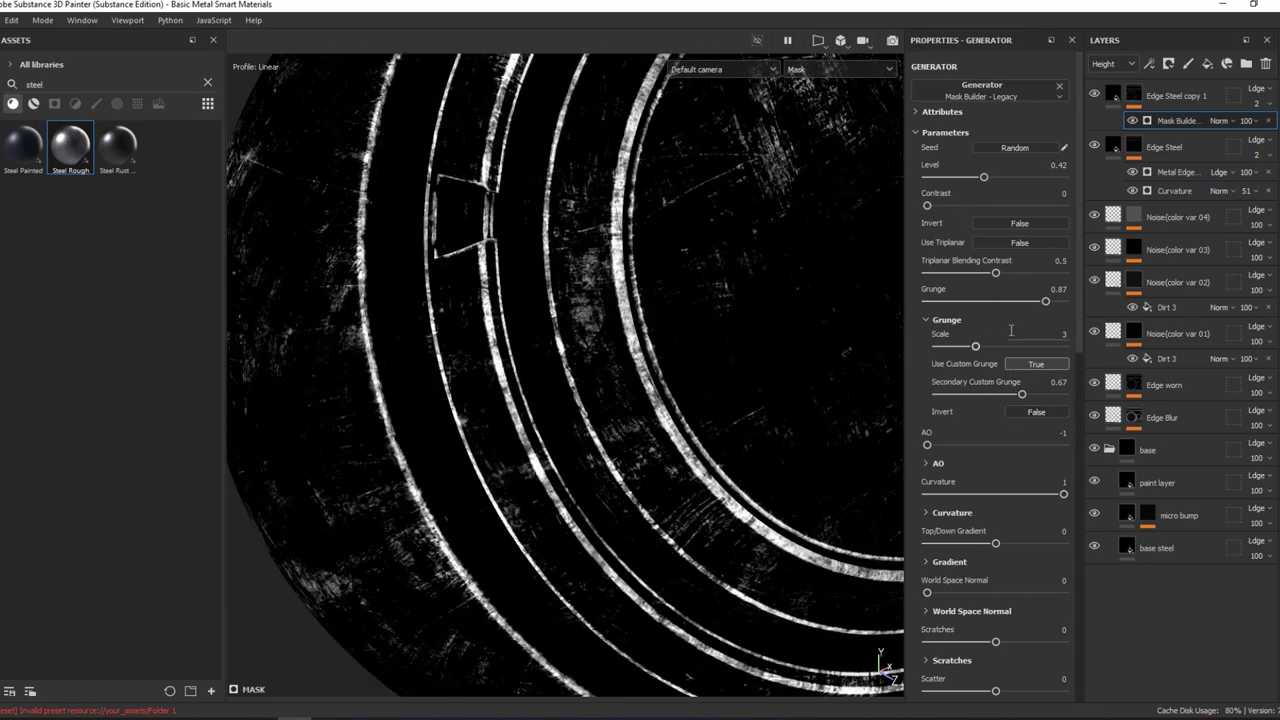
left_click_drag(1045, 301, 1068, 301)
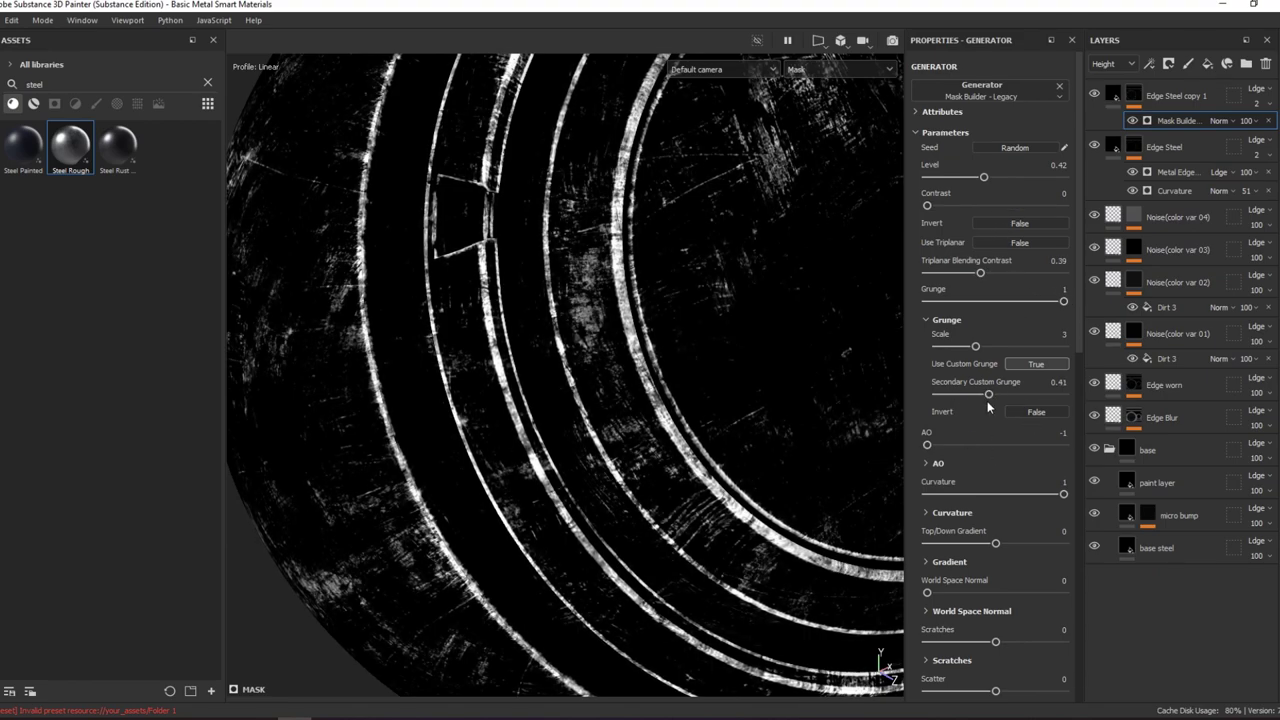
left_click_drag(987, 399, 969, 394)
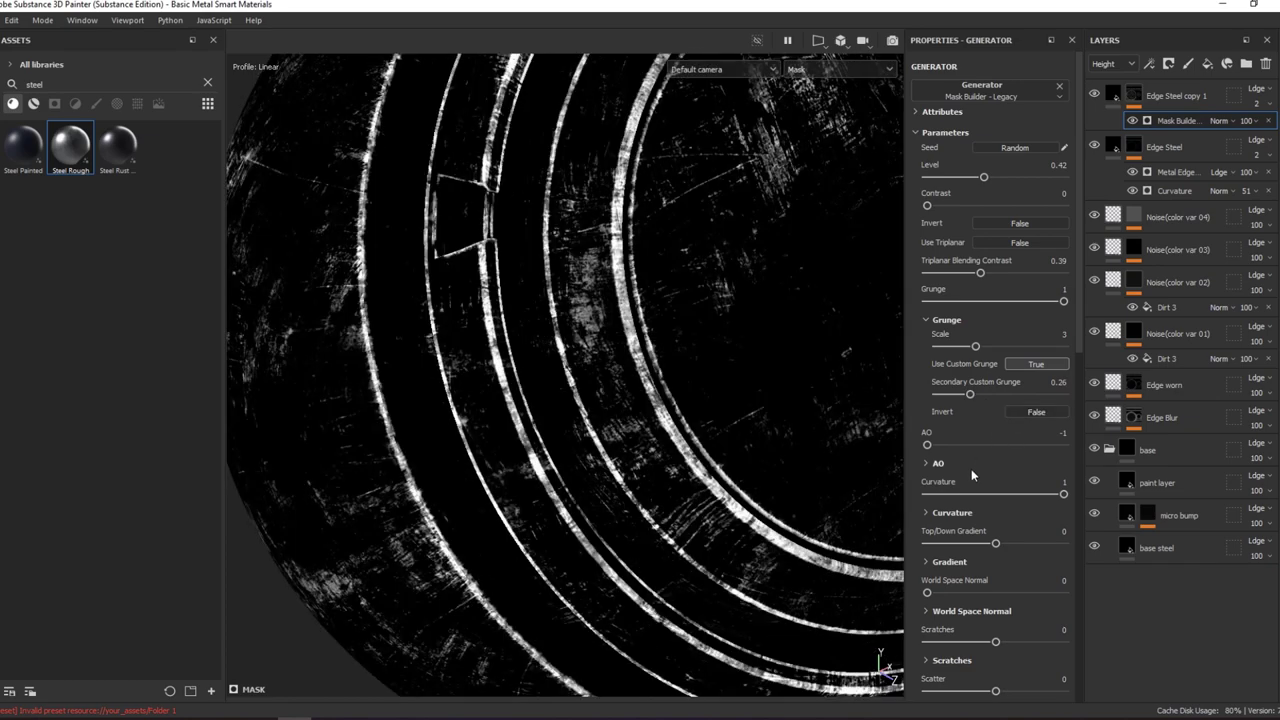
mouse_move(1063, 494)
left_mouse_down()
mouse_move(945, 494)
mouse_move(1063, 494)
left_mouse_up()
- Set the Custom grunge 2 Balance back to 0.5
scroll(995, 543, "down", 3)
scroll(995, 543, "down", 4)
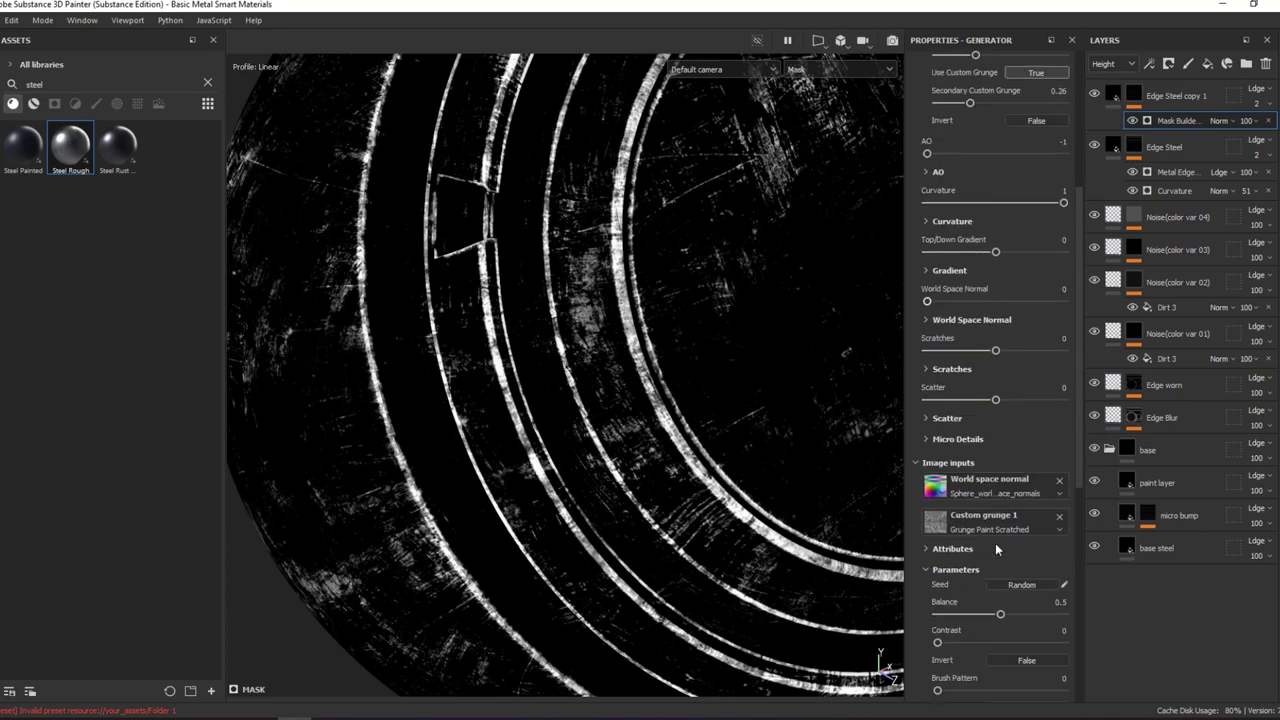
scroll(995, 548, "down", 1)
scroll(995, 548, "down", 3)
scroll(995, 548, "down", 2)
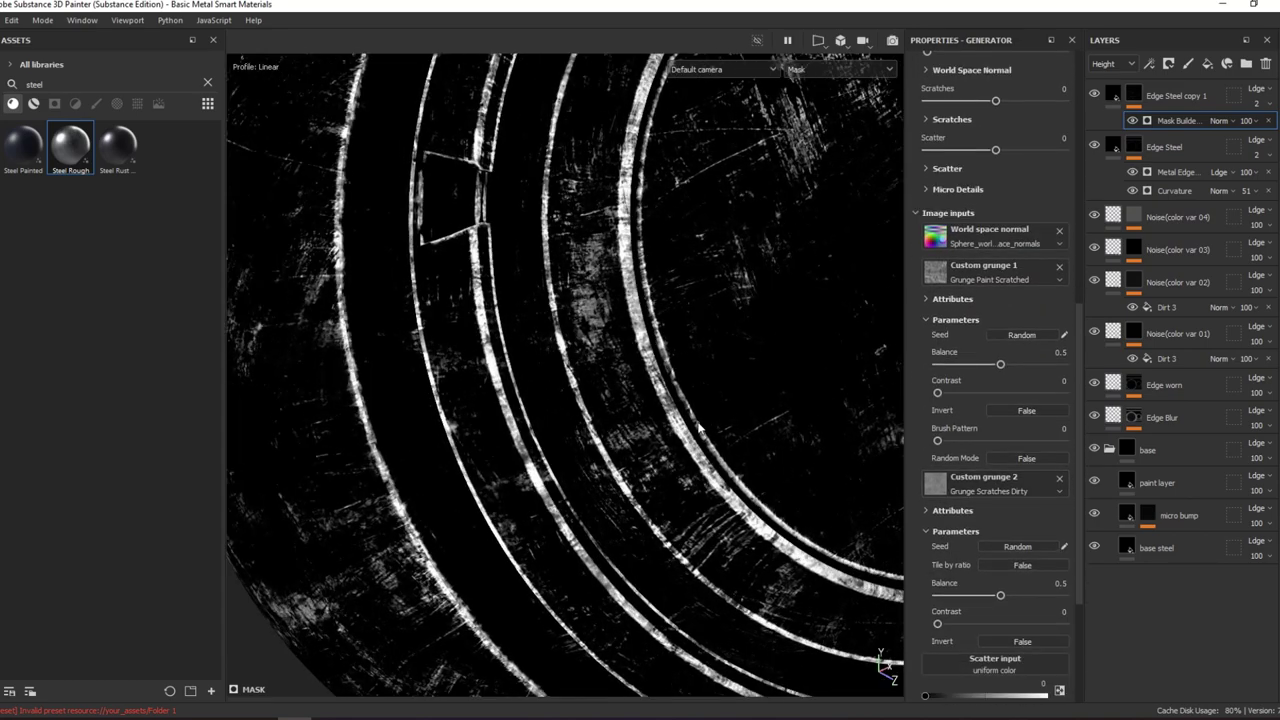
scroll(1029, 536, "down", 3)
scroll(1029, 536, "down", 2)
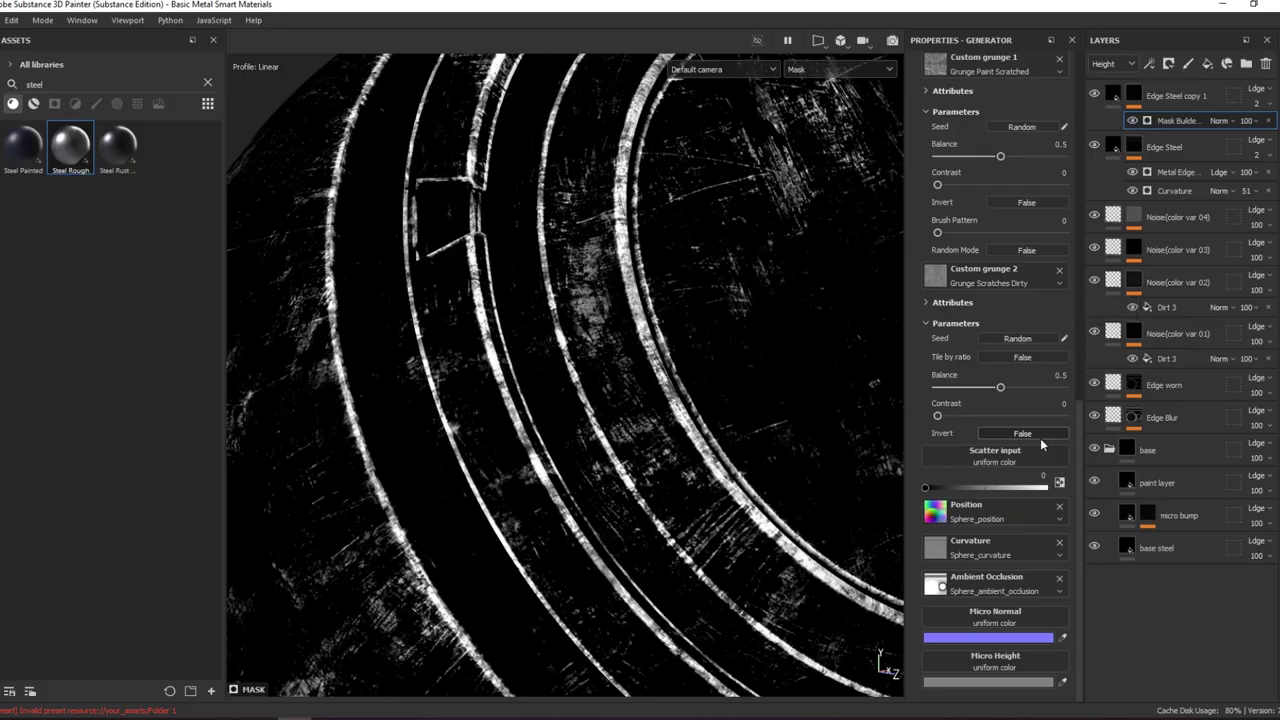
scroll(1040, 443, "up", 1)
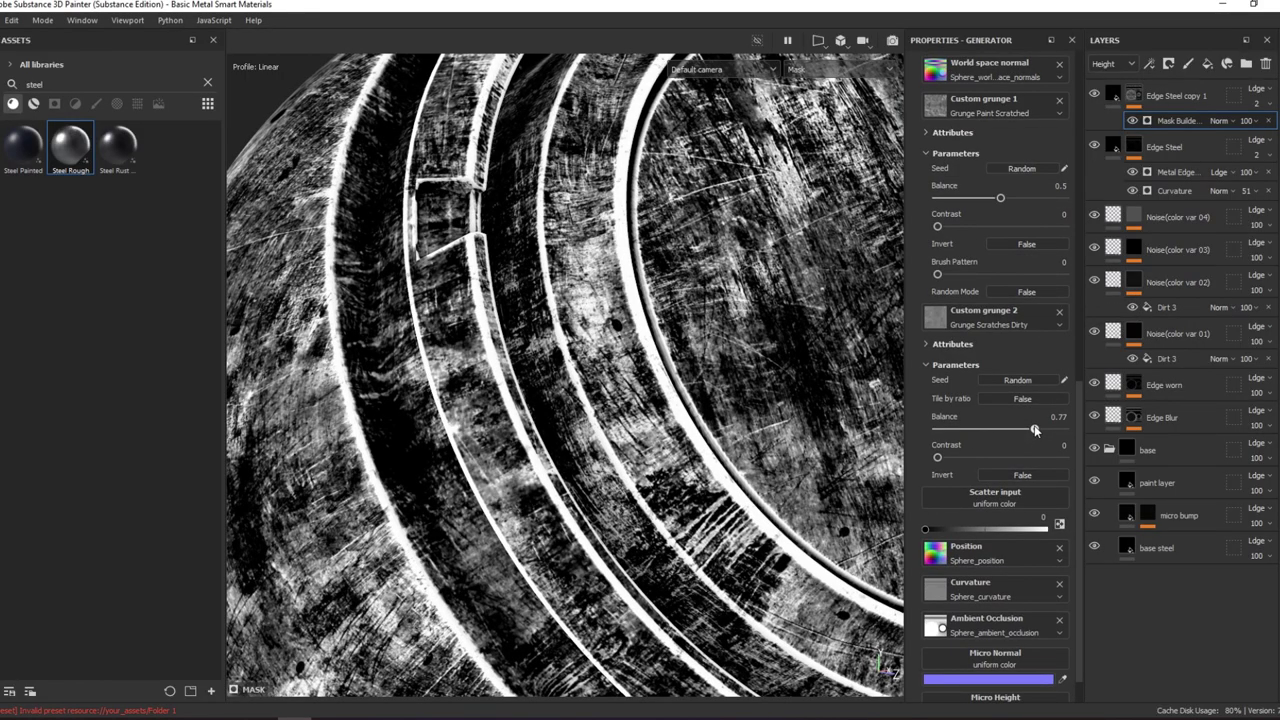
left_click_drag(1035, 430, 983, 430)
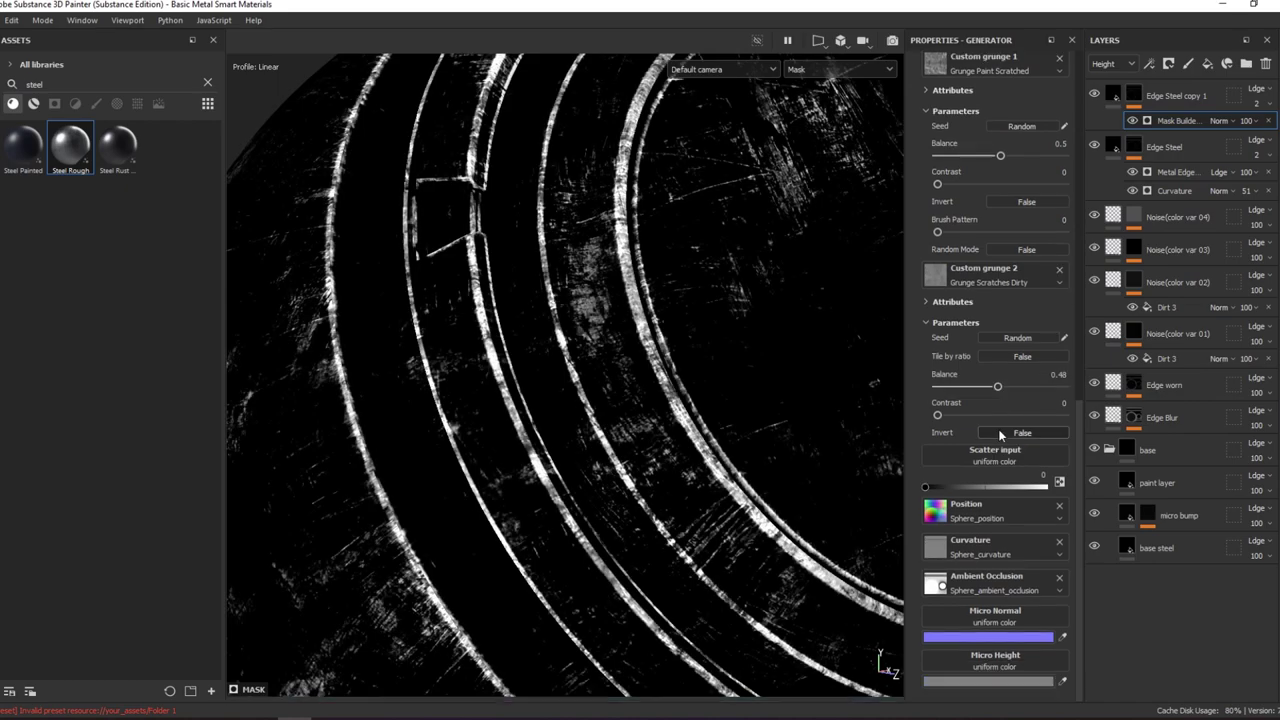
- Adjust the Custom grunge 1 Balance to 0.55 and preview the full worn-steel material
scroll(998, 432, "up", 2)
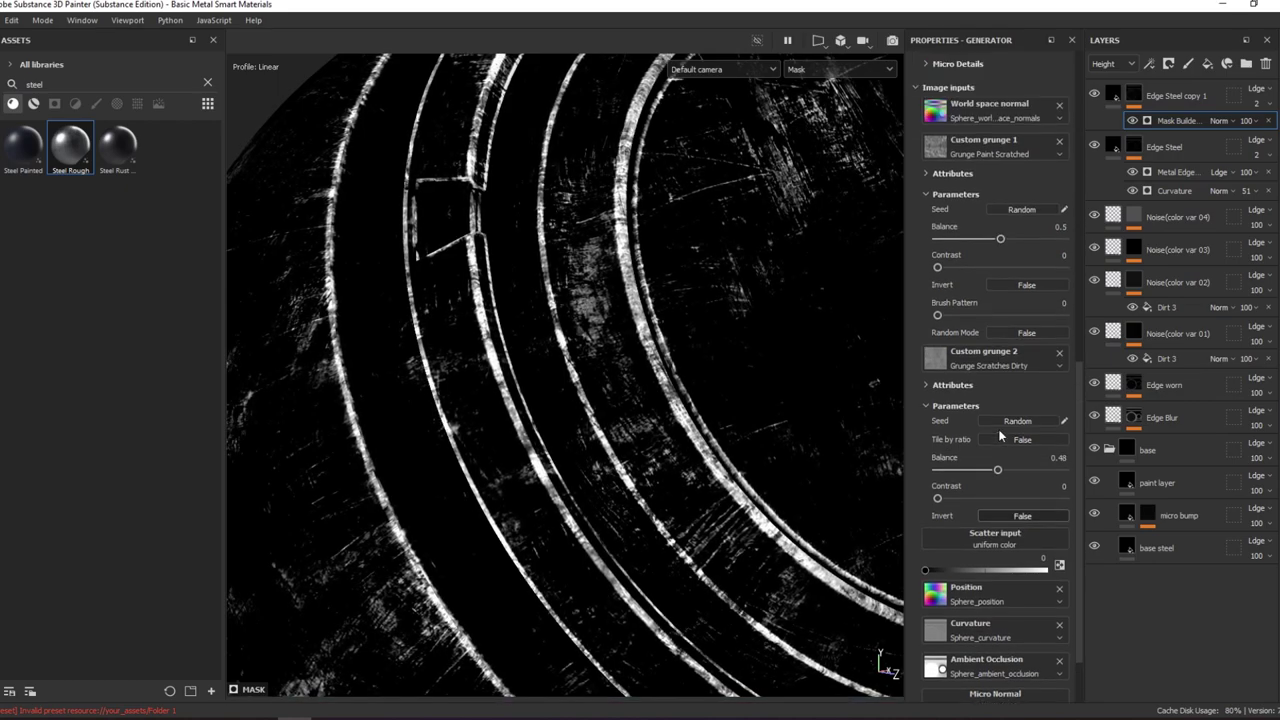
left_click(996, 153)
key("ctrl+z")
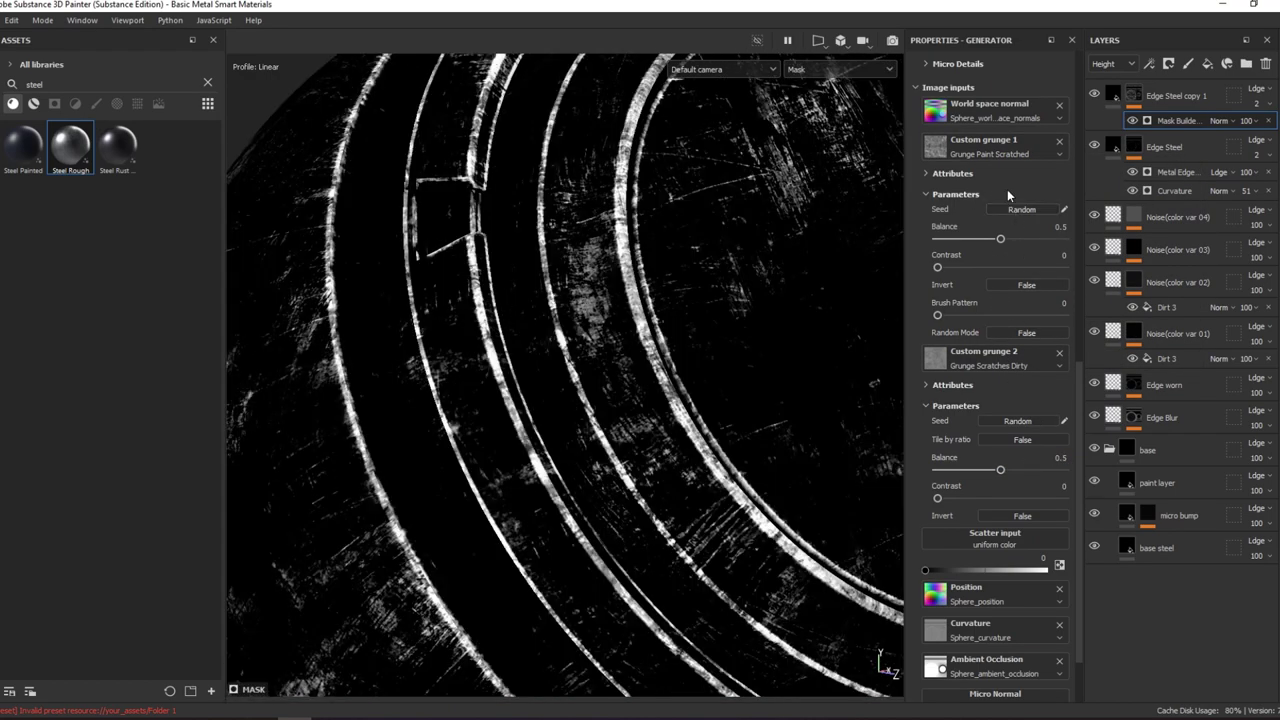
mouse_move(1002, 239)
left_mouse_down()
mouse_move(1034, 239)
mouse_move(1006, 239)
left_mouse_up()
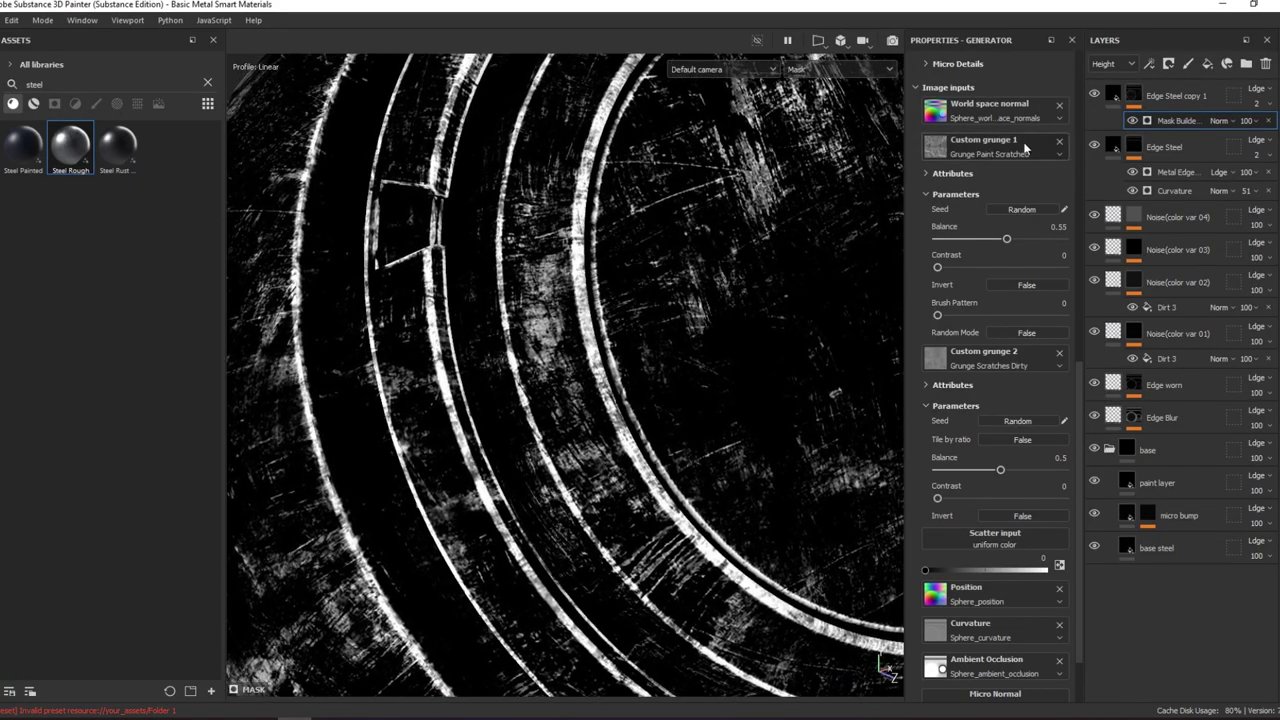
key("m")
left_click_drag(727, 162, 826, 94, "alt")
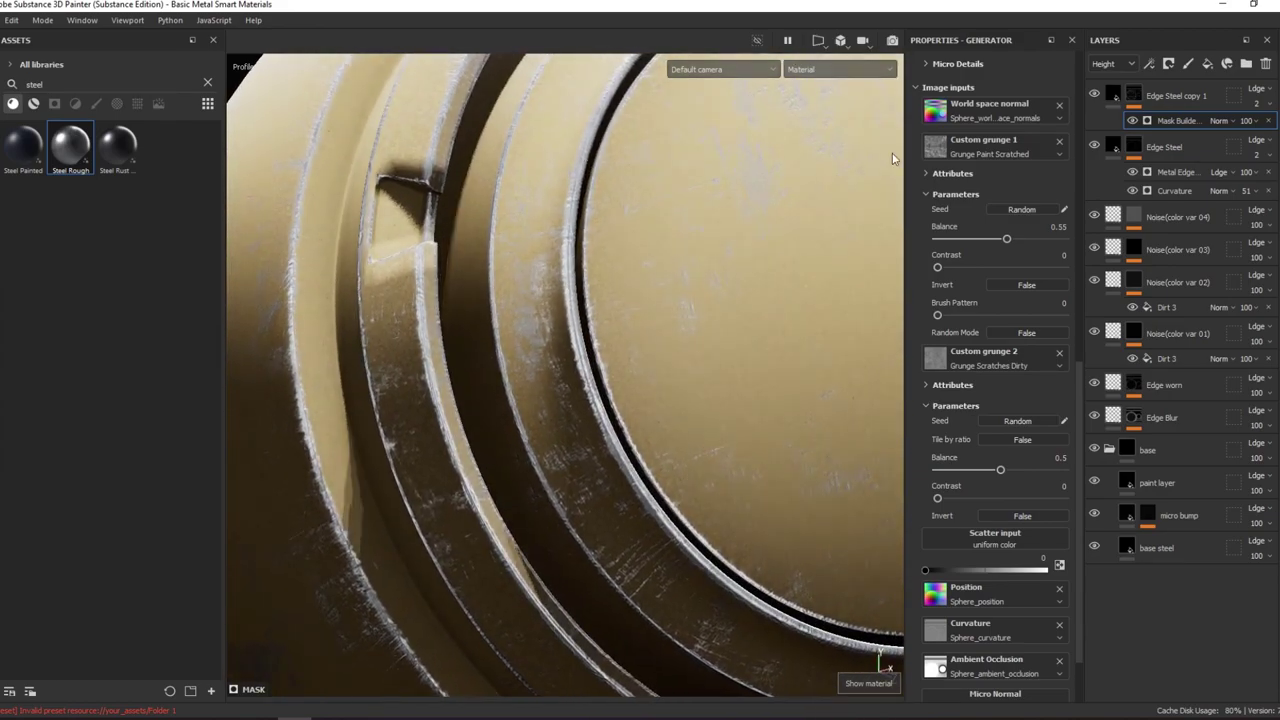
- Add an inverted Curvature generator to the mask in Subtract mode with balance 0.67
key("m")
right_click(1143, 93)
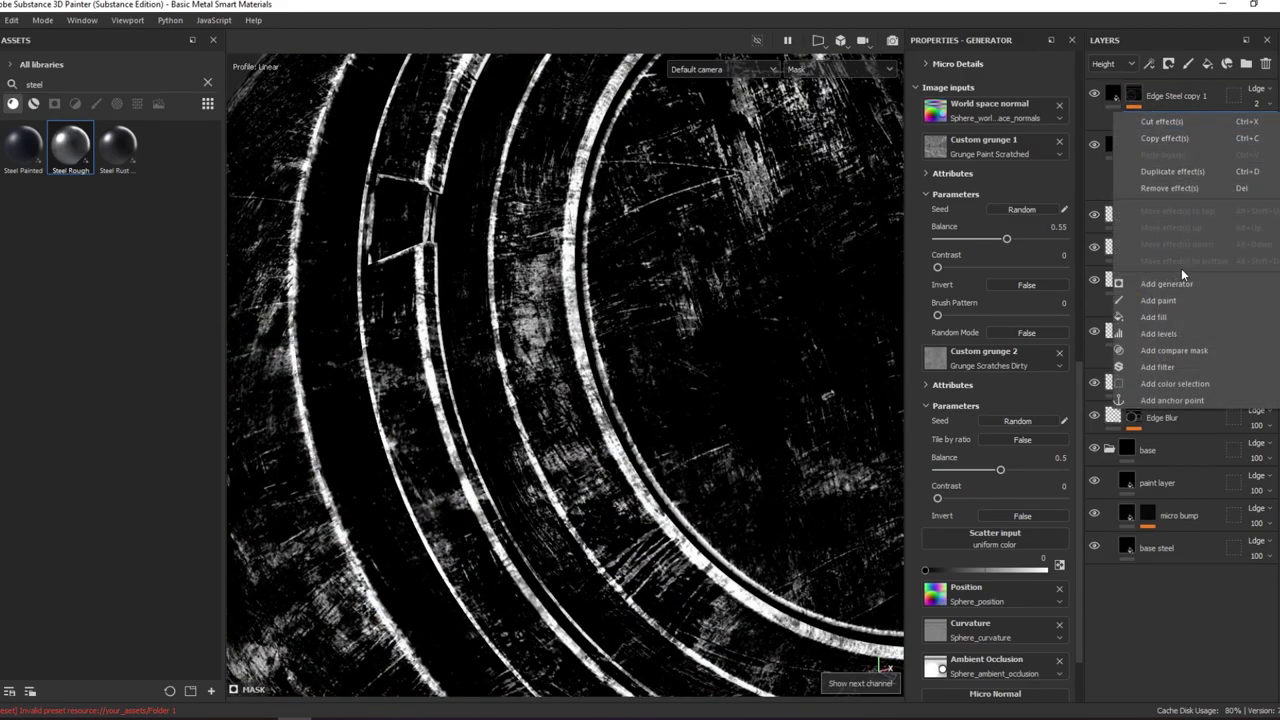
left_click(1181, 268)
left_click(1184, 137)
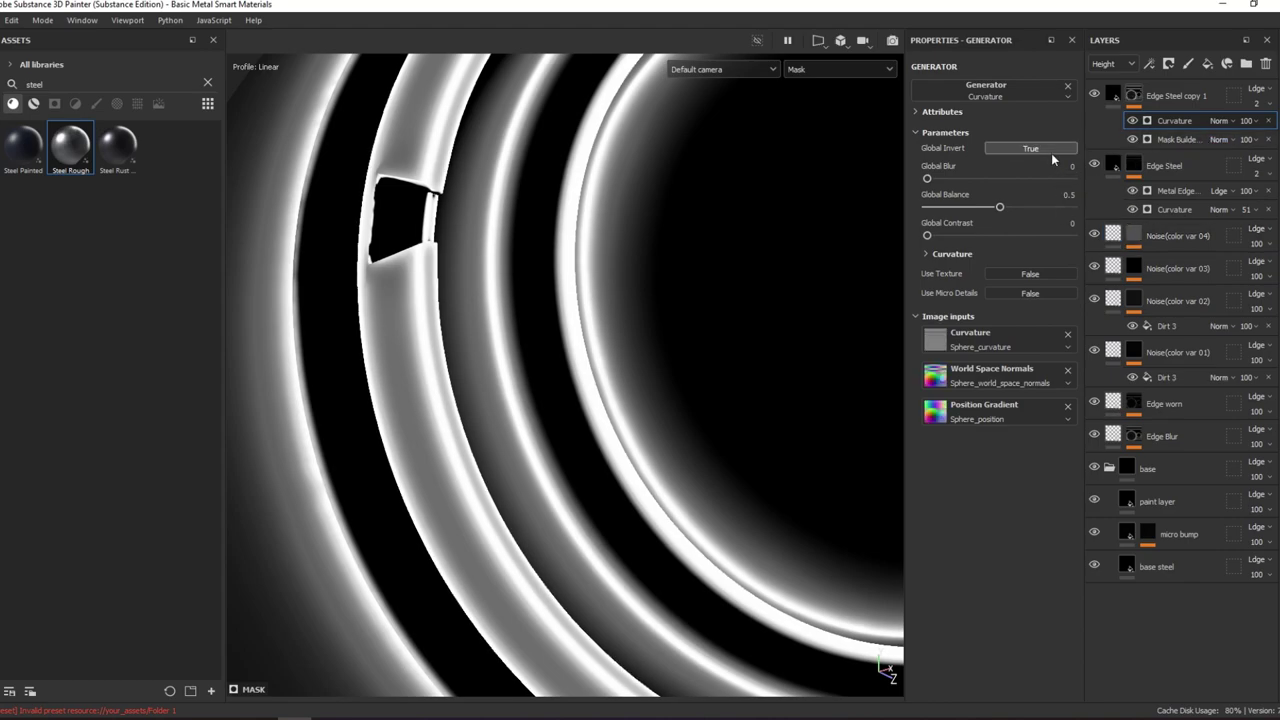
left_click(1051, 150)
left_click(1219, 120)
left_click(1220, 187)
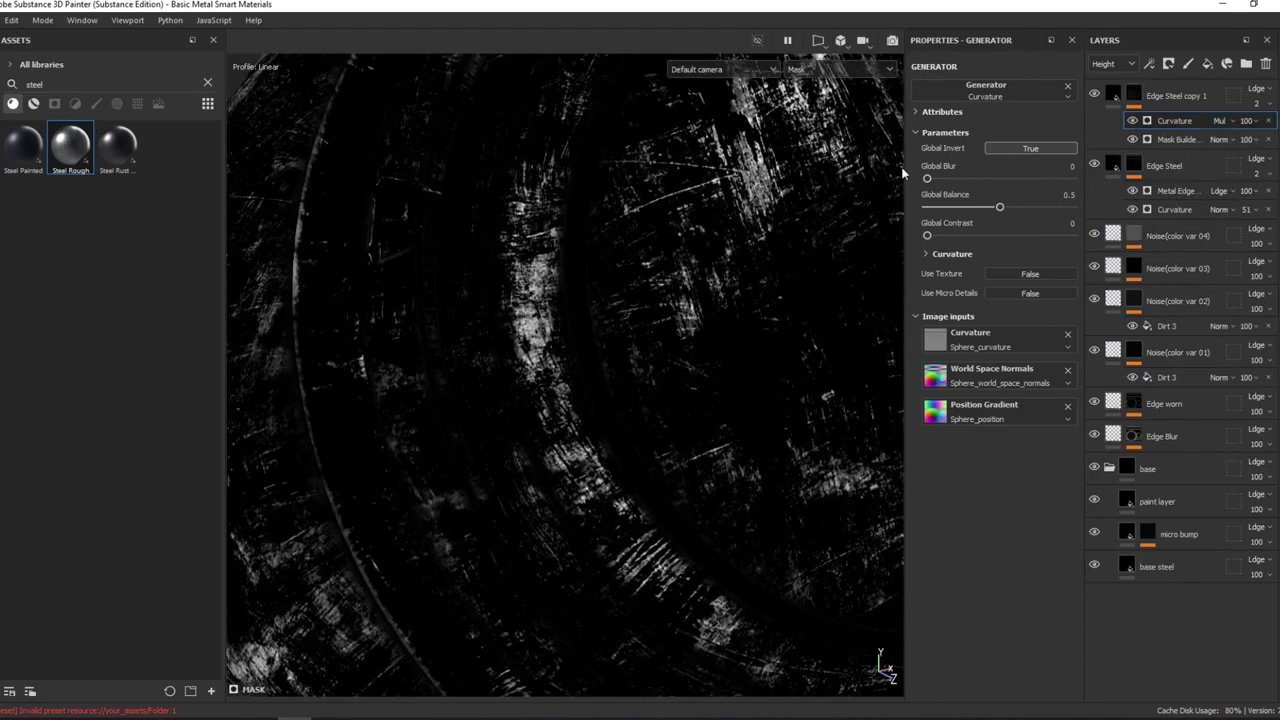
left_click(1219, 120)
left_click(1218, 263)
mouse_move(999, 207)
left_mouse_down()
mouse_move(1042, 210)
mouse_move(1024, 209)
left_mouse_up()
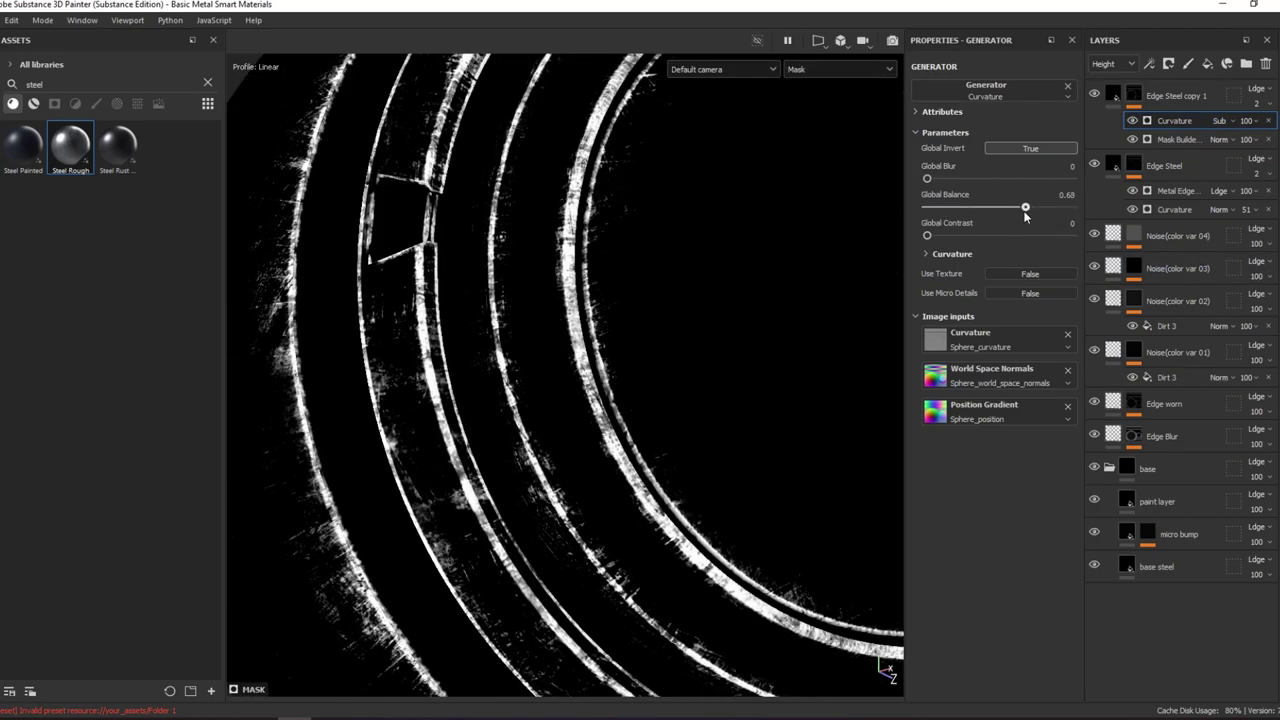
scroll(685, 269, "down", 3)
scroll(685, 269, "up", 3)
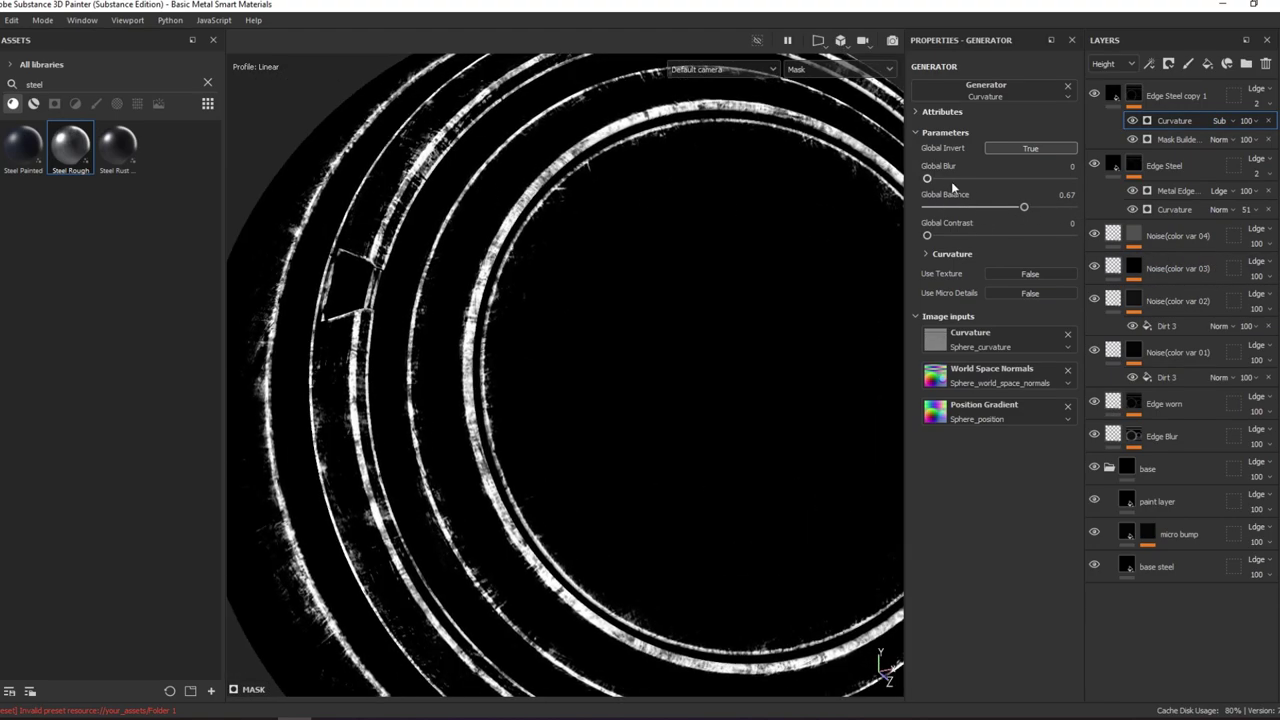
- Set Mask Builder Level 0.25, Triplanar Blending Contrast 0.4, Grunge Scale 2, comparing without Curvature
left_click(1176, 139)
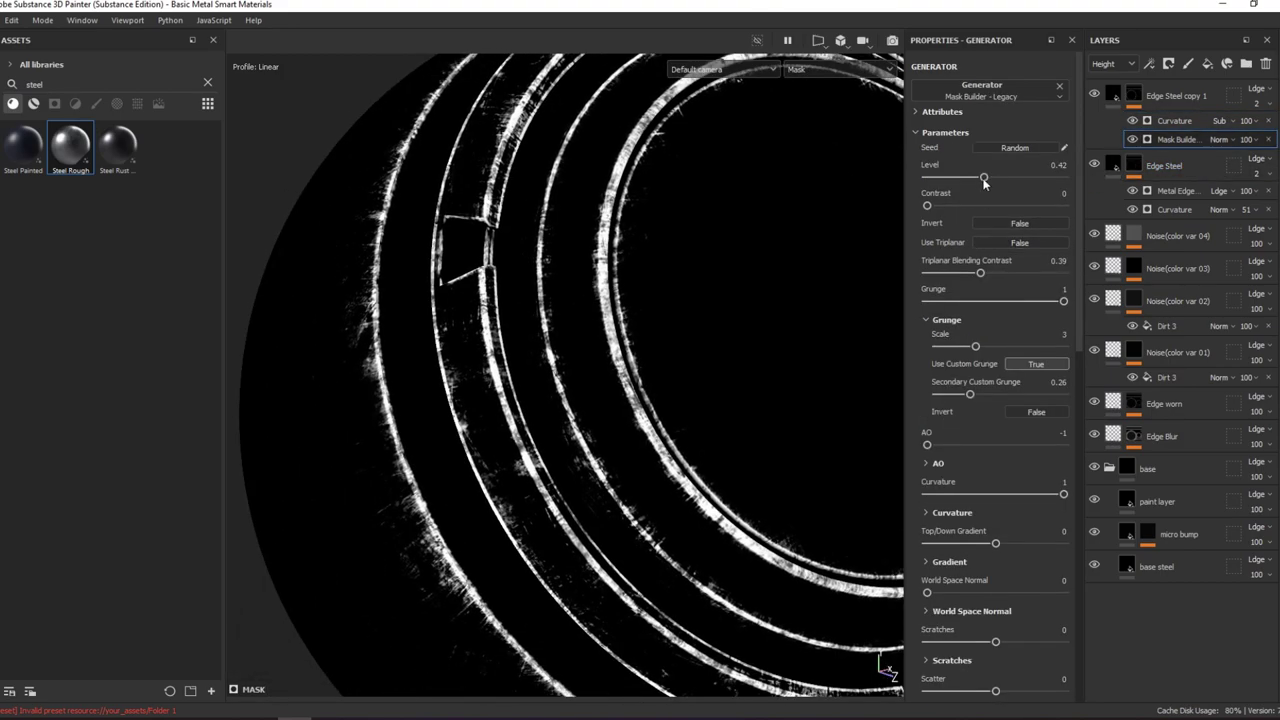
left_click_drag(986, 178, 961, 177)
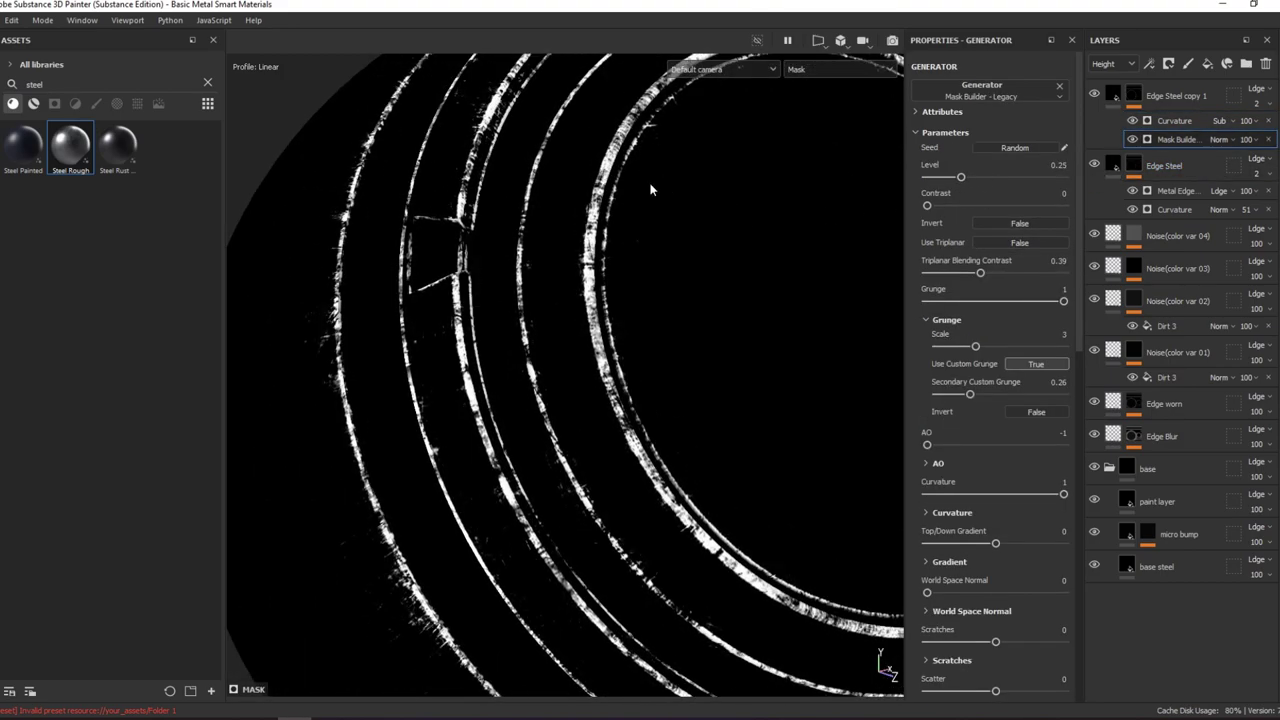
mouse_move(1063, 301)
left_mouse_down()
mouse_move(1046, 301)
mouse_move(1070, 299)
left_mouse_up()
left_click_drag(980, 273, 955, 273)
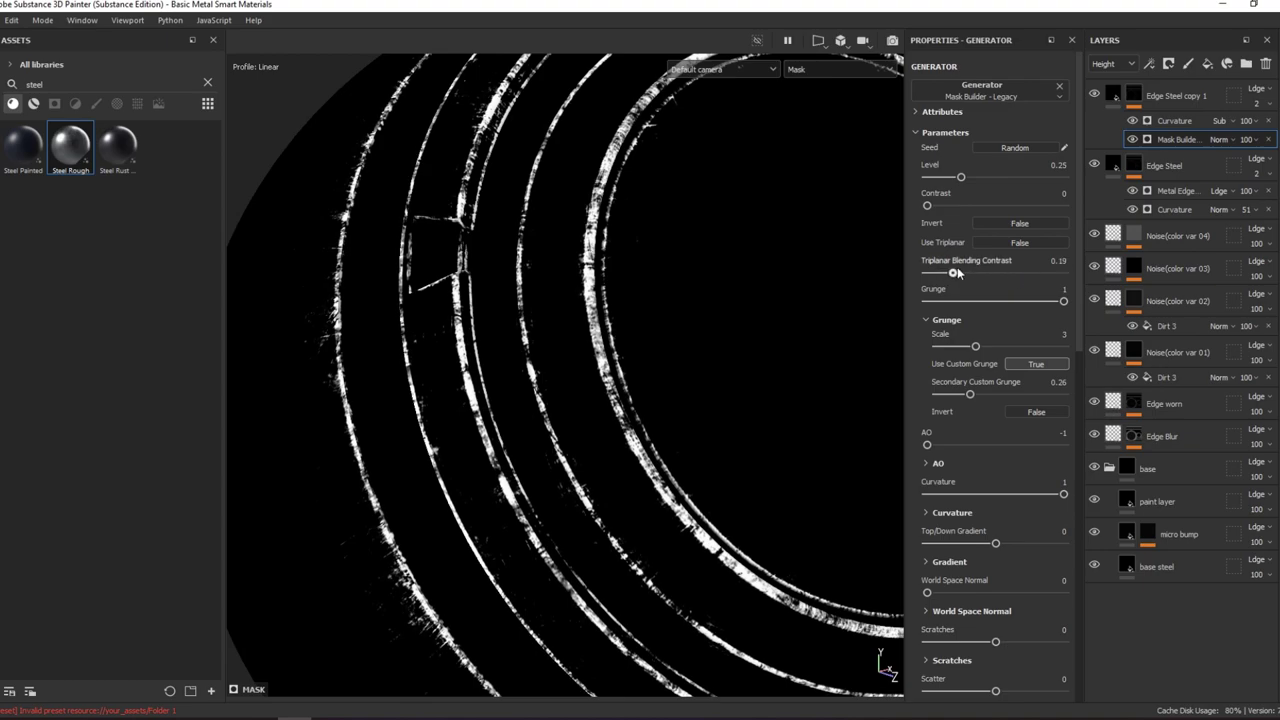
left_click_drag(975, 346, 963, 347)
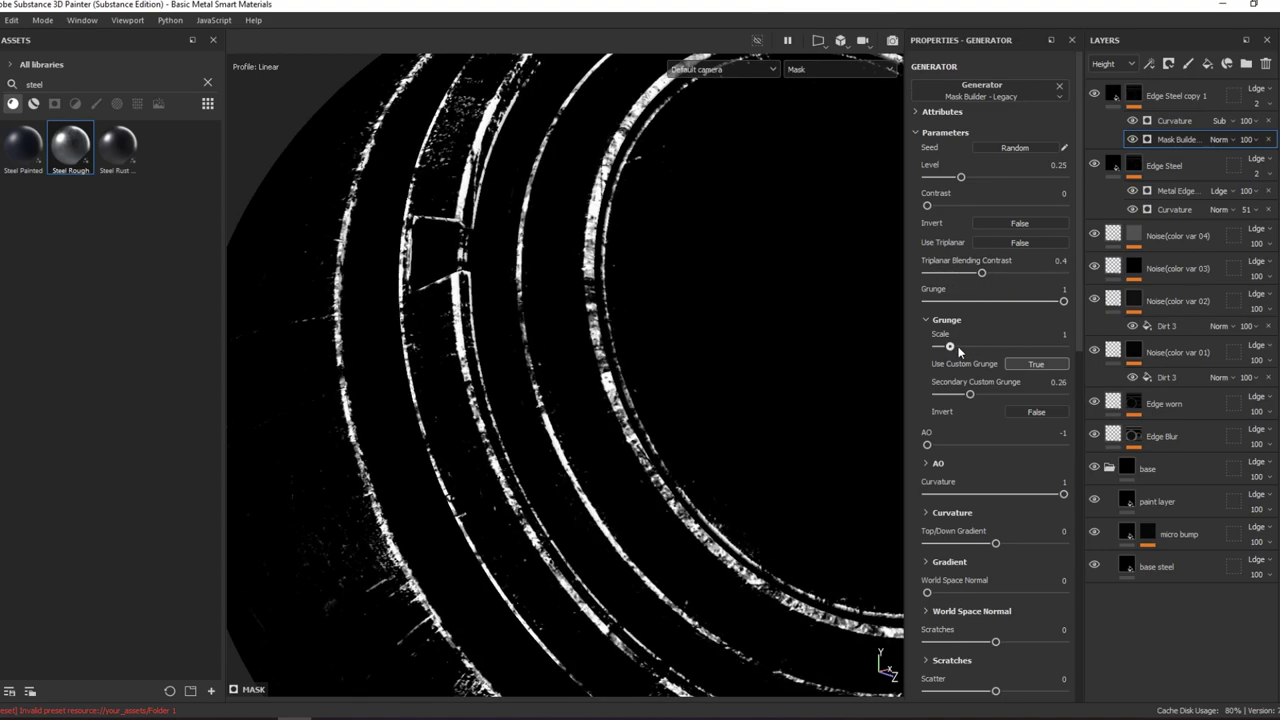
mouse_move(850, 320)
left_mouse_down("alt")
mouse_move(763, 288)
mouse_move(763, 337)
left_mouse_up("alt")
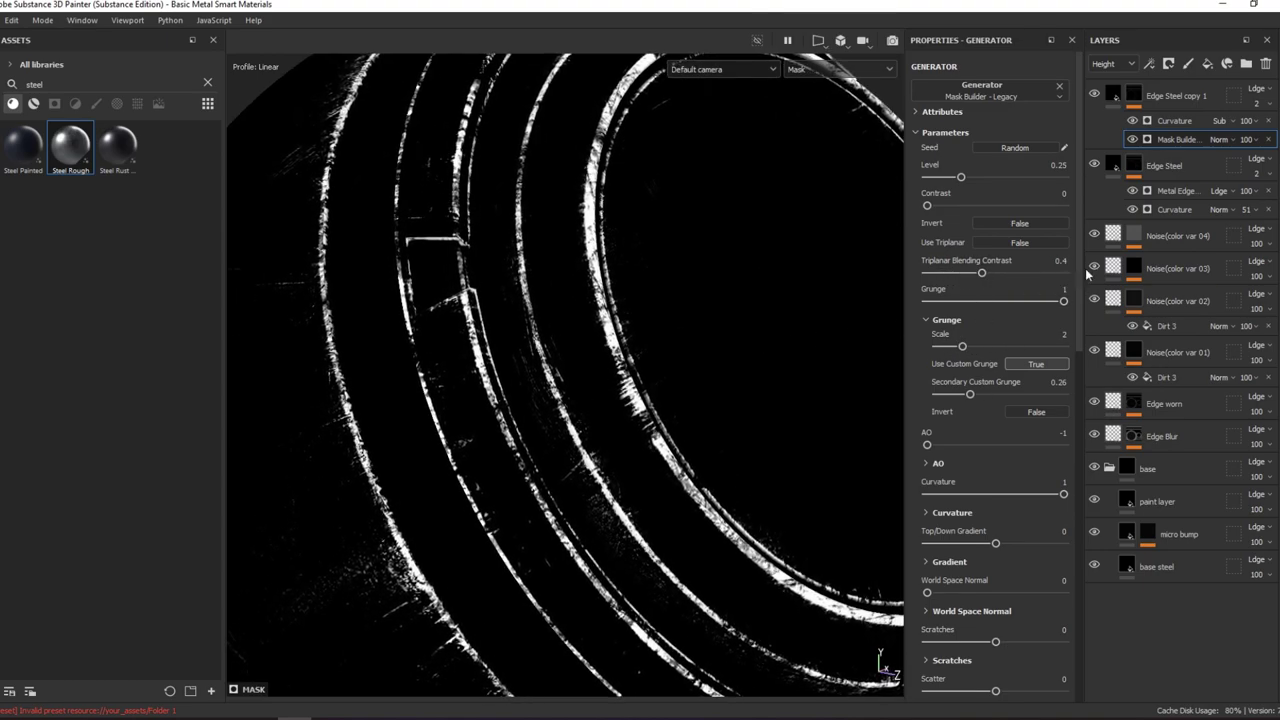
left_click(1132, 120)
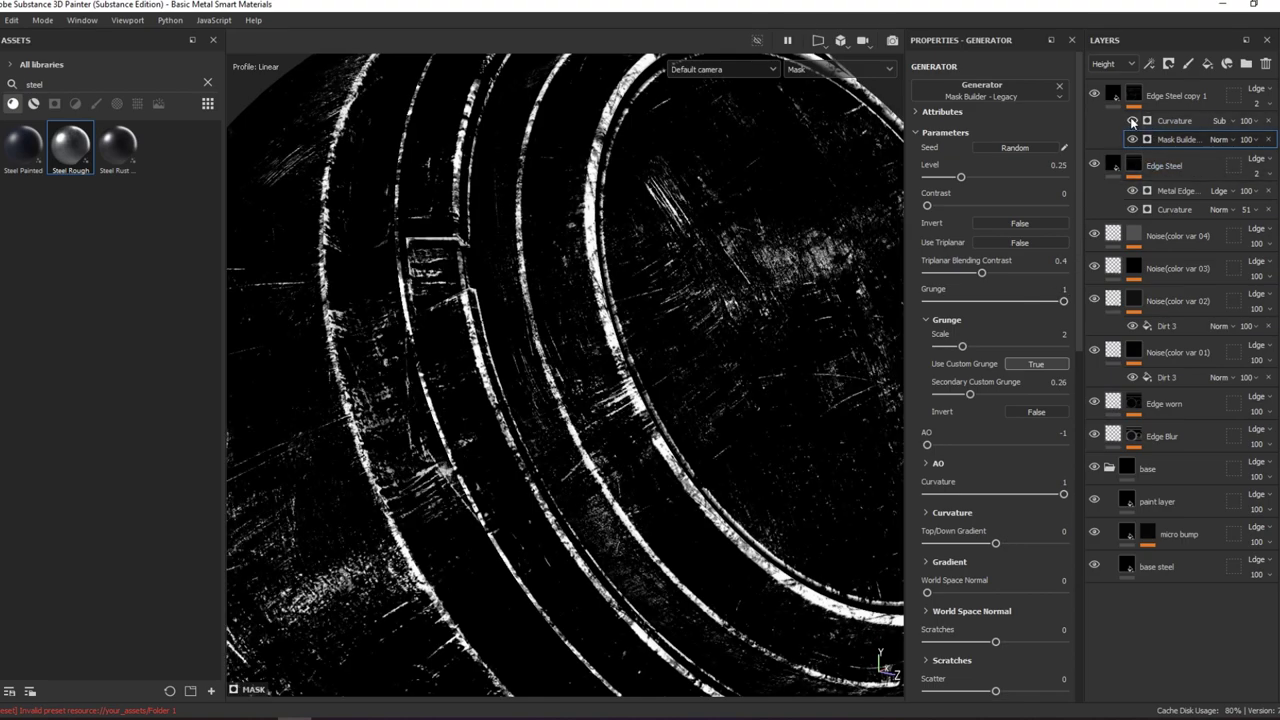
left_click(1132, 120)
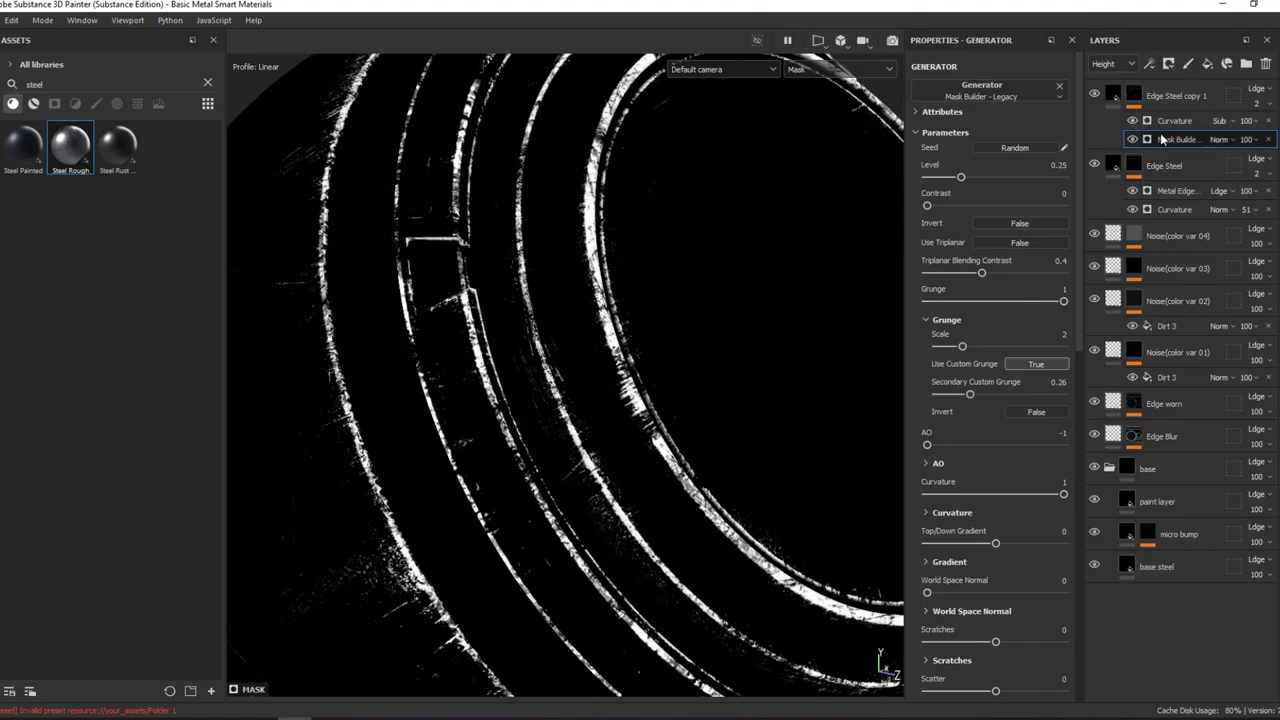
- Add a Metal Edge Wear generator to the Edge Steel copy 1 mask
right_click(1162, 139)
left_click(1168, 305)
left_click(1060, 92)
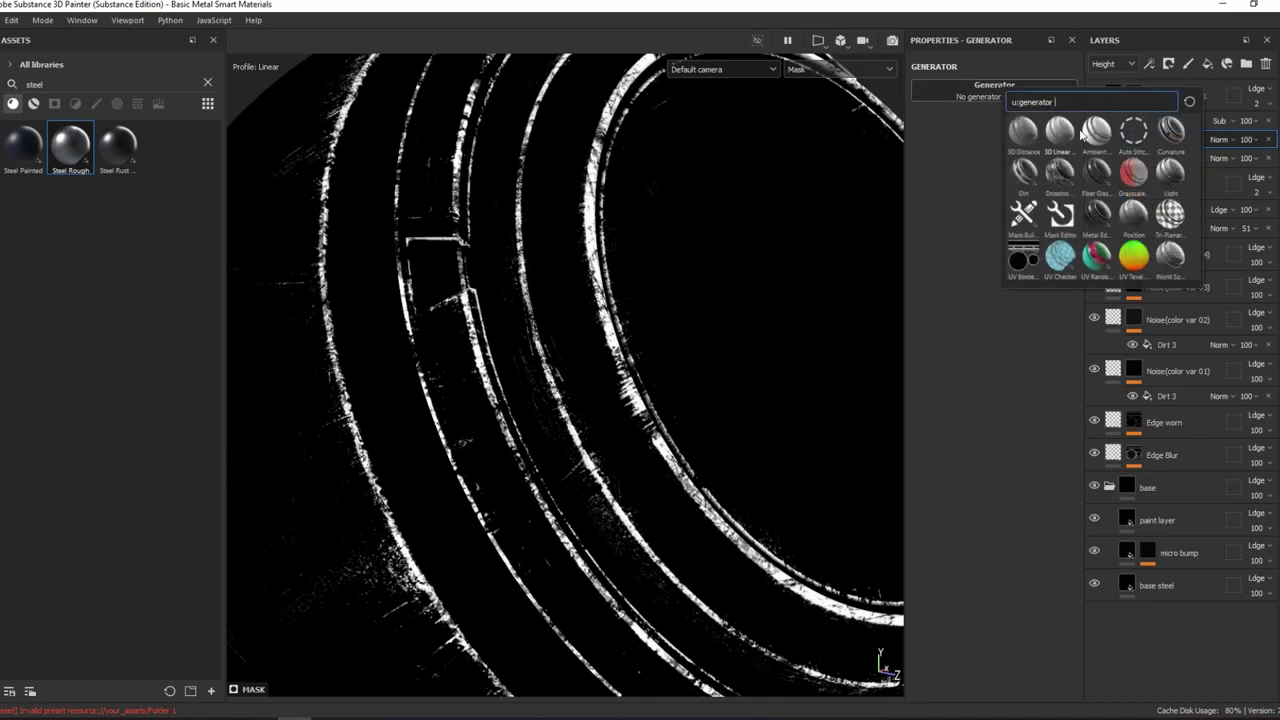
left_click(1220, 139)
left_click(1220, 139)
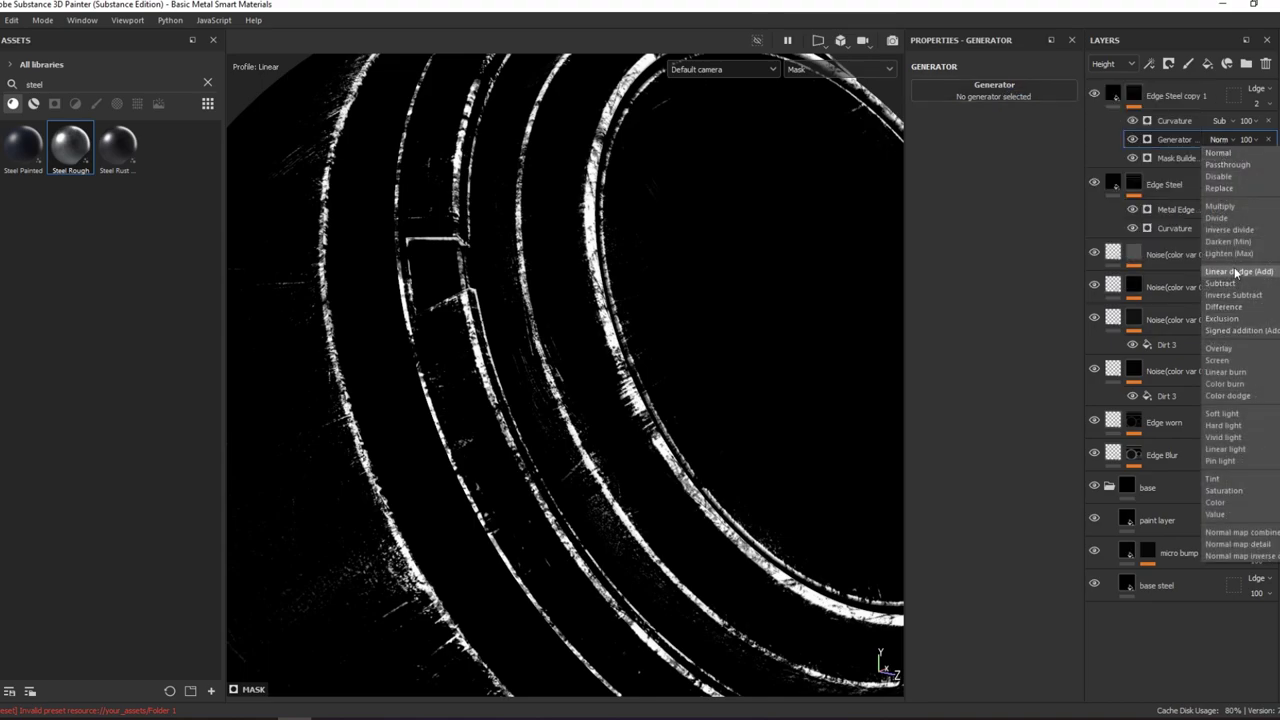
left_click(1240, 206)
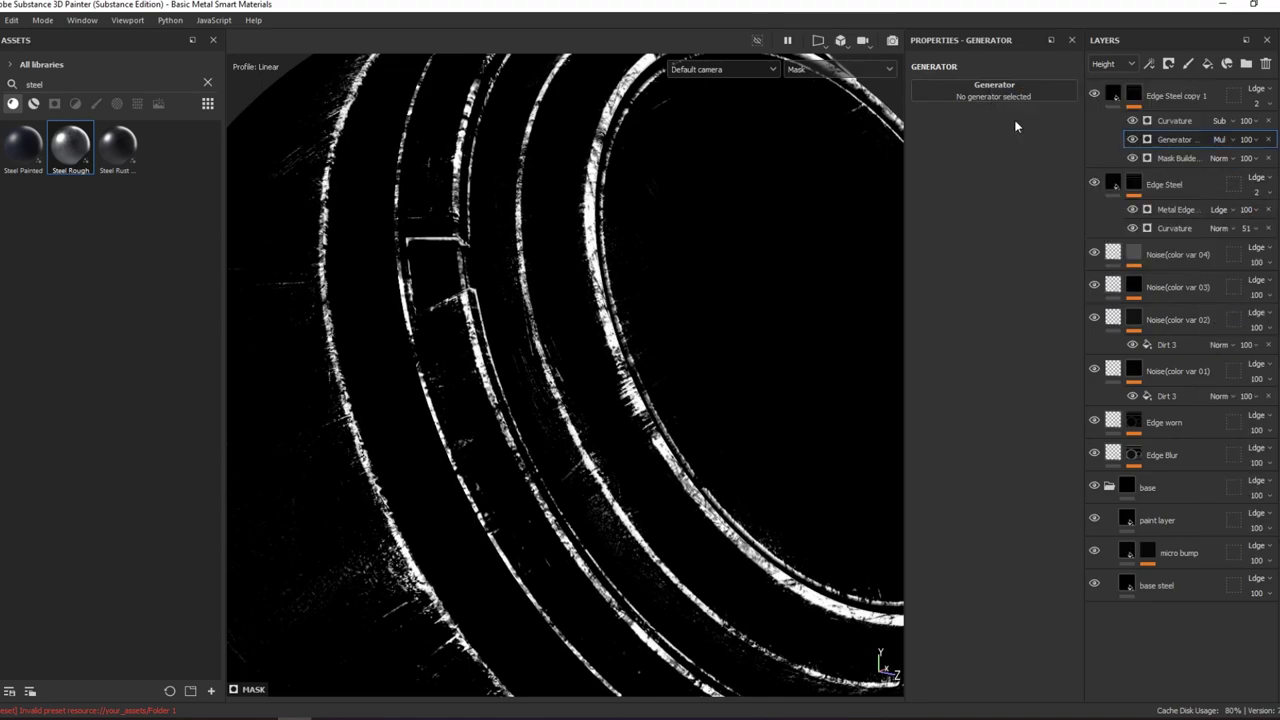
left_click(1014, 96)
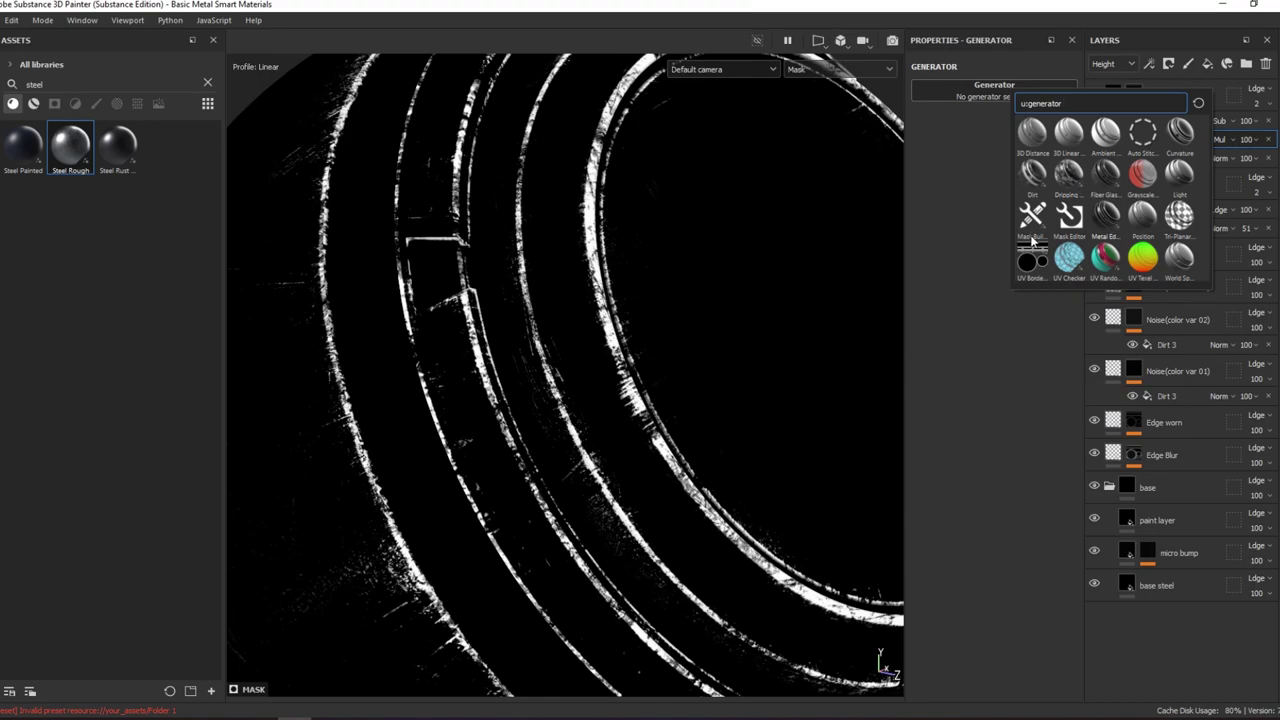
left_click(1105, 222)
- Set the Metal Edge Wear blend mode to Subtract with Wear Level 0.16
left_click_drag(1029, 196, 1064, 196)
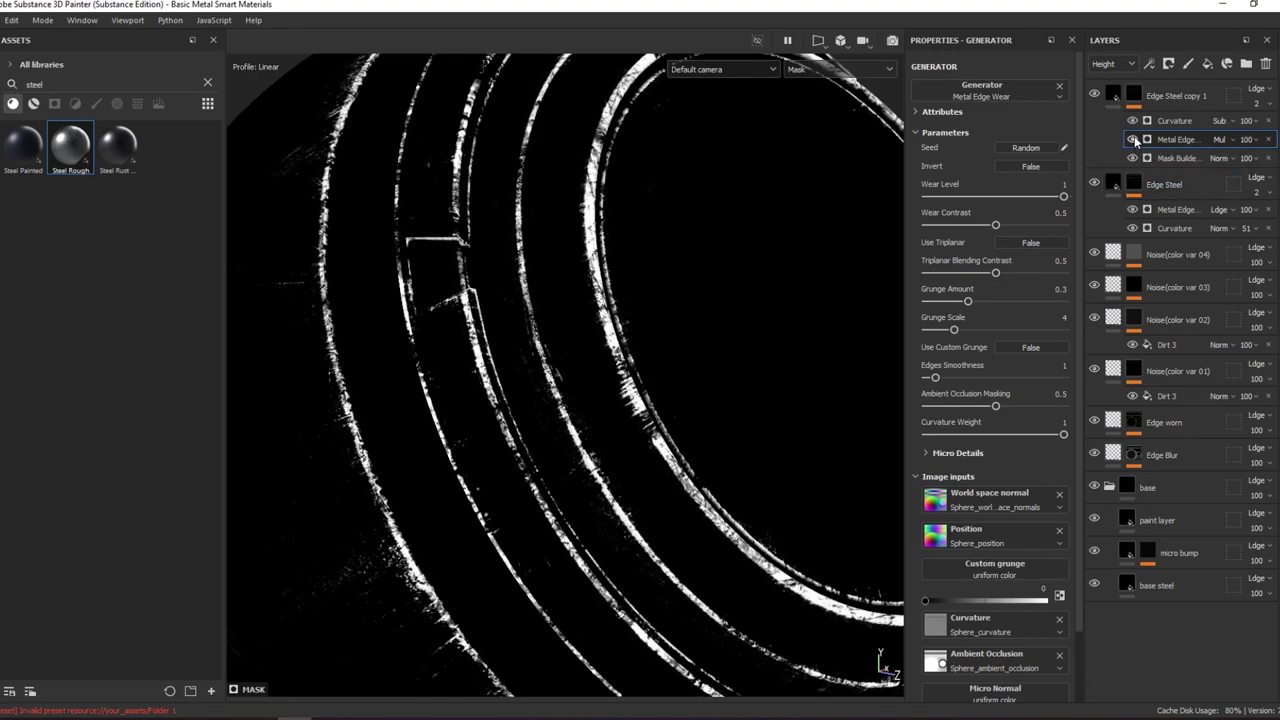
left_click(1207, 148)
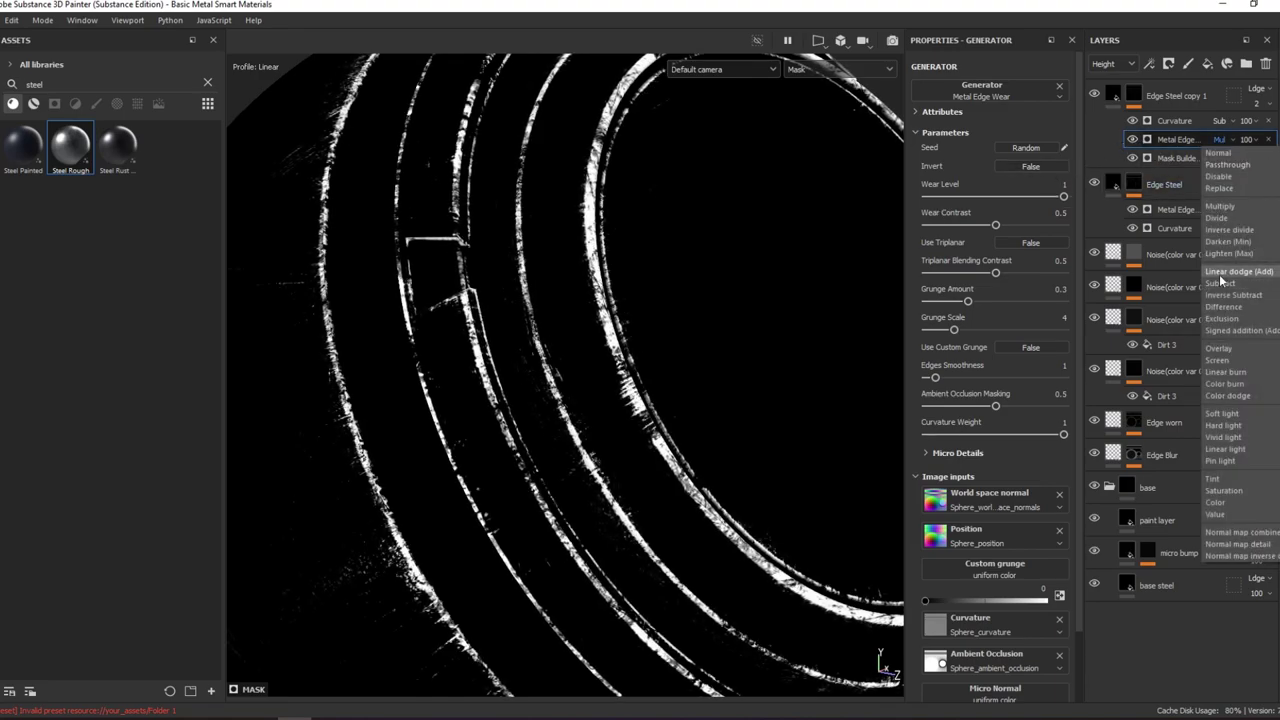
left_click(1240, 281)
left_click_drag(983, 197, 950, 197)
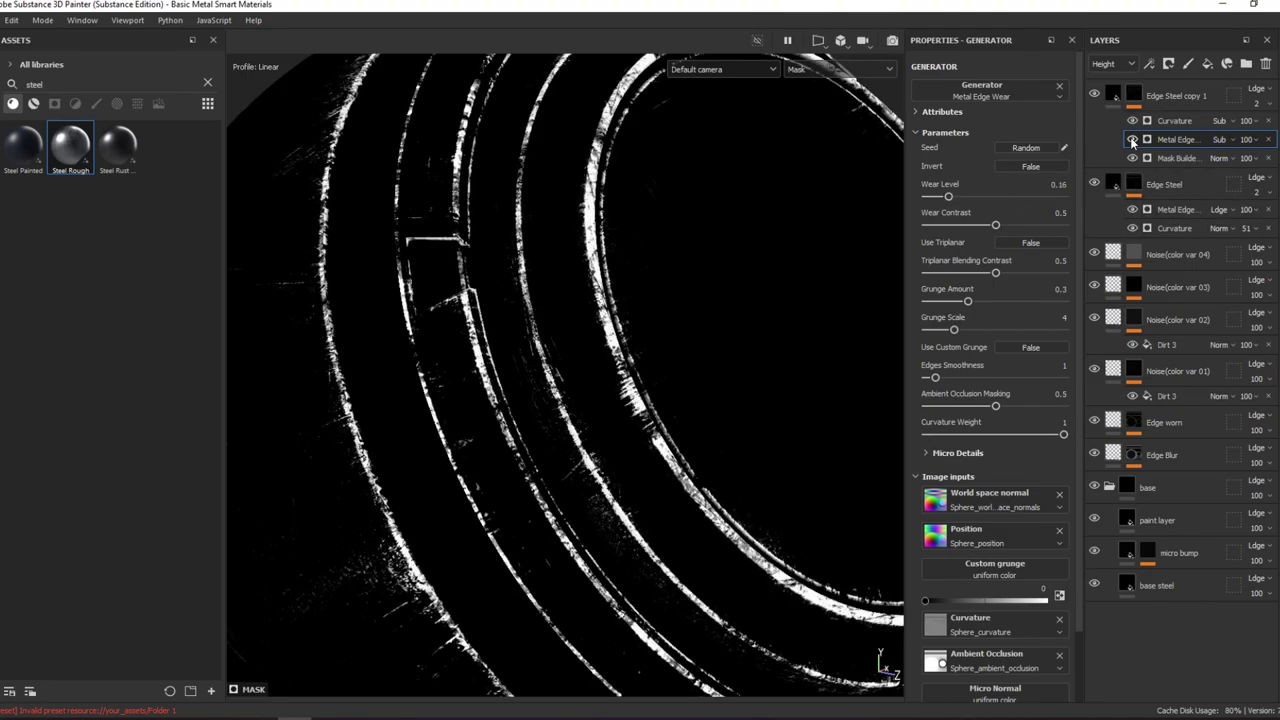
scroll(591, 243, "down", 3)
left_click_drag(591, 243, 685, 214, "alt")
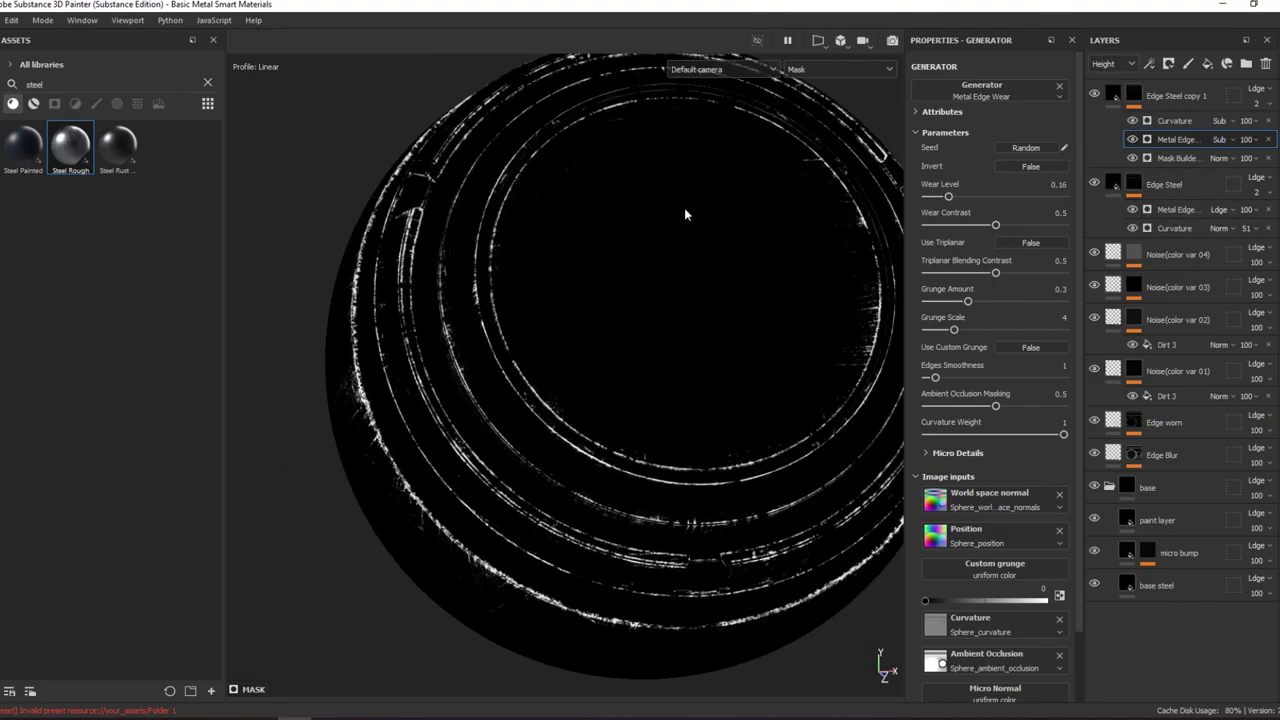
- Darken Edge Steel copy 1's steel colour to 737477
key("m")
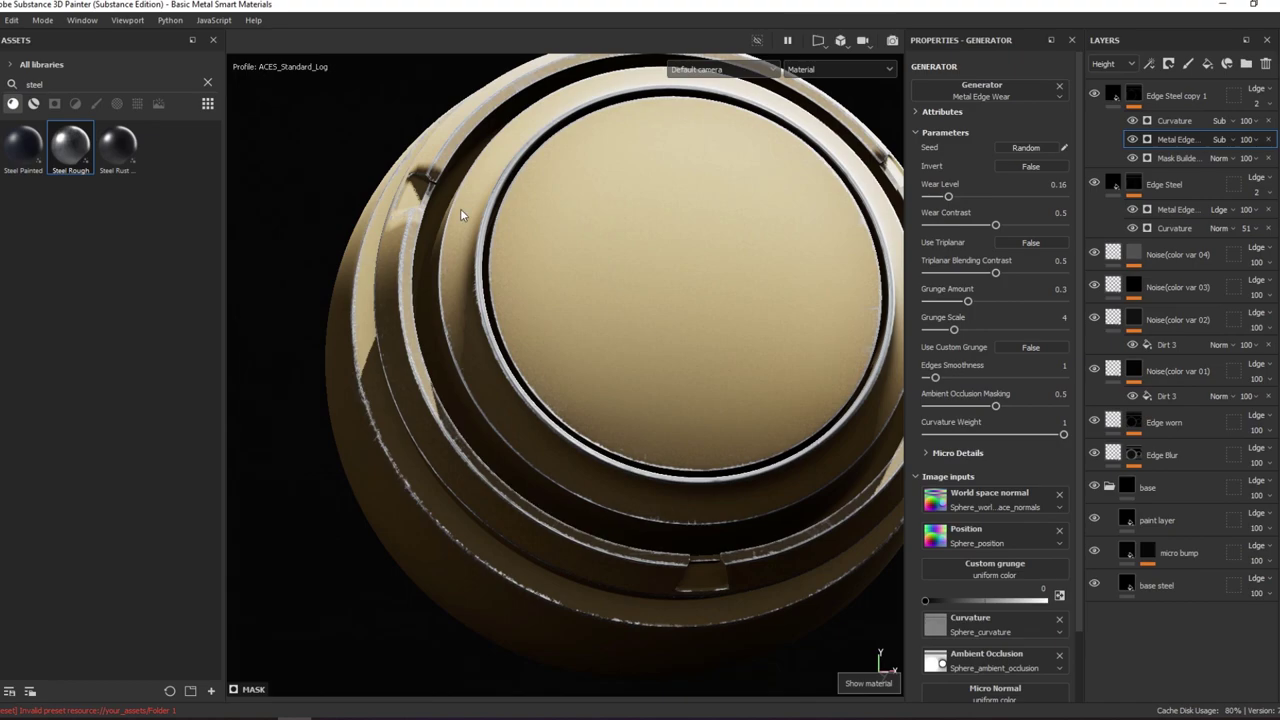
scroll(579, 222, "up", 3)
left_click_drag(579, 222, 520, 260, "alt")
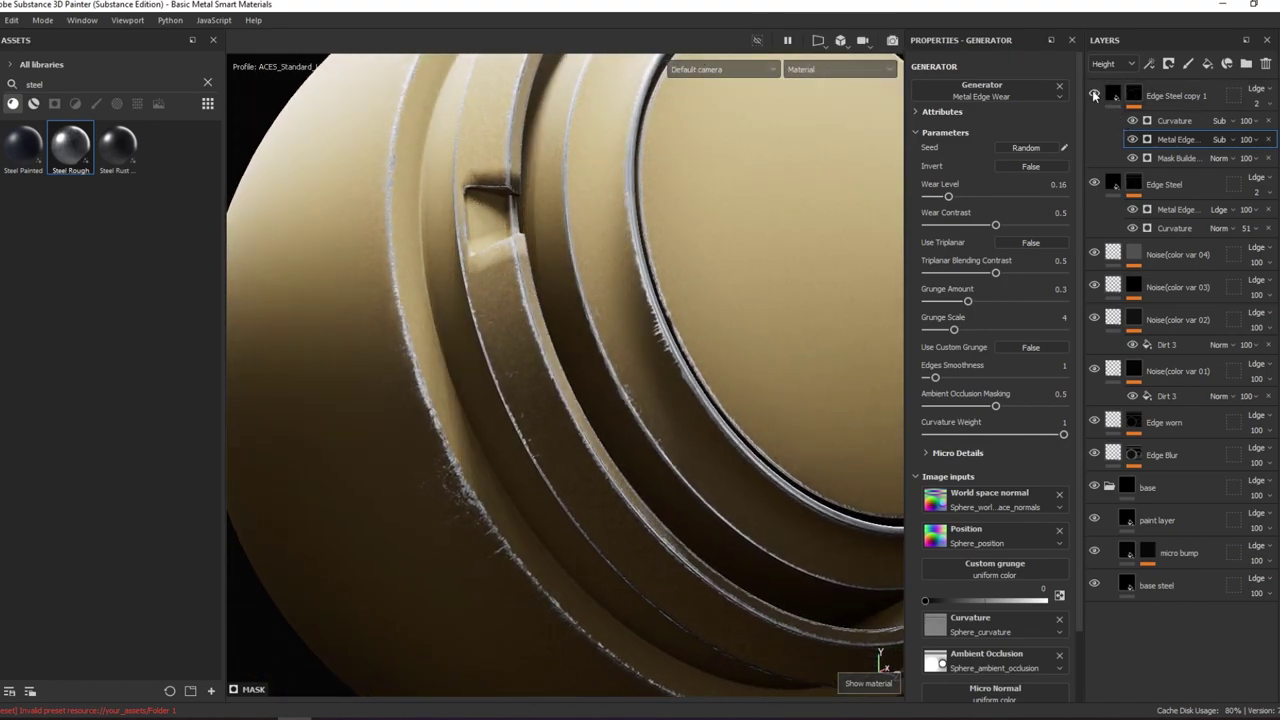
left_click(1113, 95)
left_click(957, 481)
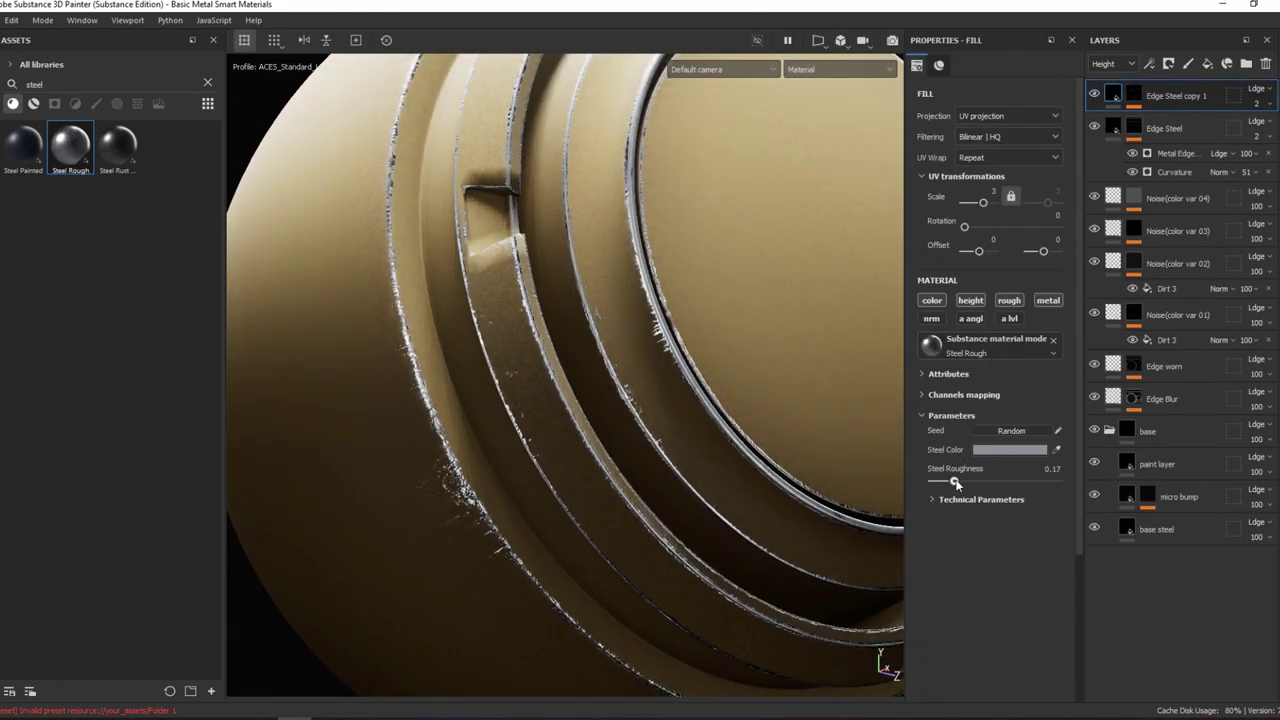
left_click_drag(994, 484, 1012, 482)
left_click(1008, 449)
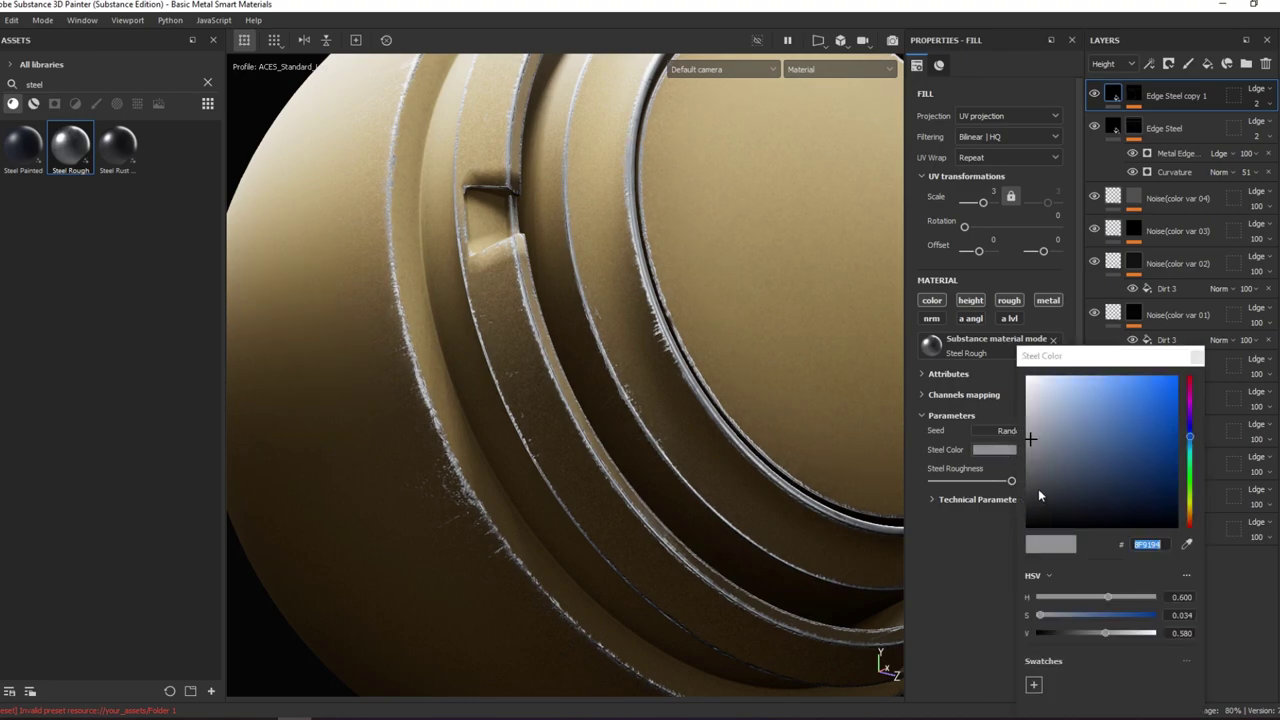
left_click_drag(1108, 636, 1092, 634)
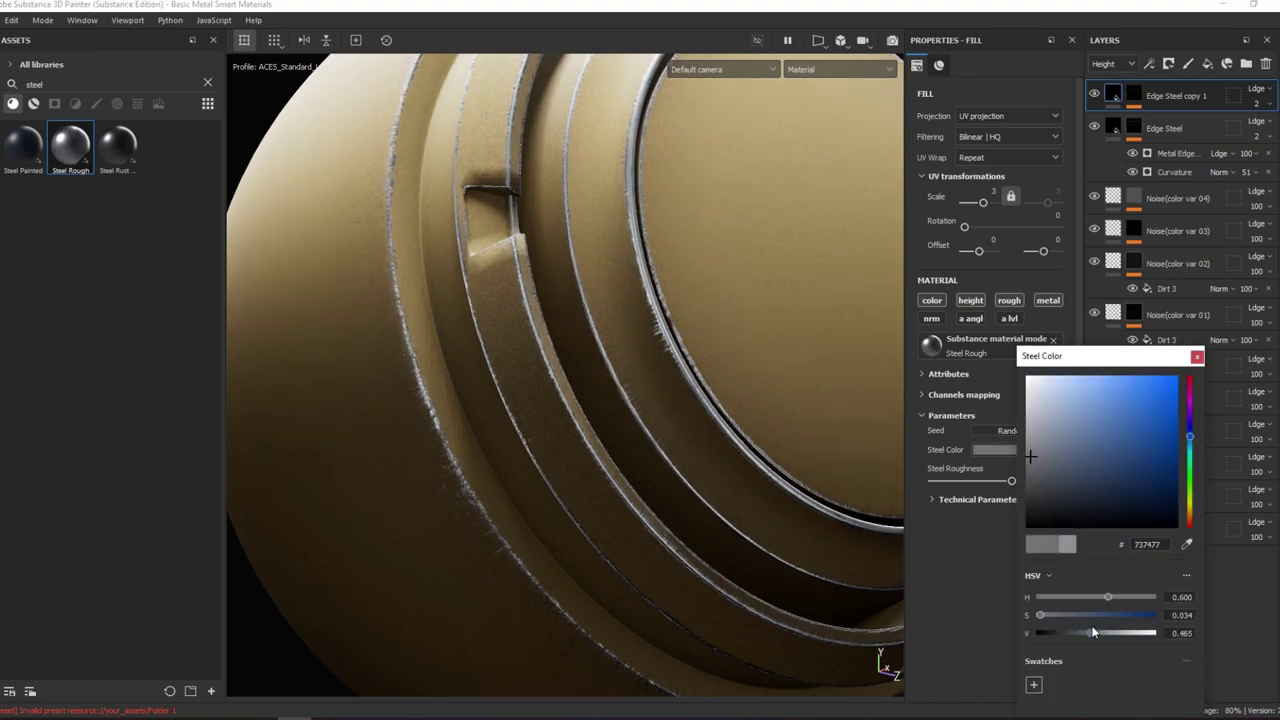
- Lower Edge Steel's roughness to 0.62 and set Edge Steel copy 1's roughness to 0.68
left_click(1163, 128)
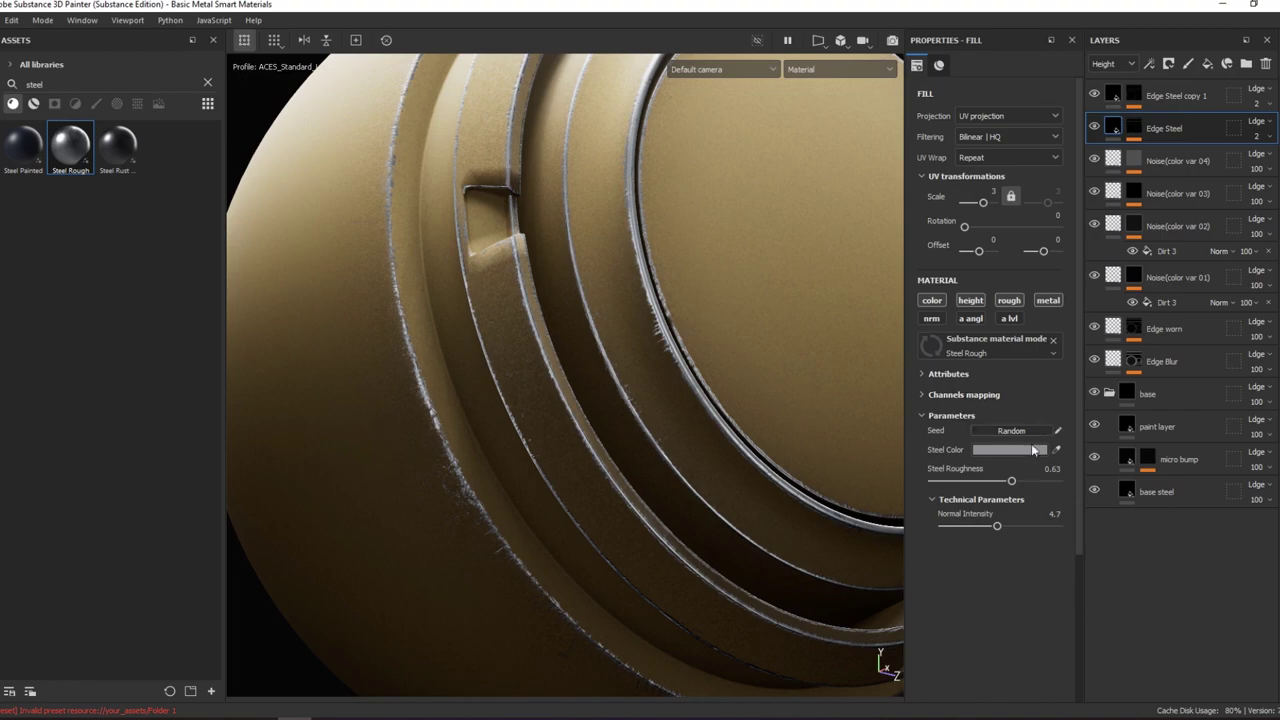
left_click_drag(1044, 483, 1031, 483)
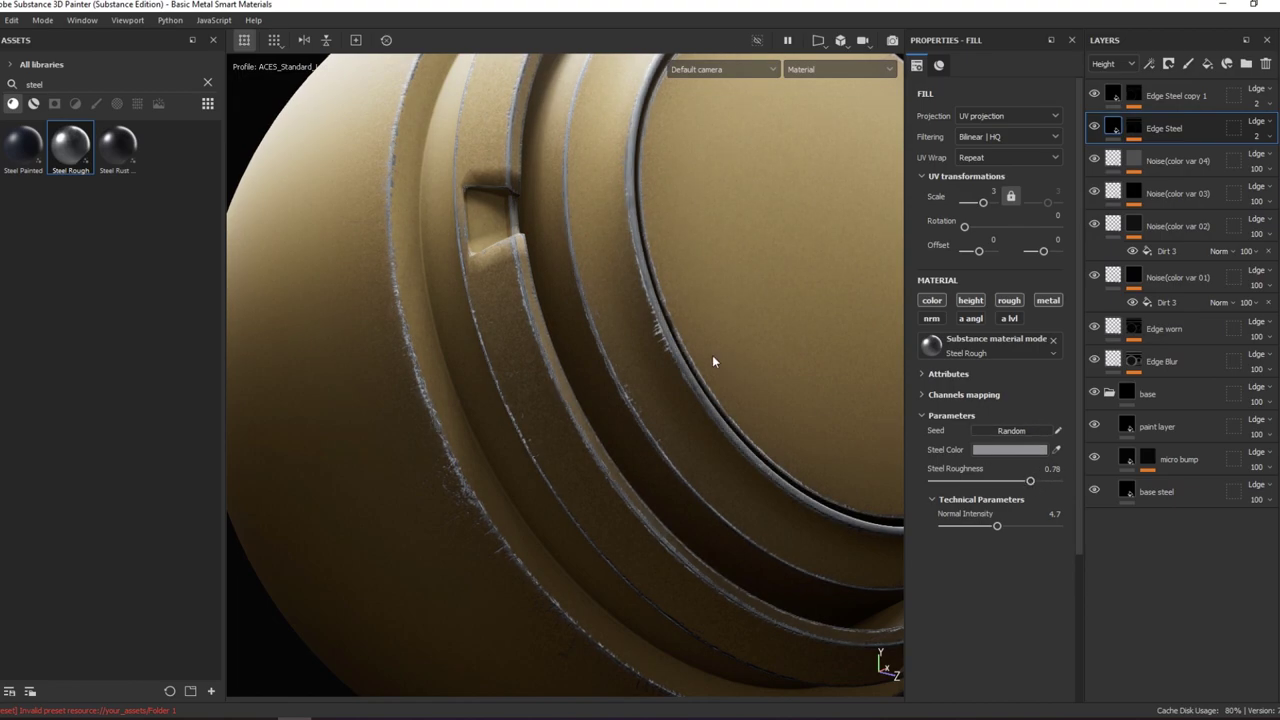
mouse_move(713, 361)
left_mouse_down("alt")
mouse_move(780, 251)
mouse_move(666, 334)
mouse_move(631, 308)
mouse_move(836, 449)
left_mouse_up("alt")
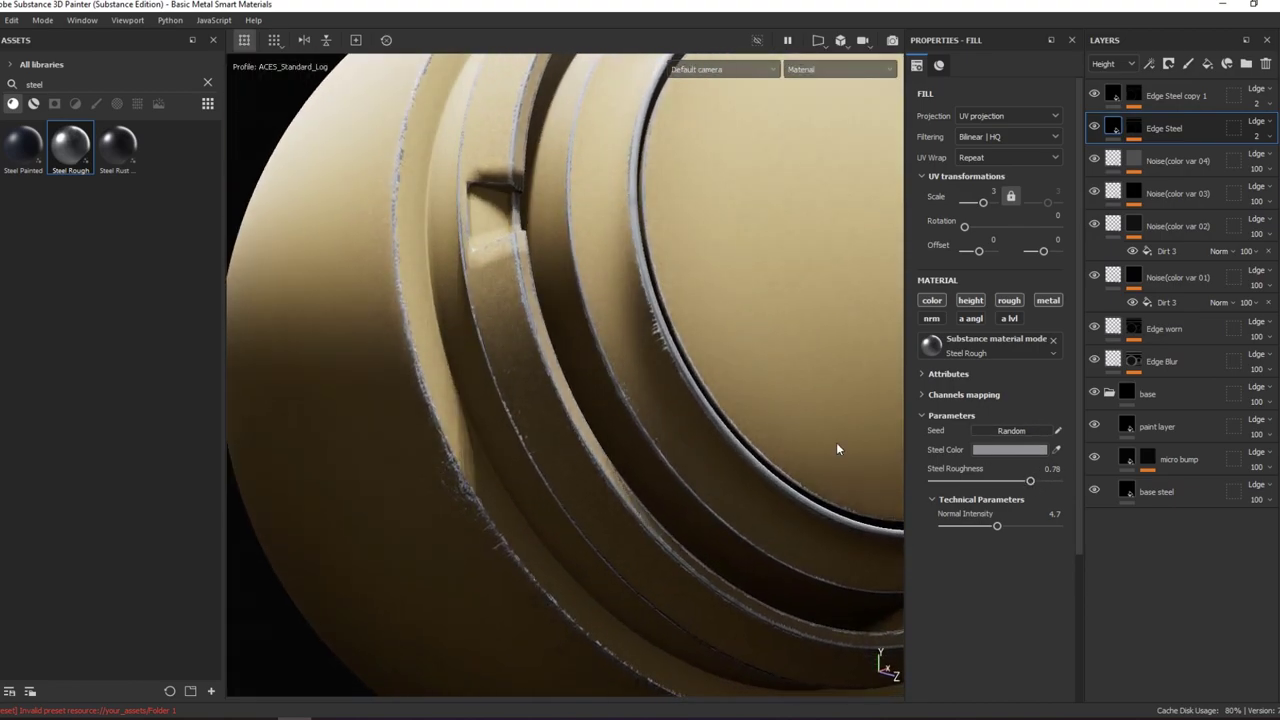
mouse_move(994, 481)
left_mouse_down()
mouse_move(1011, 484)
mouse_move(963, 488)
mouse_move(1031, 486)
left_mouse_up()
left_click(1160, 96)
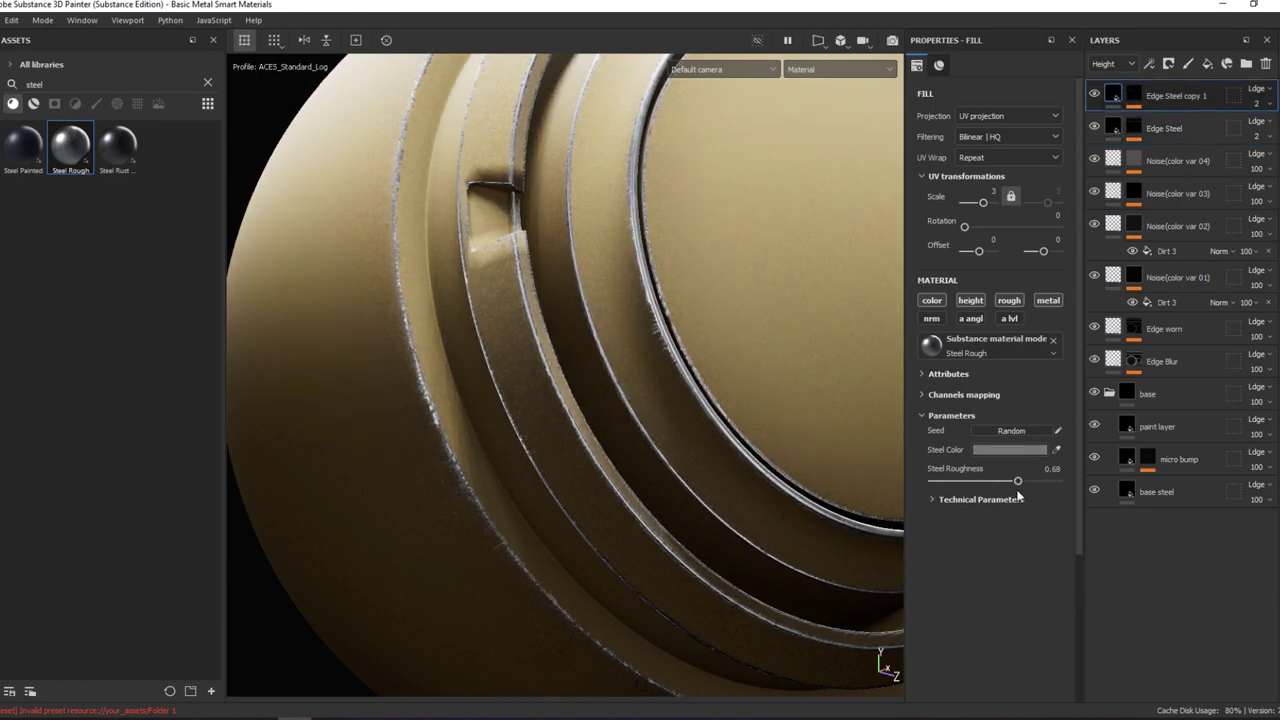
mouse_move(700, 400)
left_mouse_down("alt")
mouse_move(826, 287)
mouse_move(857, 400)
mouse_move(737, 314)
mouse_move(800, 283)
mouse_move(886, 291)
mouse_move(737, 240)
mouse_move(719, 268)
mouse_move(703, 266)
mouse_move(471, 191)
mouse_move(709, 198)
mouse_move(1139, 138)
left_mouse_up("alt")
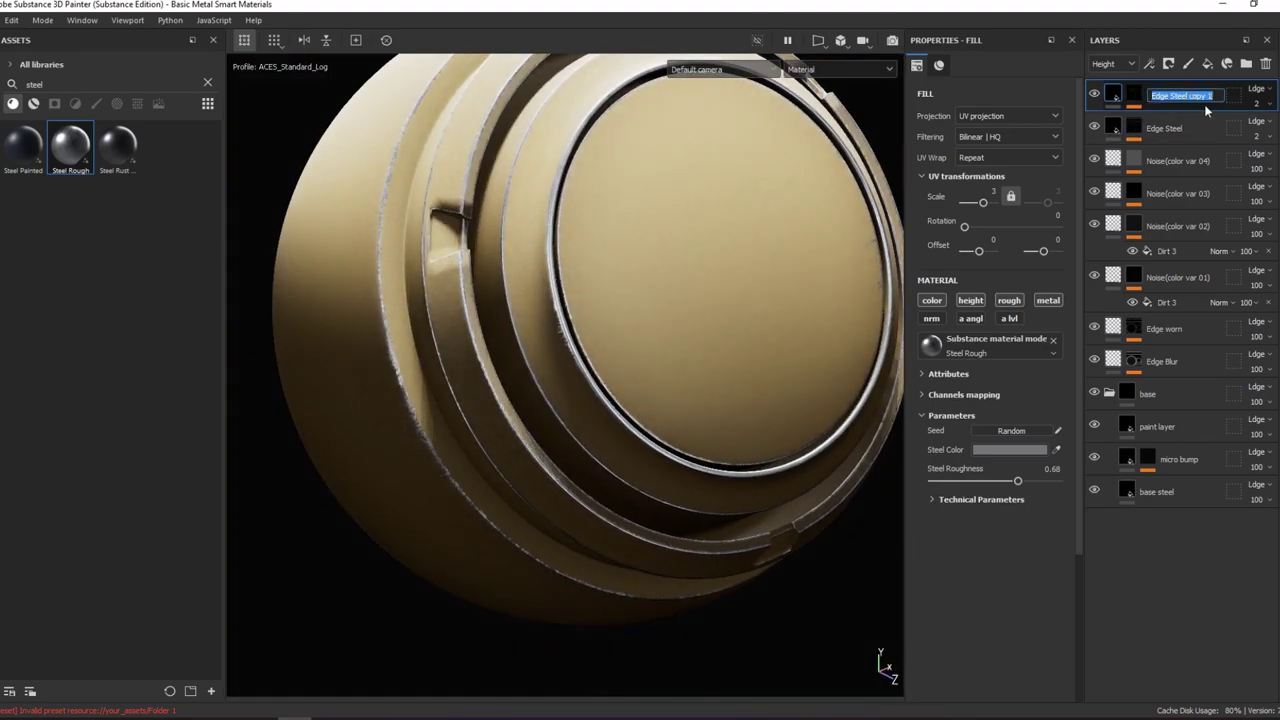
- Finish renaming Edge Steel copy 1 to 'Edge damage'
key("ctrl+shift+Right")
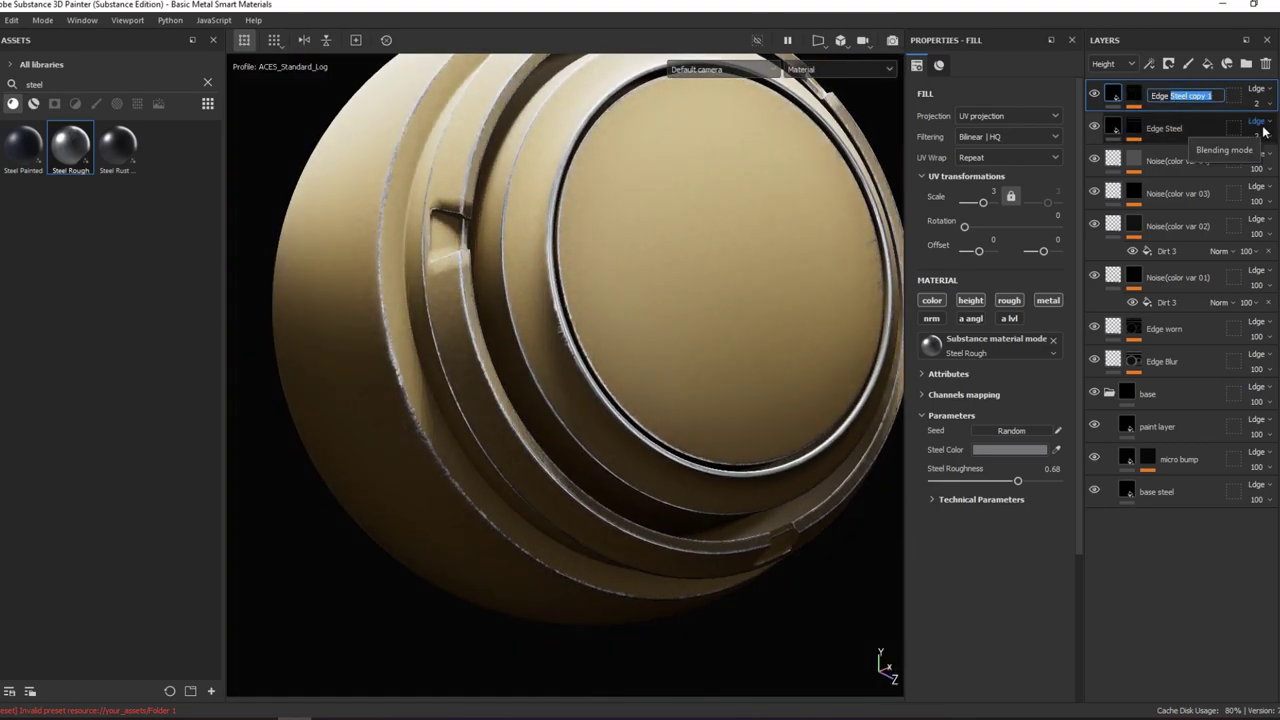
type("damage")
key("Return")
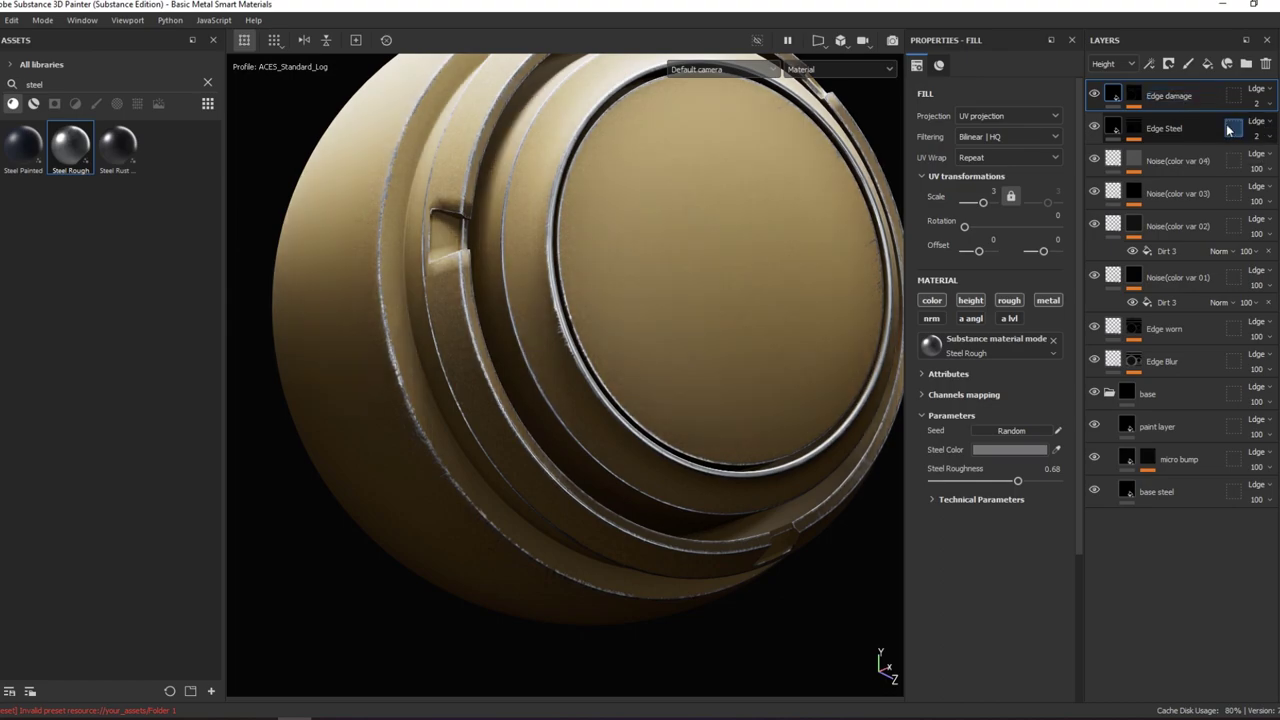
- Add a new fill layer on top named 'Surface scratched'
left_click(1093, 93)
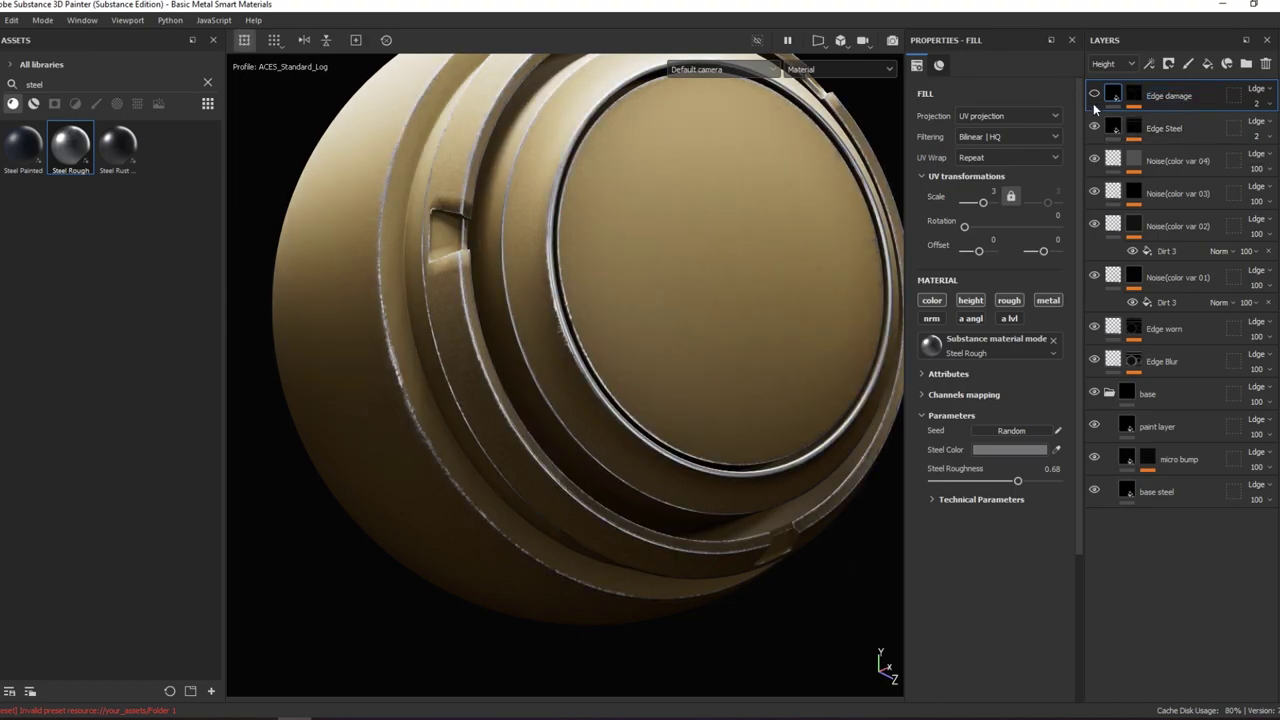
left_click_drag(772, 190, 786, 180, "alt")
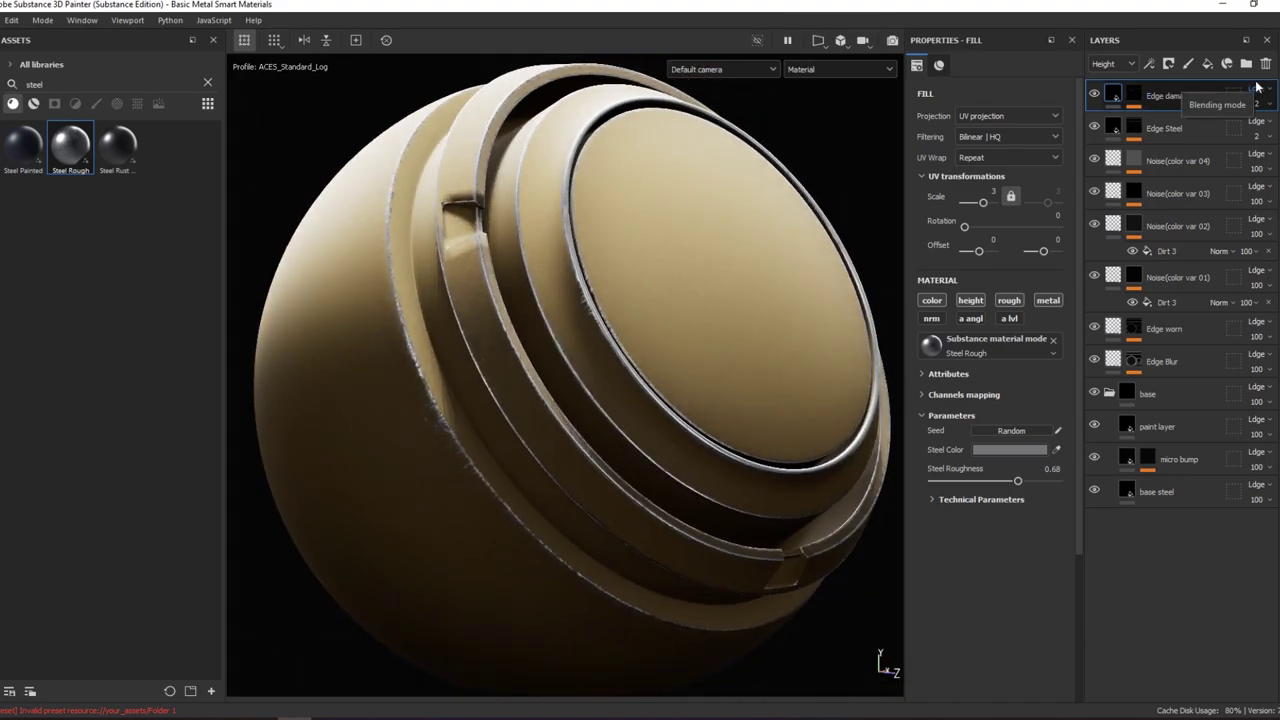
left_click(1207, 63)
type("Surface Scratched")
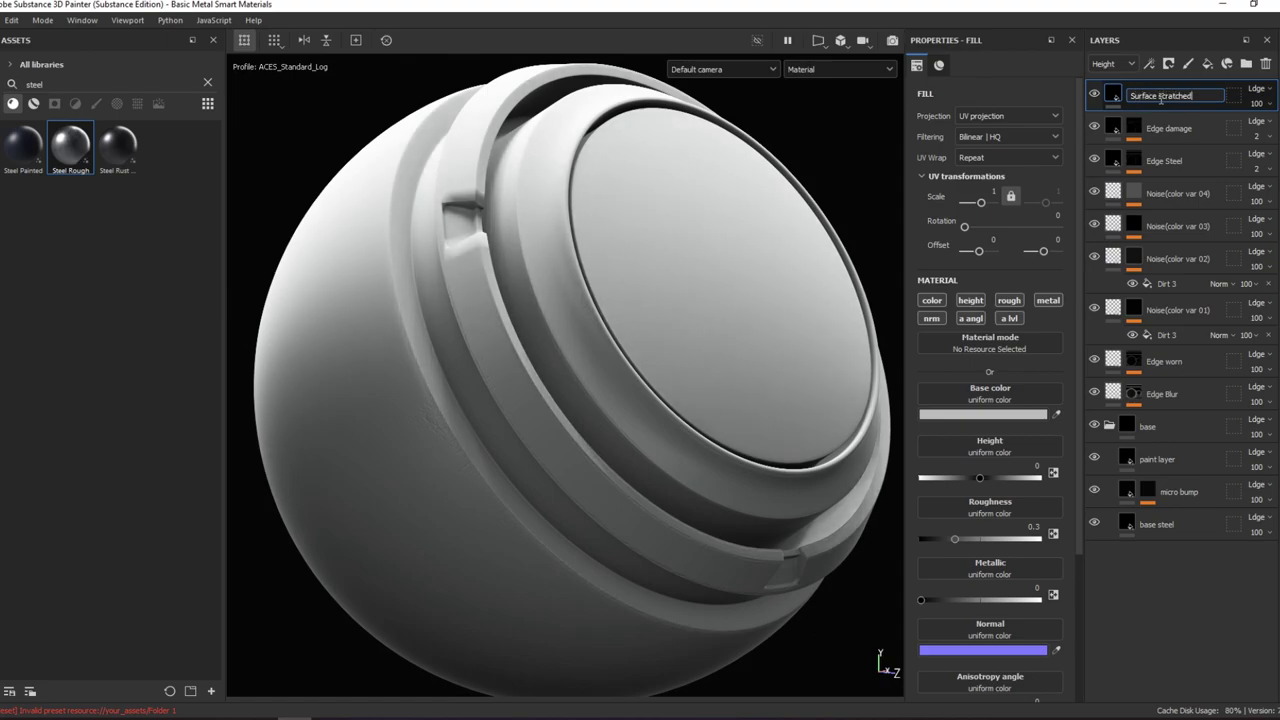
key("Return")
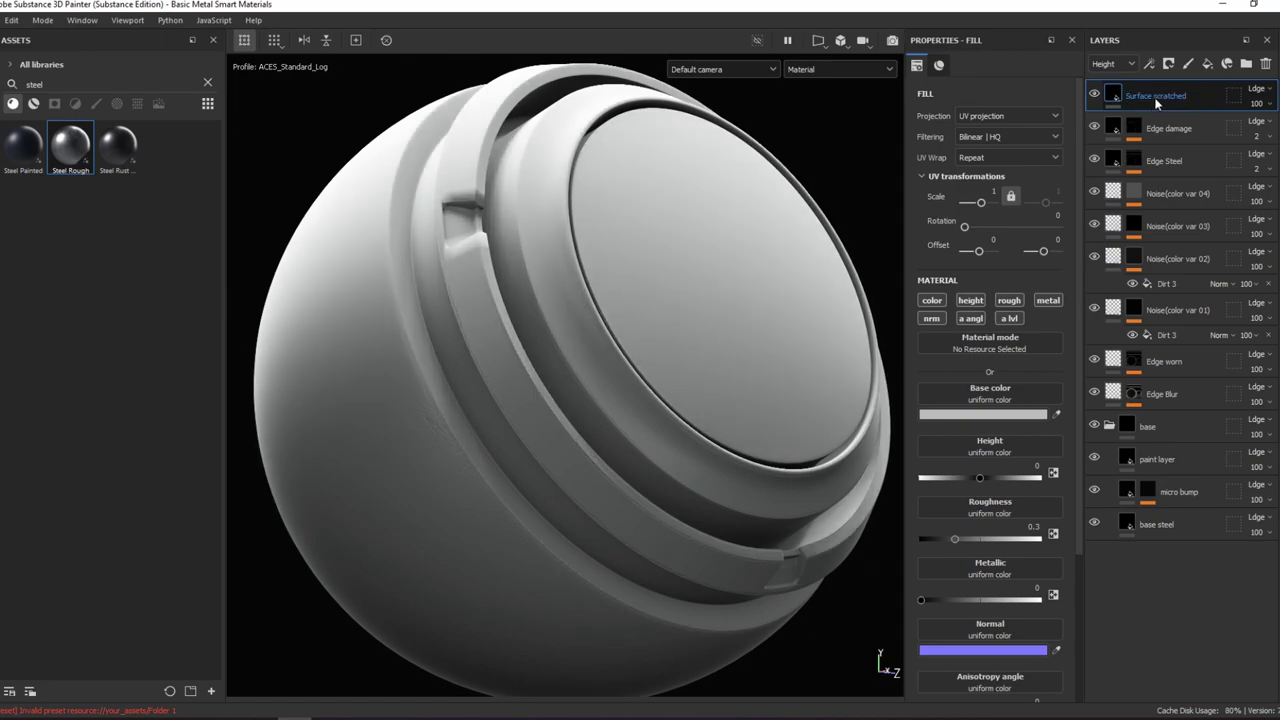
- Give Surface scratched a black mask filled with Grunge Scratches Rough, viewed on its own
right_click(1170, 97)
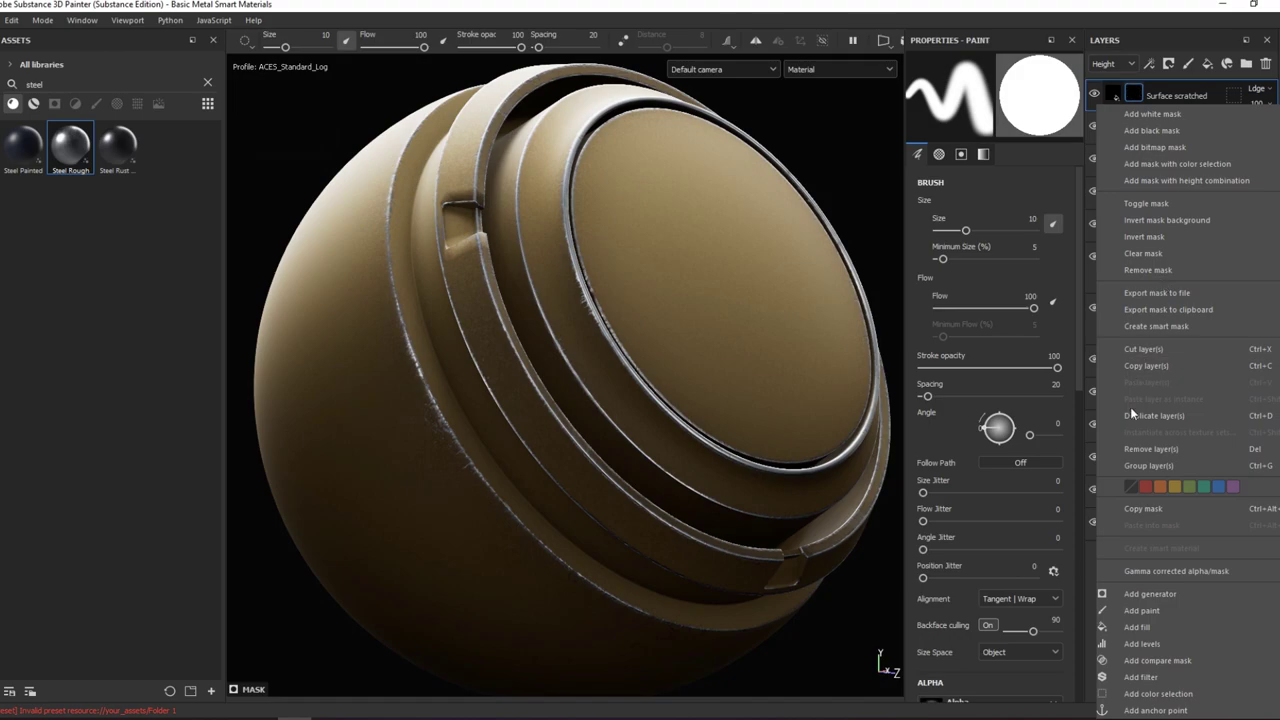
left_click(1135, 594)
right_click(1133, 96)
left_click(1207, 631)
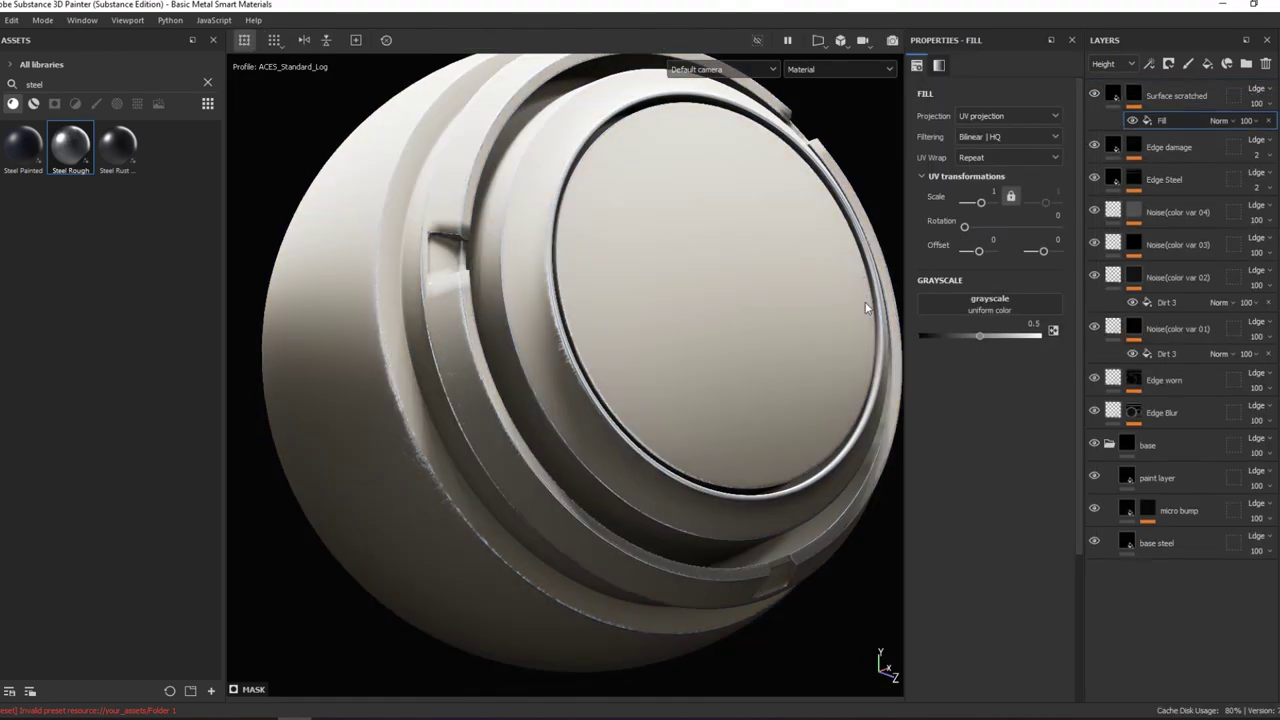
left_click(1016, 309)
type("scra")
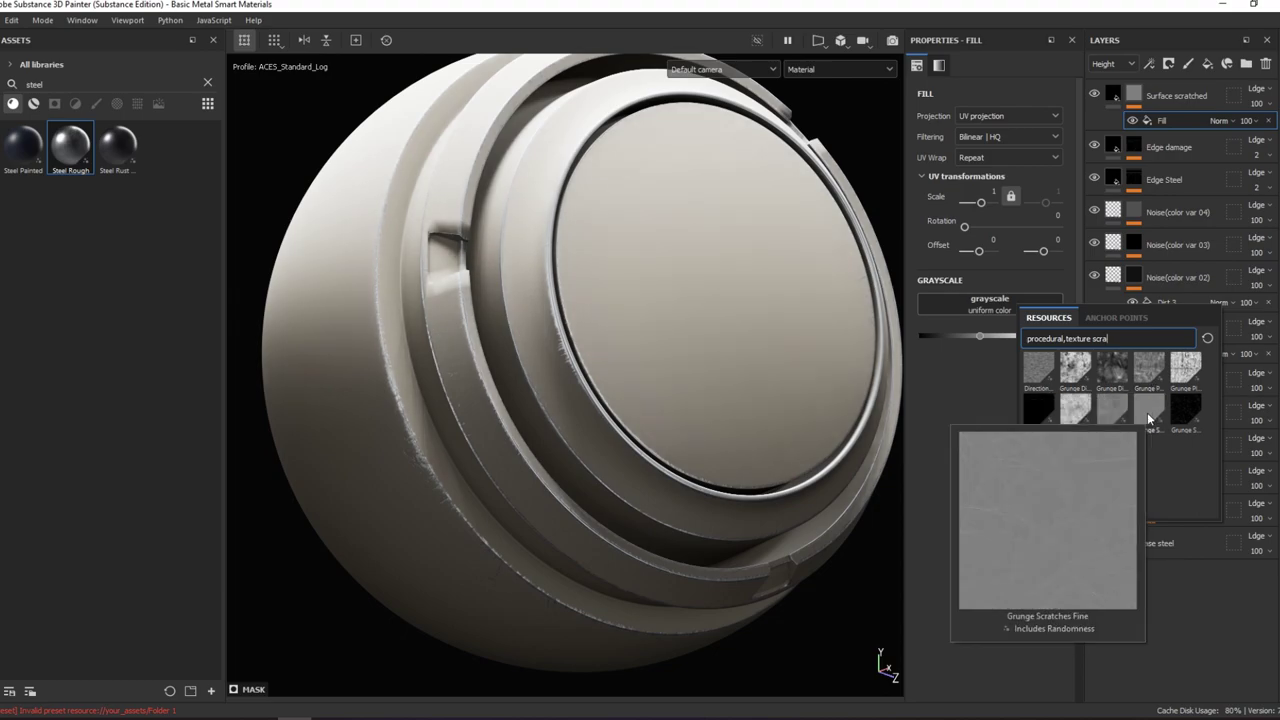
left_click(1117, 414)
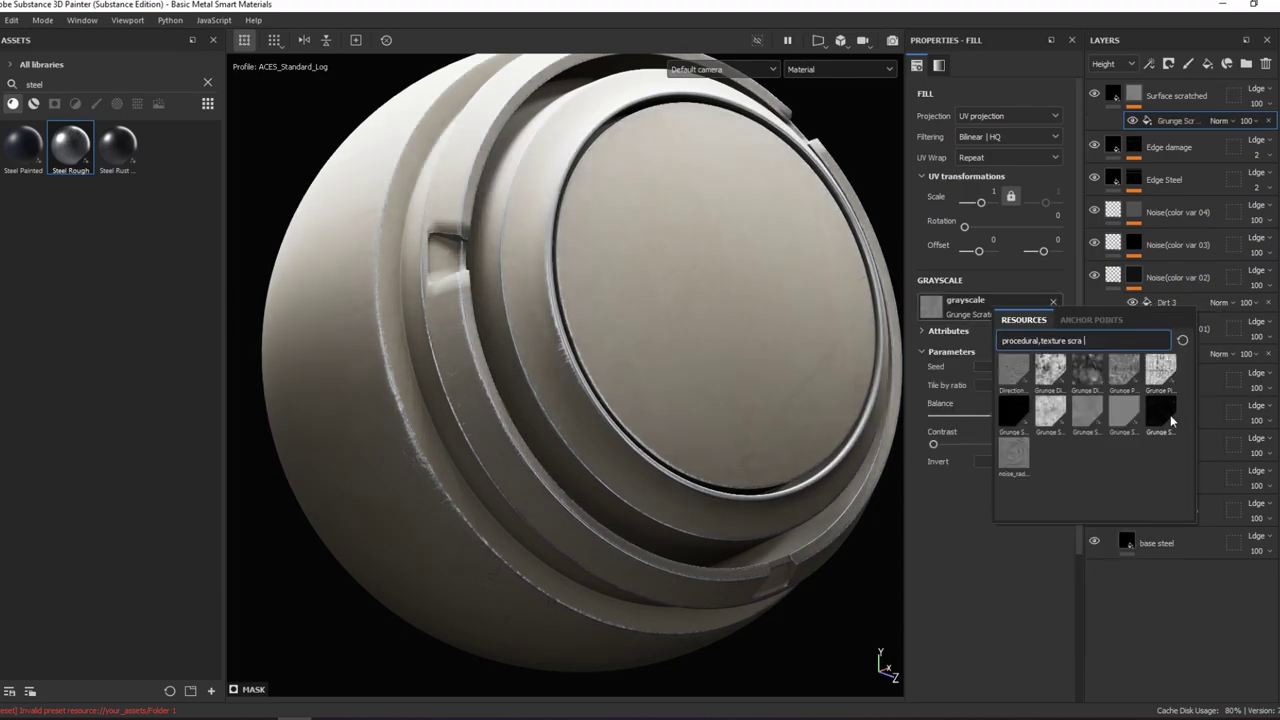
key("c")
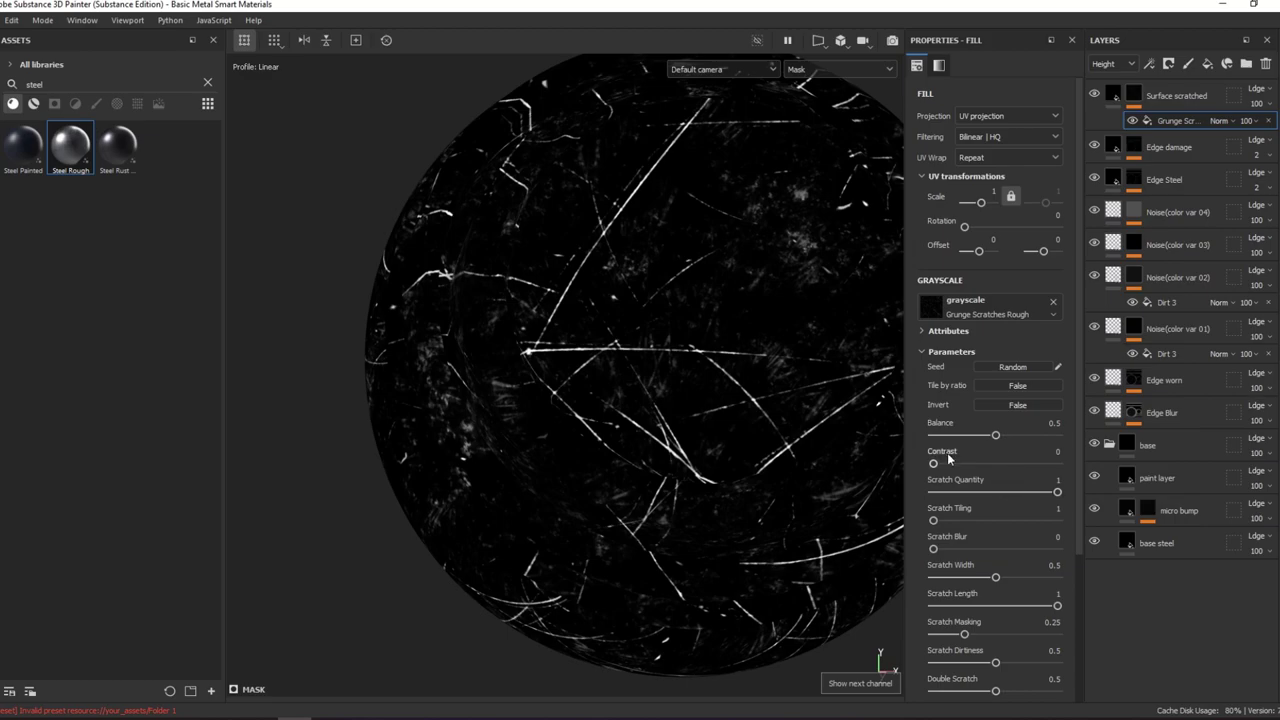
- Set the scratches to Tiling 3, Width 0.02, Quantity 0.49 and Balance 0.42
left_click_drag(943, 515, 1003, 509)
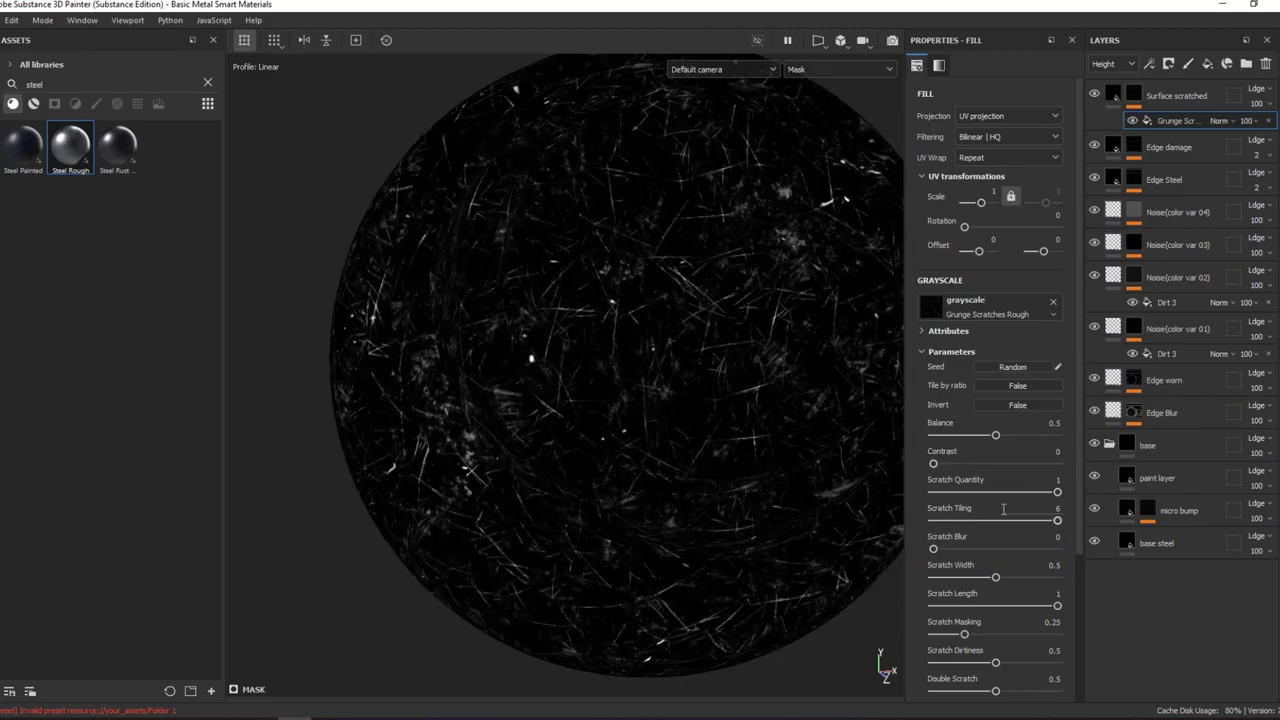
left_click_drag(957, 583, 941, 581)
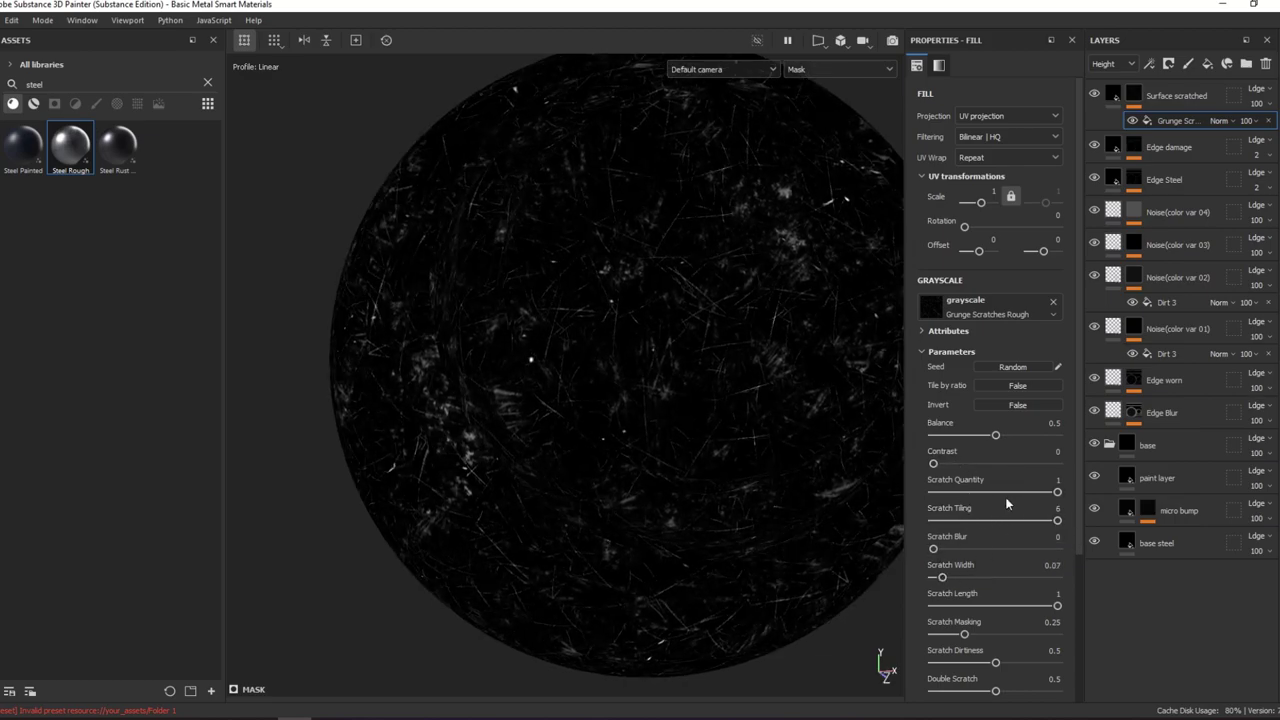
left_click_drag(1005, 492, 995, 494)
left_click_drag(986, 440, 970, 438)
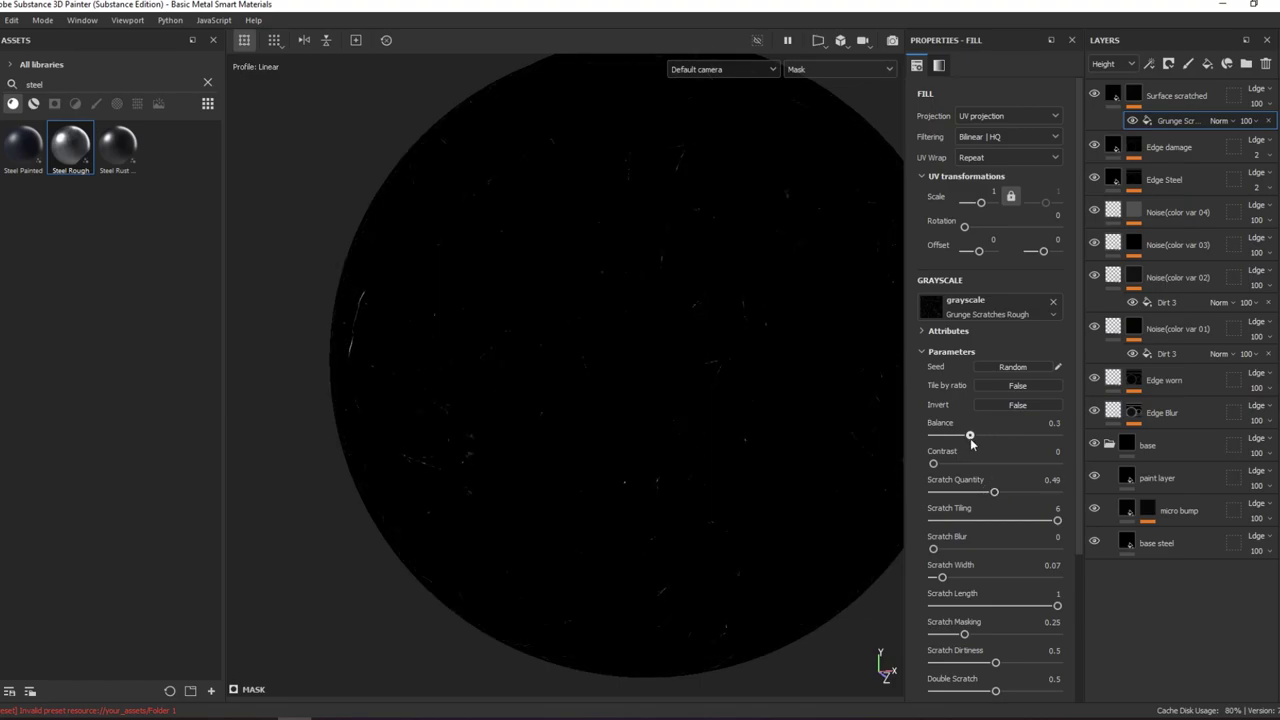
scroll(1019, 618, "down", 3)
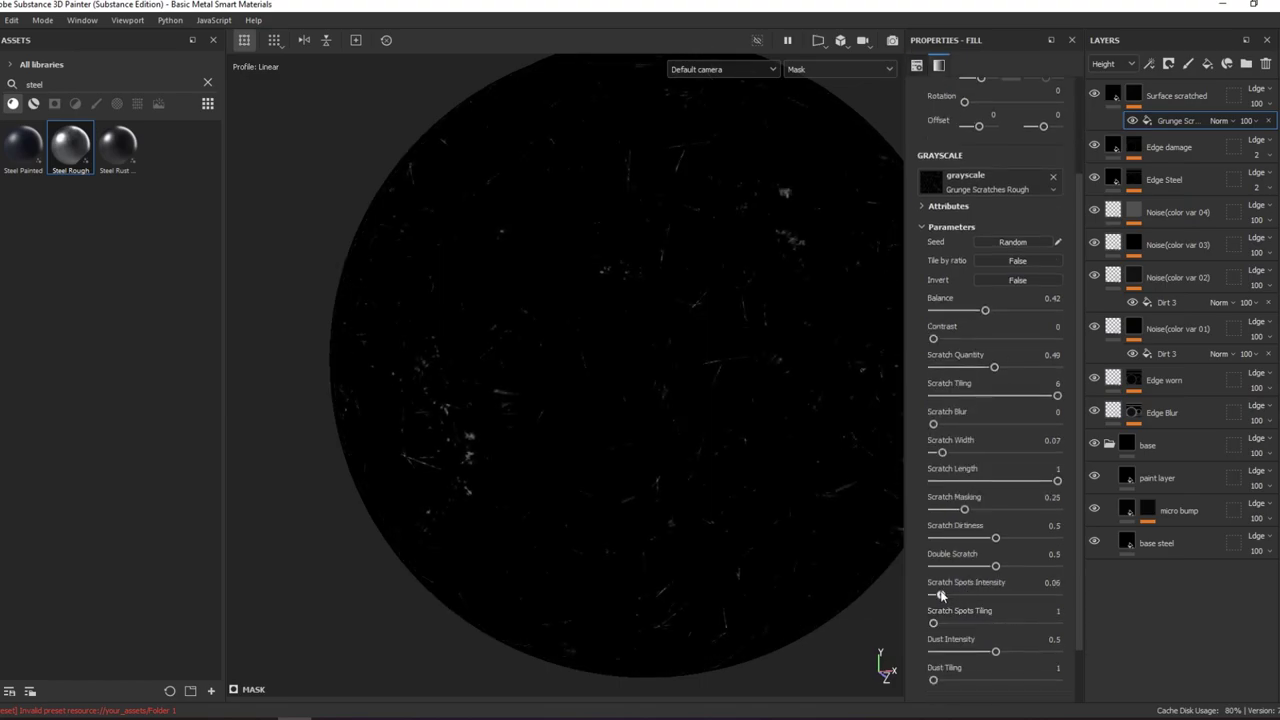
scroll(707, 345, "up", 5)
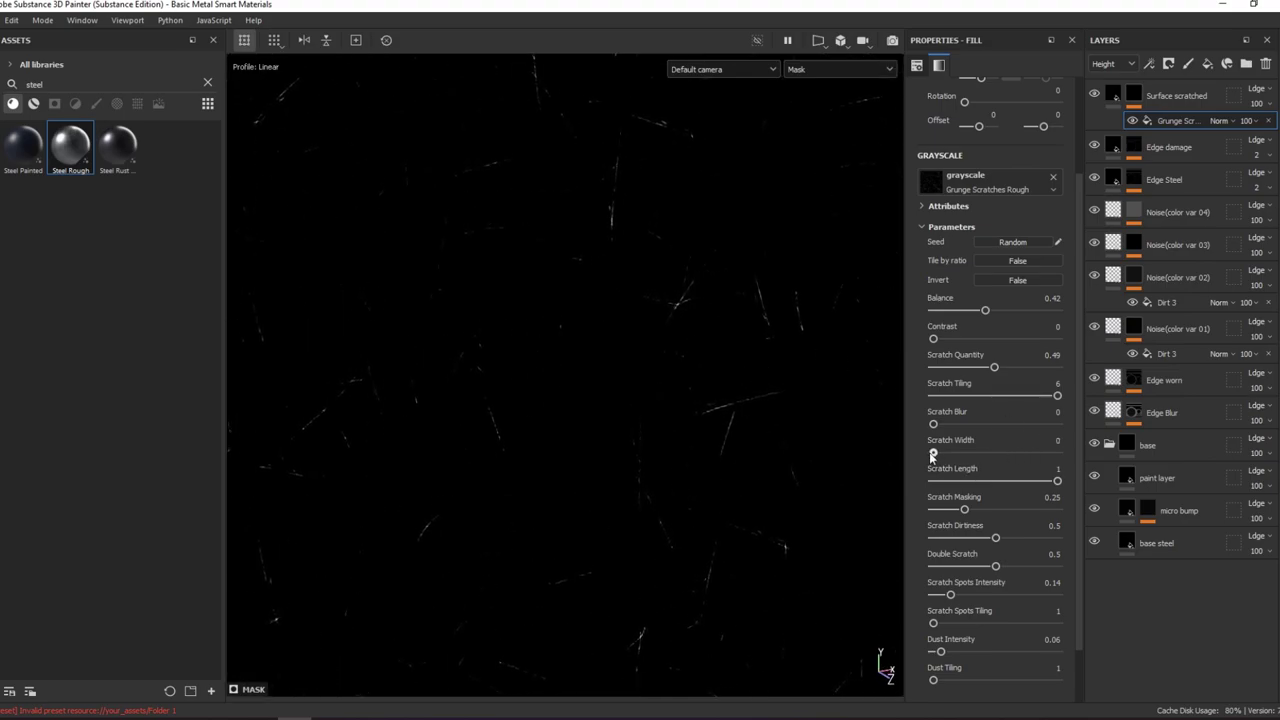
left_click(984, 396)
- Select the Surface scratched fill and darken its base colour to a near-black grey
key("m")
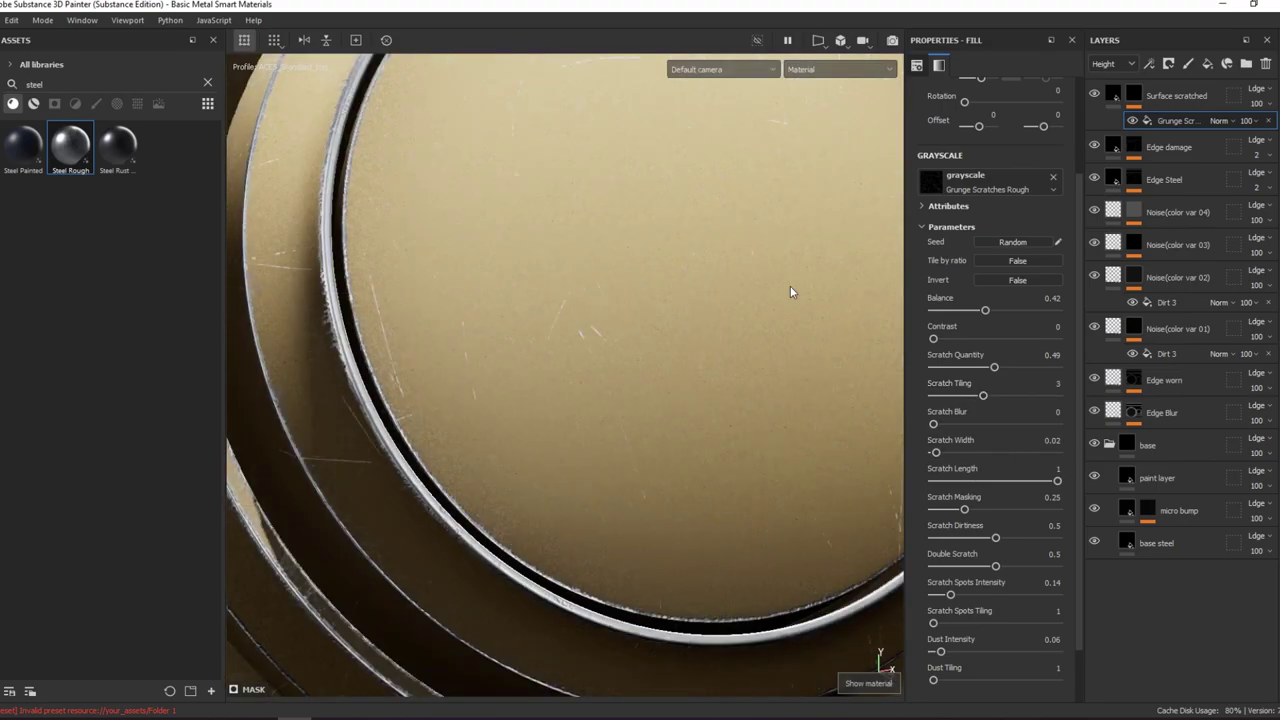
left_click_drag(791, 289, 646, 246, "alt")
left_click(1113, 95)
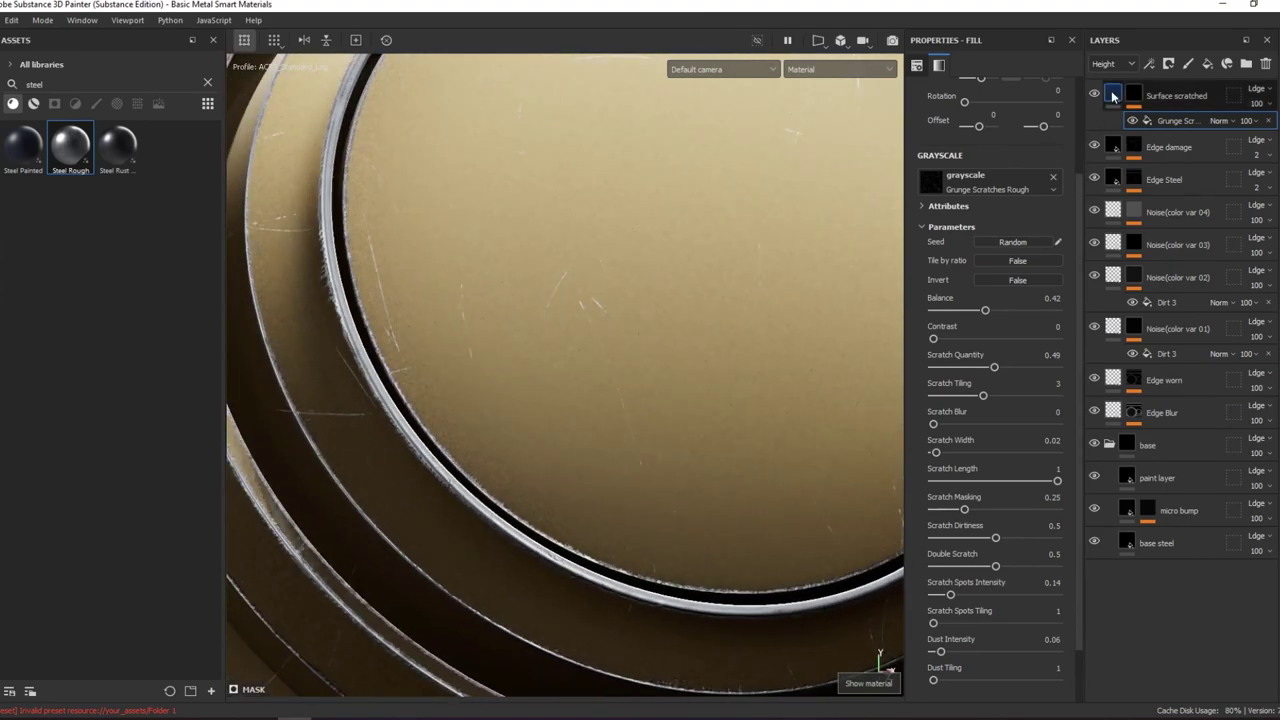
left_click(990, 289)
left_click(1061, 414)
left_click(1052, 458)
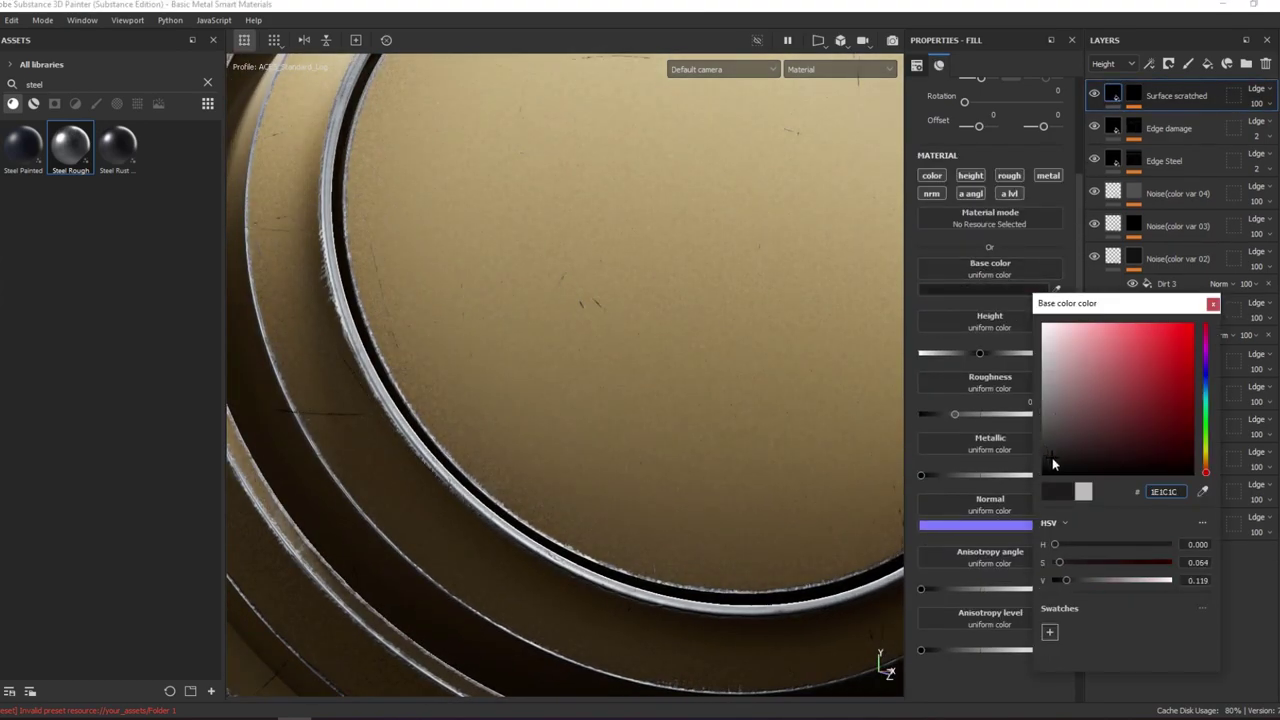
scroll(723, 234, "up", 3)
scroll(743, 237, "up", 3)
scroll(743, 237, "up", 2)
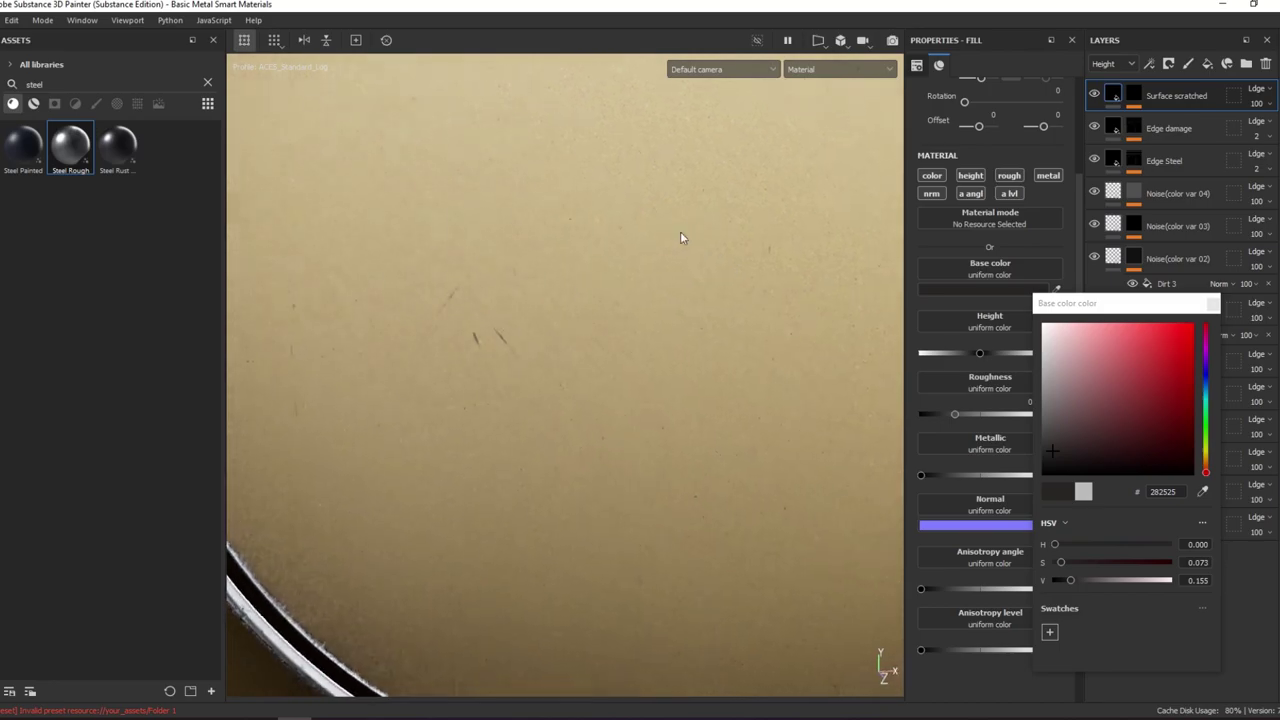
scroll(680, 237, "up", 1)
left_click(1056, 441)
- Fine-tune the Surface scratched base colour to dark grey 363434 while inspecting the disc's scratches
scroll(756, 284, "down", 5)
mouse_move(756, 284)
left_mouse_down("alt")
mouse_move(680, 171)
mouse_move(704, 216)
mouse_move(743, 129)
left_mouse_up("alt")
scroll(749, 149, "up", 5)
scroll(657, 220, "up", 2)
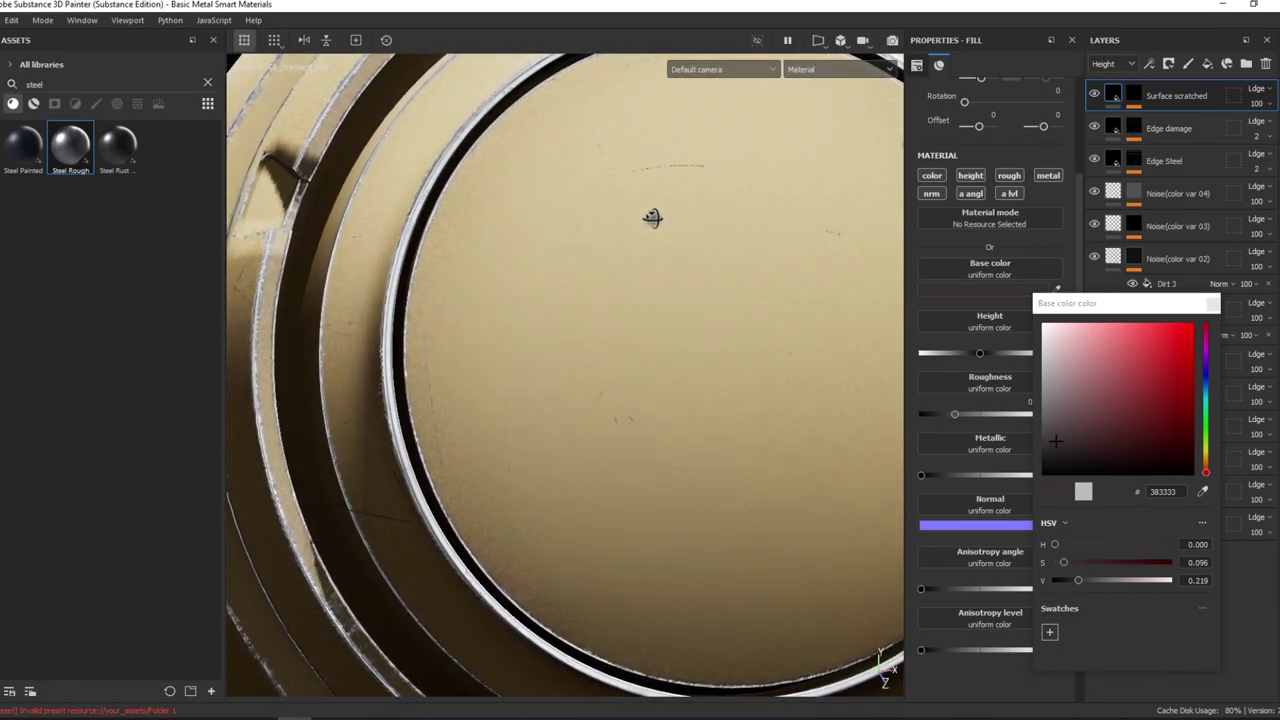
mouse_move(657, 220)
left_mouse_down("alt")
mouse_move(519, 207)
mouse_move(545, 205)
left_mouse_up("alt")
left_click(1003, 205)
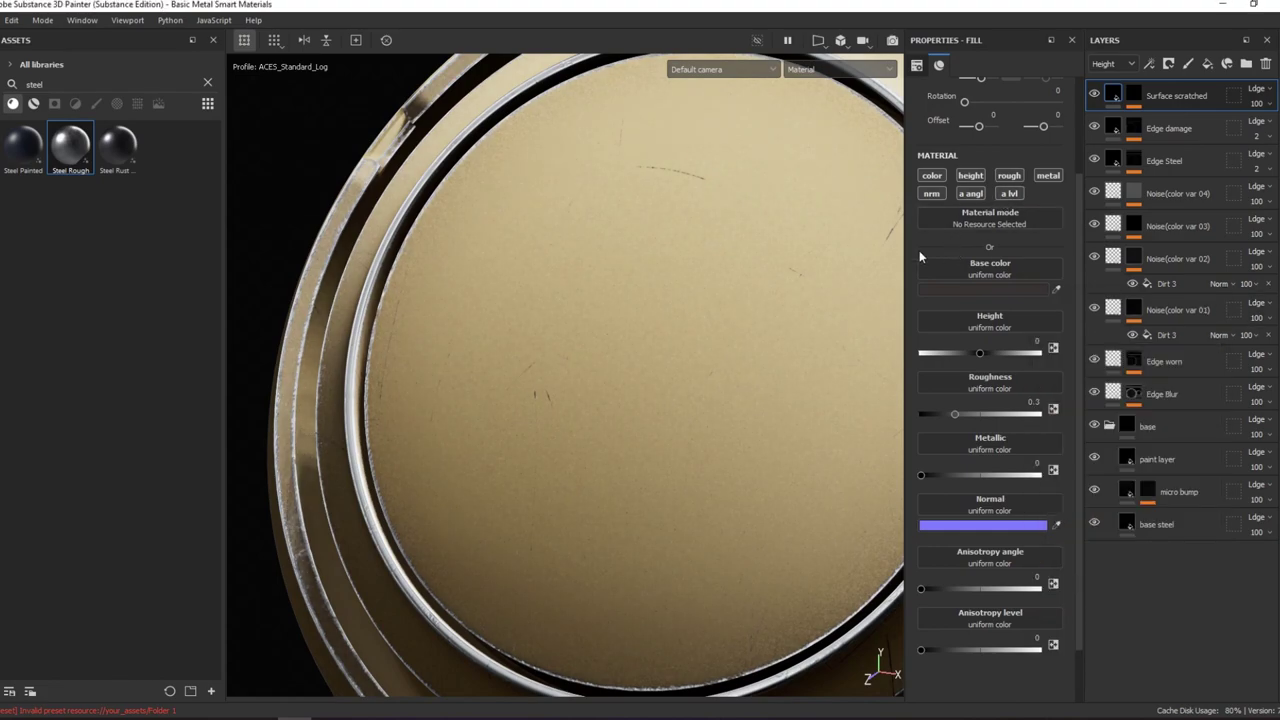
mouse_move(700, 262)
left_mouse_down("alt")
mouse_move(549, 266)
mouse_move(557, 214)
mouse_move(586, 171)
mouse_move(690, 227)
mouse_move(879, 214)
left_mouse_up("alt")
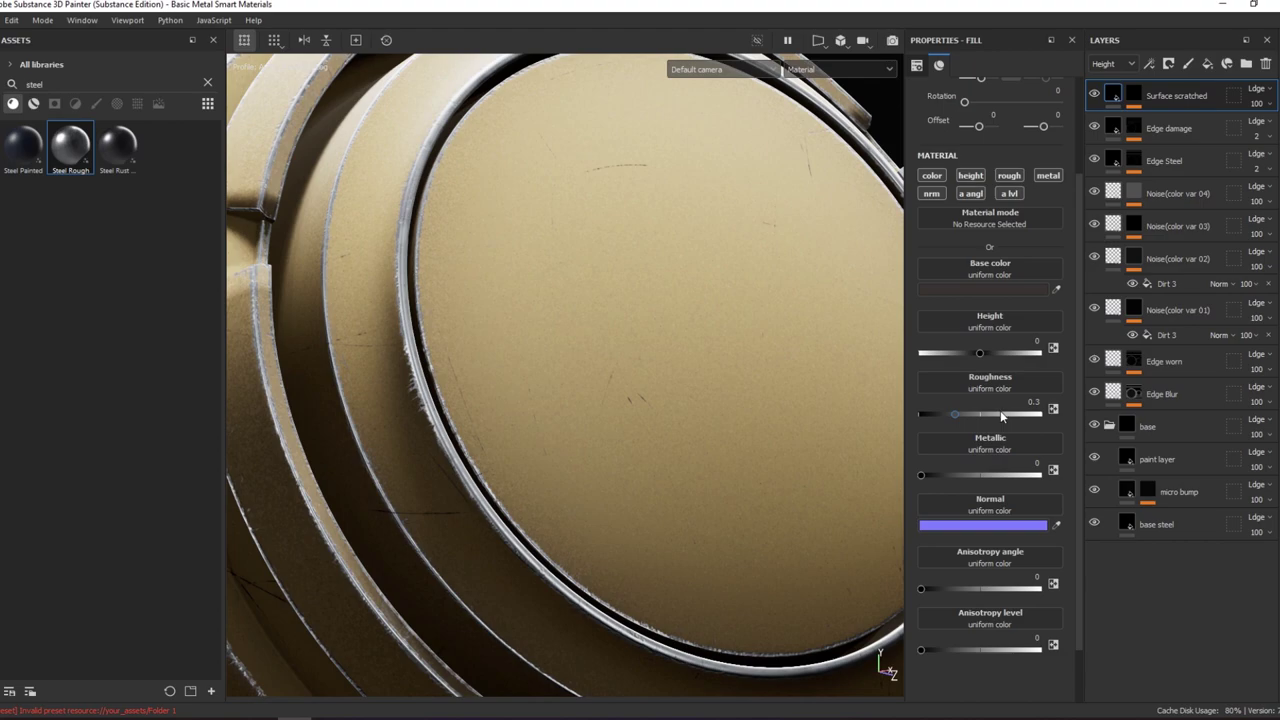
left_click(960, 289)
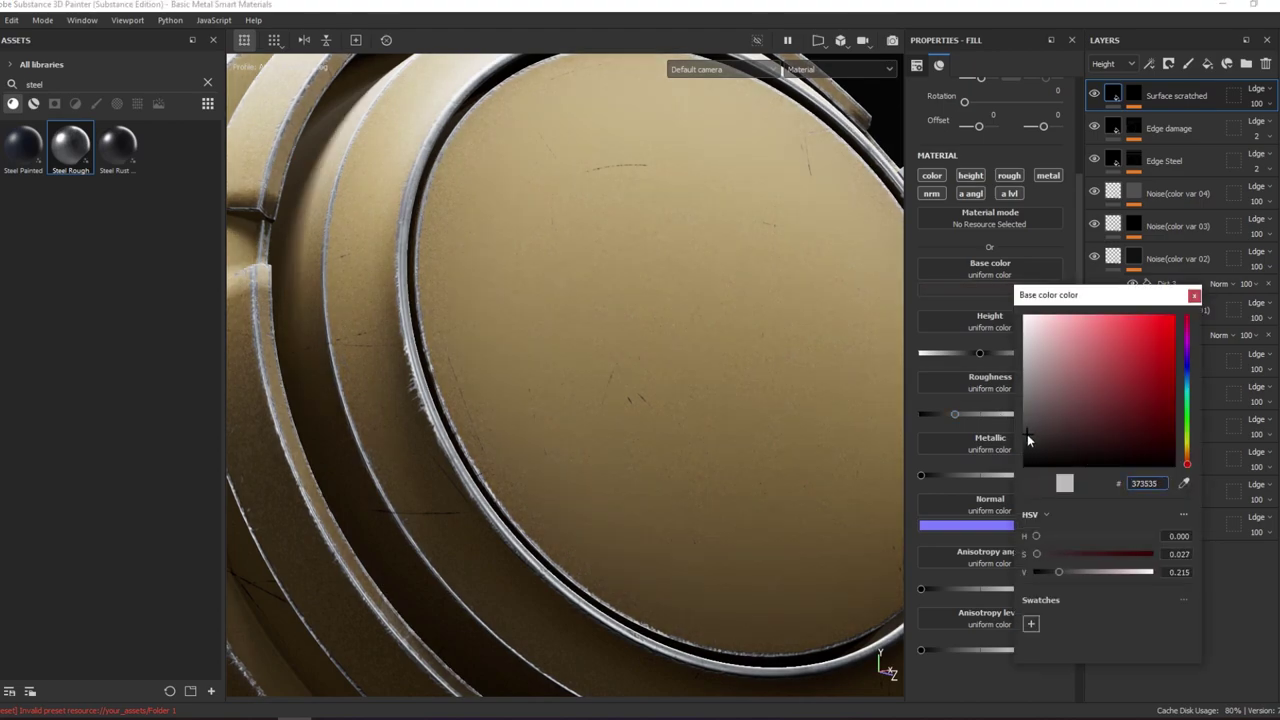
mouse_move(850, 320)
left_mouse_down("alt")
mouse_move(766, 266)
mouse_move(729, 260)
mouse_move(1061, 538)
left_mouse_up("alt")
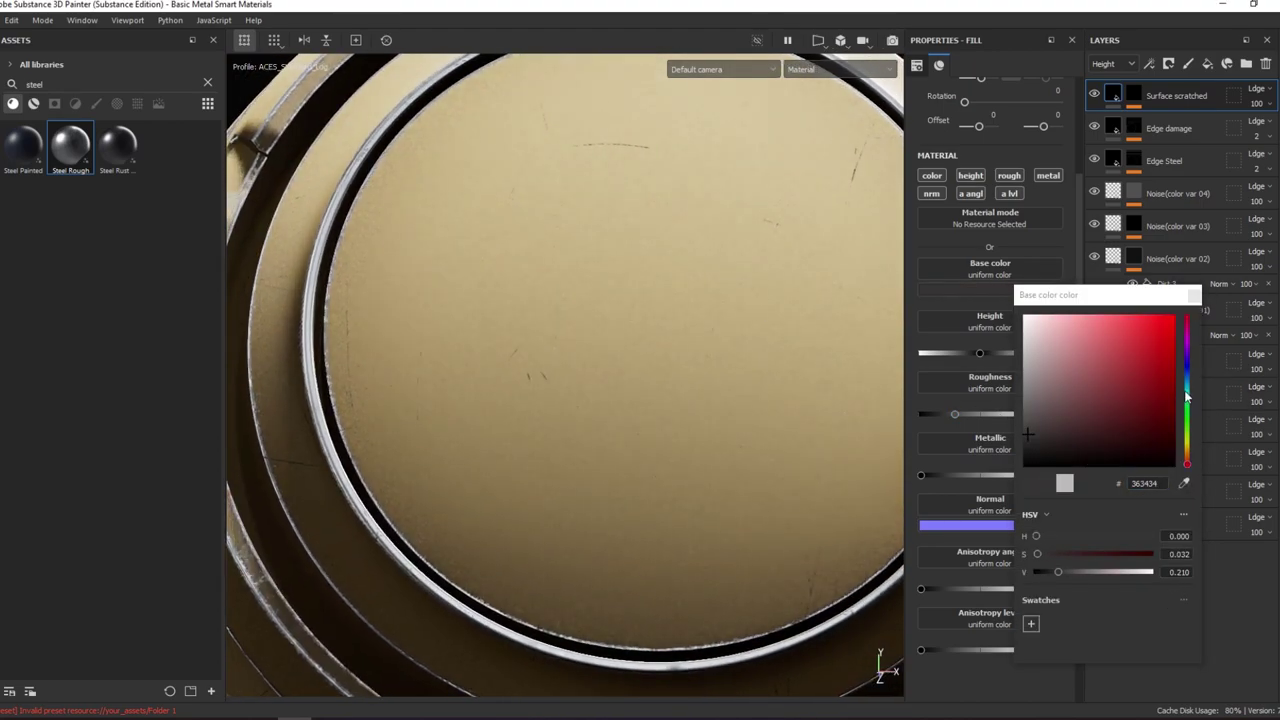
- Duplicate the Surface scratched layer with Ctrl+D
mouse_move(720, 350)
left_mouse_down("alt")
mouse_move(609, 309)
mouse_move(777, 311)
left_mouse_up("alt")
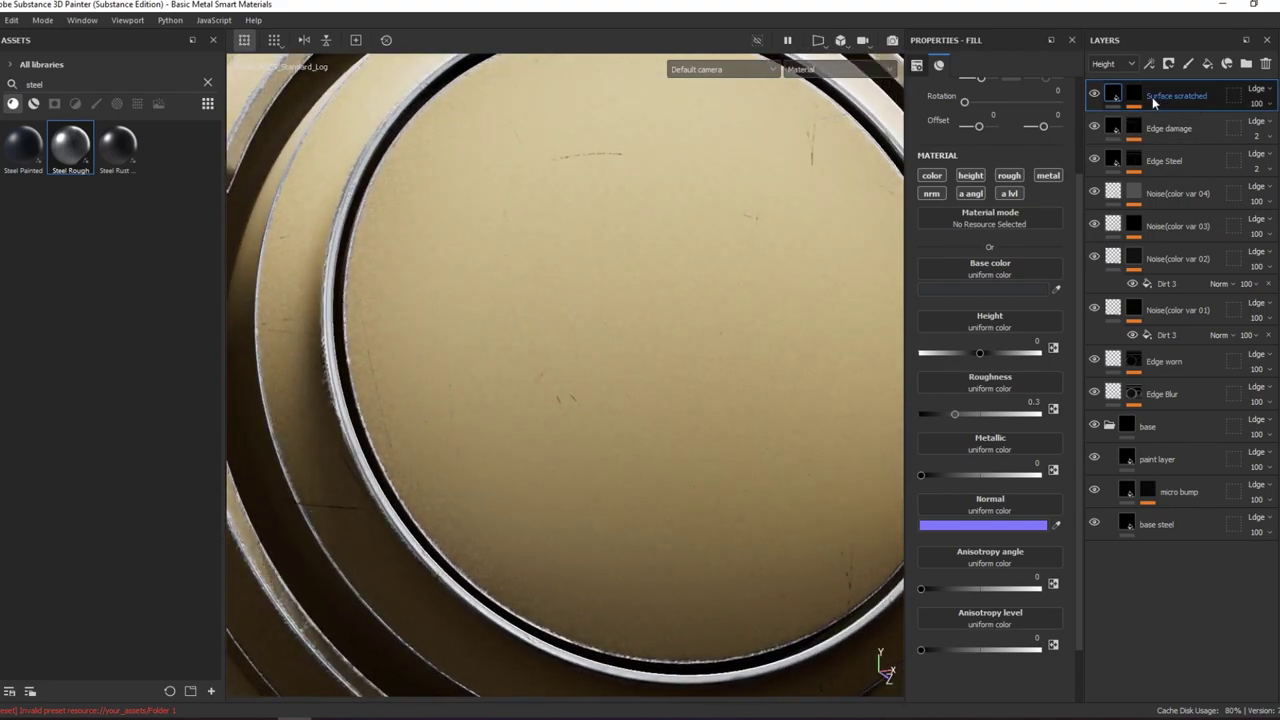
left_click(1140, 94)
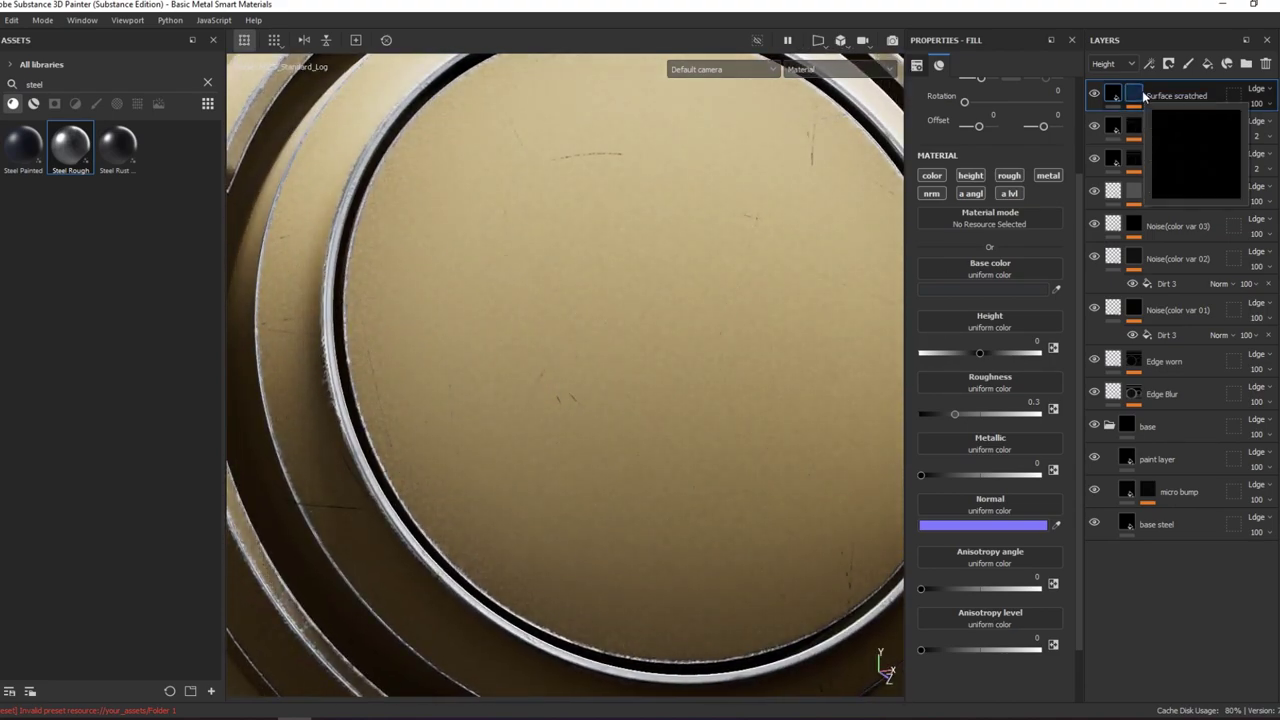
key("ctrl+d")
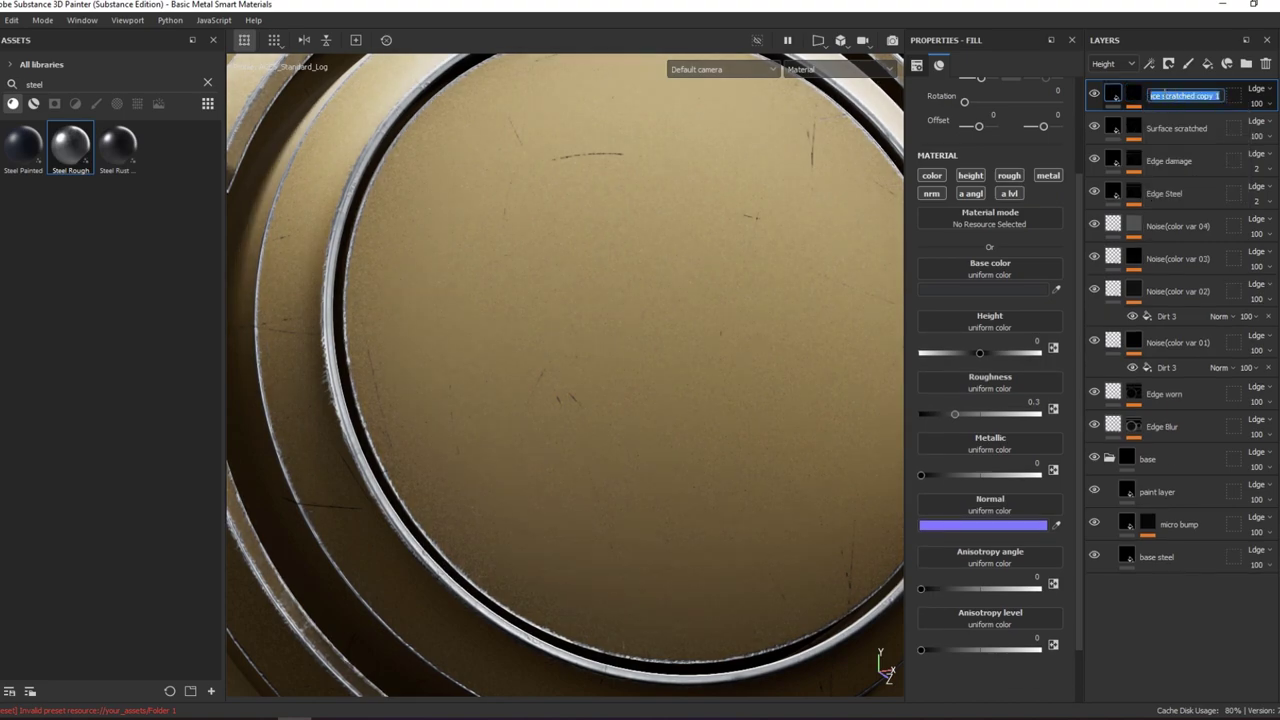
- Rename the copied layer and remove the pasted grunge effect from its mask
left_click_drag(1197, 95, 1221, 95)
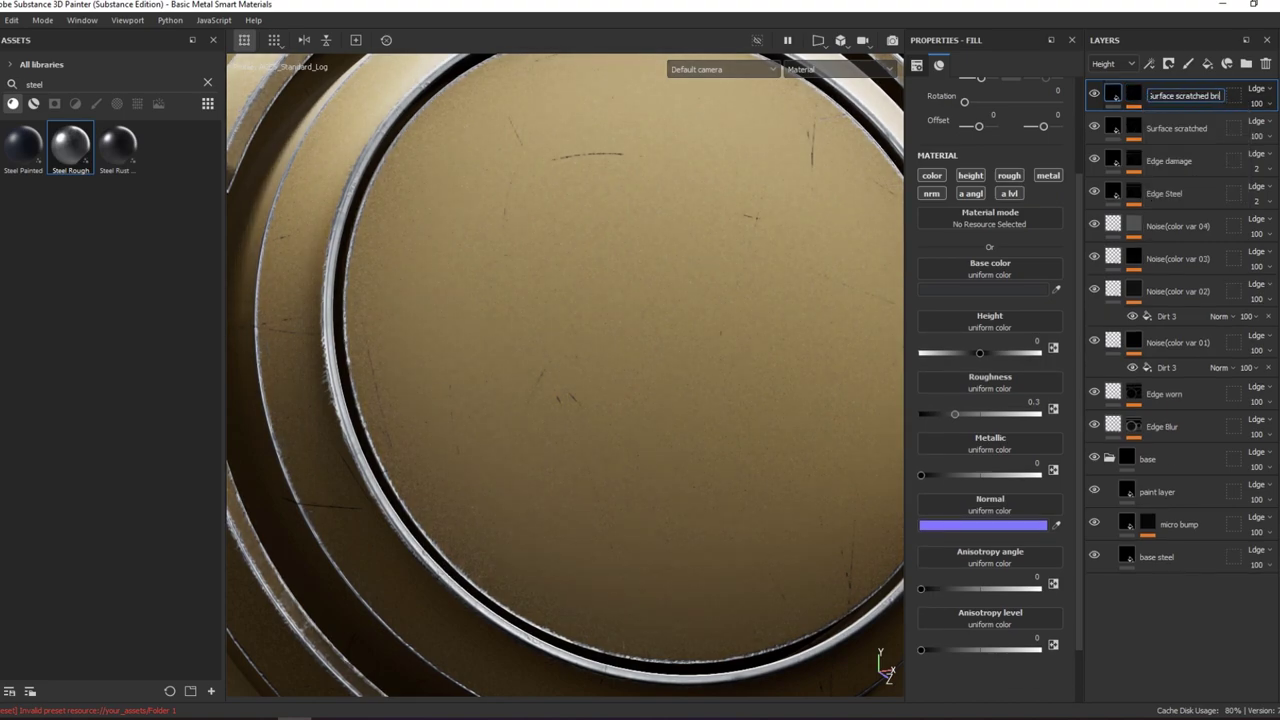
key("Return")
left_click(1133, 93)
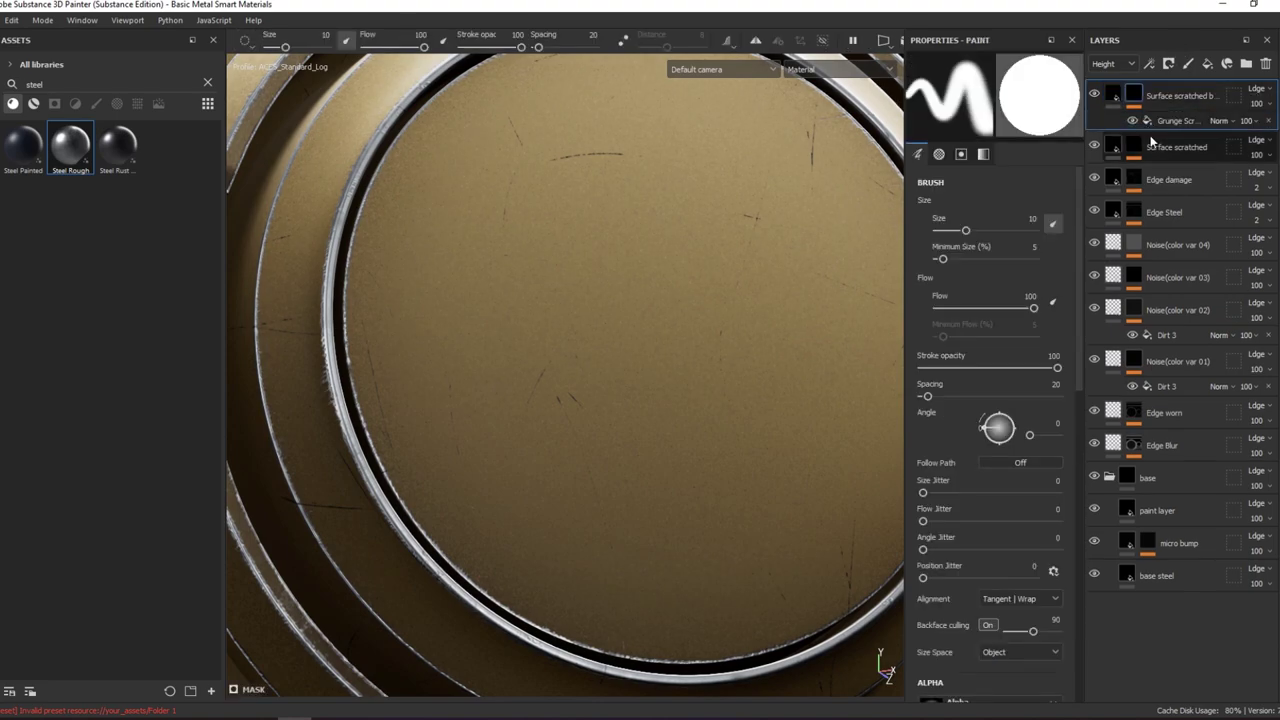
key("ctrl+v")
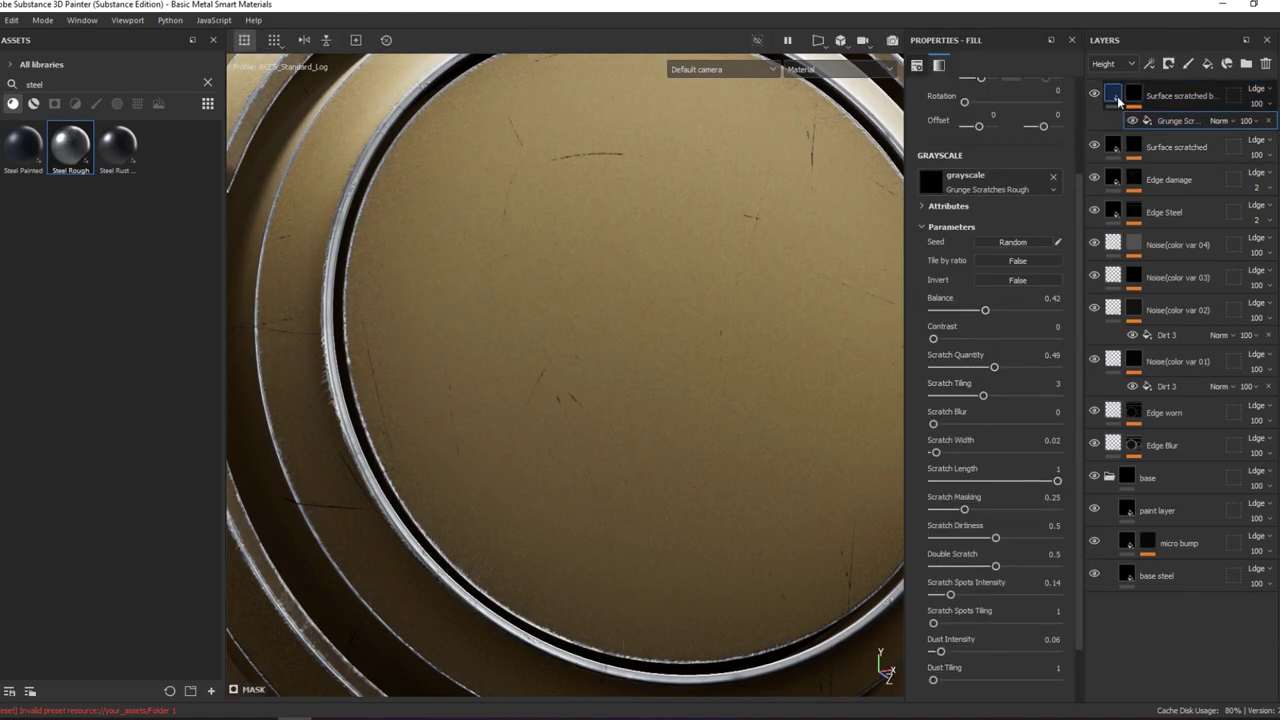
key("ctrl+z")
- Give the copy roughness 0.16, metallic 1 and a light grey base colour
left_click(932, 176)
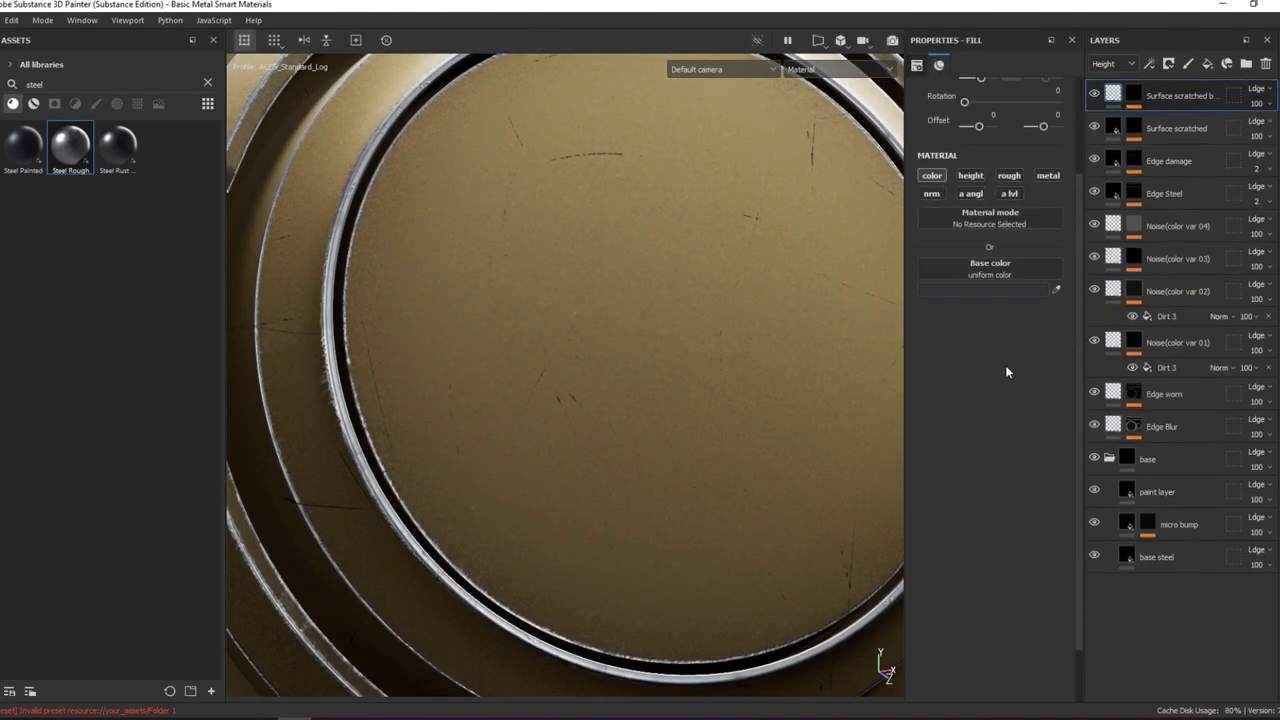
left_click(1009, 176)
left_click_drag(939, 357, 935, 356)
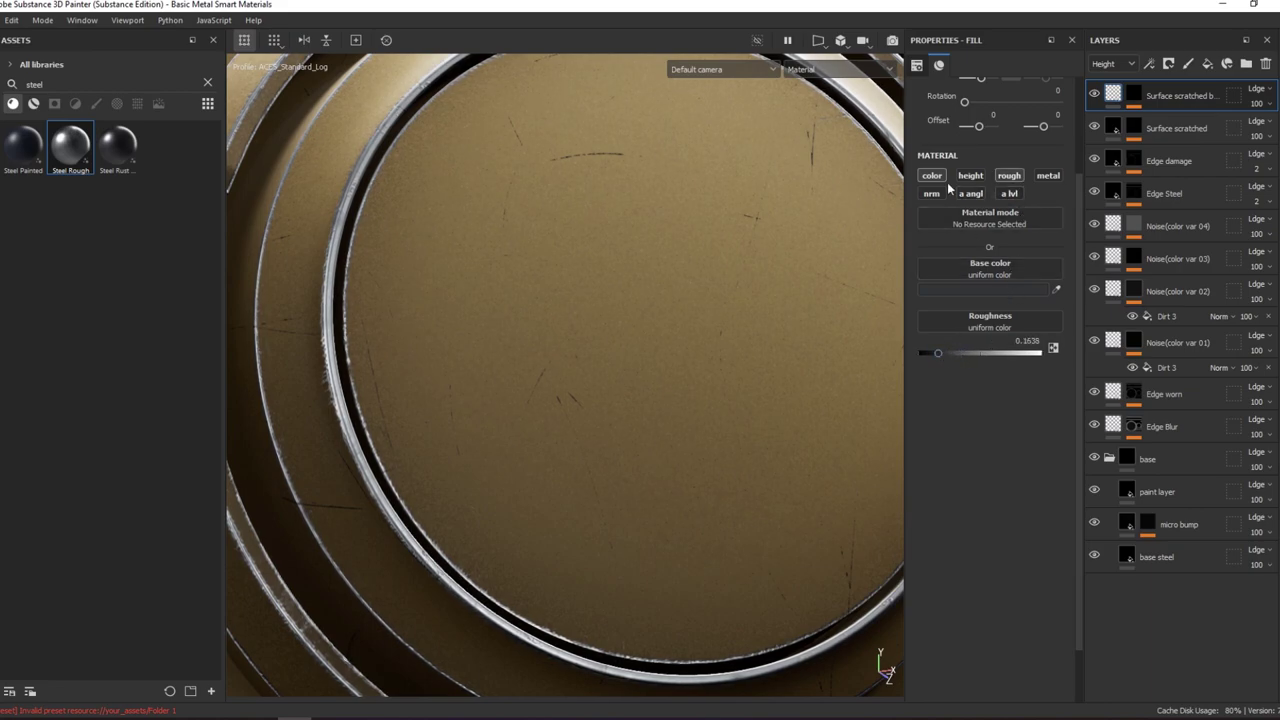
left_click(1045, 177)
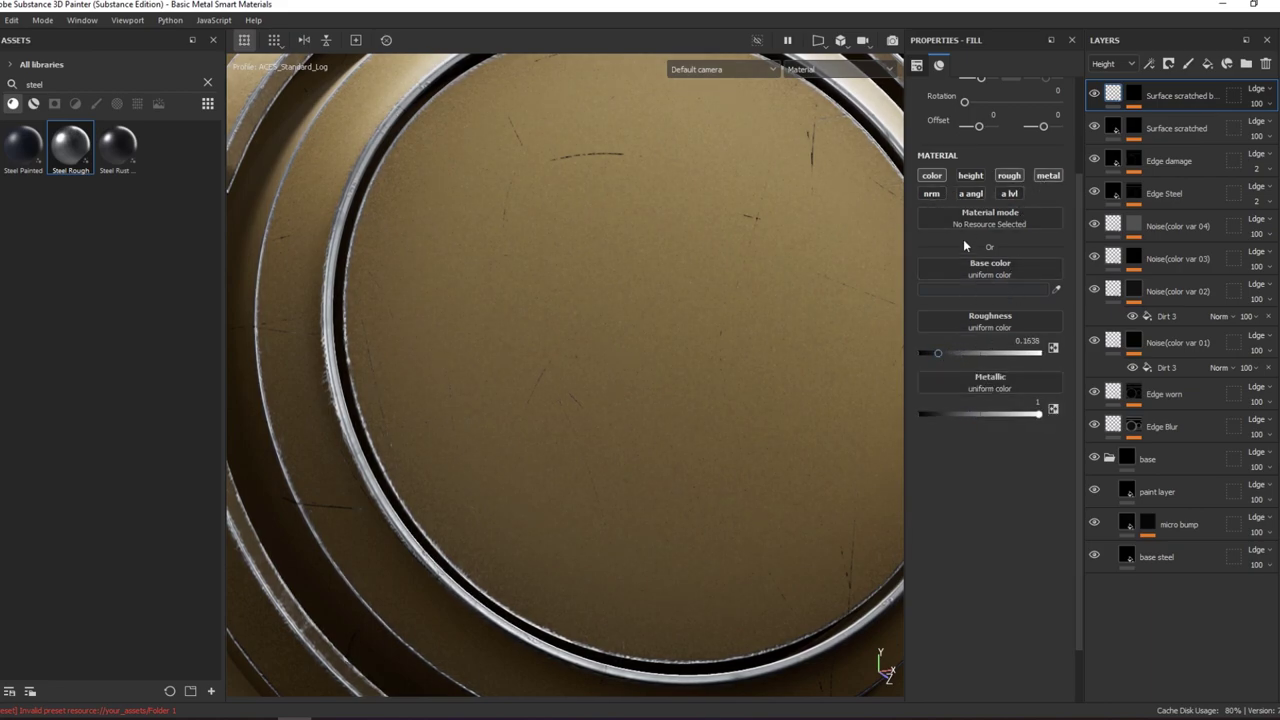
left_click(985, 291)
left_click(1018, 366)
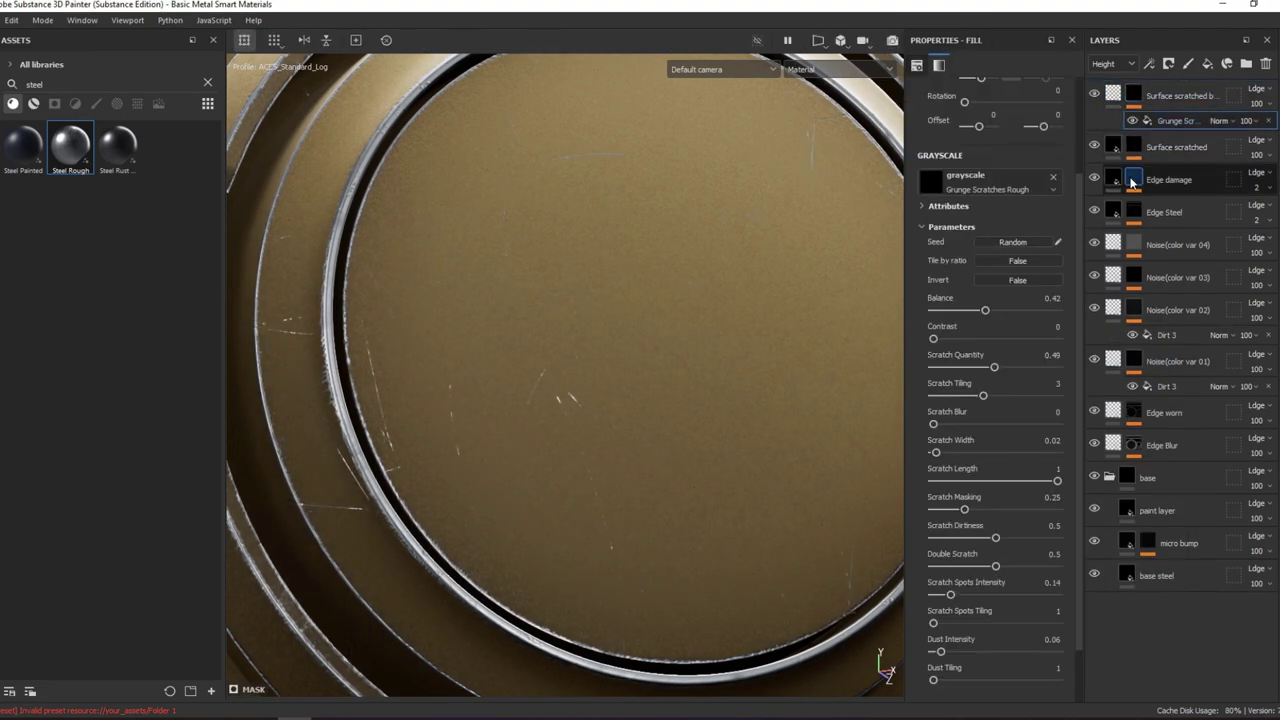
- Set the Grunge Scratches Rough to quantity 0.58, tiling 5 and opacity 45
left_click_drag(995, 367, 1043, 369)
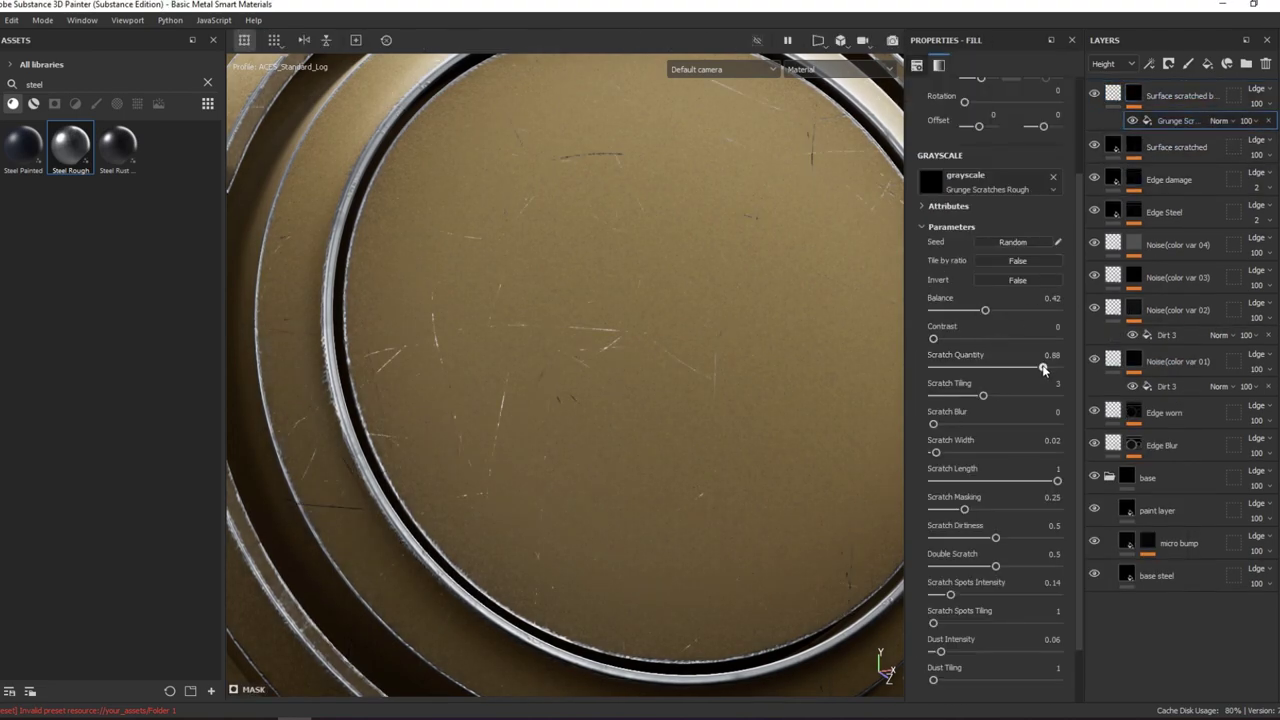
left_click_drag(560, 260, 591, 229, "alt")
mouse_move(1043, 367)
left_mouse_down()
mouse_move(1019, 370)
mouse_move(1035, 400)
left_mouse_up()
left_click_drag(694, 240, 740, 250, "alt")
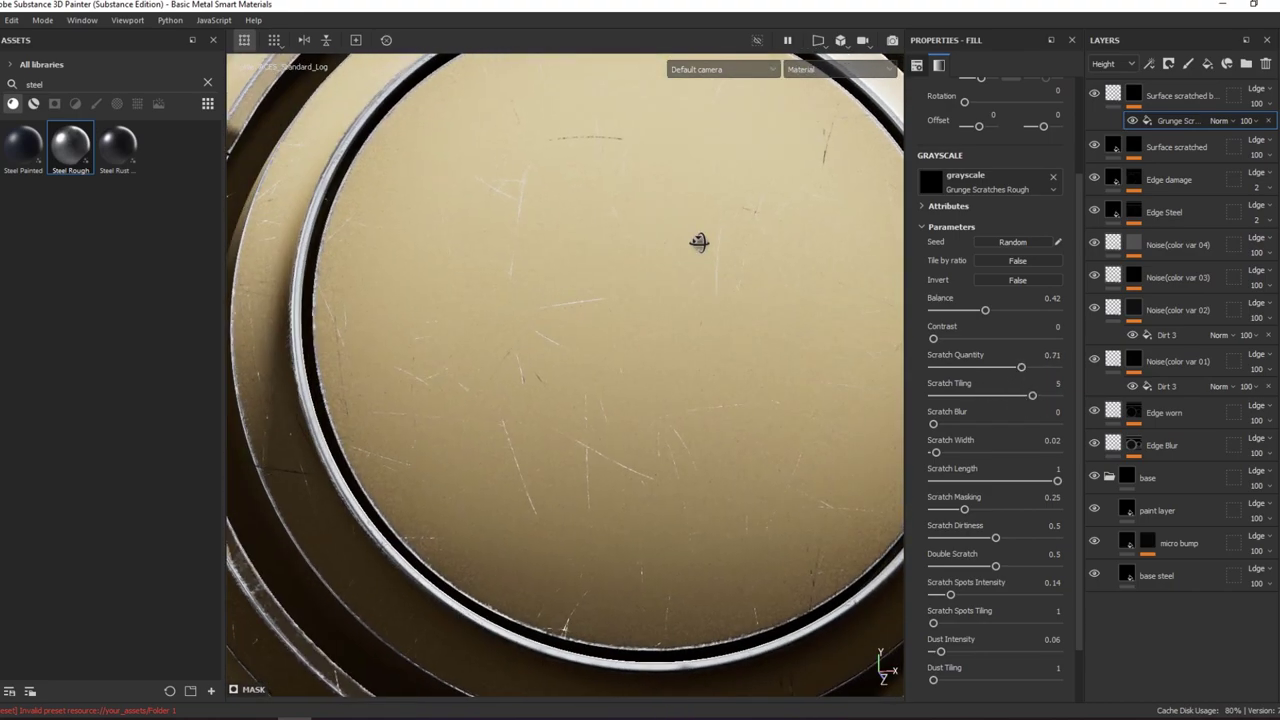
left_click_drag(1020, 364, 988, 368)
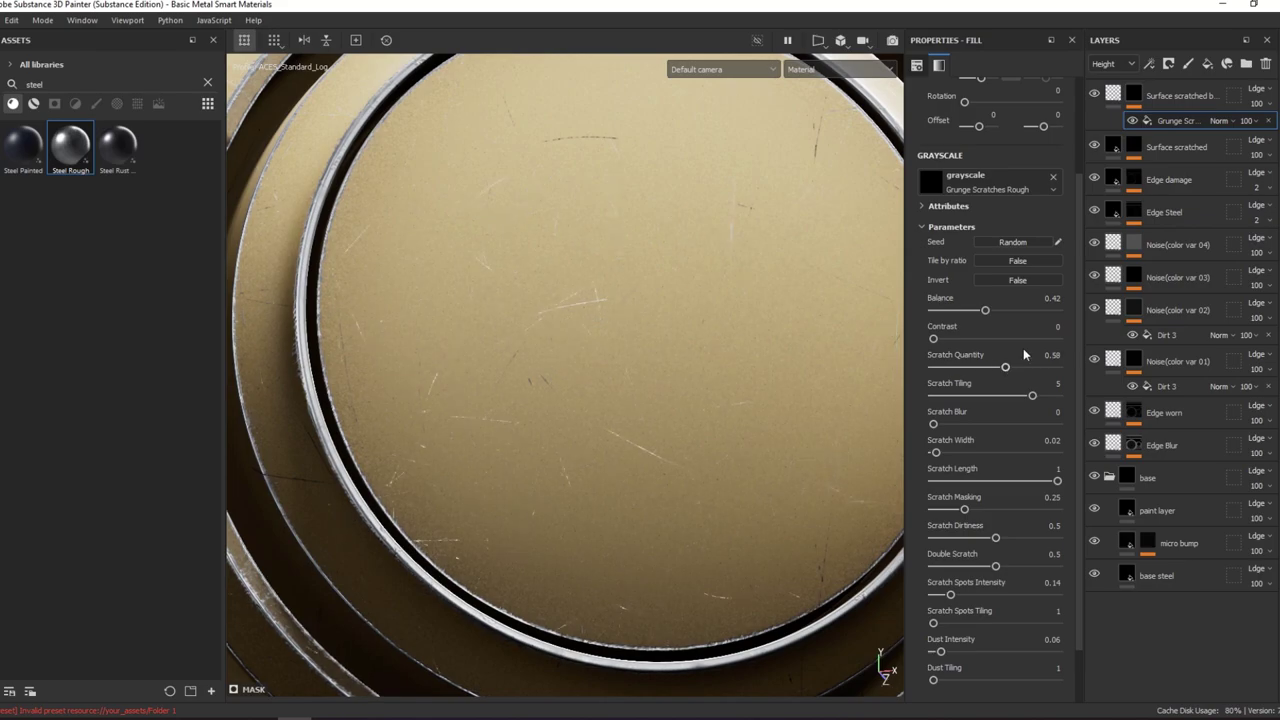
left_click(1246, 120)
left_click_drag(1244, 146, 1254, 146)
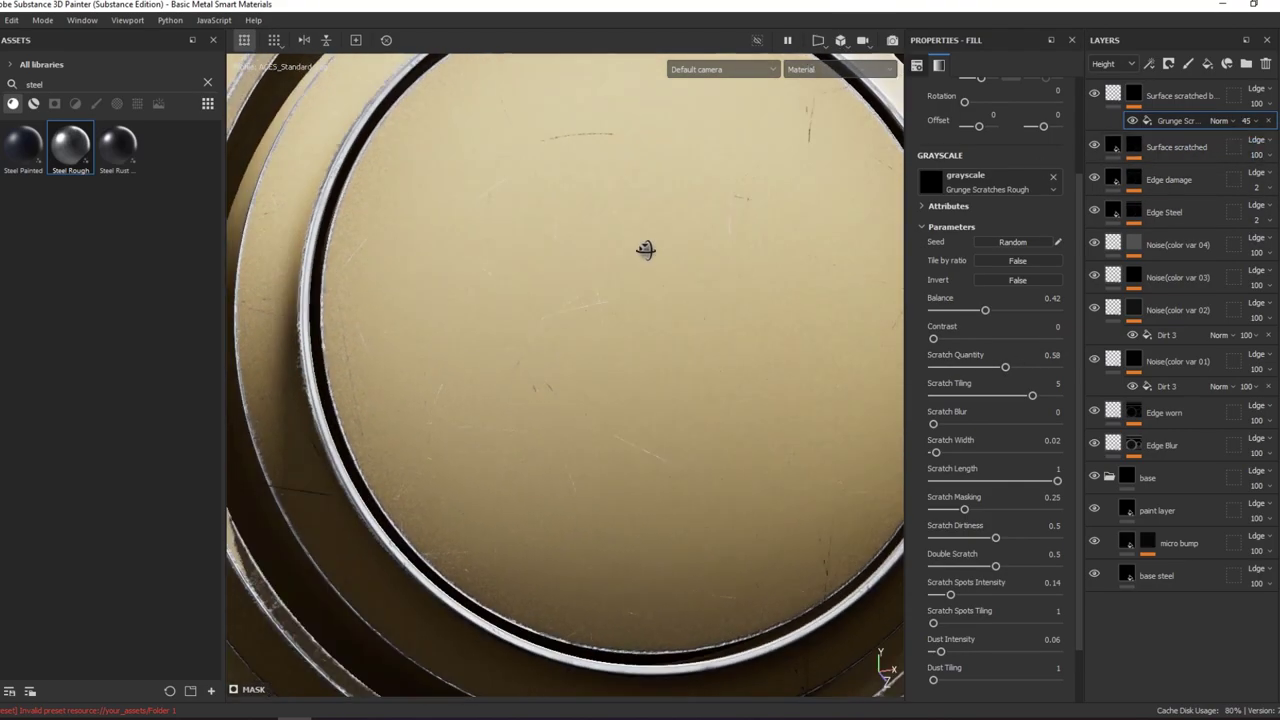
- Inspect the scratches on the top disc and add a new fill layer on top
mouse_move(646, 254)
left_mouse_down("alt")
mouse_move(734, 206)
mouse_move(874, 309)
mouse_move(556, 253)
mouse_move(791, 294)
mouse_move(604, 287)
mouse_move(623, 263)
mouse_move(711, 271)
mouse_move(583, 282)
mouse_move(686, 289)
left_mouse_up("alt")
right_click_drag(686, 289, 577, 331, "alt")
mouse_move(577, 331)
left_mouse_down("alt")
mouse_move(565, 295)
mouse_move(849, 240)
mouse_move(663, 266)
mouse_move(738, 179)
mouse_move(751, 83)
mouse_move(746, 163)
mouse_move(765, 140)
mouse_move(781, 192)
mouse_move(697, 217)
mouse_move(566, 229)
left_mouse_up("alt")
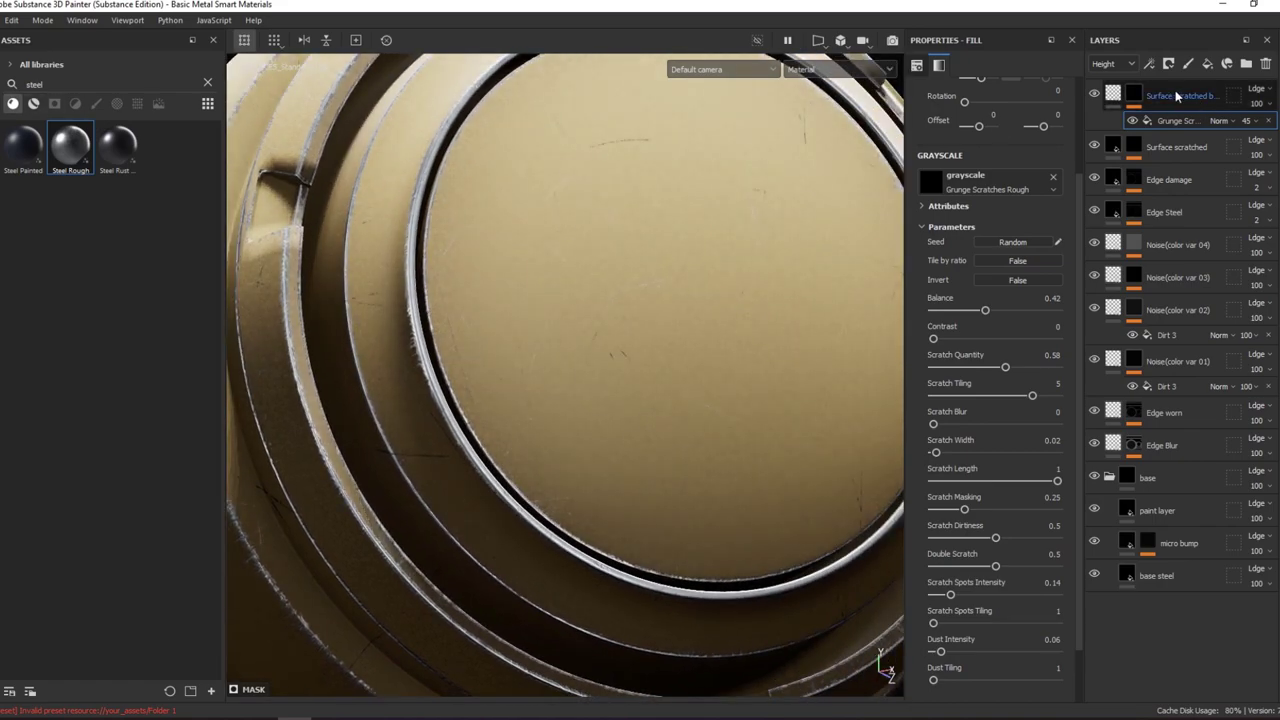
left_click(1207, 64)
type("Cavity dark")
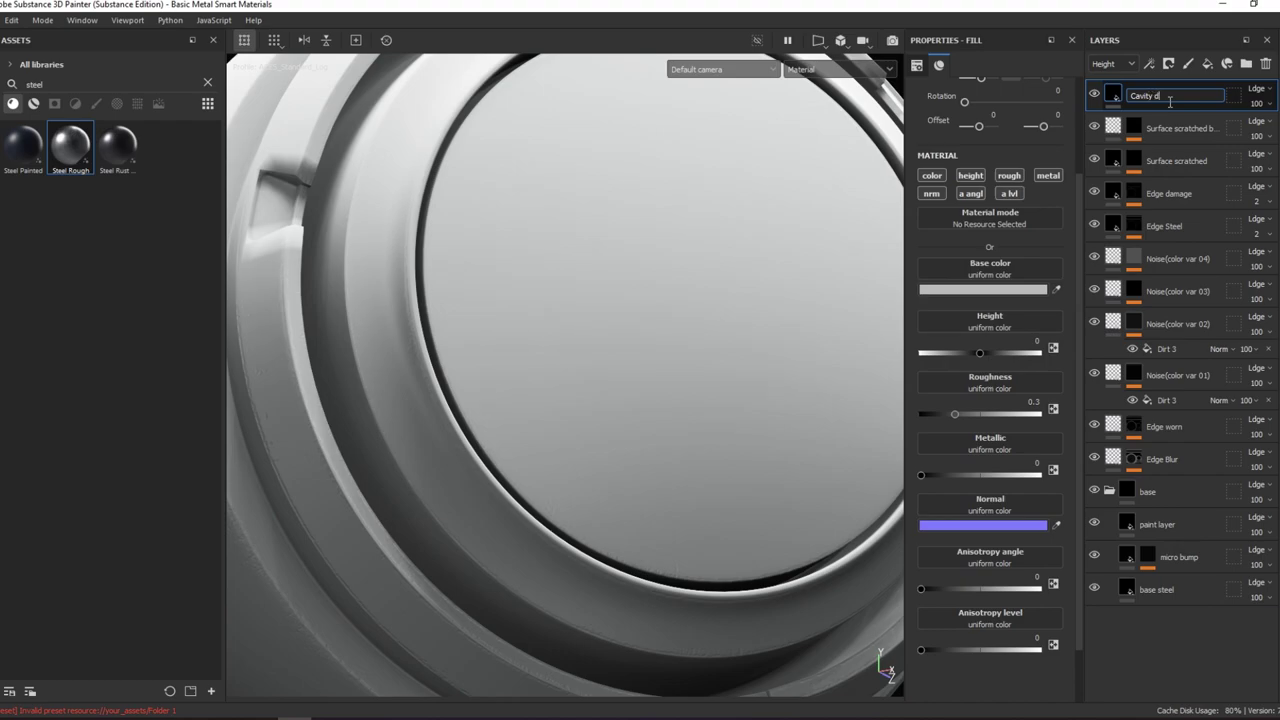
- Confirm the layer name Cavity dark and toggle its colour channel off and back on
key("Return")
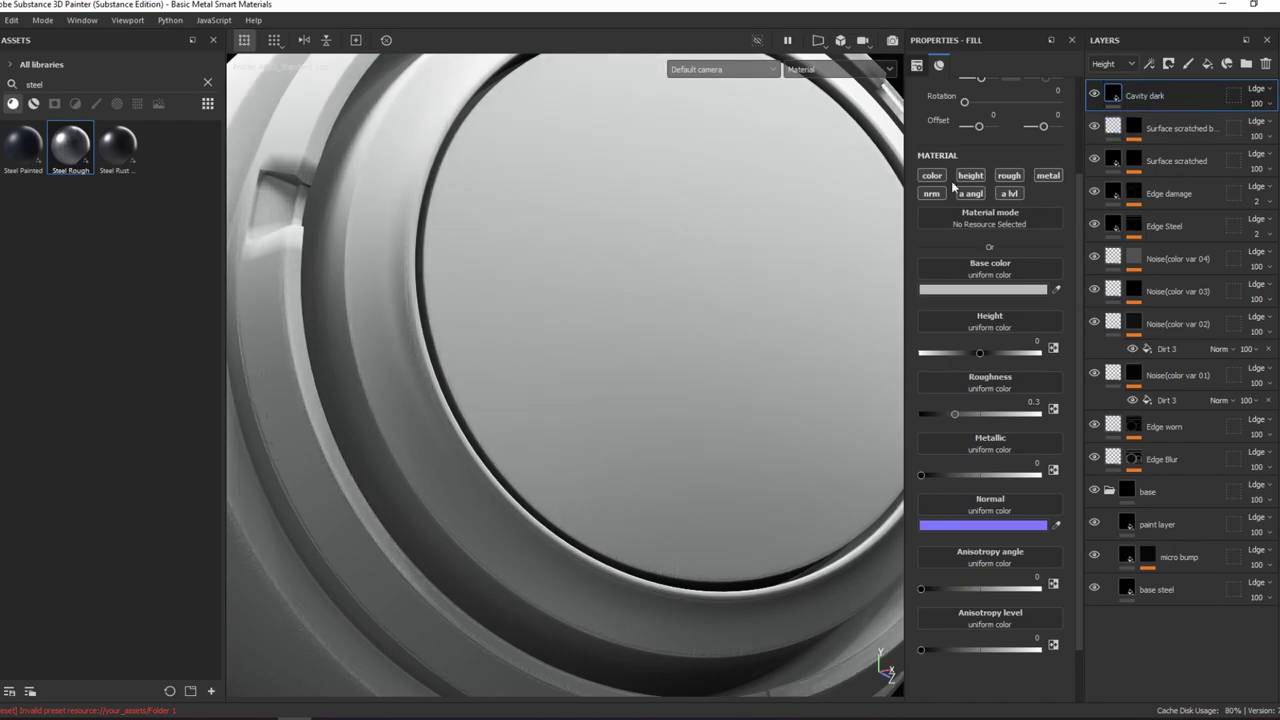
left_click(932, 175)
left_click(932, 175)
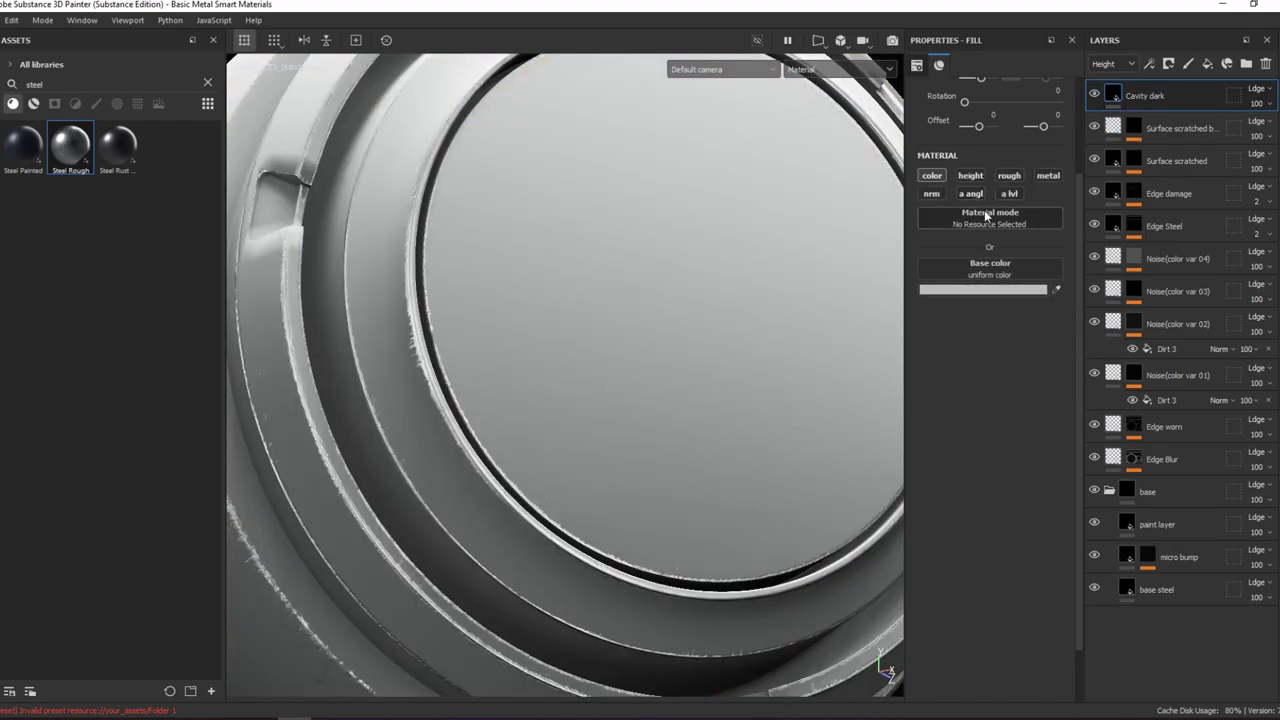
- Drive Cavity dark's base colour with the BnW Spots 2 resource at scale 8, then add a filter
left_click(985, 289)
left_click(980, 267)
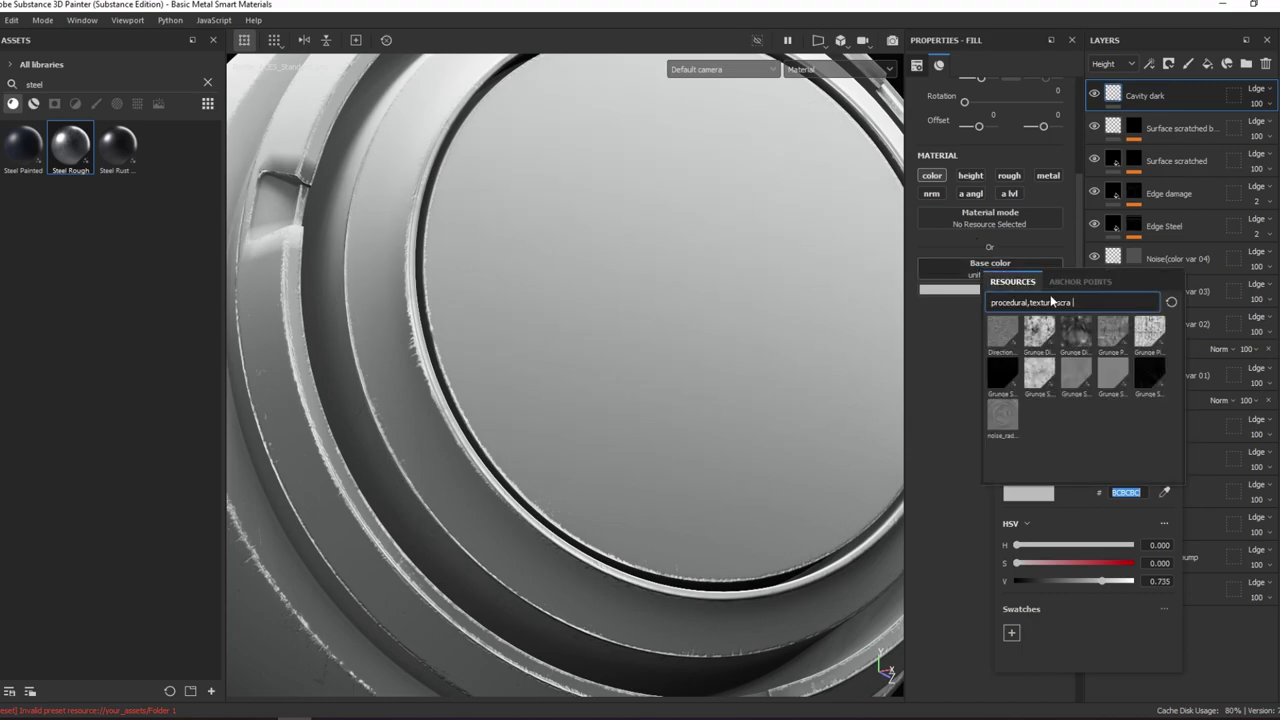
key("BackSpace")
key("BackSpace")
key("BackSpace")
type("bnw")
left_click(1039, 340)
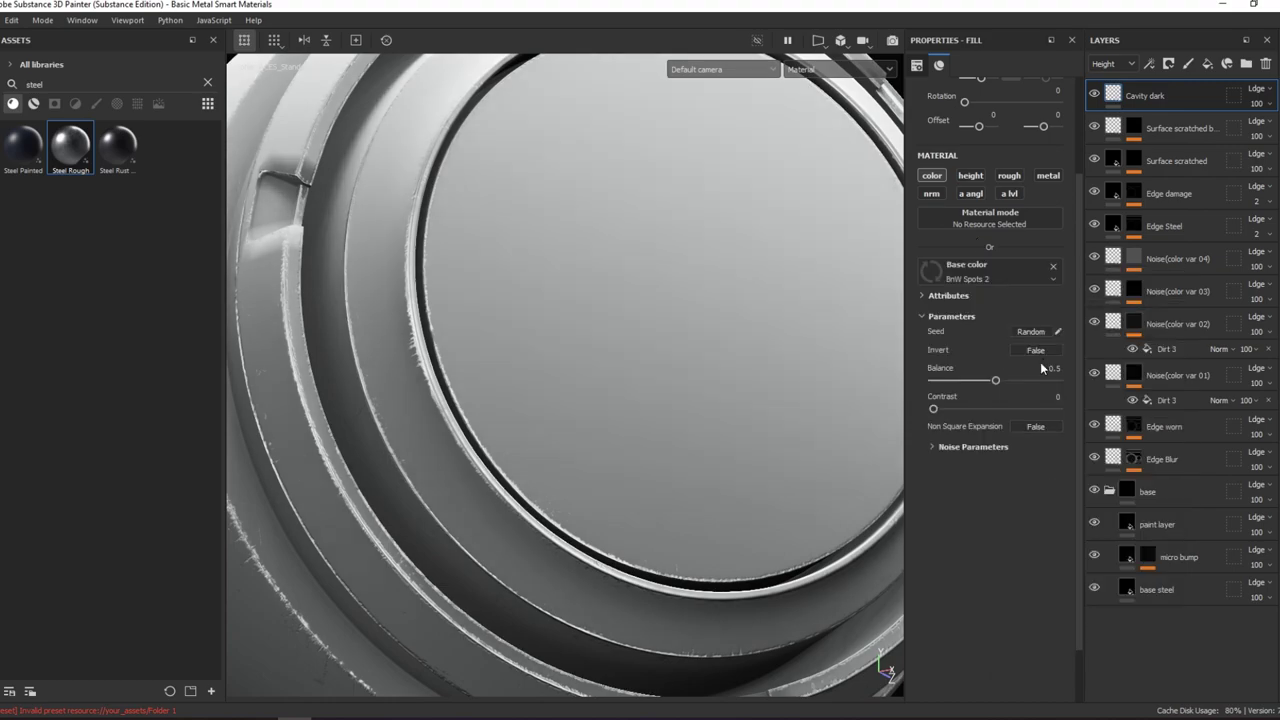
left_click_drag(995, 472, 1057, 473)
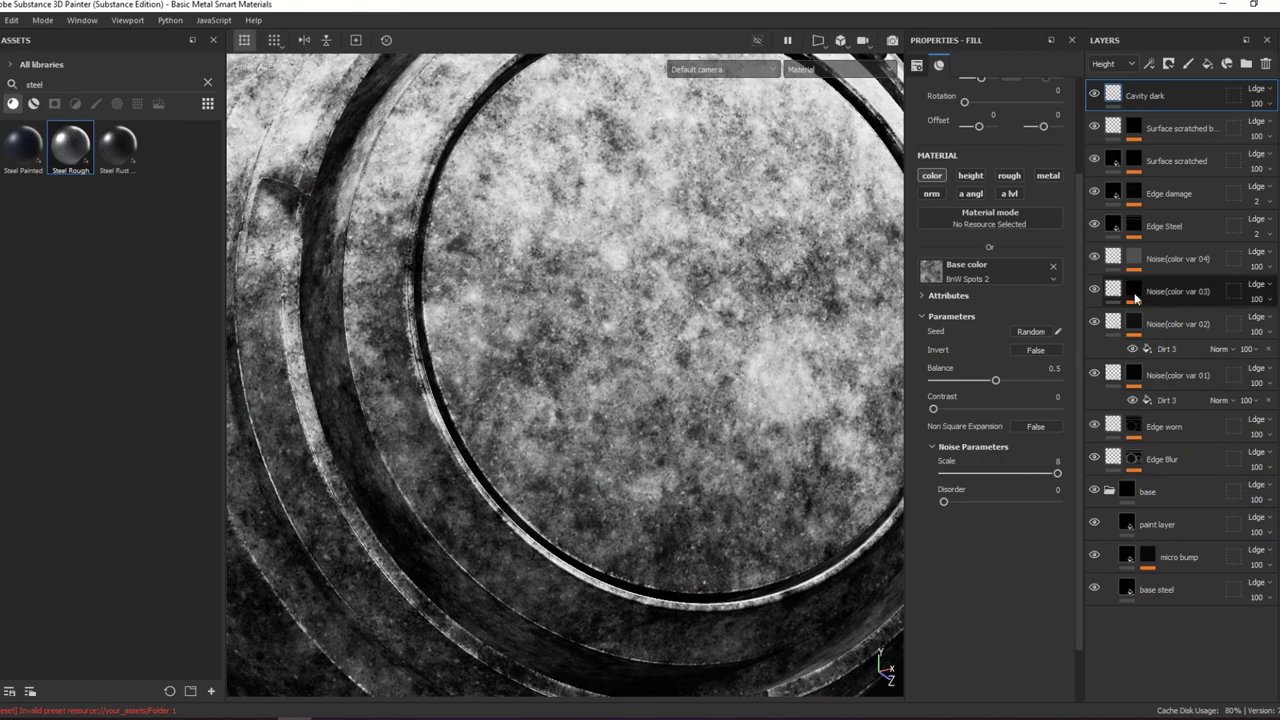
right_click(1095, 156)
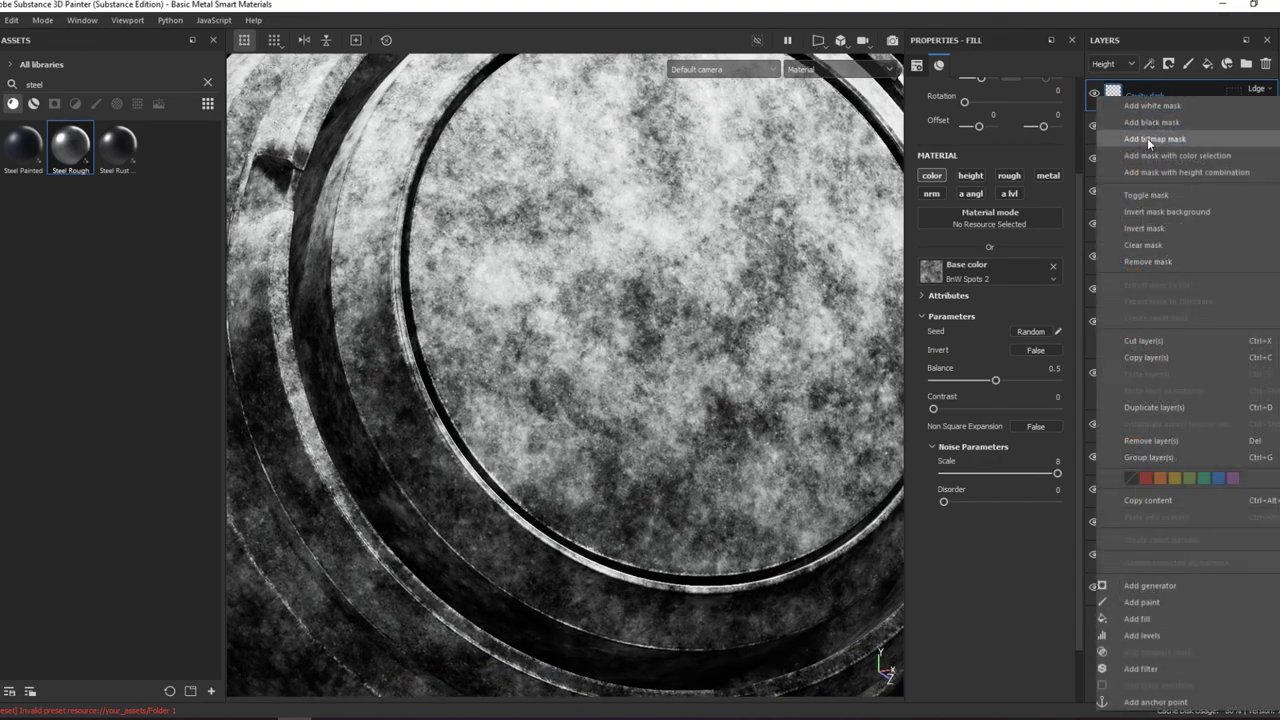
left_click(1140, 668)
- Add a Gradient filter to Cavity dark and set Color 3 to grey 595959
left_click(1000, 124)
type("b")
left_click(1191, 252)
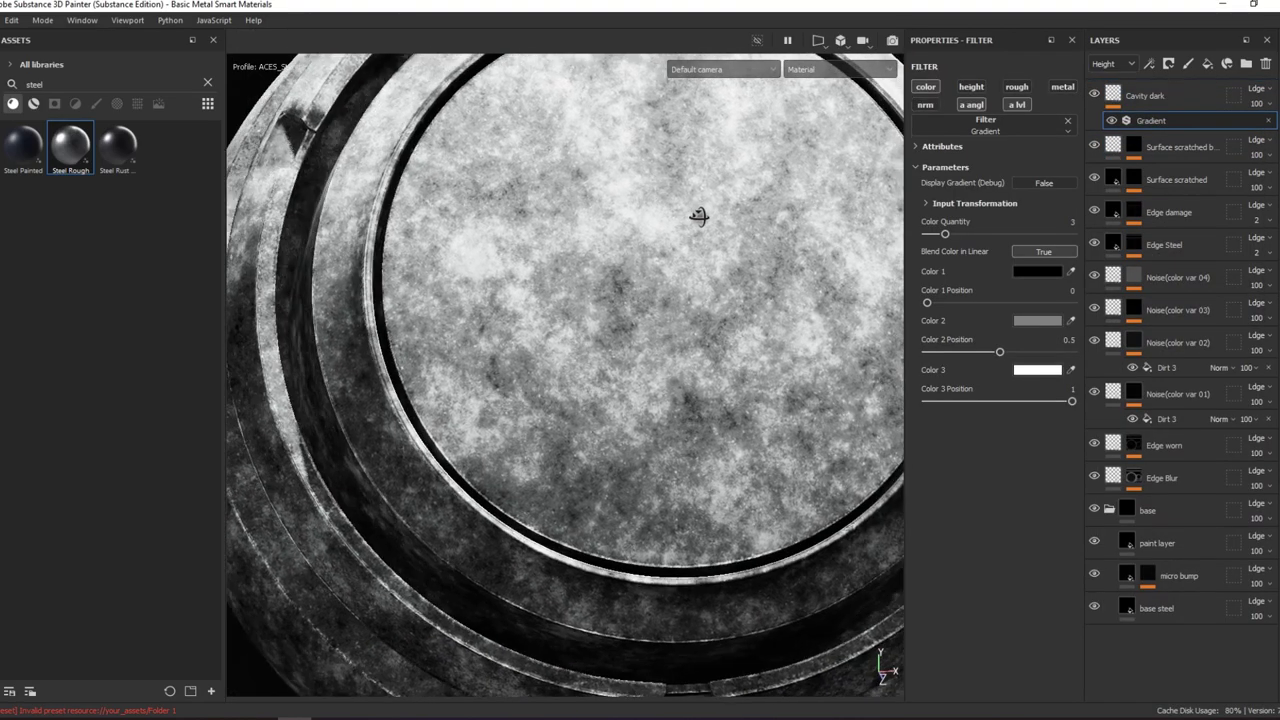
left_click(1044, 371)
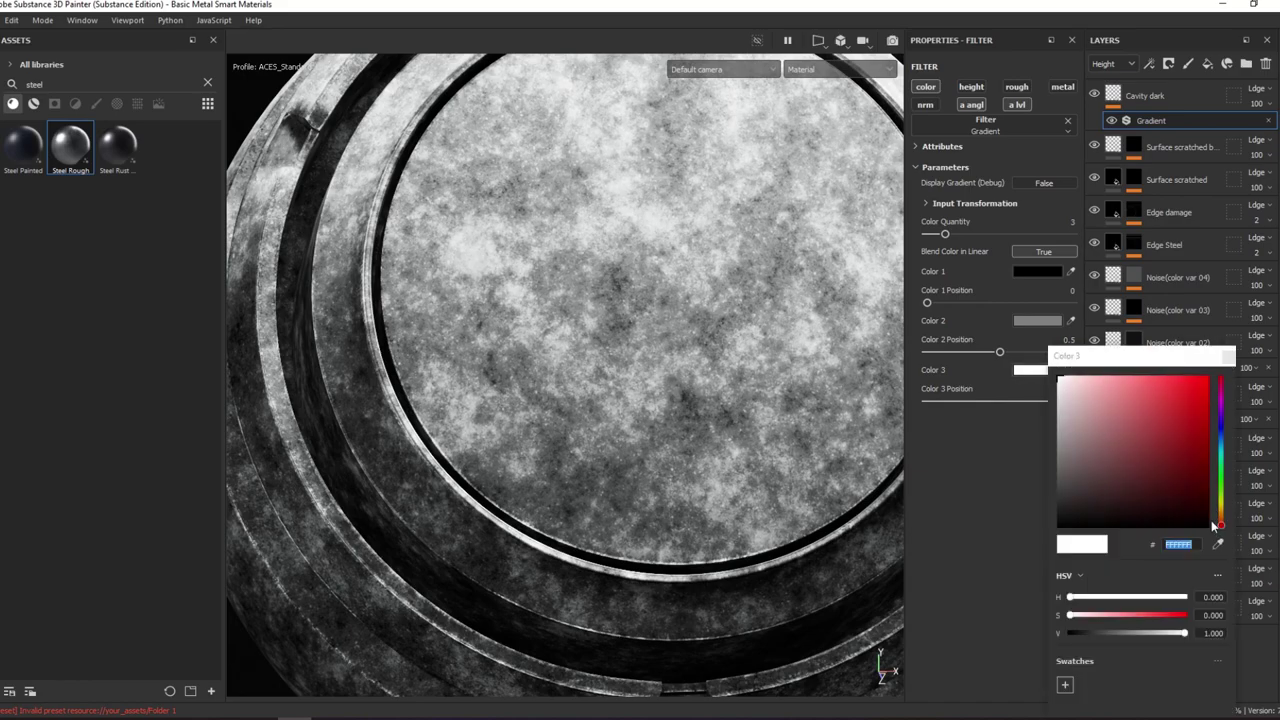
type("595959")
key("Return")
- Show base colour thumbnails and sample a tan from a layer thumbnail into Color 3
left_click(1115, 63)
left_click(1110, 78)
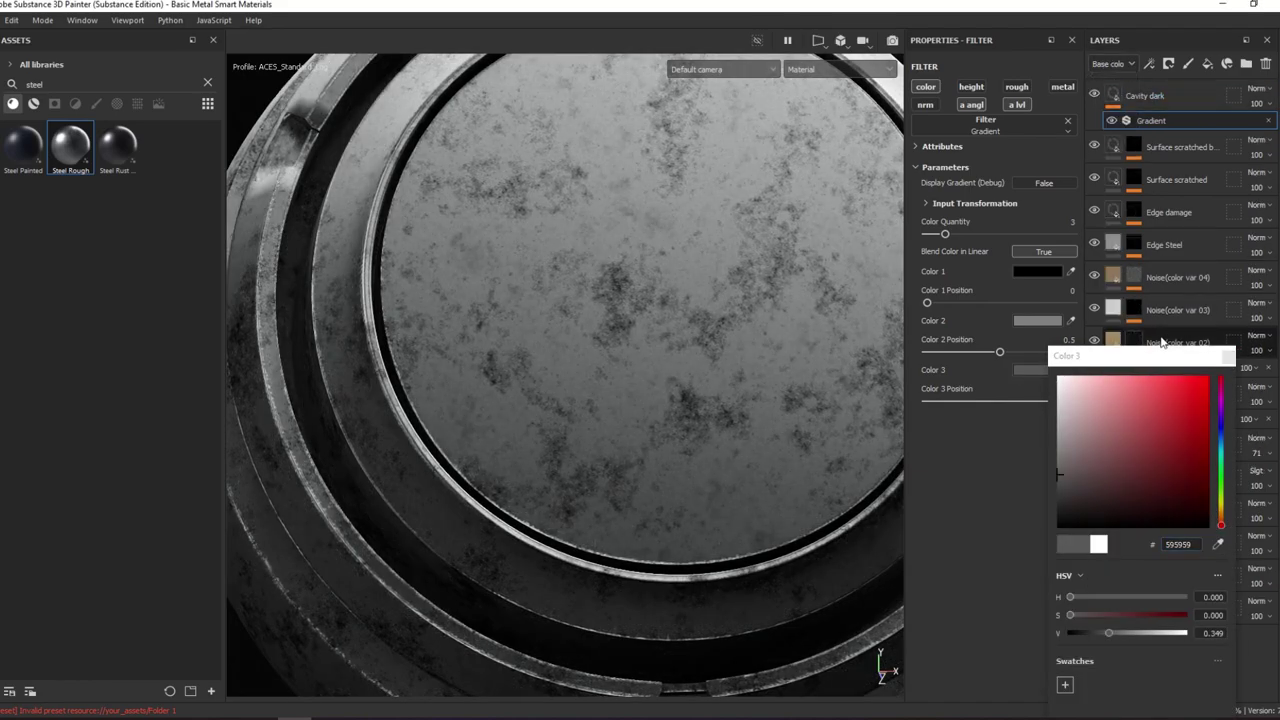
left_click_drag(1160, 342, 952, 346)
left_click(1009, 548)
left_click(1114, 340)
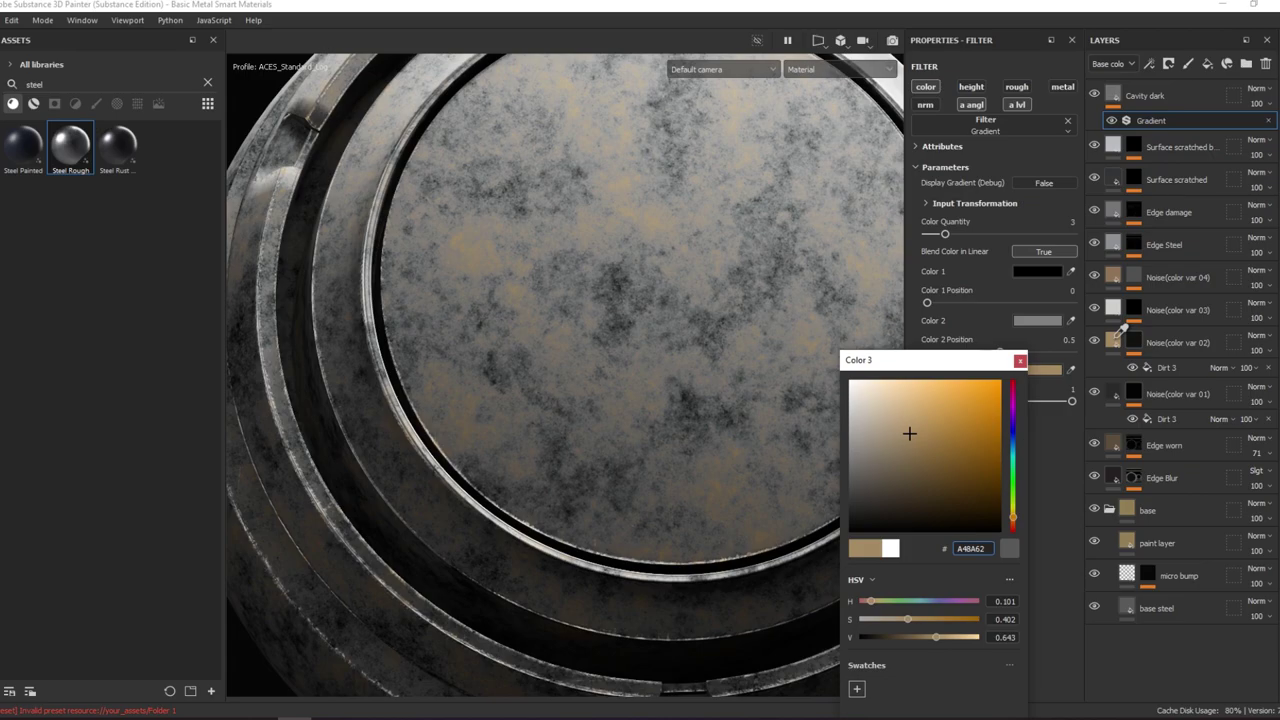
left_click(975, 548)
type("333333")
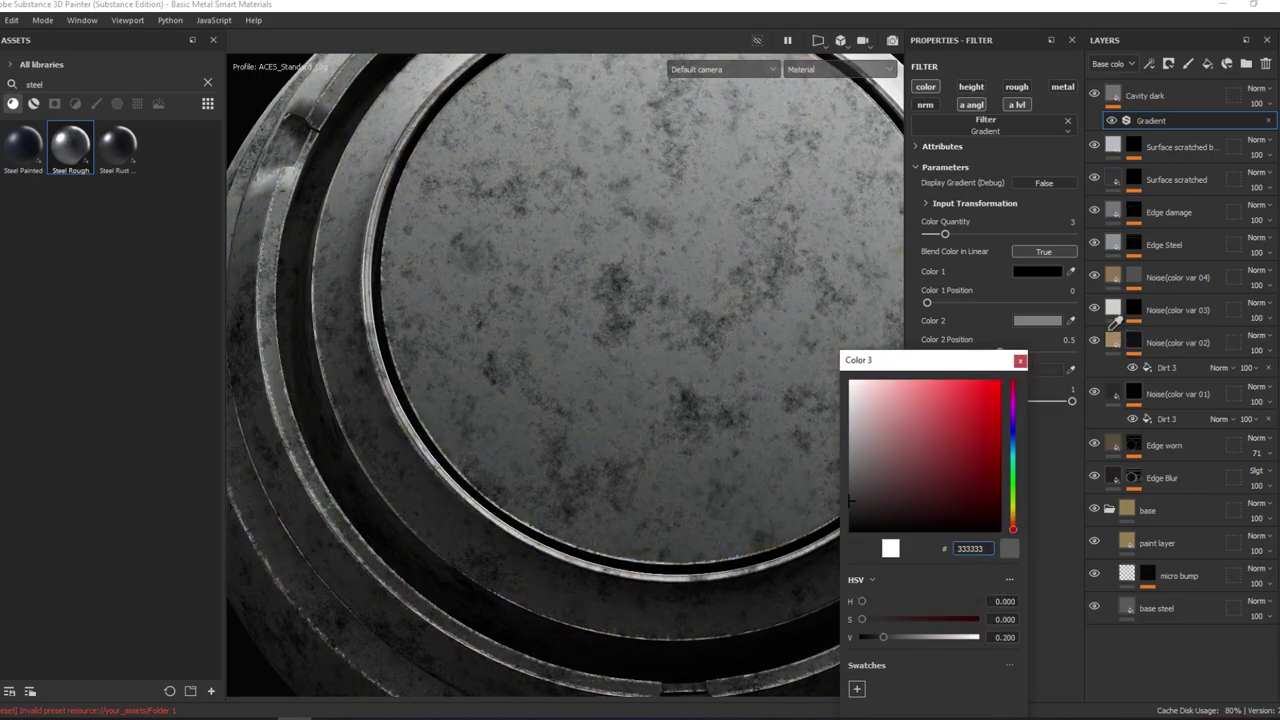
left_click(1113, 338)
- Sample tan into Color 2 and brown from the Edge worn thumbnail into Color 1
left_click(1037, 320)
left_click(1070, 320)
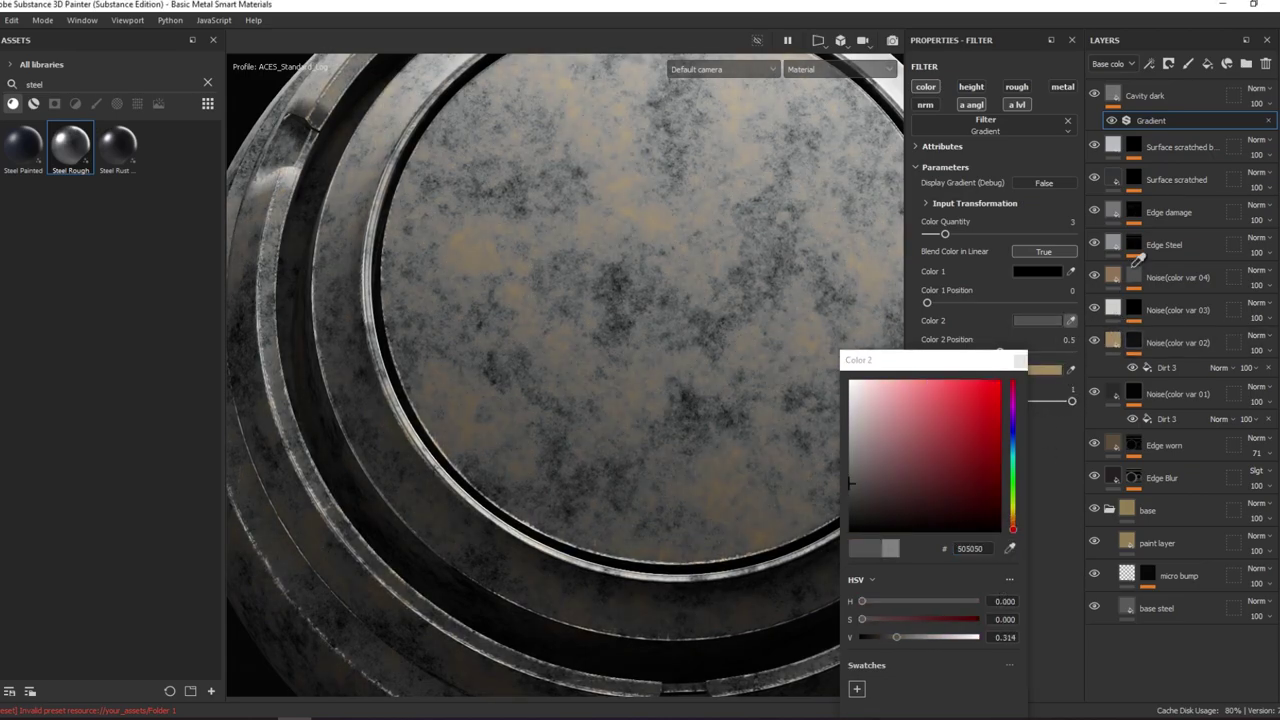
left_click(1113, 342)
left_click(1037, 271)
left_click(1071, 271)
left_click(1116, 444)
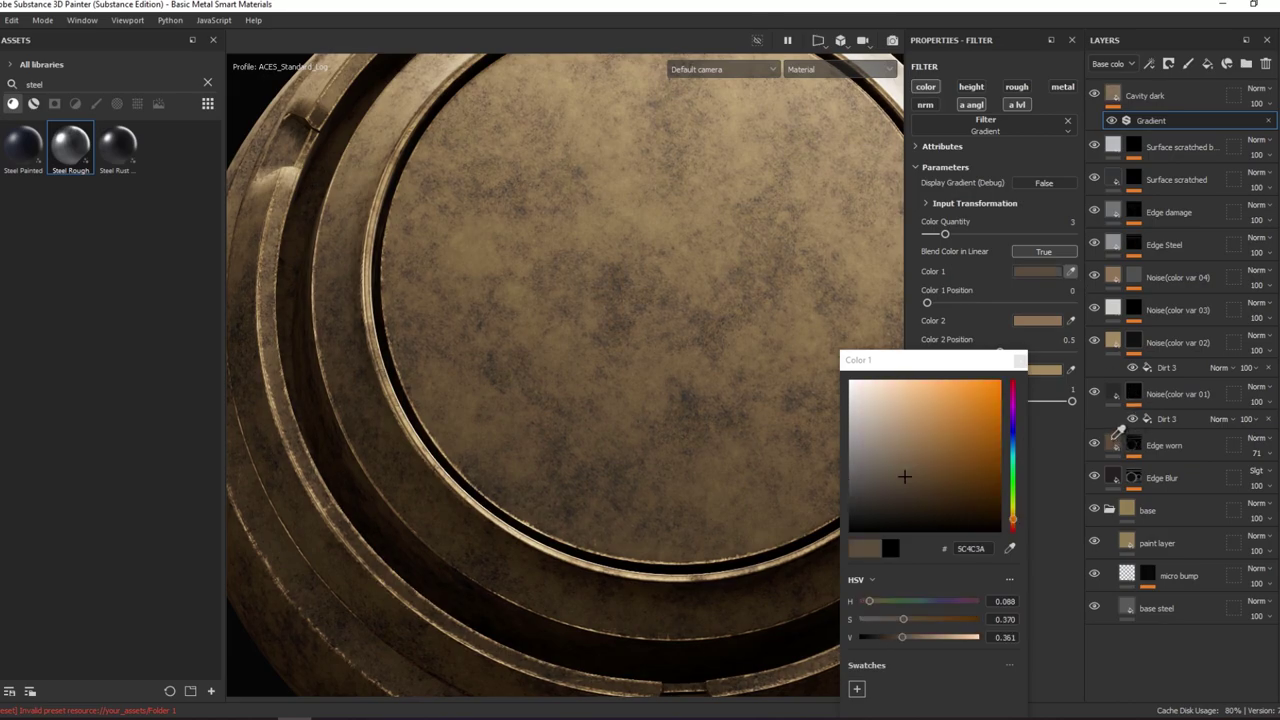
left_click(1019, 361)
left_click_drag(729, 334, 771, 289, "alt")
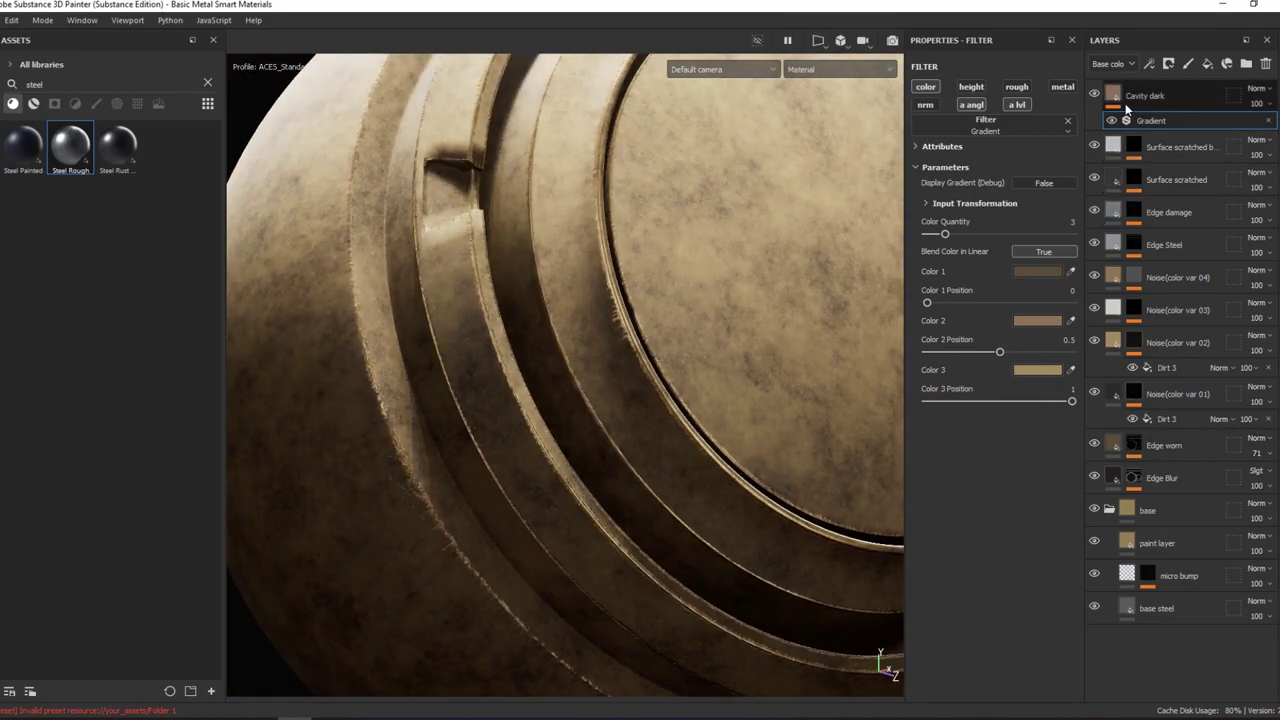
left_click(1127, 108)
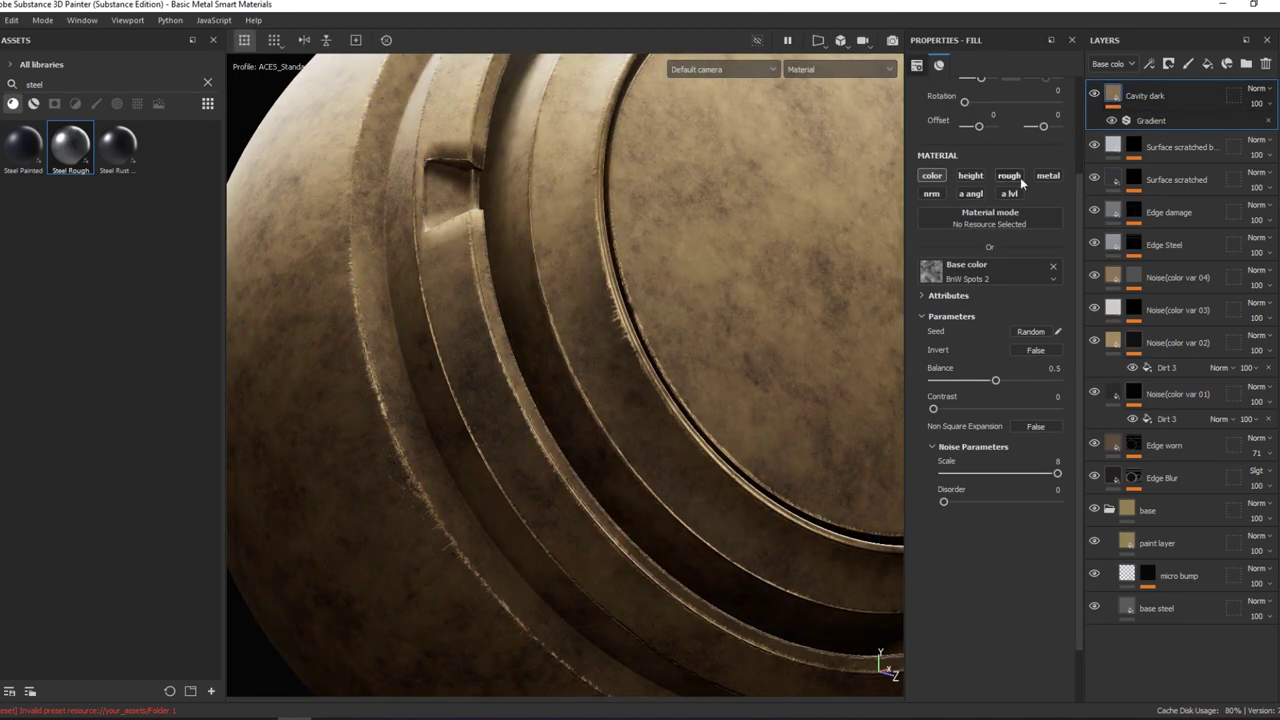
- Give Cavity dark roughness 1, metallic 0 and a black mask
left_click(1009, 175)
left_click_drag(1037, 561, 1045, 561)
left_click(1048, 175)
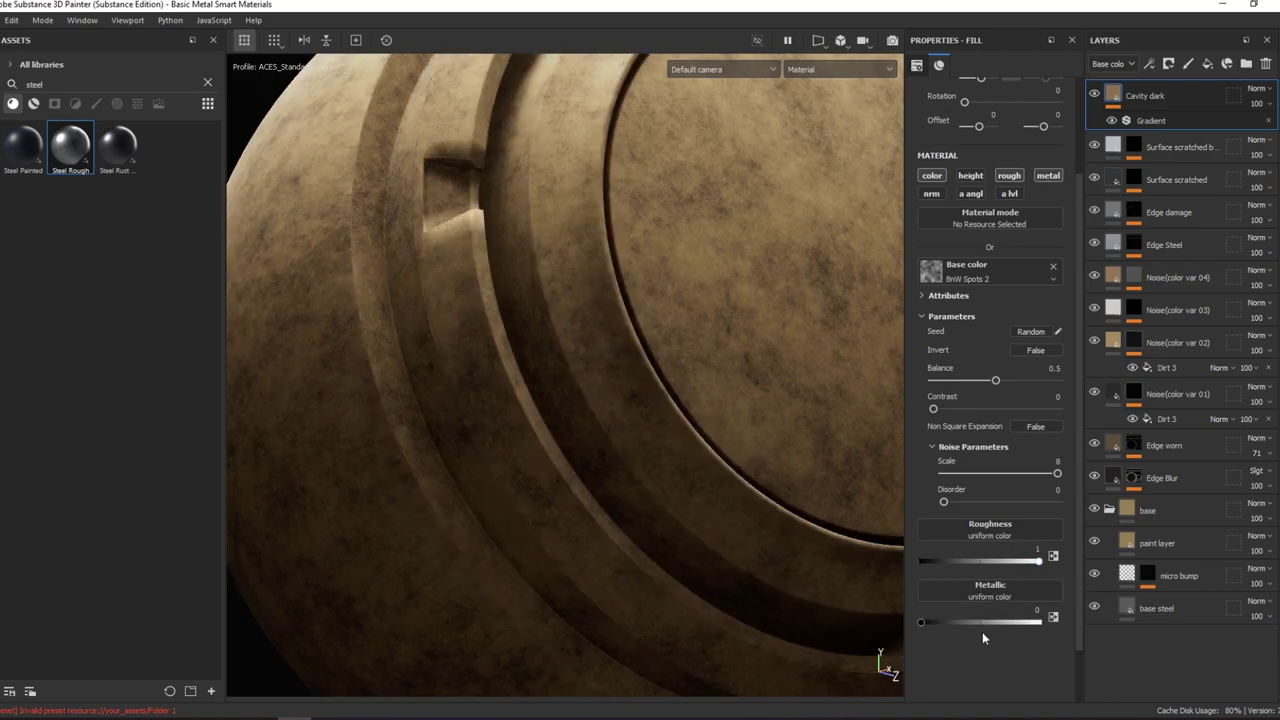
right_click(1140, 100)
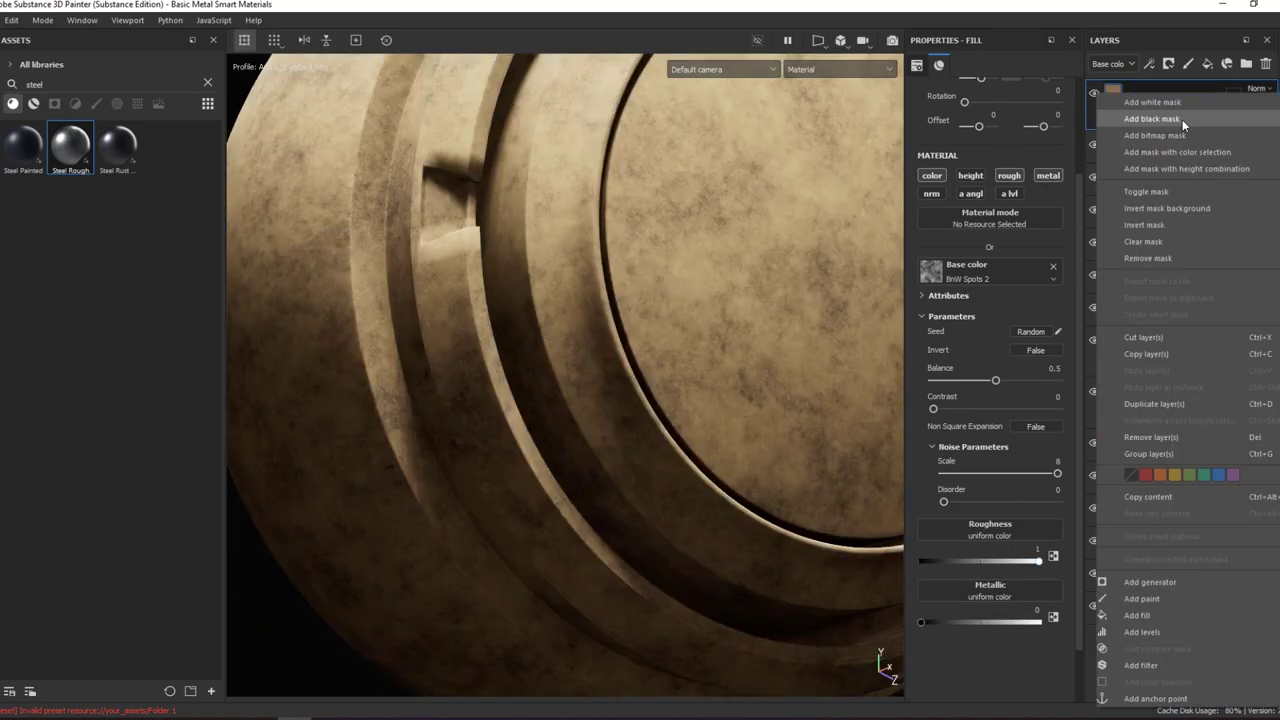
left_click(1180, 117)
right_click(1178, 110)
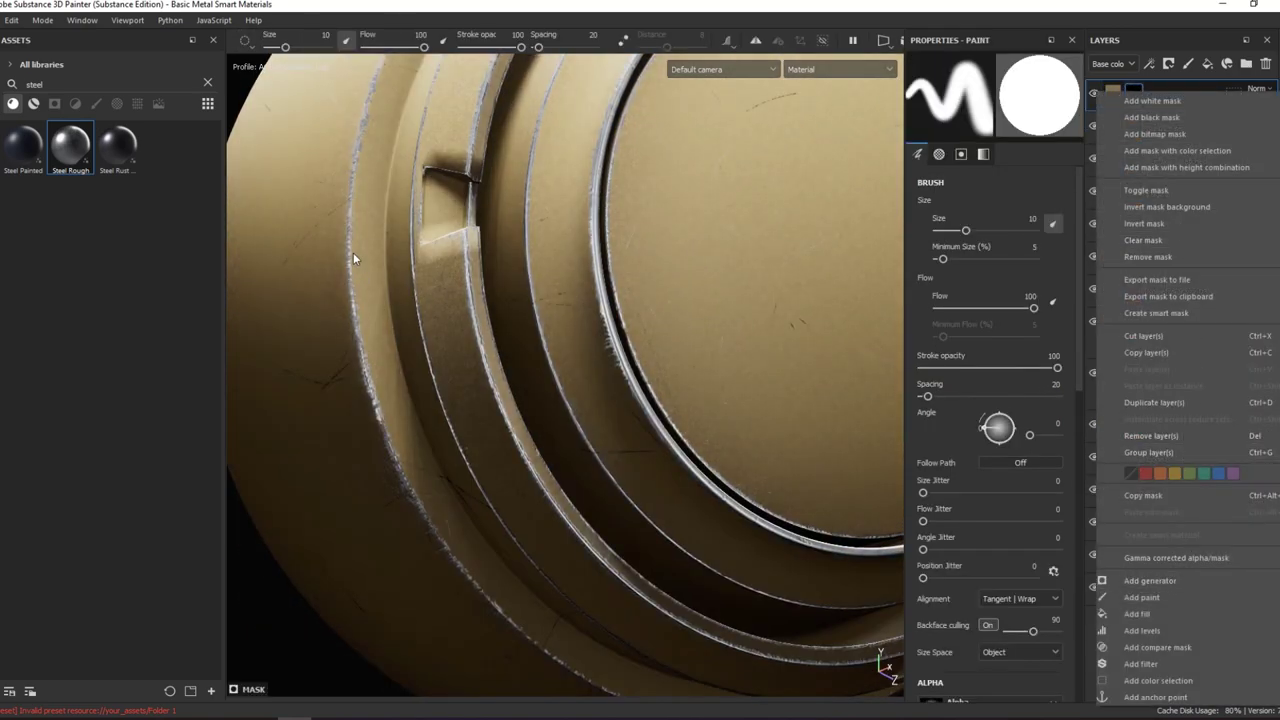
left_click(58, 97)
- Search the smart masks for 'jr' and apply JR_Cavity 04 to Cavity dark, previewing the mask
key("BackSpace")
left_click(59, 105)
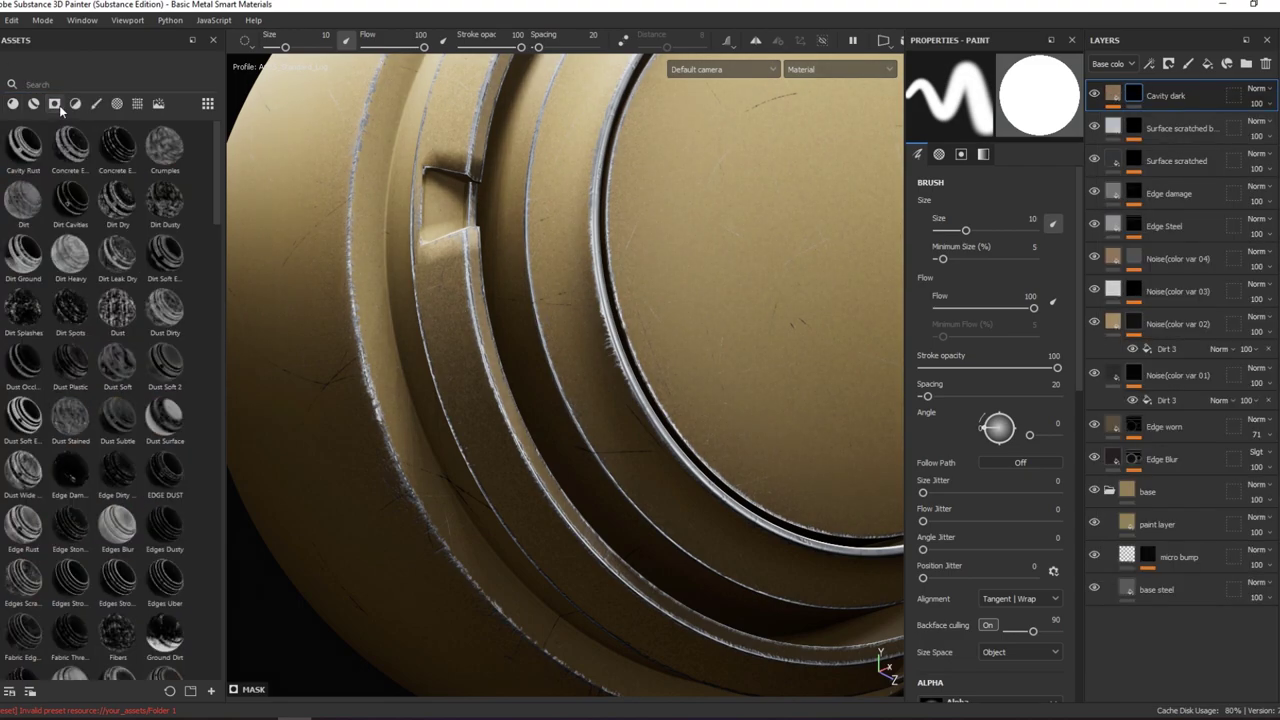
left_click(62, 100)
left_click(55, 103)
type("jrt")
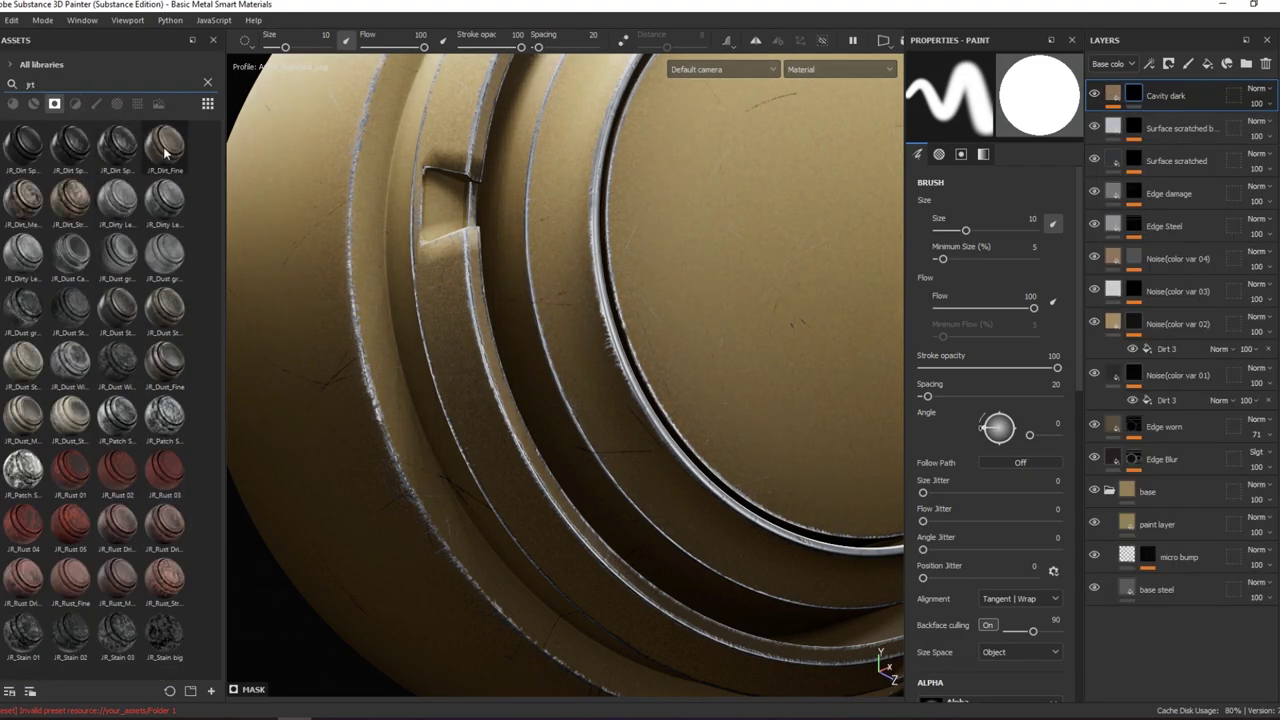
key("BackSpace")
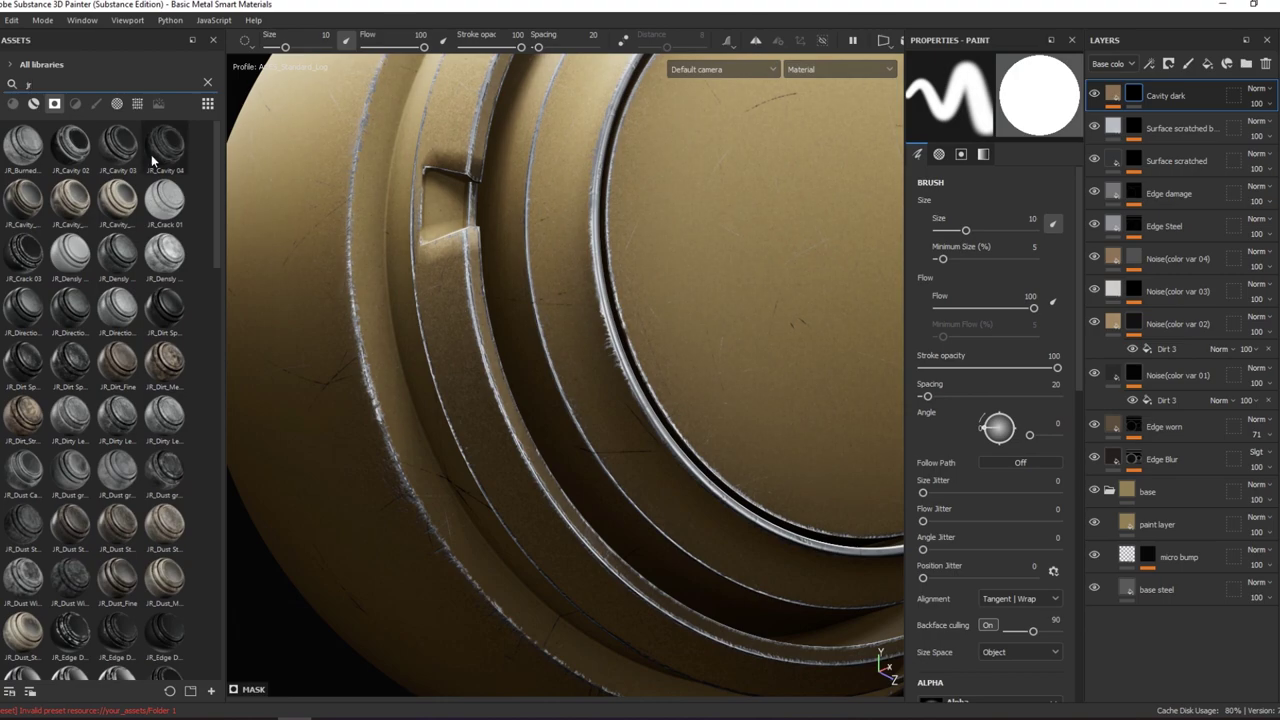
mouse_move(153, 160)
left_mouse_down()
mouse_move(660, 95)
mouse_move(1165, 95)
left_mouse_up()
left_click(1134, 96, "alt")
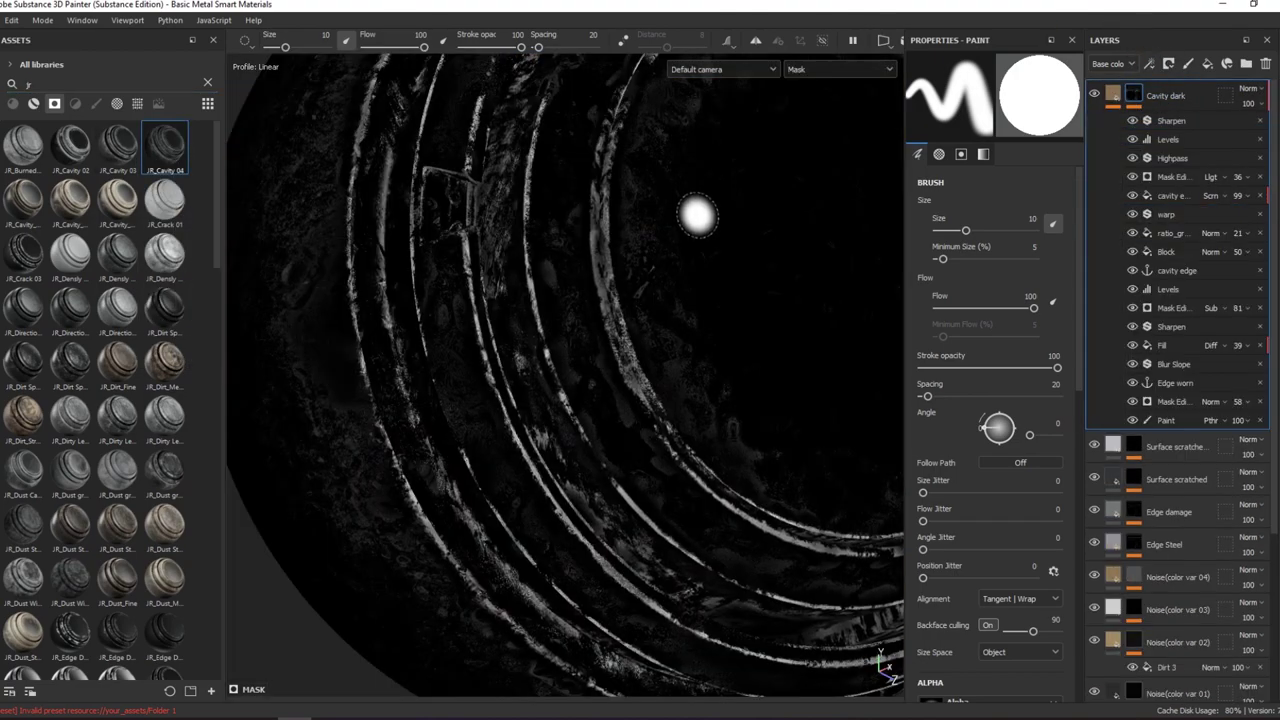
left_click(1113, 96)
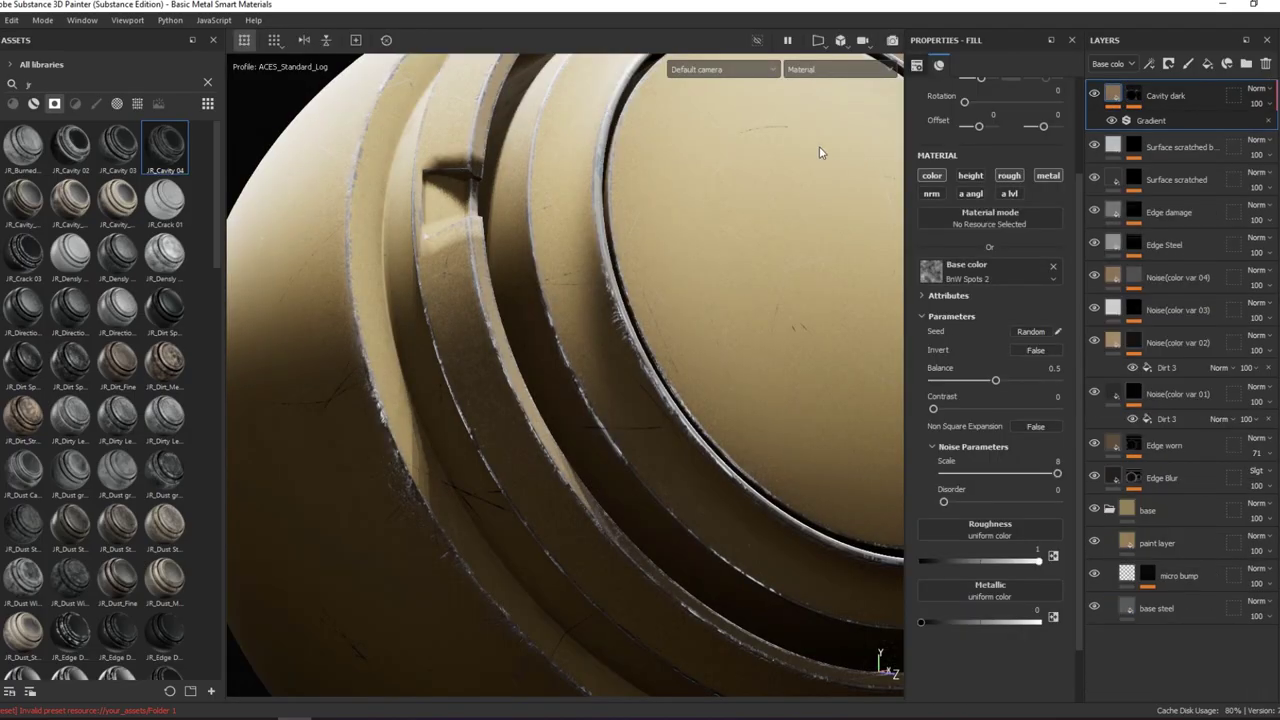
left_click_drag(830, 230, 1084, 163, "alt")
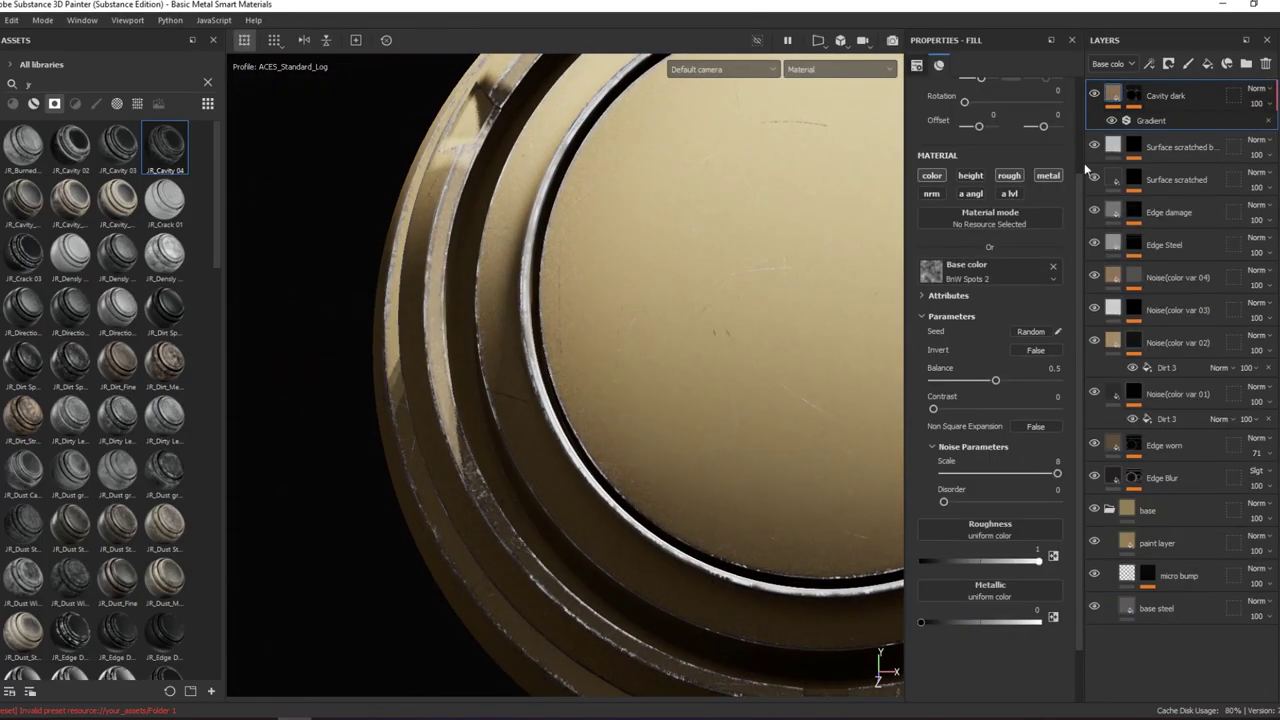
- Remove that mask and apply the JR_Cavity 02 smart mask to Cavity dark instead
left_click(1140, 93)
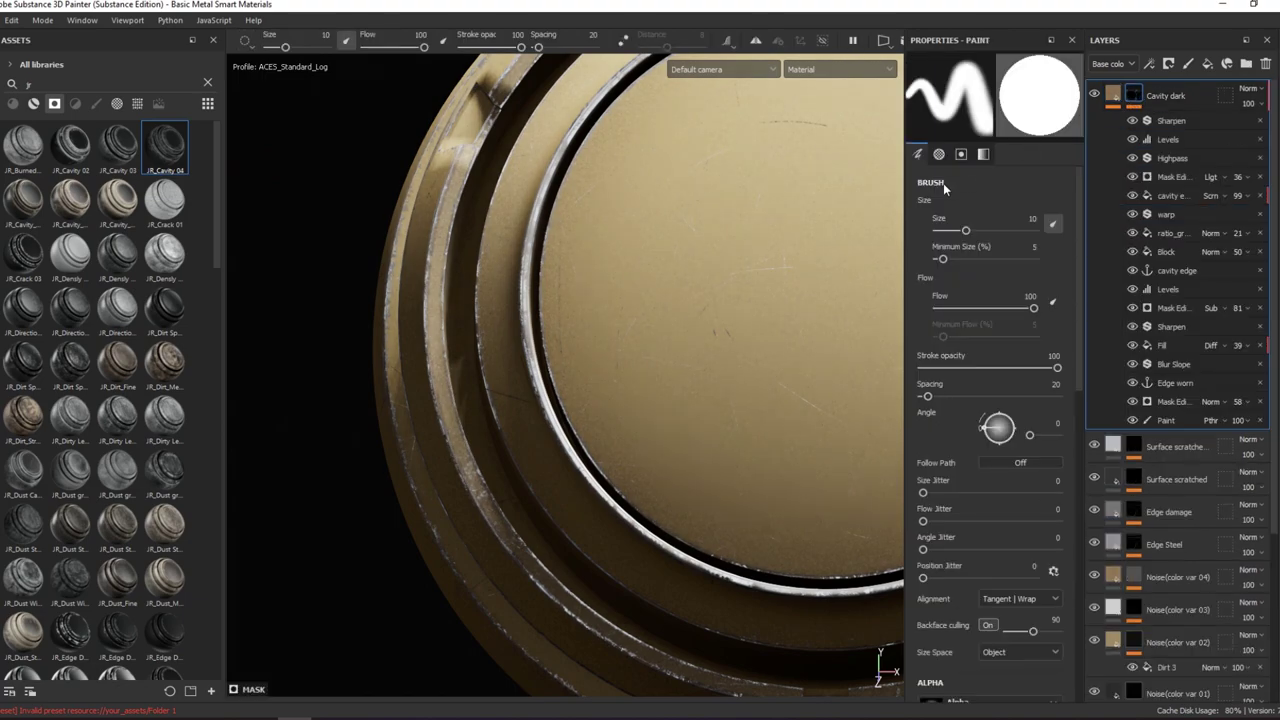
right_click(1142, 97)
left_click(1155, 263)
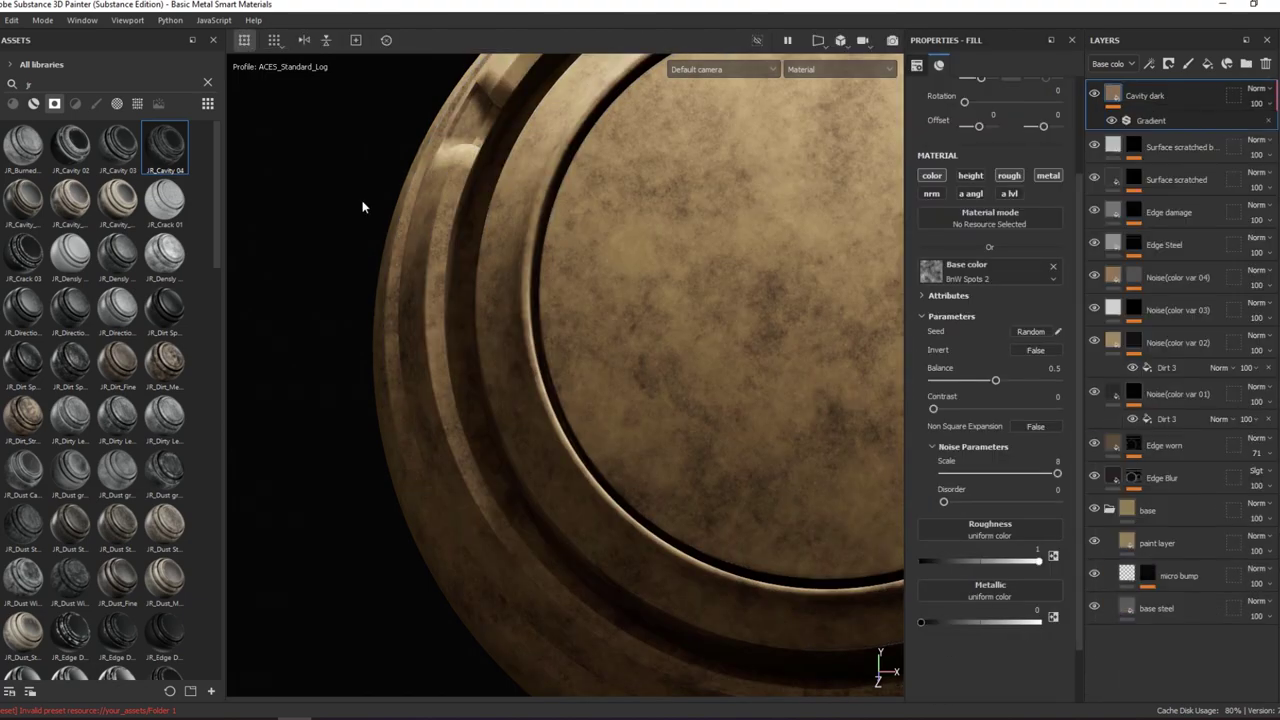
left_click(129, 163)
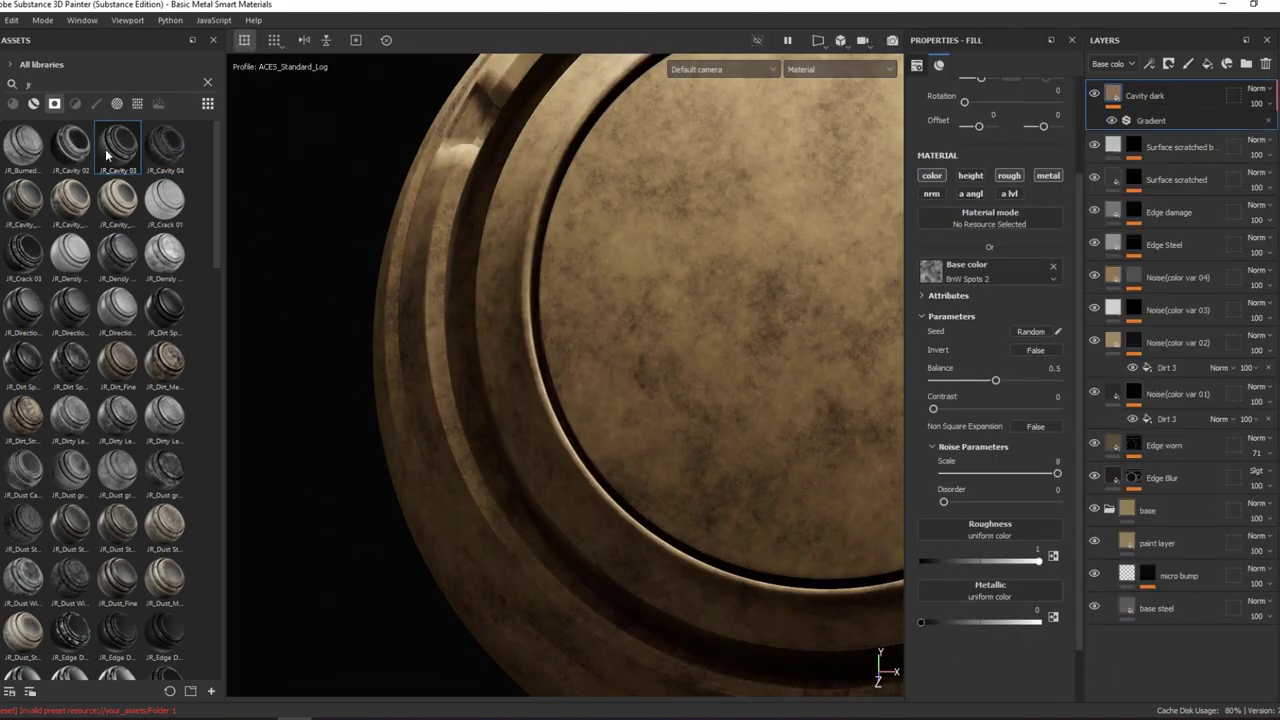
left_click_drag(88, 153, 1172, 102)
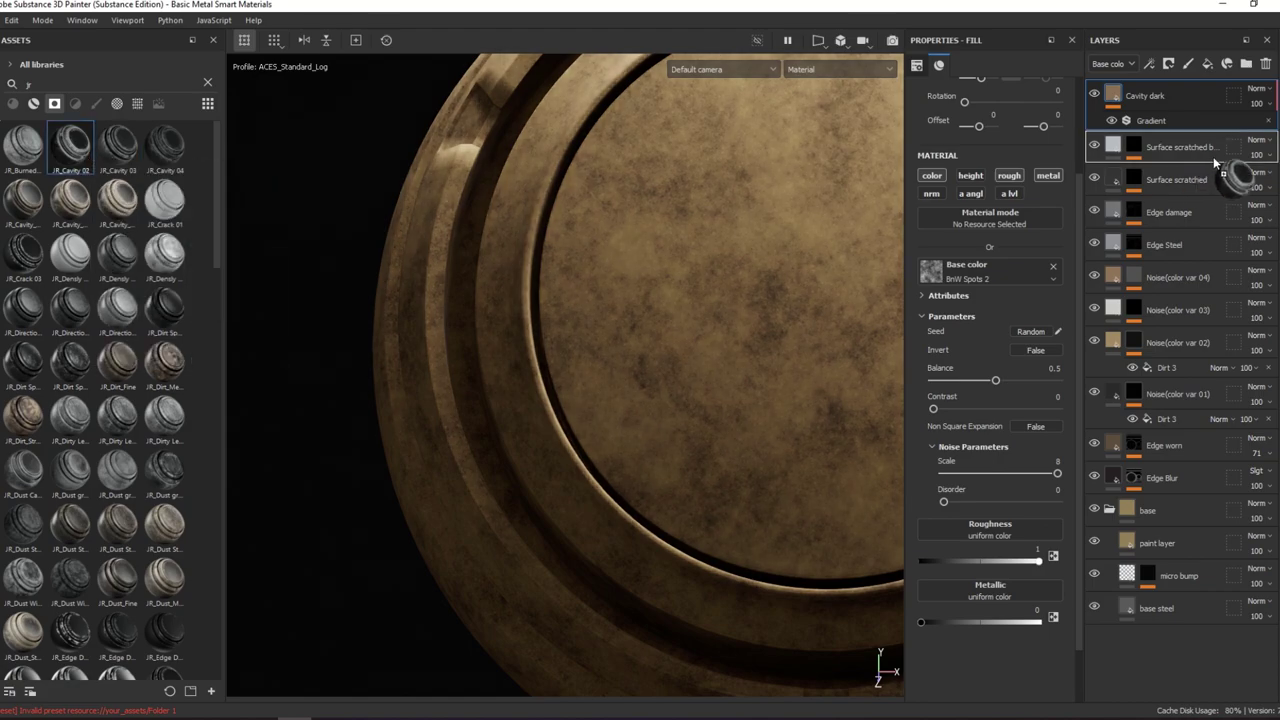
left_click_drag(600, 300, 751, 163, "alt")
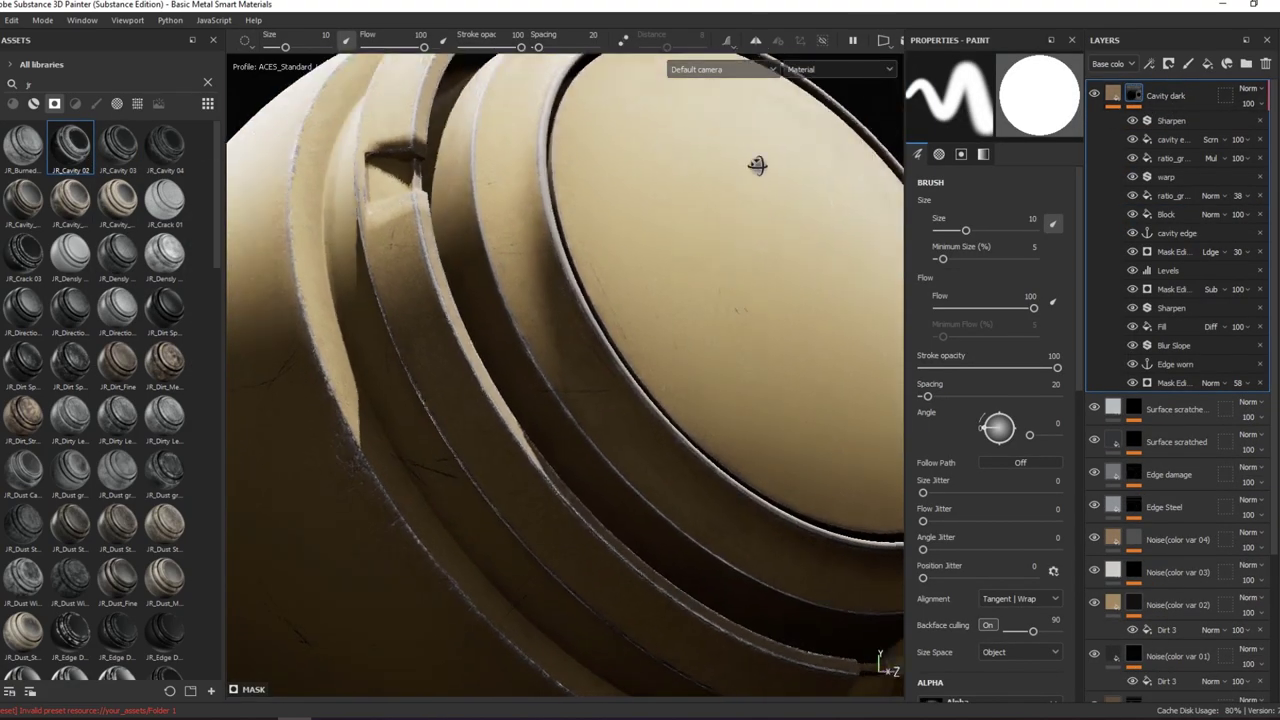
left_click(1133, 95, "alt")
mouse_move(700, 300)
left_mouse_down("alt")
mouse_move(786, 214)
mouse_move(692, 188)
mouse_move(654, 271)
mouse_move(808, 246)
mouse_move(700, 246)
mouse_move(740, 240)
left_mouse_up("alt")
mouse_move(740, 240)
right_mouse_down("alt")
mouse_move(700, 243)
mouse_move(640, 220)
right_mouse_up("alt")
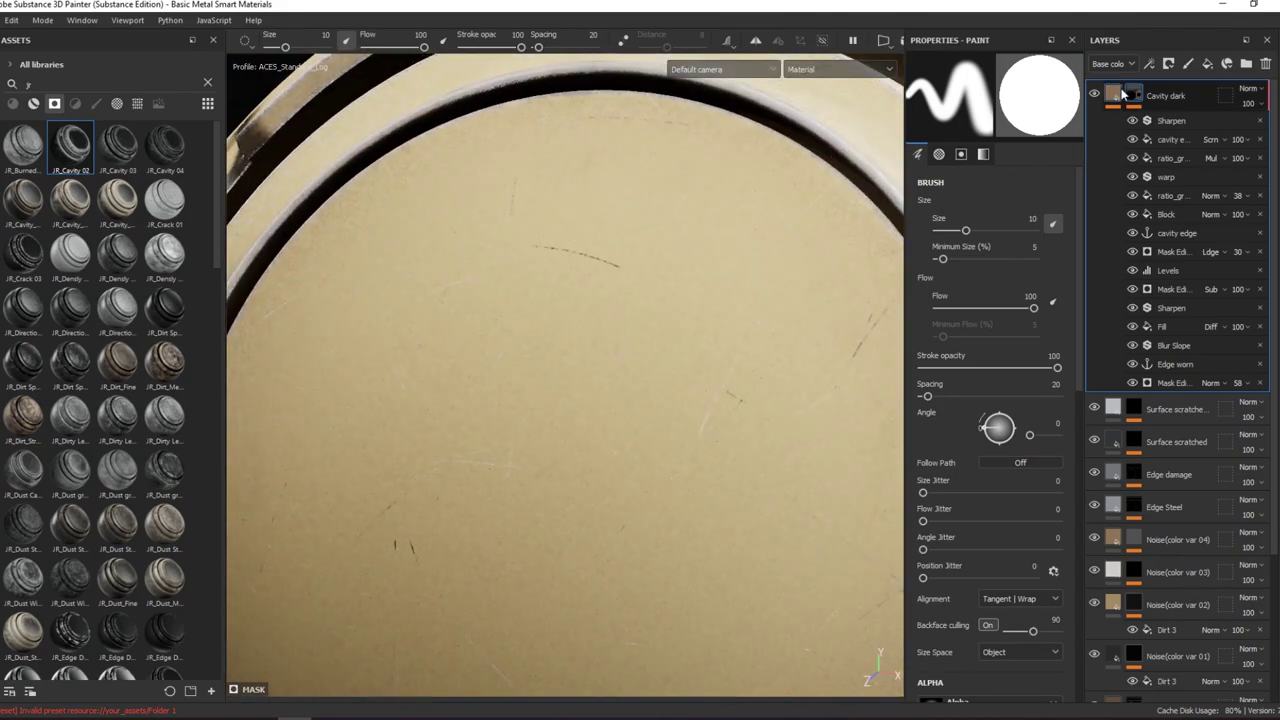
- Select the Gradient effect on Cavity dark and add a new filter above it
left_click(1122, 93)
left_click(1140, 120)
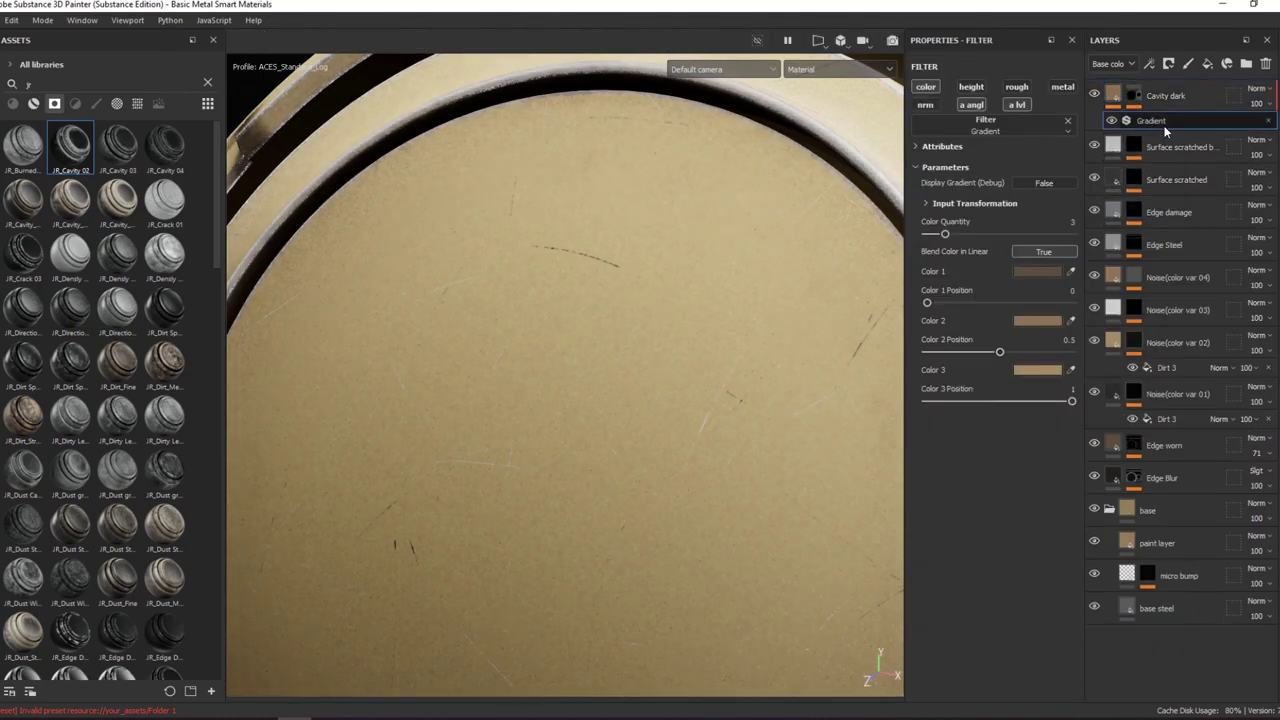
right_click(1140, 120)
left_click(1157, 375)
- Add an HSL Perceptive filter to Cavity dark with saturation 0.555 and lightness 0.22
left_click(1029, 135)
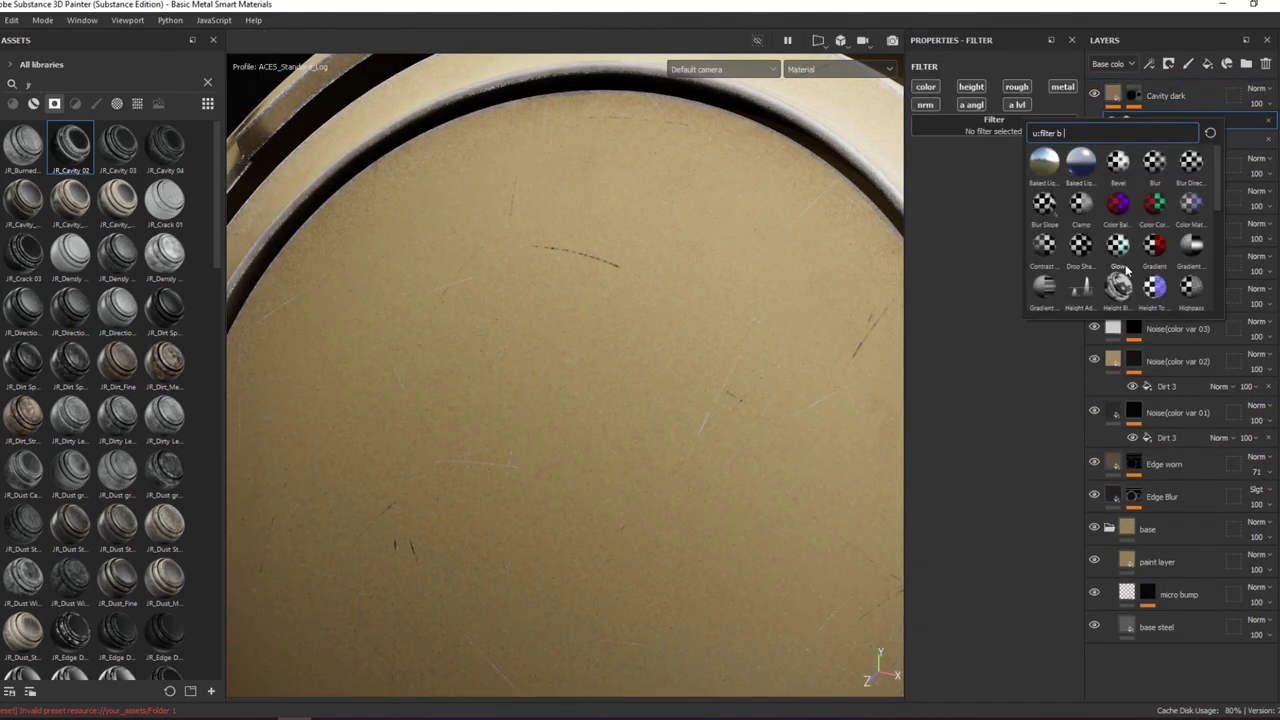
left_click(1117, 206)
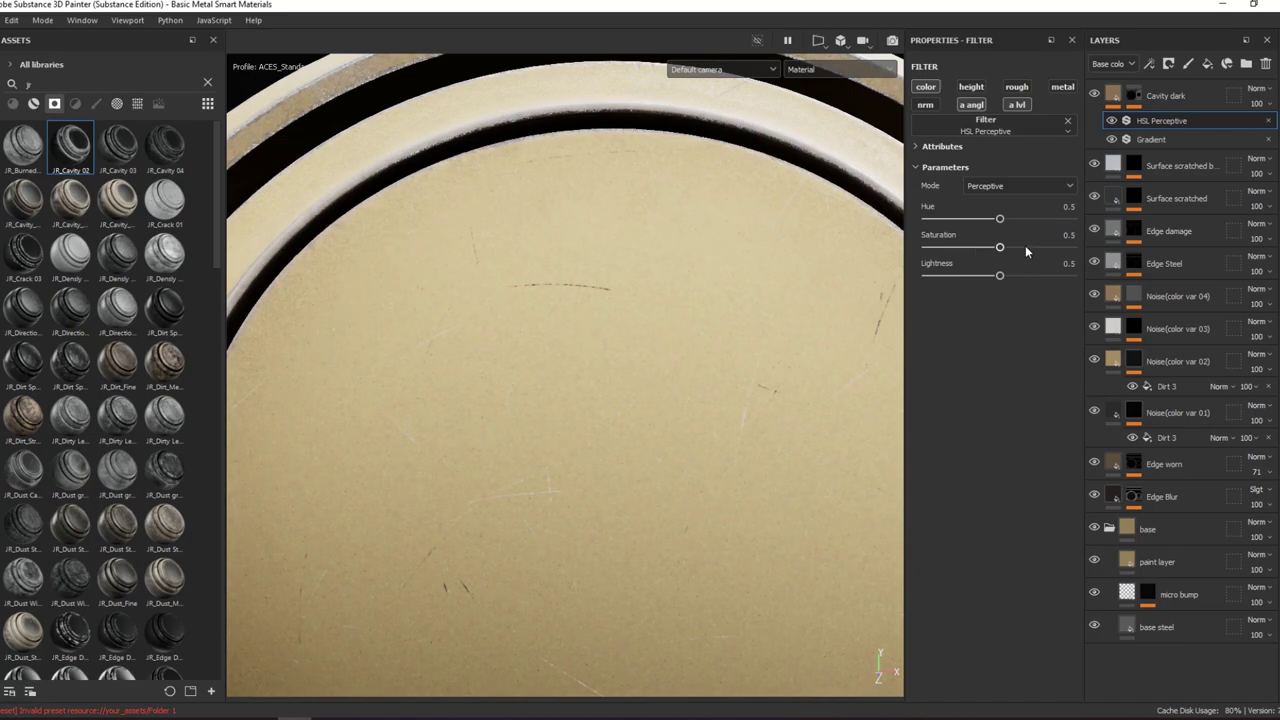
left_click_drag(1014, 249, 958, 279)
scroll(766, 229, "down", 3)
mouse_move(766, 229)
left_mouse_down("alt")
mouse_move(486, 194)
mouse_move(377, 214)
left_mouse_up("alt")
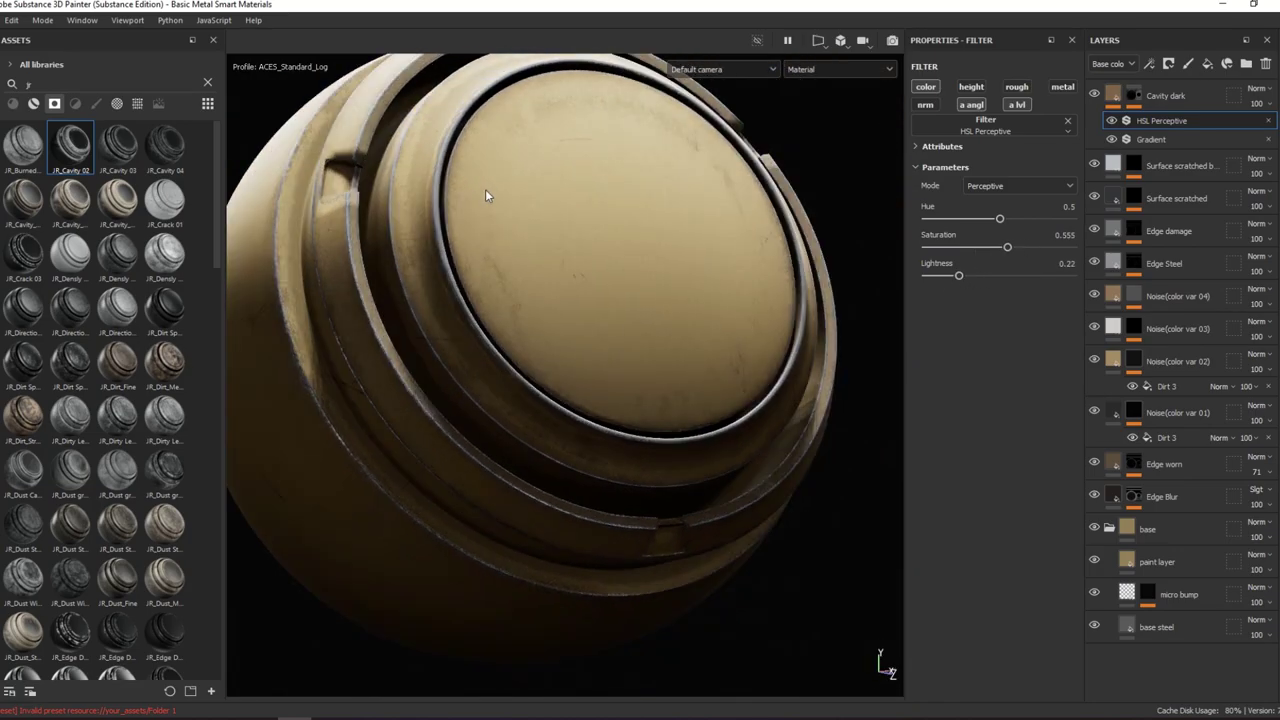
scroll(480, 171, "up", 3)
scroll(649, 177, "up", 3)
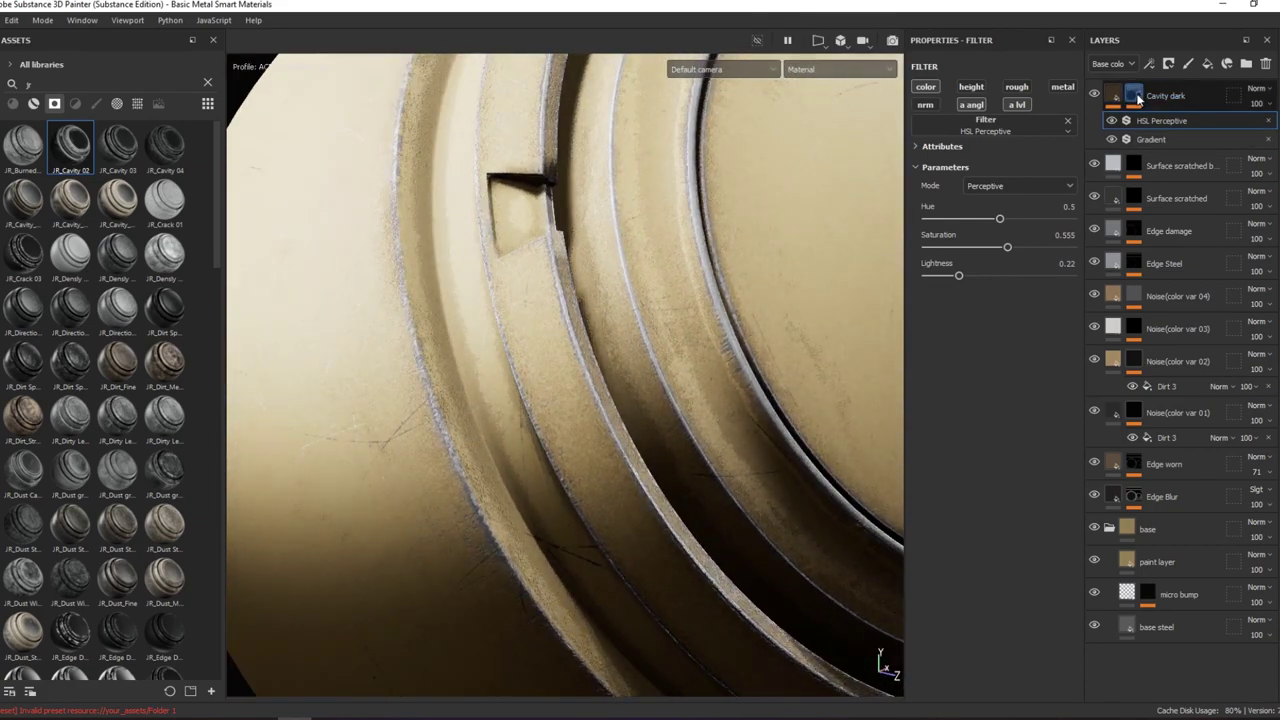
- Expand the Cavity dark mask stack and preview the mask on its own
left_click(1136, 96)
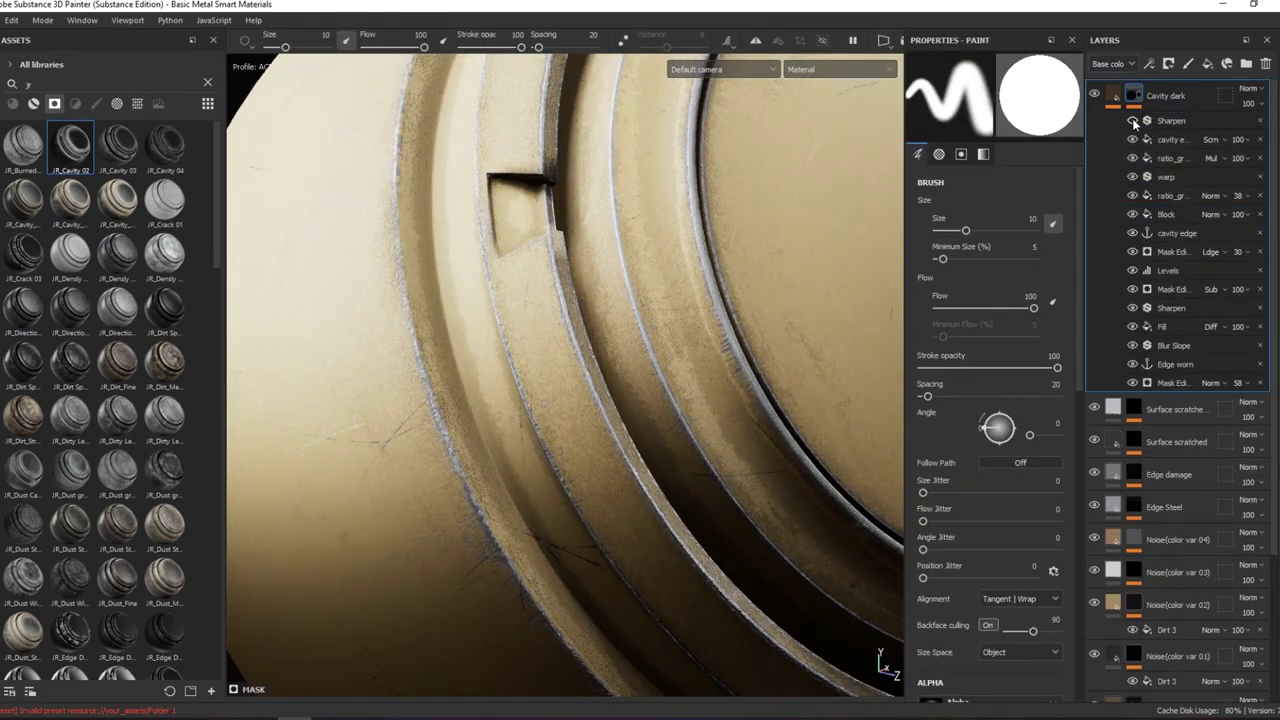
left_click_drag(840, 135, 600, 143, "alt")
scroll(731, 257, "up", 2)
scroll(634, 260, "up", 2)
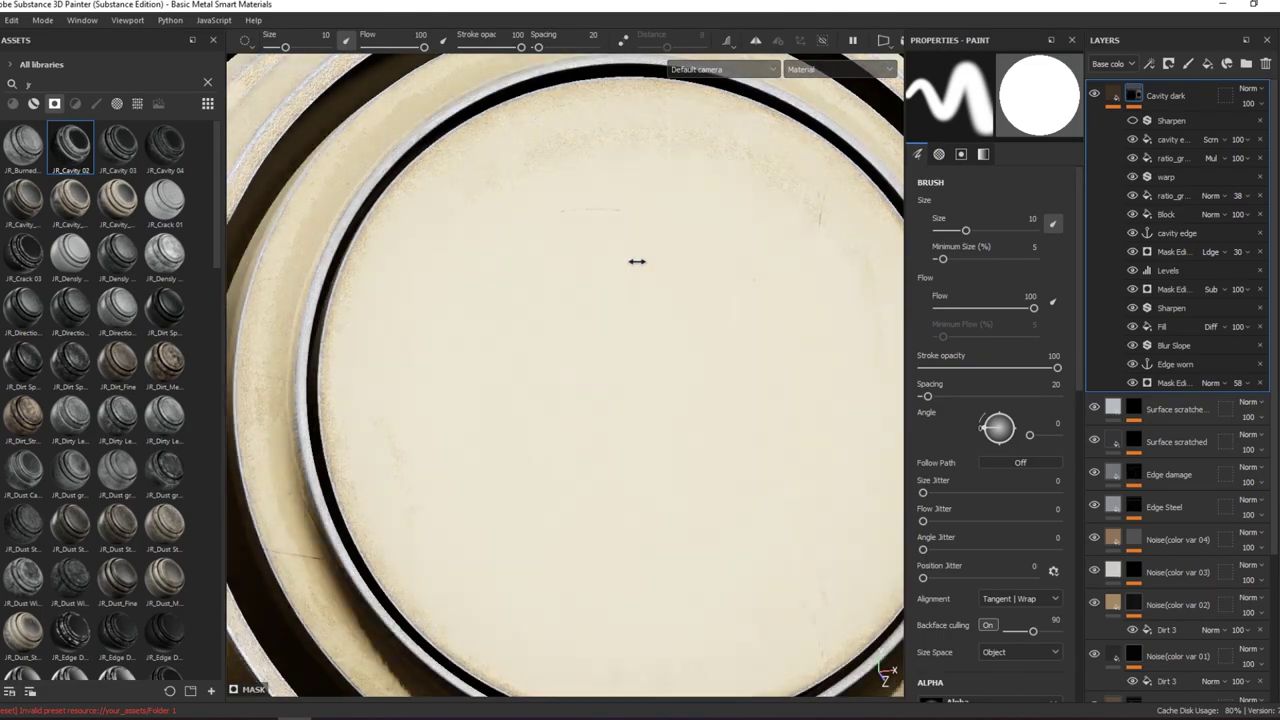
scroll(722, 252, "up", 2)
mouse_move(720, 257)
left_mouse_down("alt")
mouse_move(694, 200)
mouse_move(771, 200)
mouse_move(750, 245)
left_mouse_up("alt")
scroll(750, 245, "down", 2)
left_click(1133, 96, "alt")
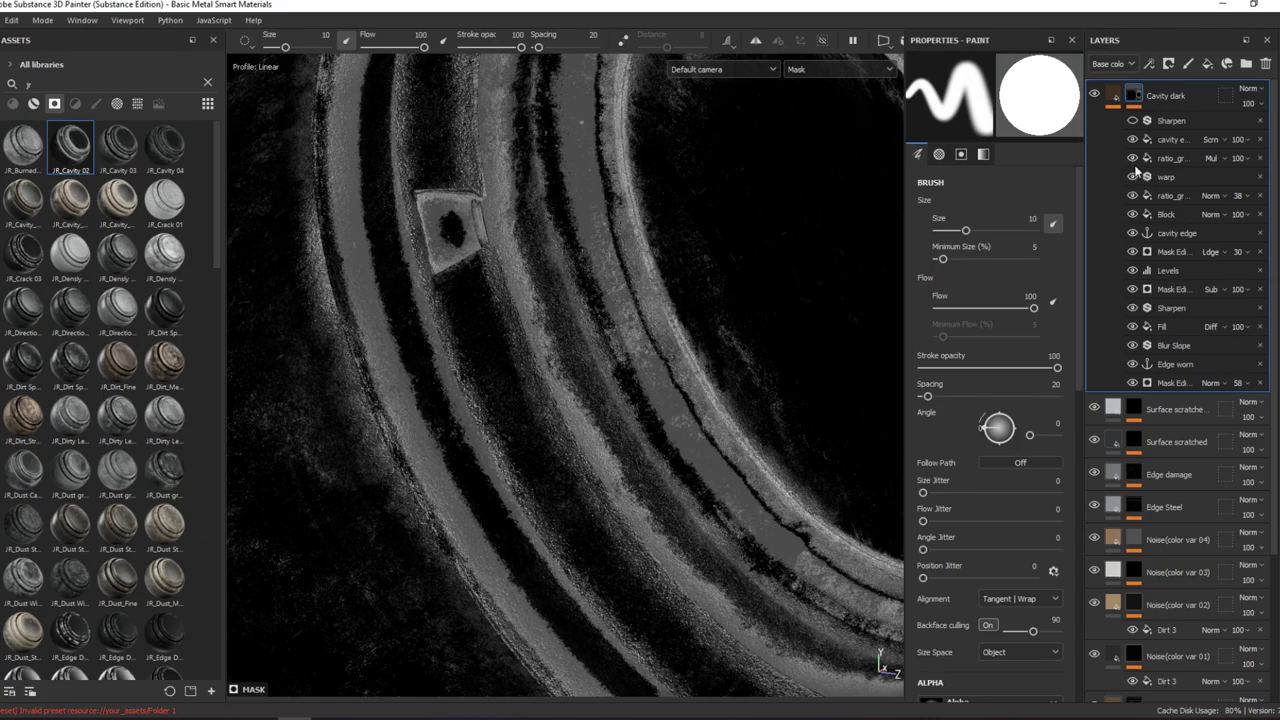
- Set the cavity edge fill's Levels to 0.144–0.65, then hide the top Sharpen effect
left_click(1136, 141)
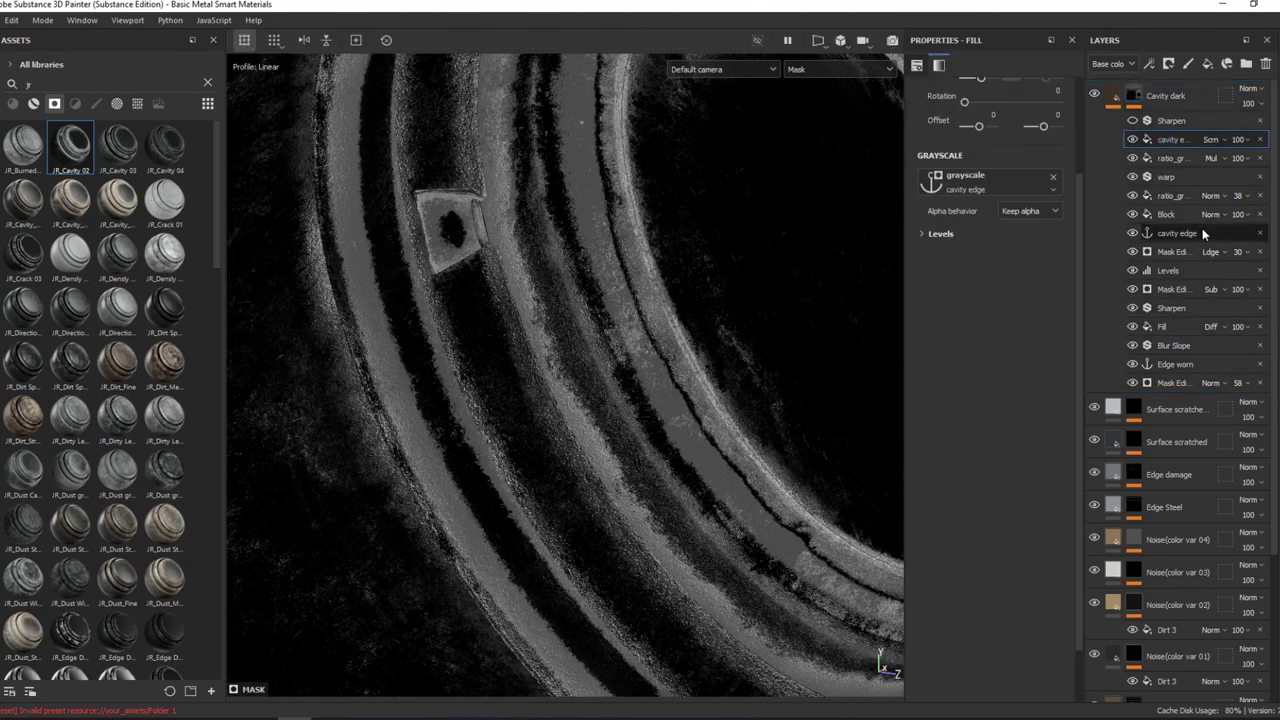
left_click(969, 238)
mouse_move(1023, 262)
left_mouse_down()
mouse_move(1052, 263)
mouse_move(991, 273)
left_mouse_up()
key("m")
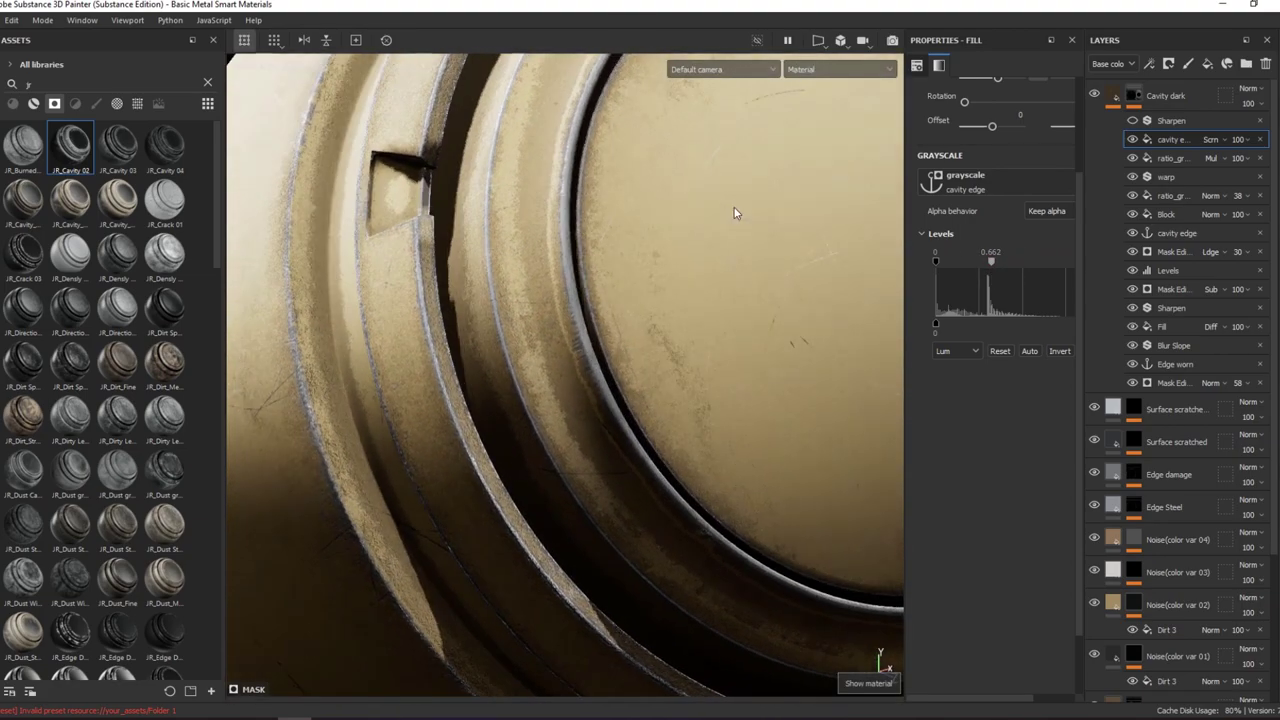
mouse_move(734, 212)
left_mouse_down("alt")
mouse_move(729, 249)
mouse_move(766, 269)
mouse_move(749, 266)
mouse_move(799, 268)
left_mouse_up("alt")
left_click_drag(936, 261, 1007, 262)
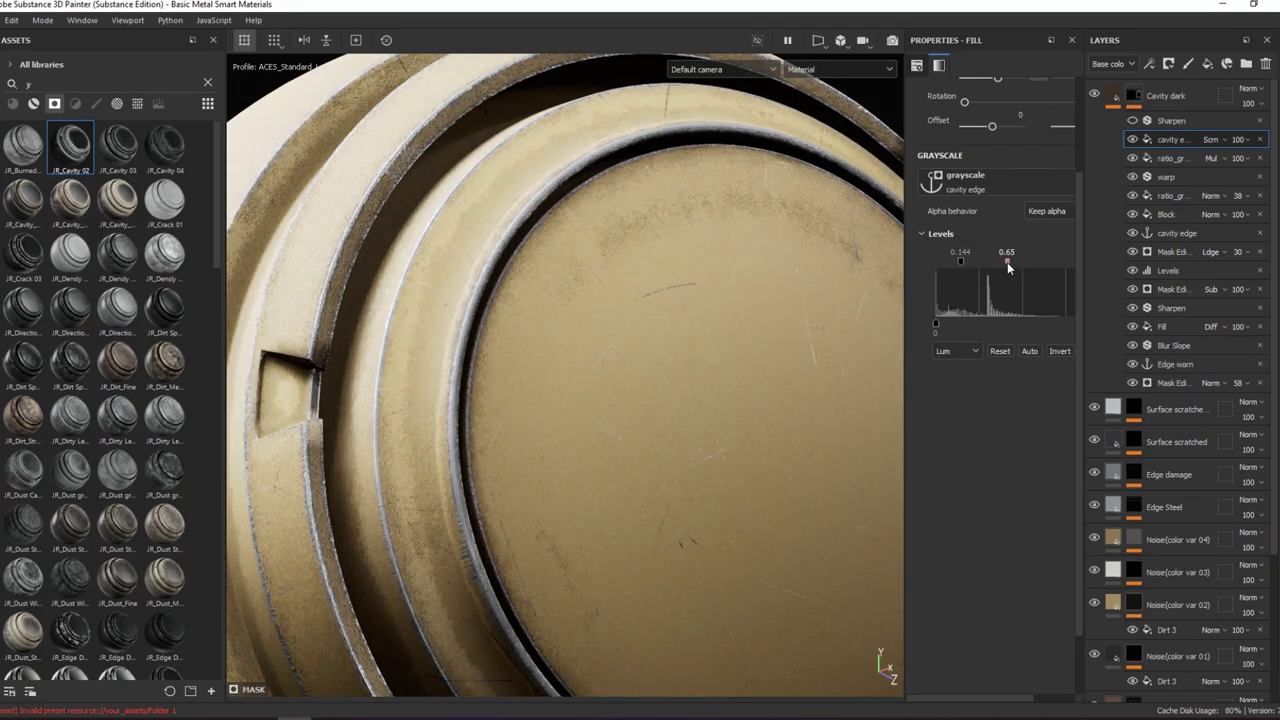
mouse_move(880, 240)
left_mouse_down("alt")
mouse_move(759, 151)
mouse_move(886, 663)
left_mouse_up("alt")
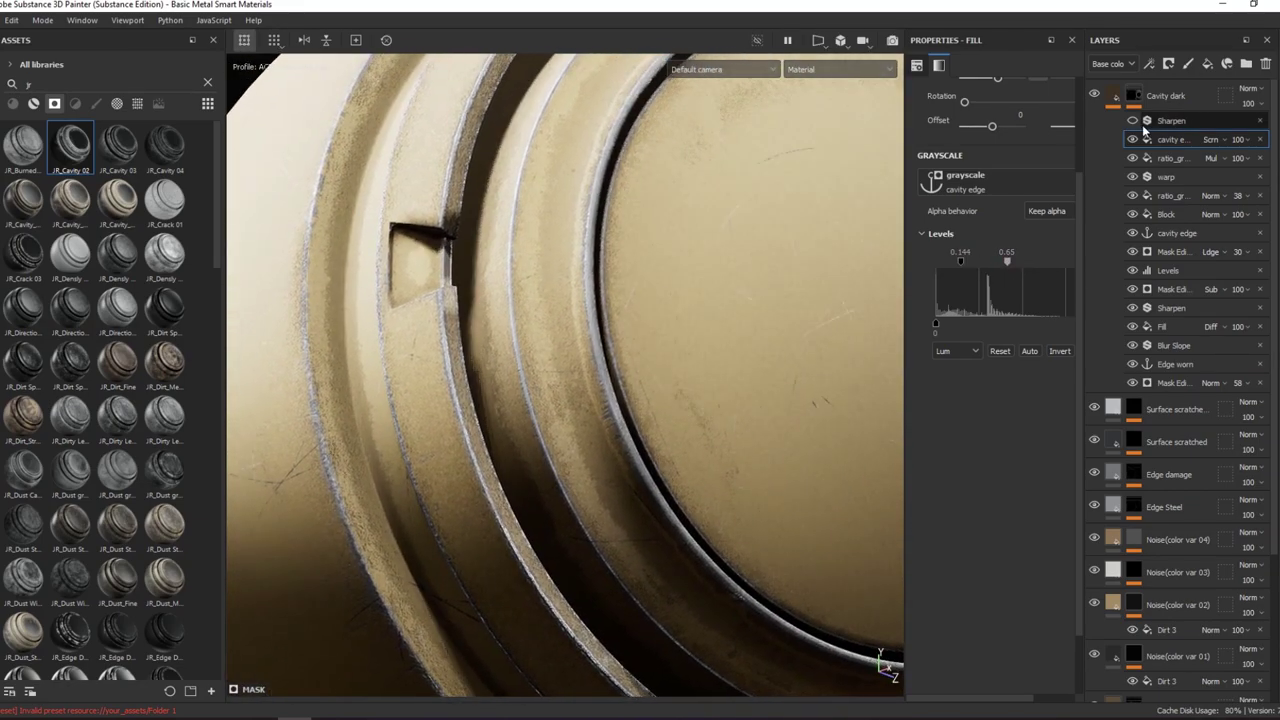
left_click(1133, 97)
left_click(1133, 120)
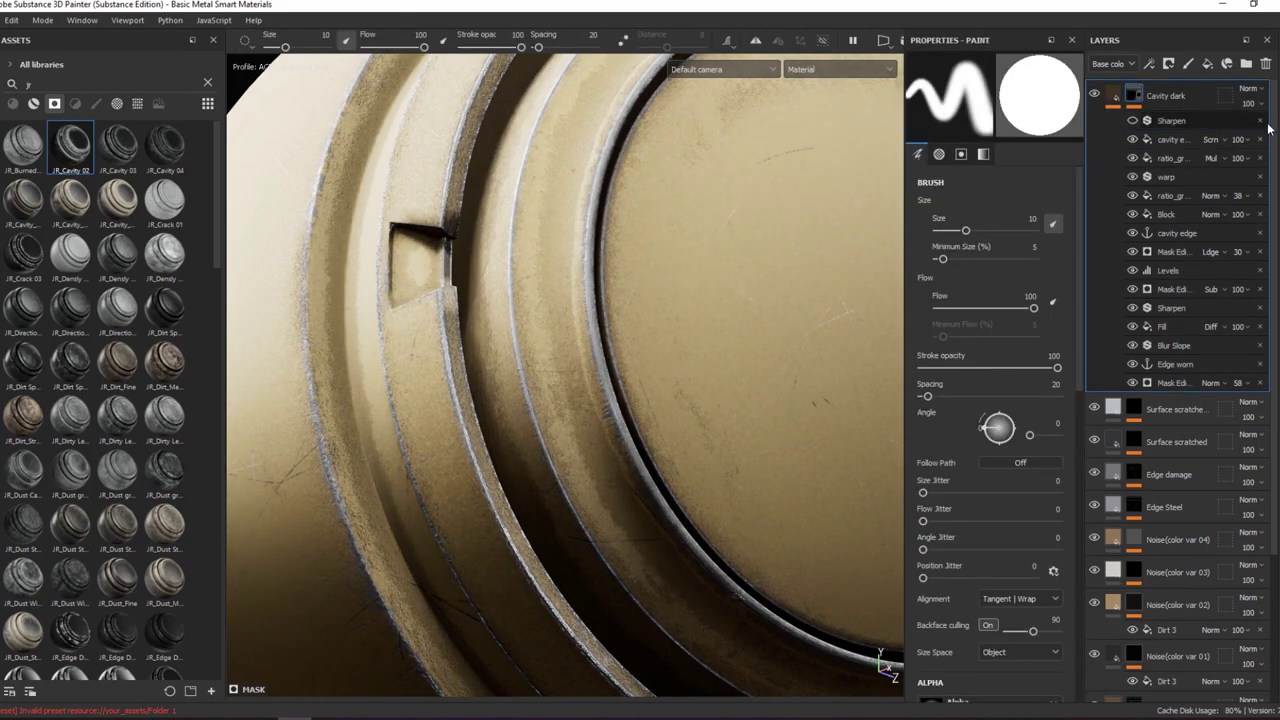
- Delete the top Sharpen effect from the Cavity dark mask and compare the mask with its effects toggled
left_click(1259, 120)
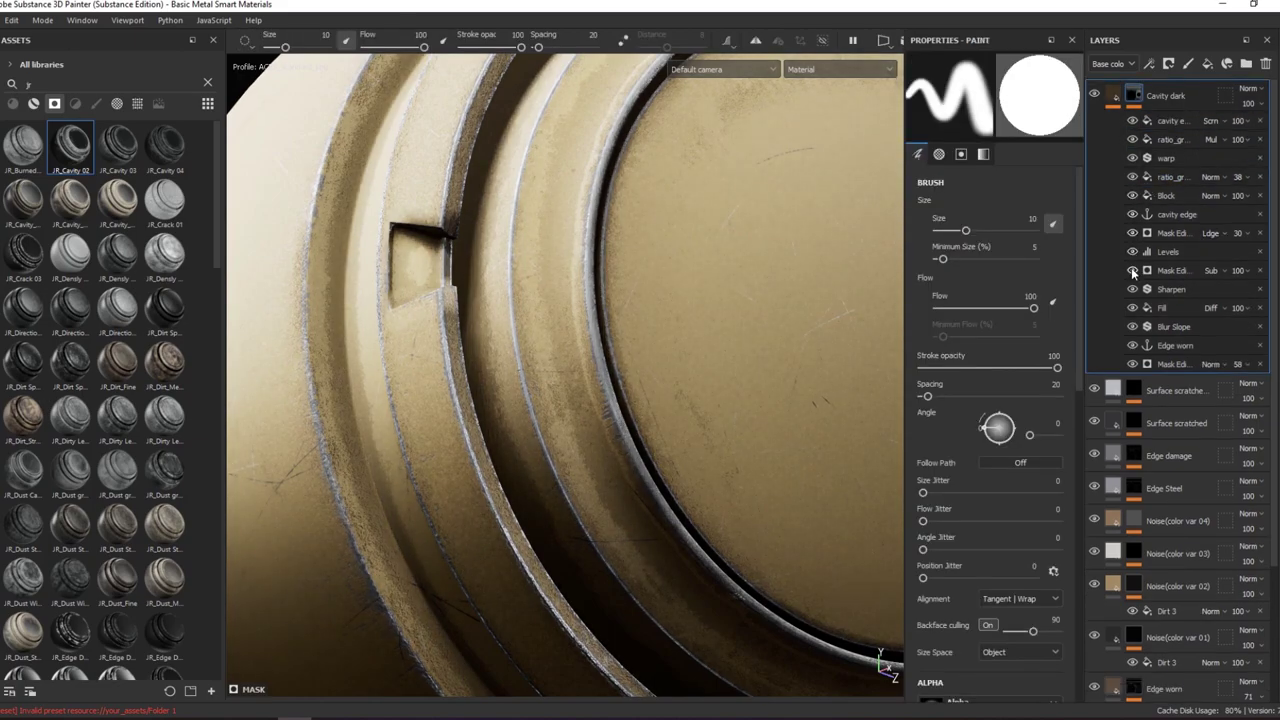
key("c")
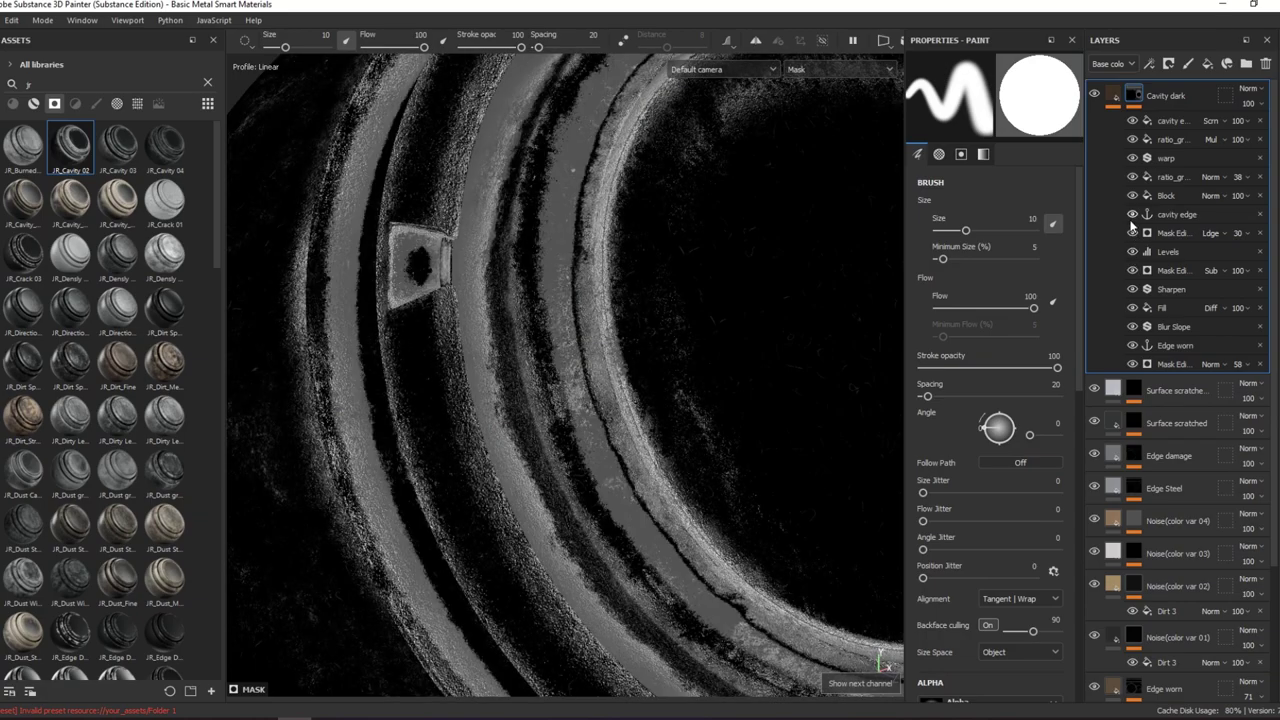
left_click(1133, 195)
left_click(1133, 195)
left_click(1133, 177)
left_click(1133, 177)
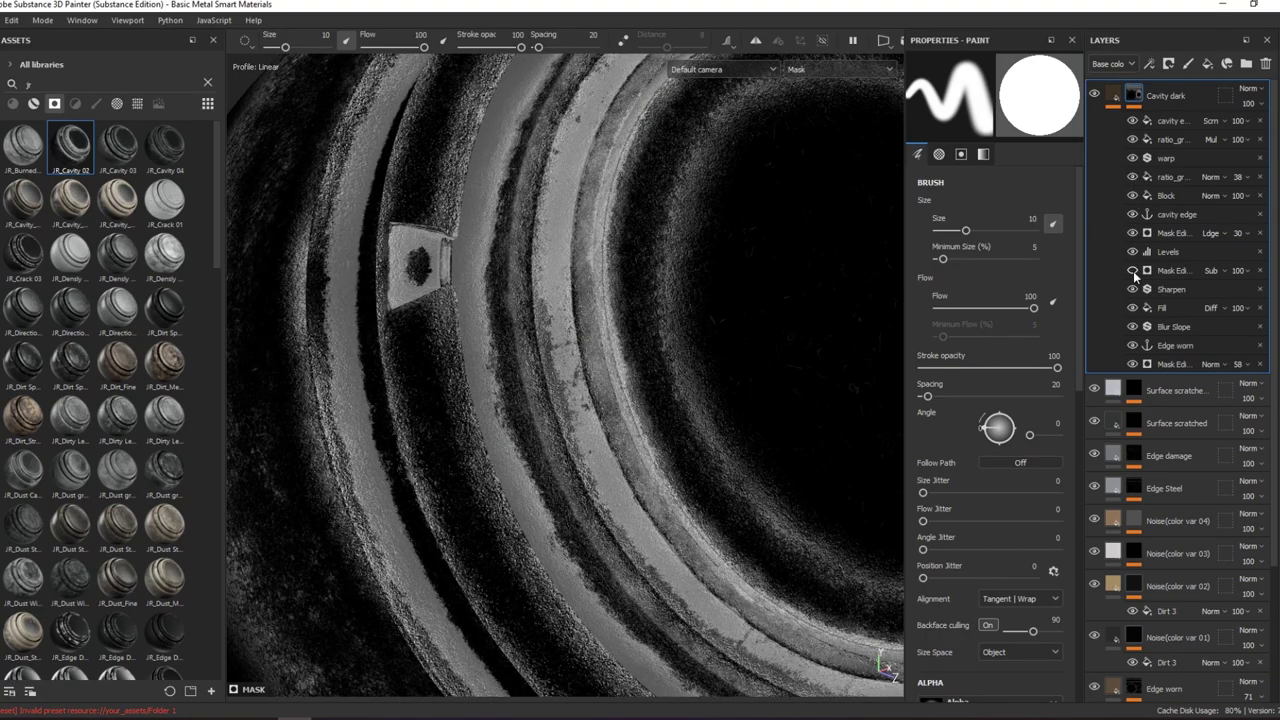
left_click(1133, 271)
left_click(1150, 270)
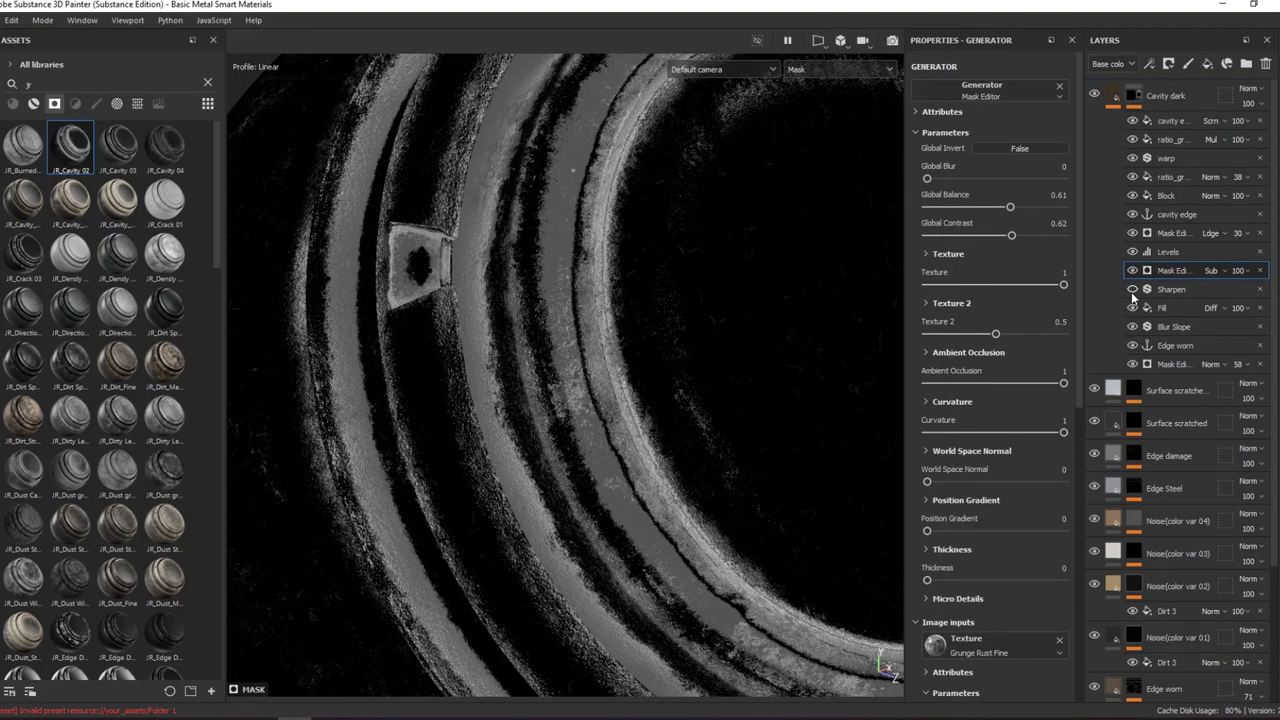
key("m")
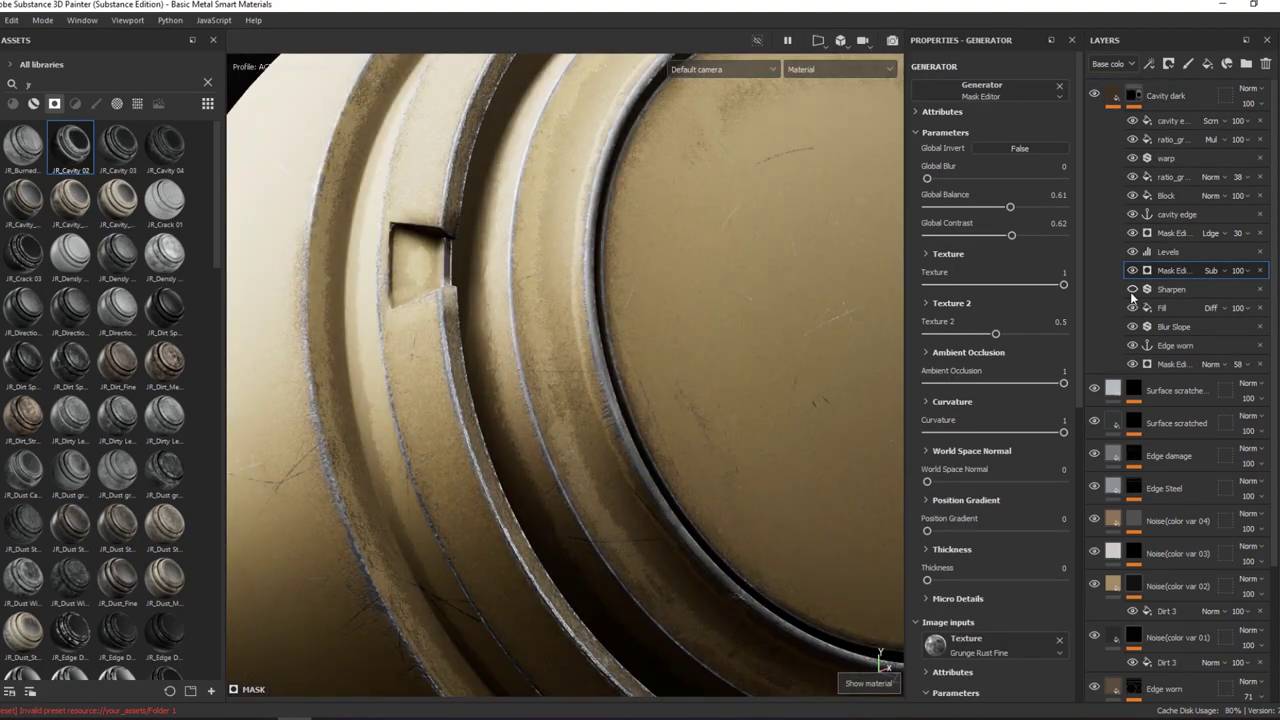
- Lower the remaining Sharpen intensity to 0.13 and the Edge worn Fill opacity to 83
left_click(1165, 289)
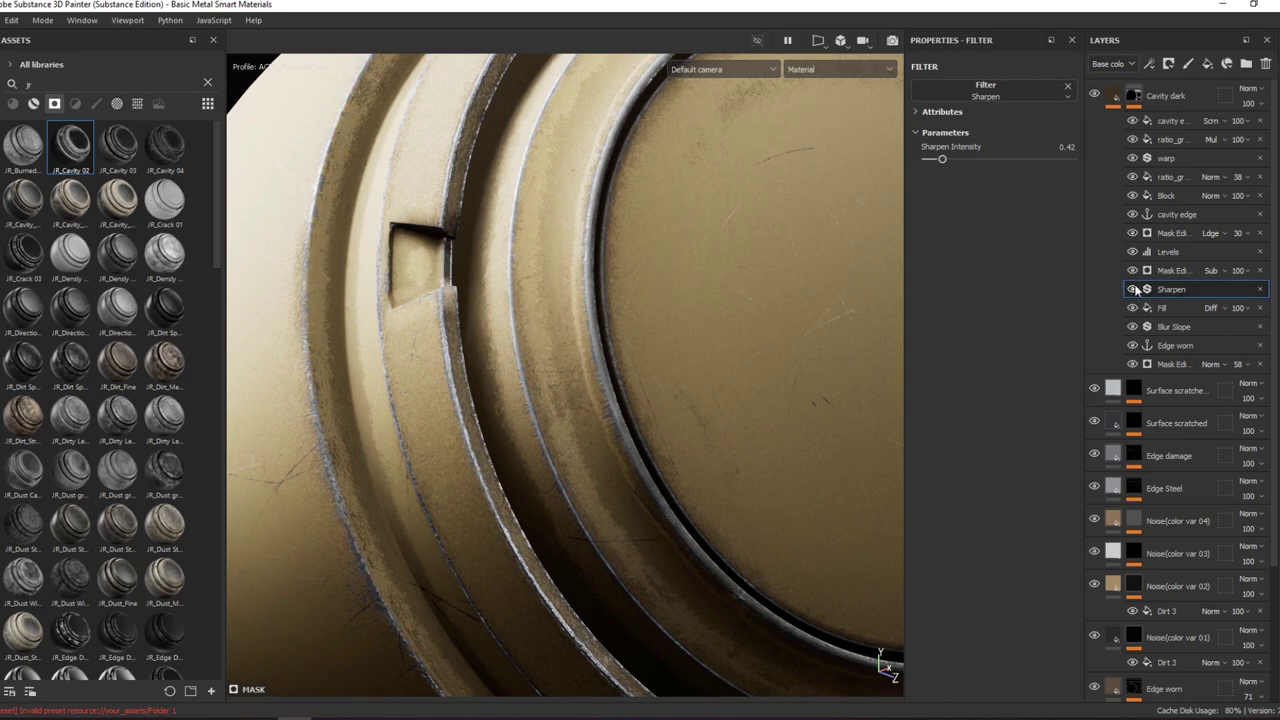
left_click_drag(941, 159, 927, 160)
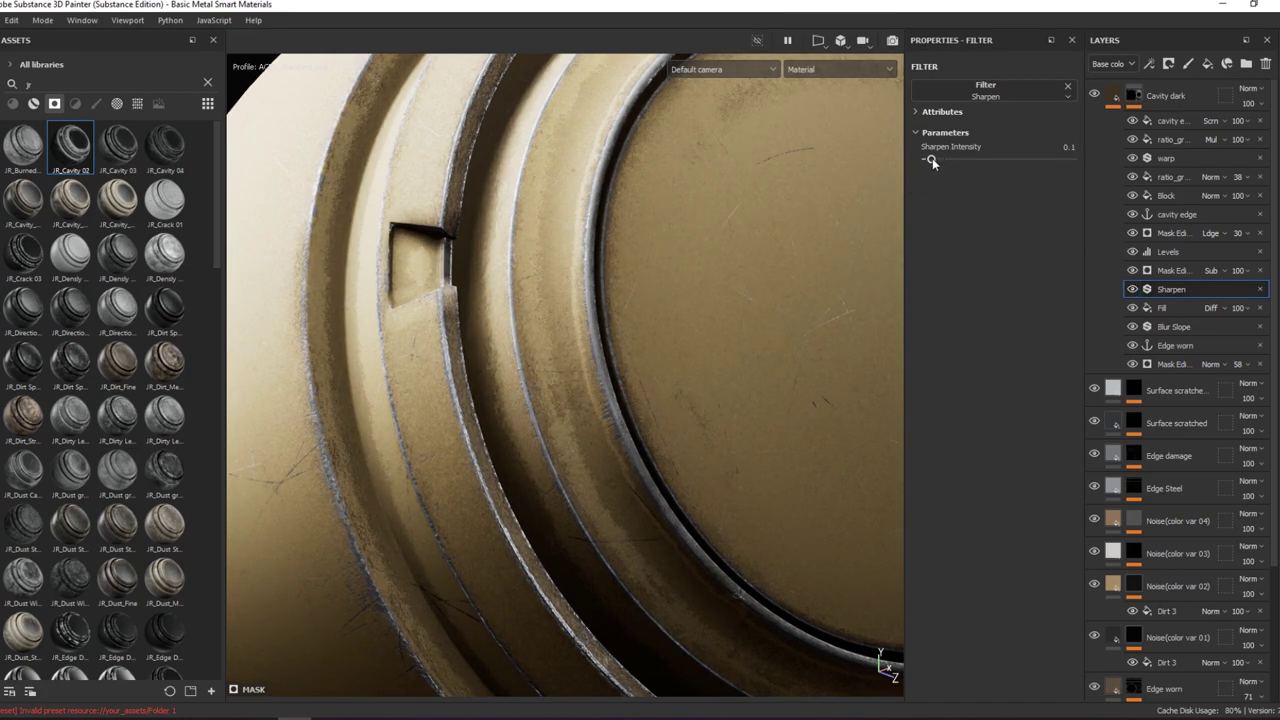
left_click(1160, 308)
left_click(1238, 308)
mouse_move(1266, 333)
left_mouse_down()
mouse_move(1254, 338)
mouse_move(1277, 334)
left_mouse_up()
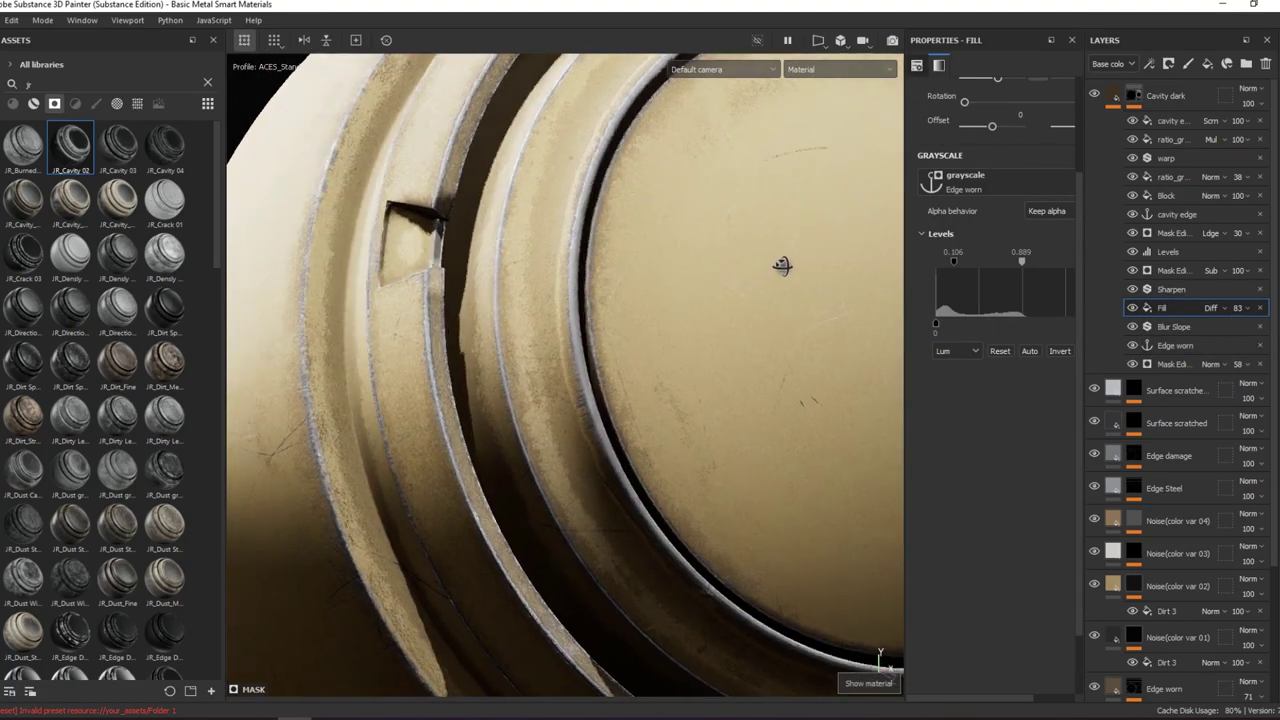
mouse_move(777, 266)
left_mouse_down("alt")
mouse_move(731, 263)
mouse_move(815, 277)
mouse_move(820, 214)
mouse_move(626, 222)
mouse_move(480, 160)
mouse_move(674, 149)
mouse_move(680, 200)
mouse_move(589, 228)
mouse_move(537, 200)
mouse_move(580, 177)
mouse_move(674, 263)
left_mouse_up("alt")
scroll(626, 222, "down", 2)
scroll(626, 222, "up", 2)
- With Cavity dark selected, inspect the disc's dirt and add Fill layer 1 at the top of the stack
right_click(580, 177, "ctrl+alt")
scroll(586, 184, "up", 2)
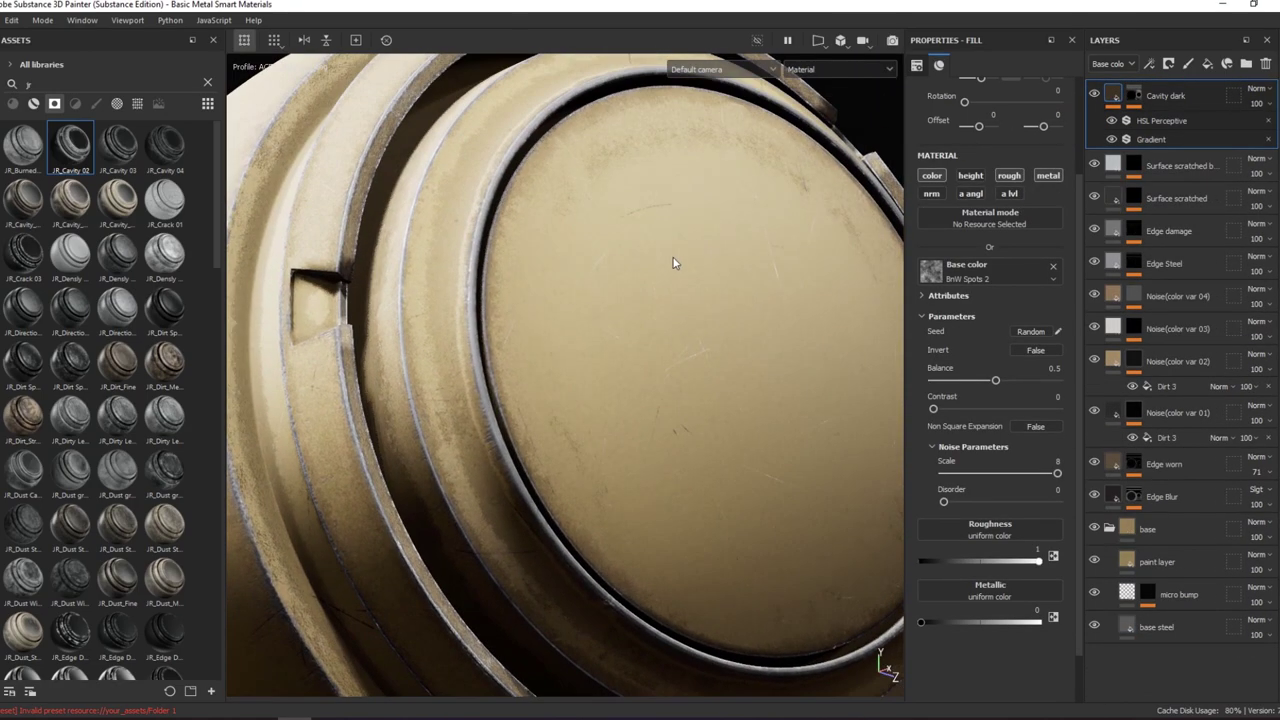
scroll(1014, 134, "up", 1)
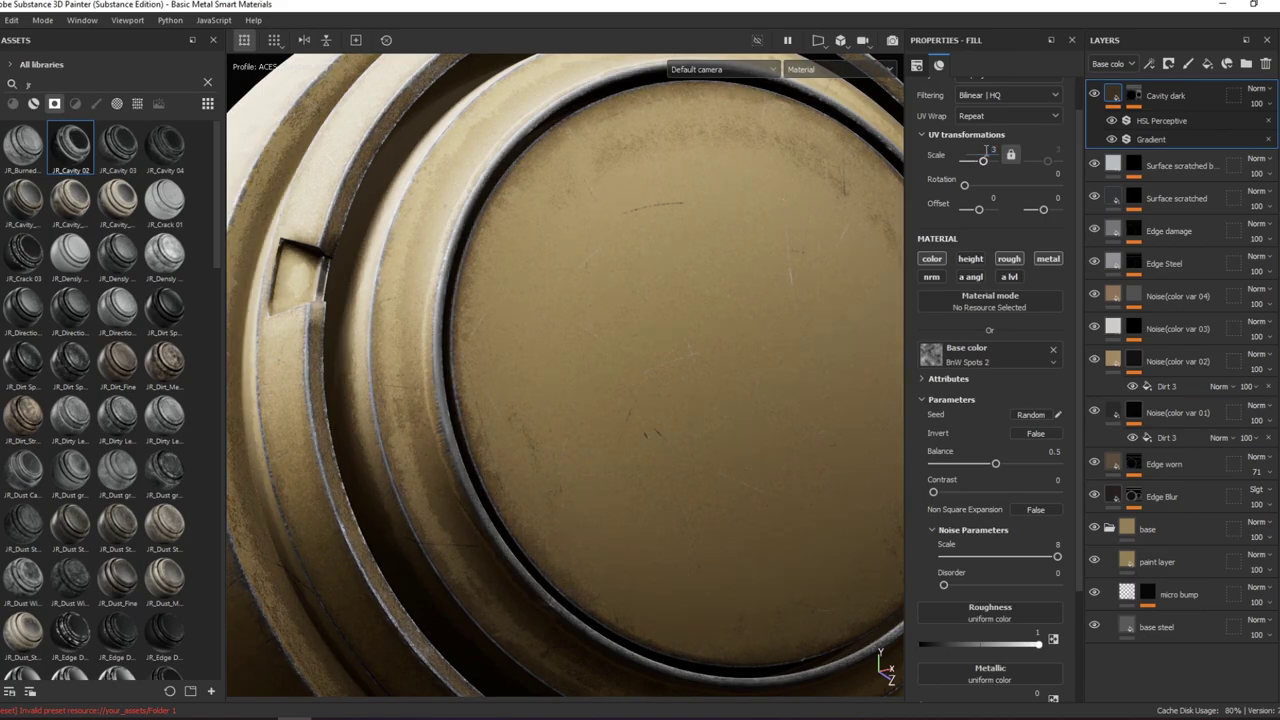
mouse_move(640, 200)
left_mouse_down("alt")
mouse_move(674, 191)
mouse_move(645, 218)
mouse_move(720, 177)
mouse_move(760, 274)
mouse_move(860, 271)
mouse_move(686, 250)
mouse_move(654, 206)
mouse_move(674, 66)
mouse_move(654, 240)
mouse_move(728, 191)
mouse_move(737, 200)
mouse_move(568, 650)
left_mouse_up("alt")
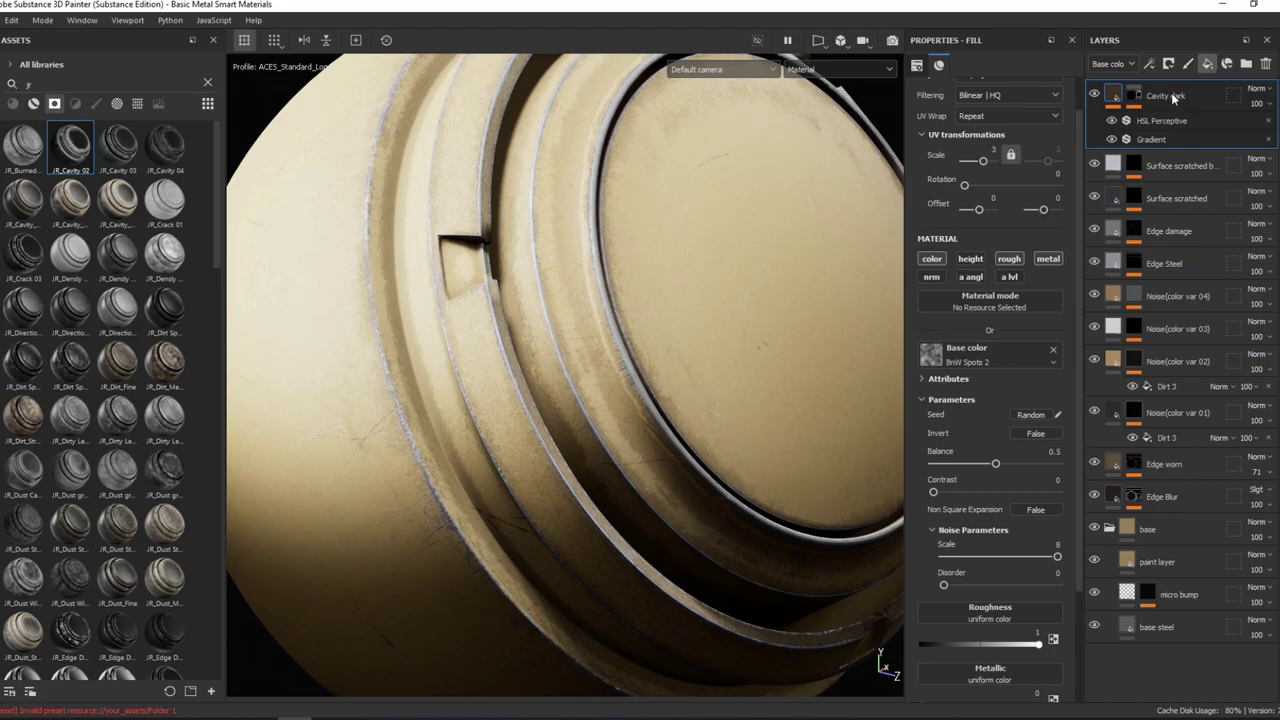
right_click(1174, 97)
left_click(1187, 63)
- Clear the asset search so the full smart-mask library, including Dirt Cavities, is listed
right_click(1165, 95)
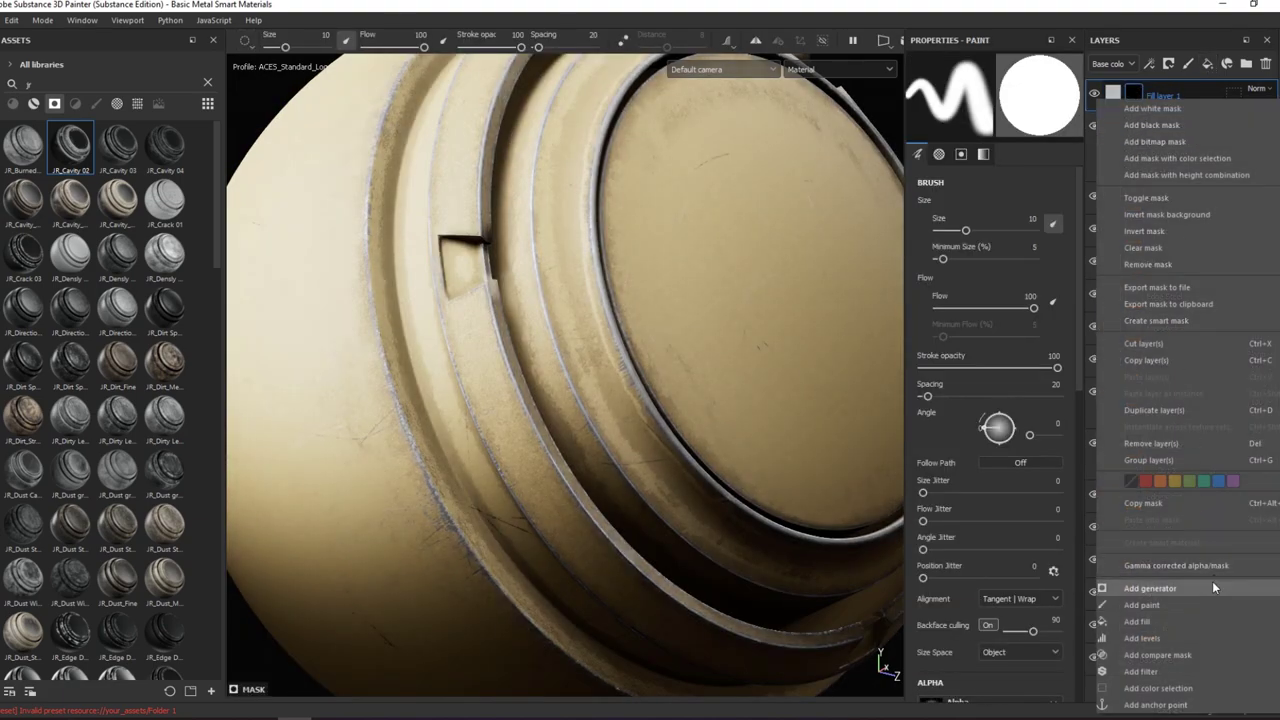
key("Escape")
type("r")
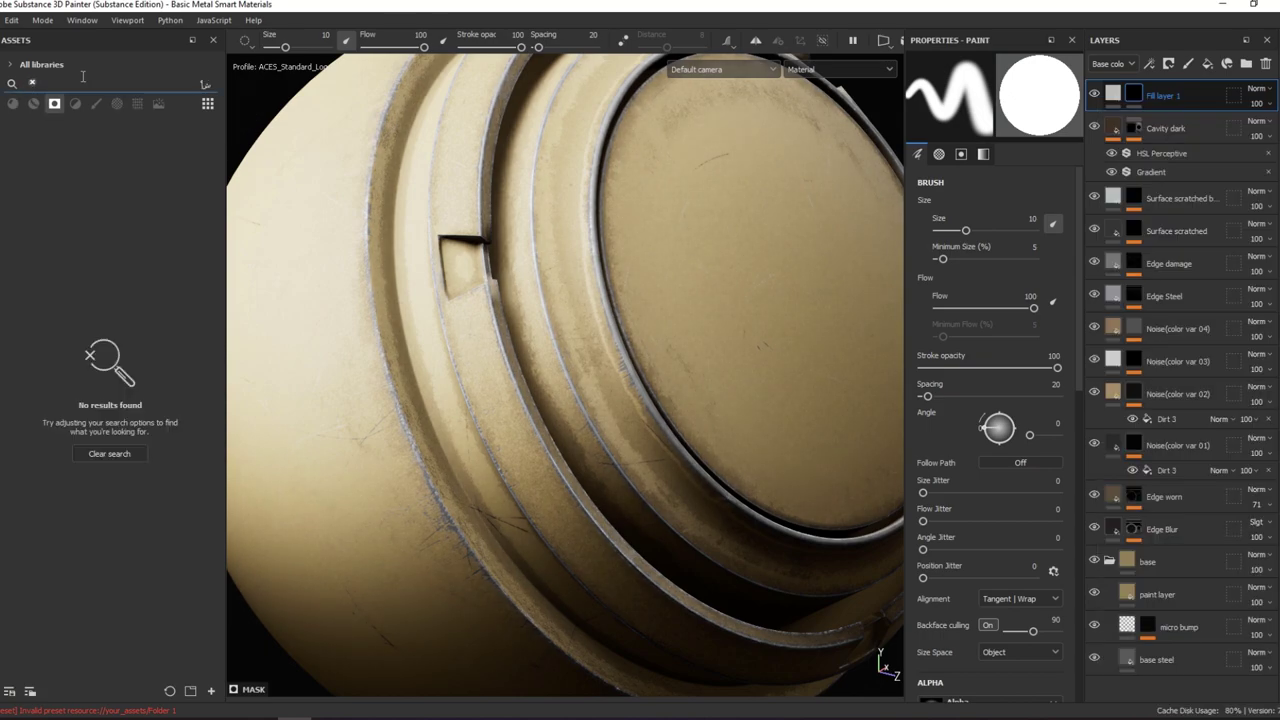
key("BackSpace")
type("ao")
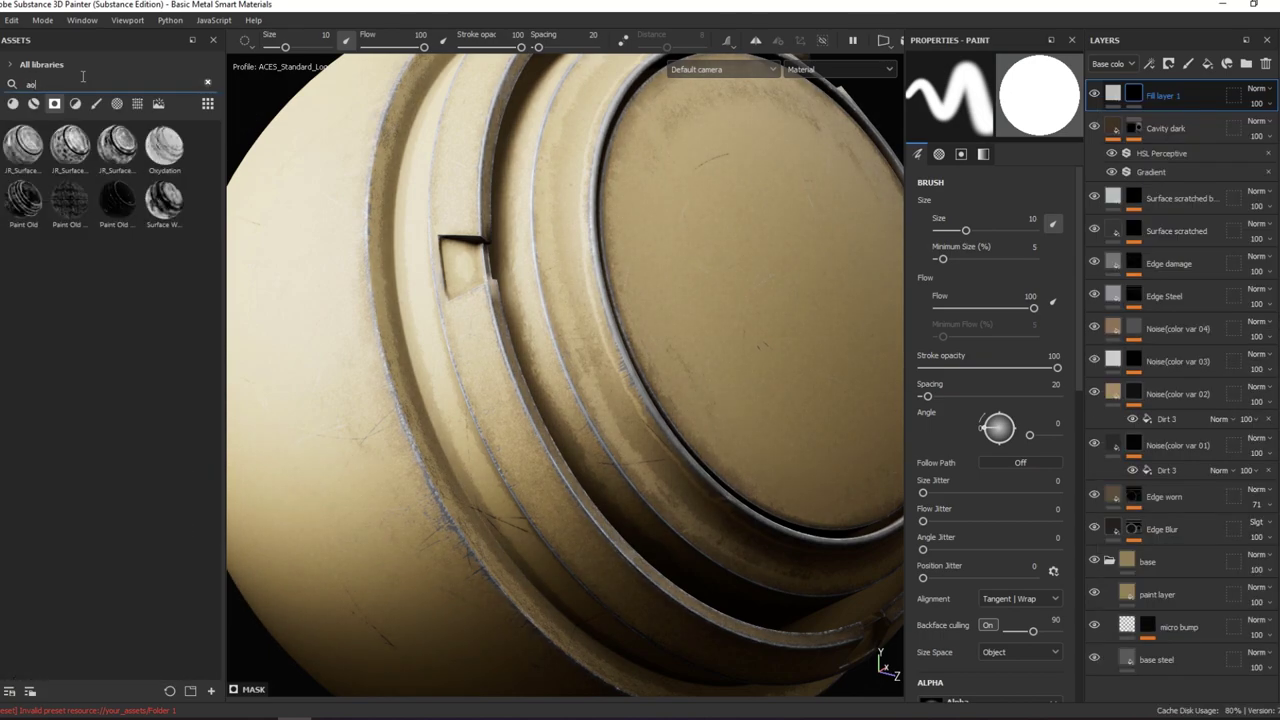
key("BackSpace")
key("BackSpace")
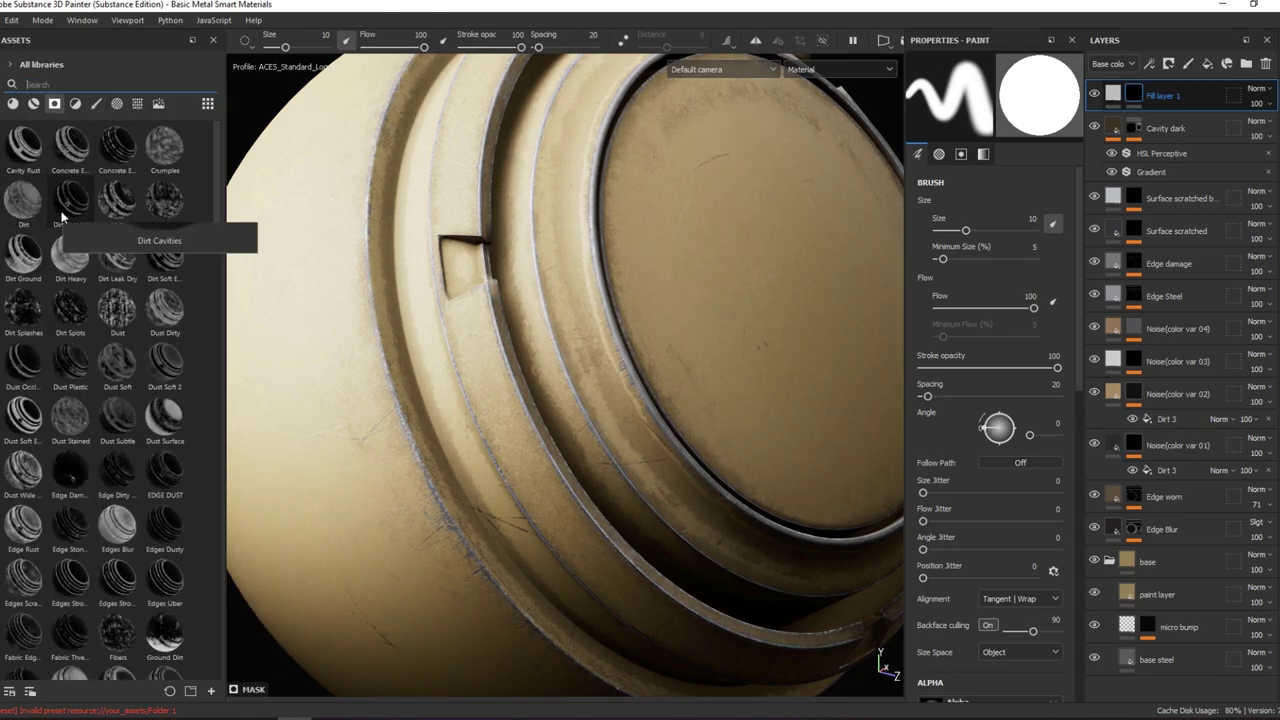
mouse_move(70, 198)
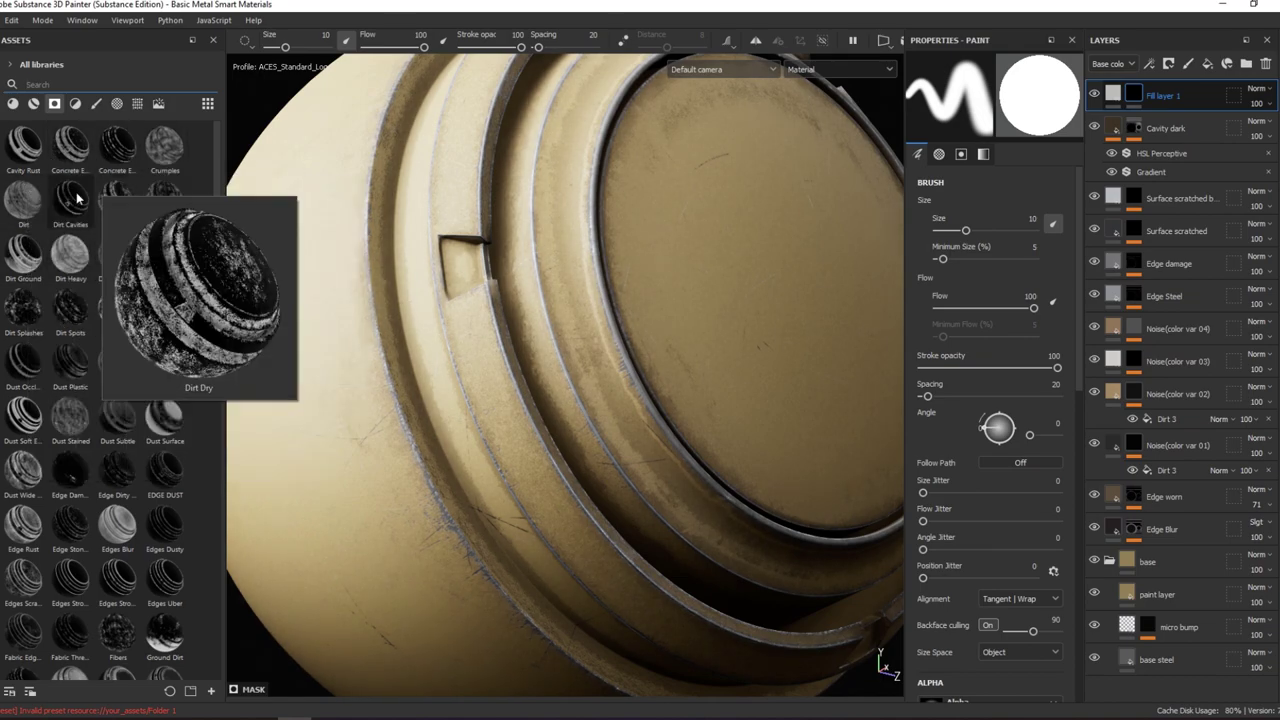
- Apply the Dirt Cavities smart mask to Fill layer 1 with near-black base colour and roughness 1
left_click_drag(76, 197, 1150, 100)
left_click(1134, 95, "alt")
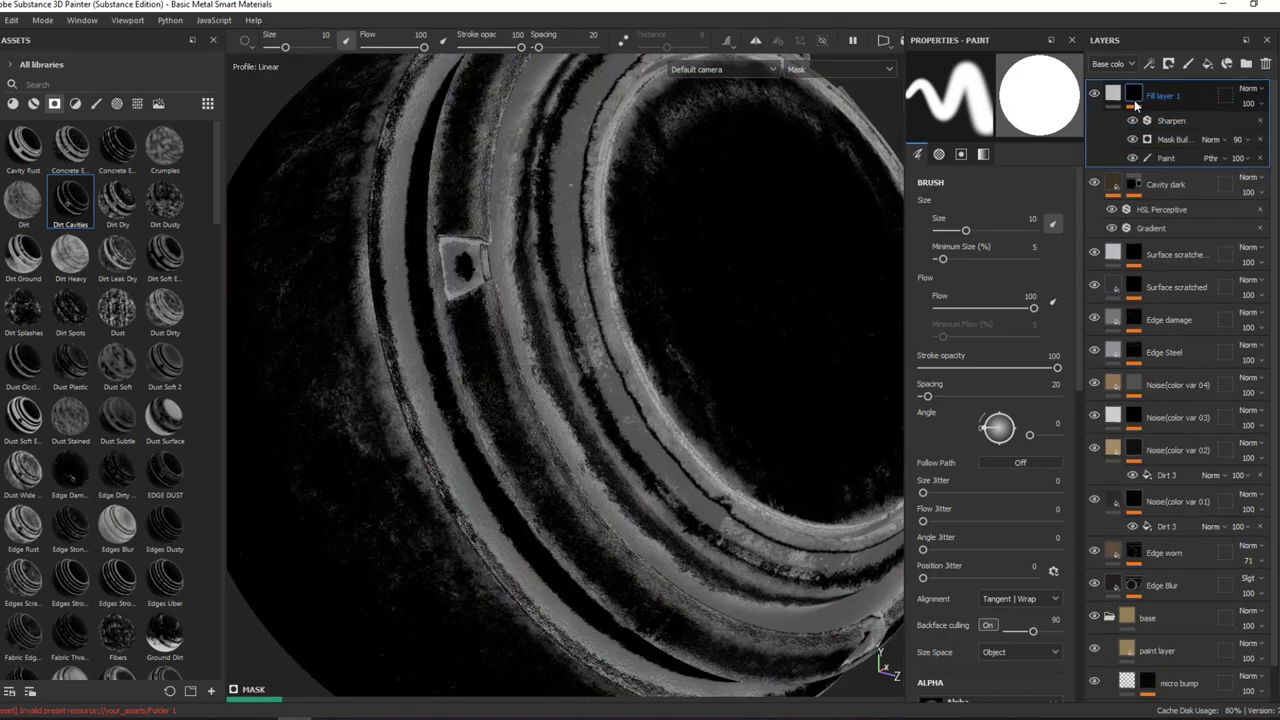
left_click(1116, 96)
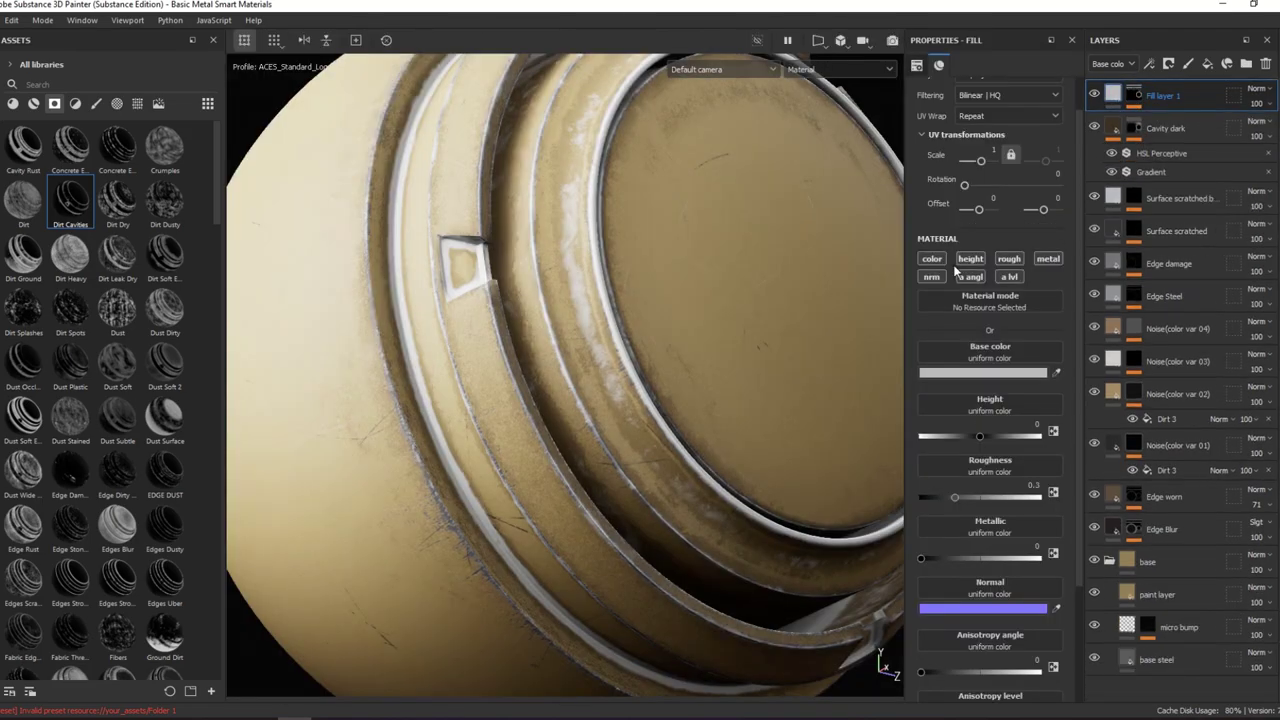
left_click(970, 373)
left_click_drag(1056, 508, 1006, 513)
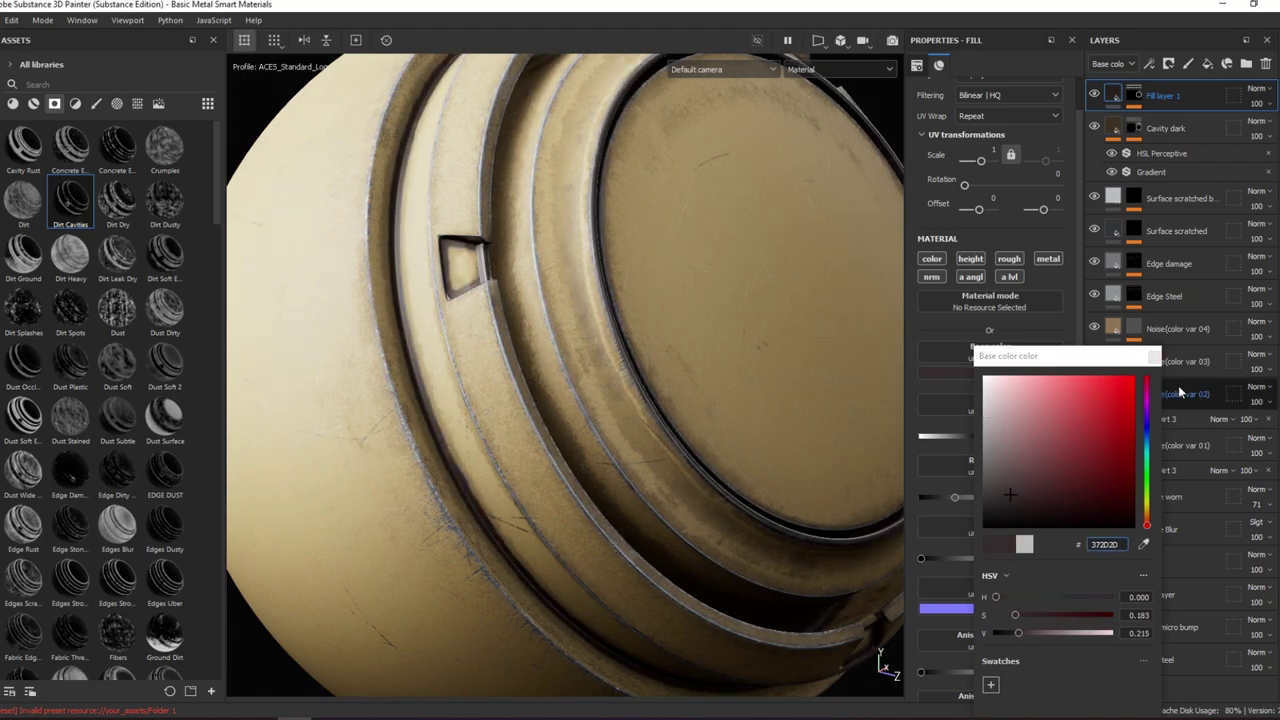
left_click(1154, 356)
left_click(1136, 97)
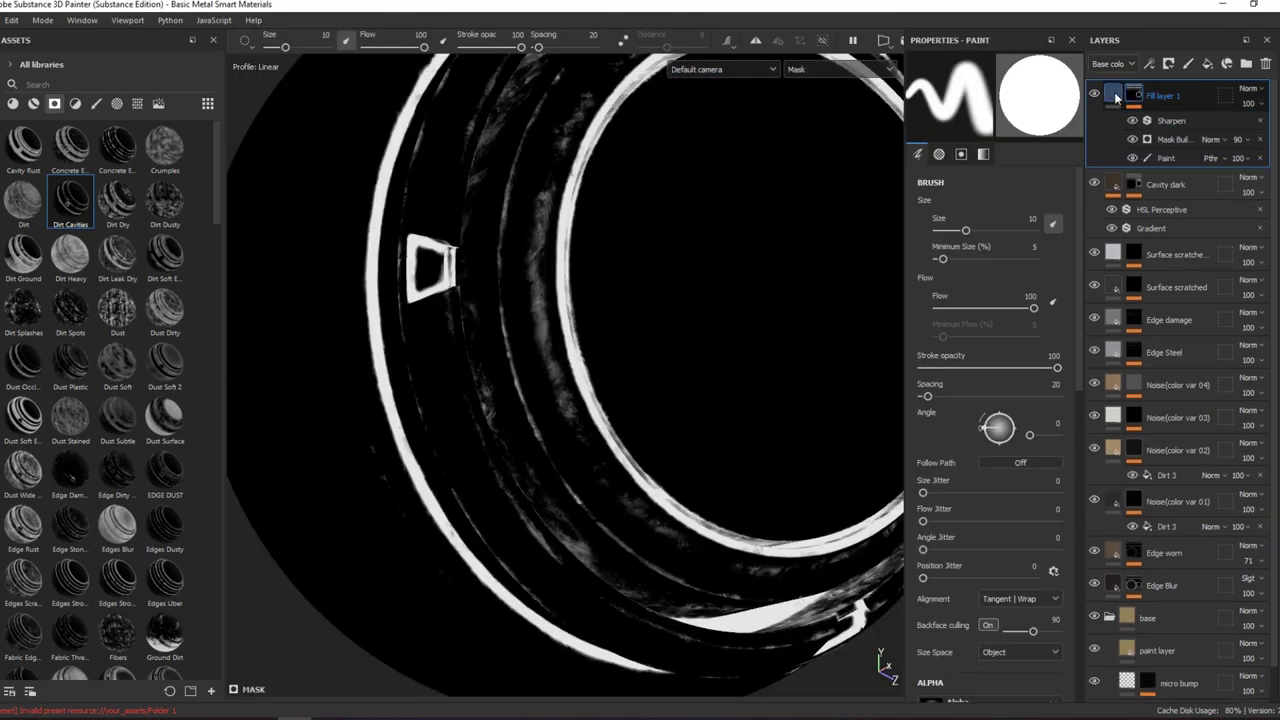
left_click(1116, 95)
left_click_drag(1014, 499, 1052, 502)
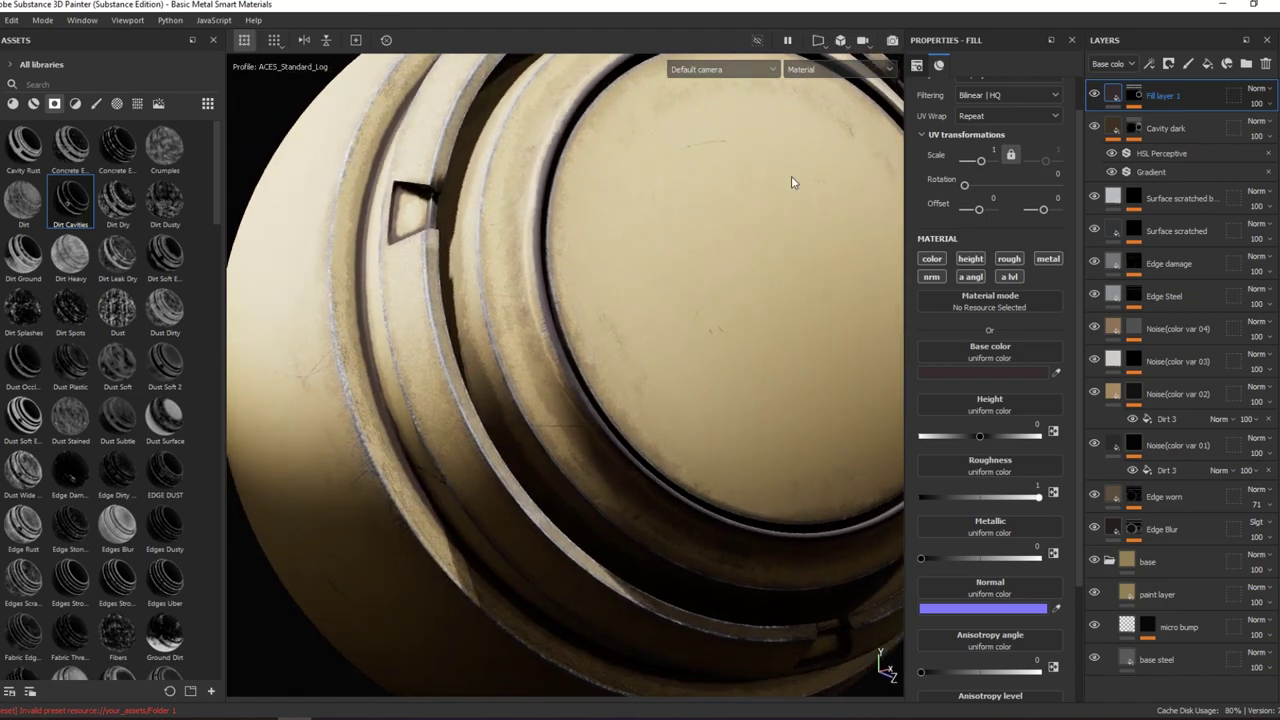
- Lower the mask's Mask Builder opacity to 42
left_click_drag(791, 176, 343, 217, "alt")
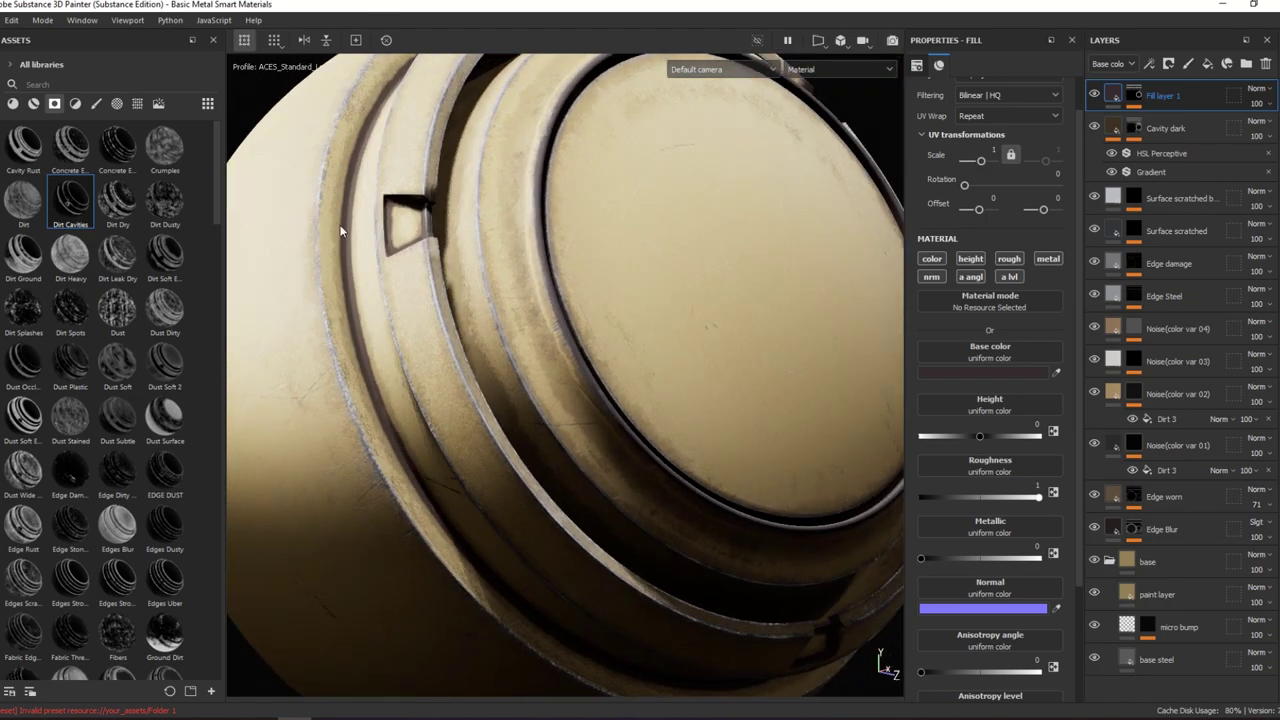
left_click(1131, 97)
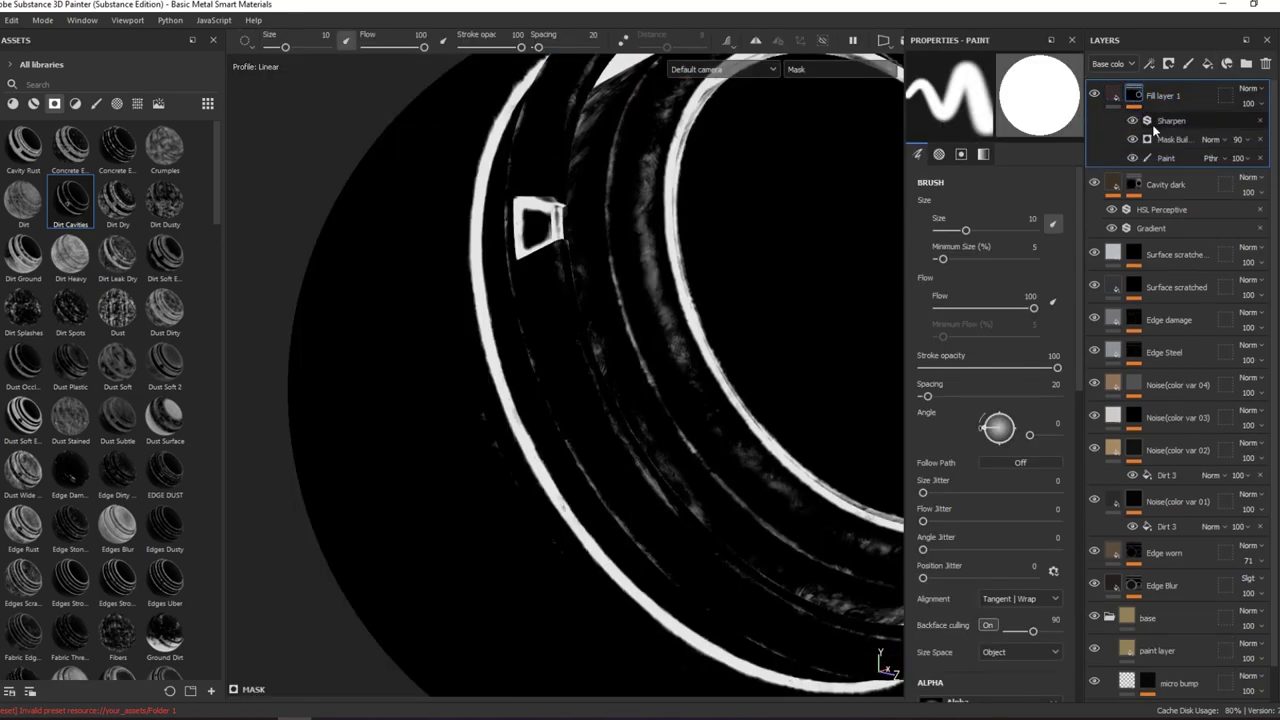
left_click(1140, 120)
left_click(1133, 140)
left_click(1133, 140)
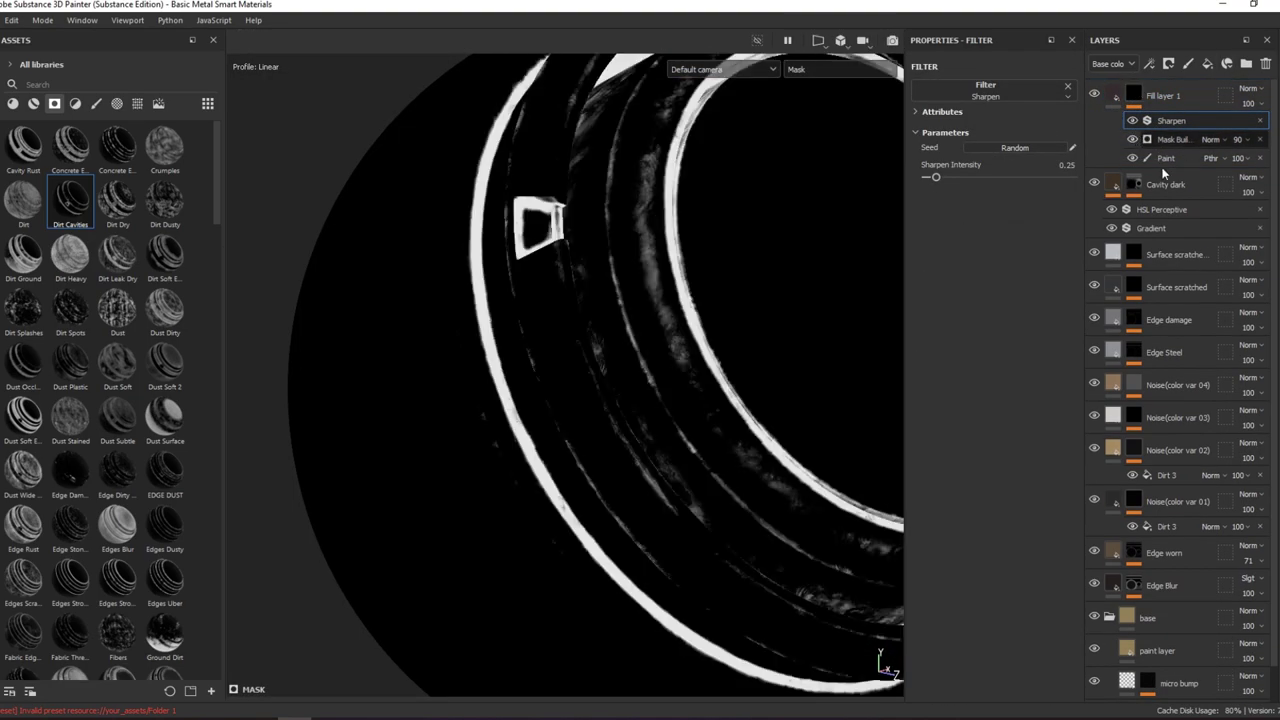
left_click(1238, 140)
left_click_drag(1237, 163, 1262, 166)
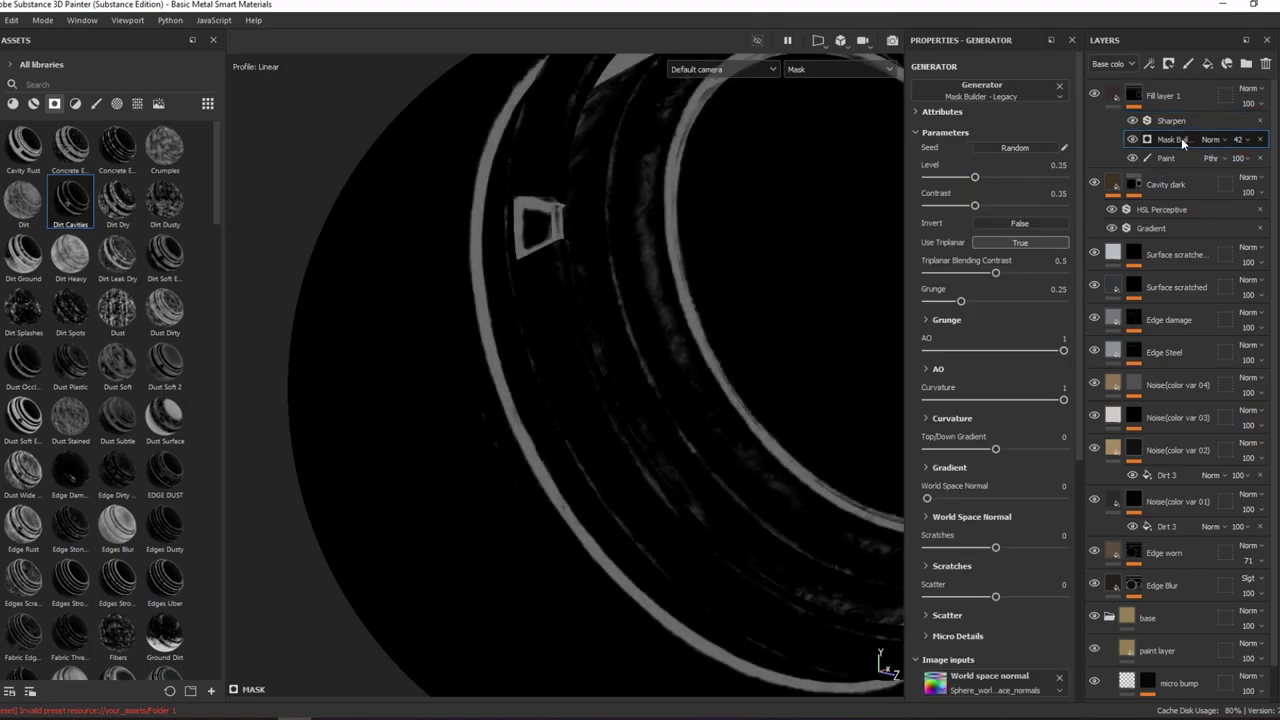
left_click(1165, 158)
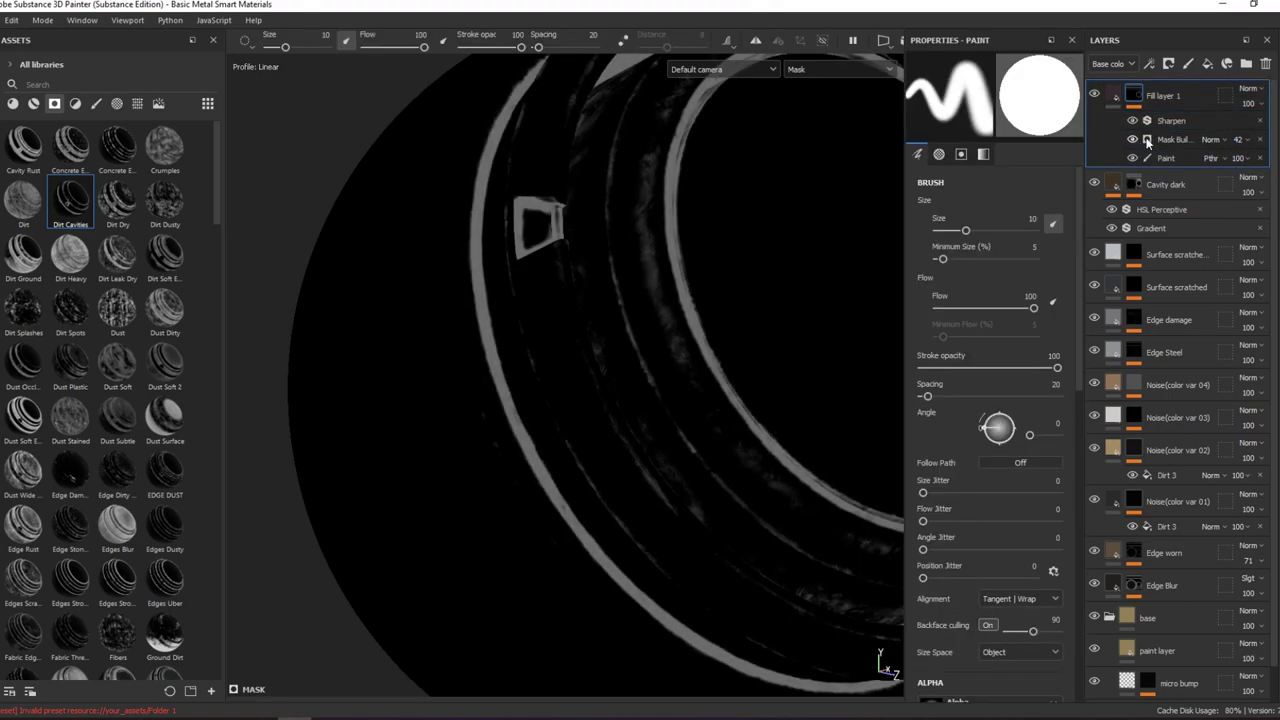
- Add a Grunge Rough Dirty fill in Multiply mode to the cavity-dirt mask and save the project
right_click(1115, 142)
left_click(1155, 346)
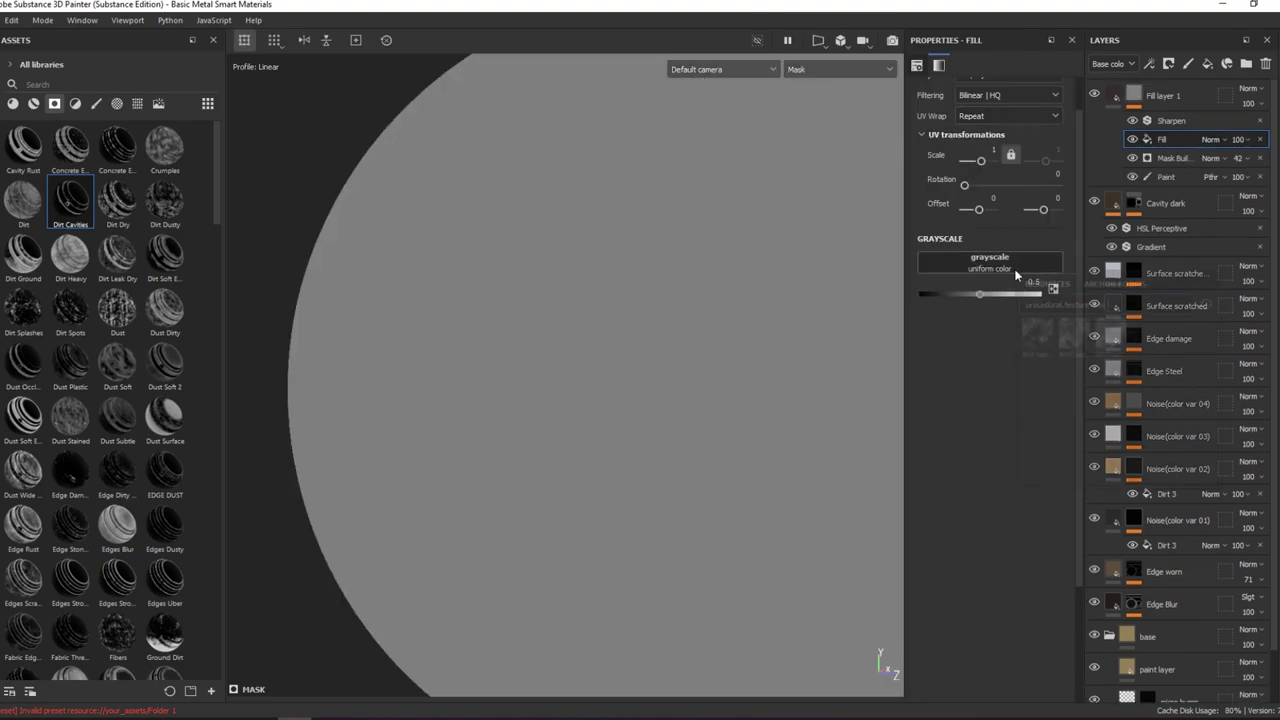
left_click(1014, 266)
key("BackSpace")
key("BackSpace")
key("BackSpace")
key("BackSpace")
key("BackSpace")
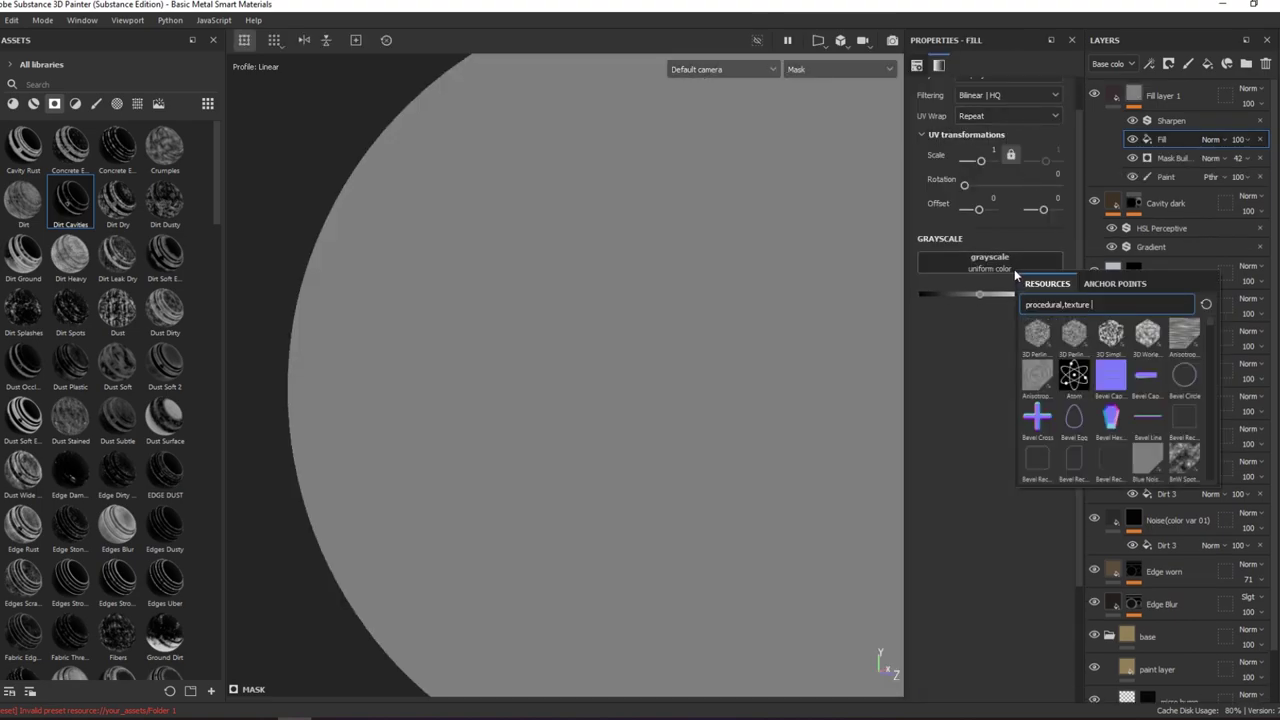
scroll(1130, 422, "down", 3)
scroll(1106, 414, "down", 3)
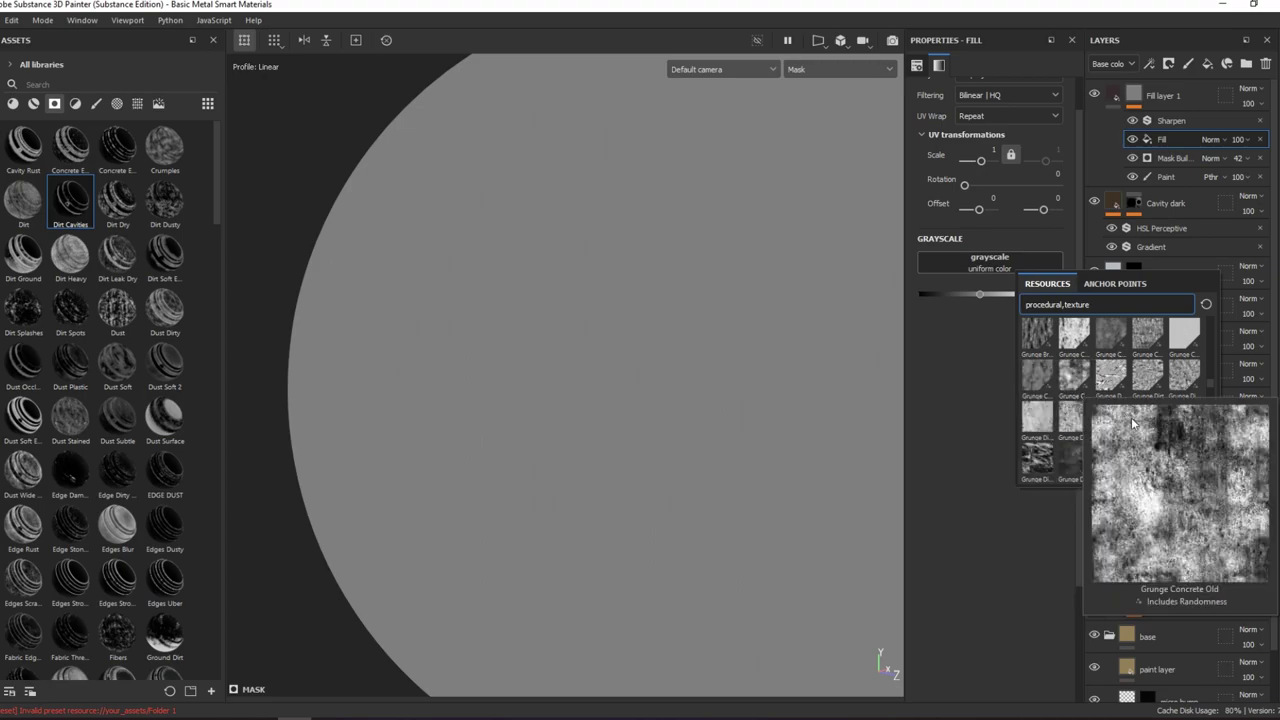
scroll(1113, 425, "down", 2)
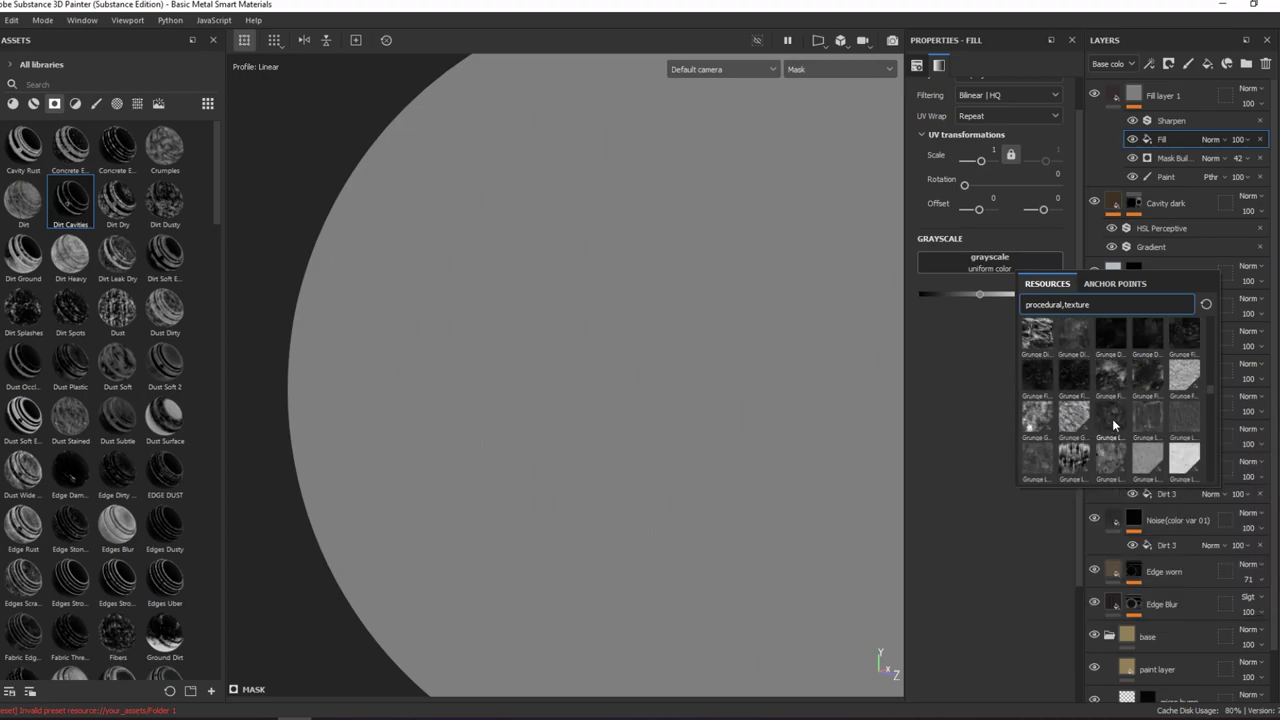
scroll(1120, 459, "down", 3)
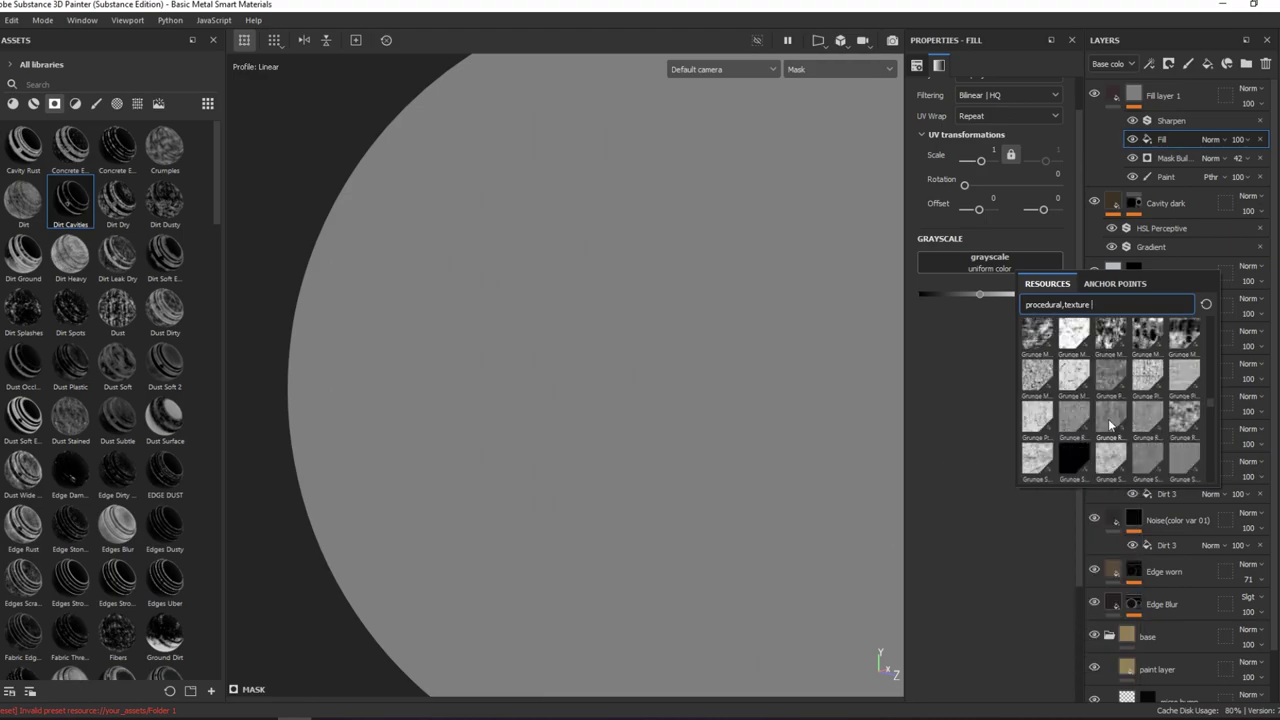
left_click(1108, 428)
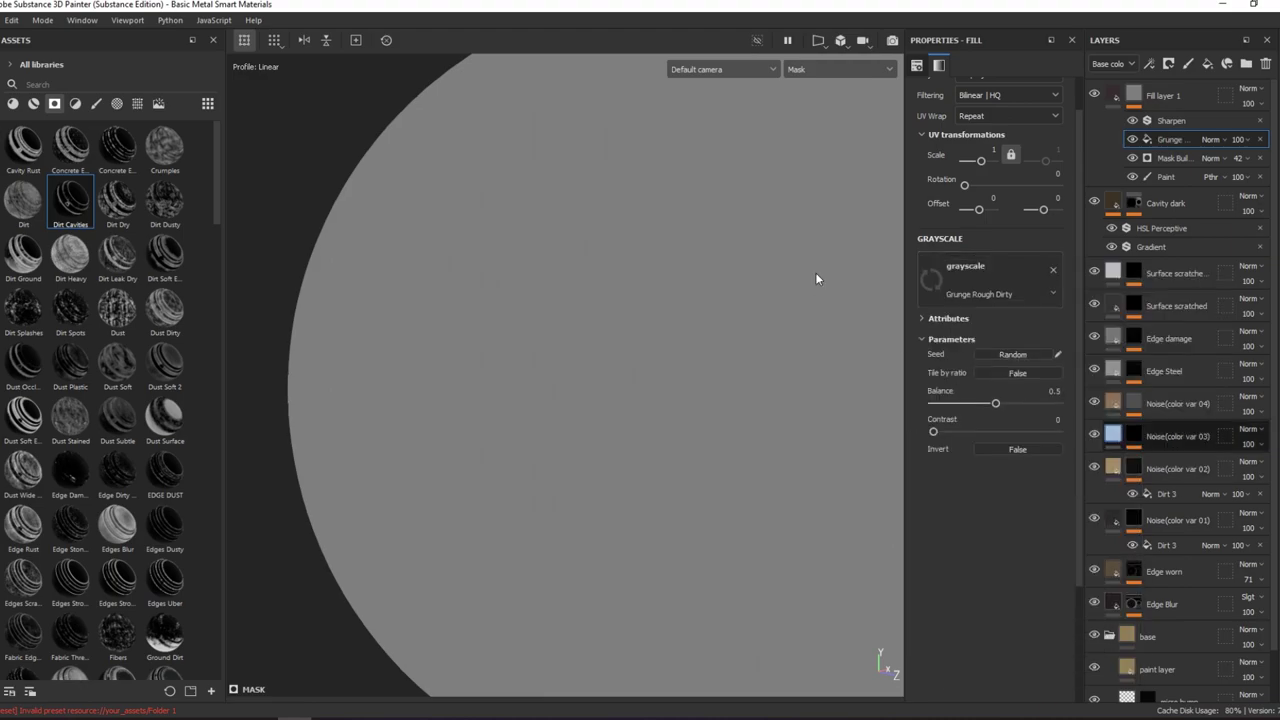
left_click(1216, 141)
left_click(1230, 211)
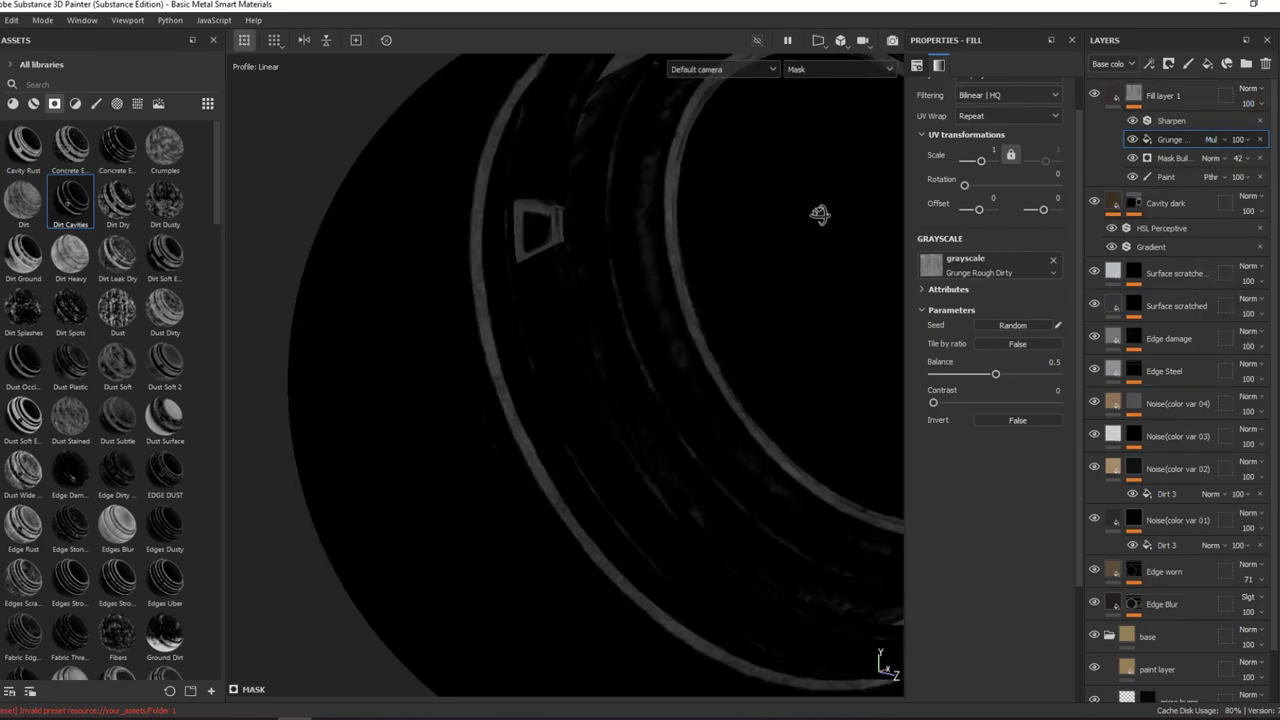
key("m")
left_click_drag(649, 180, 475, 252, "alt")
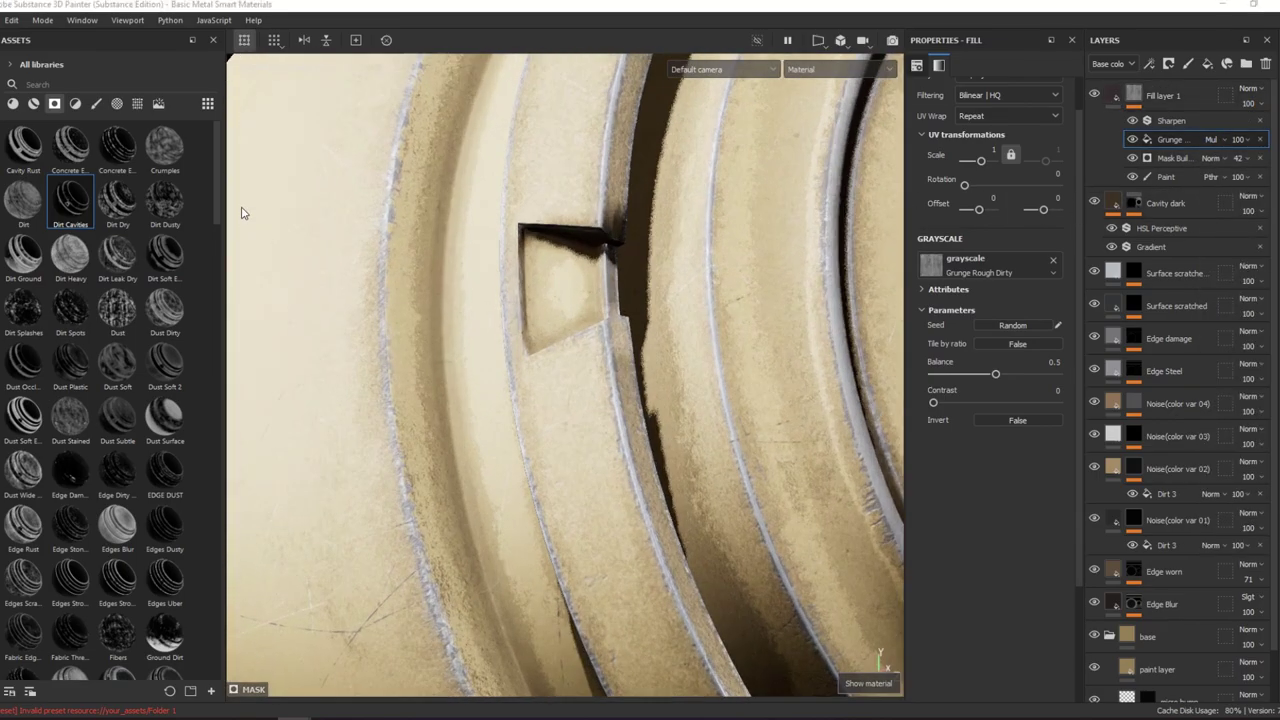
key("ctrl+s")
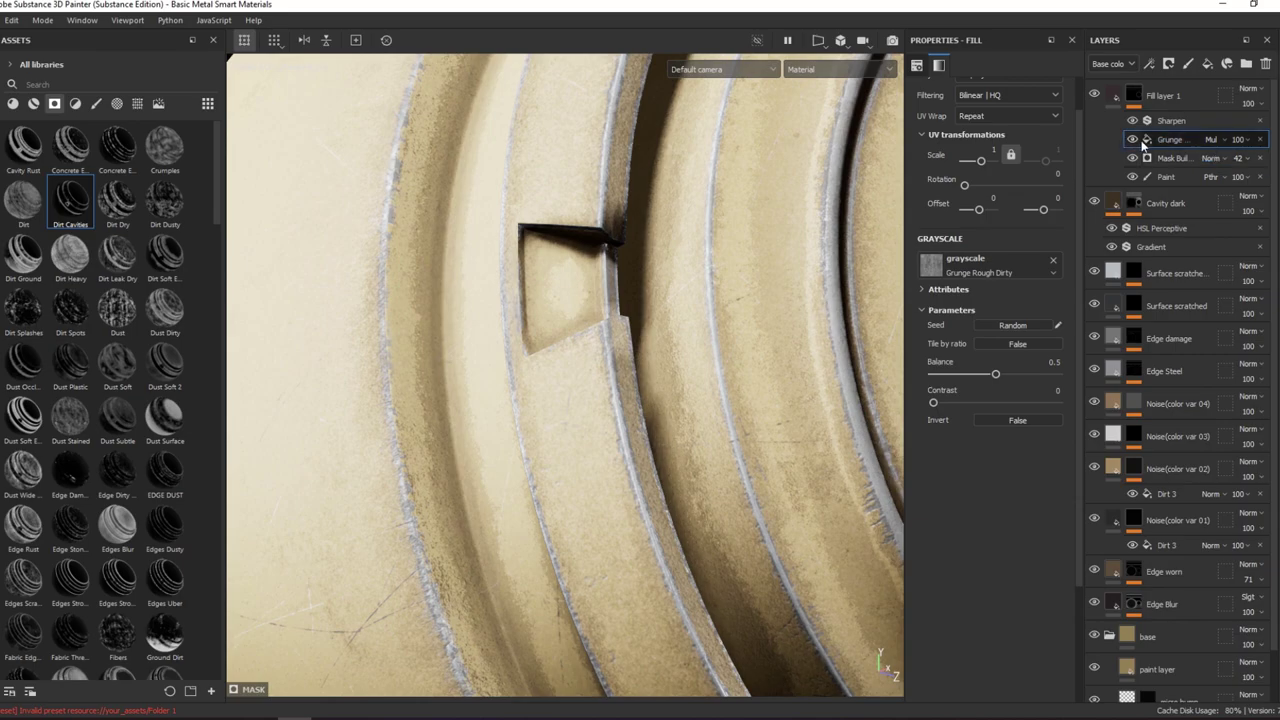
- Raise the grunge contrast, set its balance to about 0.41, and rename the layer AO
left_click(1131, 141)
left_click(1131, 141)
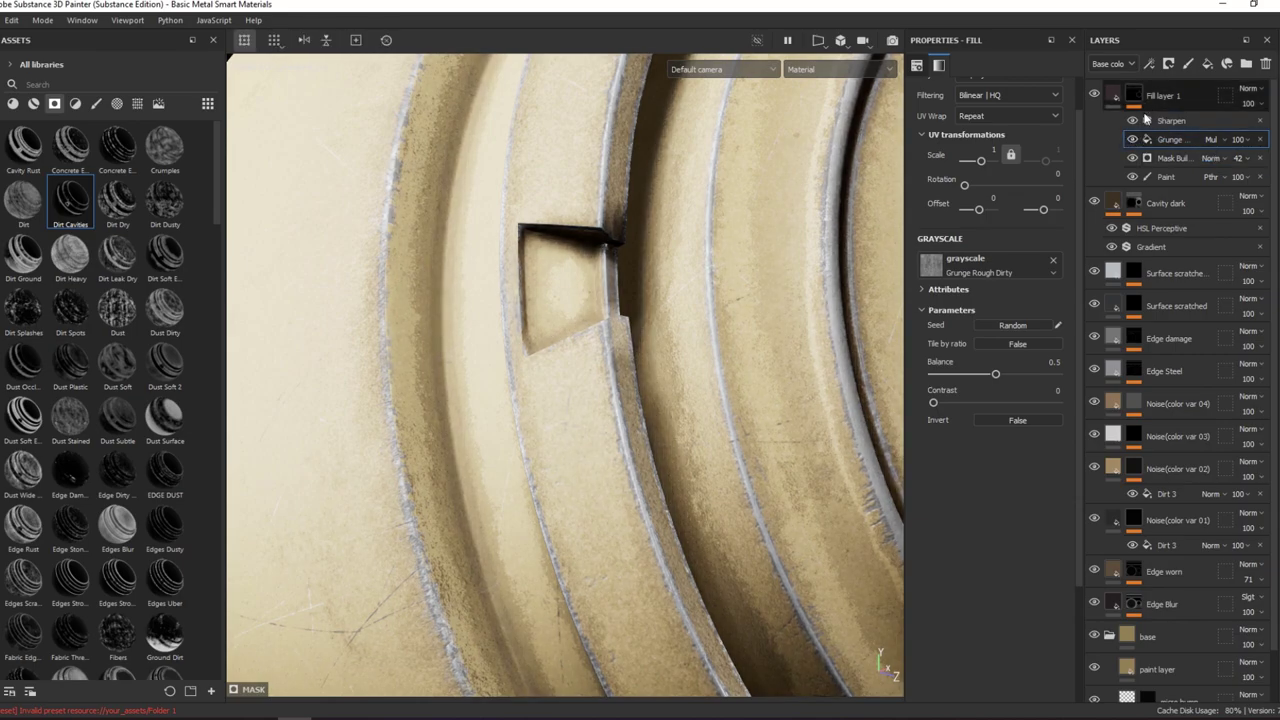
left_click(997, 402)
mouse_move(997, 402)
left_mouse_down()
mouse_move(1032, 403)
mouse_move(1046, 374)
left_mouse_up()
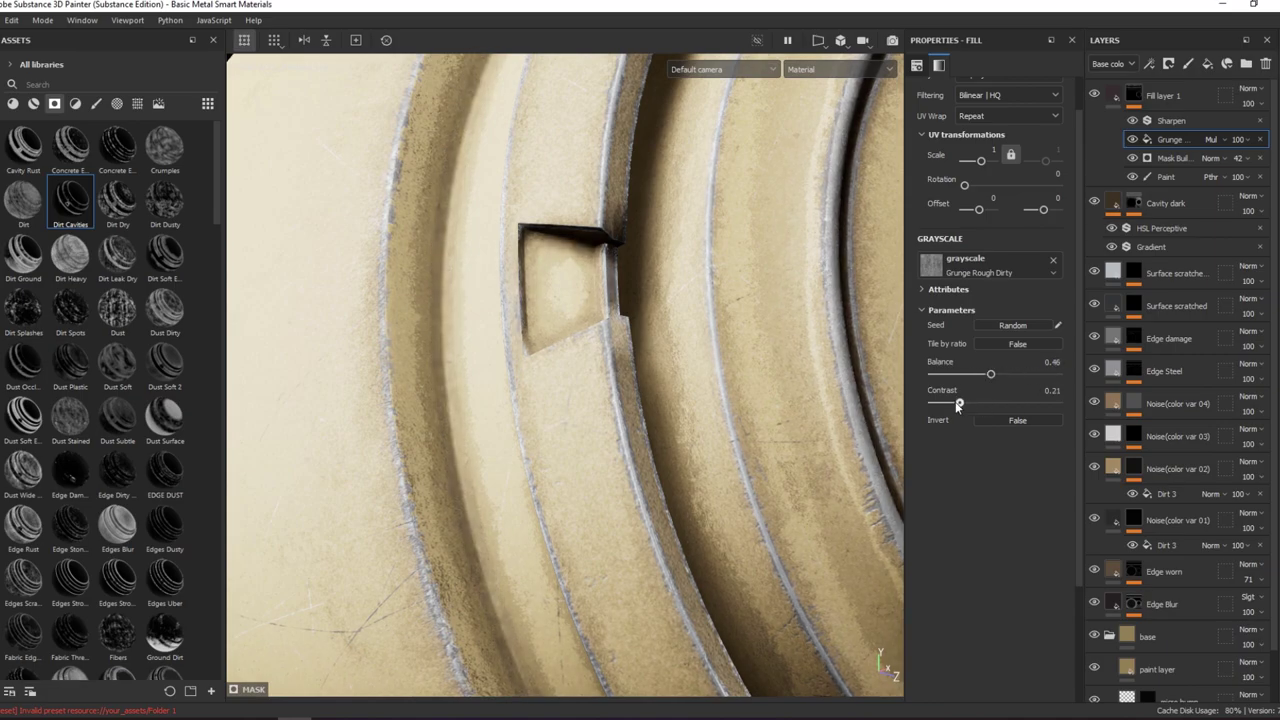
left_click_drag(979, 374, 984, 374)
key("f")
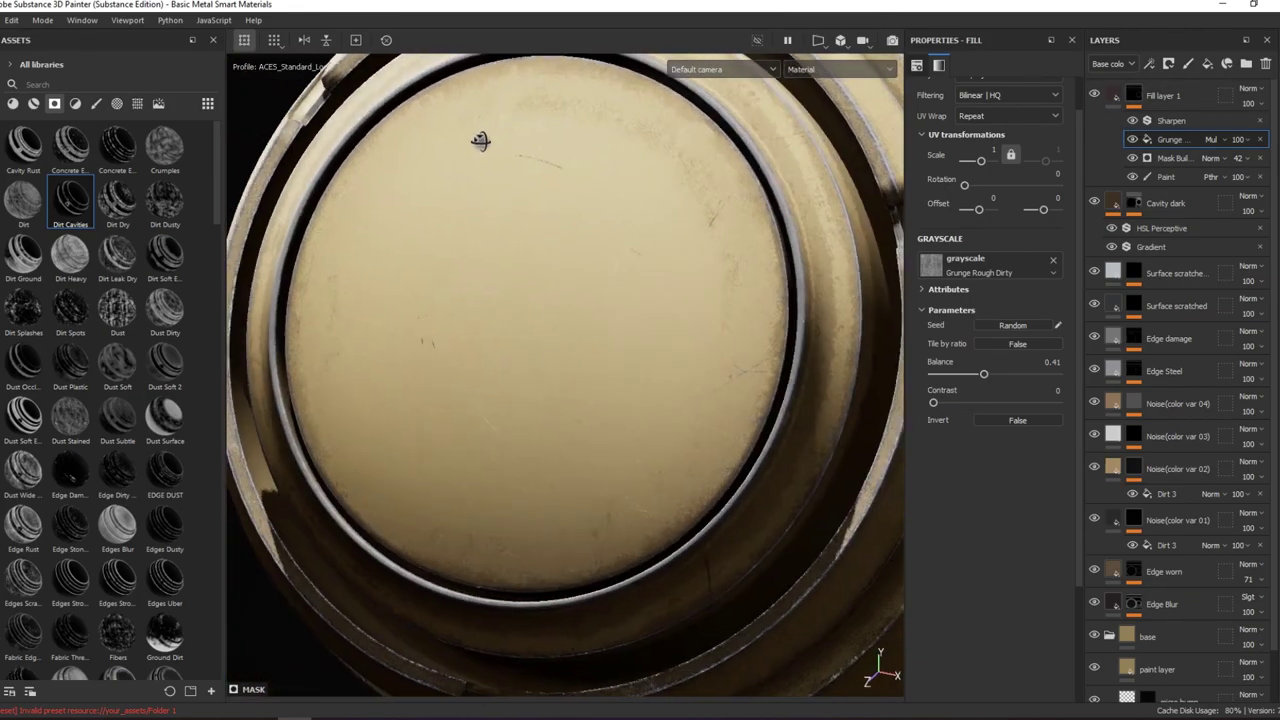
mouse_move(560, 300)
left_mouse_down("alt")
mouse_move(580, 112)
mouse_move(766, 200)
mouse_move(837, 206)
mouse_move(743, 237)
mouse_move(843, 190)
mouse_move(717, 220)
mouse_move(577, 209)
mouse_move(760, 180)
left_mouse_up("alt")
double_click(1163, 95)
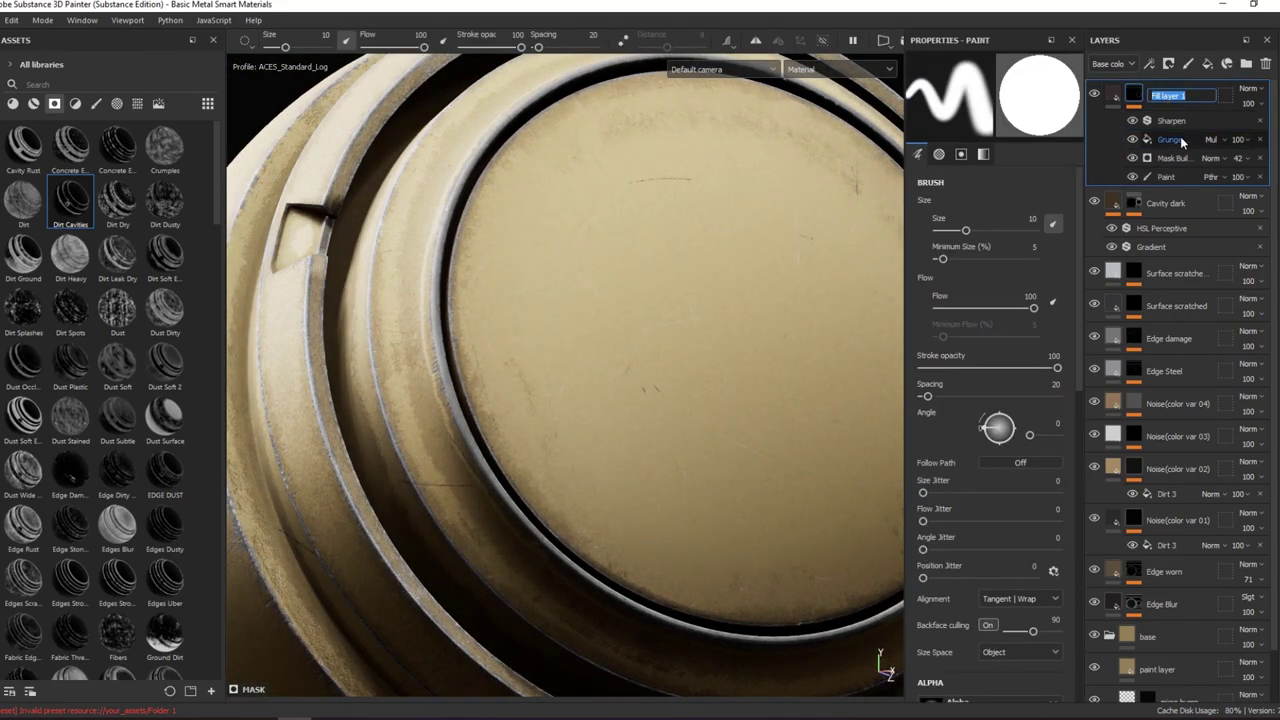
key("BackSpace")
type("AO")
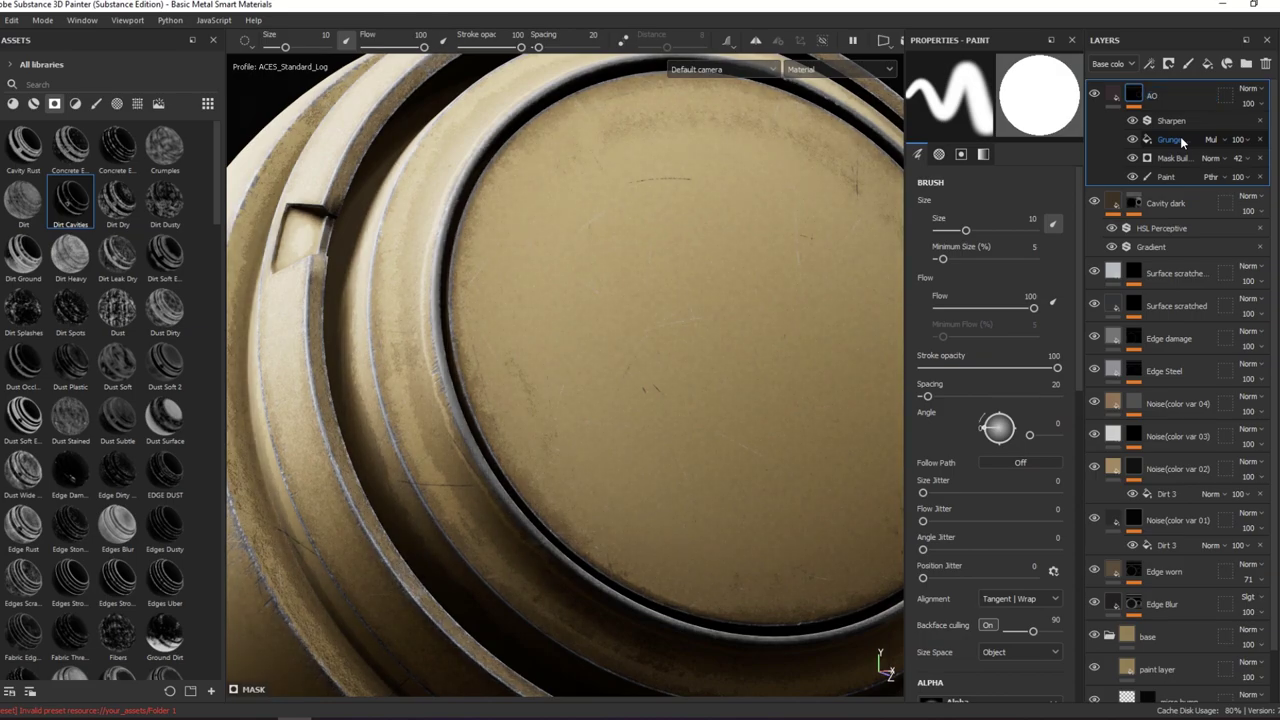
- Add a new fill layer above AO named Spots with a black mask
left_click(1092, 99)
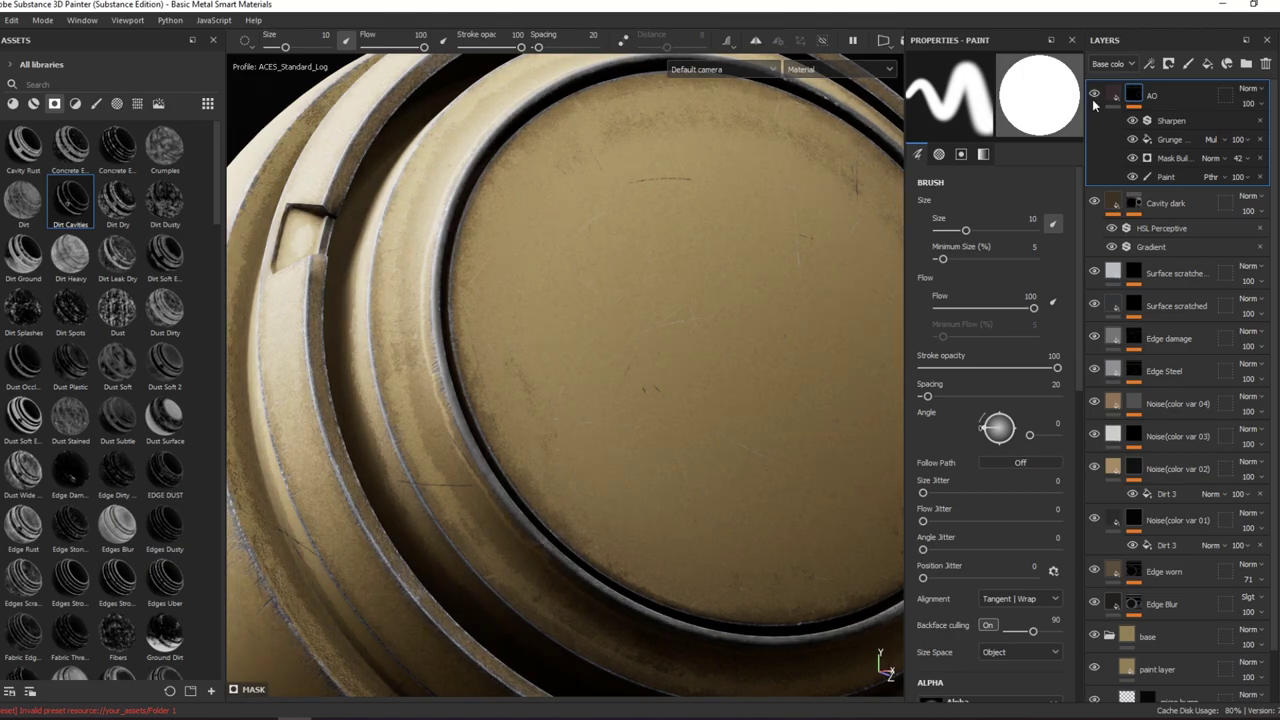
left_click(1208, 63)
double_click(1163, 97)
type("s")
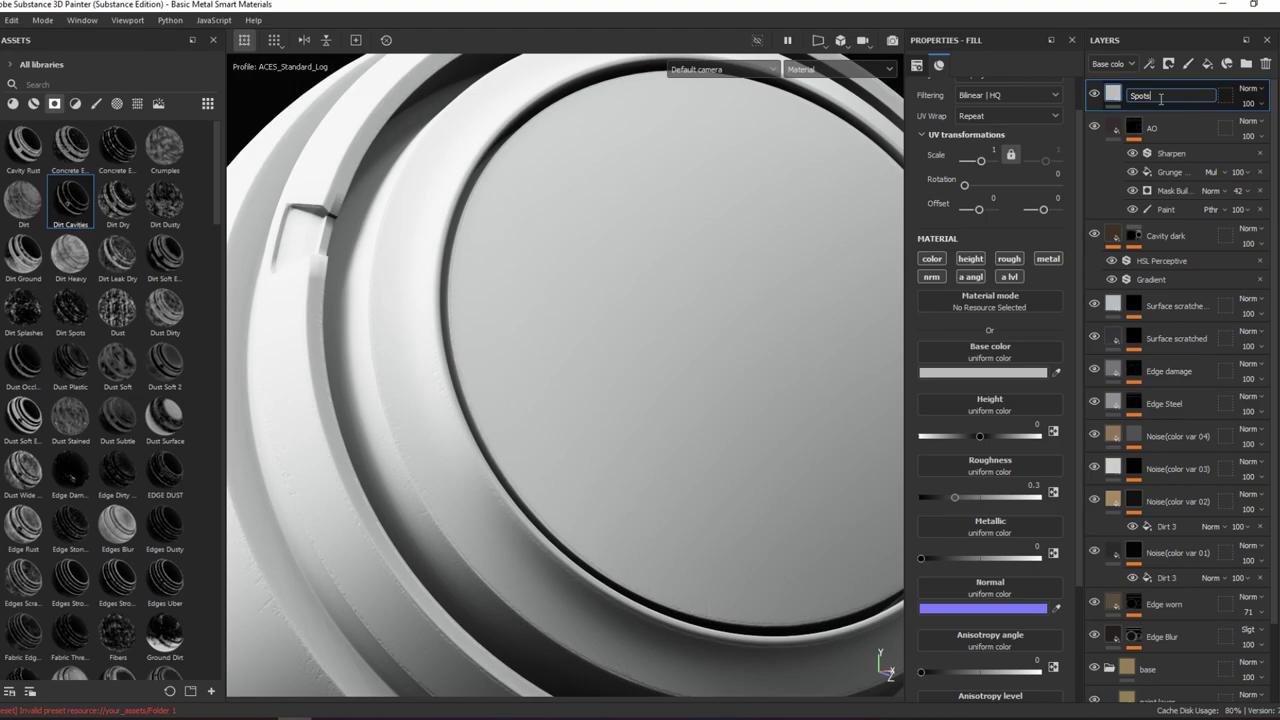
right_click(1158, 101)
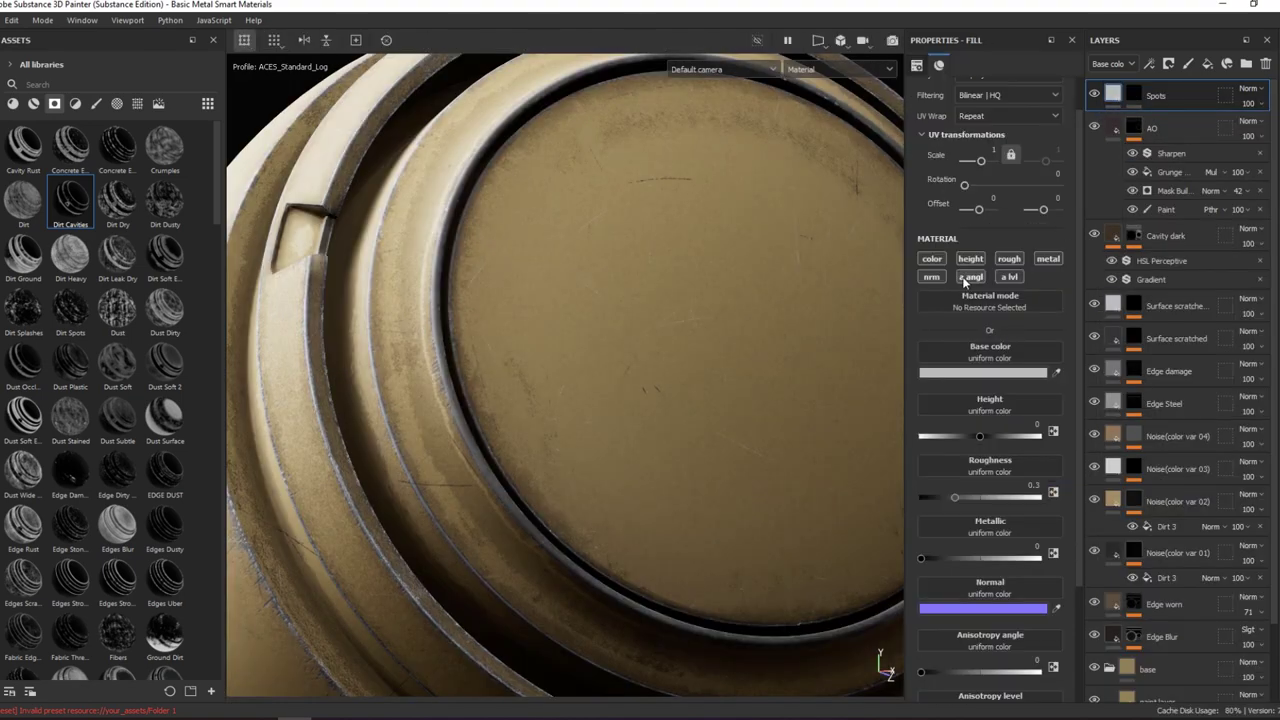
- Give Spots a light grey CEC7C7 colour with height 0.005 and roughness 0.3 enabled
left_click(980, 372)
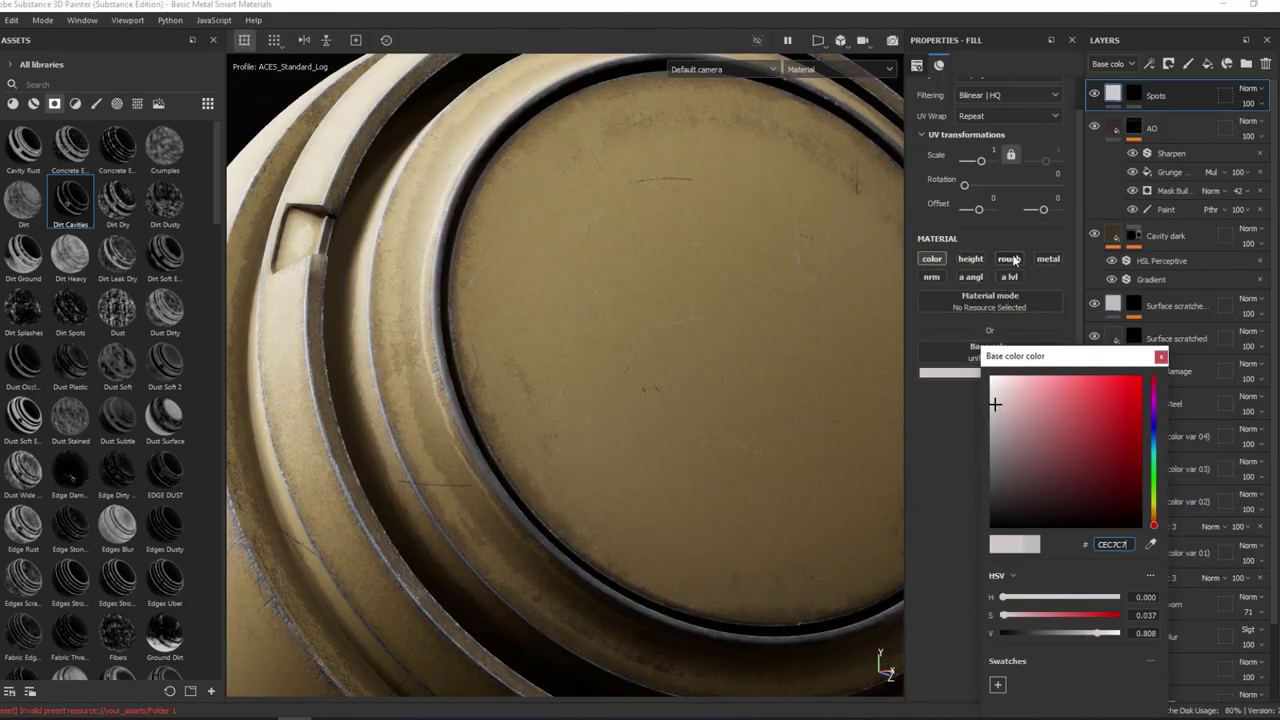
left_click(970, 258)
left_click(1160, 358)
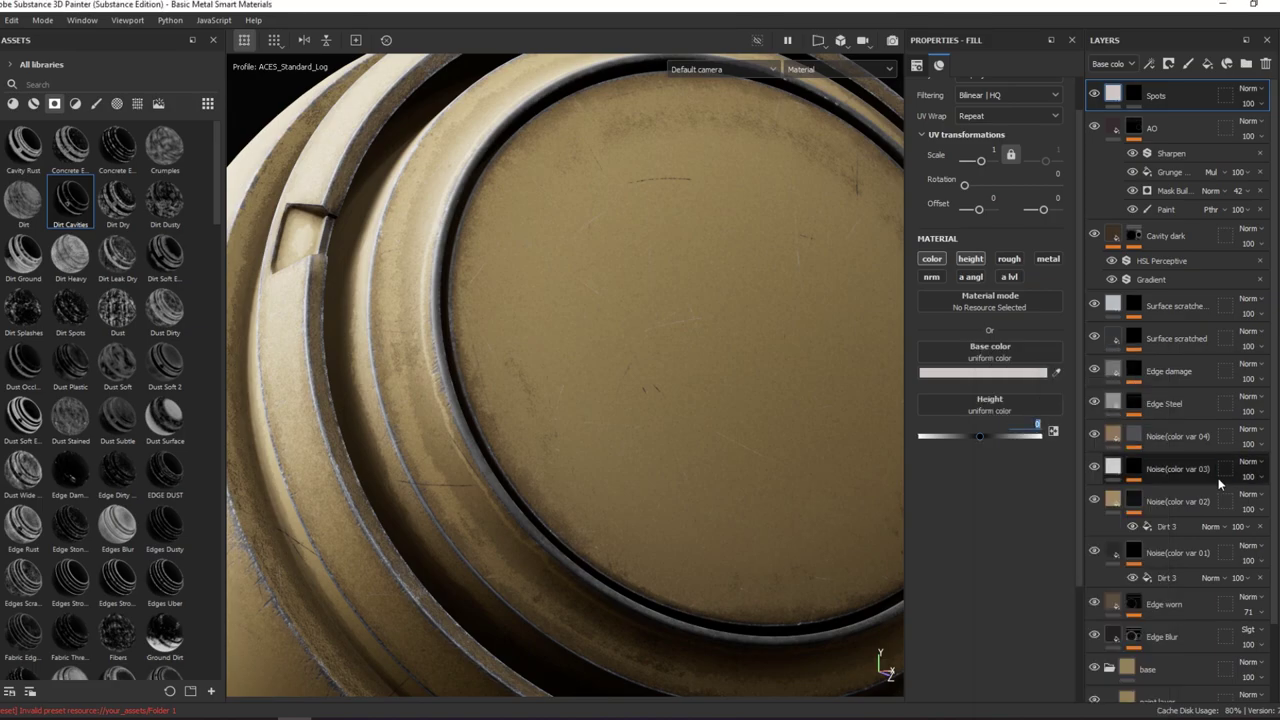
left_click(1009, 258)
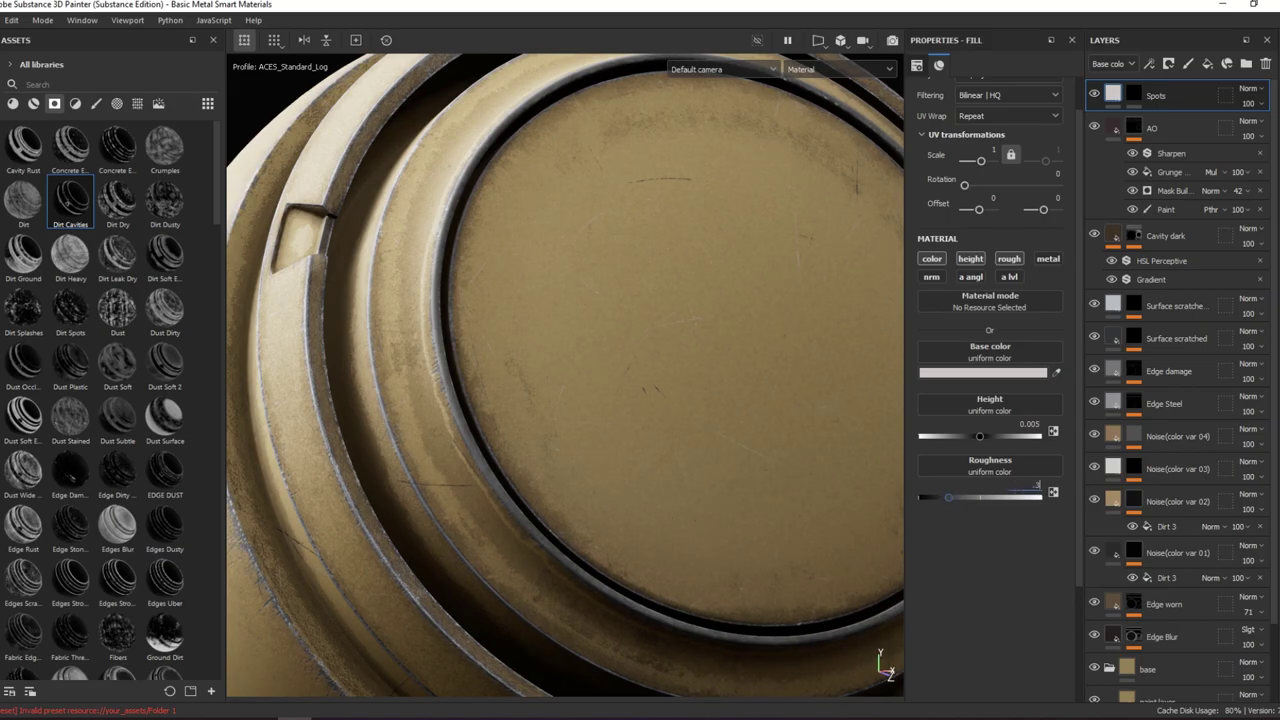
left_click_drag(689, 134, 700, 150, "alt")
left_click(1133, 93)
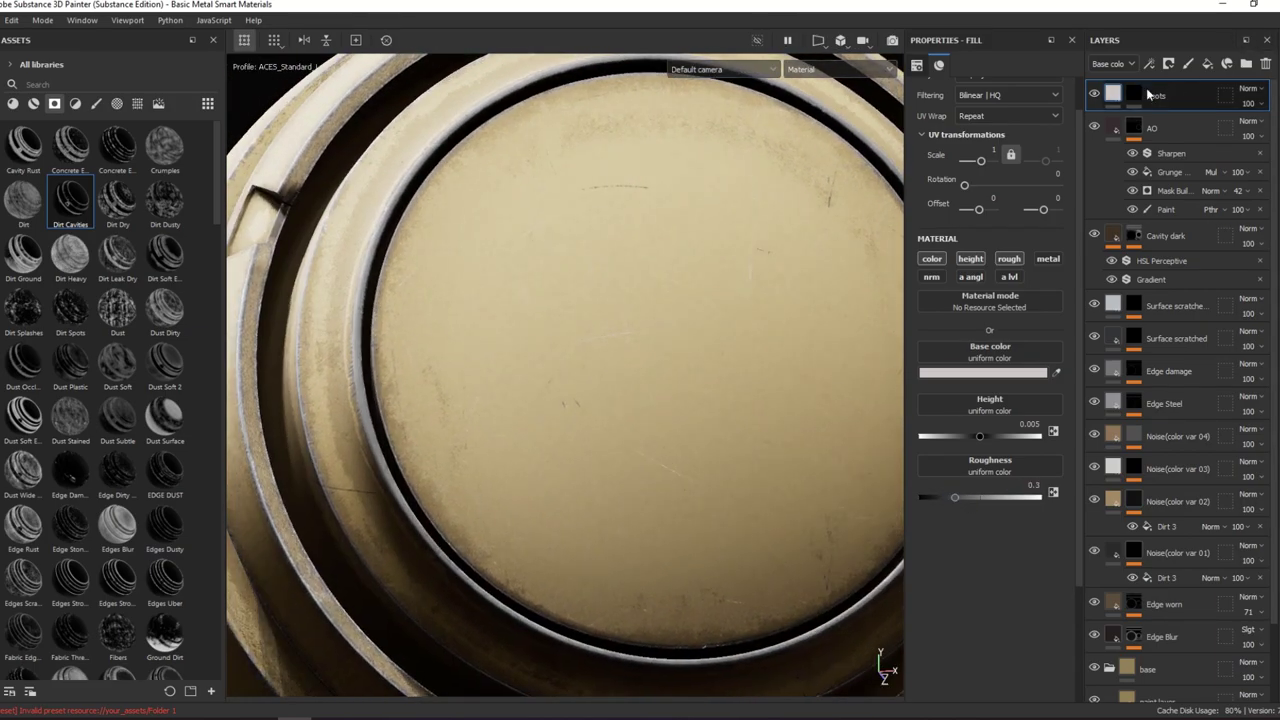
right_click(1133, 93)
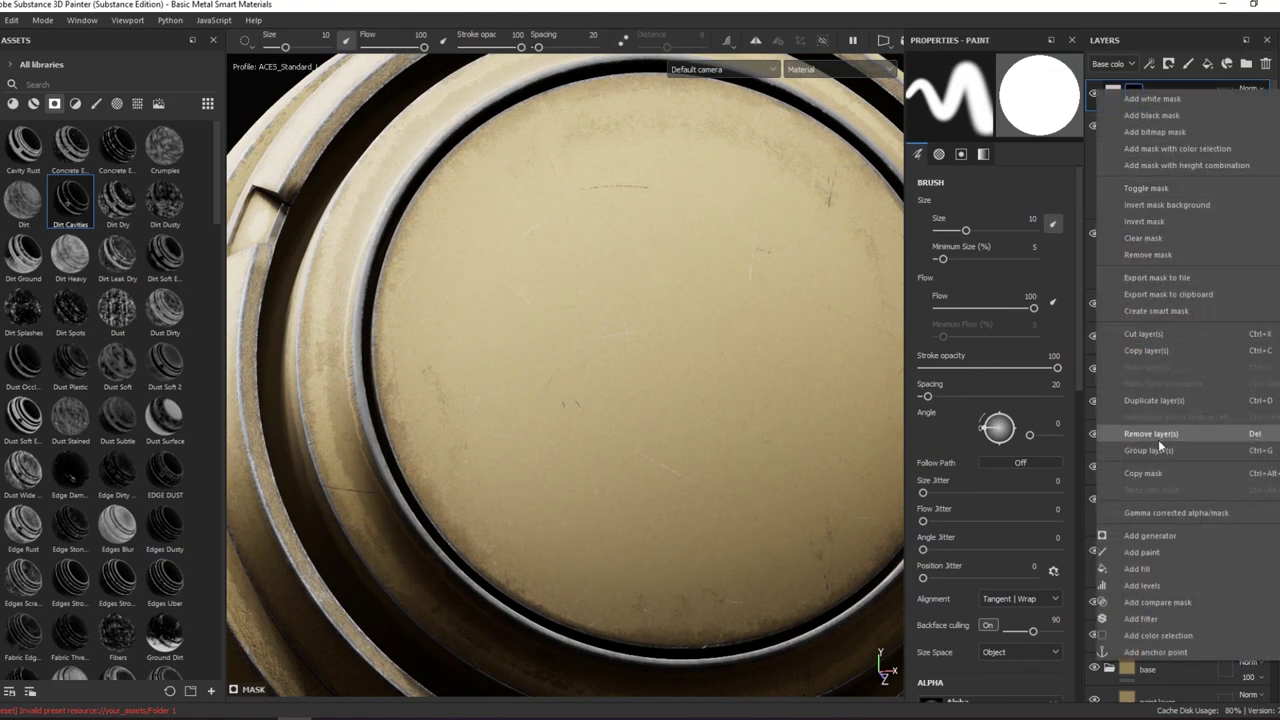
- Add a Grunge Scratches Rough fill to the Spots mask and view the mask on its own
left_click(1156, 567)
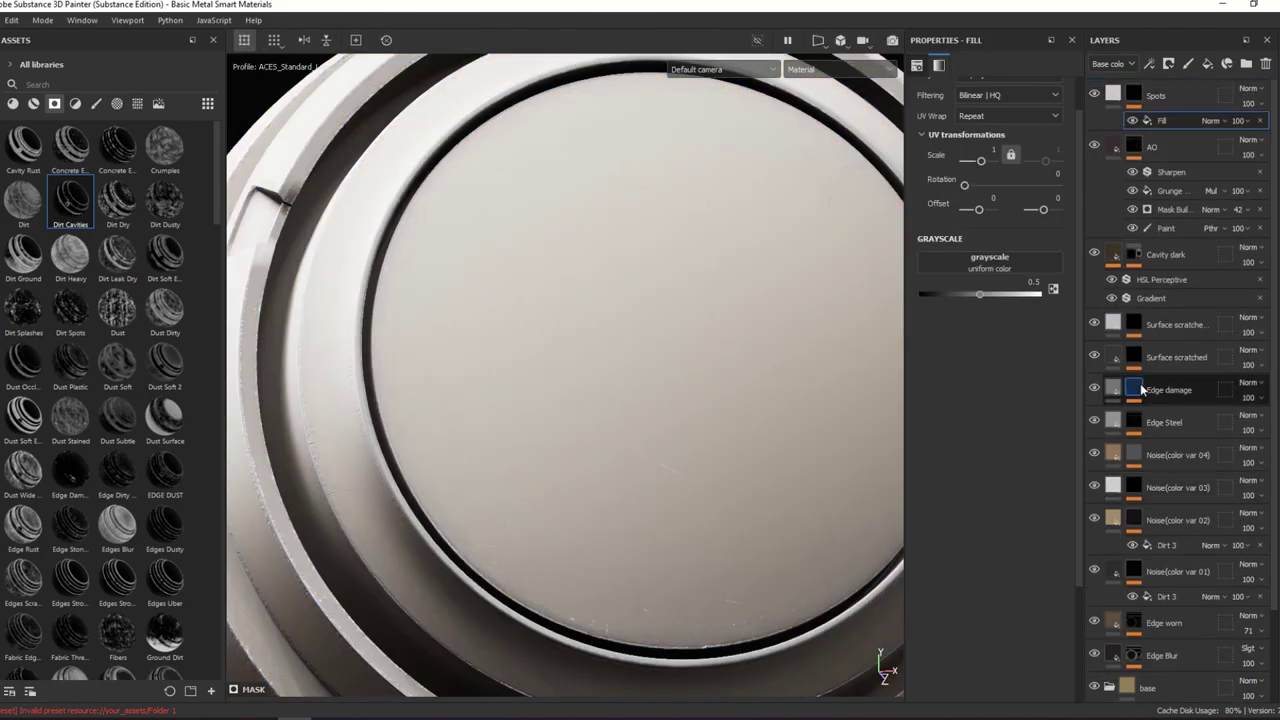
left_click(989, 262)
type("ral,texture scra")
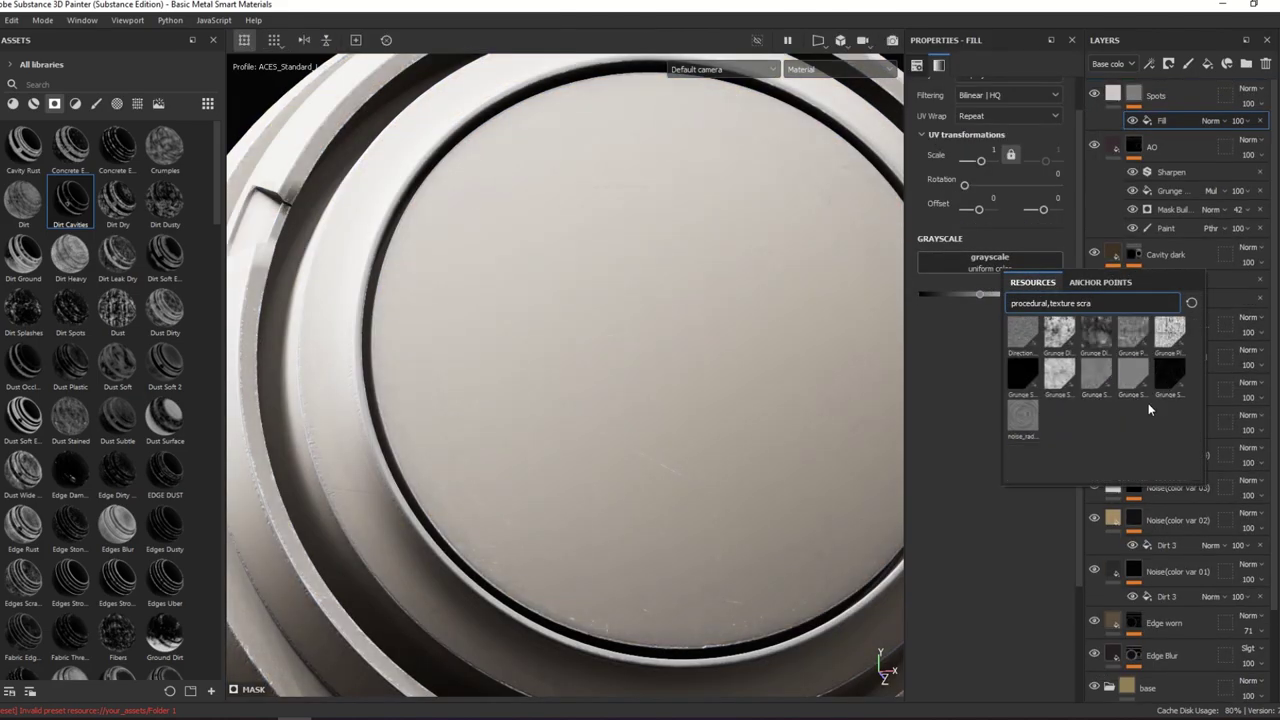
left_click(1169, 376)
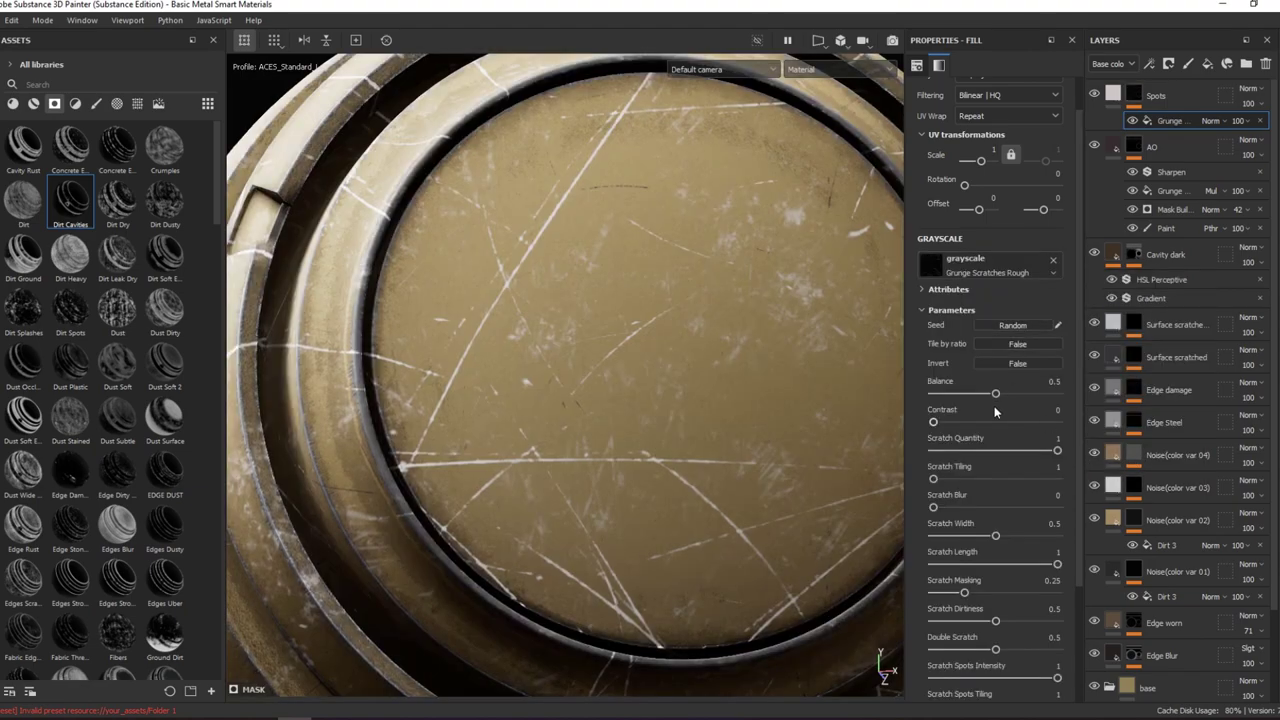
scroll(1010, 477, "down", 1)
scroll(1030, 495, "down", 1)
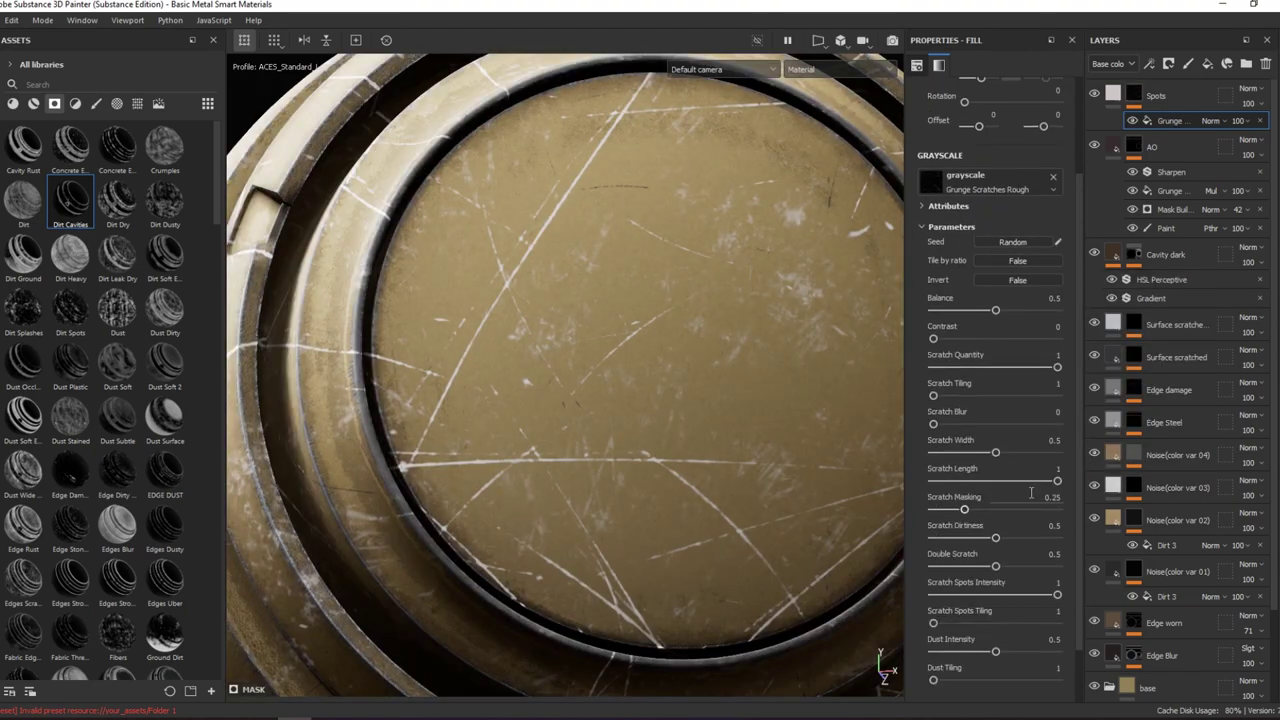
key("c")
key("m")
- Turn off scratches, double scratch and scratch spots, leaving dust intensity 0.36 and dust tiling 4
scroll(995, 495, "down", 1)
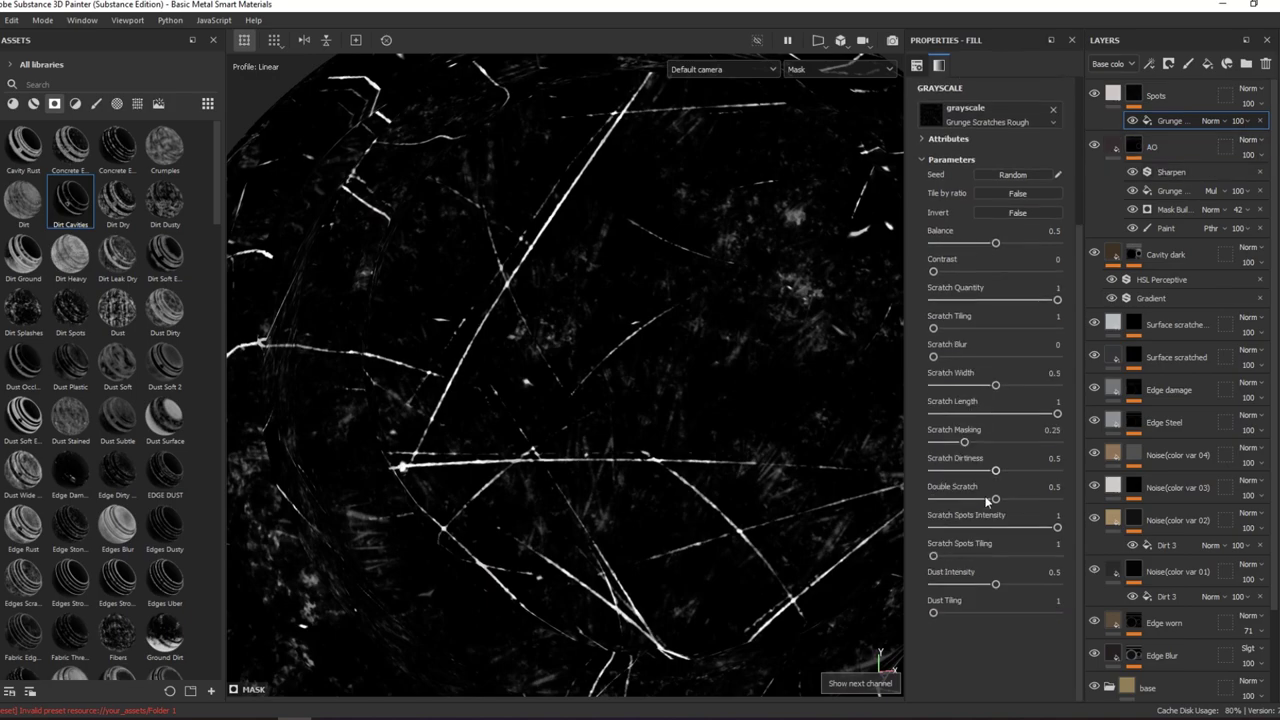
left_click_drag(975, 299, 930, 299)
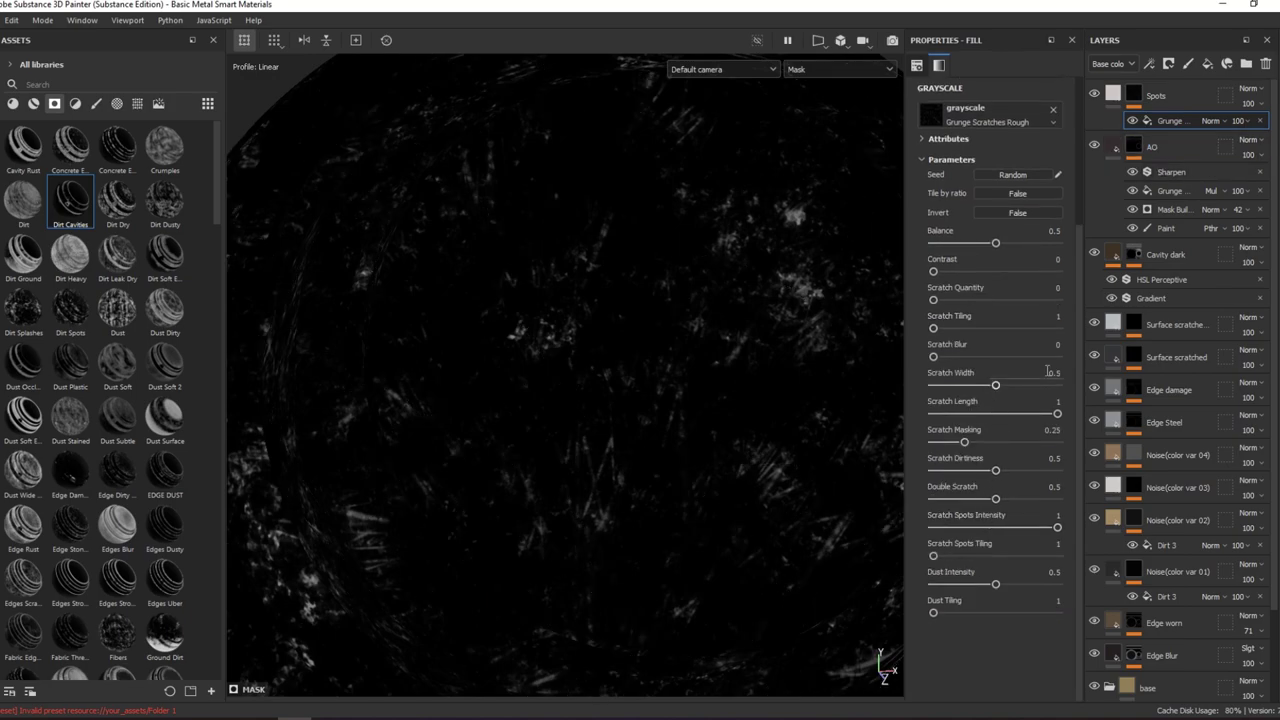
left_click(951, 527)
mouse_move(995, 584)
left_mouse_down()
mouse_move(1014, 586)
mouse_move(985, 584)
left_mouse_up()
left_click(1019, 300)
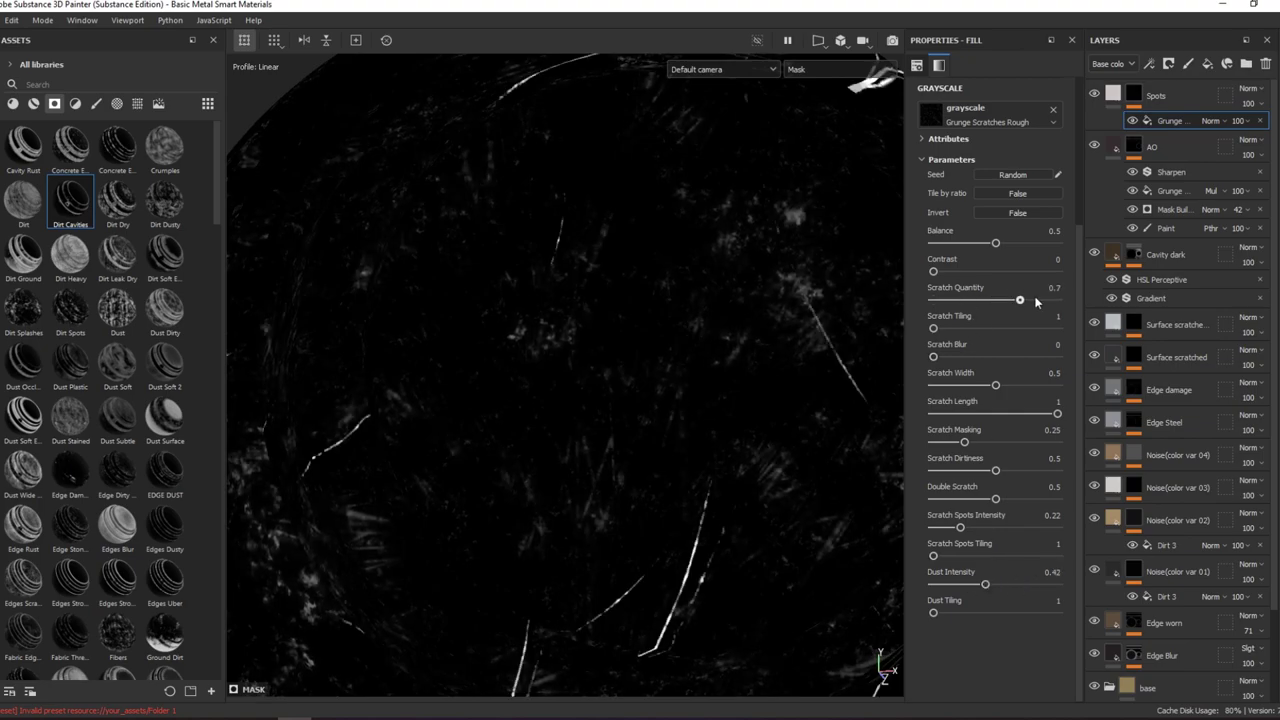
mouse_move(1037, 302)
left_mouse_down()
mouse_move(930, 300)
mouse_move(1060, 328)
left_mouse_up()
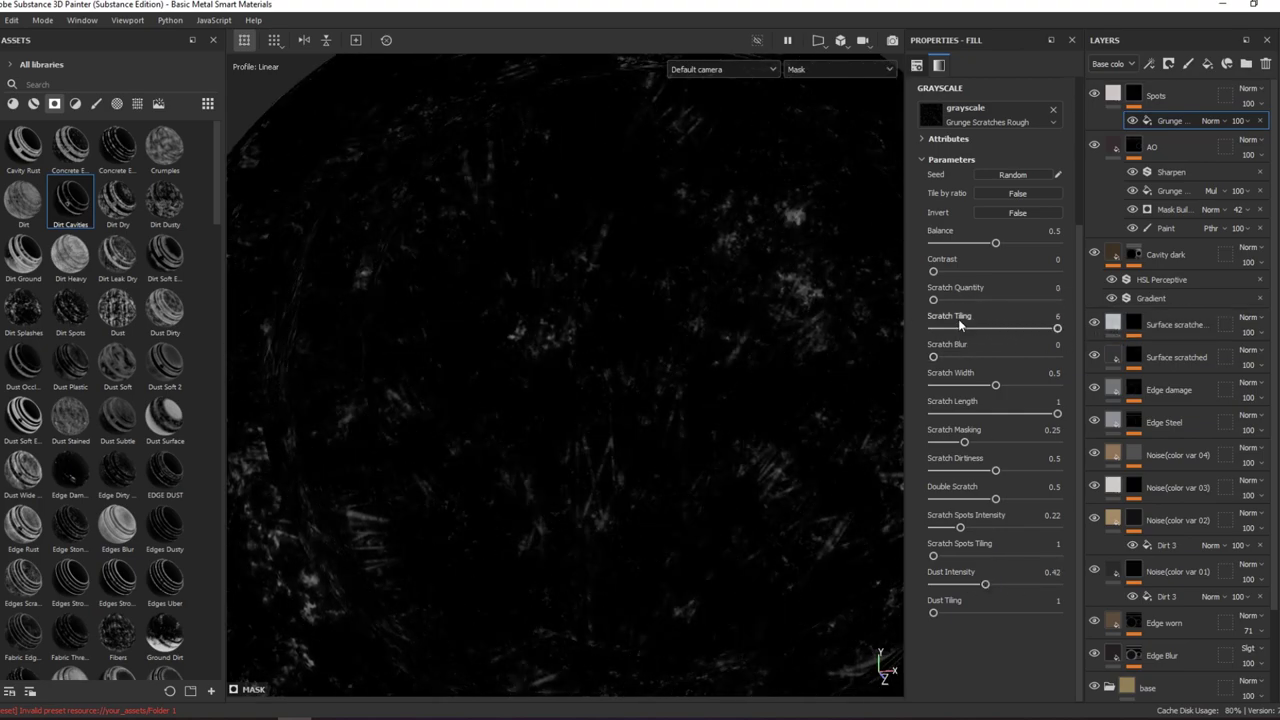
left_click(958, 327)
left_click(965, 527)
mouse_move(983, 584)
left_mouse_down()
mouse_move(995, 613)
mouse_move(923, 612)
mouse_move(951, 617)
mouse_move(908, 586)
mouse_move(978, 589)
mouse_move(919, 556)
mouse_move(928, 527)
left_mouse_up()
left_click(983, 555)
left_click(943, 498)
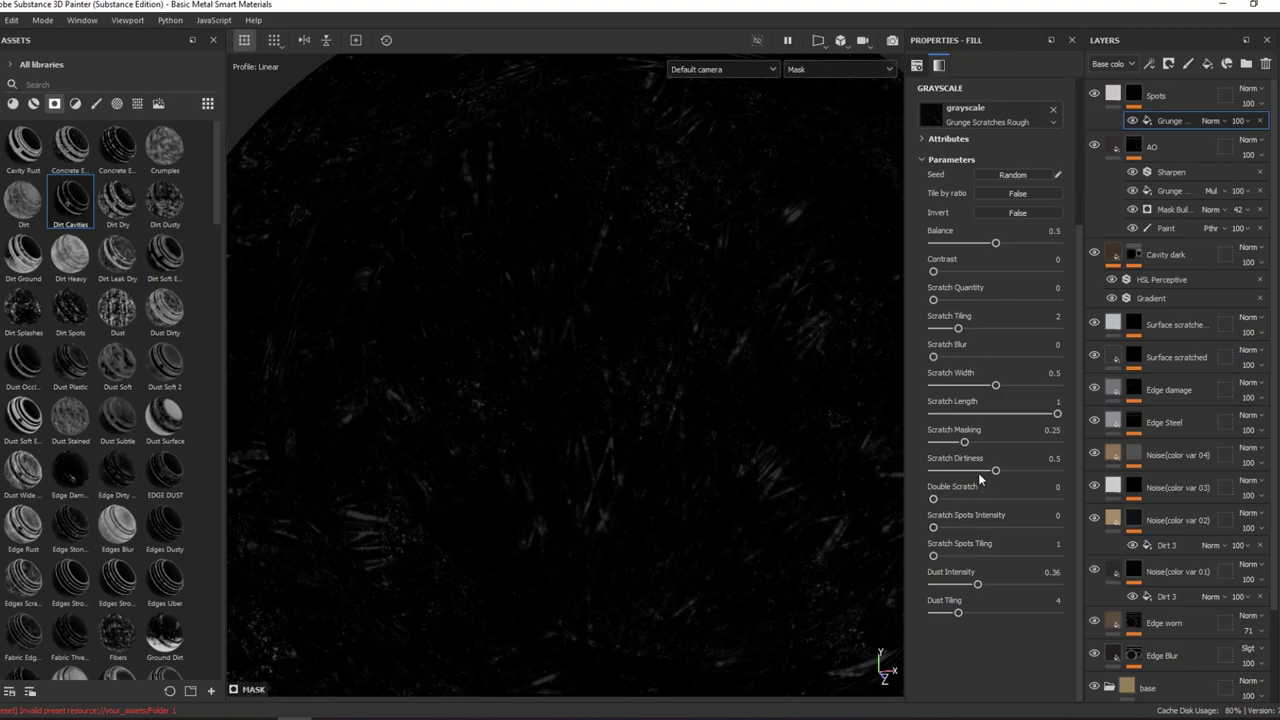
- Shorten and thin the scratches, raise masking and dirtiness to about 0.5, and set Scratch Spots Tiling 2
left_click_drag(995, 470, 969, 471)
mouse_move(965, 616)
left_mouse_down()
mouse_move(987, 614)
mouse_move(965, 619)
left_mouse_up()
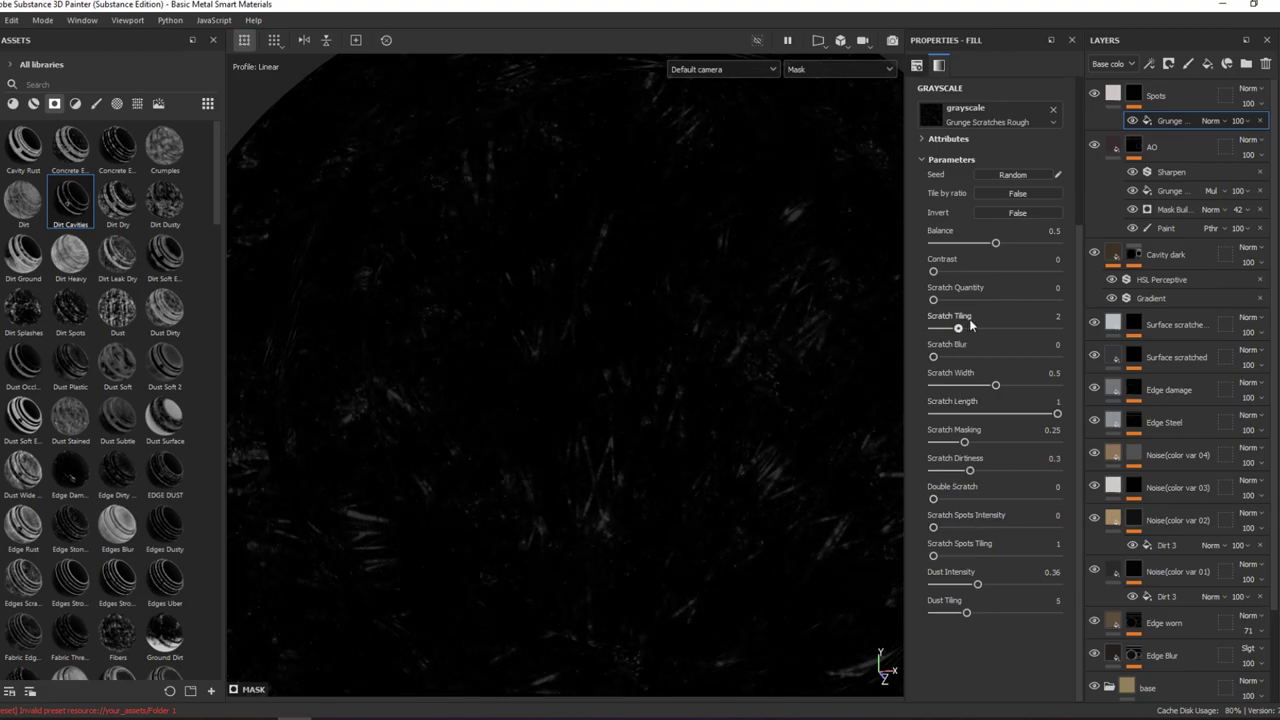
mouse_move(970, 326)
left_mouse_down()
mouse_move(983, 328)
mouse_move(966, 300)
mouse_move(943, 302)
mouse_move(964, 300)
mouse_move(933, 329)
mouse_move(1058, 330)
left_mouse_up()
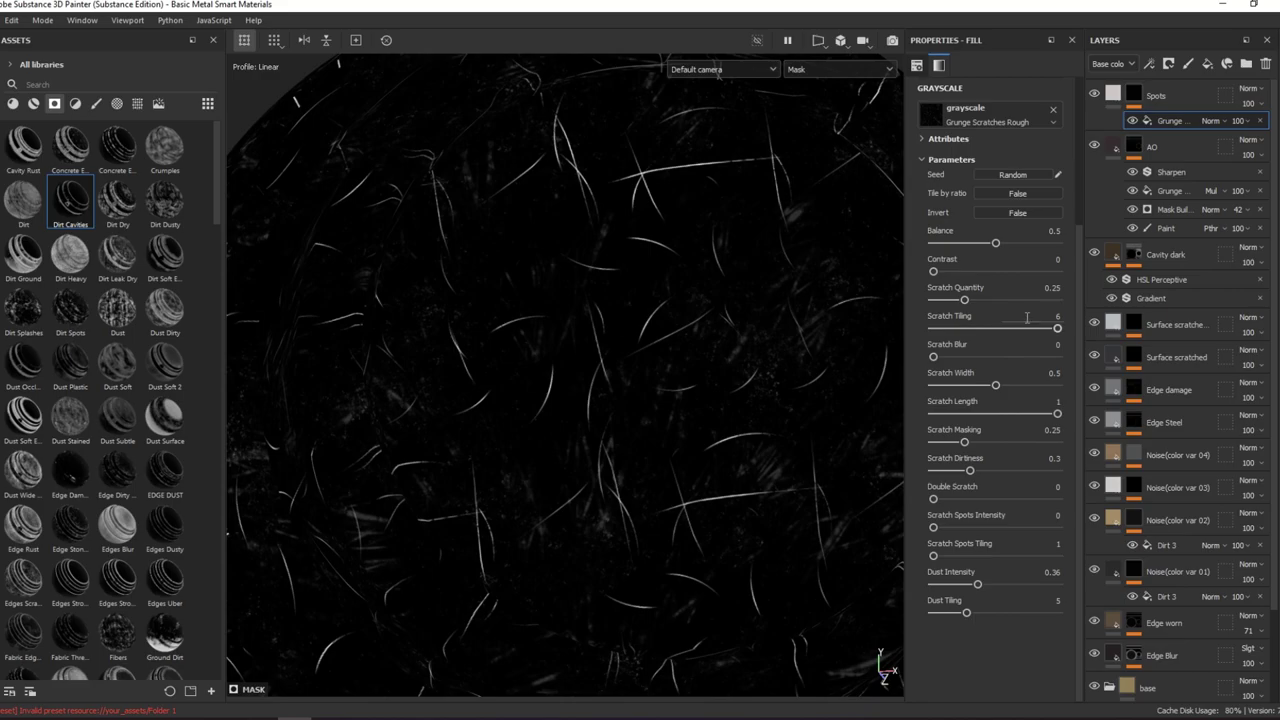
left_click_drag(978, 300, 1045, 301)
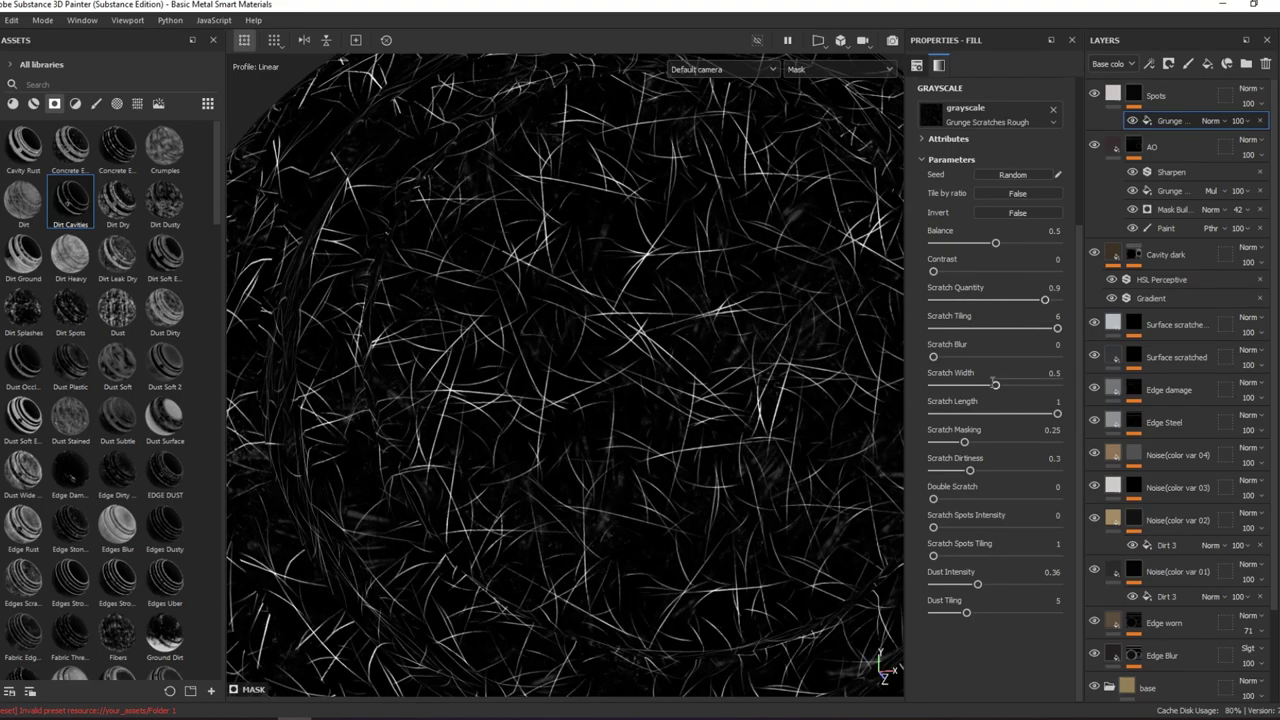
left_click_drag(1057, 413, 884, 418)
left_click_drag(995, 386, 940, 388)
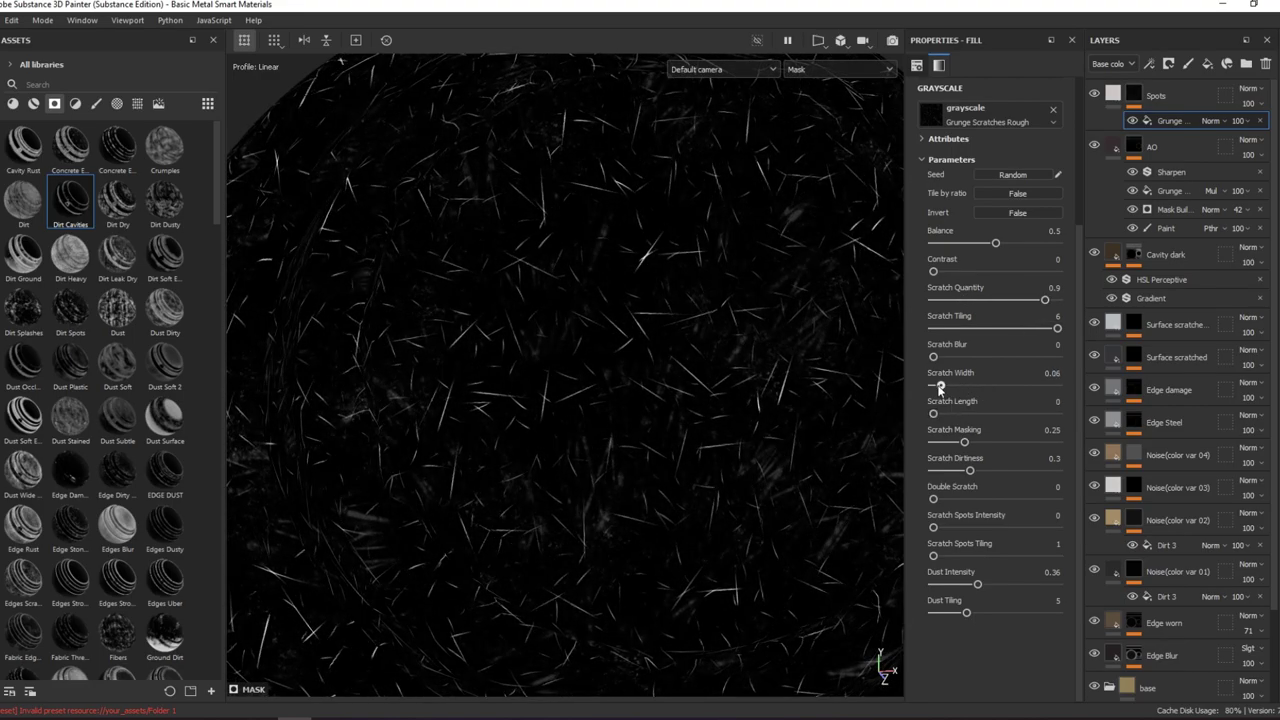
mouse_move(1045, 300)
left_mouse_down()
mouse_move(946, 300)
mouse_move(999, 300)
left_mouse_up()
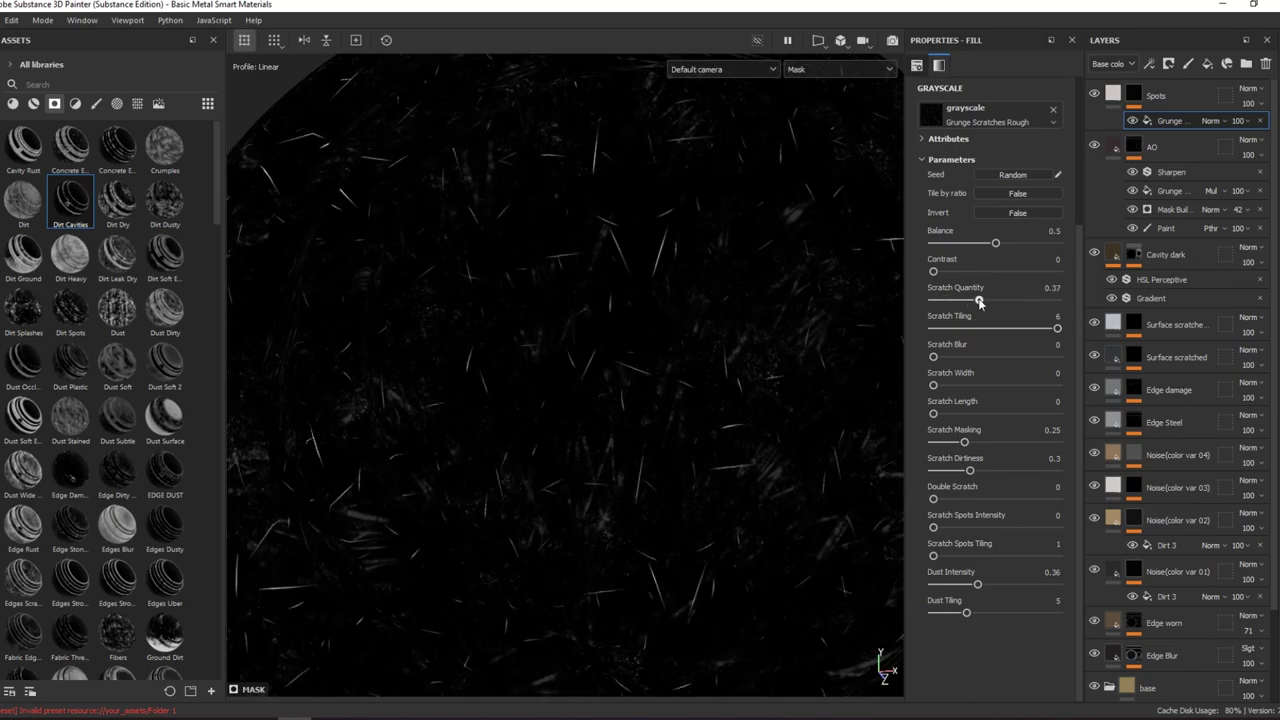
left_click_drag(964, 441, 998, 441)
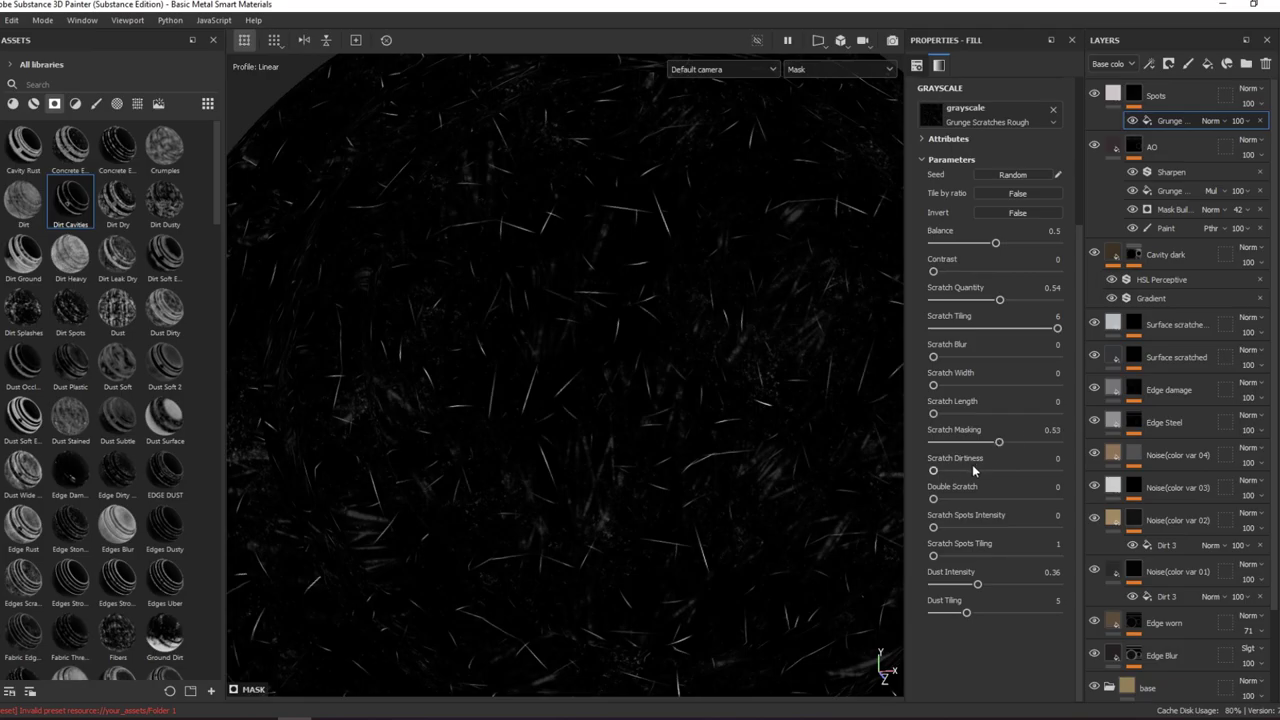
mouse_move(933, 471)
left_mouse_down()
mouse_move(990, 471)
mouse_move(969, 442)
mouse_move(1029, 471)
left_mouse_up()
left_click_drag(933, 527, 982, 527)
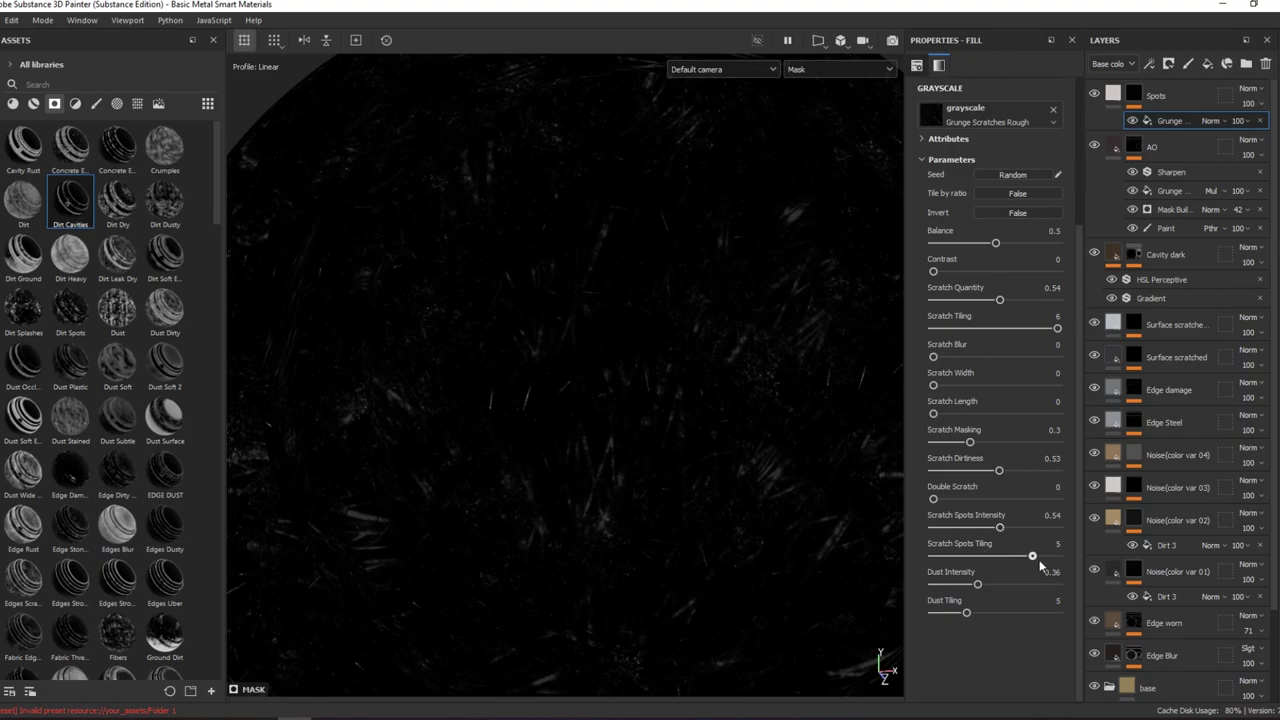
left_click_drag(1040, 567, 931, 599)
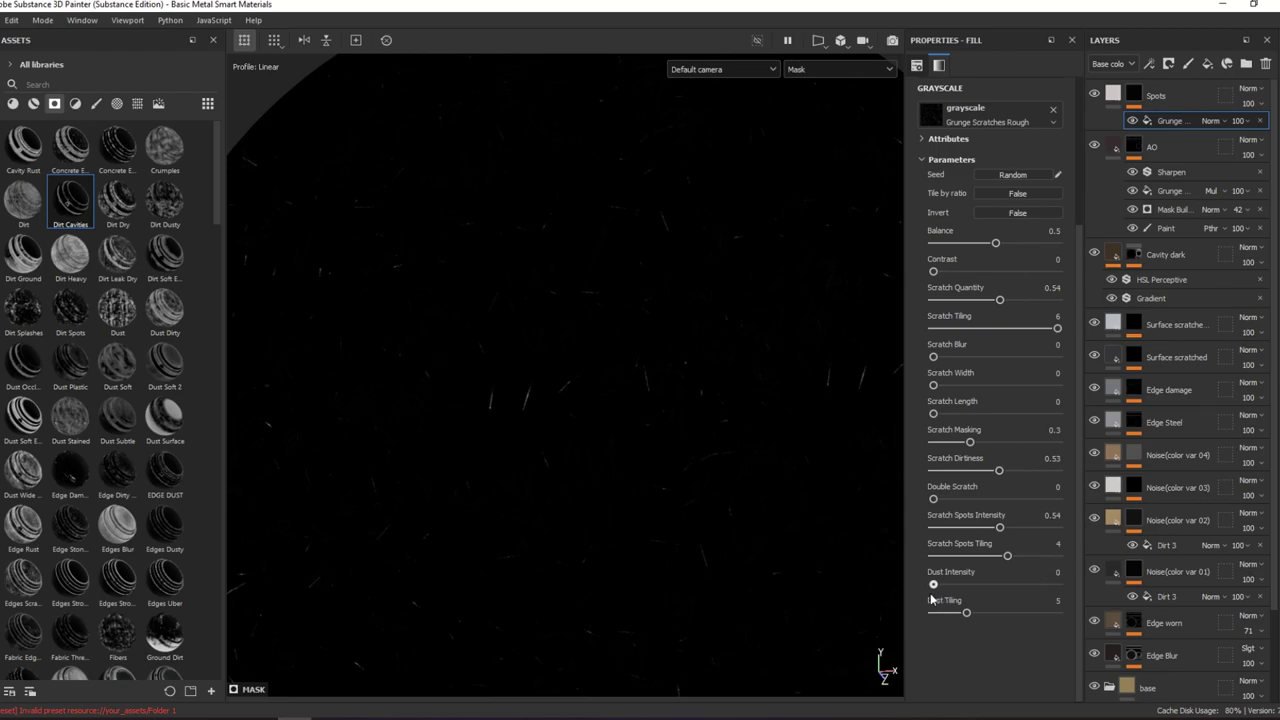
left_click_drag(1002, 557, 932, 570)
left_click(940, 560)
mouse_move(965, 389)
left_mouse_down()
mouse_move(1003, 387)
mouse_move(952, 387)
left_mouse_up()
- Set UV scale 3, Scratch Quantity 0.27, width 0.73 and Scratch Spots Intensity 0.35
scroll(969, 145, "up", 1)
scroll(969, 145, "up", 1)
left_click_drag(993, 122, 995, 123)
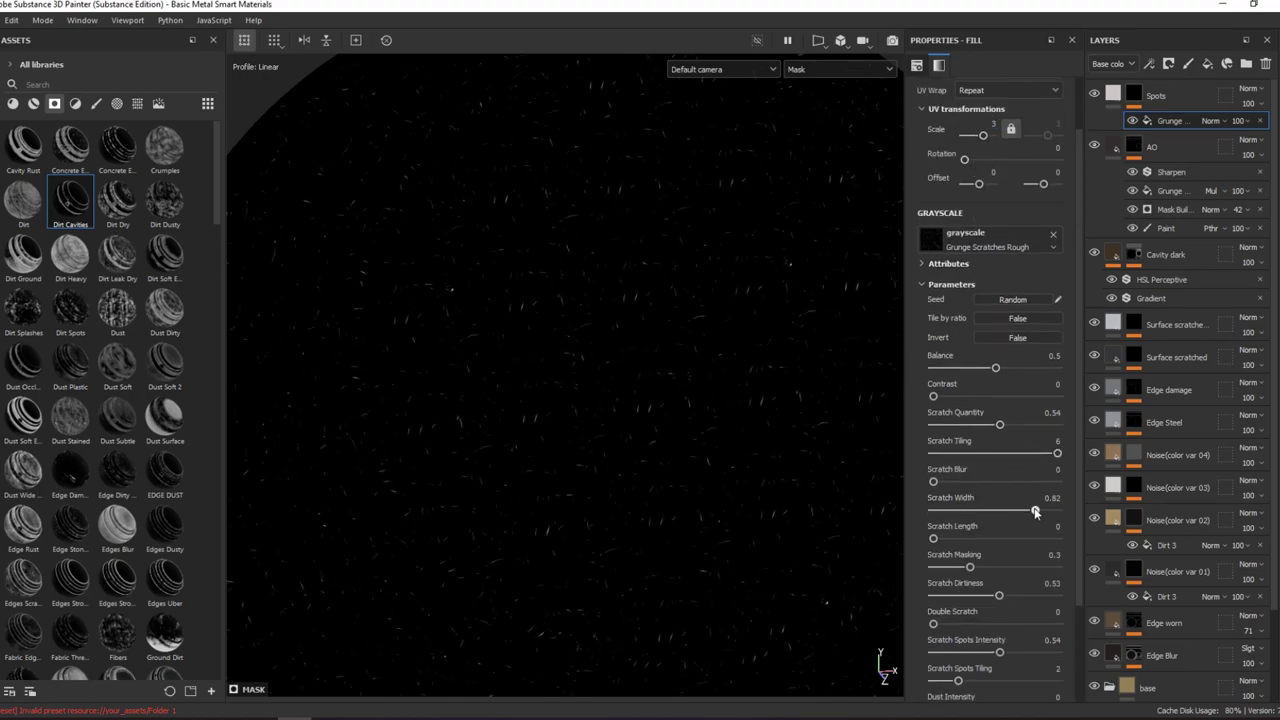
left_click_drag(1035, 512, 1019, 511)
left_click_drag(999, 424, 971, 427)
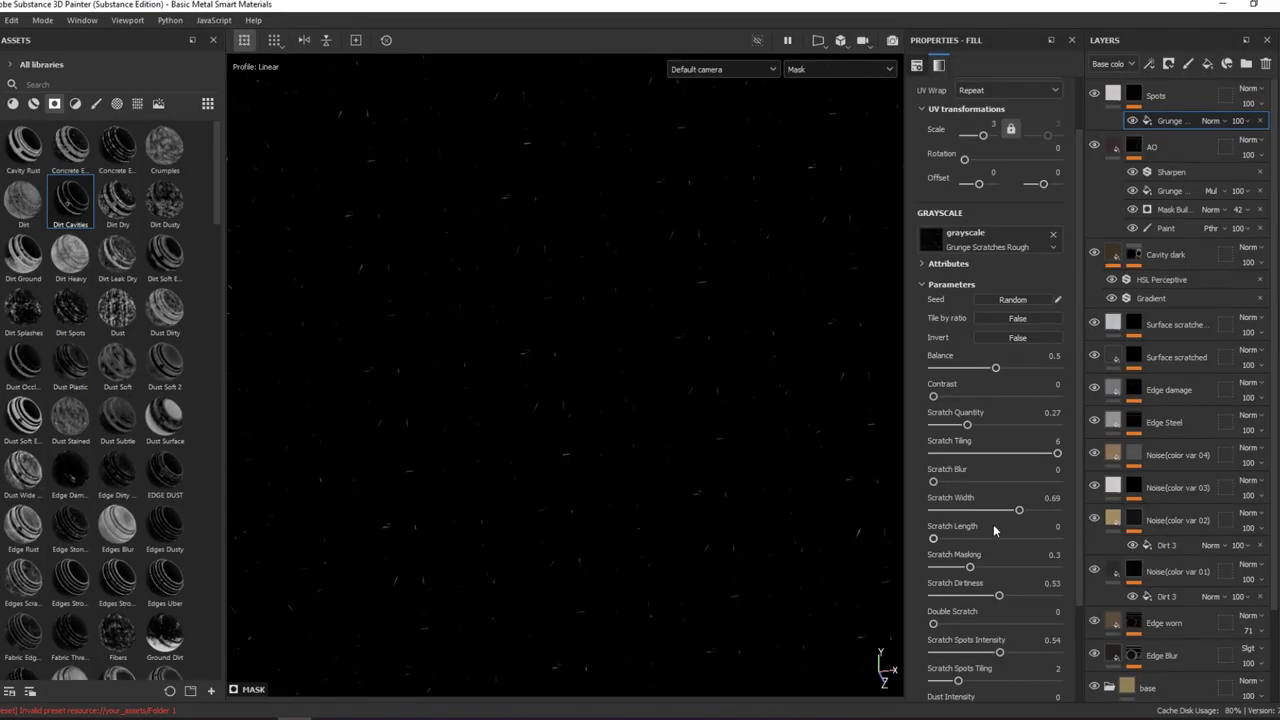
left_click_drag(1019, 511, 1049, 511)
scroll(999, 580, "down", 2)
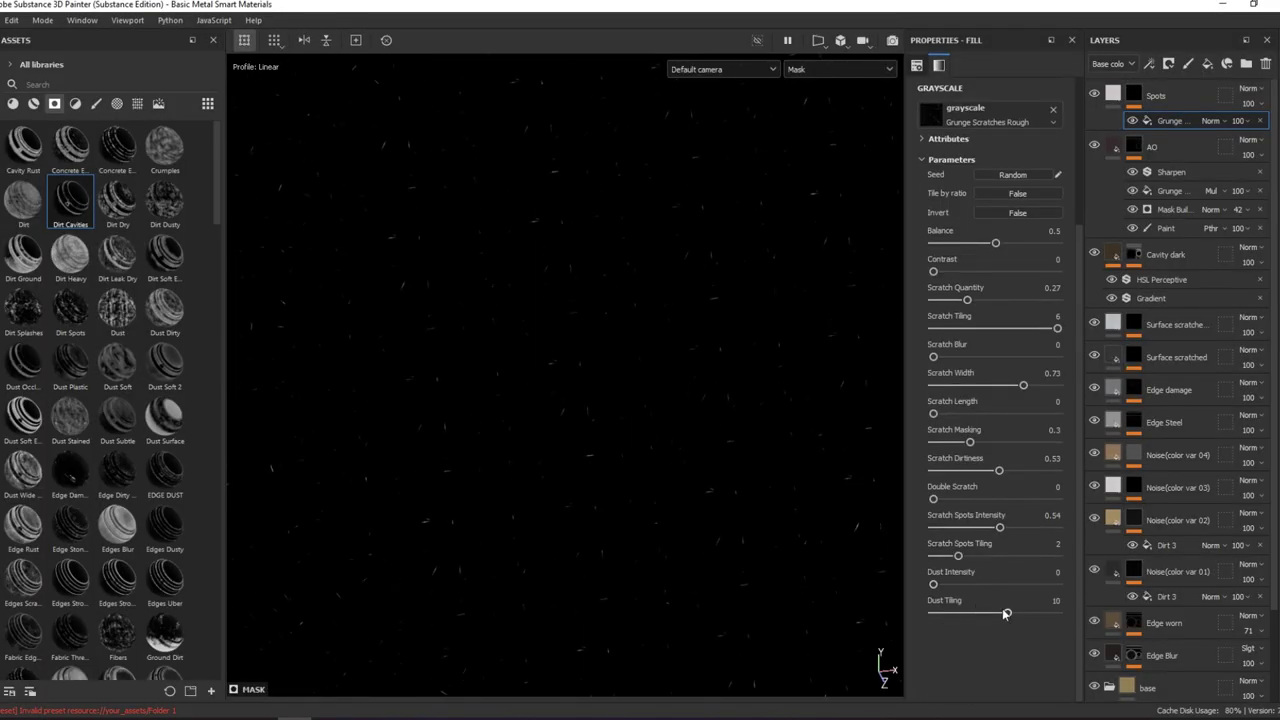
mouse_move(966, 578)
left_mouse_down()
mouse_move(981, 583)
mouse_move(947, 585)
left_mouse_up()
left_click_drag(1000, 527, 976, 527)
right_click(1160, 120)
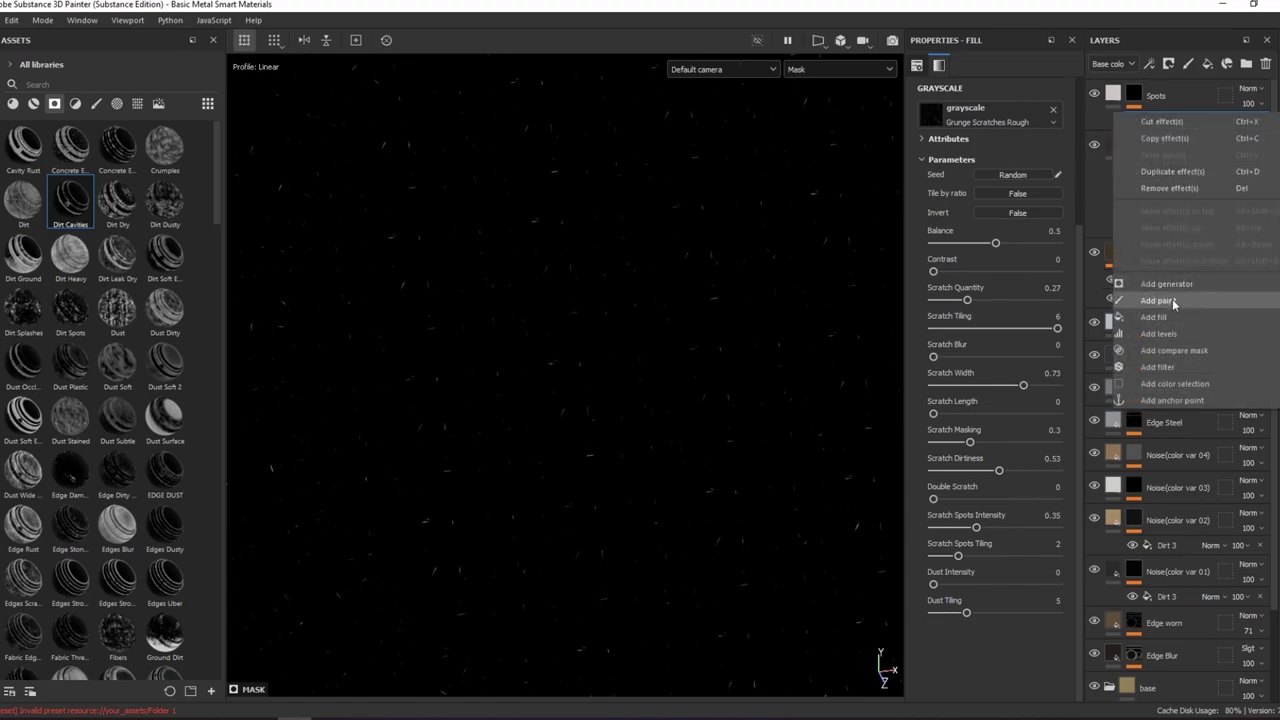
- Add a second fill to the Spots mask using Grunge Spots Dirty, found by searching 'dirt'
left_click(1172, 302)
left_click(1169, 119)
right_click(1169, 119)
left_click(1171, 373)
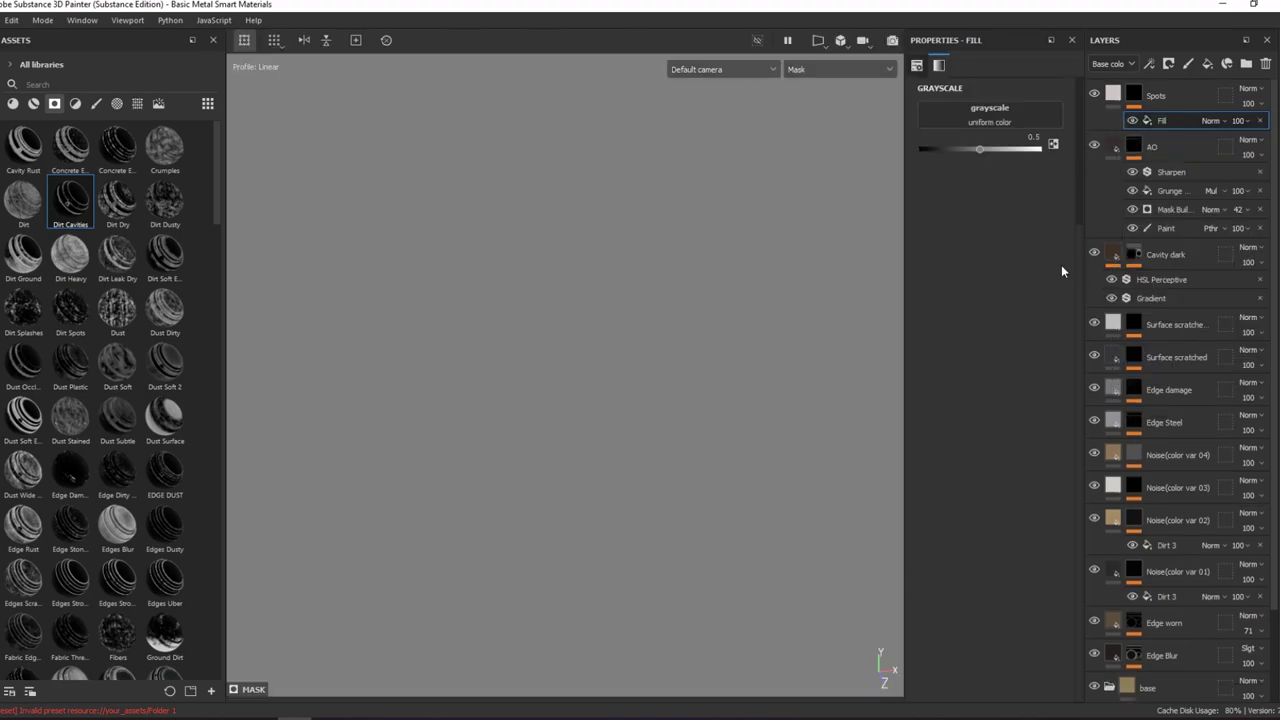
left_click(1015, 112)
key("BackSpace")
key("BackSpace")
key("BackSpace")
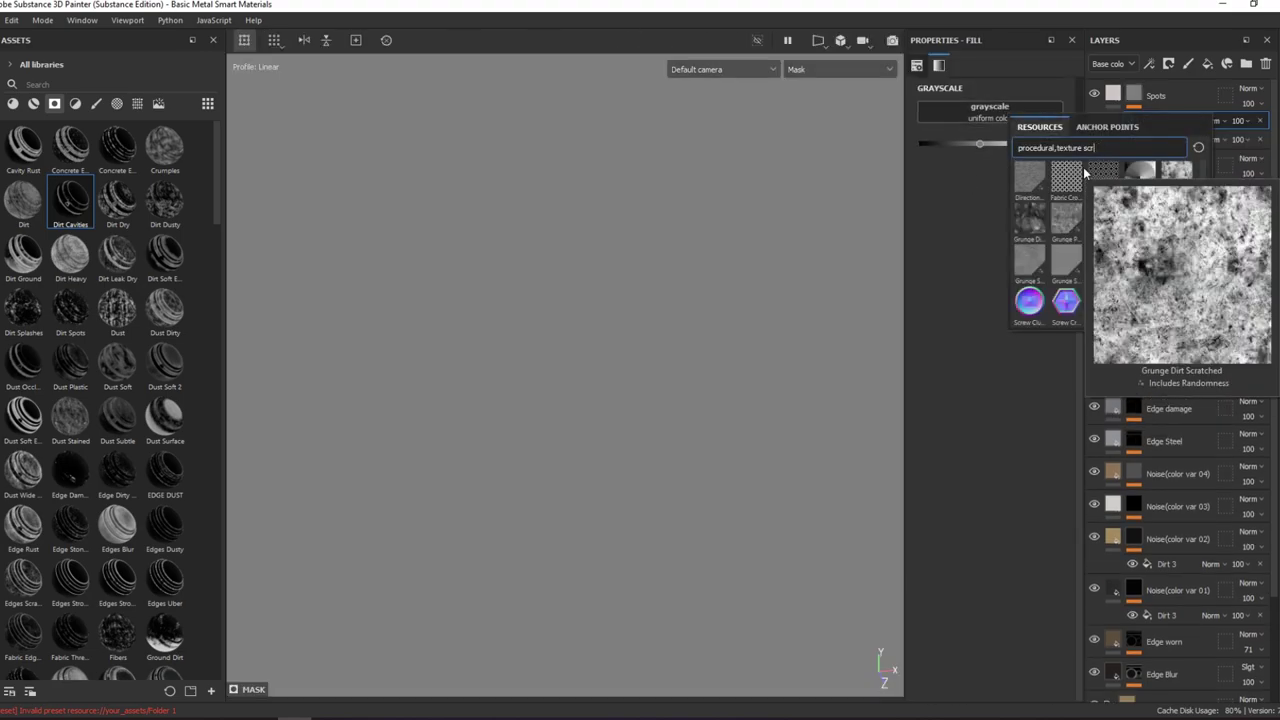
type("dirt")
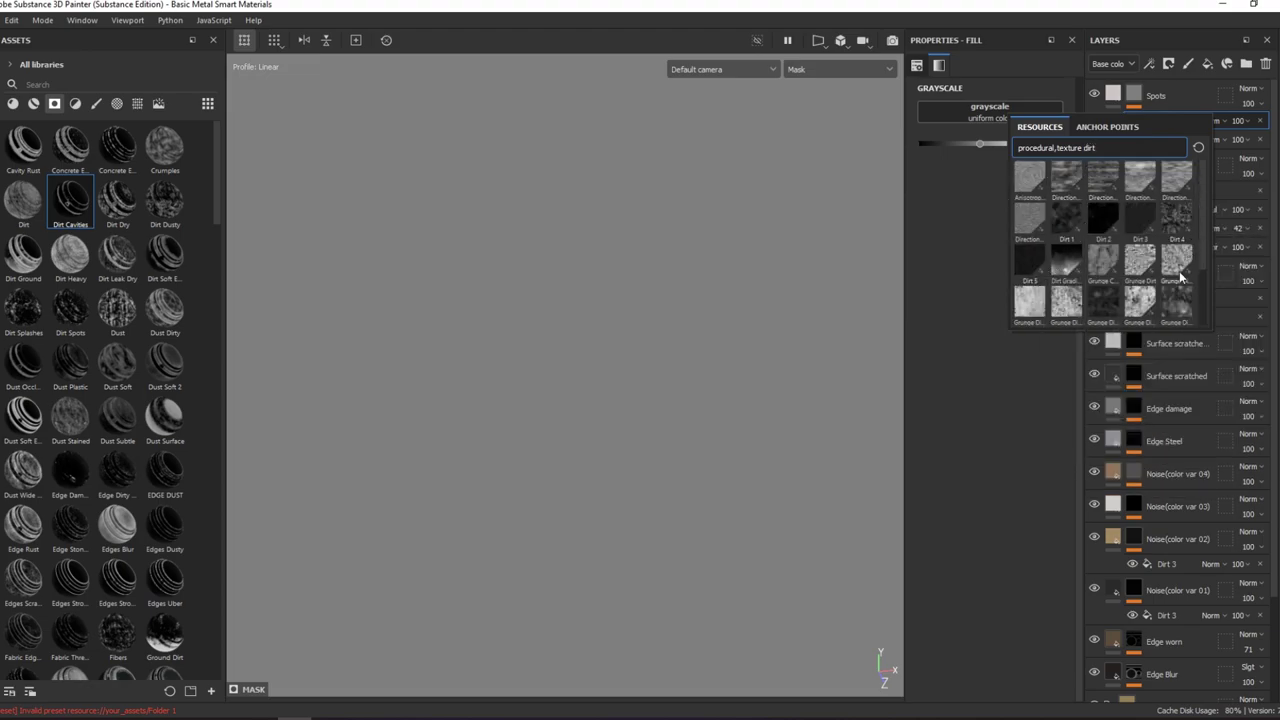
scroll(1110, 285, "down", 2)
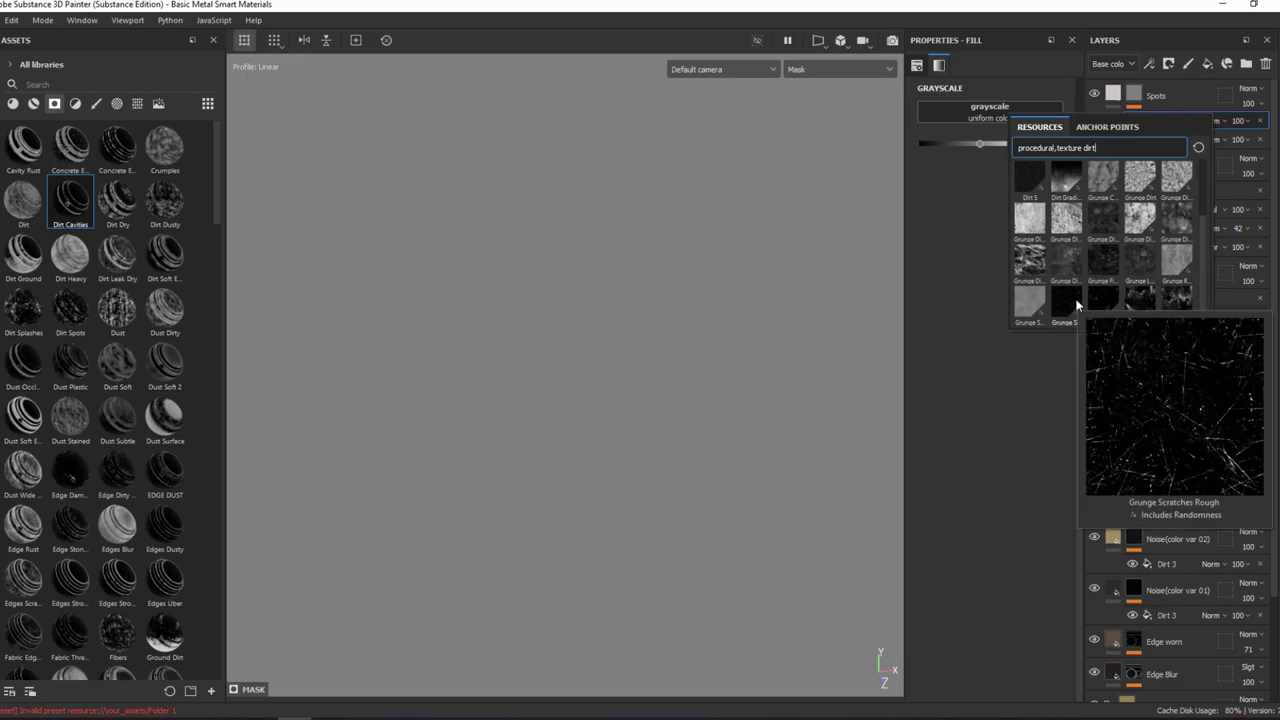
left_click(1095, 303)
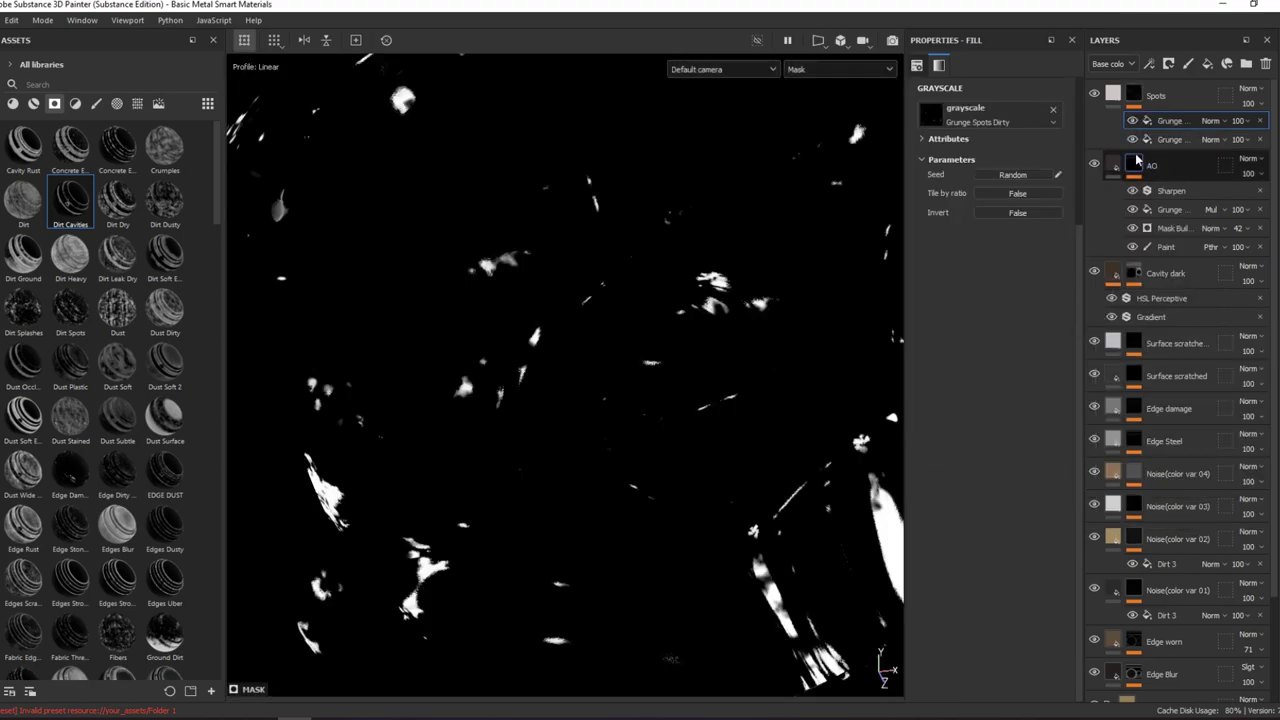
- Raise the Grunge Spots Dirty UV scale to 10 for many small scattered spots
scroll(1025, 180, "up", 2)
left_click_drag(980, 134, 984, 134)
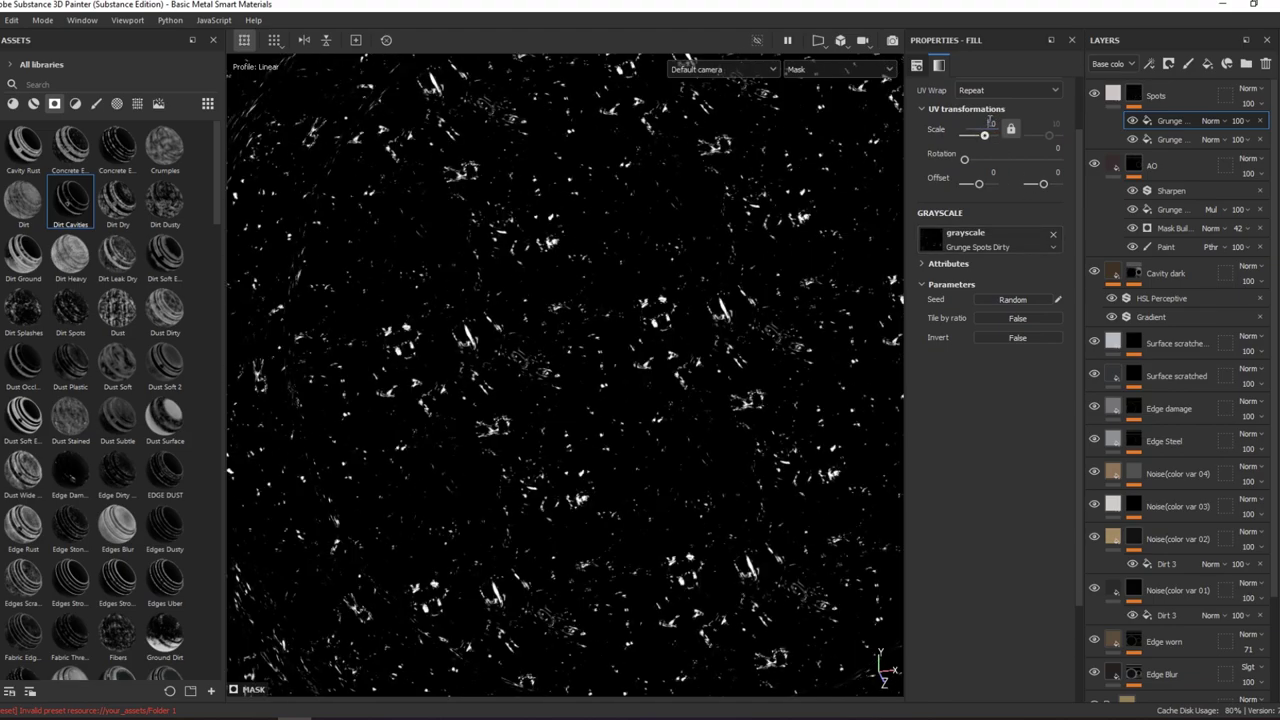
scroll(1006, 284, "up", 2)
left_click(1000, 308)
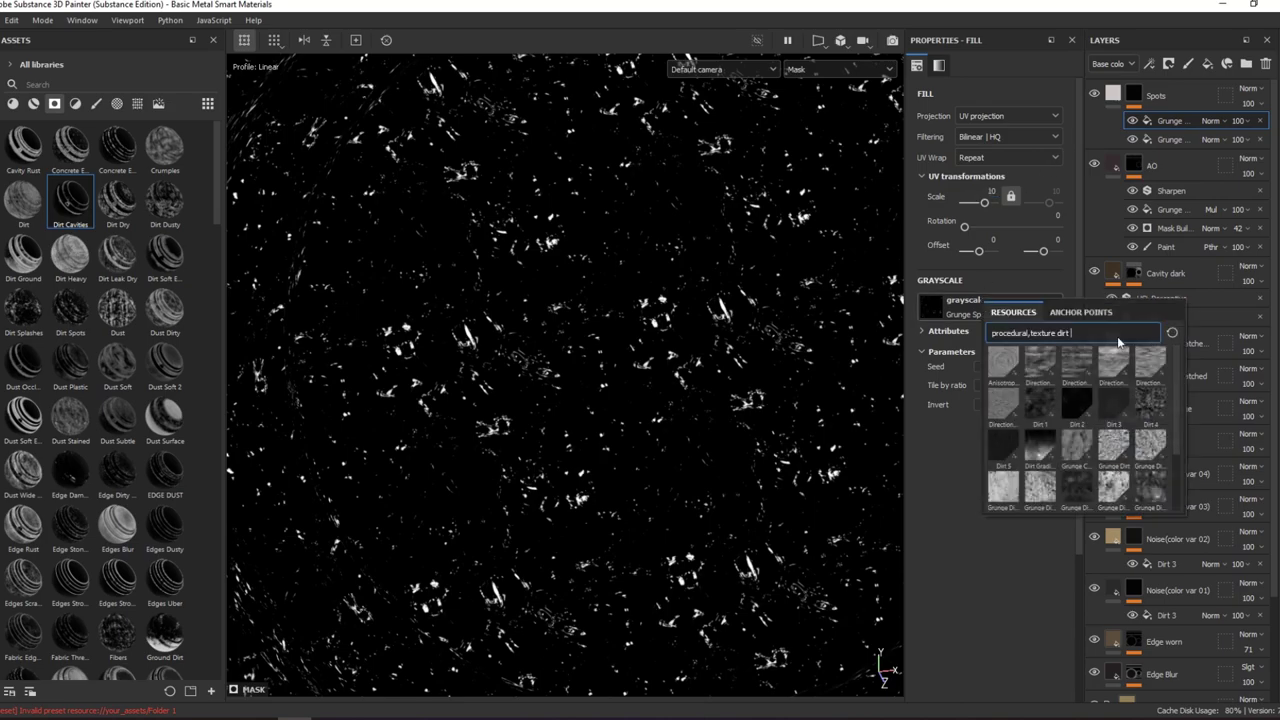
scroll(1155, 381, "down", 2)
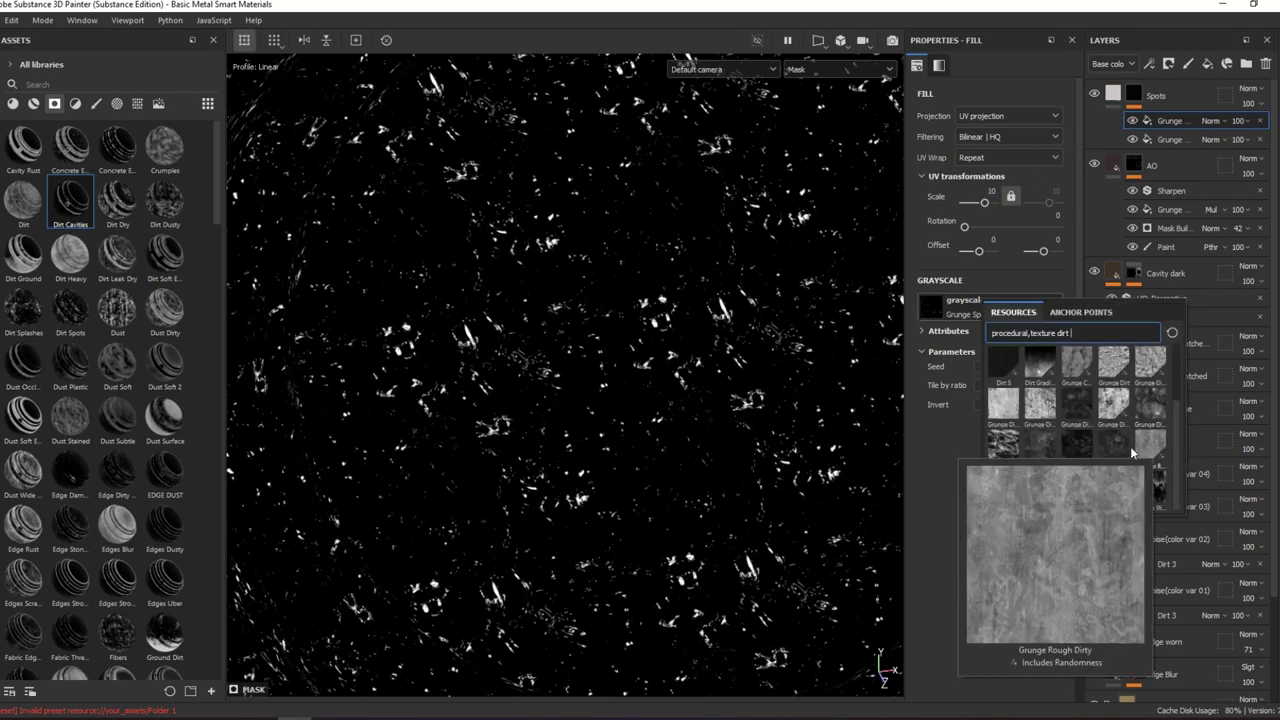
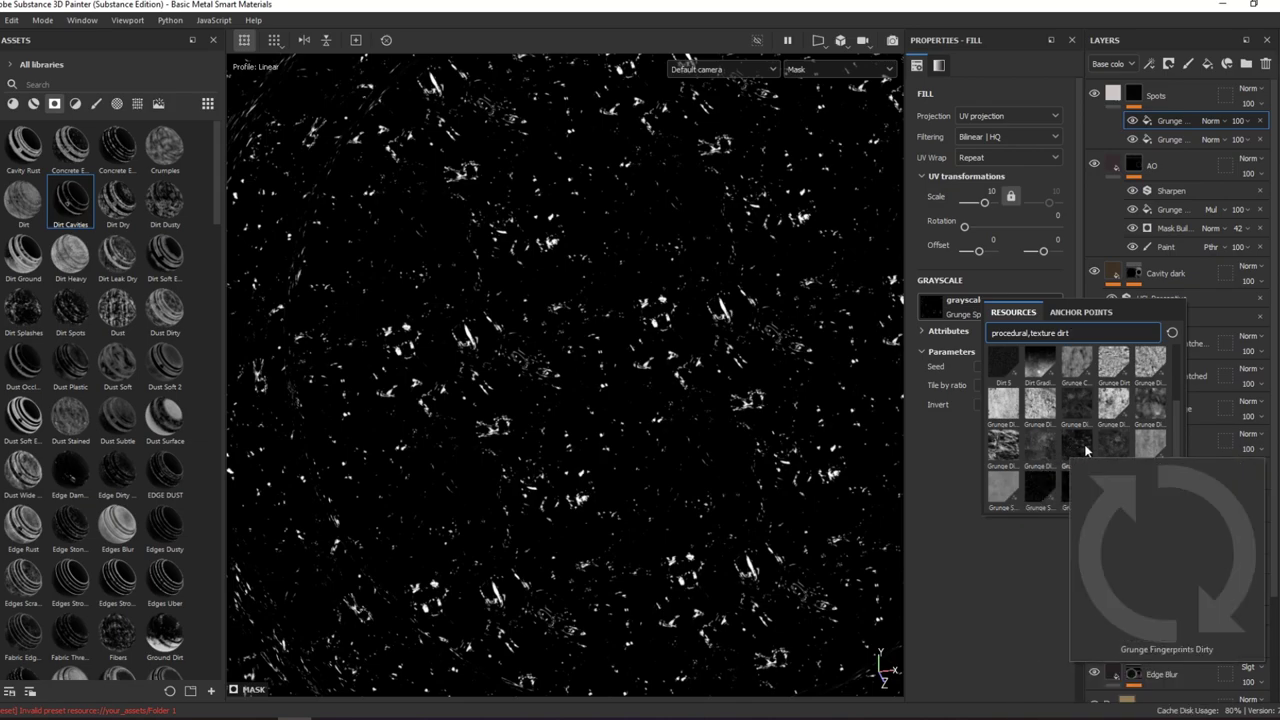
- Use Grunge Dirt Muddy for the first grunge fill with balance 0.4
scroll(1117, 452, "up", 2)
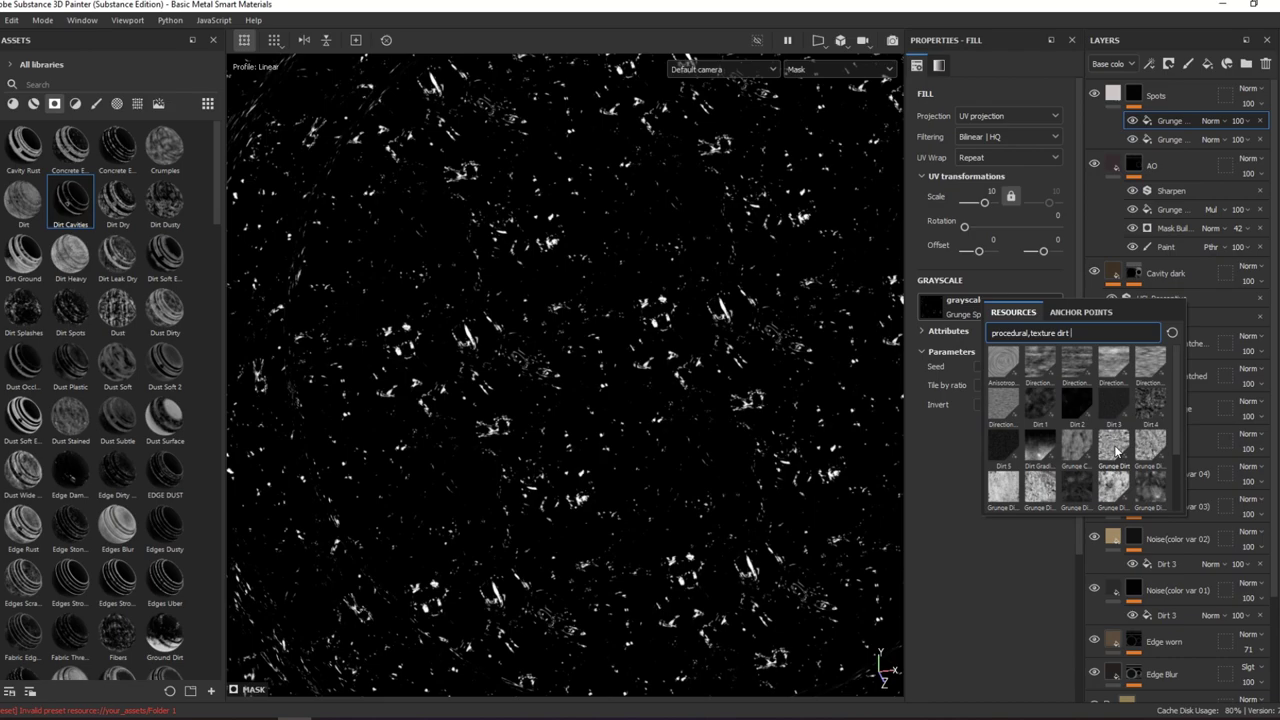
mouse_move(1040, 448)
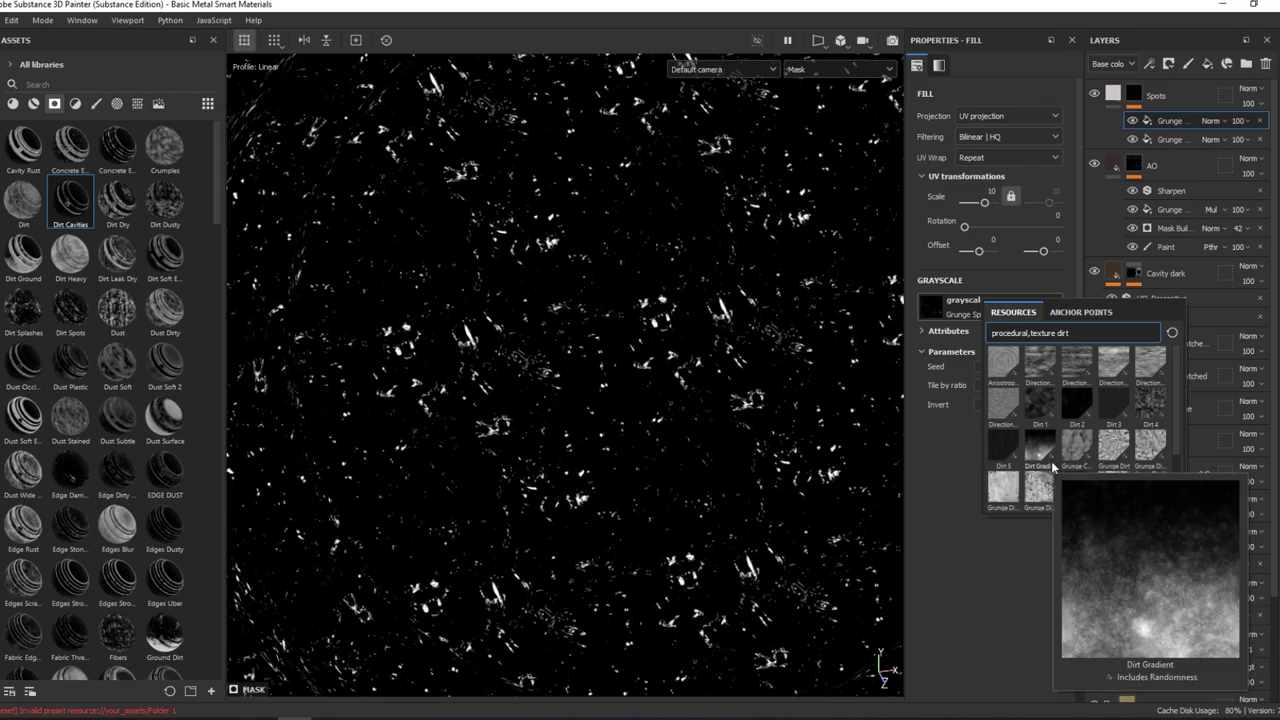
scroll(1101, 480, "down", 2)
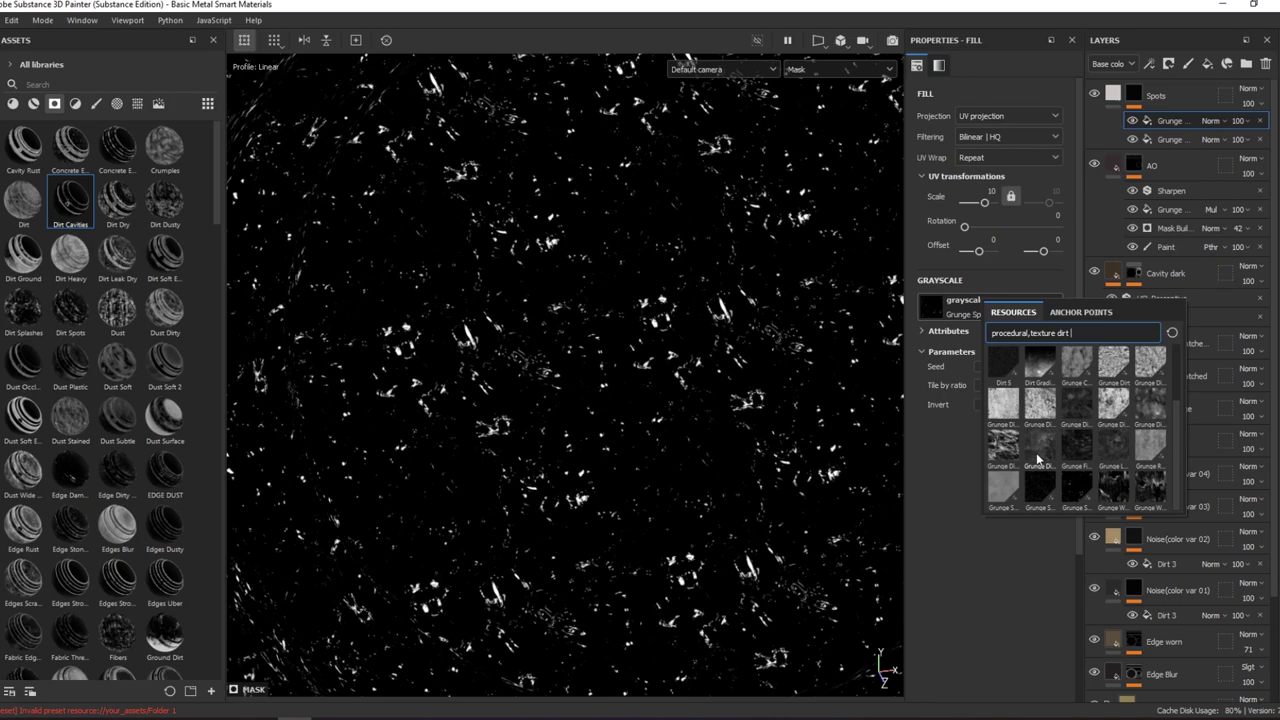
mouse_move(1077, 403)
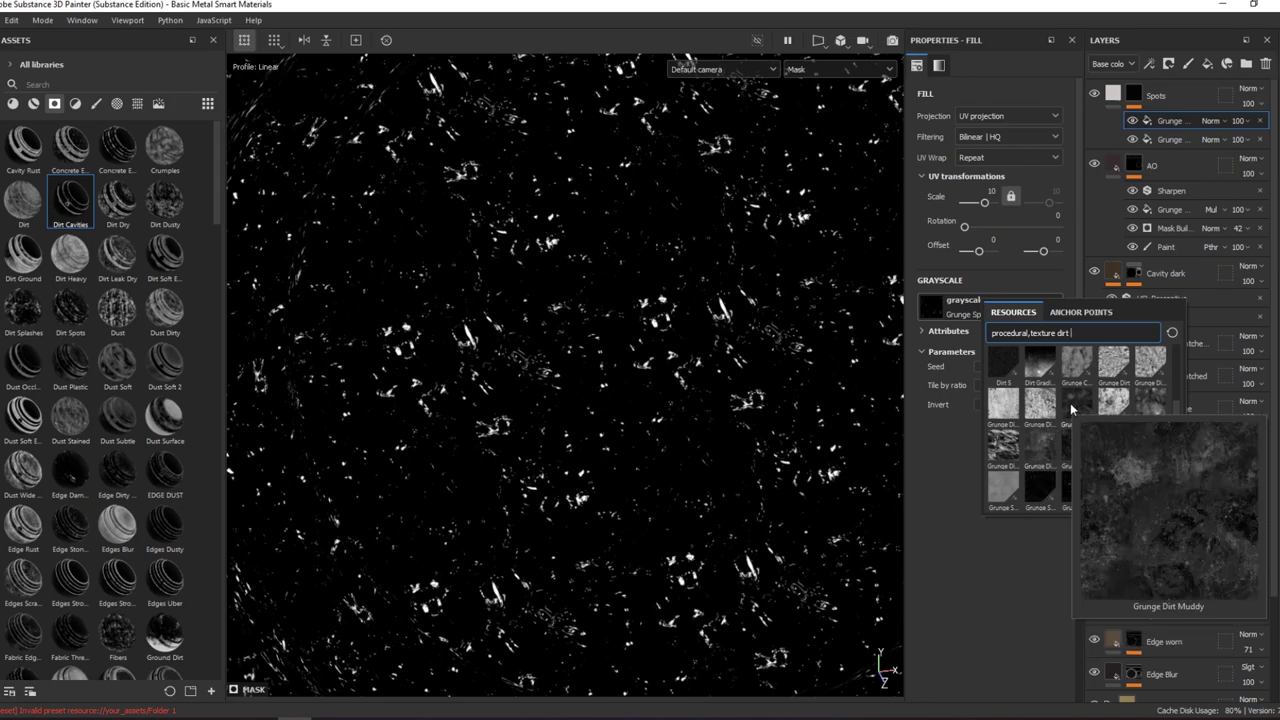
left_click(1071, 408)
left_click_drag(992, 397, 955, 395)
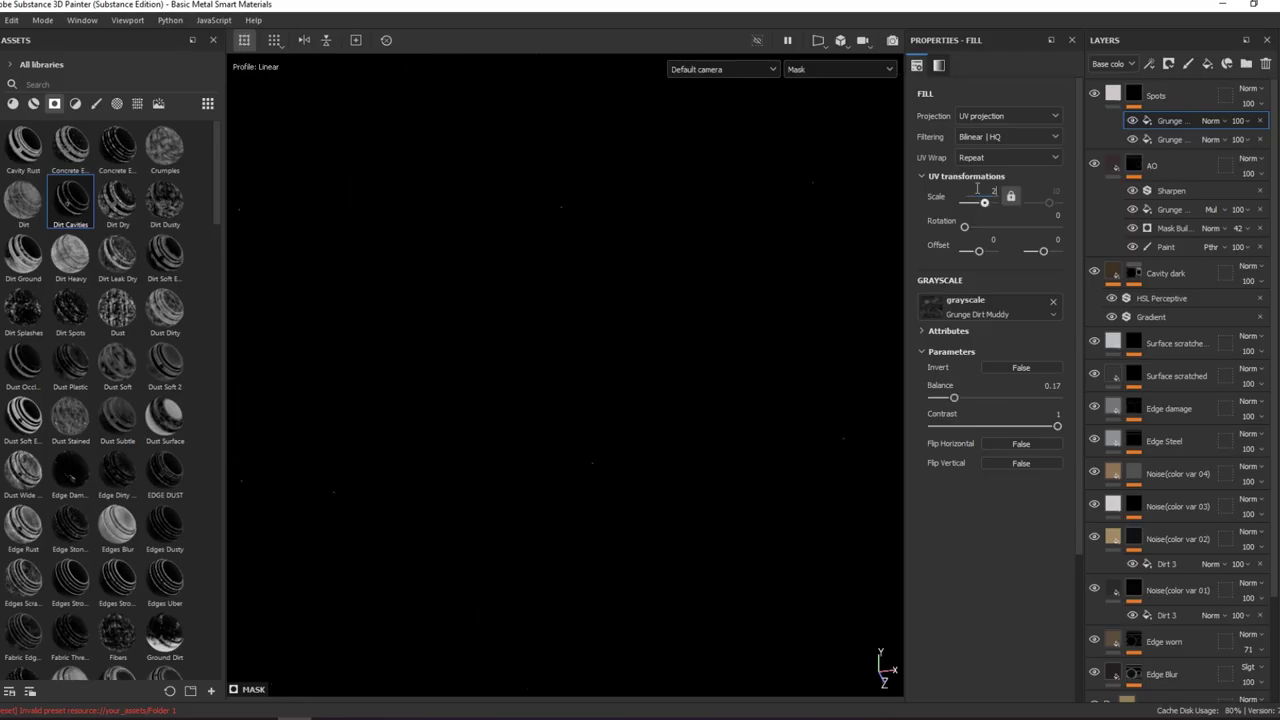
left_click_drag(953, 397, 983, 397)
key("m")
mouse_move(666, 231)
left_mouse_down("alt")
mouse_move(578, 288)
mouse_move(623, 249)
left_mouse_up("alt")
key("m")
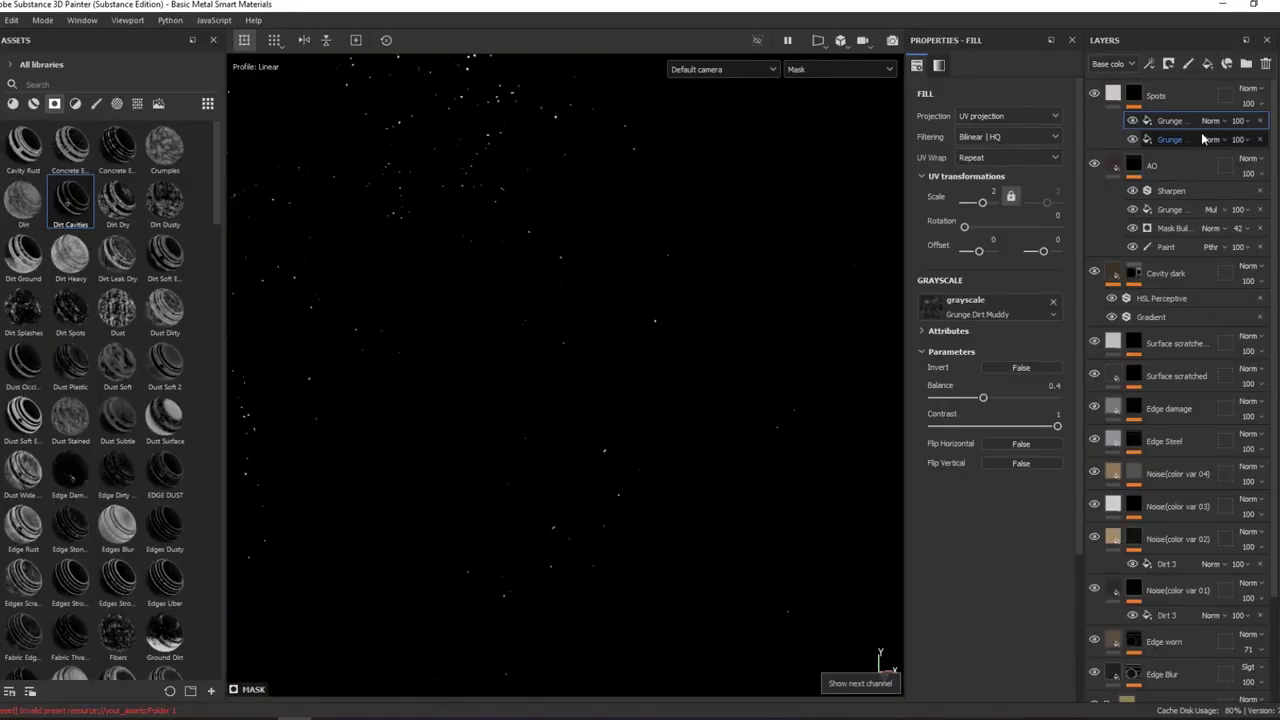
- Set the dirt grunge blend to Linear dodge and slightly reduce Grunge Scratches Rough quantity
left_click(1211, 120)
left_click(1235, 253)
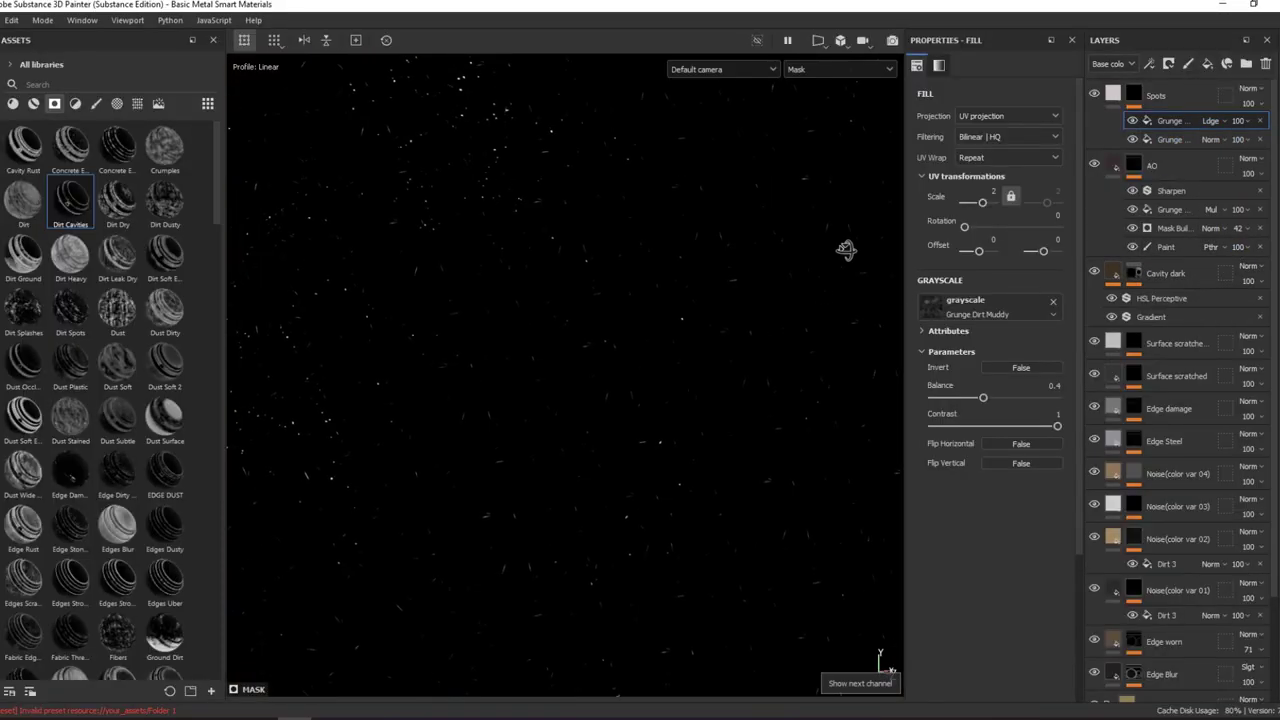
left_click(1163, 141)
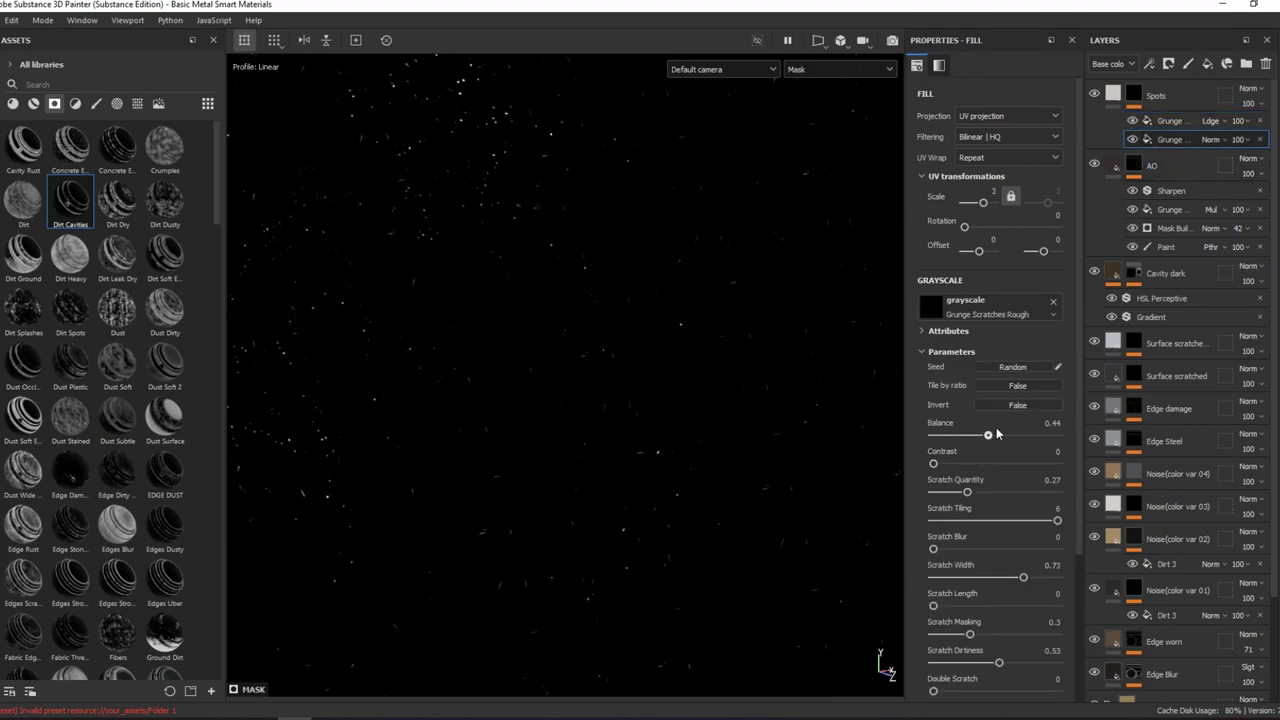
mouse_move(1022, 494)
left_mouse_down()
mouse_move(963, 494)
mouse_move(995, 524)
left_mouse_up()
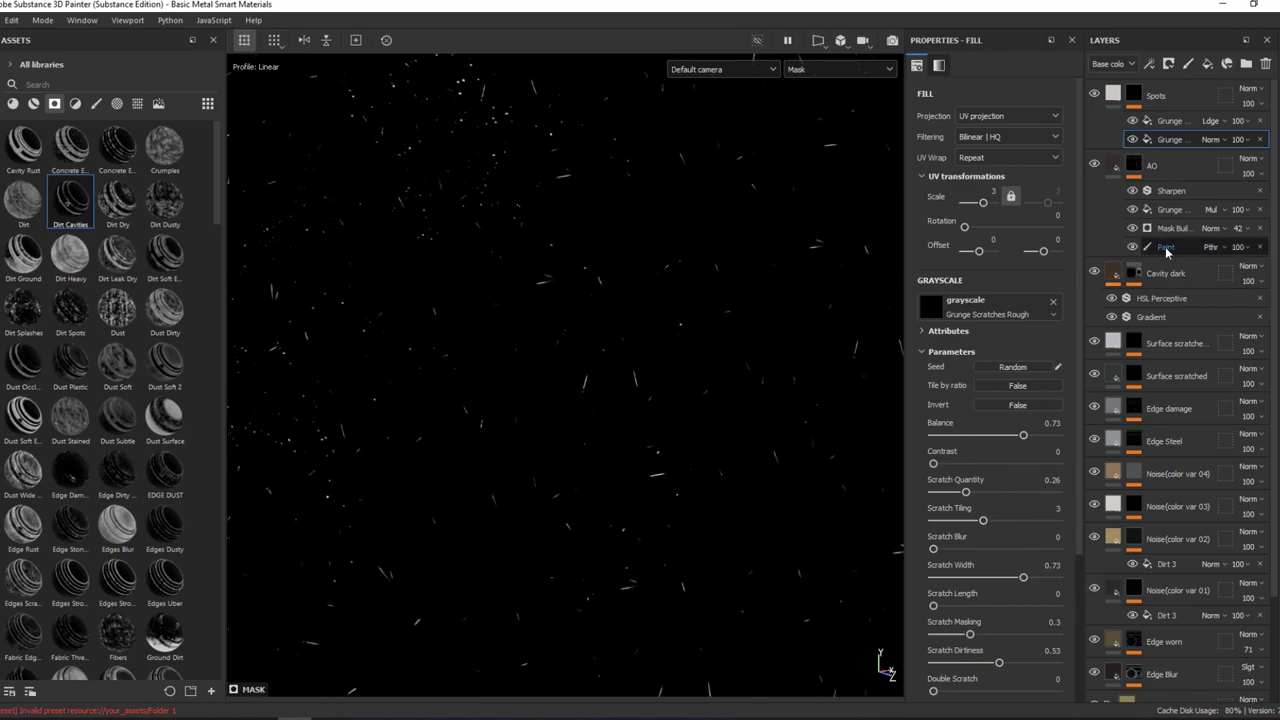
- Add a Warp filter to the Spots mask and preview it on the material
right_click(1165, 124)
left_click(1160, 382)
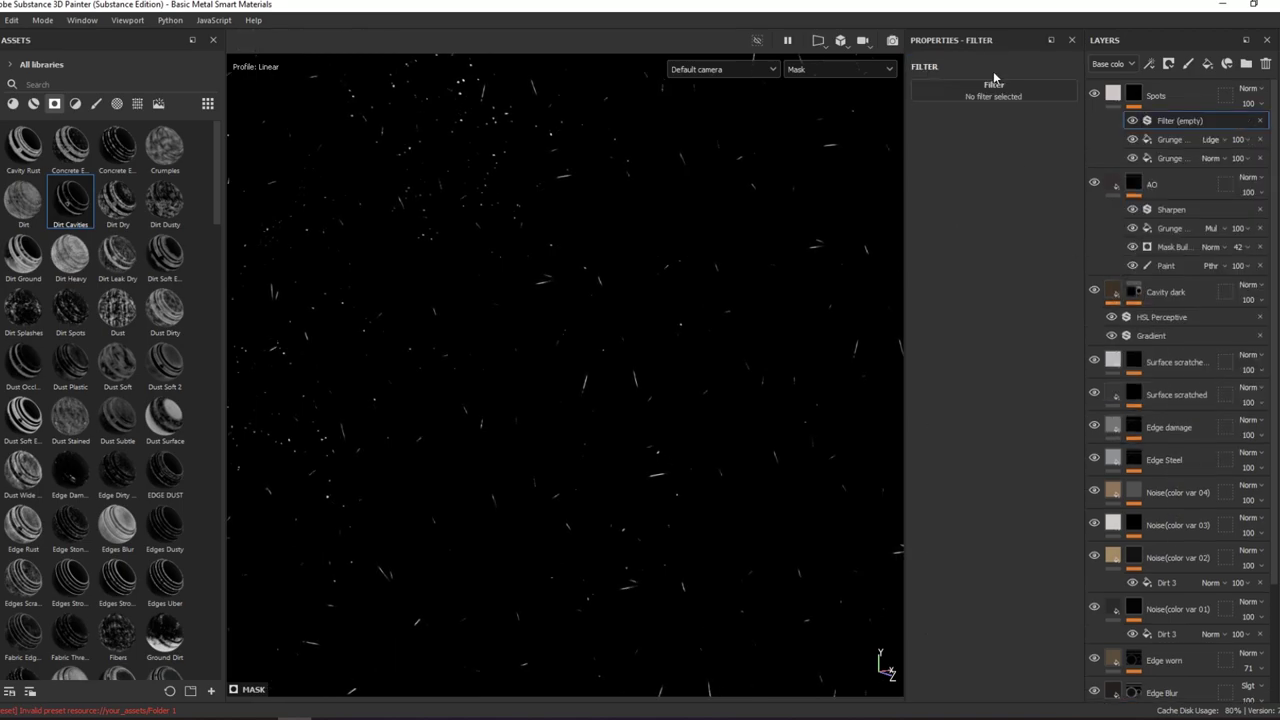
left_click(993, 88)
type("b wa")
key("Return")
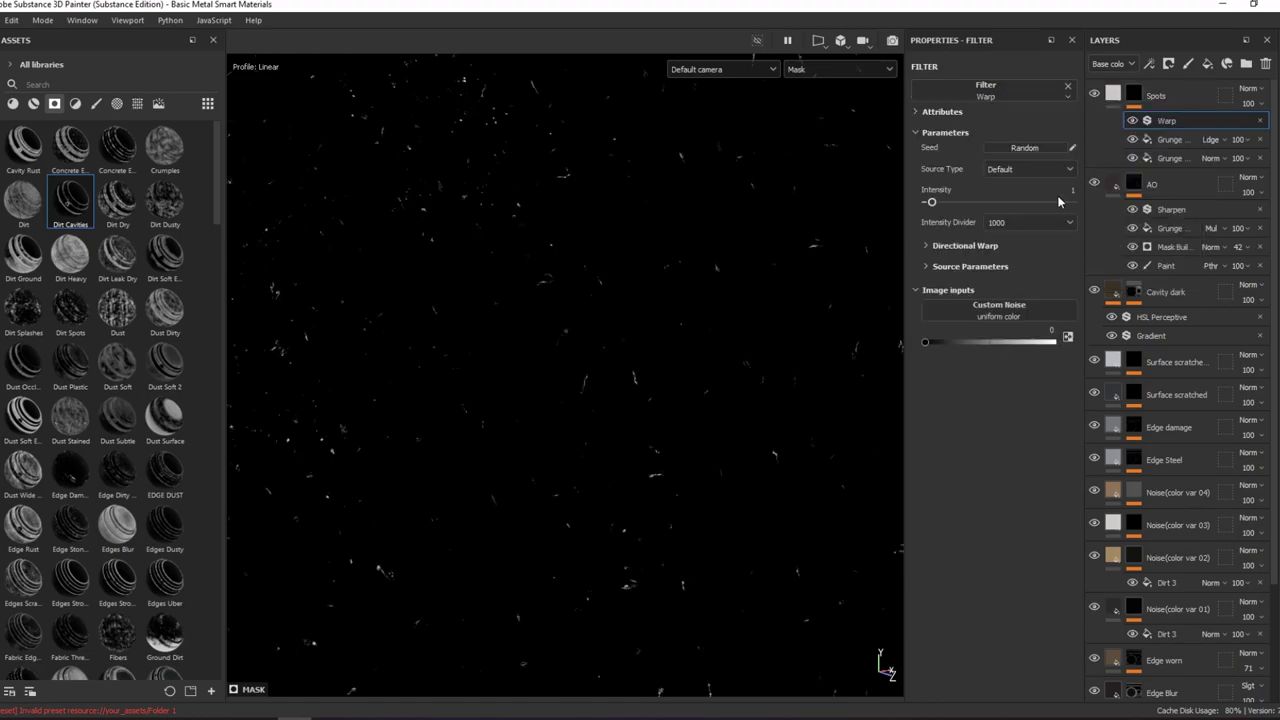
right_click(1165, 120)
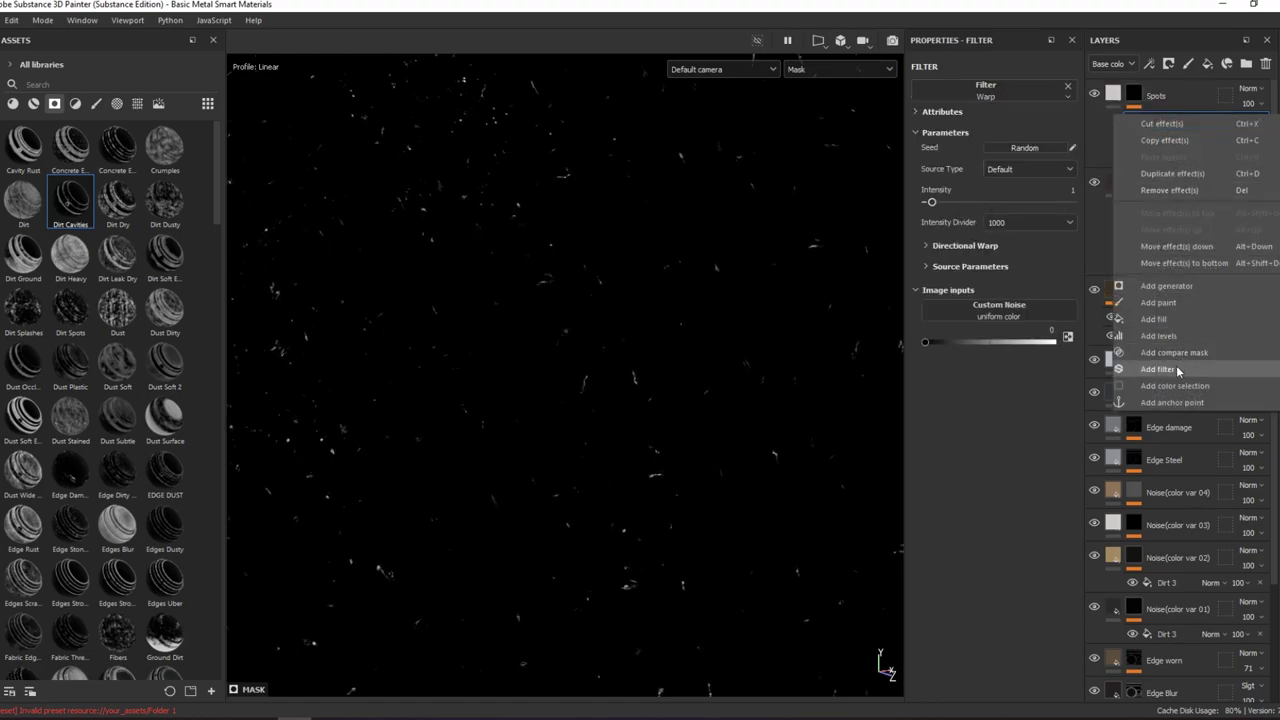
key("Escape")
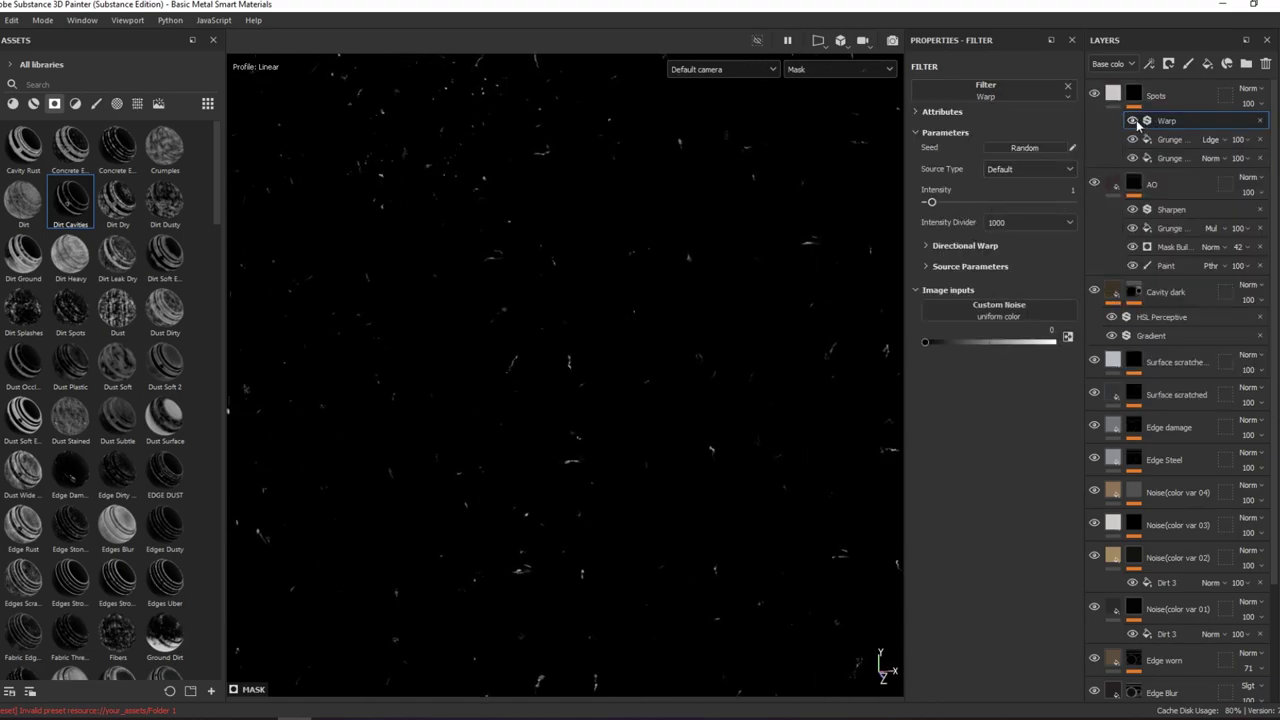
key("m")
scroll(700, 190, "down", 3)
scroll(730, 200, "up", 3)
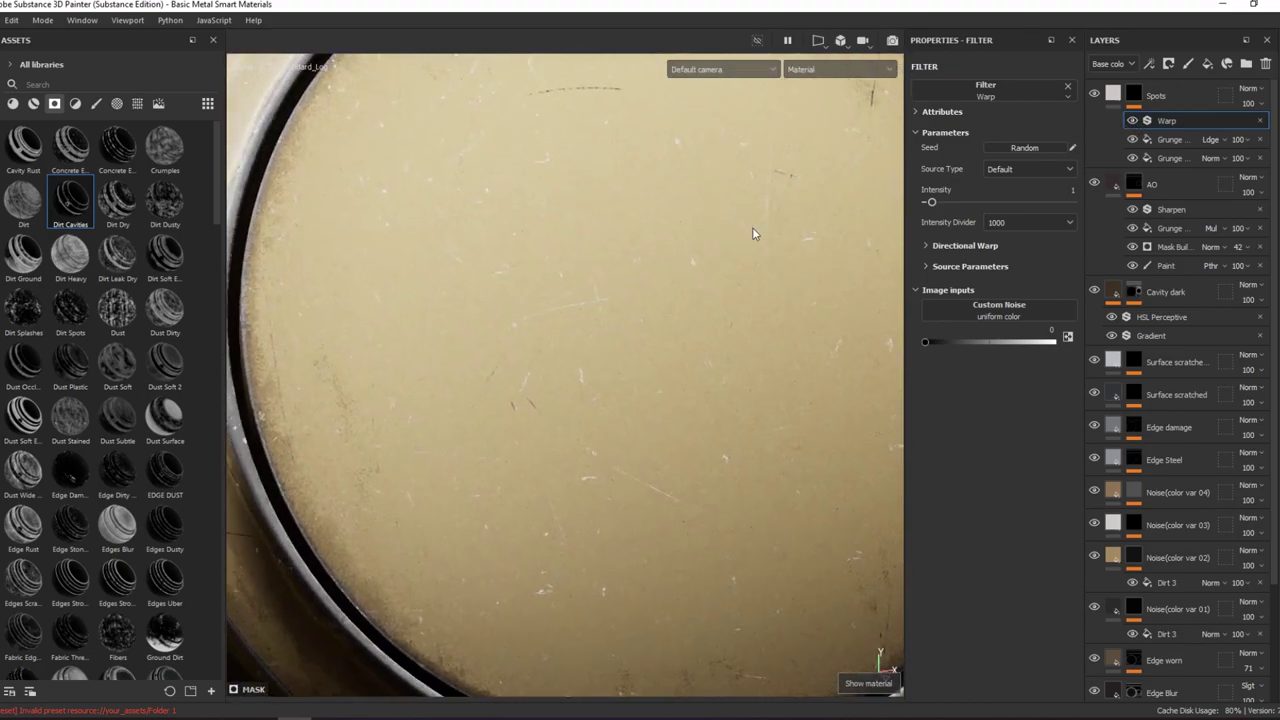
key("m")
- Compare the dirt and scratches grunge fills against the full material view
left_click(1162, 140)
left_click(1140, 158)
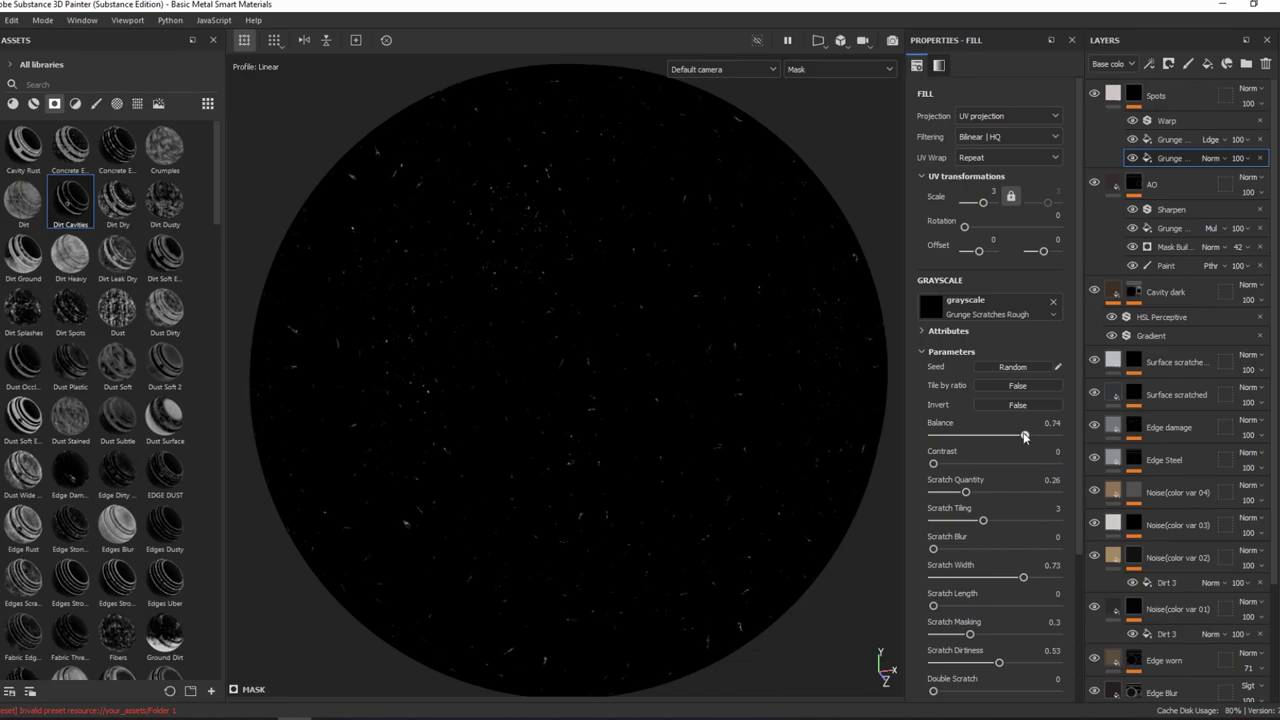
scroll(545, 238, "up", 2)
key("m")
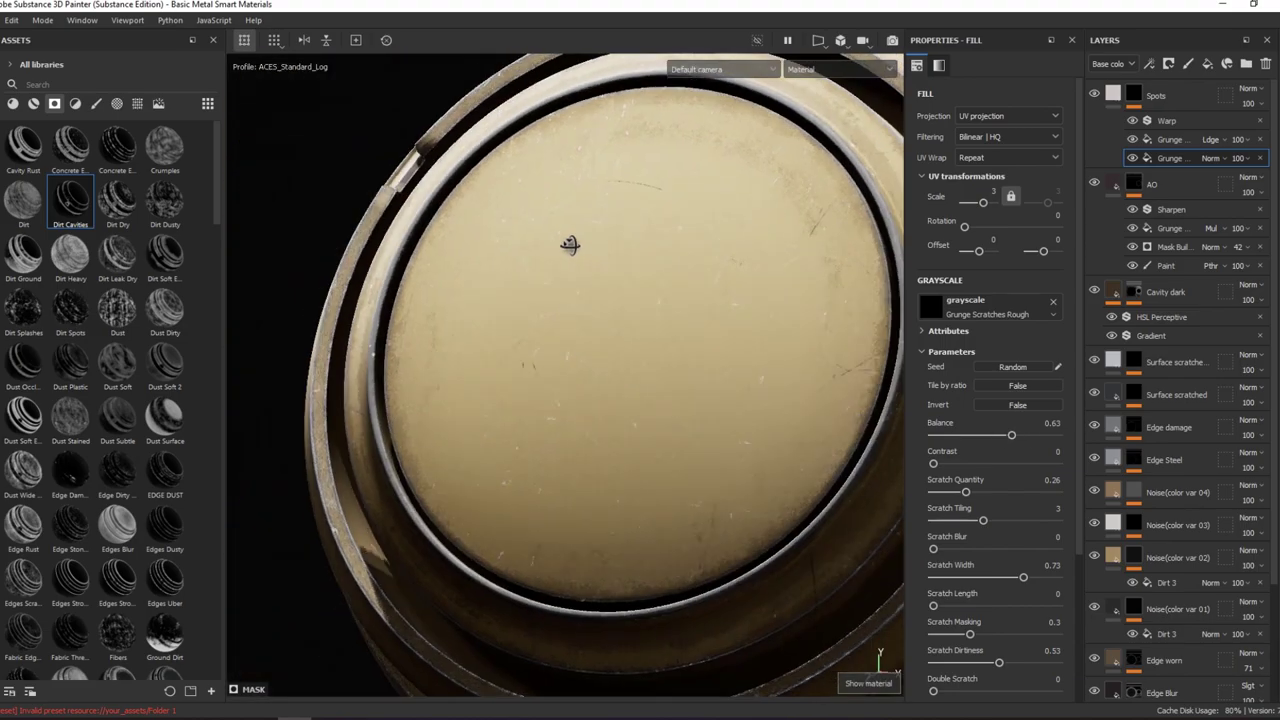
scroll(600, 270, "up", 2)
key("m")
left_click(1162, 140)
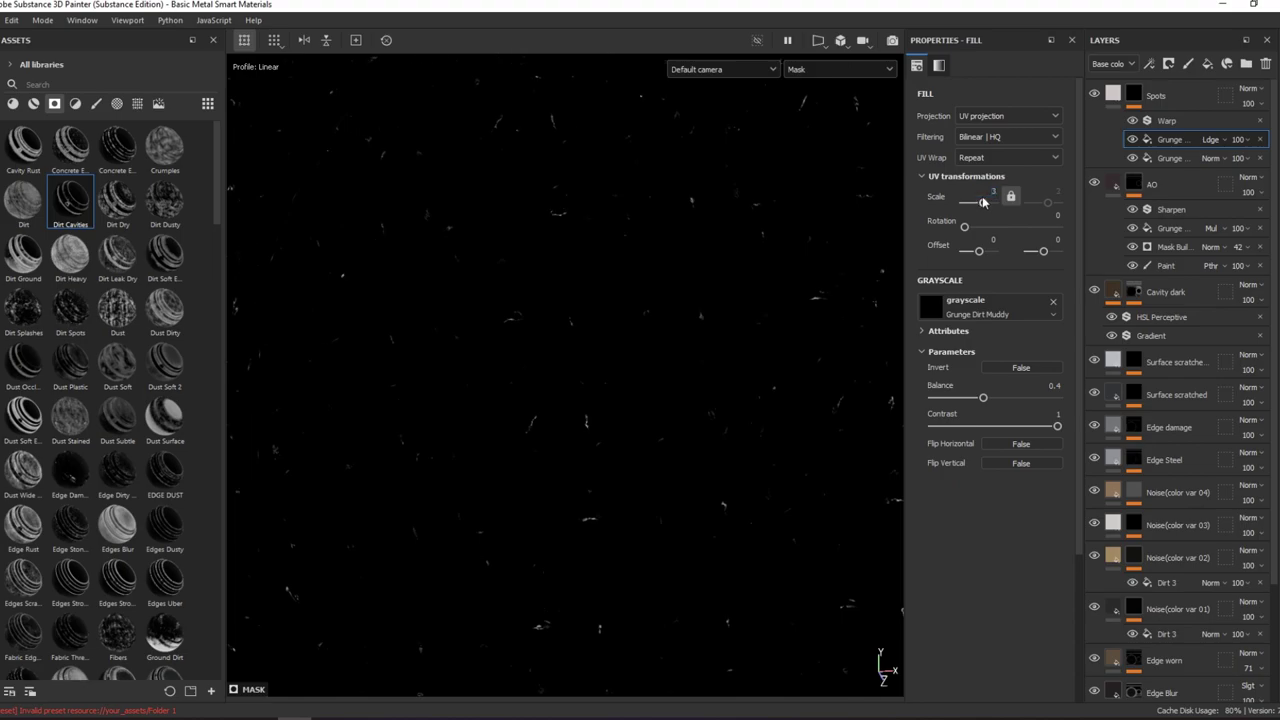
key("m")
scroll(686, 257, "down", 3)
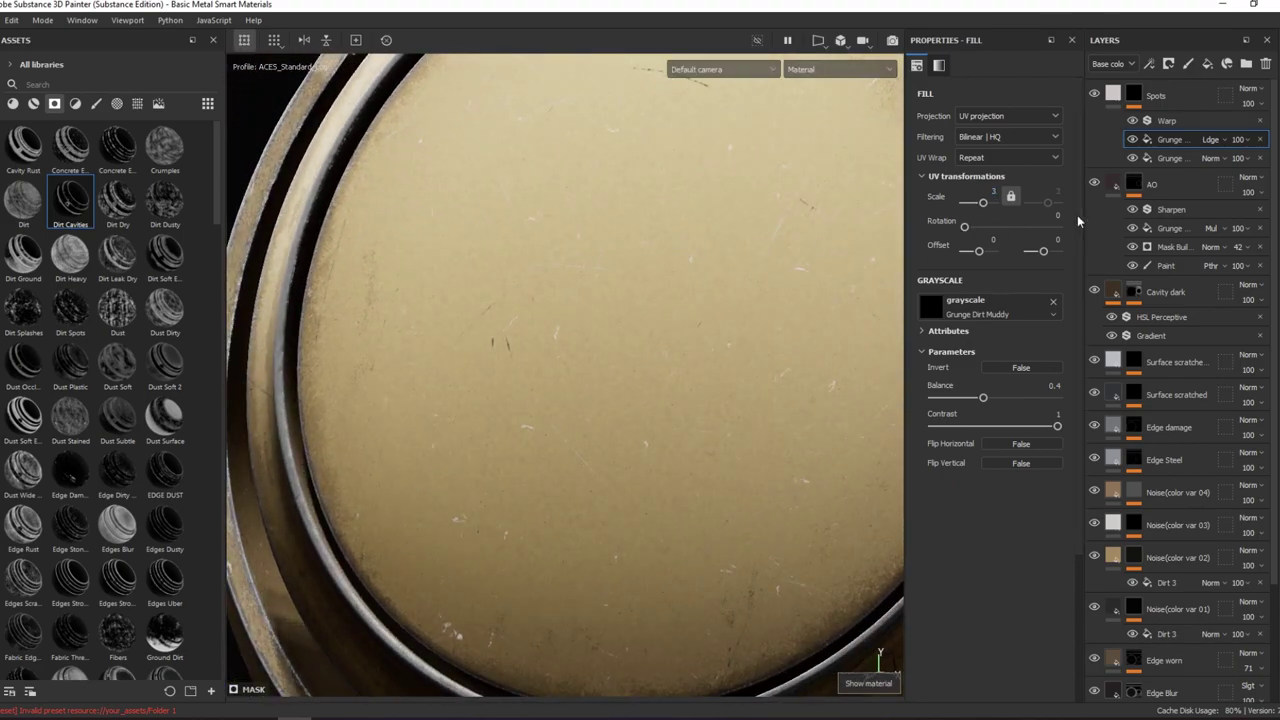
- Lower the Grunge Scratches Rough balance to about 0.38 and inspect the sphere
left_click(1160, 158)
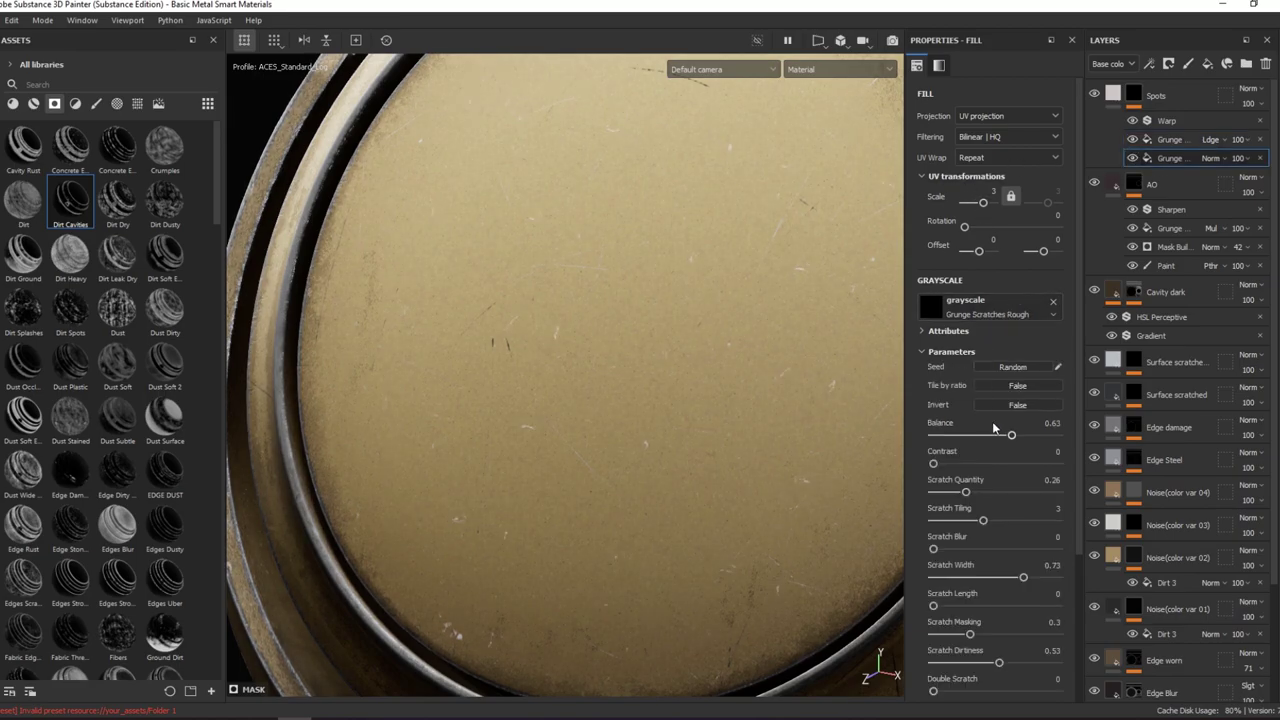
left_click_drag(1011, 434, 983, 436)
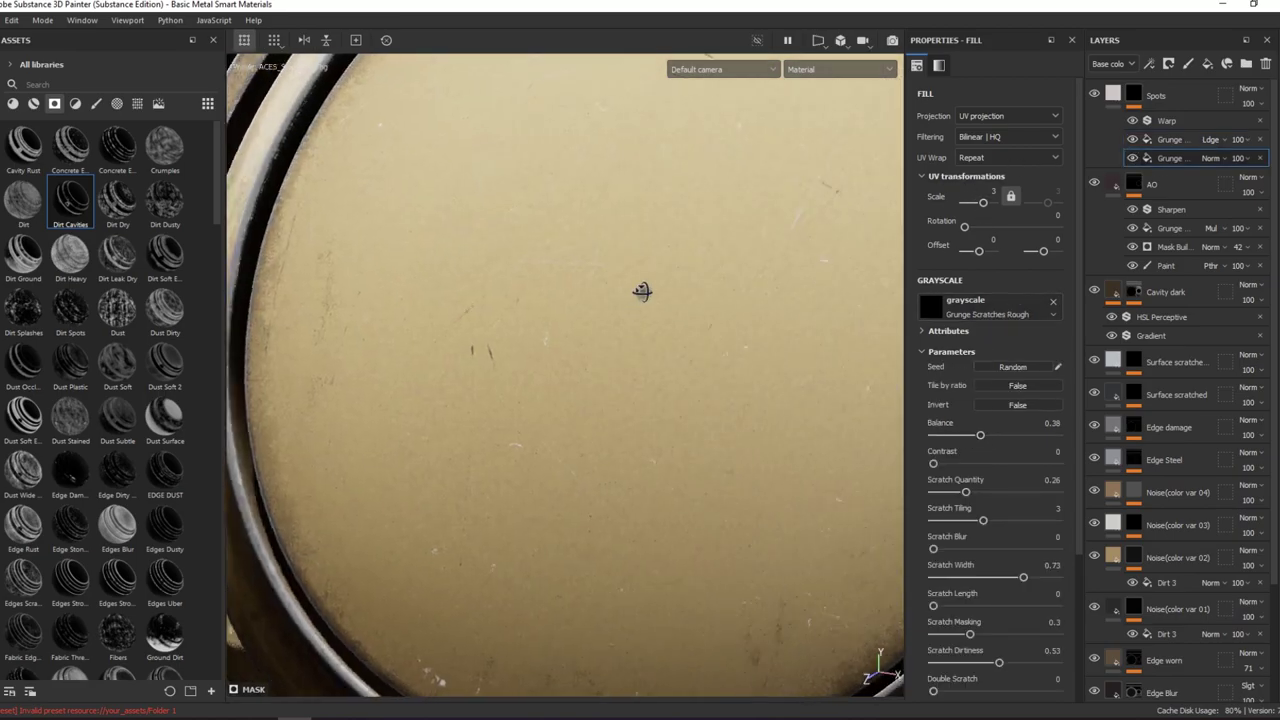
scroll(650, 300, "down", 5)
left_click_drag(663, 309, 709, 251, "alt")
scroll(709, 251, "up", 5)
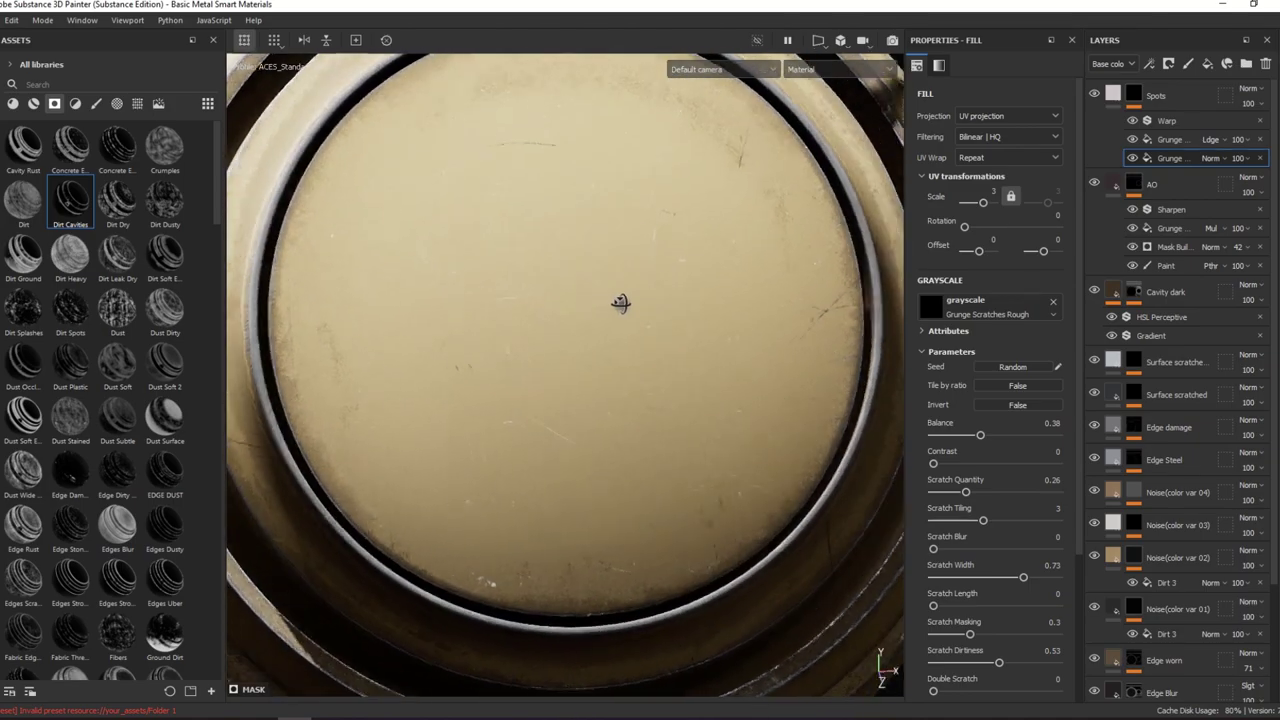
mouse_move(620, 300)
left_mouse_down("alt")
mouse_move(534, 243)
mouse_move(506, 300)
mouse_move(642, 253)
mouse_move(649, 291)
mouse_move(700, 254)
mouse_move(723, 271)
mouse_move(808, 267)
mouse_move(694, 269)
left_mouse_up("alt")
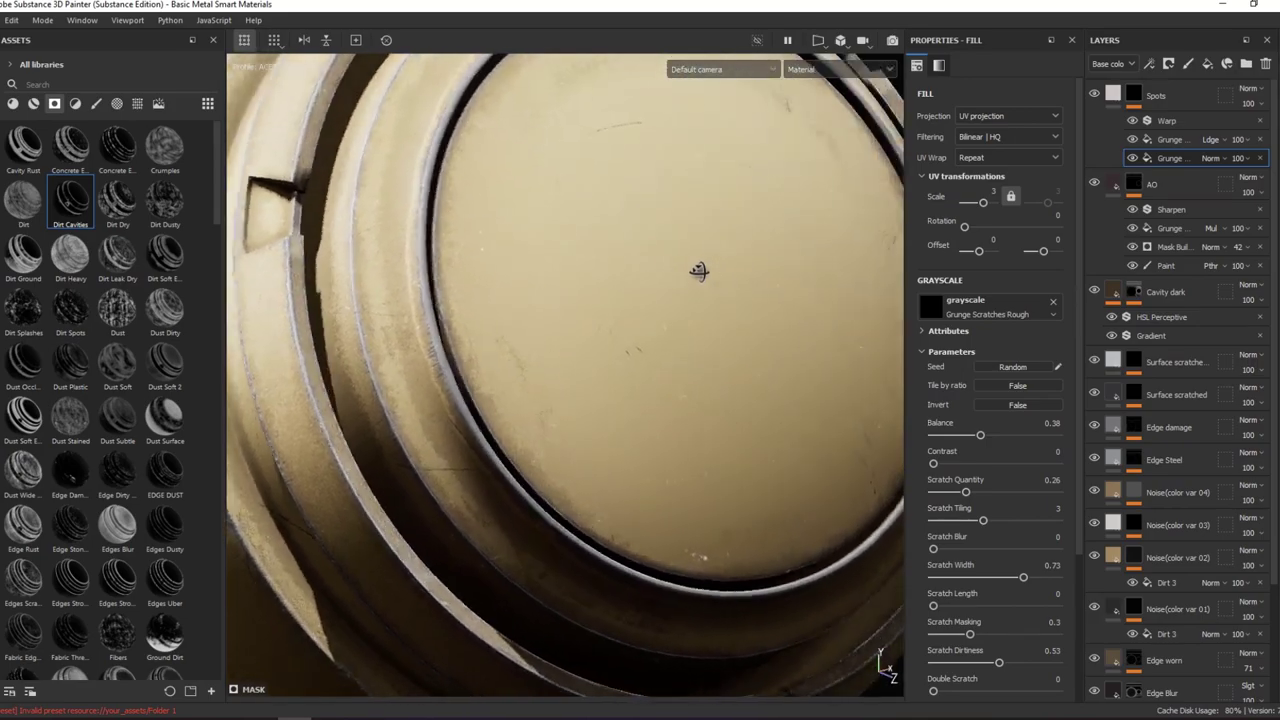
left_click(1190, 95)
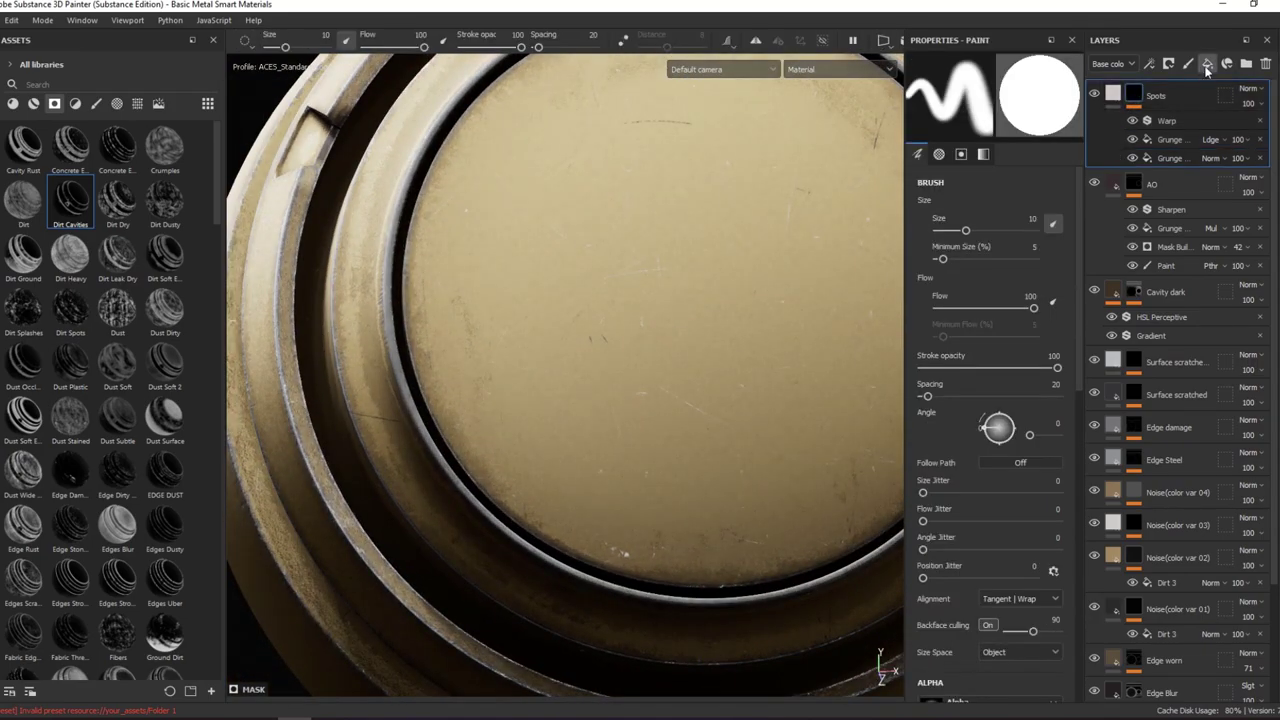
- Add a fill layer above Spots and name it Glossy spots
left_click(1207, 64)
double_click(1141, 97)
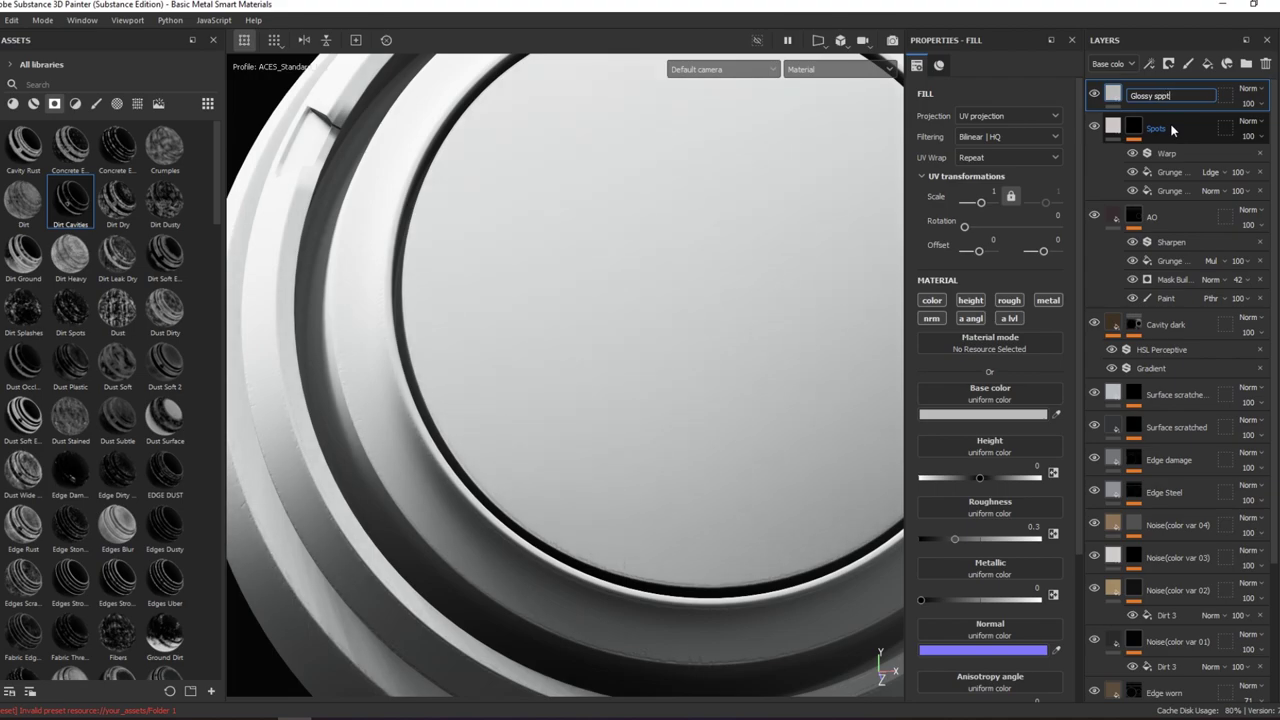
type("s")
key("Return")
- Give Glossy spots a black mask filled with the Grunge Leak Spots texture
right_click(1160, 95)
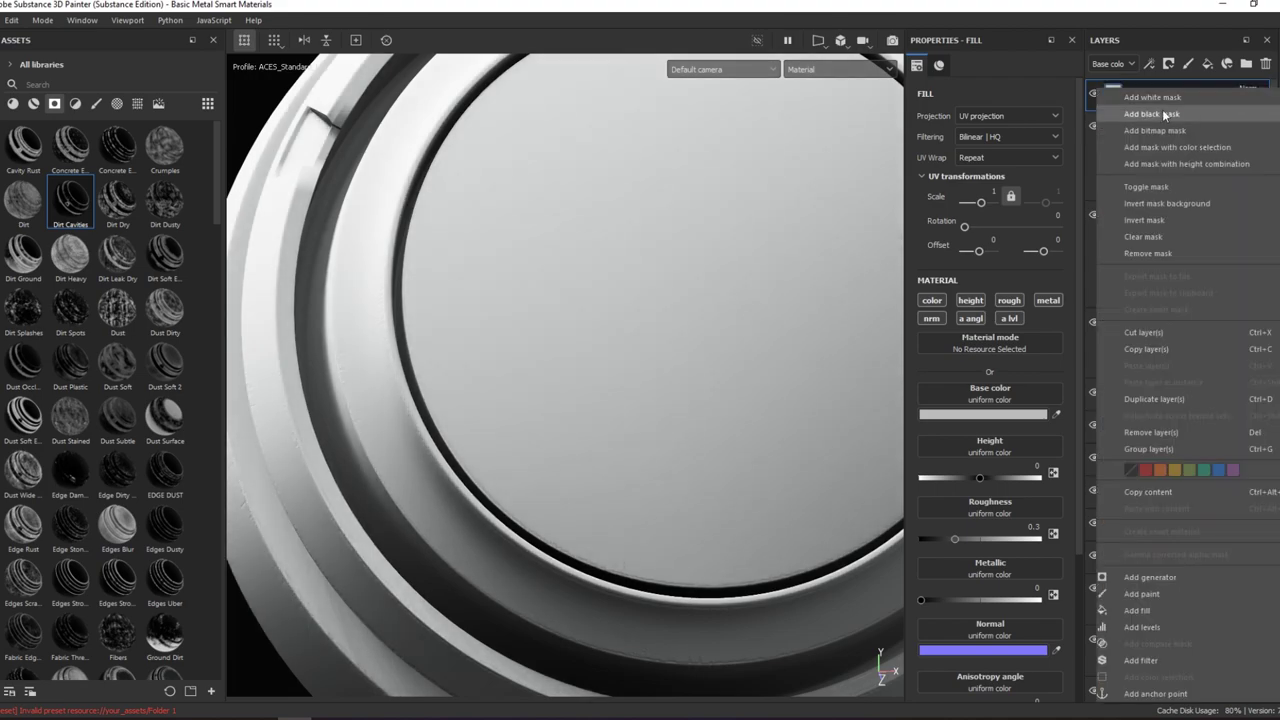
left_click(1141, 340)
right_click(1141, 340)
left_click(1148, 627)
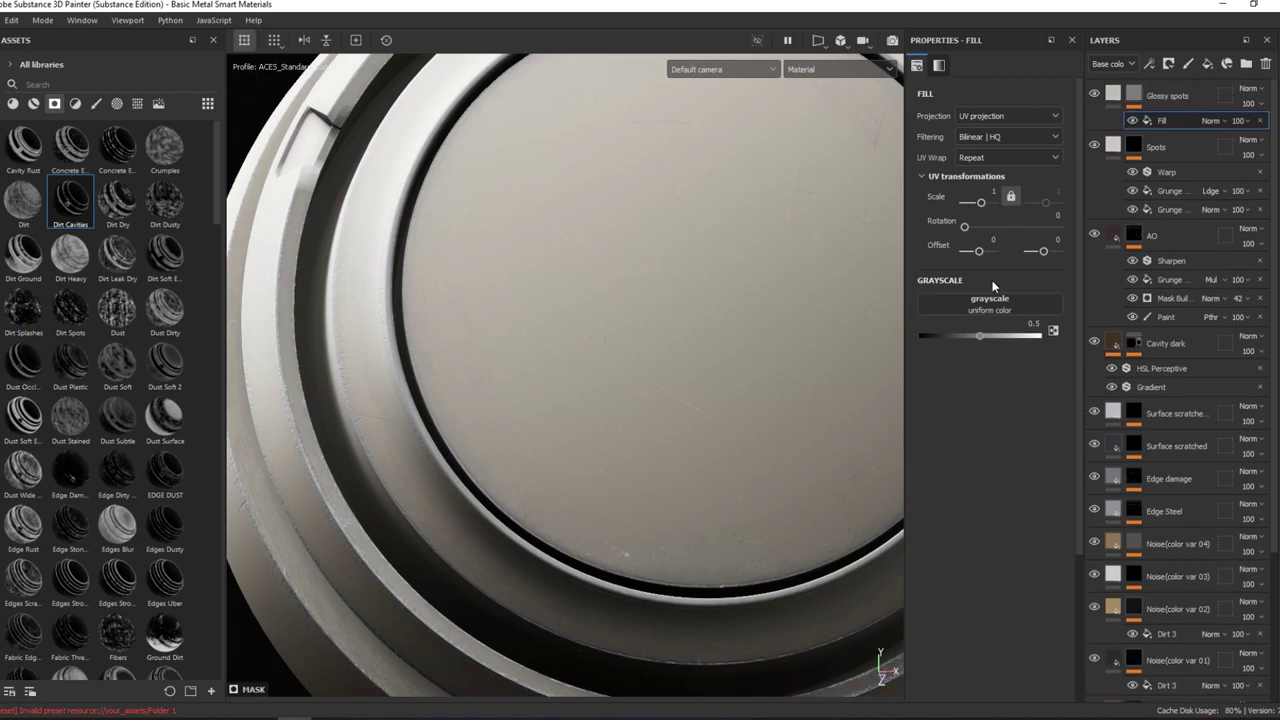
left_click(985, 302)
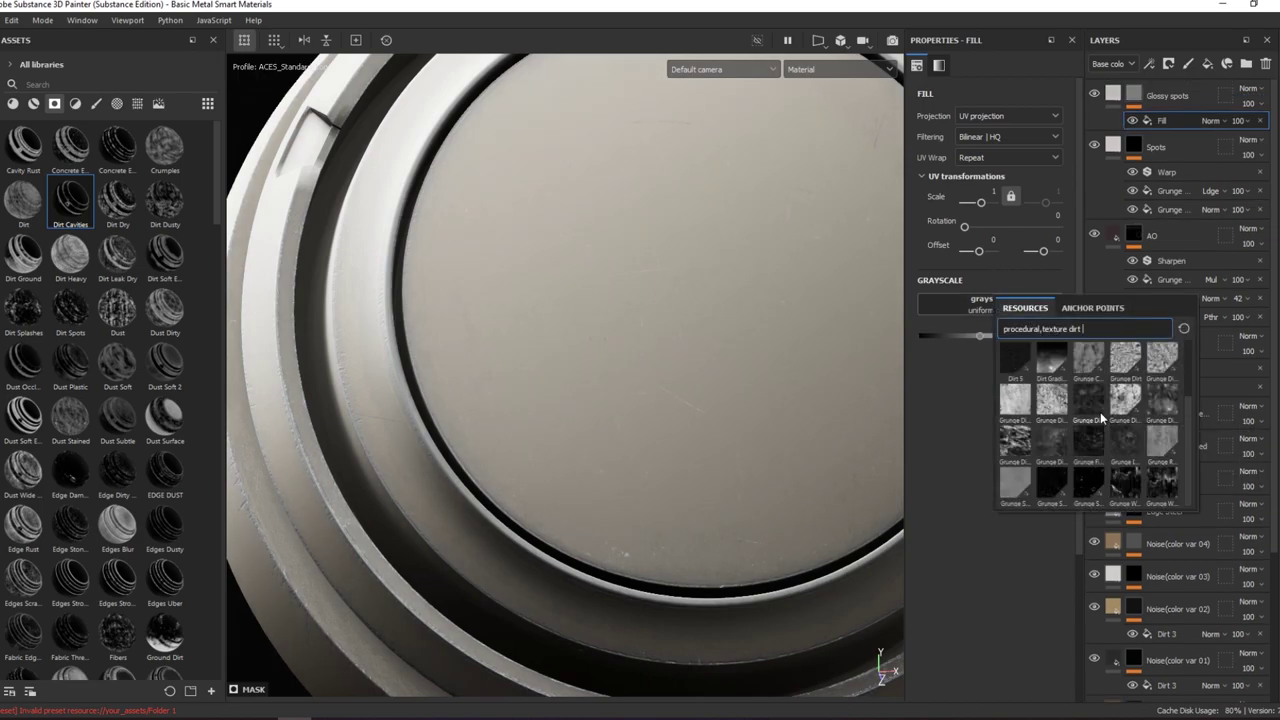
key("BackSpace")
key("BackSpace")
key("BackSpace")
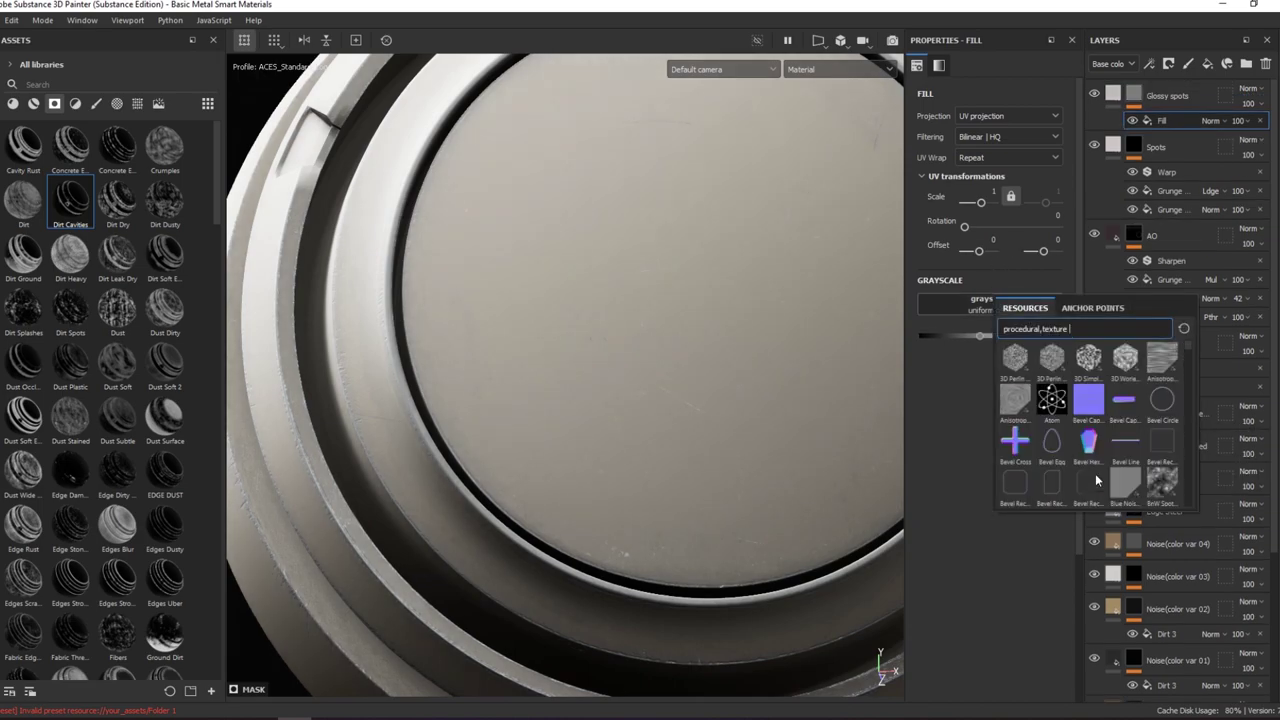
type("grung")
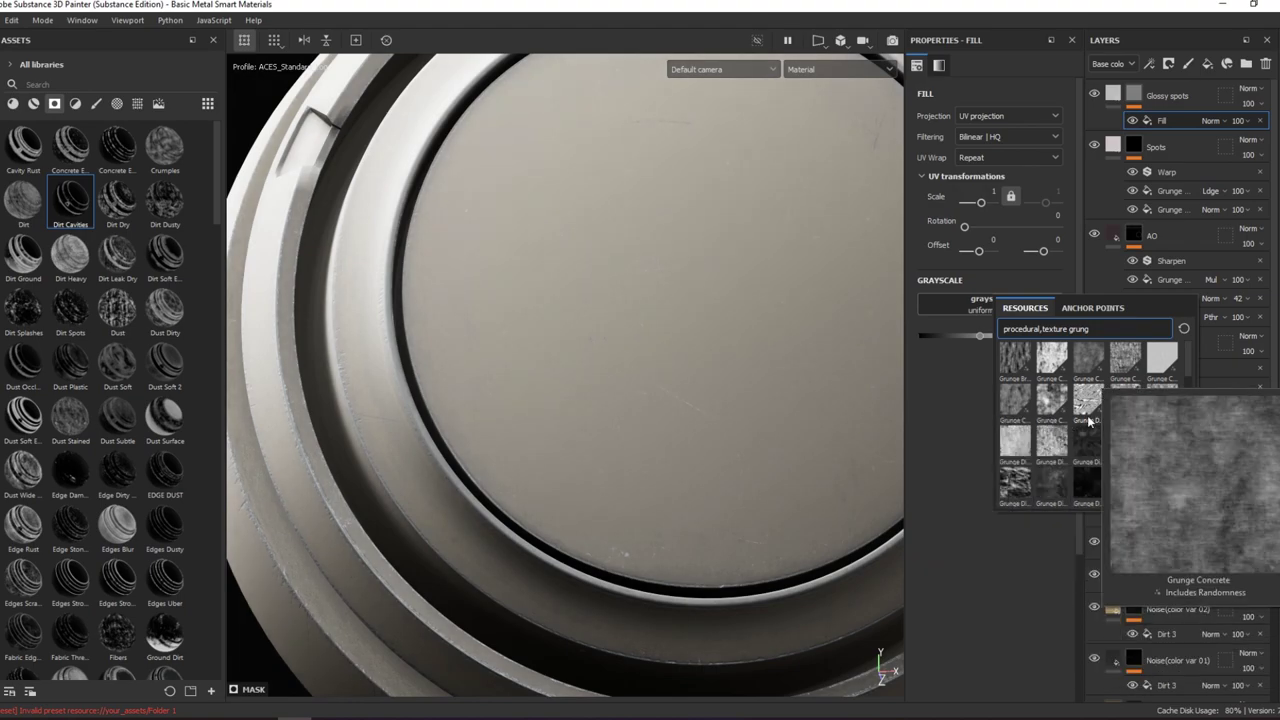
scroll(1175, 446, "down", 3)
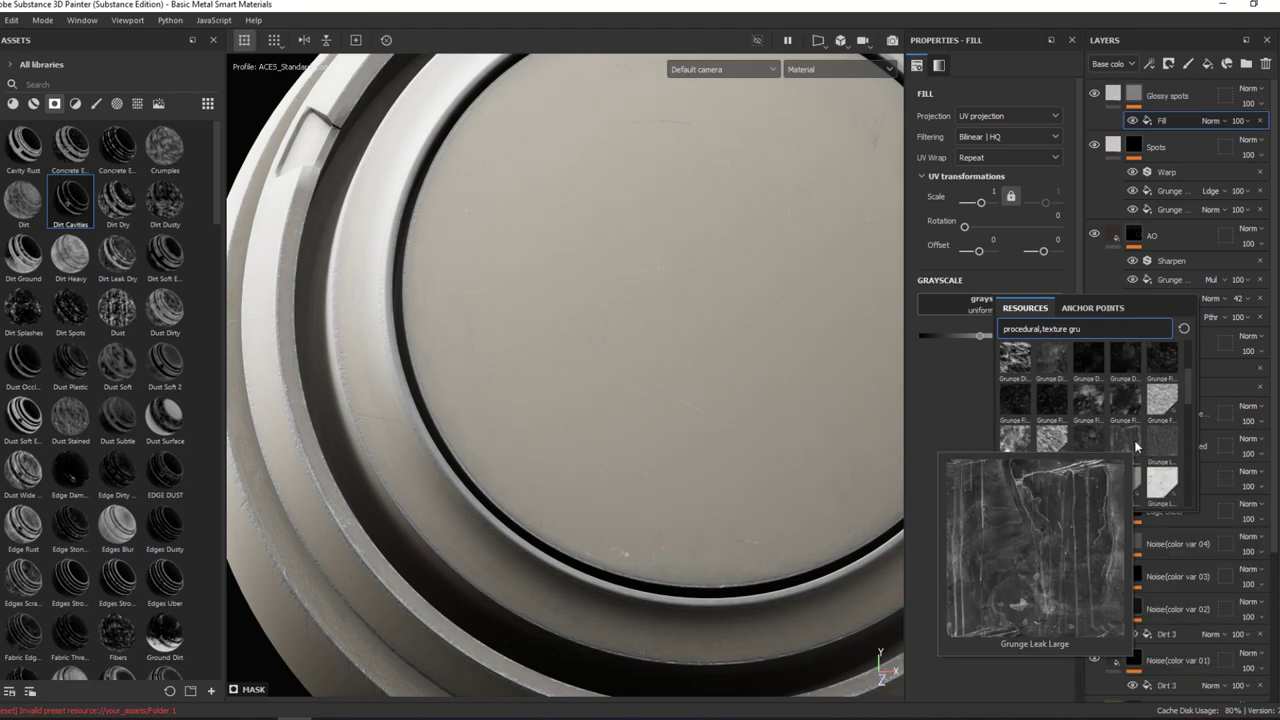
scroll(1080, 436, "down", 3)
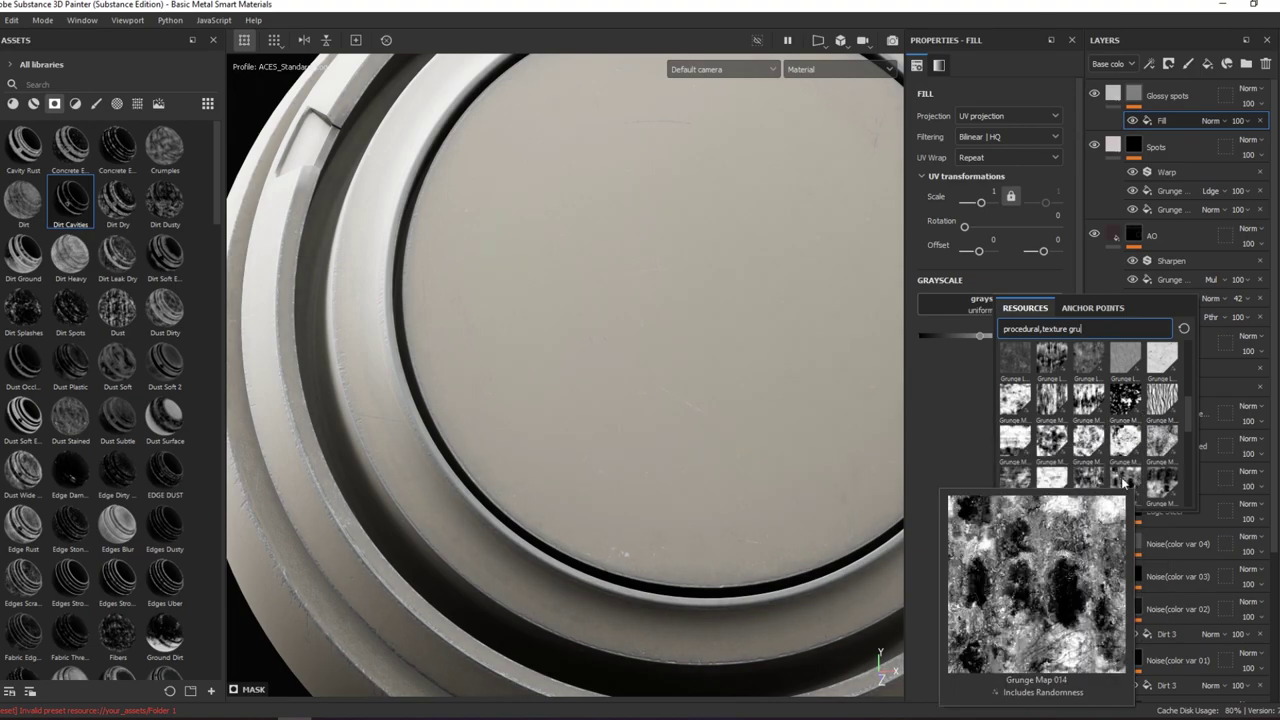
left_click(1014, 362)
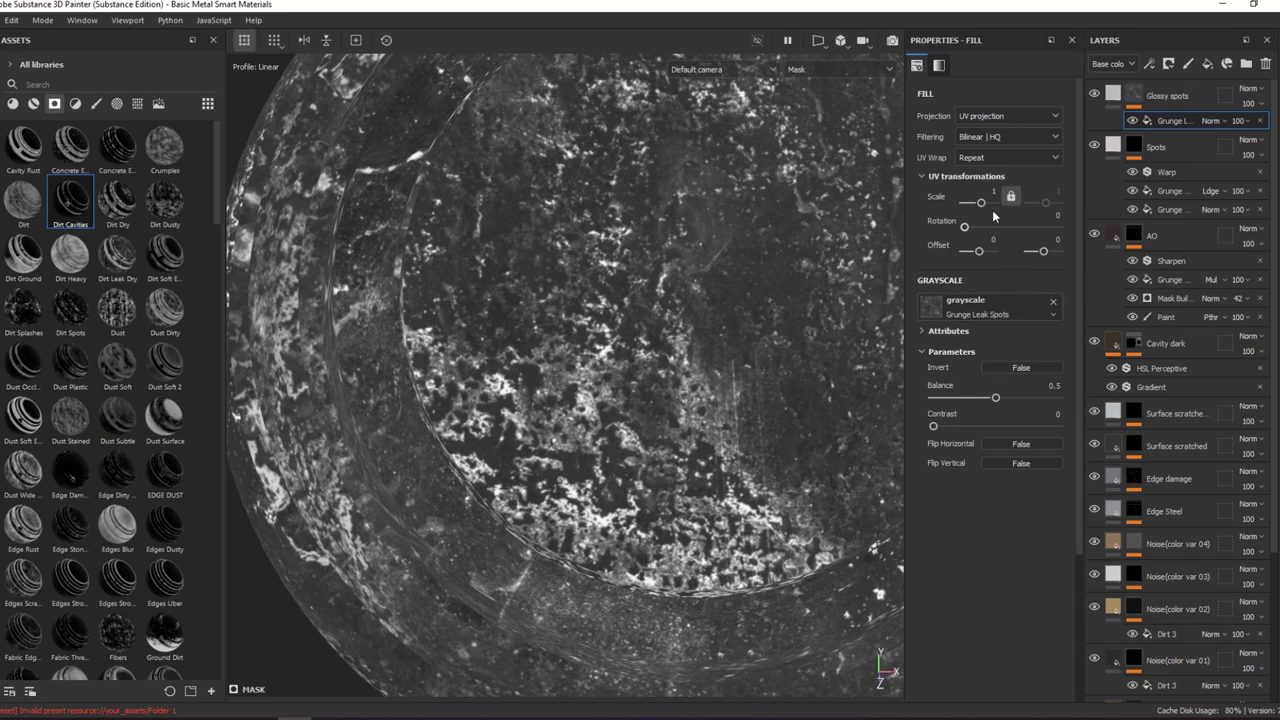
- Sharpen the grunge mask and give the spots base colour 2A2727 with lowered roughness
left_click_drag(992, 190, 986, 191)
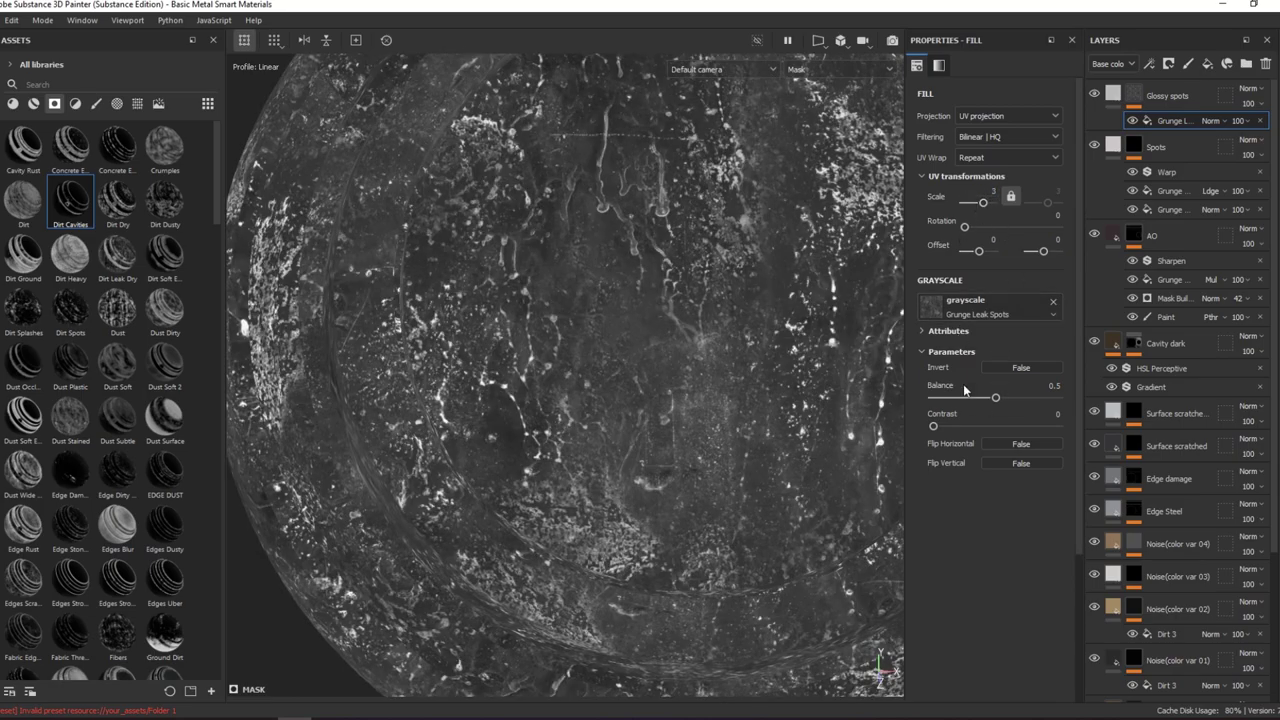
mouse_move(933, 426)
left_mouse_down()
mouse_move(999, 426)
mouse_move(976, 395)
left_mouse_up()
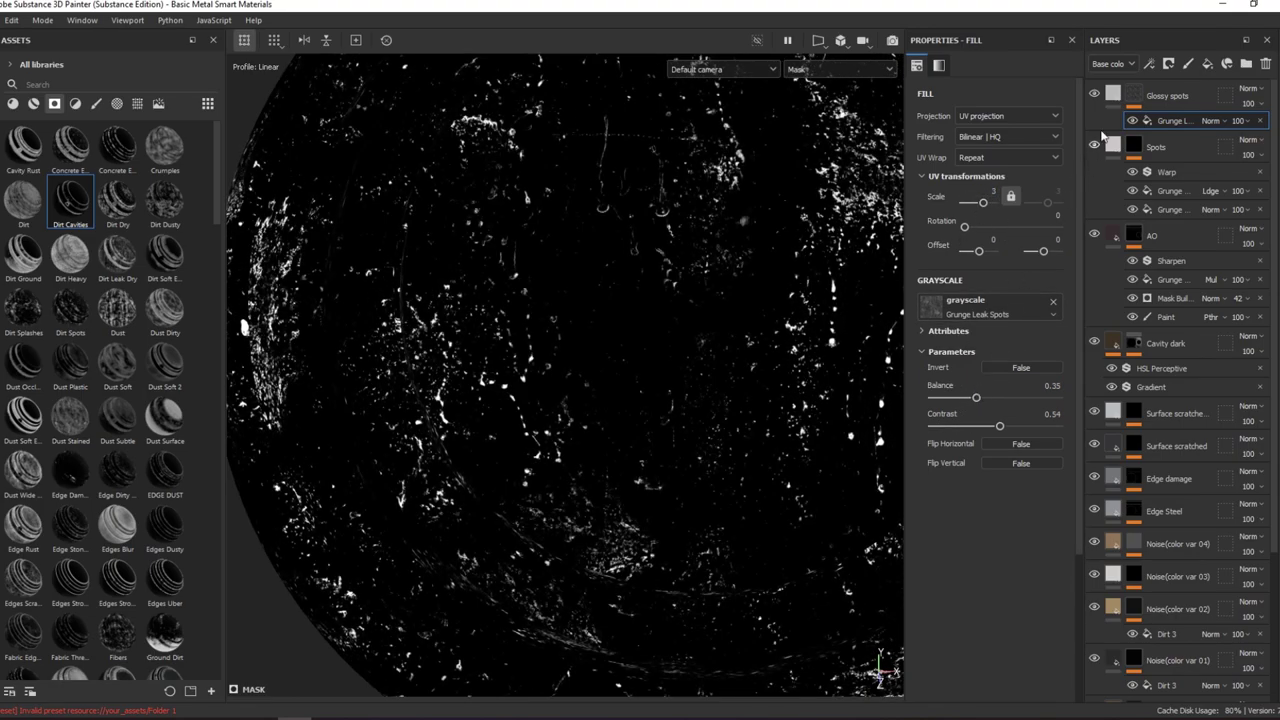
left_click(1113, 95)
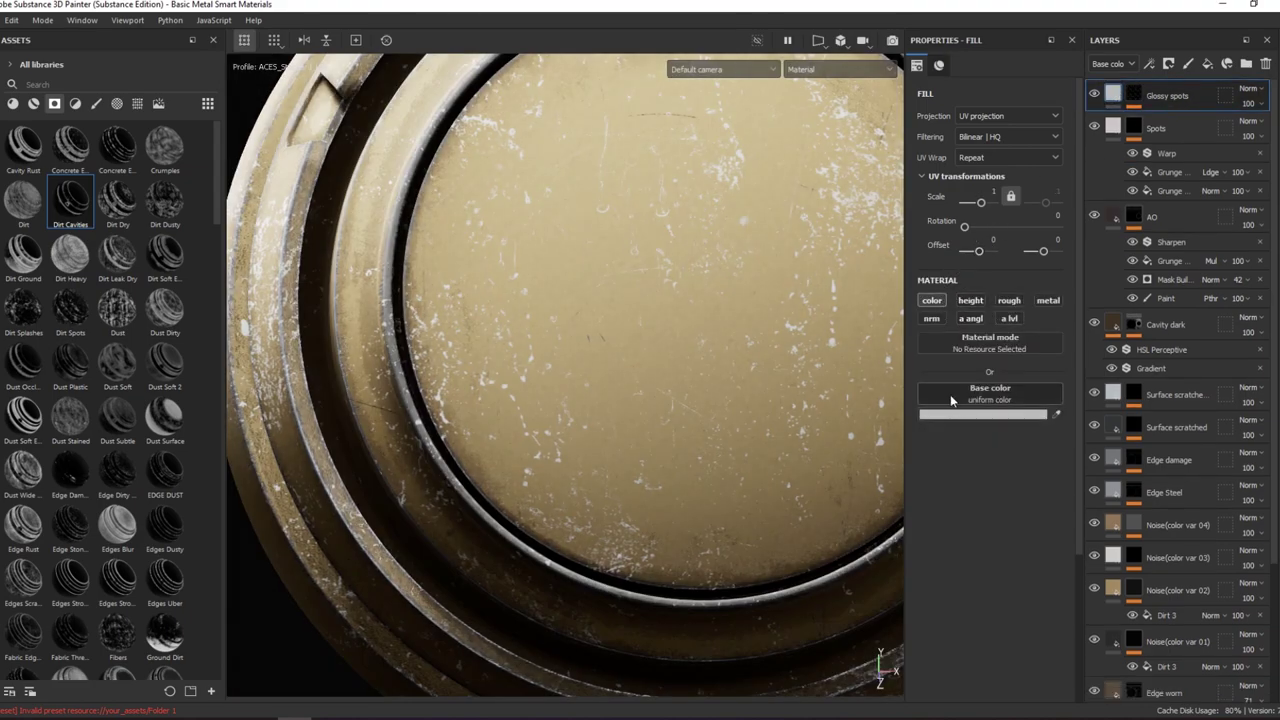
left_click(951, 400)
left_click_drag(988, 491, 985, 508)
left_click(1009, 301)
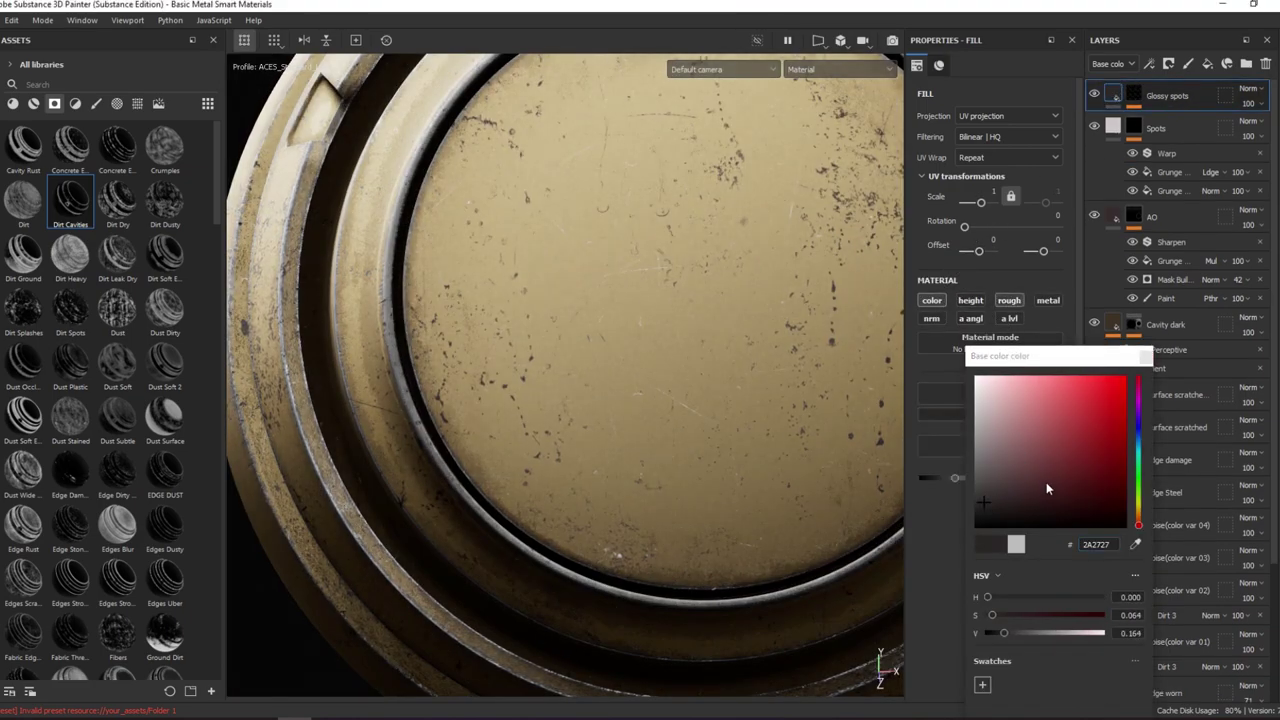
left_click_drag(956, 478, 946, 480)
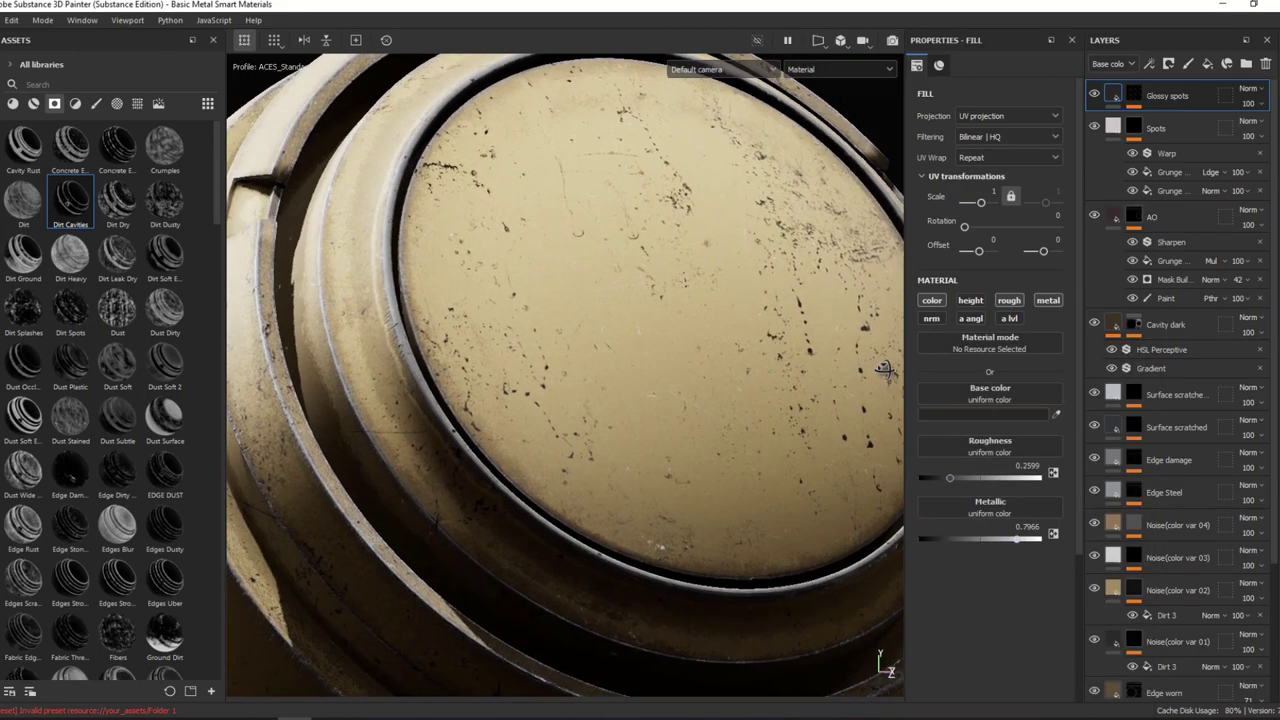
- Rename the layer to oil and fade it to 13 opacity
left_click_drag(1256, 121, 1155, 101)
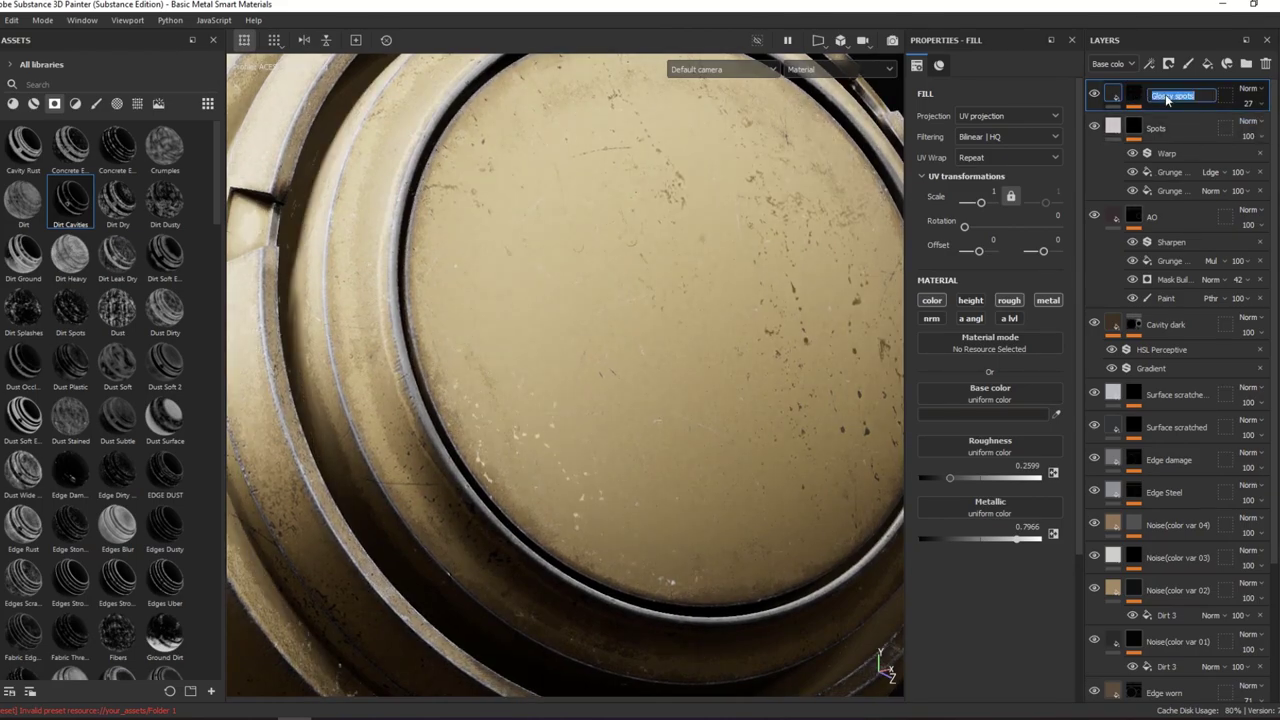
type("Dul")
type("oil")
key("Return")
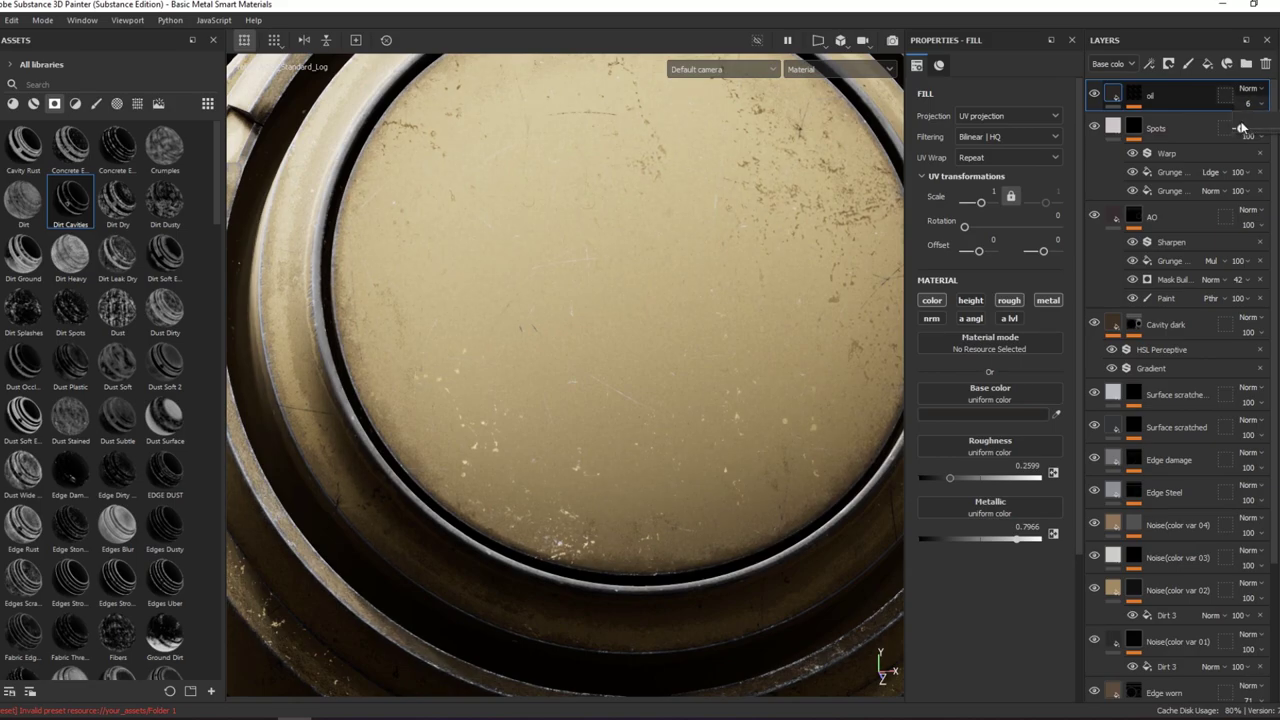
left_click_drag(1250, 125, 1238, 127)
mouse_move(660, 220)
left_mouse_down("alt")
mouse_move(567, 147)
mouse_move(660, 77)
mouse_move(760, 60)
left_mouse_up("alt")
- Lower the oil's metallic to 0.0734 and roughness to 0.322, comparing it on and off
left_click(1112, 64)
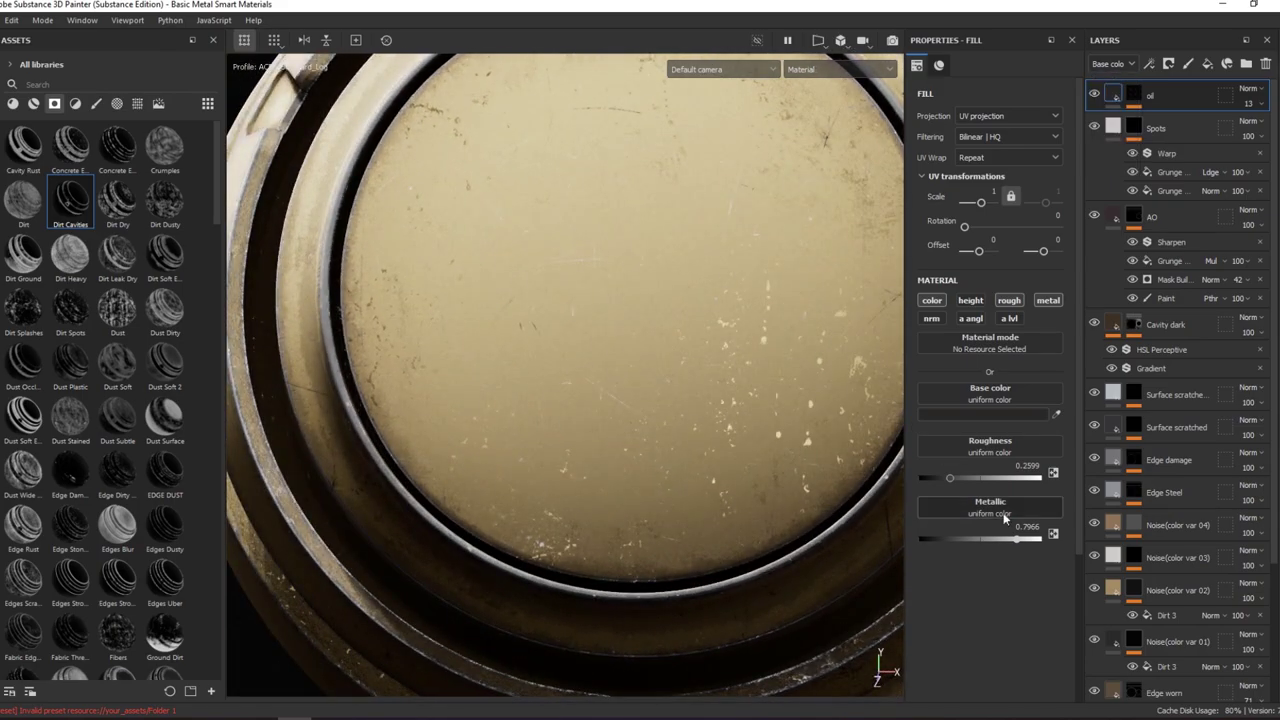
left_click_drag(1015, 538, 924, 539)
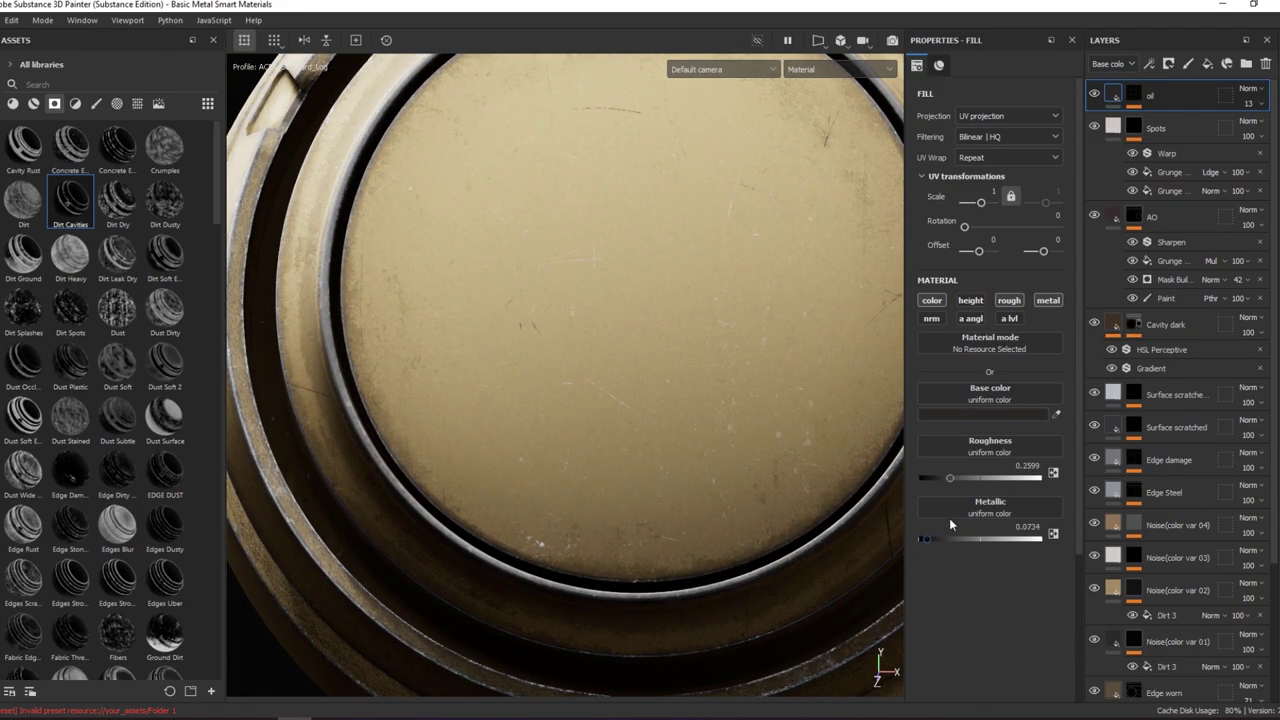
left_click_drag(1004, 481, 958, 479)
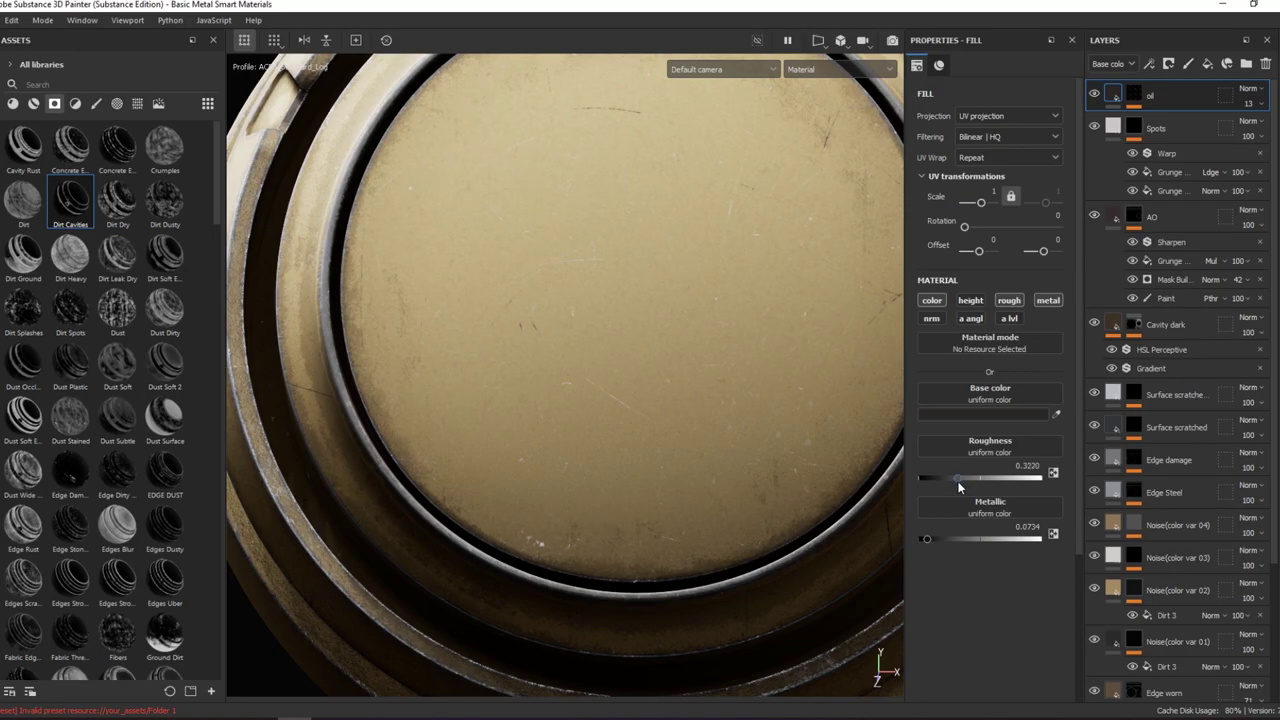
left_click_drag(790, 380, 830, 358, "alt")
mouse_move(830, 358)
right_mouse_down("shift")
mouse_move(823, 423)
mouse_move(723, 356)
mouse_move(751, 360)
mouse_move(580, 363)
right_mouse_up("shift")
mouse_move(580, 363)
left_mouse_down("alt")
mouse_move(531, 306)
mouse_move(460, 320)
left_mouse_up("alt")
left_click(1094, 95)
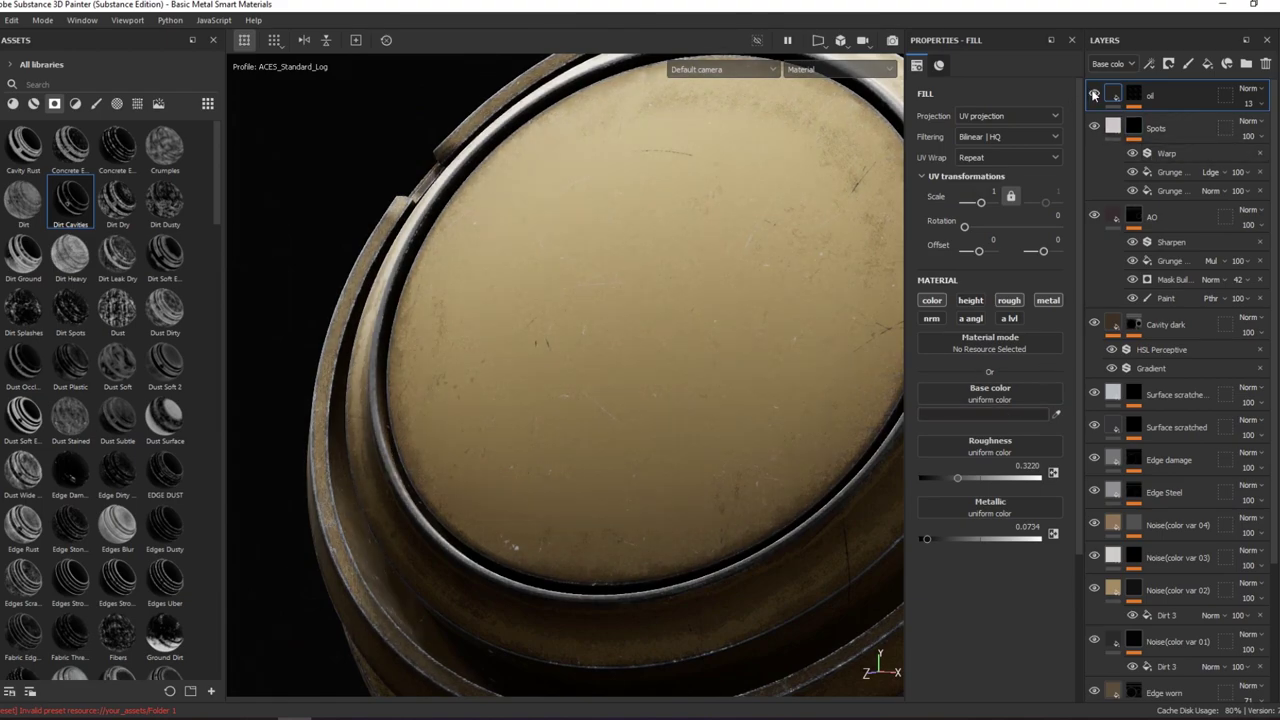
left_click(1094, 95)
mouse_move(726, 186)
left_mouse_down("alt")
mouse_move(572, 155)
mouse_move(651, 194)
left_mouse_up("alt")
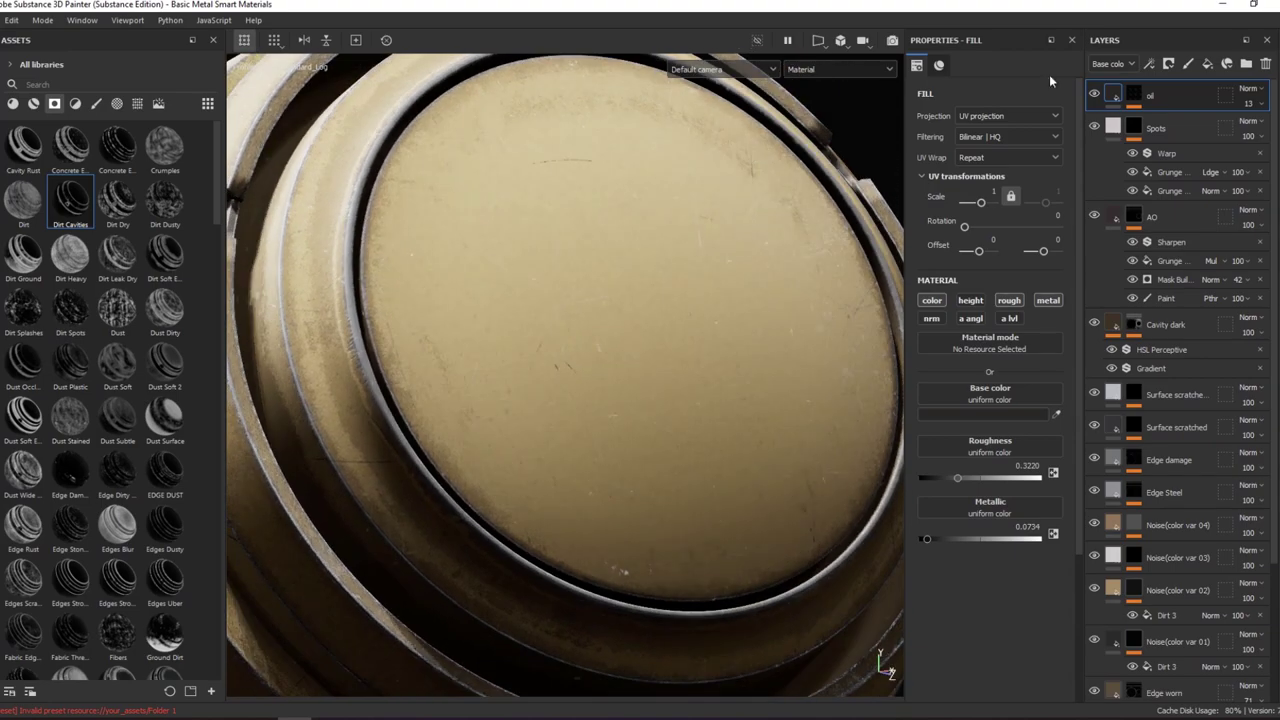
left_click(75, 103)
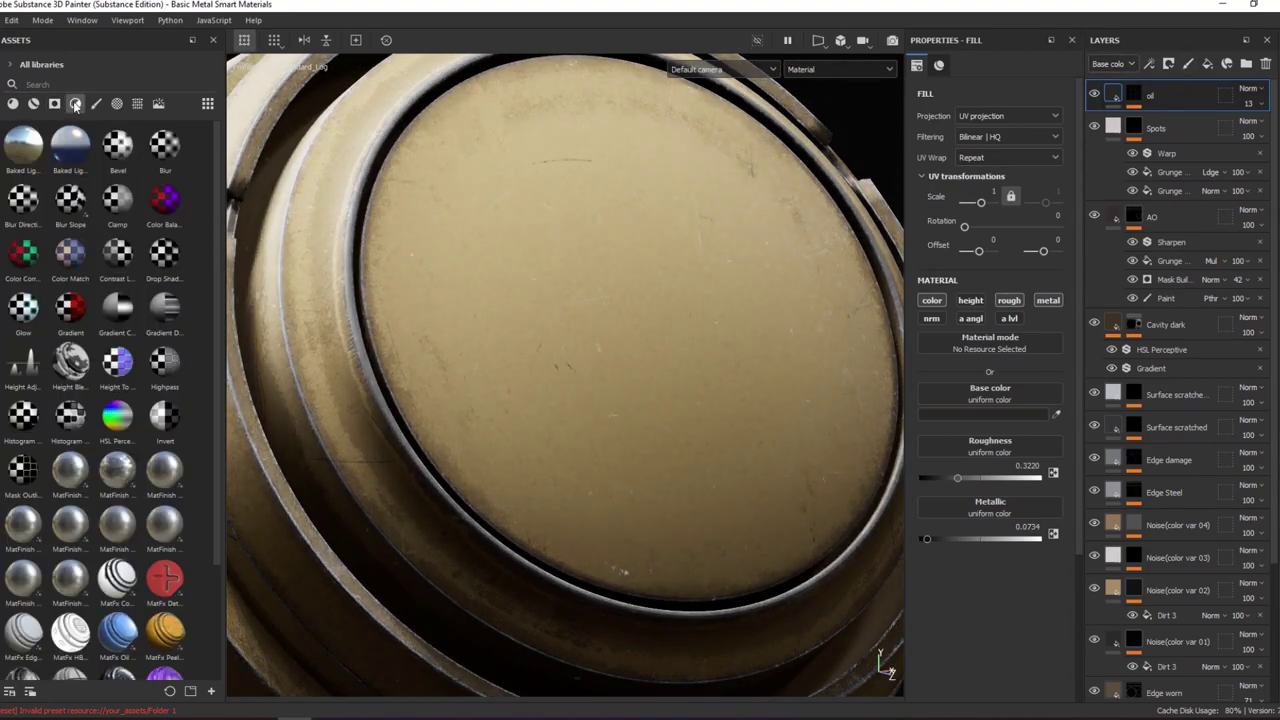
left_click(1094, 95)
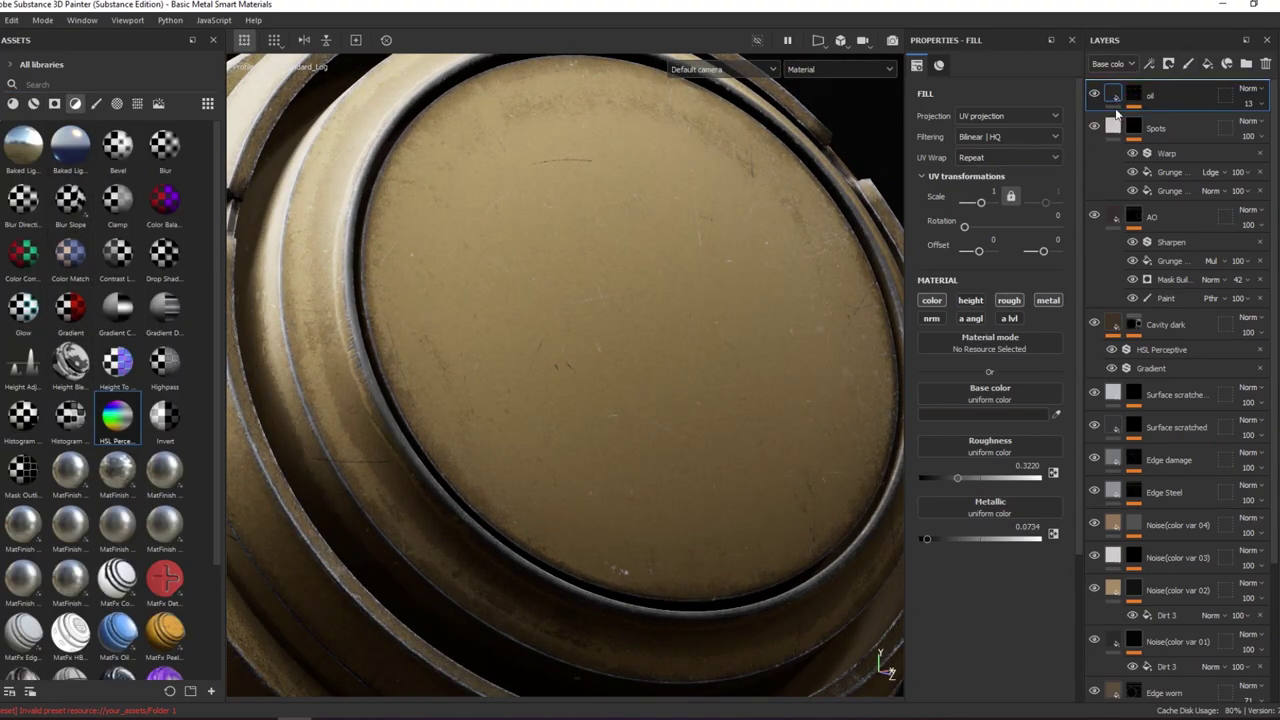
- Add an HSL Perceptive filter on top with hue 0.498, saturation 0.526, lightness 0.502
left_click_drag(117, 420, 1117, 117)
left_click_drag(1006, 248, 998, 221)
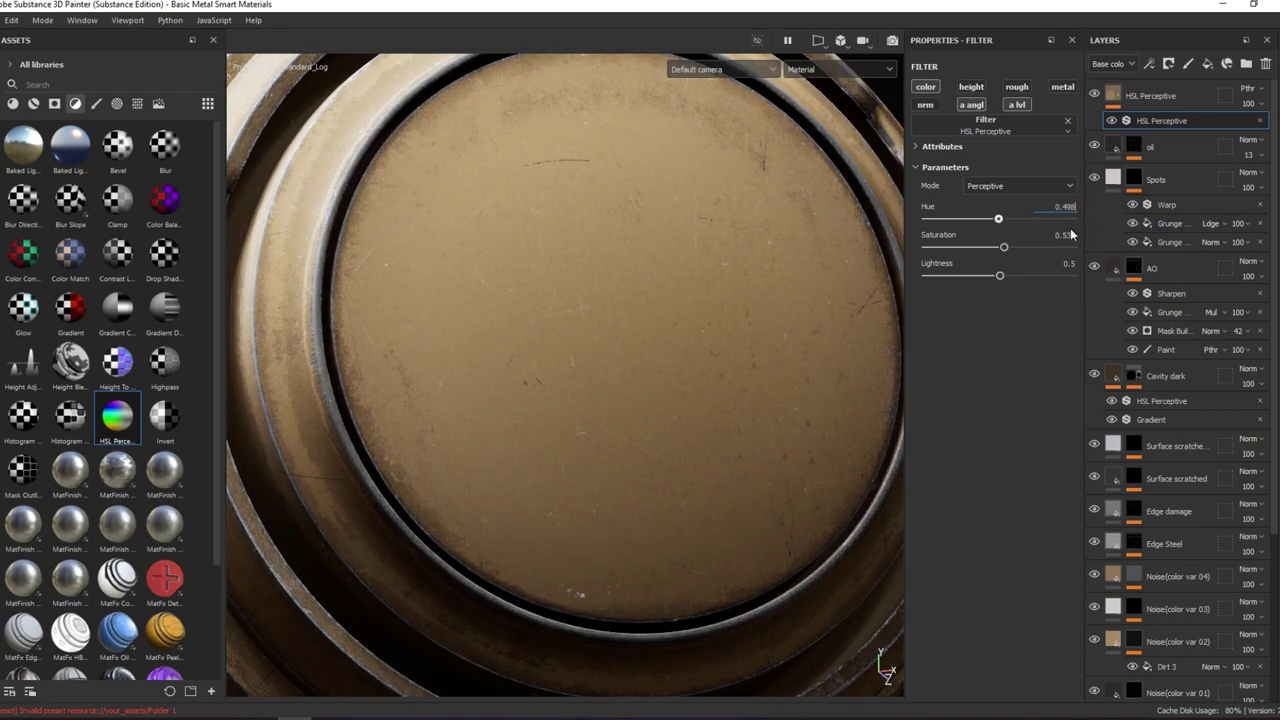
key("Return")
scroll(679, 321, "up", 2)
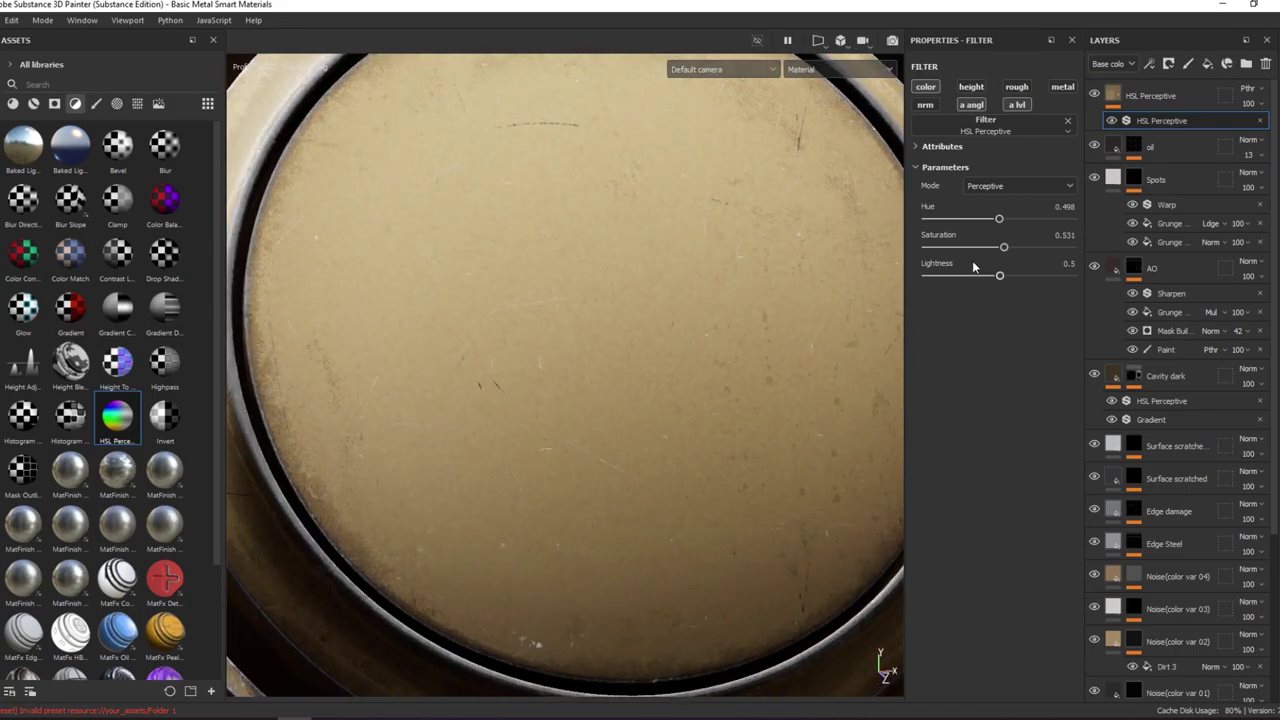
left_click_drag(1001, 277, 1001, 276)
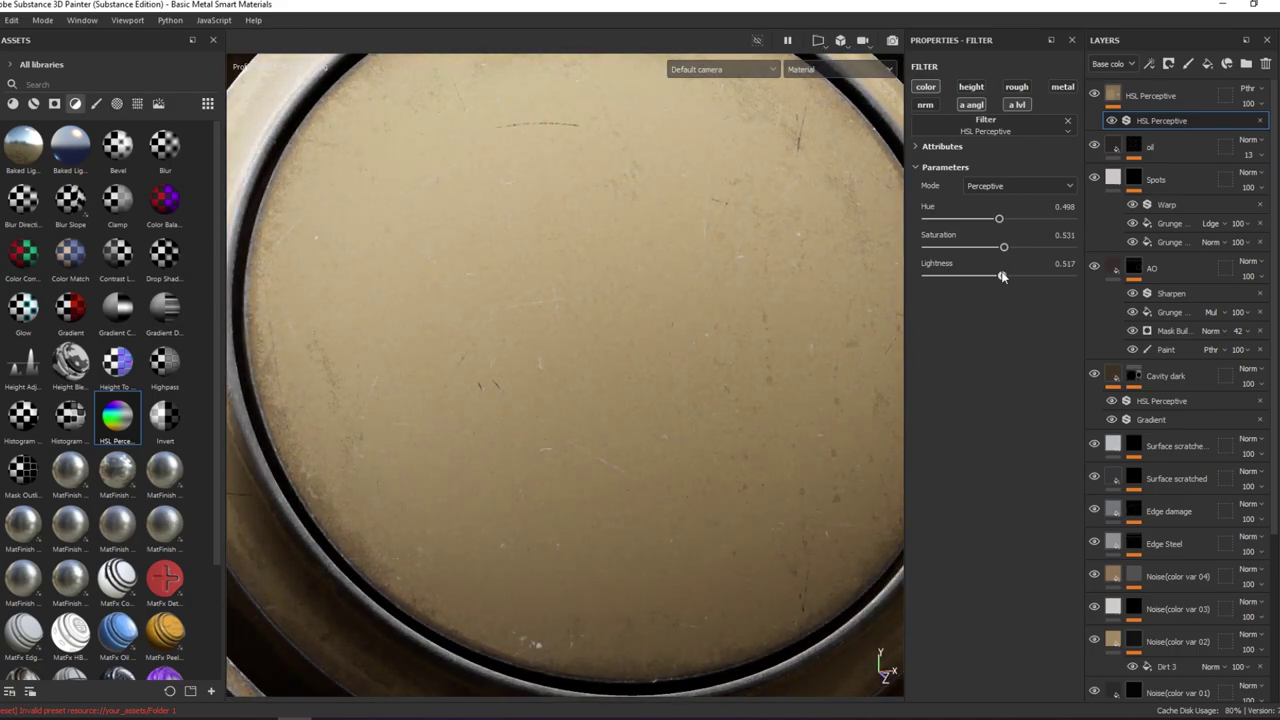
mouse_move(759, 237)
left_mouse_down("alt")
mouse_move(803, 209)
mouse_move(877, 260)
left_mouse_up("alt")
left_click_drag(996, 247, 1008, 247)
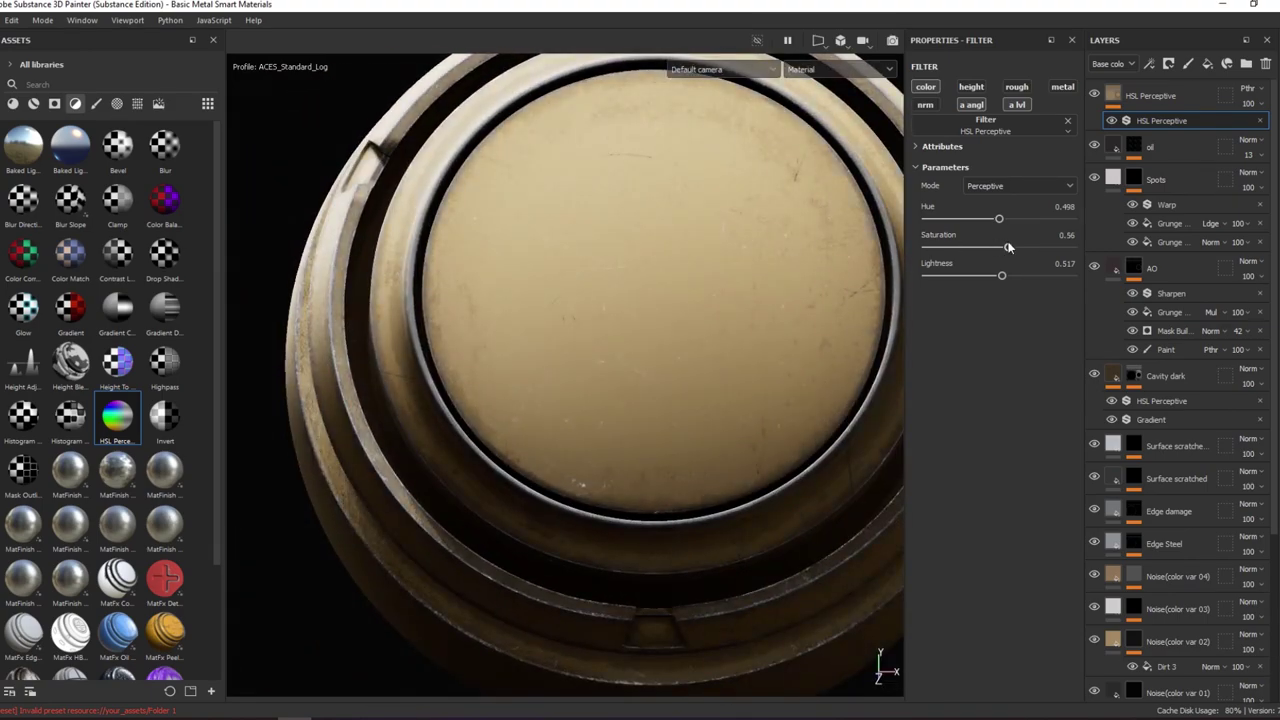
mouse_move(850, 247)
left_mouse_down("alt")
mouse_move(594, 243)
mouse_move(880, 214)
left_mouse_up("alt")
left_click_drag(1005, 250, 1000, 277)
mouse_move(694, 229)
left_mouse_down("alt")
mouse_move(894, 177)
mouse_move(810, 178)
mouse_move(794, 331)
mouse_move(618, 226)
mouse_move(511, 189)
mouse_move(552, 125)
mouse_move(751, 143)
mouse_move(711, 149)
mouse_move(663, 211)
mouse_move(700, 205)
left_mouse_up("alt")
scroll(1146, 537, "down", 5)
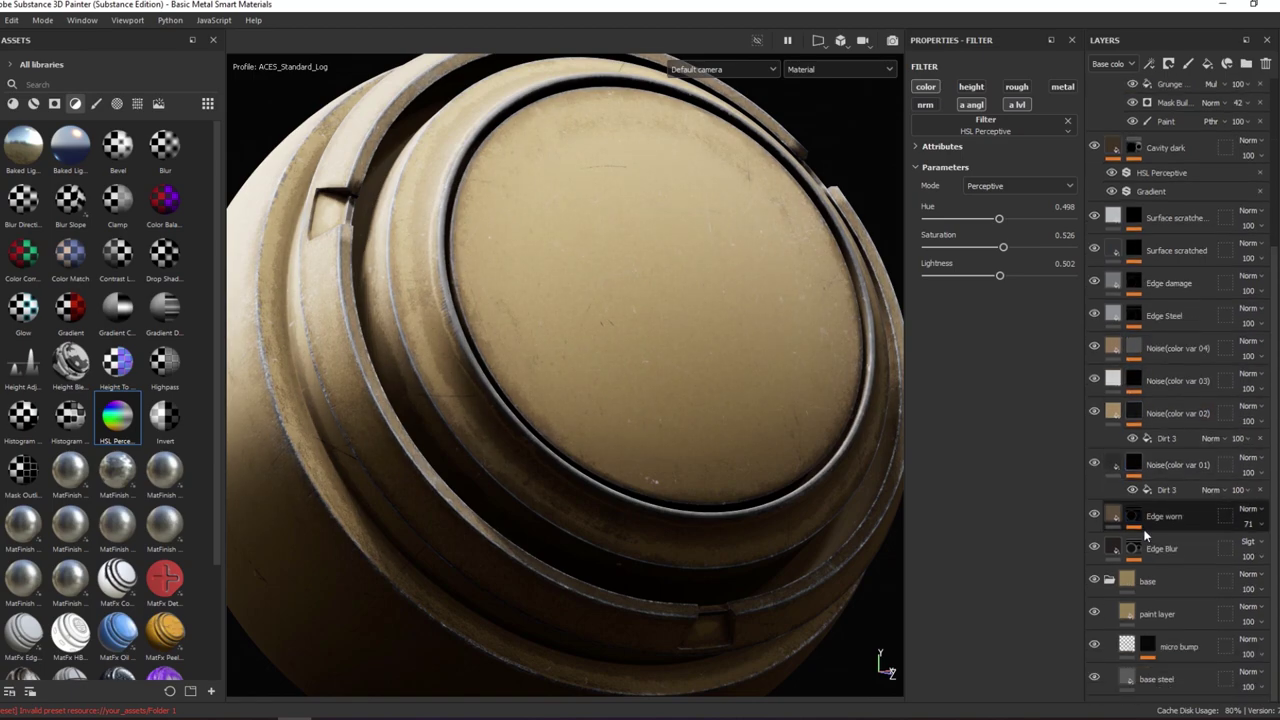
- Lower the Edge Steel layer's steel roughness
left_click(1165, 316)
left_click(1000, 450)
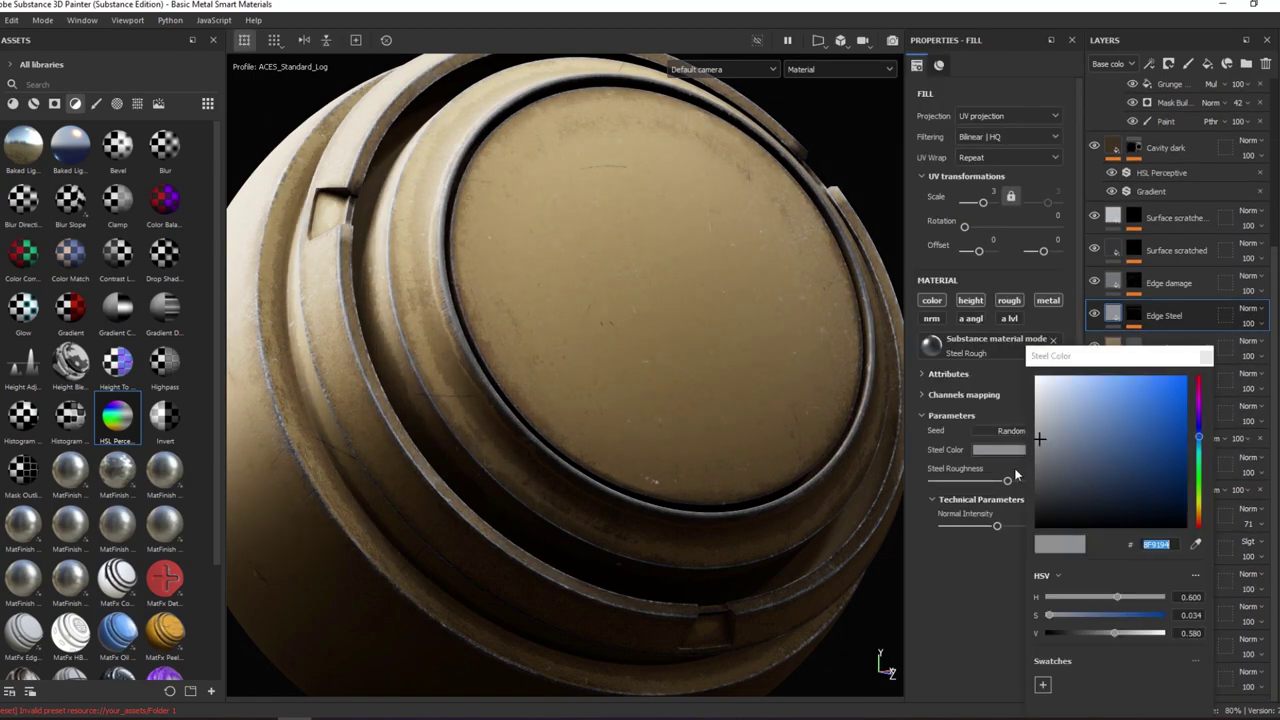
left_click_drag(1007, 480, 963, 482)
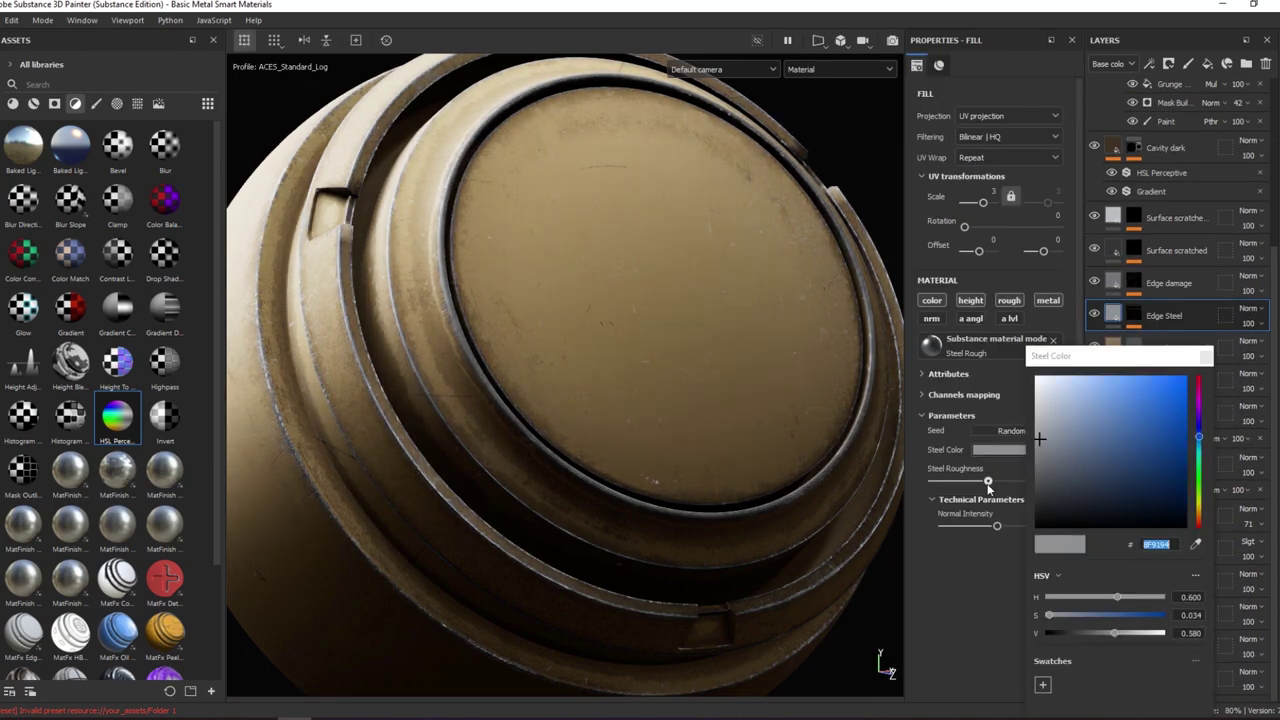
- Check the Edge damage layer's steel roughness (0.47) across channel views, then return to Material view
left_click(1212, 370)
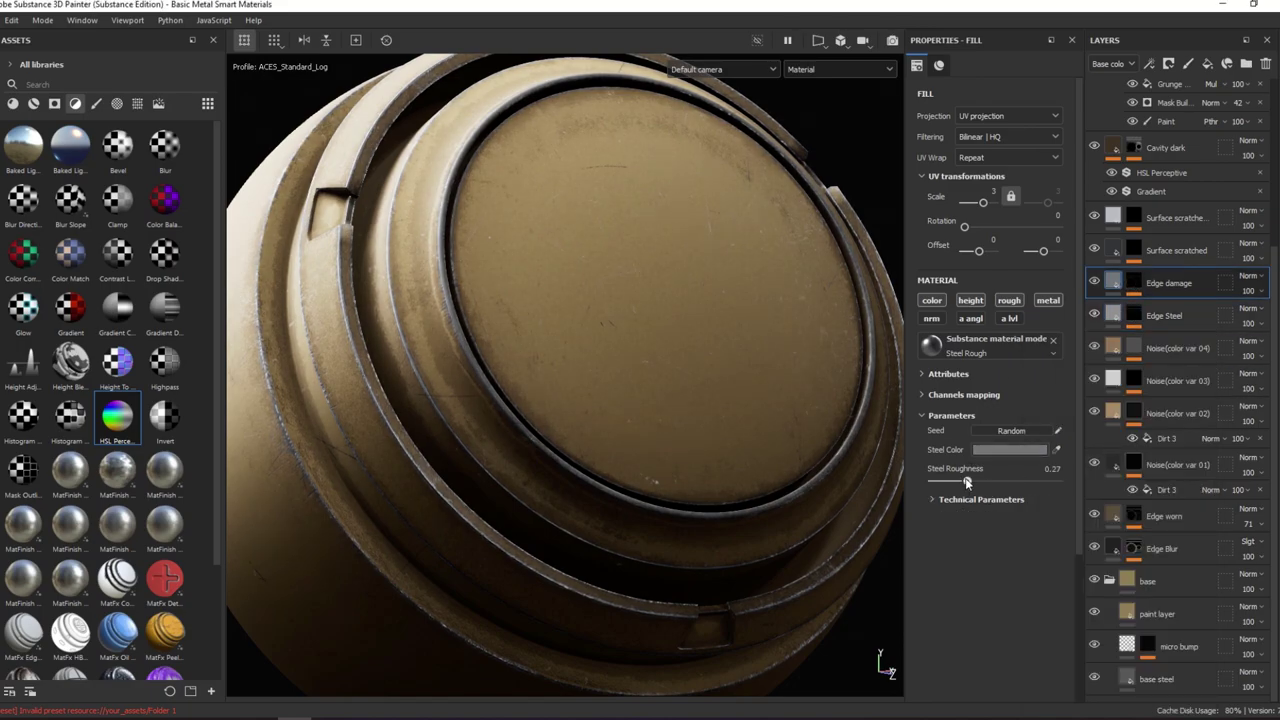
mouse_move(781, 312)
left_mouse_down("alt")
mouse_move(608, 242)
mouse_move(671, 291)
mouse_move(580, 283)
mouse_move(777, 263)
mouse_move(783, 320)
mouse_move(822, 292)
mouse_move(791, 331)
mouse_move(901, 323)
mouse_move(800, 280)
mouse_move(734, 286)
mouse_move(789, 234)
mouse_move(531, 266)
mouse_move(766, 251)
mouse_move(721, 305)
left_mouse_up("alt")
key("f")
key("c")
scroll(767, 250, "down", 3)
key("c")
key("c")
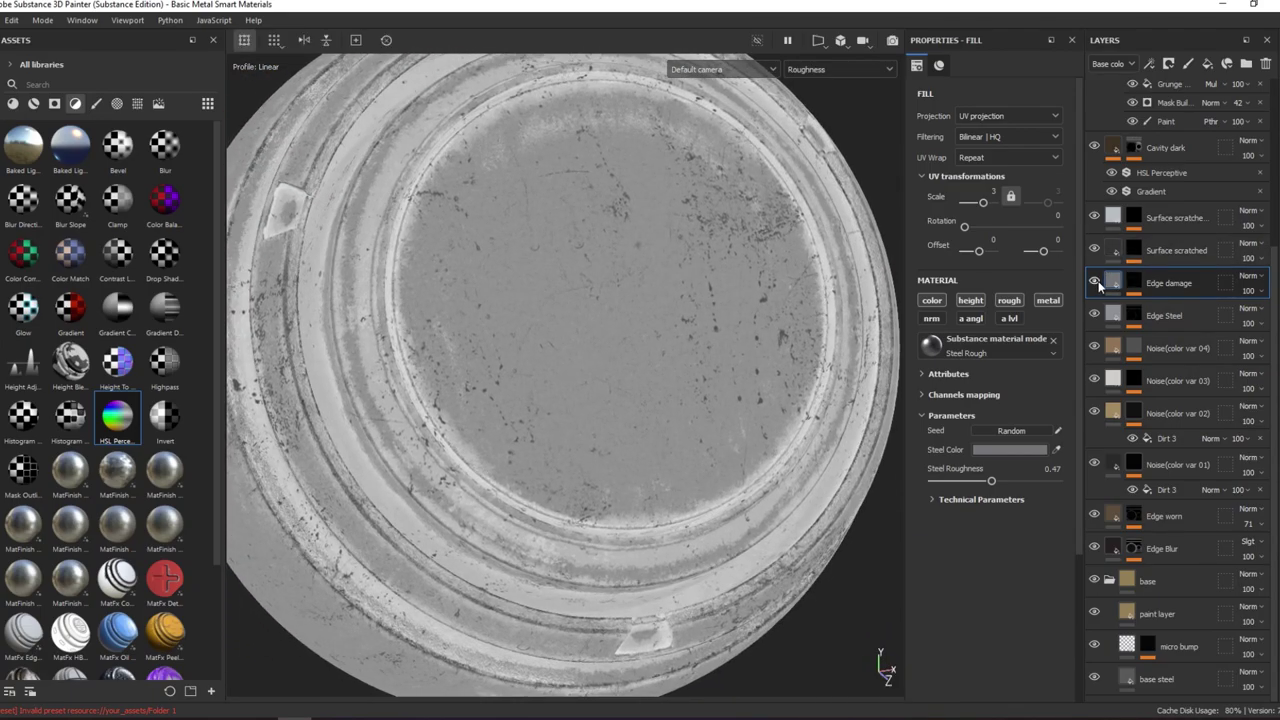
key("m")
mouse_move(757, 262)
left_mouse_down("alt")
mouse_move(614, 237)
mouse_move(700, 191)
mouse_move(766, 217)
mouse_move(851, 171)
mouse_move(674, 200)
left_mouse_up("alt")
scroll(709, 229, "up", 3)
scroll(693, 214, "down", 2)
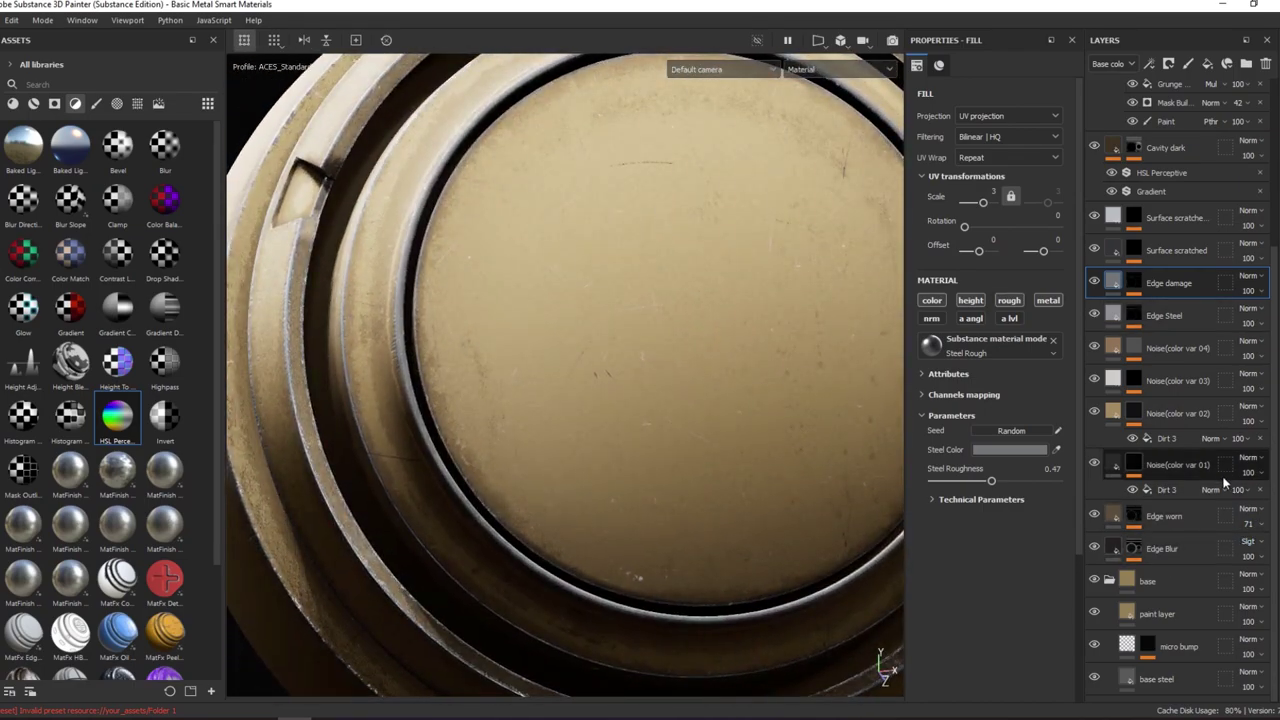
- Add Fill layer 1 above the paint layer and give it a black mask
left_click(1157, 615)
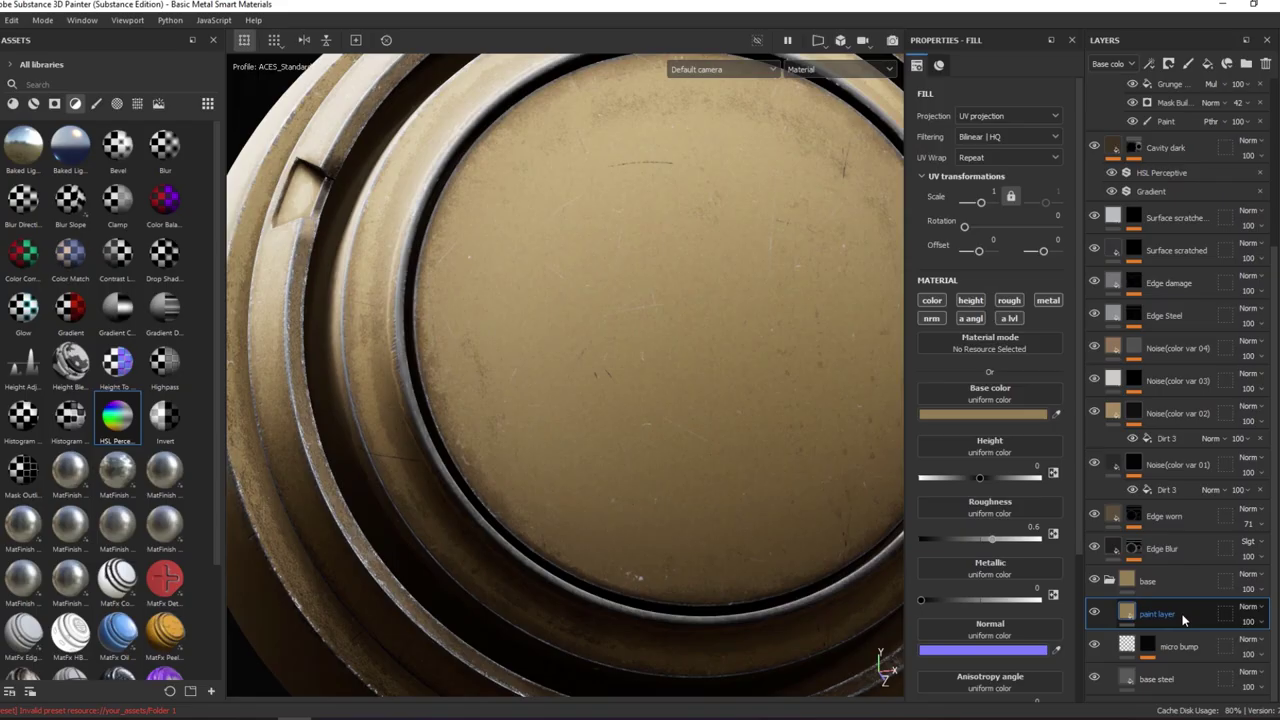
left_click(1212, 63)
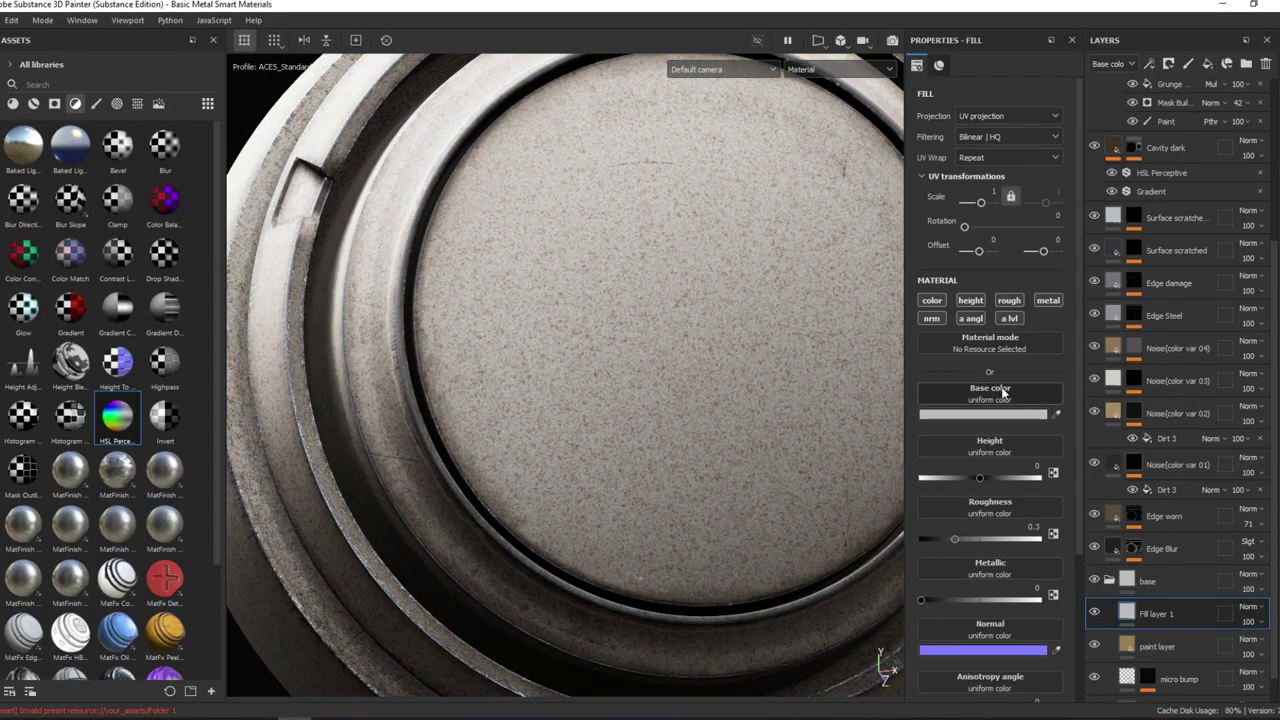
right_click(1160, 622)
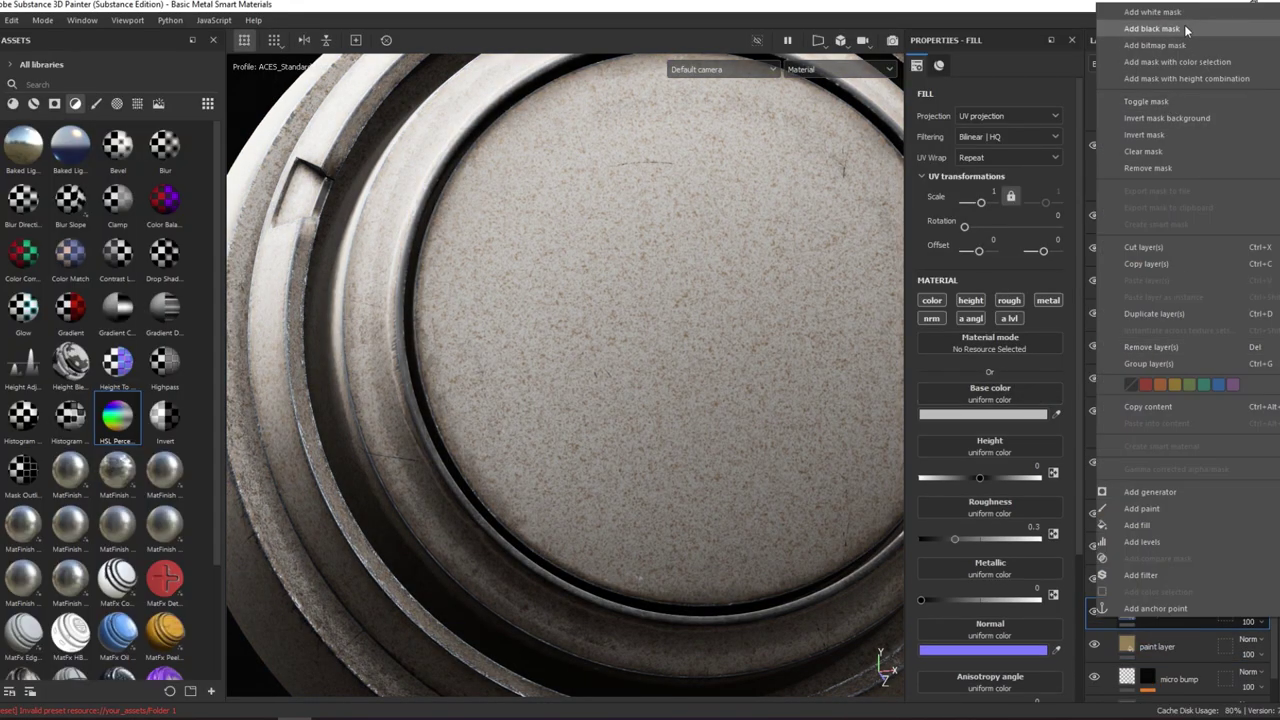
left_click(1185, 31)
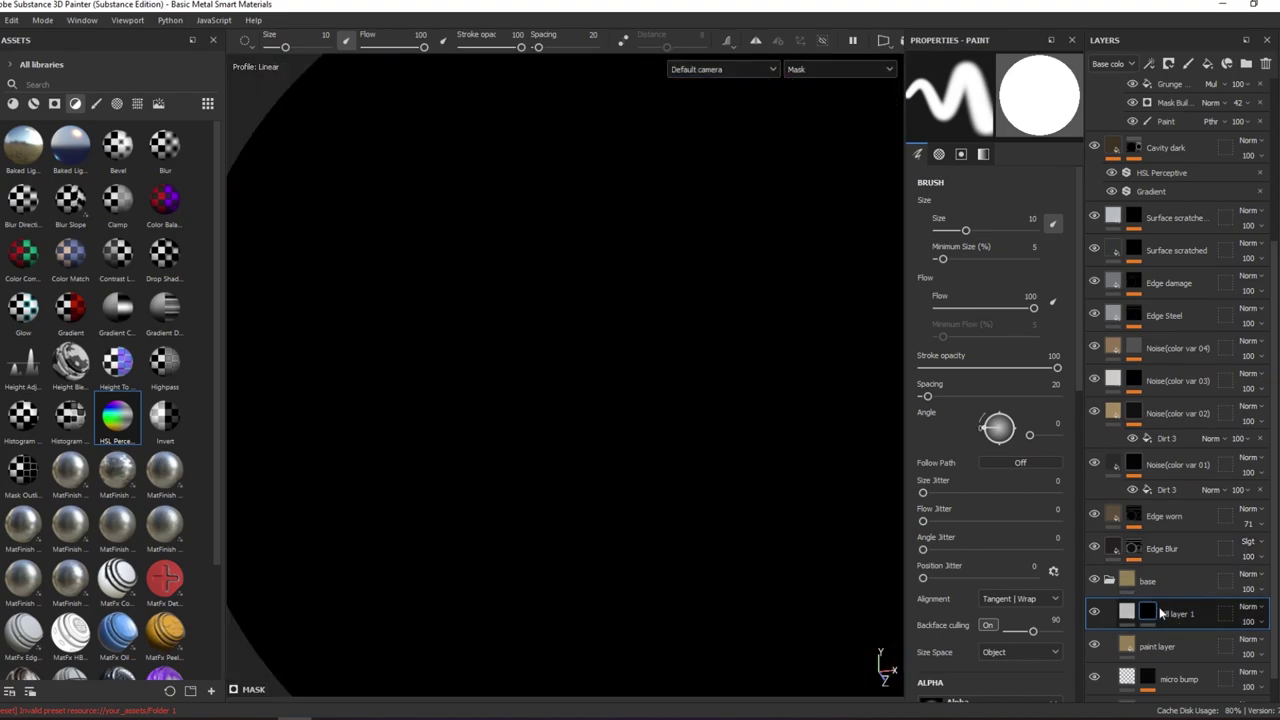
- Fill the mask with the Grunge Scratches Dirty texture
right_click(1173, 575)
left_click(1140, 520)
left_click(988, 303)
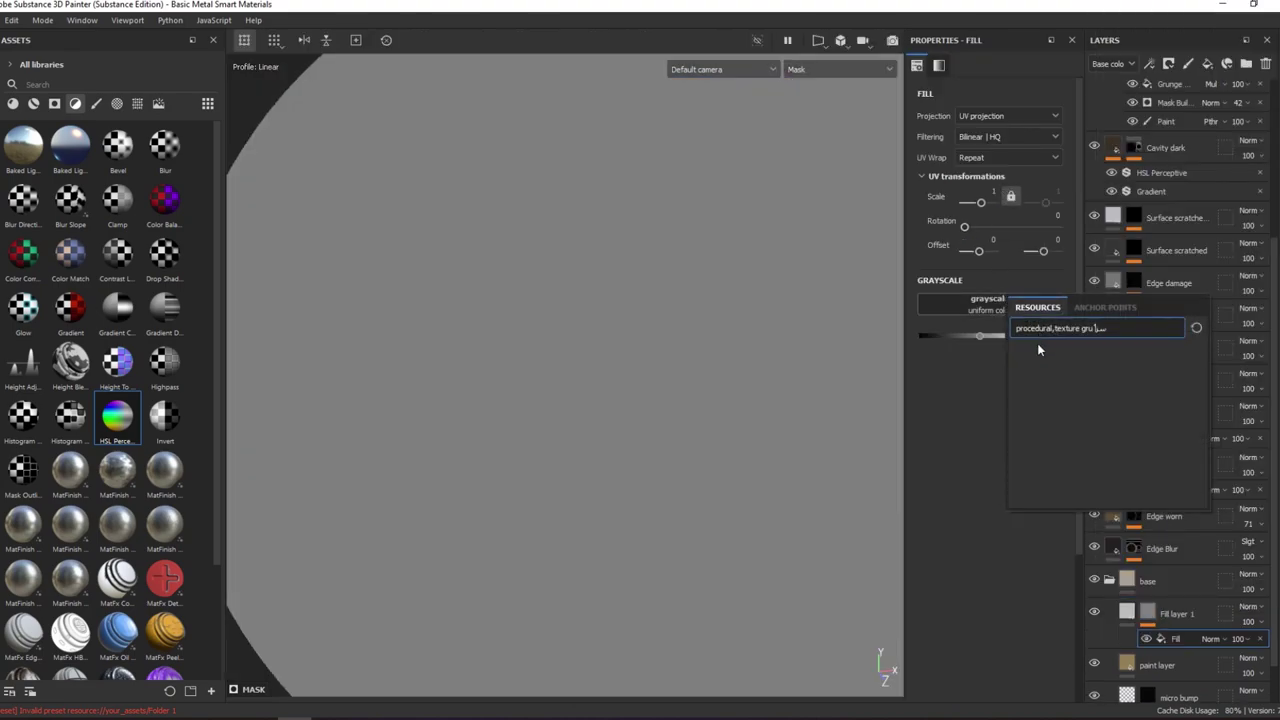
key("BackSpace")
key("BackSpace")
key("BackSpace")
key("super+space")
type("sc")
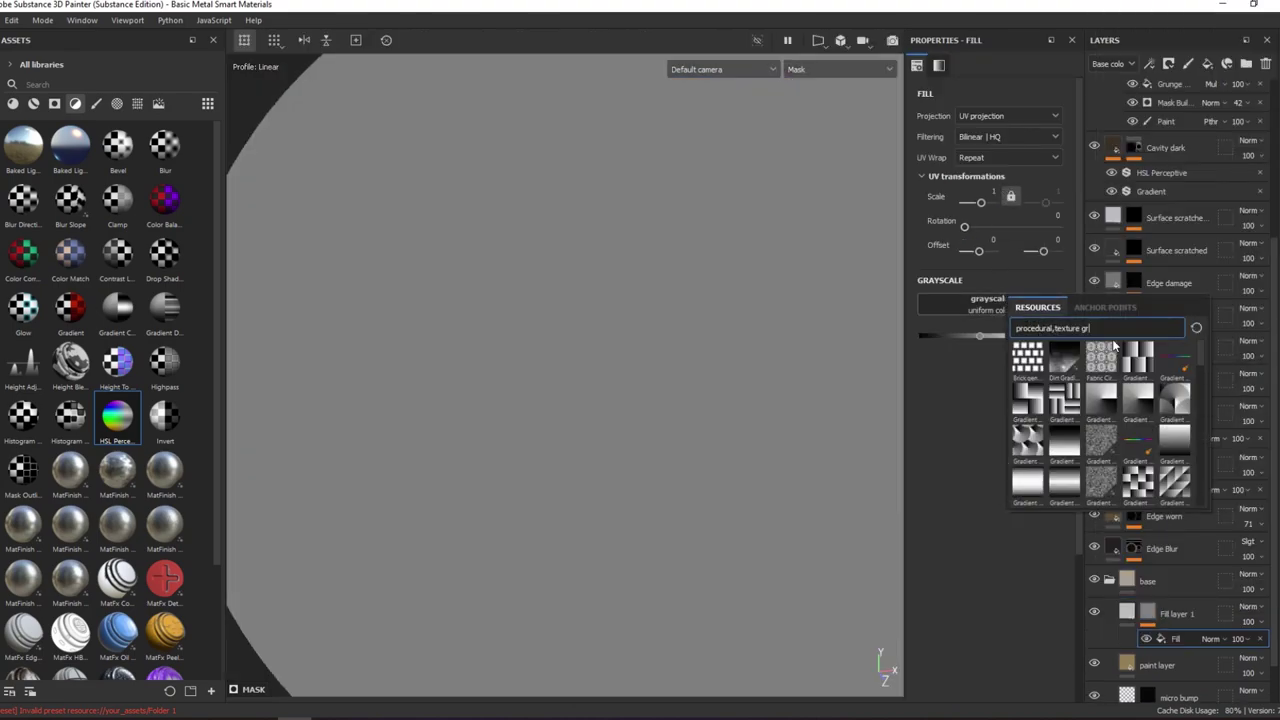
type("rat")
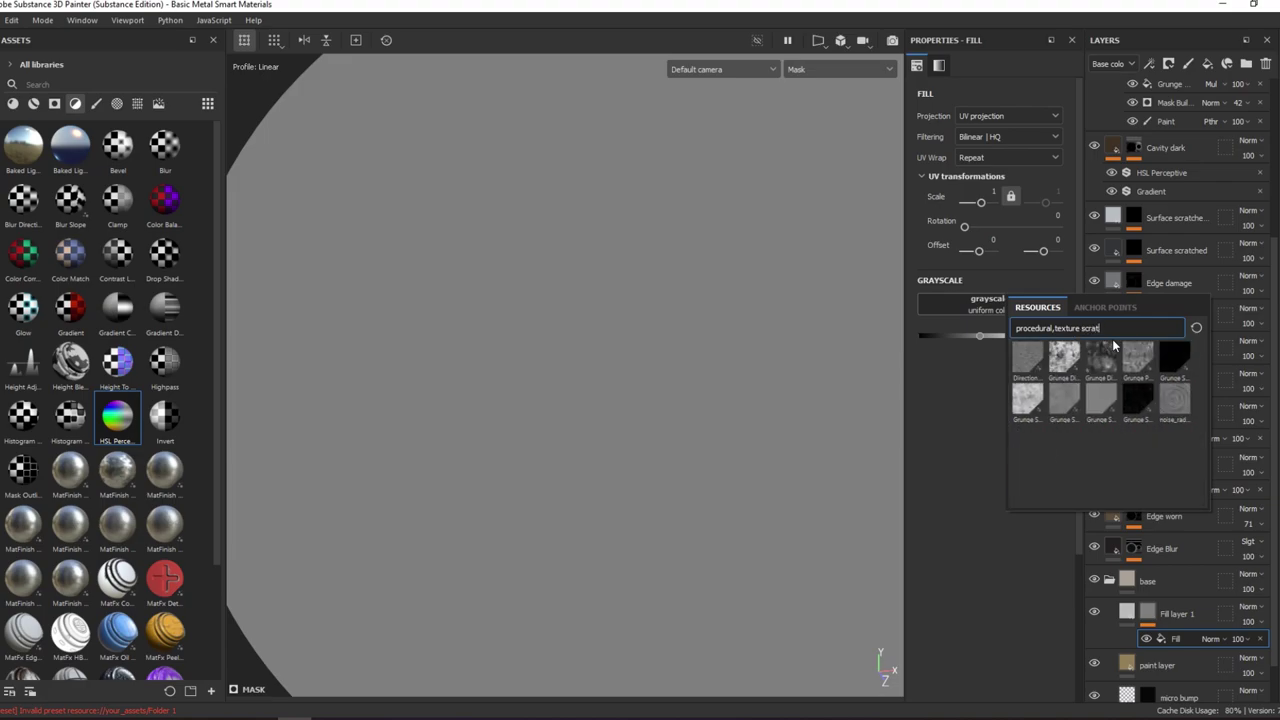
left_click(1075, 402)
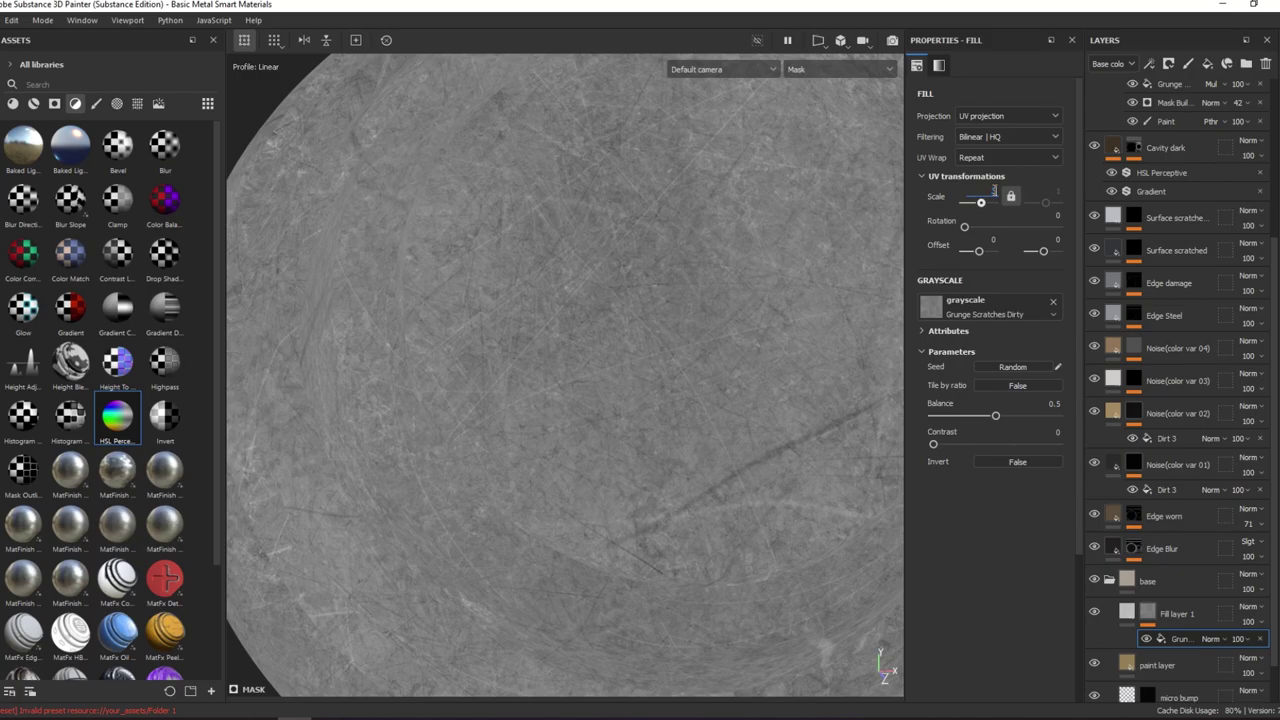
- Limit Fill layer 1 to the roughness channel and compare it by toggling visibility
key("m")
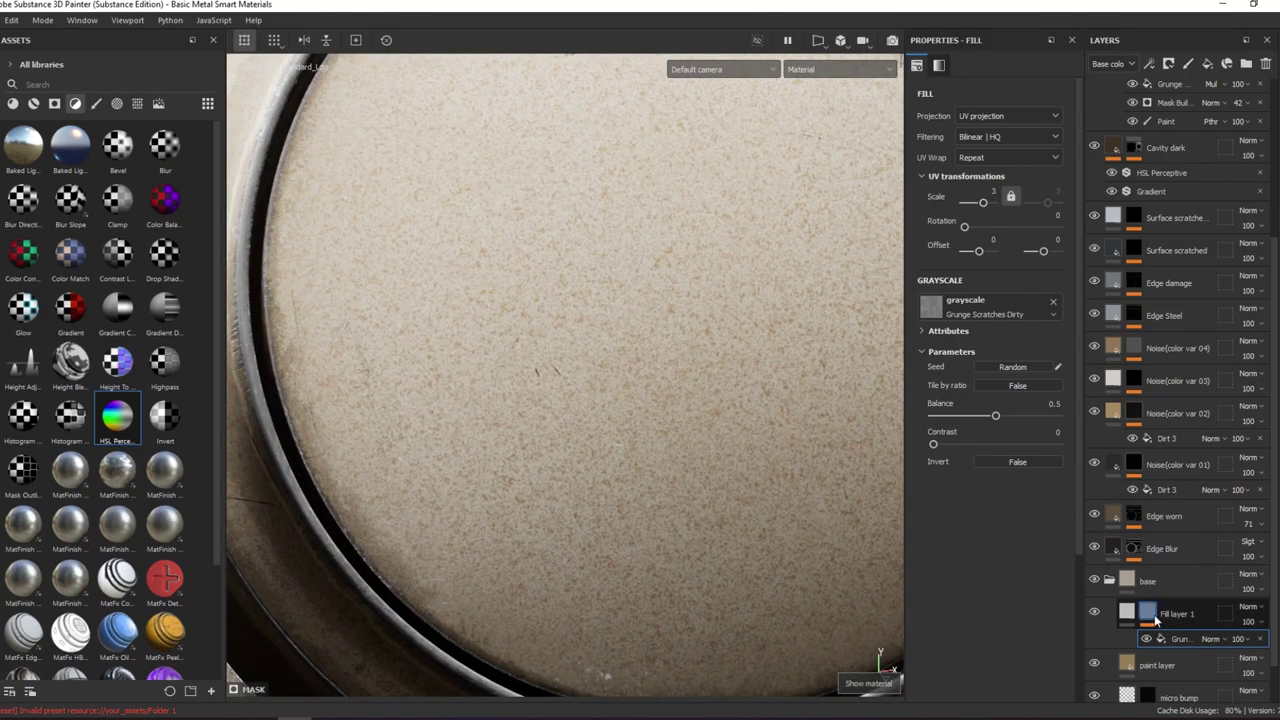
left_click(1155, 617)
left_click(1009, 302)
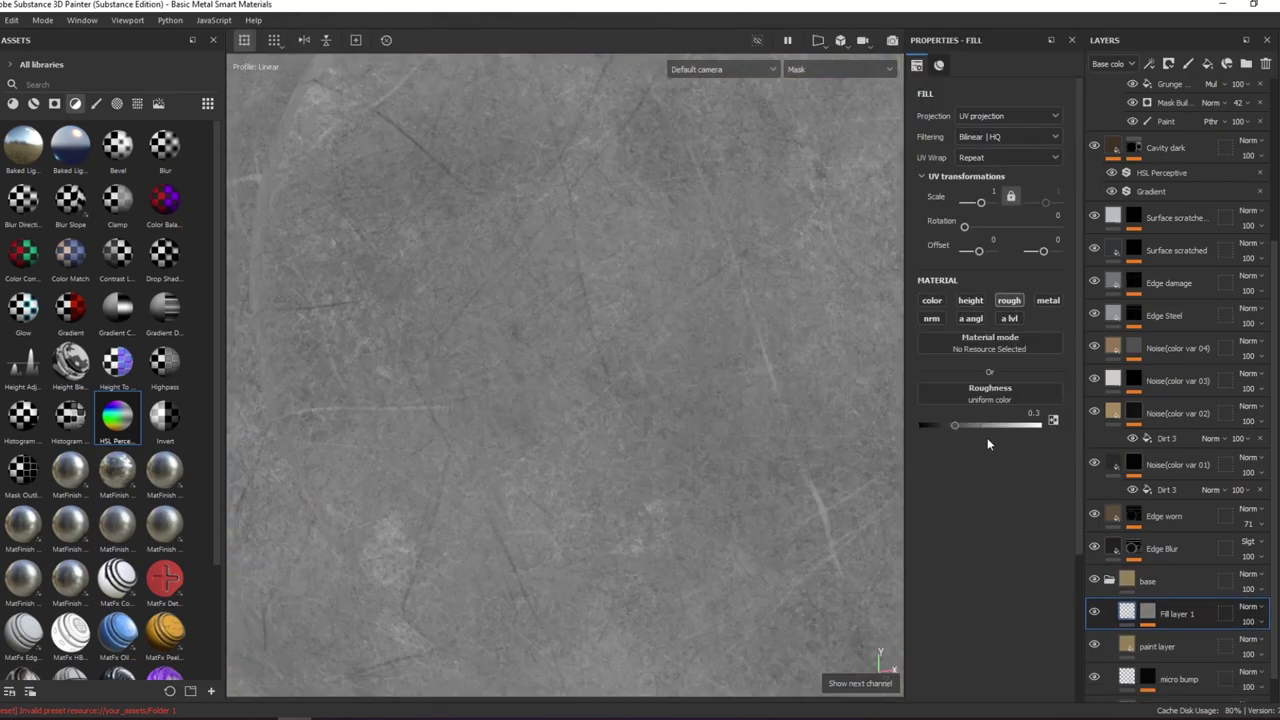
key("c")
key("c")
key("c")
left_click(979, 425)
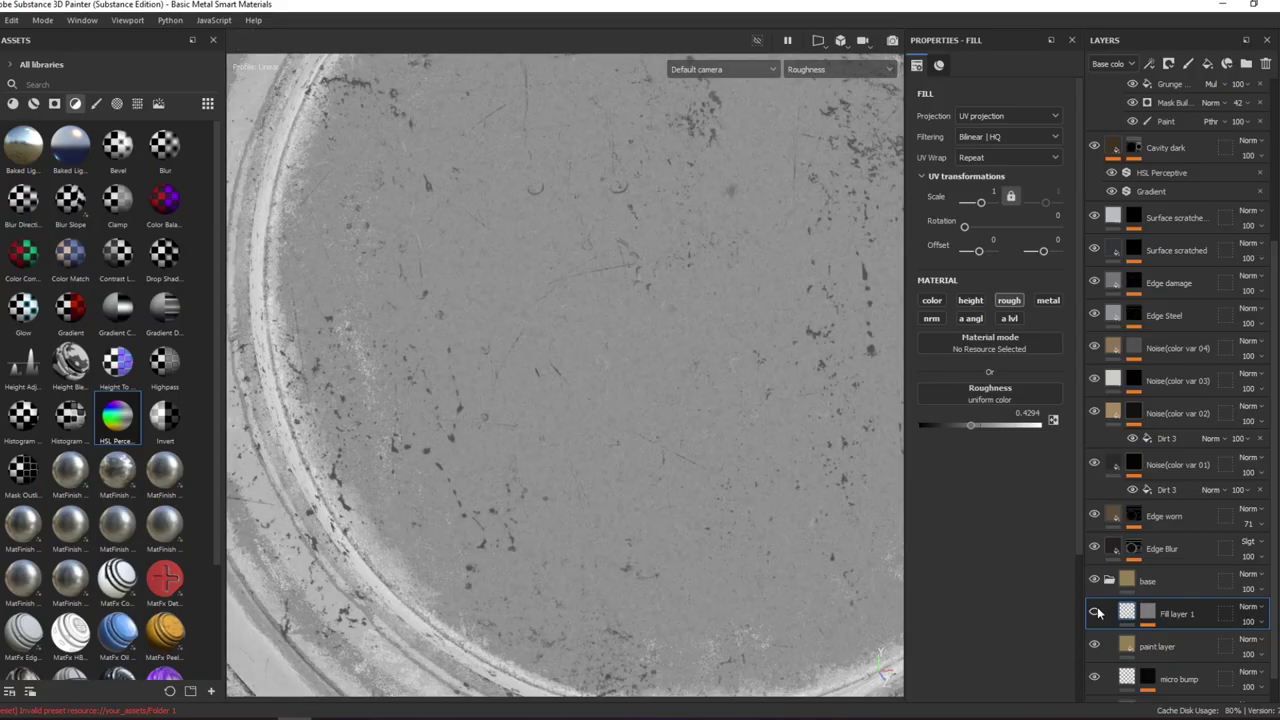
left_click(1094, 614)
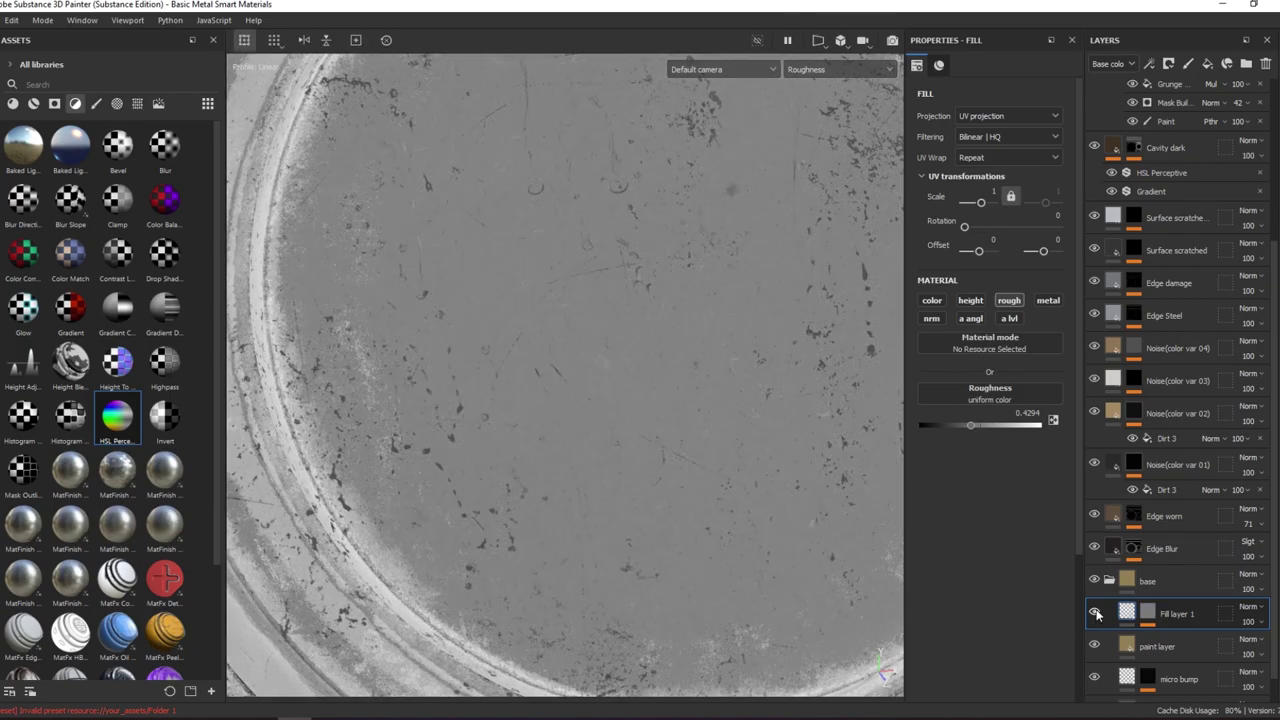
left_click_drag(965, 436, 961, 436)
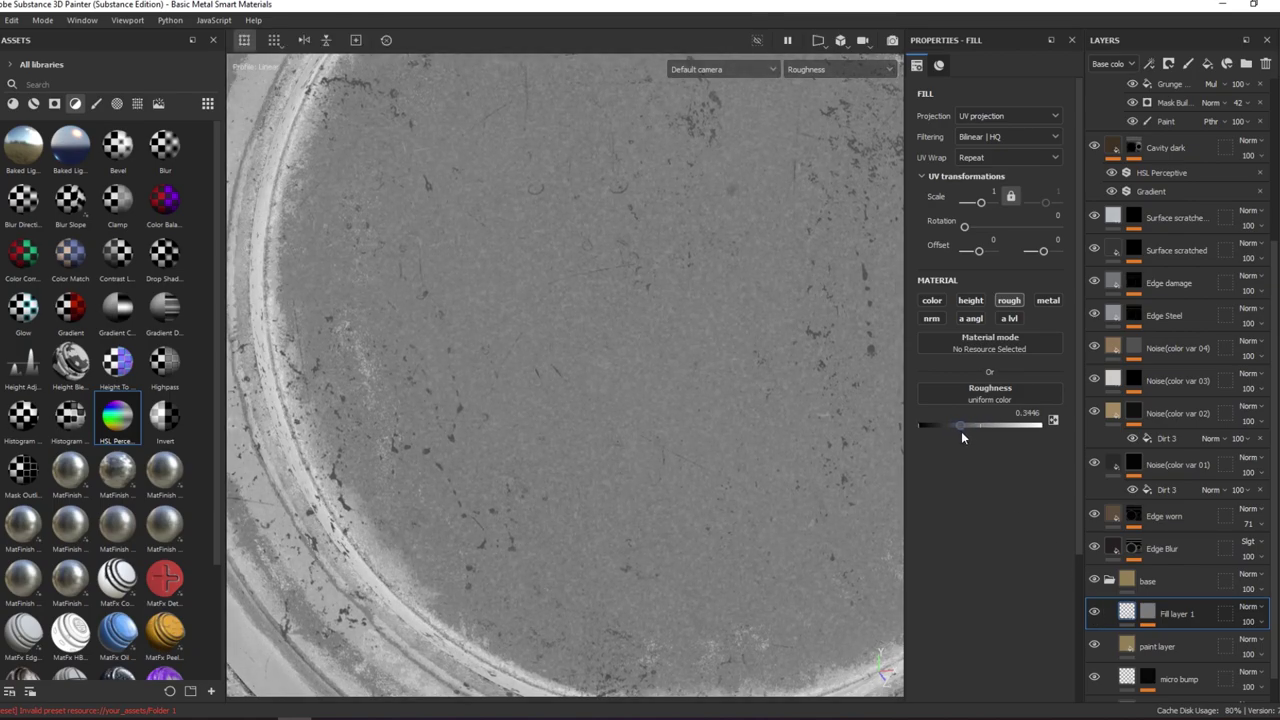
left_click(1094, 614)
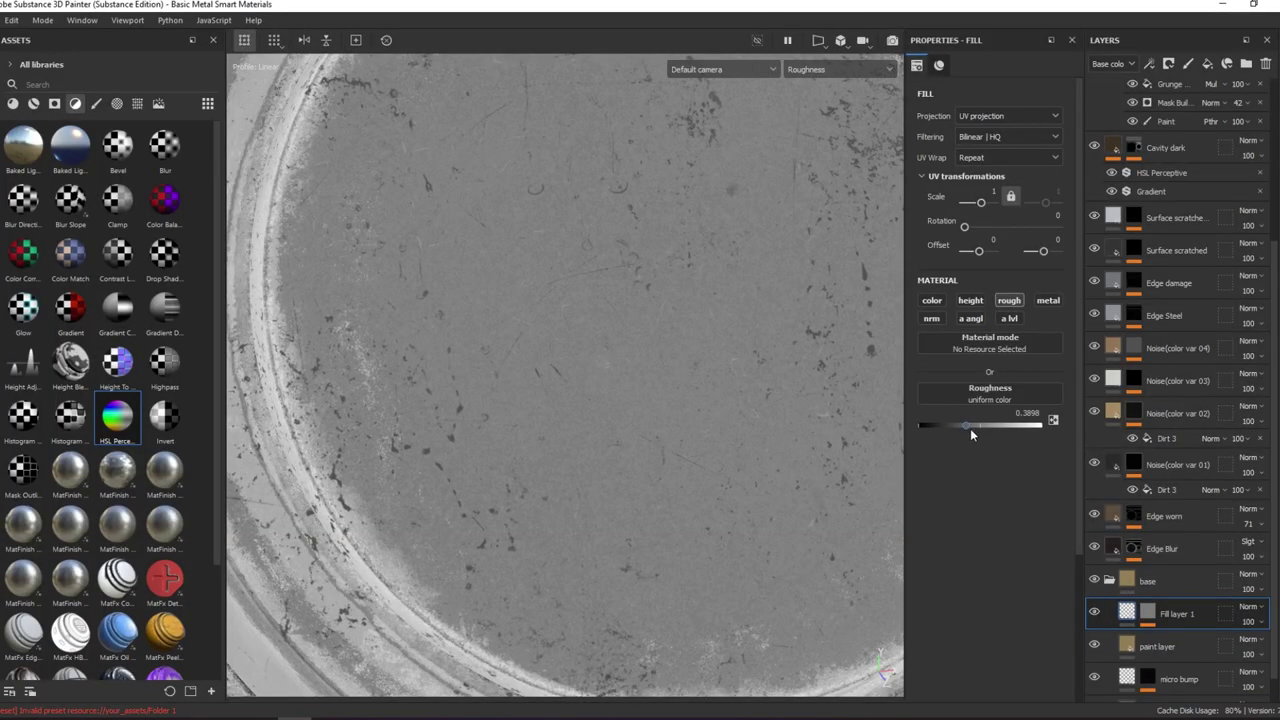
- Fine-tune the fill roughness to about 0.34 while checking reflections in Material view
key("m")
mouse_move(969, 425)
left_mouse_down()
mouse_move(1027, 426)
mouse_move(933, 436)
left_mouse_up()
left_click_drag(780, 294, 812, 307, "alt")
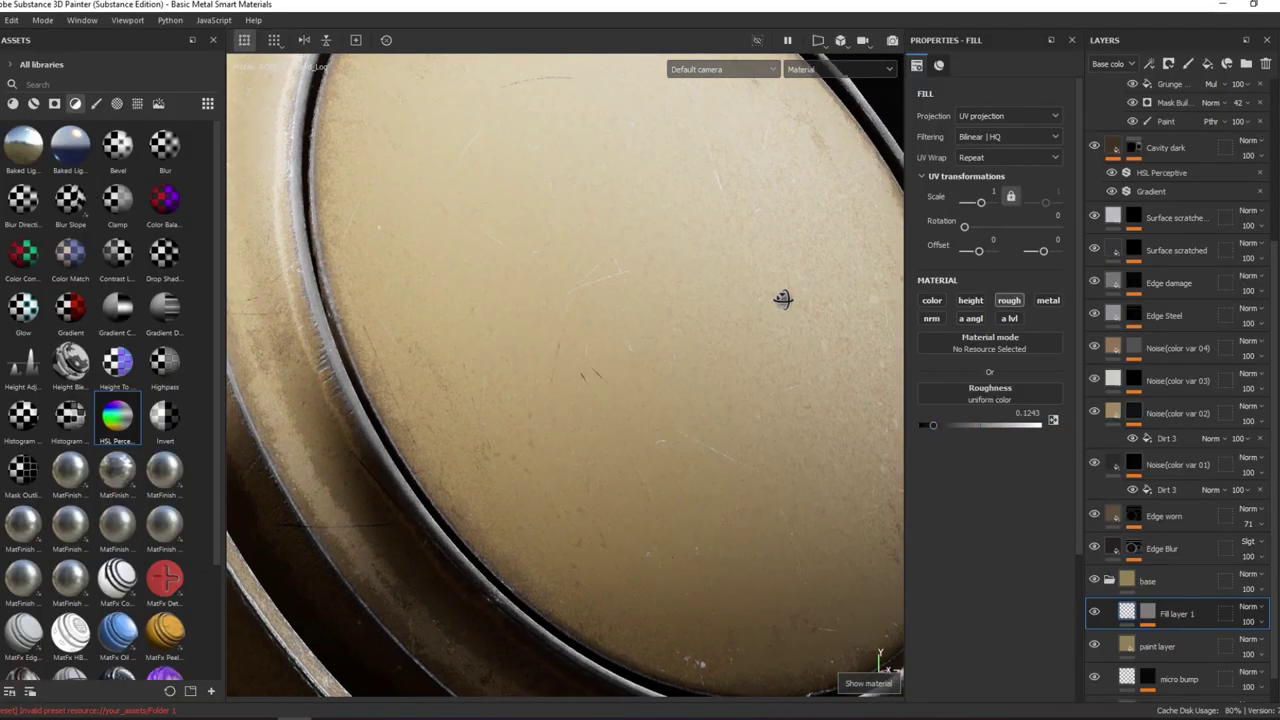
left_click_drag(964, 424, 960, 428)
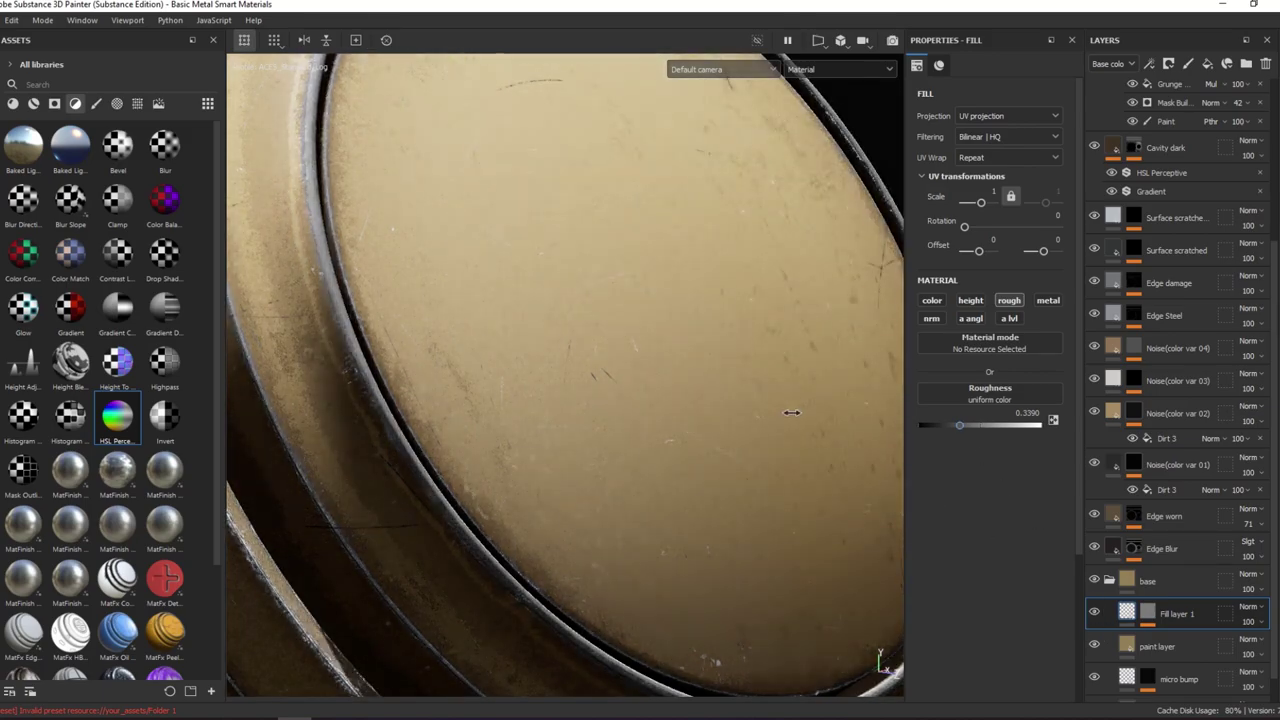
right_click_drag(791, 411, 694, 440, "shift")
mouse_move(663, 443)
left_mouse_down("alt")
mouse_move(760, 306)
mouse_move(698, 332)
mouse_move(663, 231)
mouse_move(814, 349)
left_mouse_up("alt")
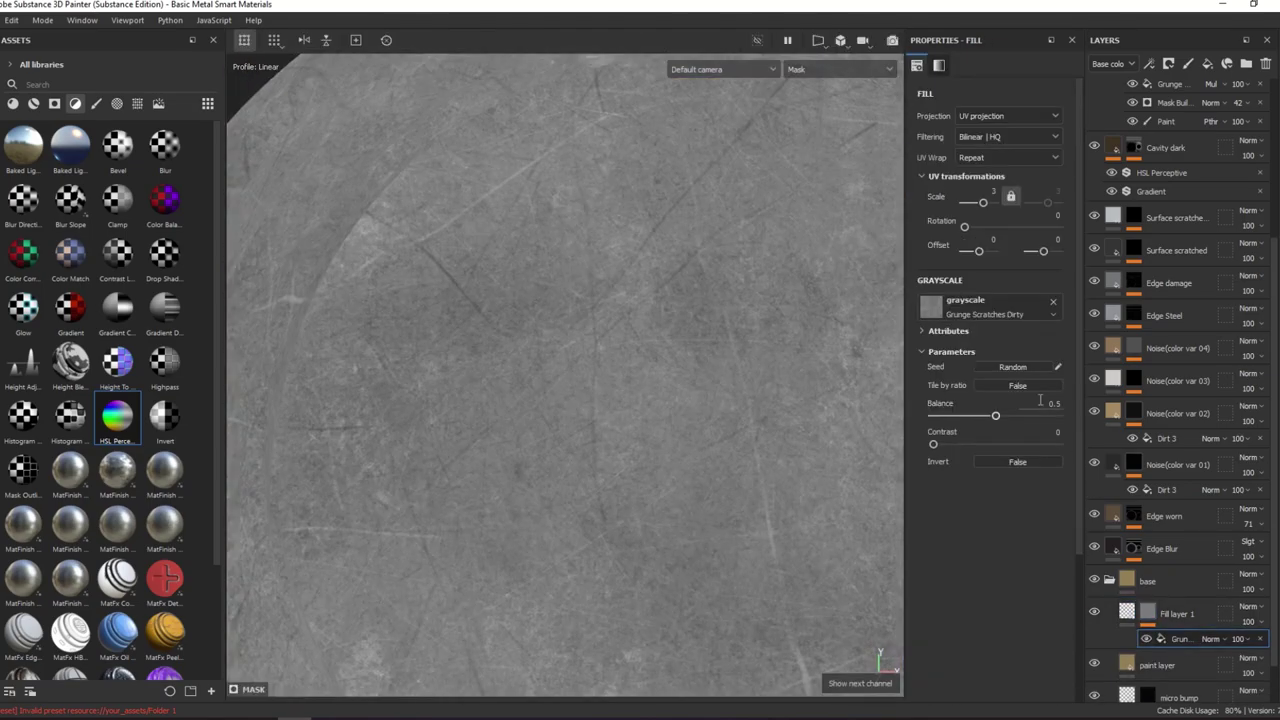
- Raise the grunge mask contrast to 0.65 and inspect the lid's inner disc
left_click_drag(985, 443, 1014, 443)
key("m")
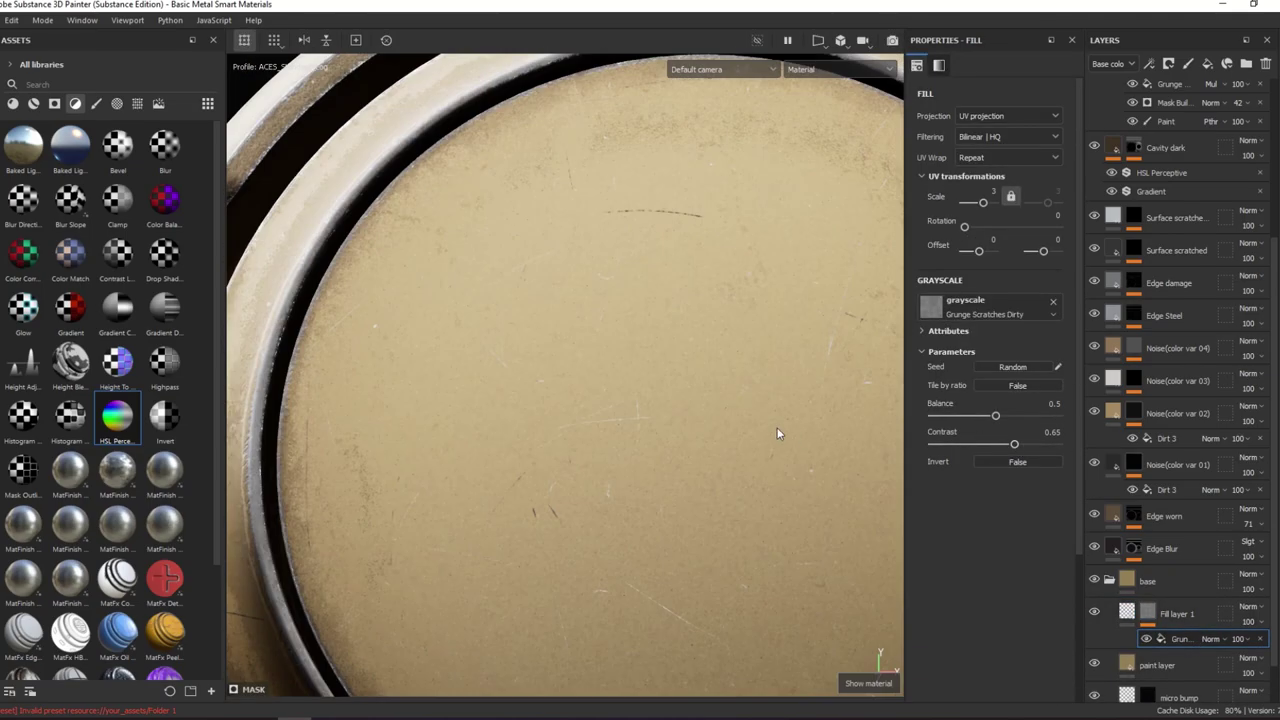
mouse_move(839, 234)
left_mouse_down("alt")
mouse_move(881, 243)
mouse_move(837, 449)
left_mouse_up("alt")
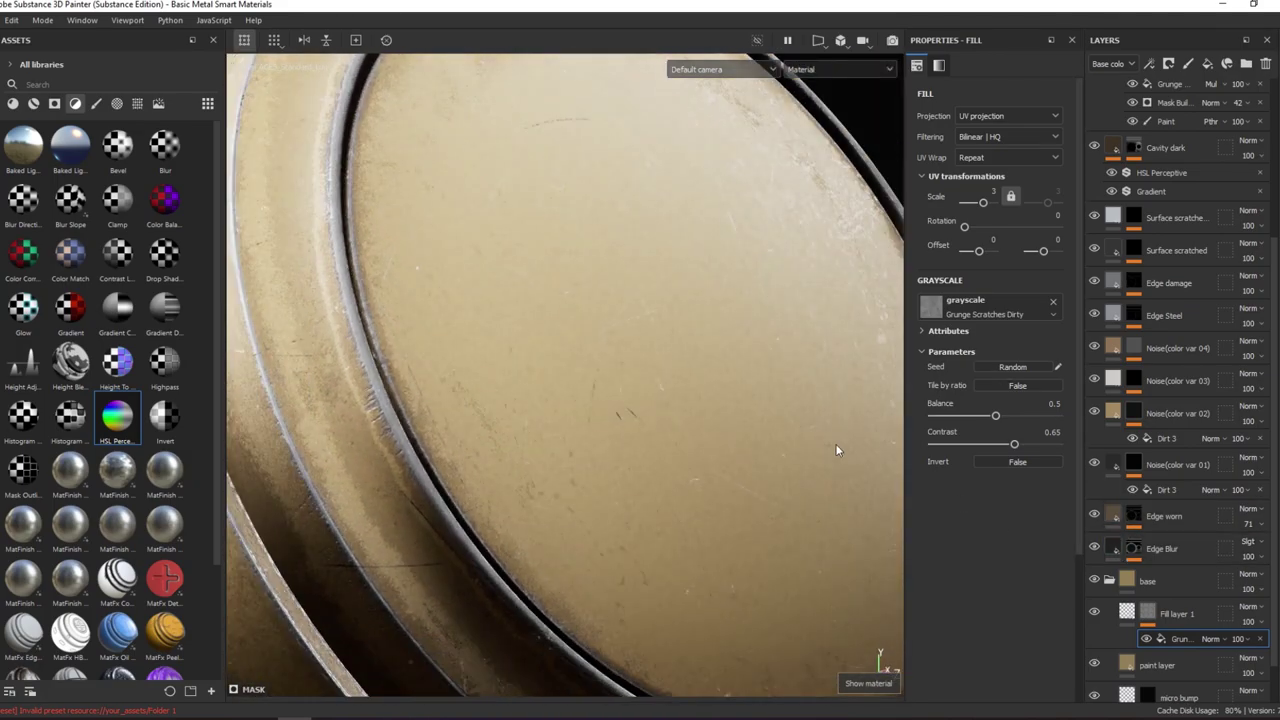
left_click(1126, 613)
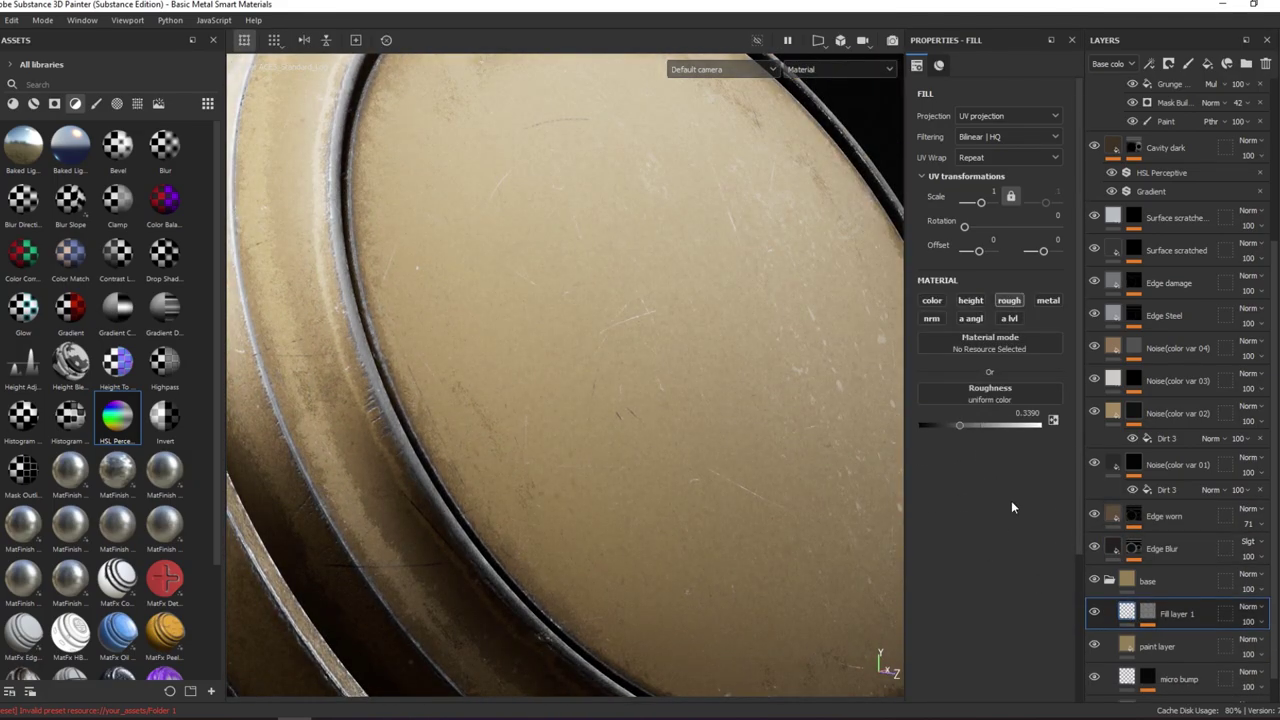
mouse_move(760, 380)
left_mouse_down("alt")
mouse_move(500, 311)
mouse_move(829, 283)
mouse_move(749, 245)
mouse_move(777, 249)
left_mouse_up("alt")
scroll(718, 318, "down", 3)
scroll(716, 300, "up", 2)
right_click_drag(777, 249, 697, 274, "alt")
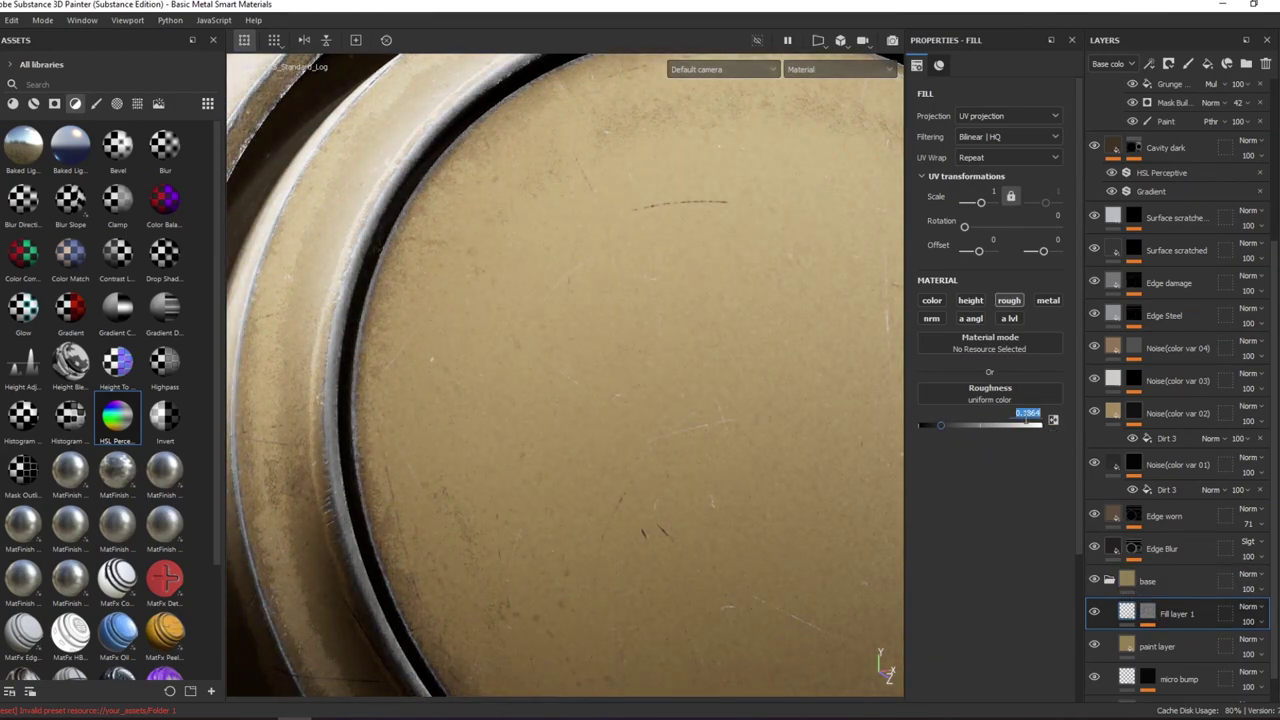
- Enter 0.15 roughness on Fill layer 1 and preview the roughness channel on its own
type("0.15")
key("Return")
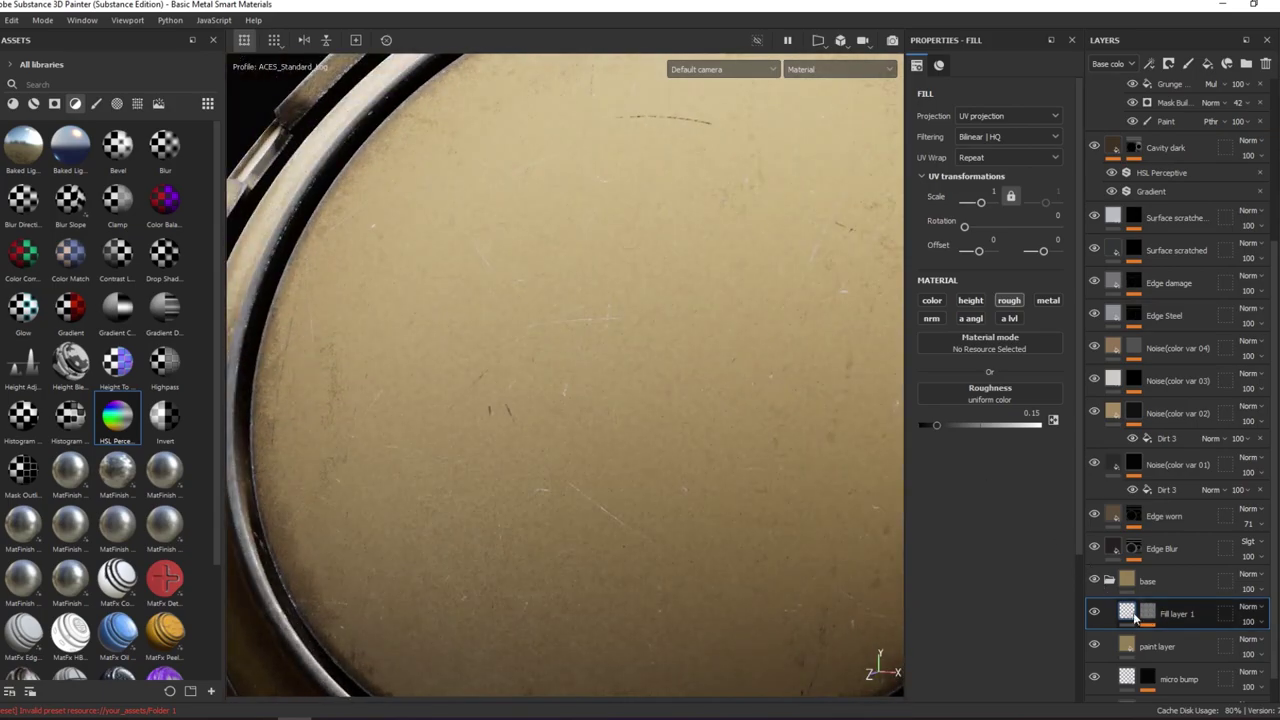
left_click(1153, 617, "alt")
left_click(1127, 613)
key("c")
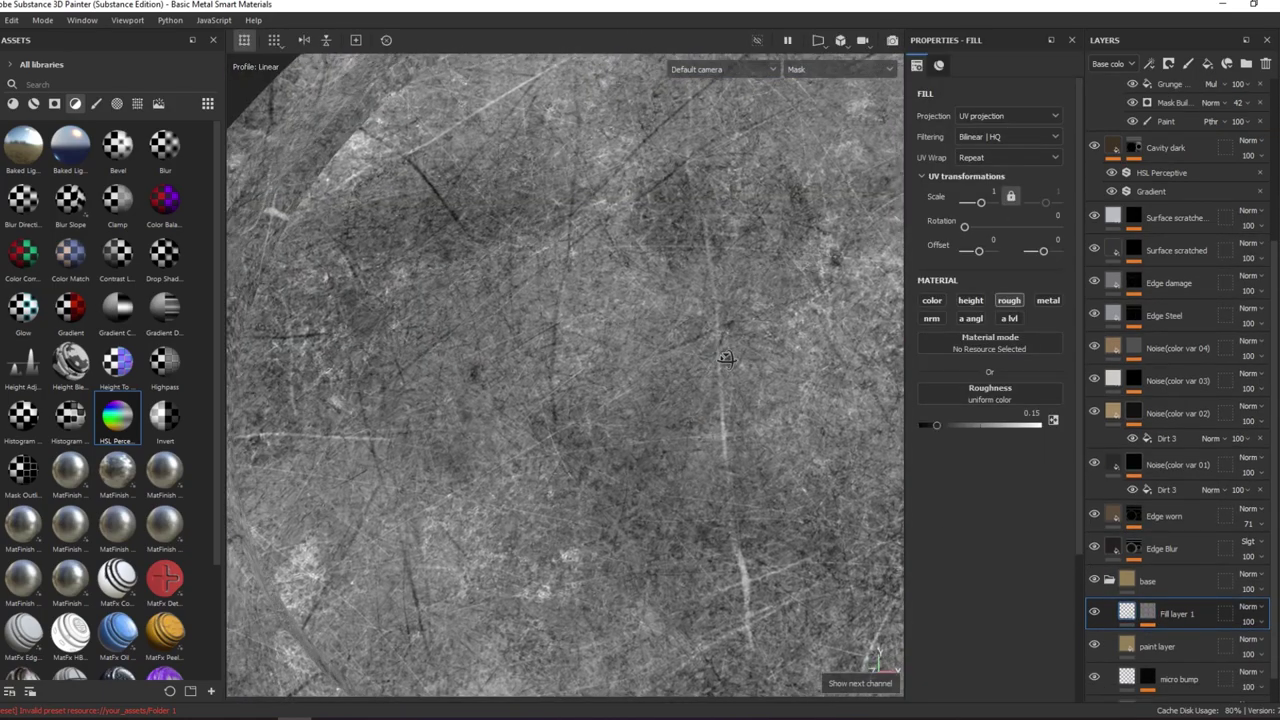
key("c")
key("c")
key("c")
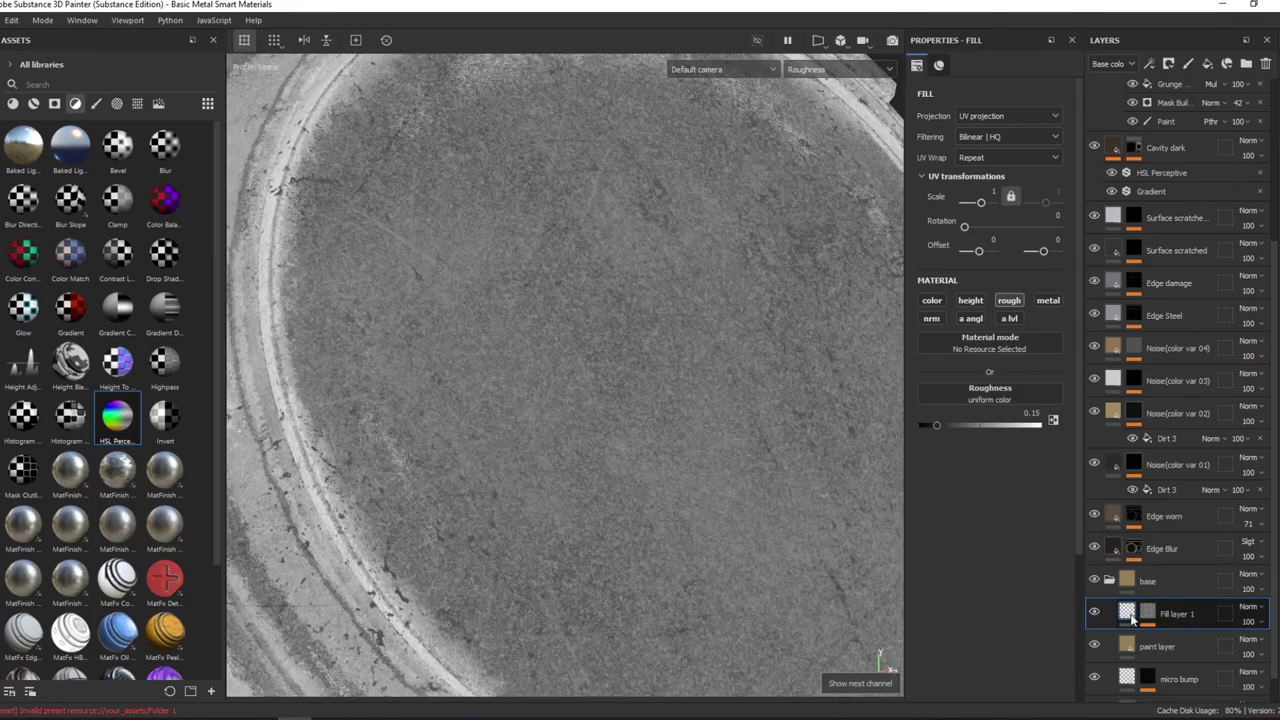
- Toggle Fill layer 1's visibility to compare the roughness with and without it
left_click(1093, 614)
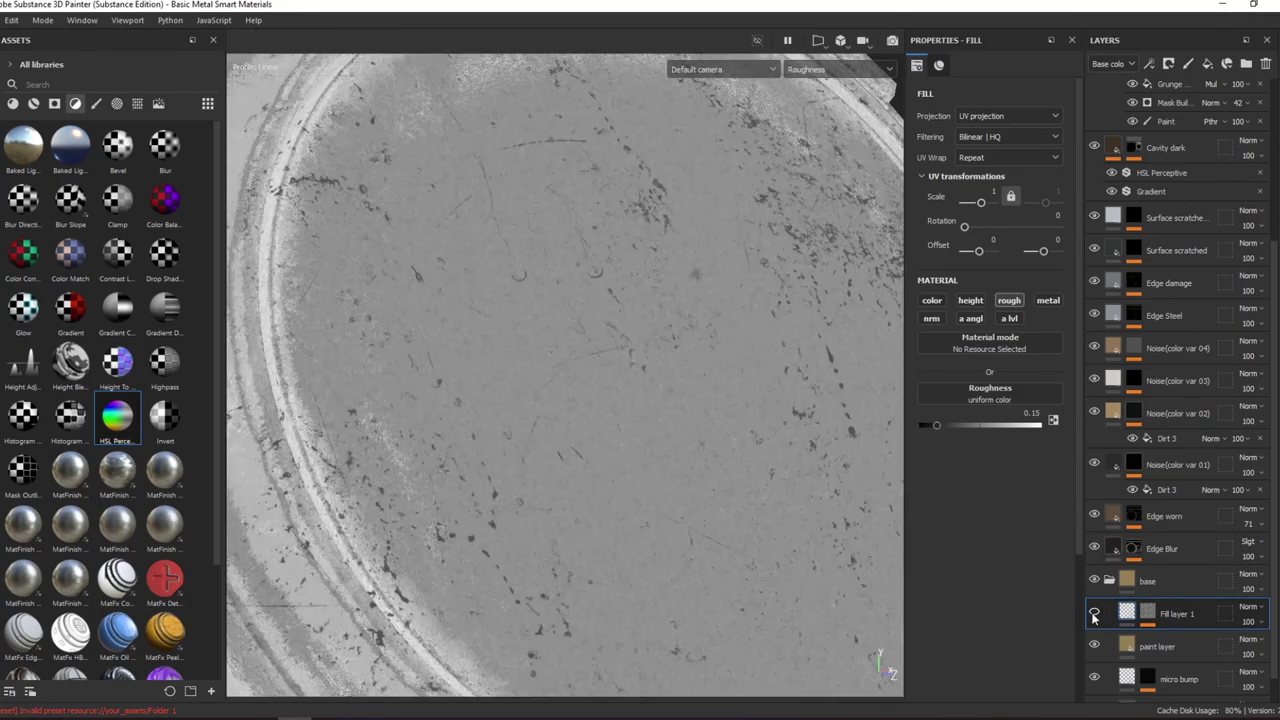
left_click(1093, 614)
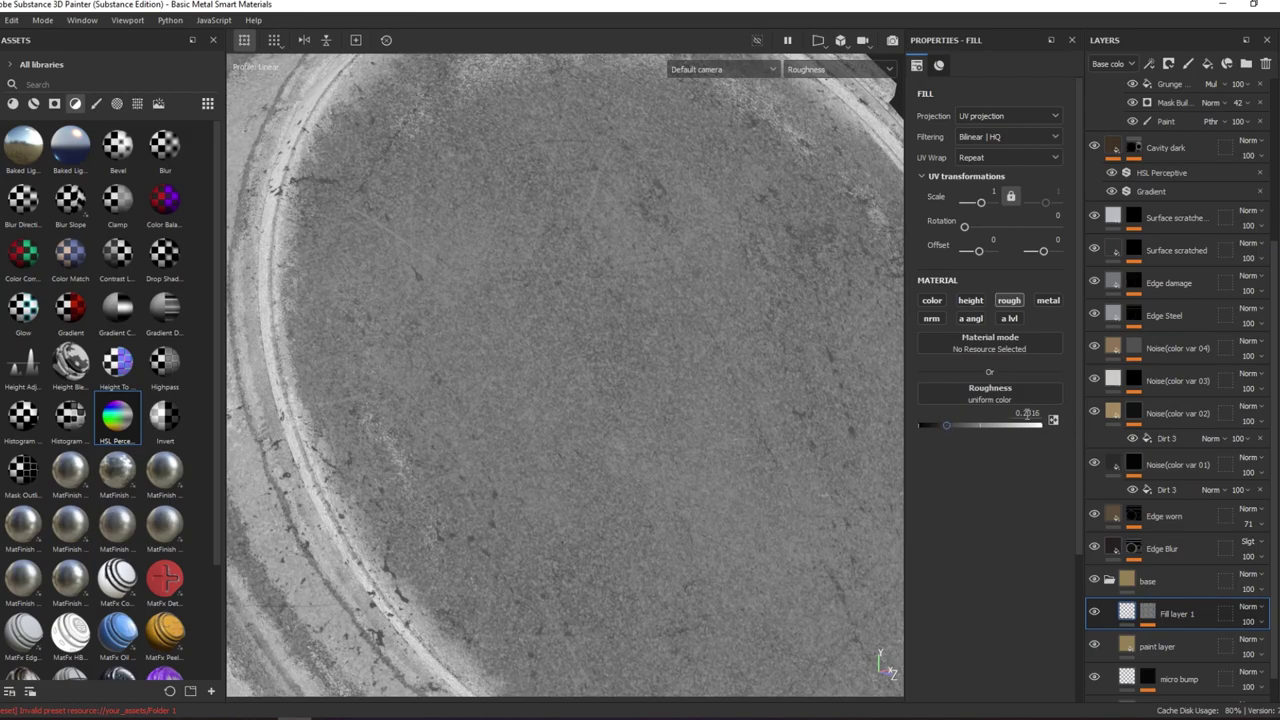
type("0.3")
left_click(1093, 614)
left_click(1093, 614)
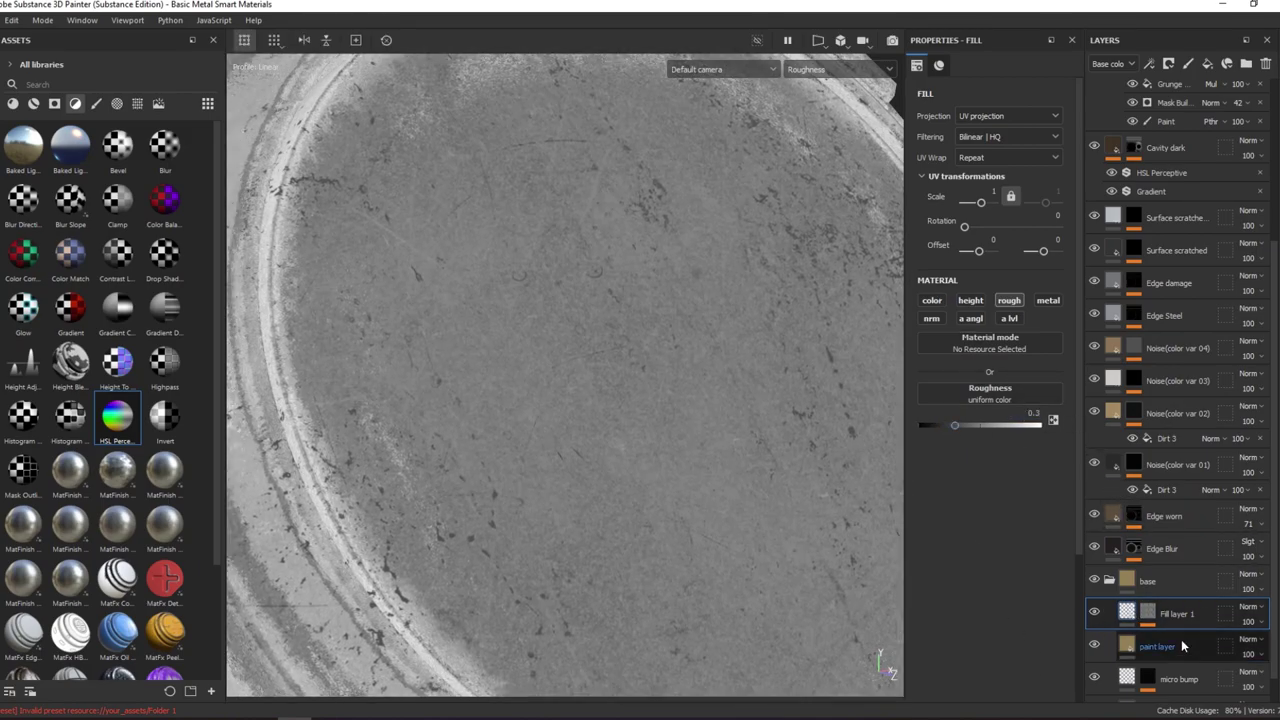
- Enable Fill layer 1's base colour channel and darken its tan colour to V 0.5
left_click(931, 300)
key("m")
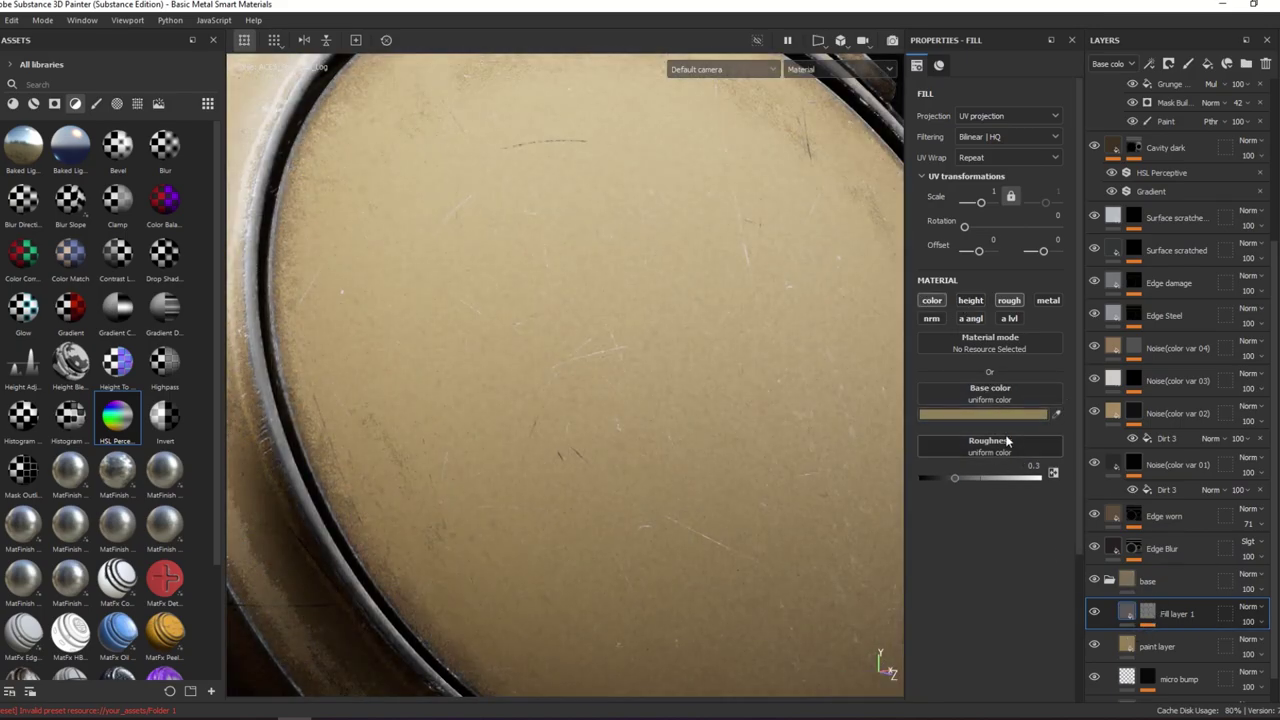
left_click(1010, 414)
left_click(1082, 632)
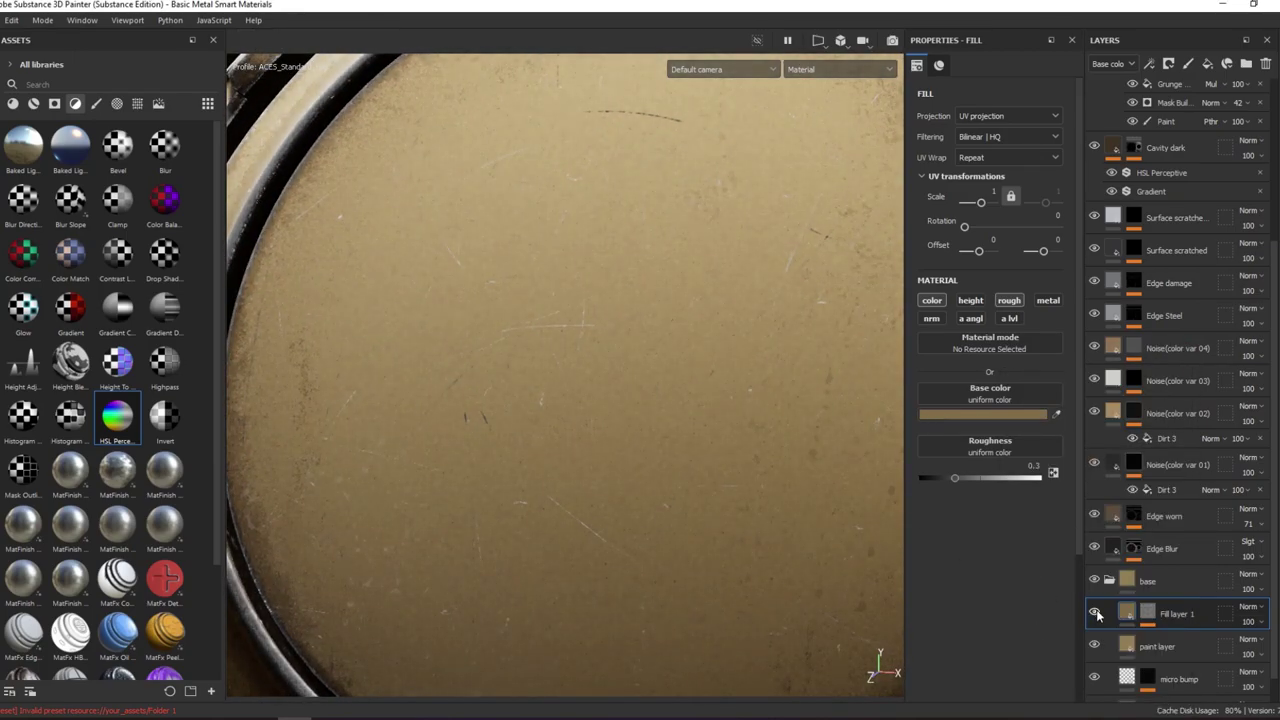
- Orbit and zoom to see the cap's rims, then select the Edge worn layer
left_click_drag(900, 343, 786, 235, "alt")
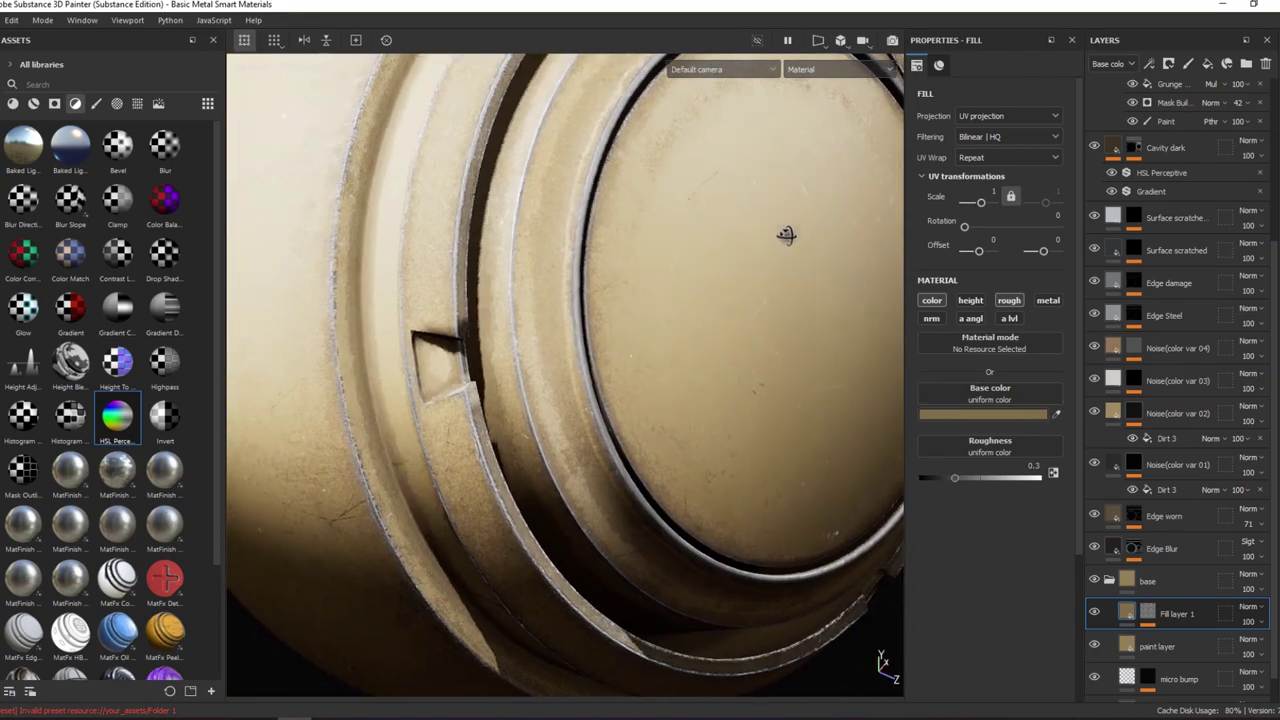
scroll(786, 235, "up", 5)
left_click_drag(657, 197, 560, 126, "alt")
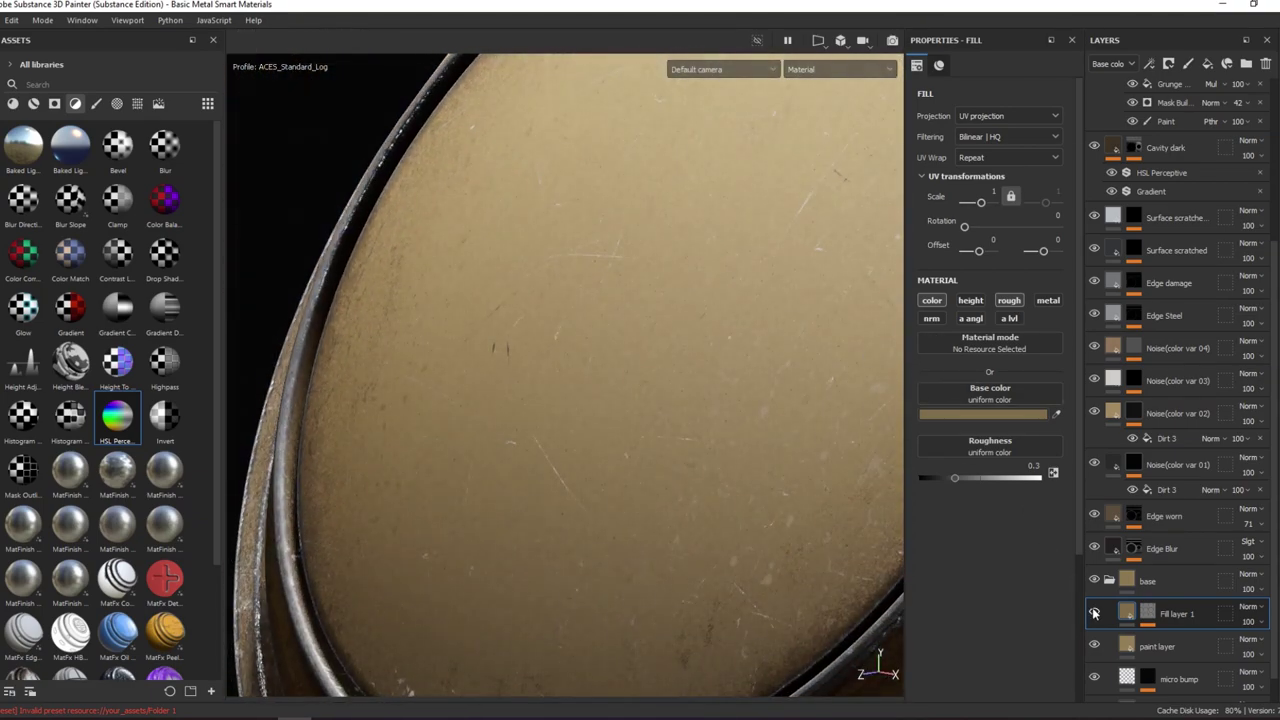
scroll(790, 297, "up", 3)
left_click(1092, 518)
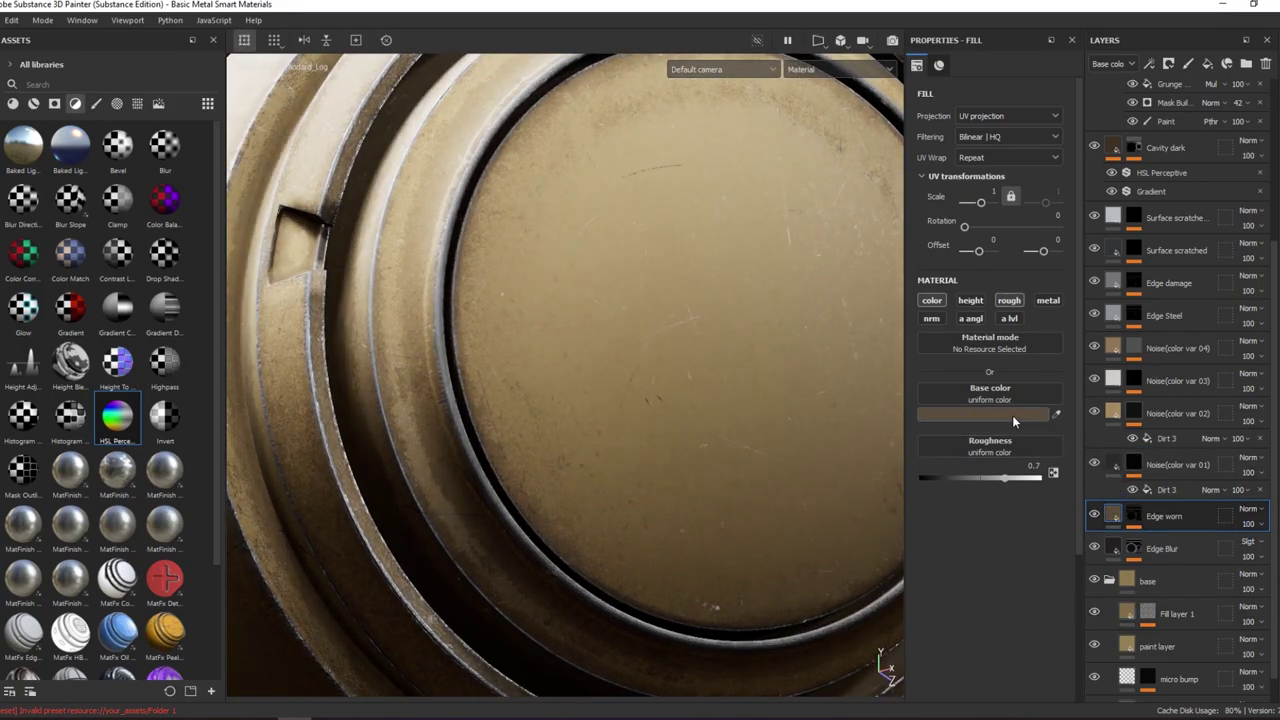
- Set Edge worn's base colour to dark brown #423729
left_click(1012, 415)
left_click_drag(1070, 452, 1034, 381)
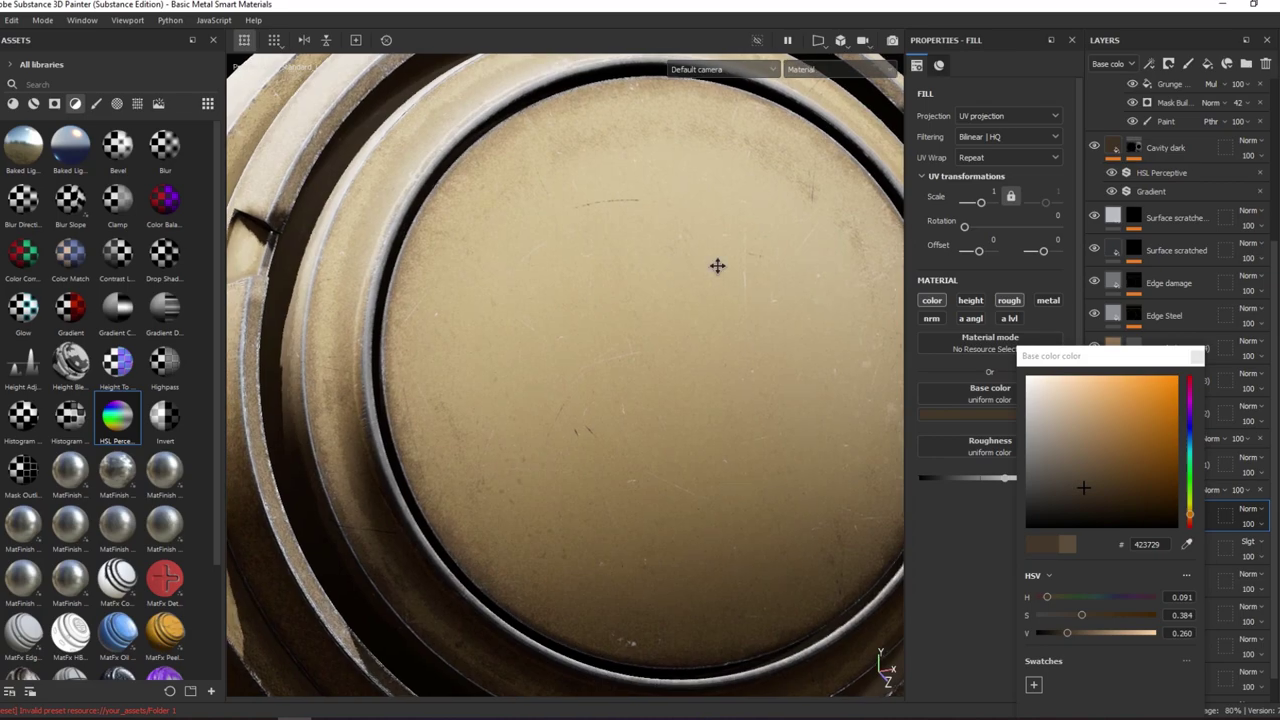
left_click(1224, 375)
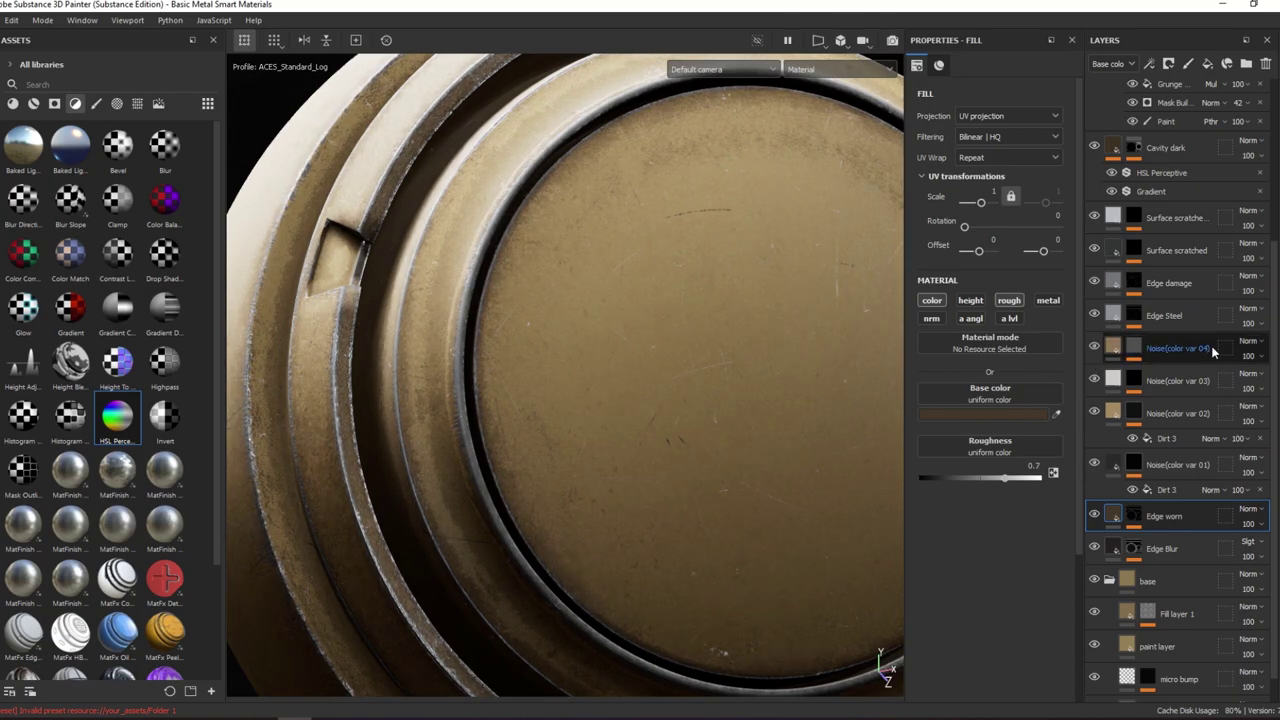
- Move Edge worn up the stack to sit just below Edge damage
left_click(1142, 345)
left_click(1113, 346)
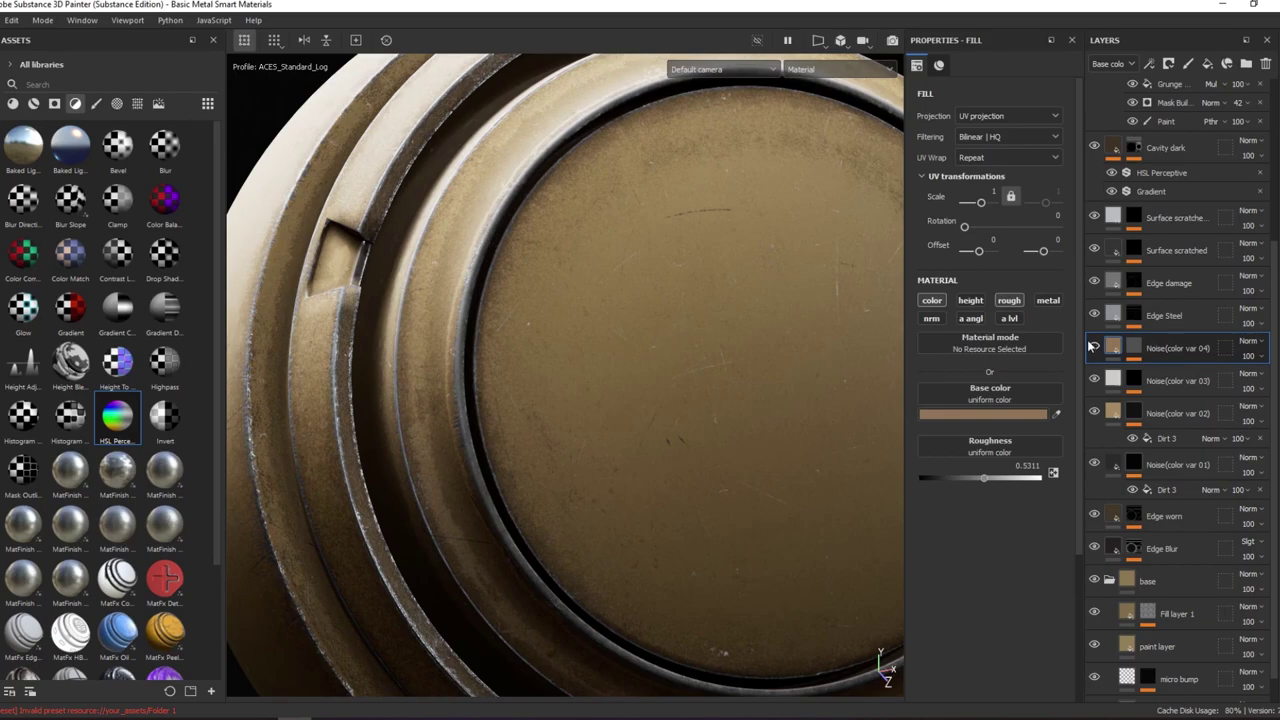
left_click_drag(1190, 518, 1183, 315)
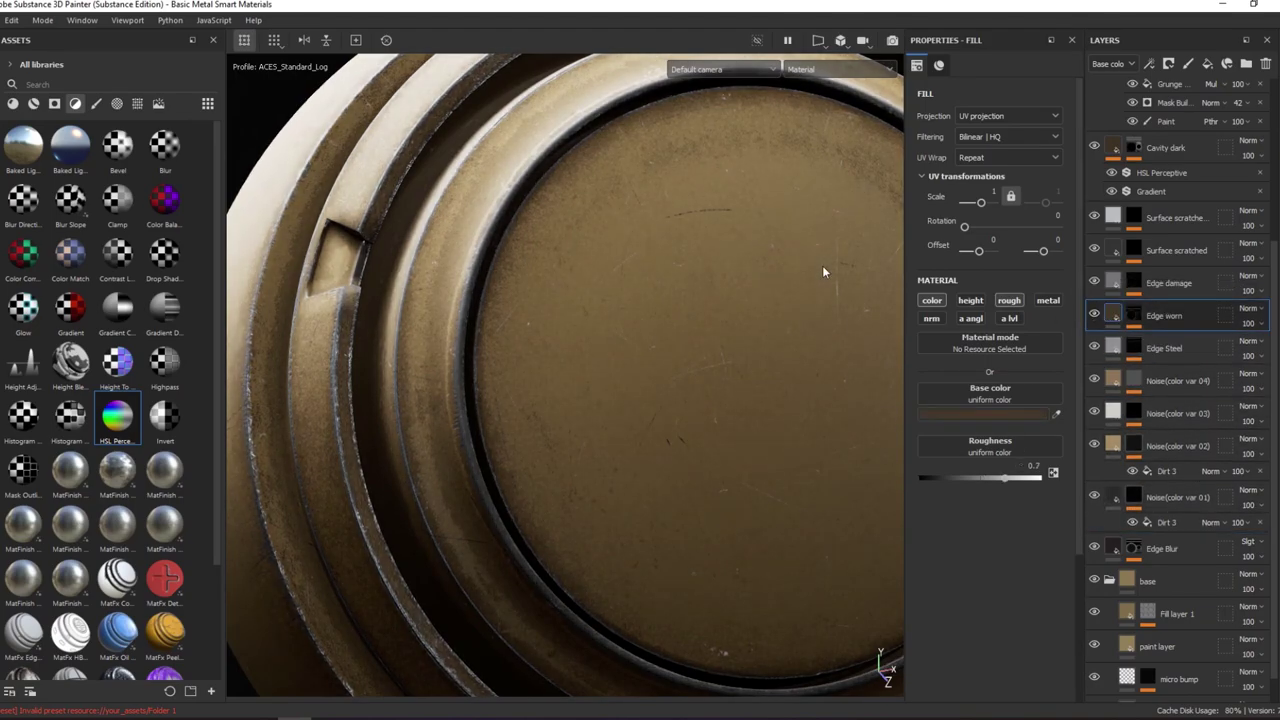
mouse_move(822, 265)
left_mouse_down("alt")
mouse_move(619, 148)
mouse_move(640, 160)
left_mouse_up("alt")
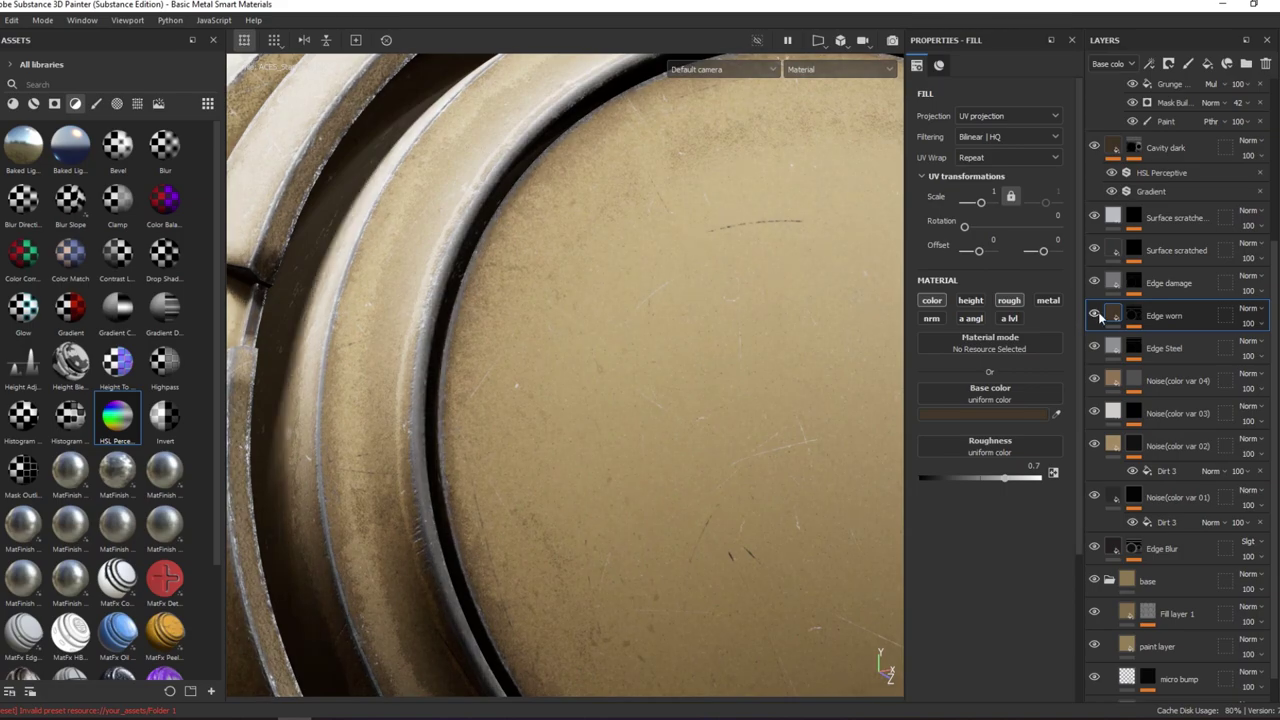
- Toggle Cavity dark's visibility twice to compare the look
left_click(1097, 148)
left_click(1096, 148)
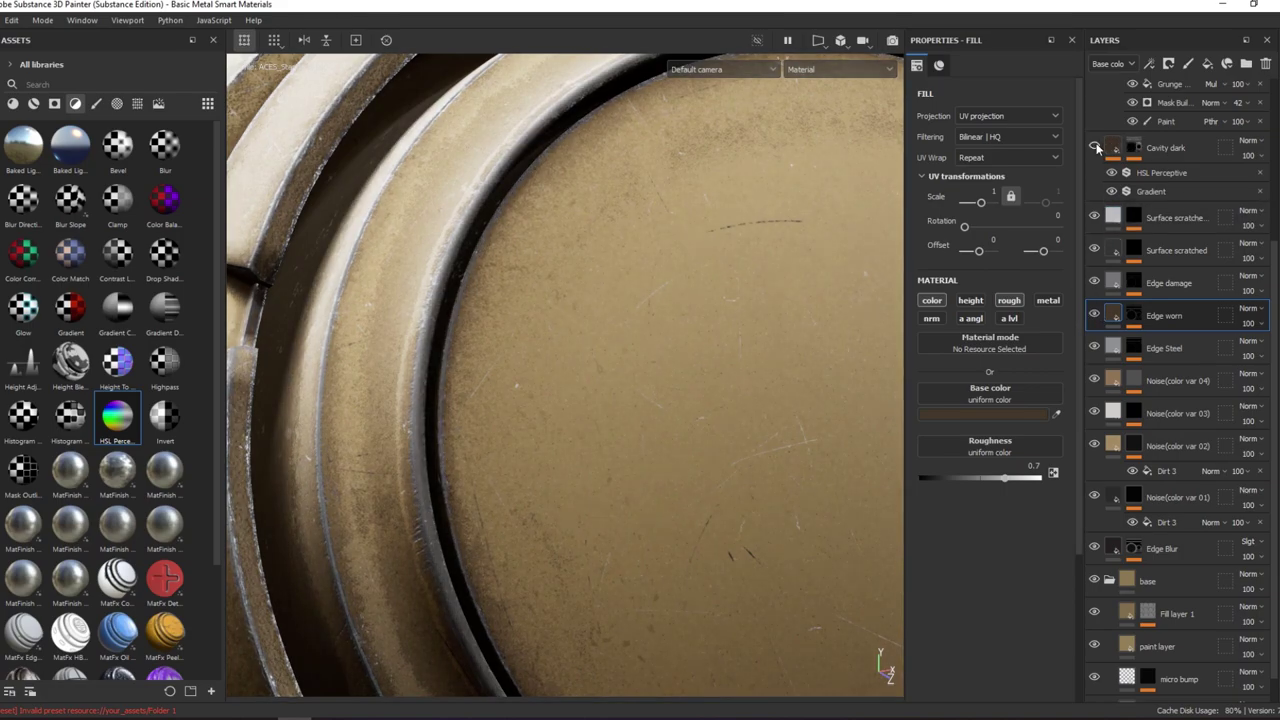
left_click(1096, 148)
left_click(1096, 148)
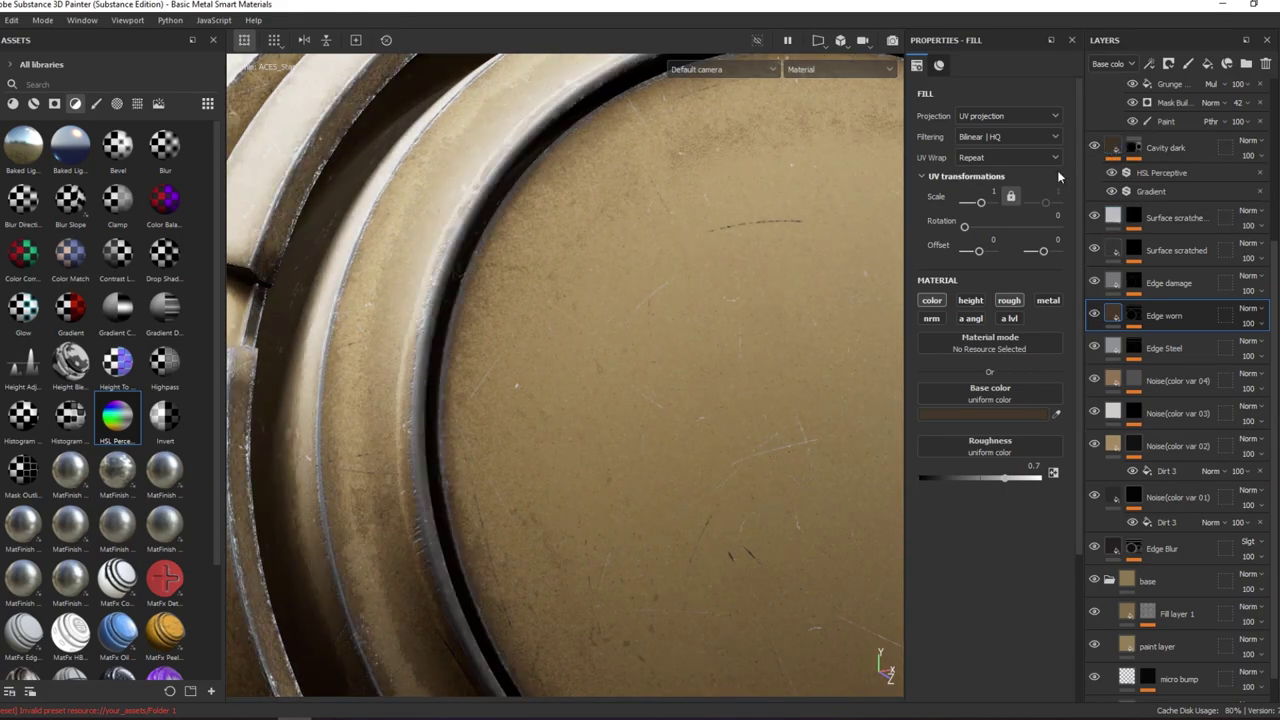
- Expand Cavity dark to view its mask effects and drag it below Edge damage
left_click(1133, 148)
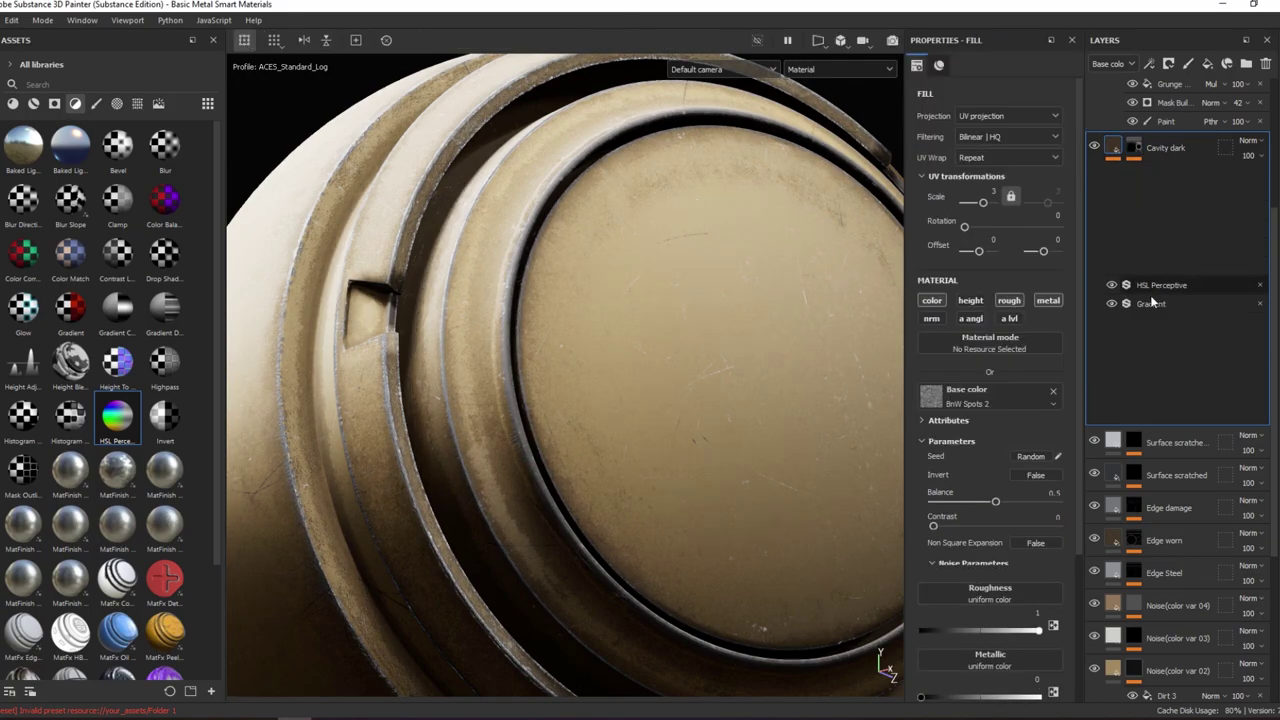
mouse_move(1153, 302)
left_mouse_down()
mouse_move(1166, 268)
mouse_move(1166, 280)
left_mouse_up()
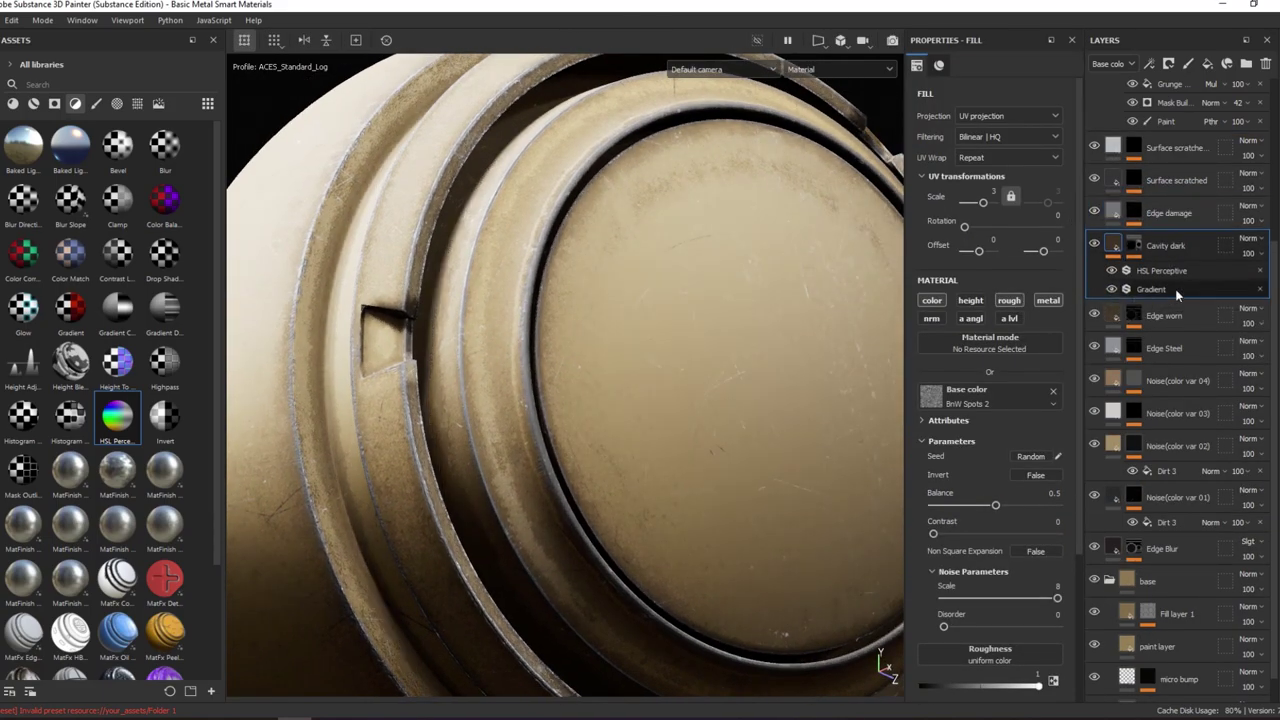
left_click_drag(830, 229, 536, 320, "alt")
scroll(536, 320, "down", 3)
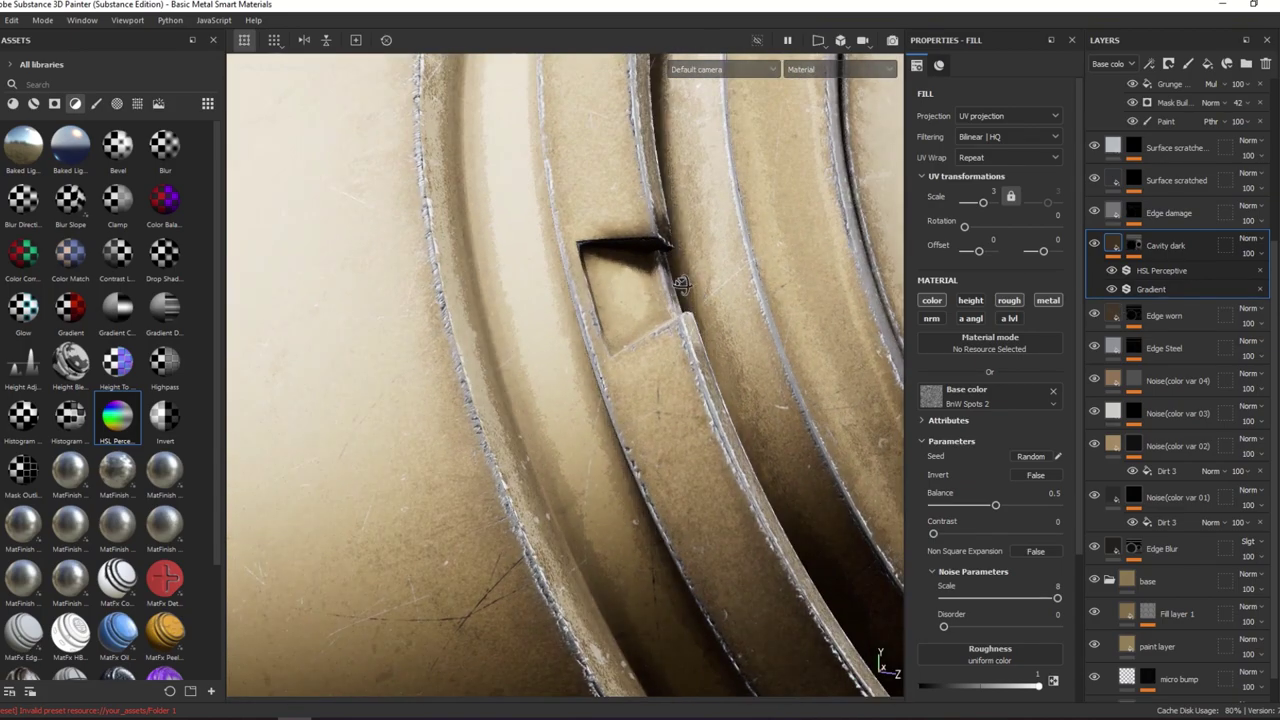
scroll(600, 260, "down", 4)
scroll(665, 194, "down", 4)
mouse_move(586, 229)
left_mouse_down("alt")
mouse_move(309, 177)
mouse_move(749, 143)
mouse_move(731, 229)
mouse_move(586, 290)
mouse_move(409, 191)
mouse_move(429, 243)
mouse_move(555, 252)
left_mouse_up("alt")
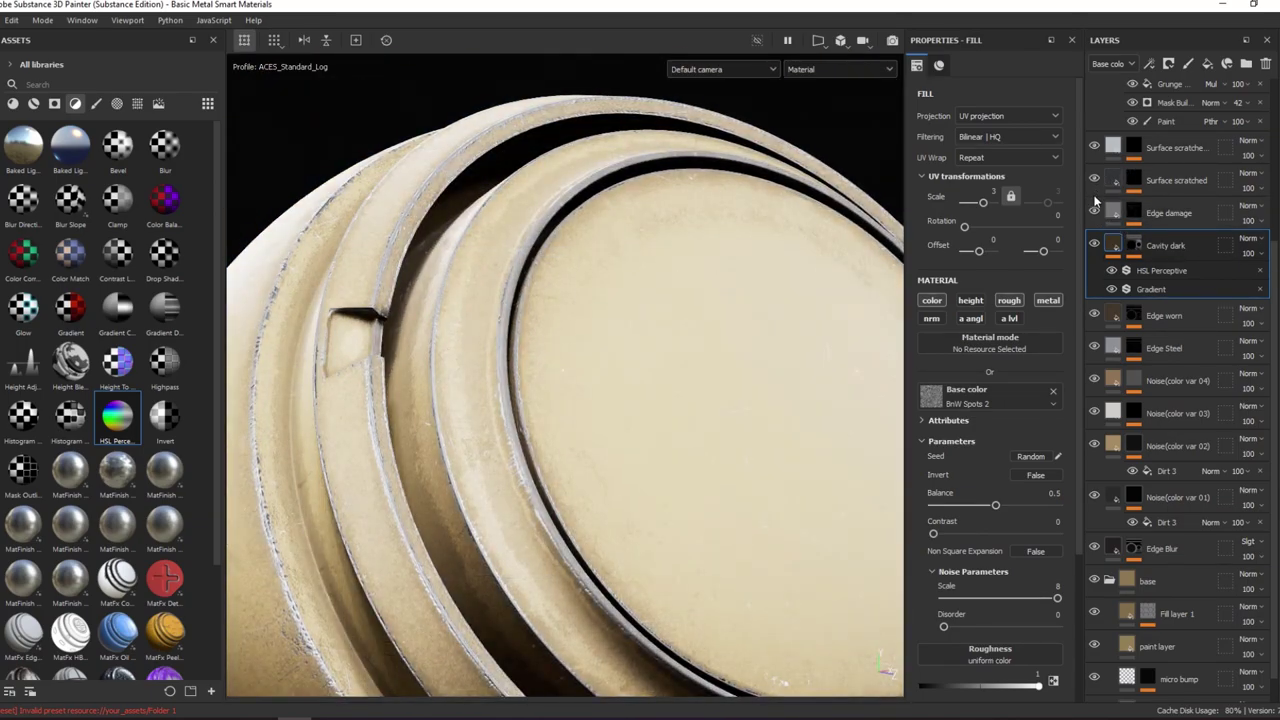
- Compare by hiding Surface scratches and re-showing Edge damage, then select Surface scratched
left_click(1094, 148)
mouse_move(860, 152)
left_mouse_down("alt")
mouse_move(663, 157)
mouse_move(1069, 224)
left_mouse_up("alt")
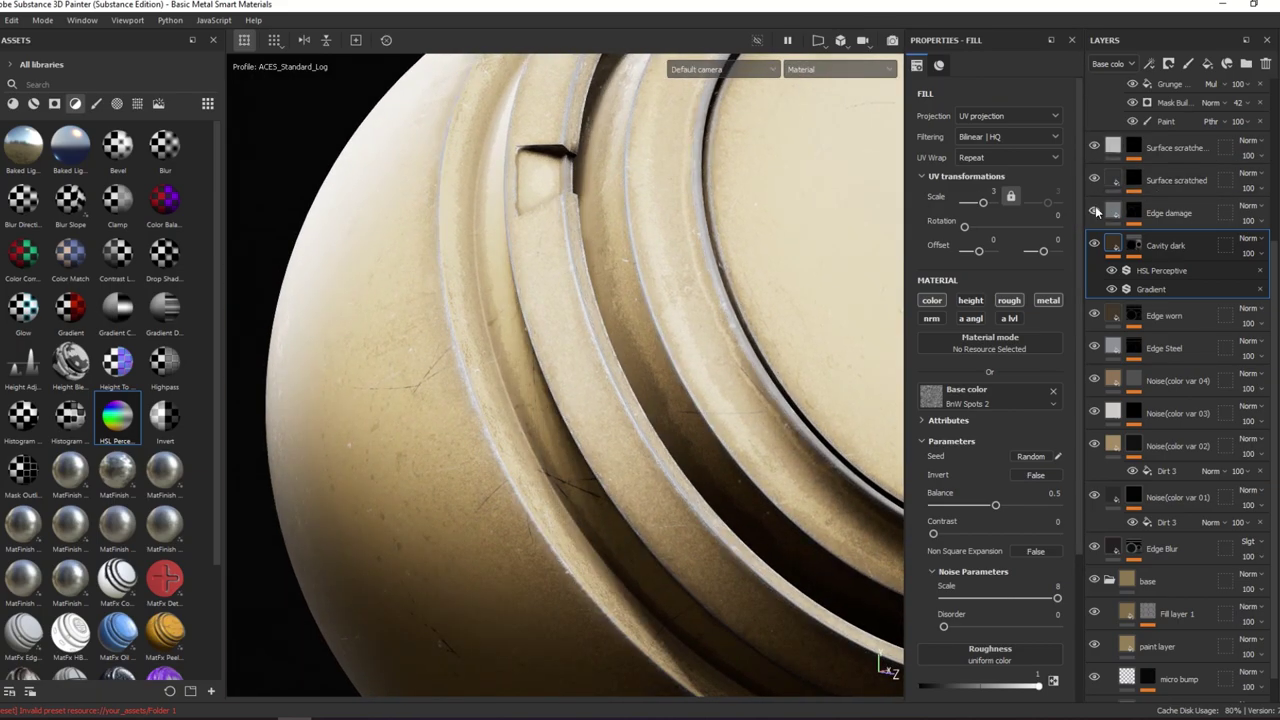
left_click(1094, 212)
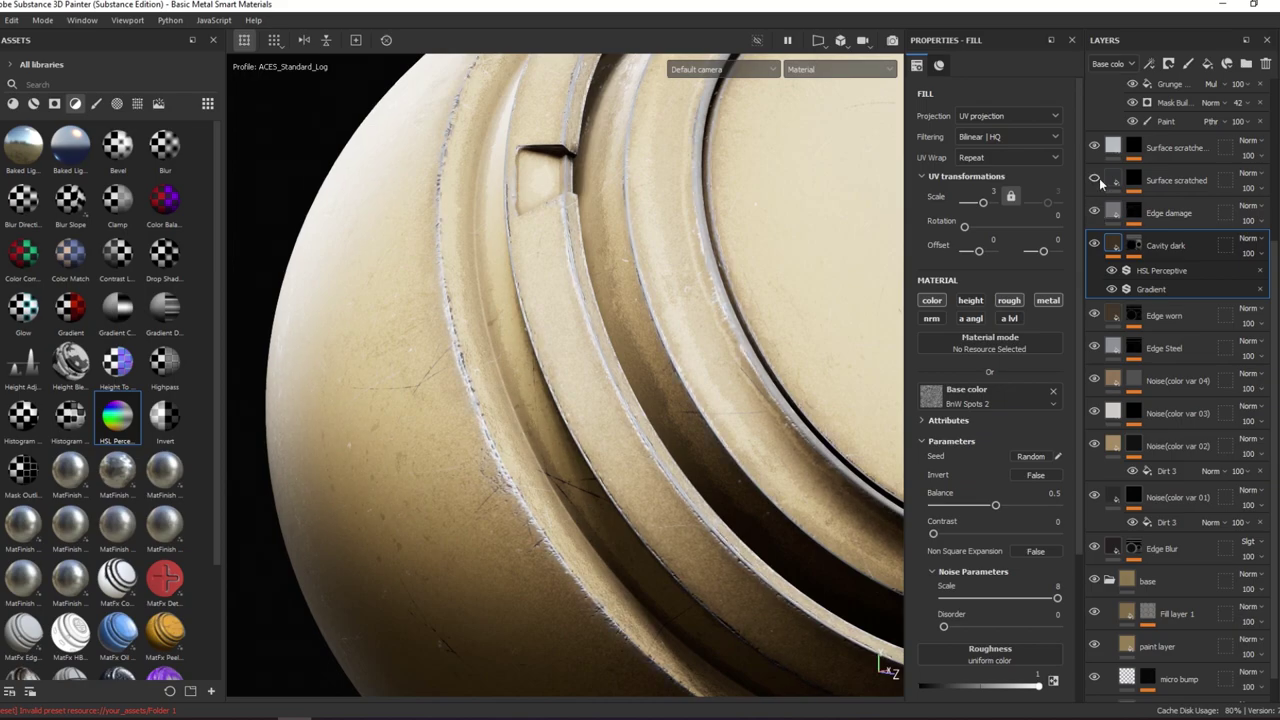
left_click(1138, 182)
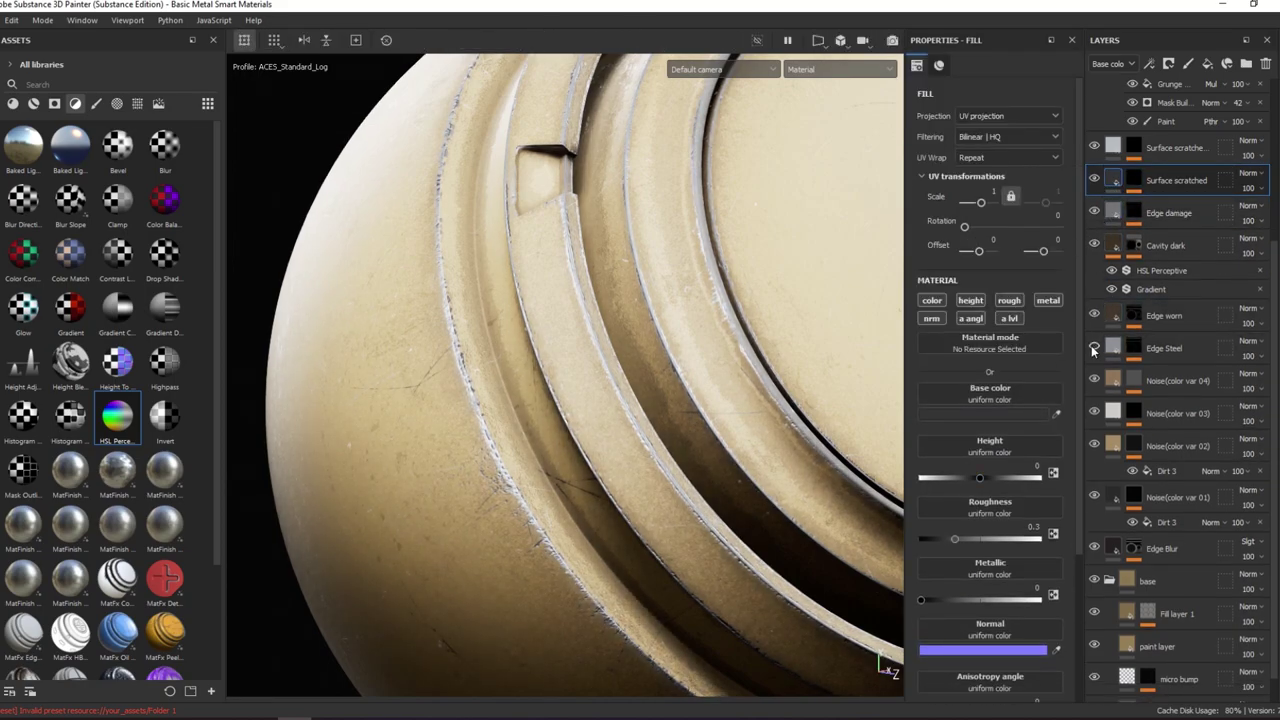
- Turn on Edge Steel and move it above the Cavity dark layer
left_click(1094, 347)
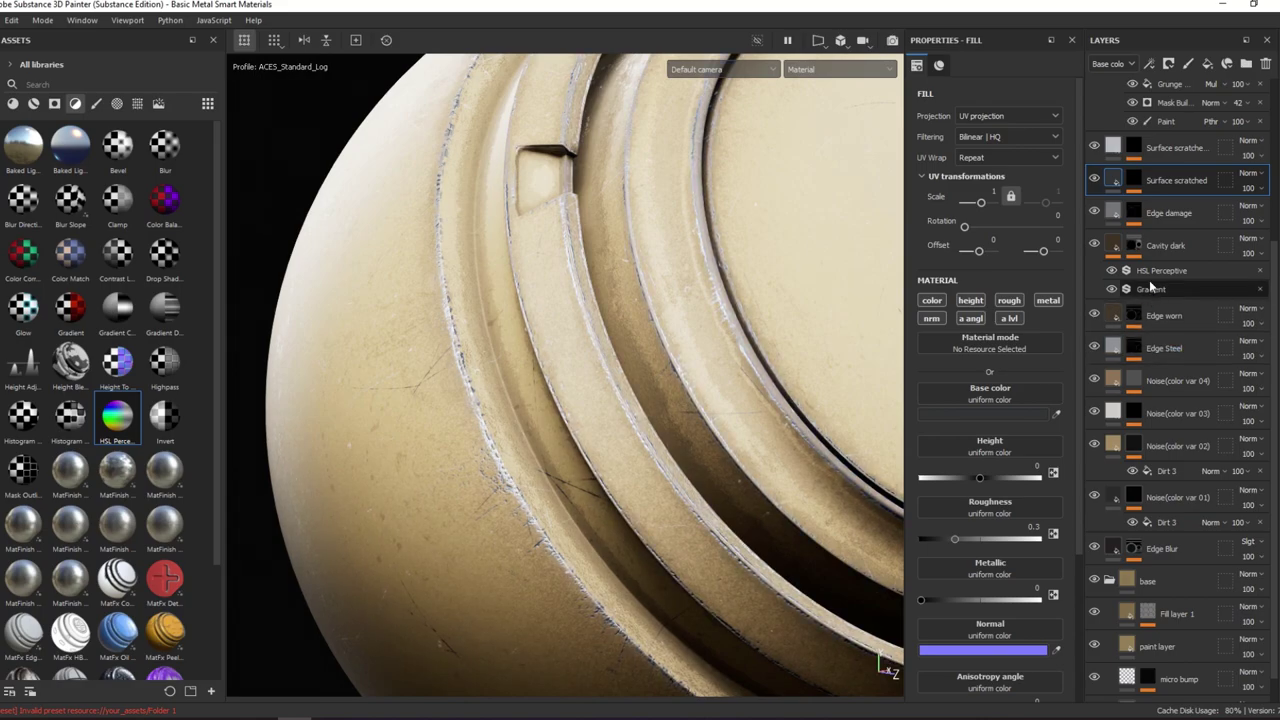
left_click_drag(1160, 348, 1173, 222)
scroll(809, 153, "down", 5)
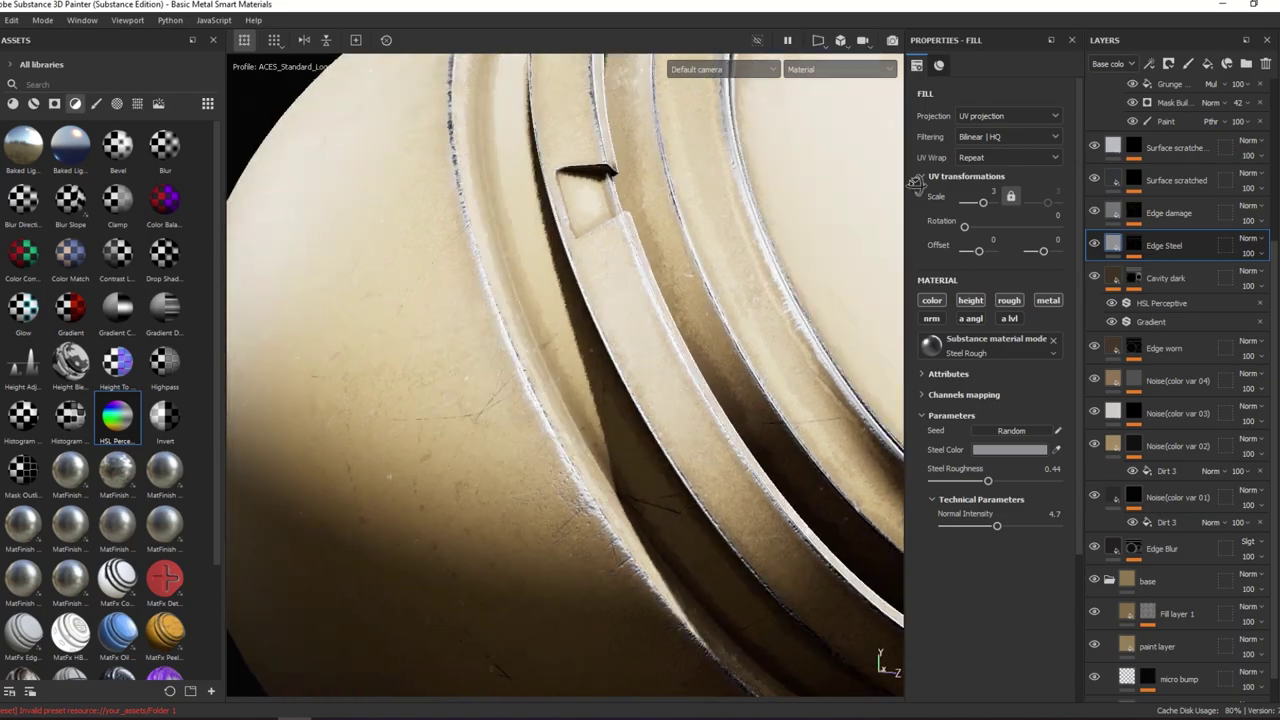
left_click_drag(809, 153, 443, 220, "alt")
scroll(592, 191, "up", 5)
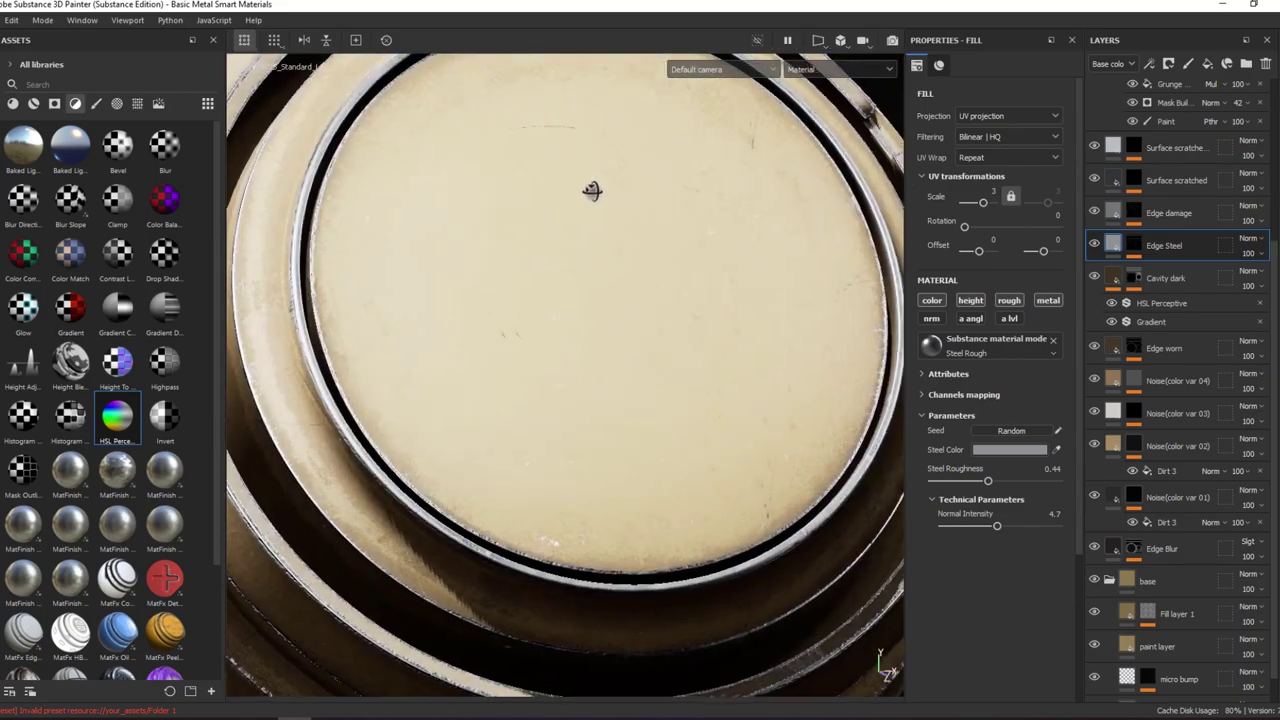
mouse_move(592, 191)
left_mouse_down("alt")
mouse_move(646, 194)
mouse_move(614, 231)
mouse_move(856, 271)
left_mouse_up("alt")
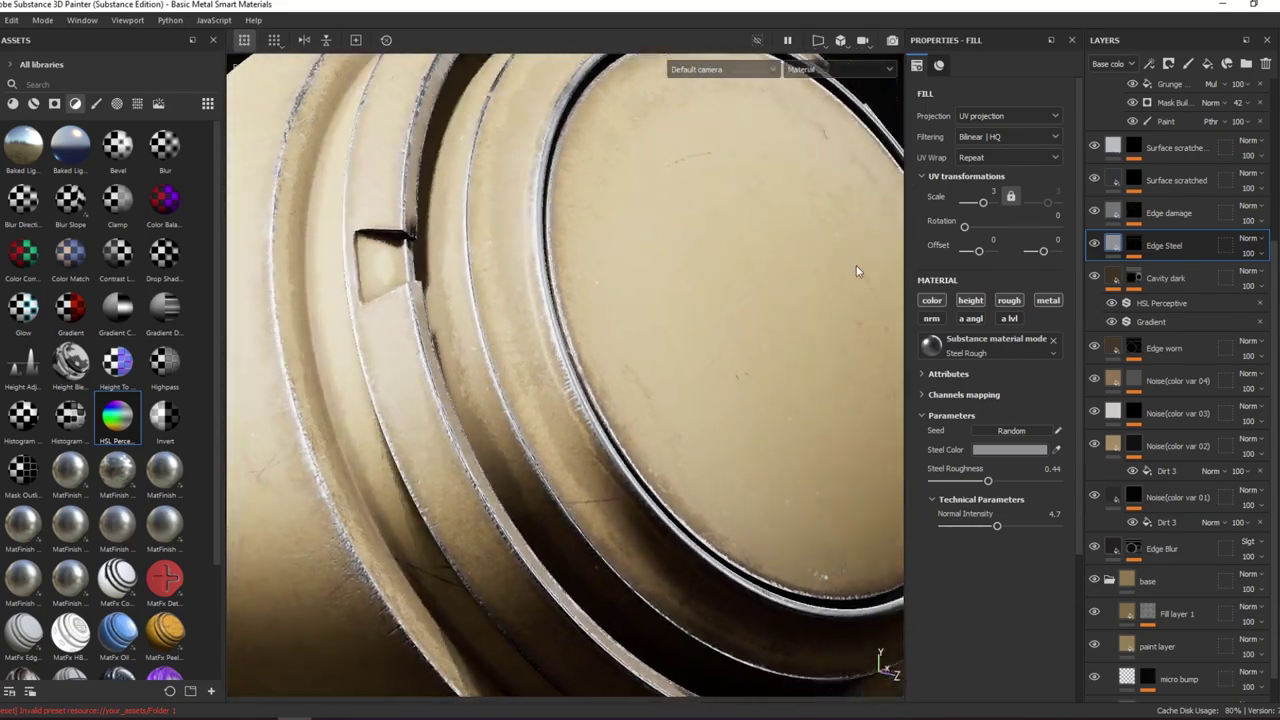
- Set Edge Steel's steel colour to 838486 in the colour picker
left_click(1094, 243)
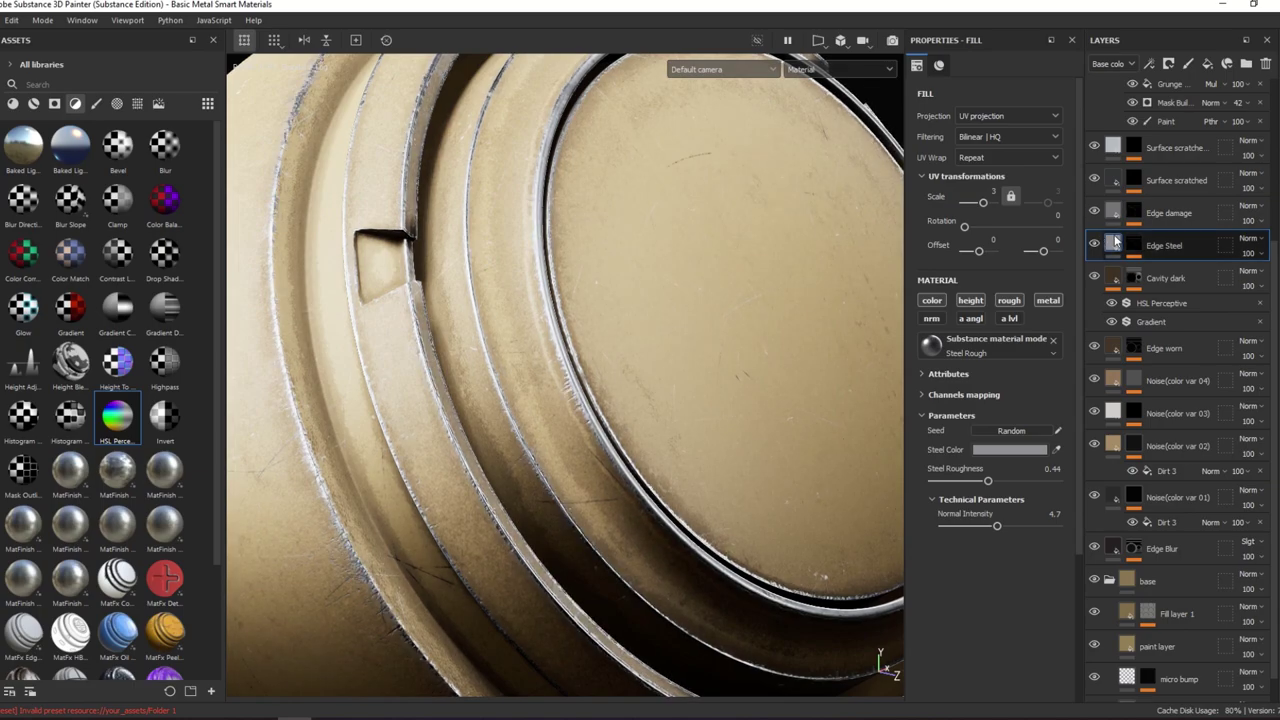
left_click(1116, 242)
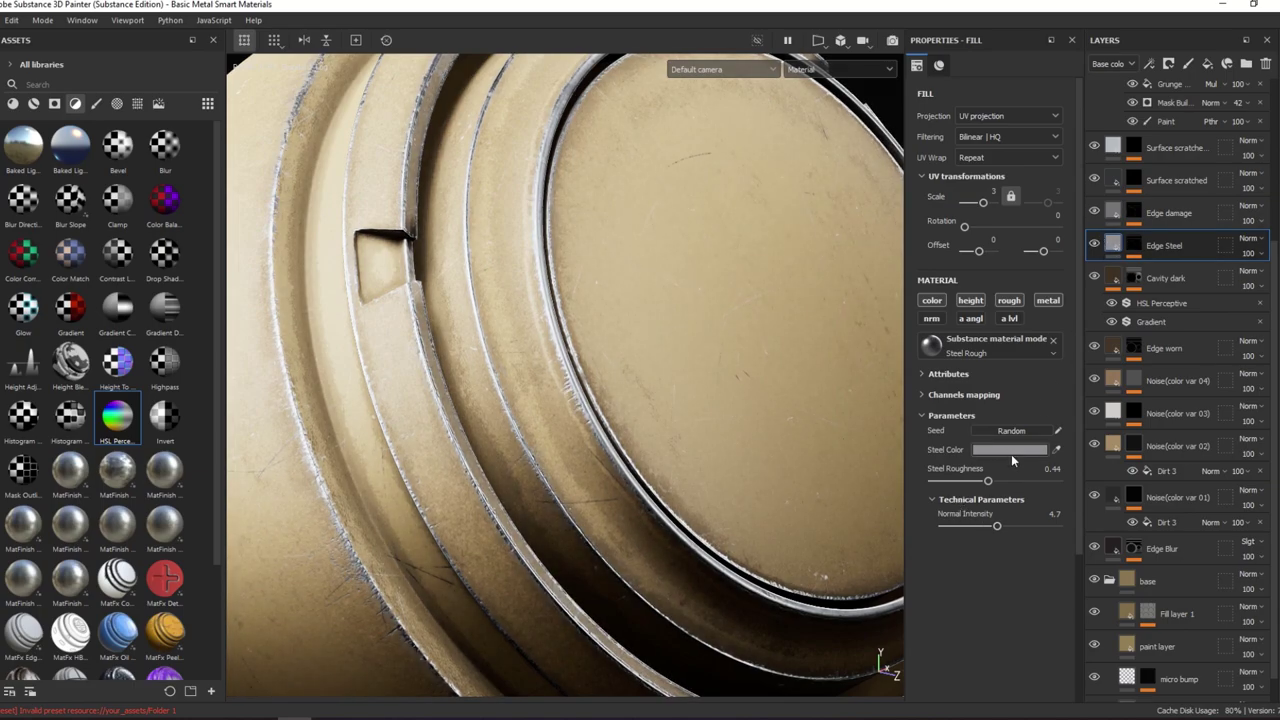
left_click(1011, 450)
left_click(1034, 483)
left_click_drag(1032, 478, 1028, 448)
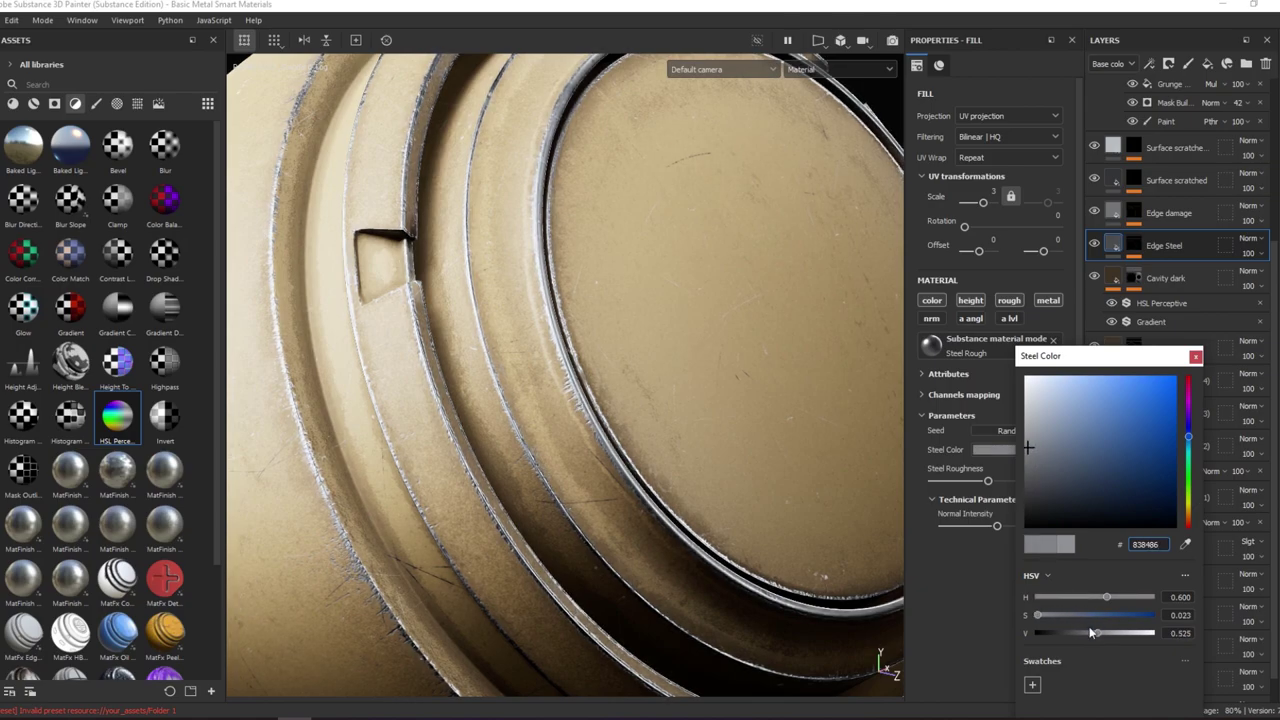
left_click(1195, 356)
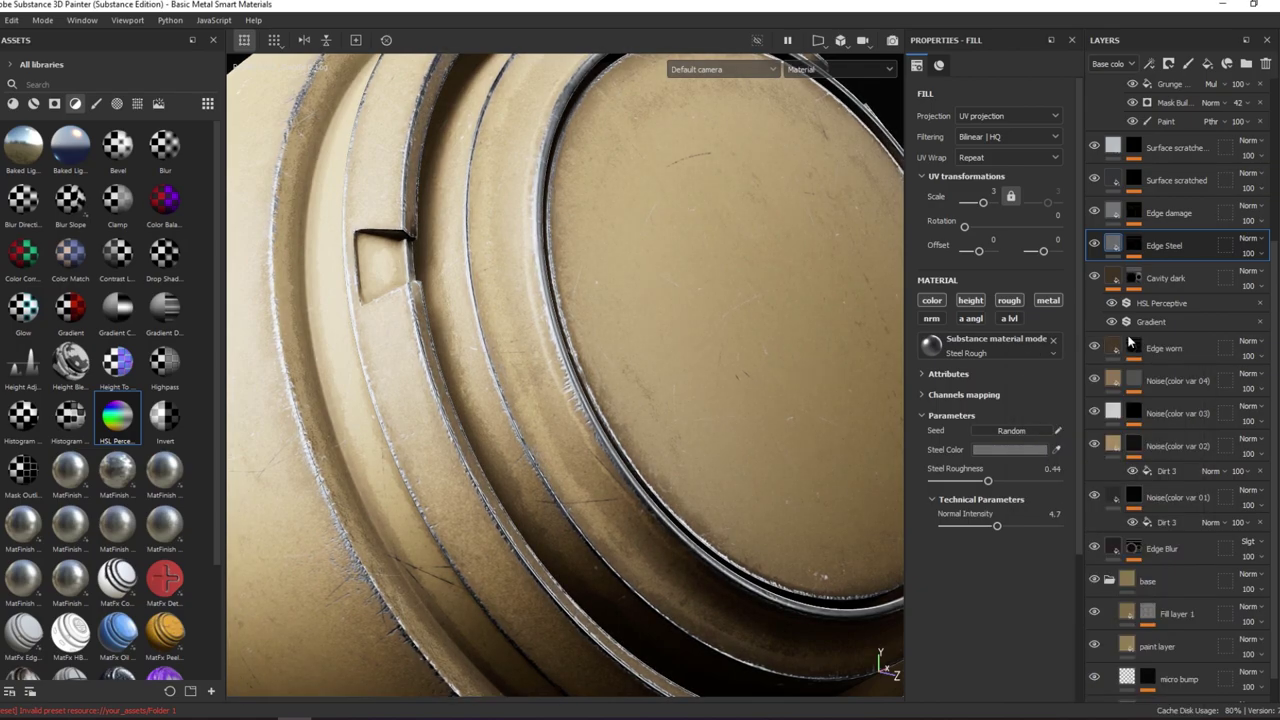
left_click_drag(640, 260, 720, 236, "alt")
scroll(1168, 200, "up", 5)
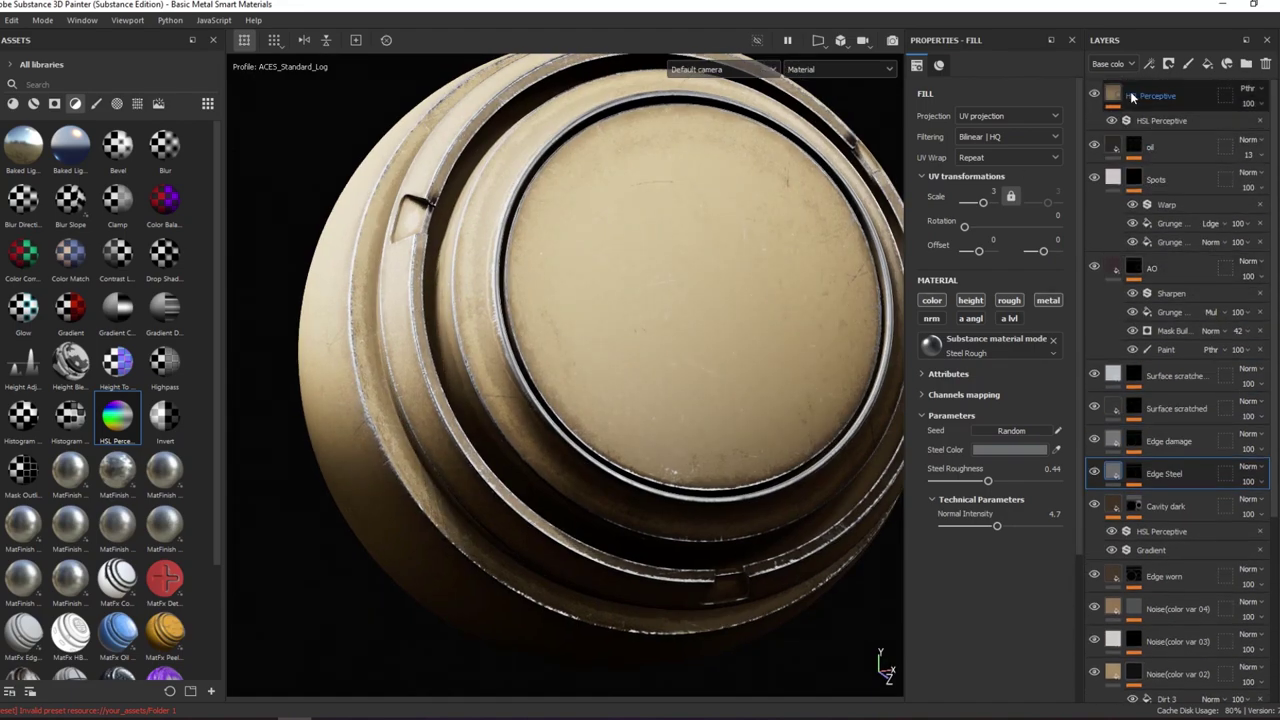
- Add a Sharpen filter, found by searching 'shar', to the HSL Perceptive layer with intensity 0.35
left_click(1148, 121)
left_click(1041, 120)
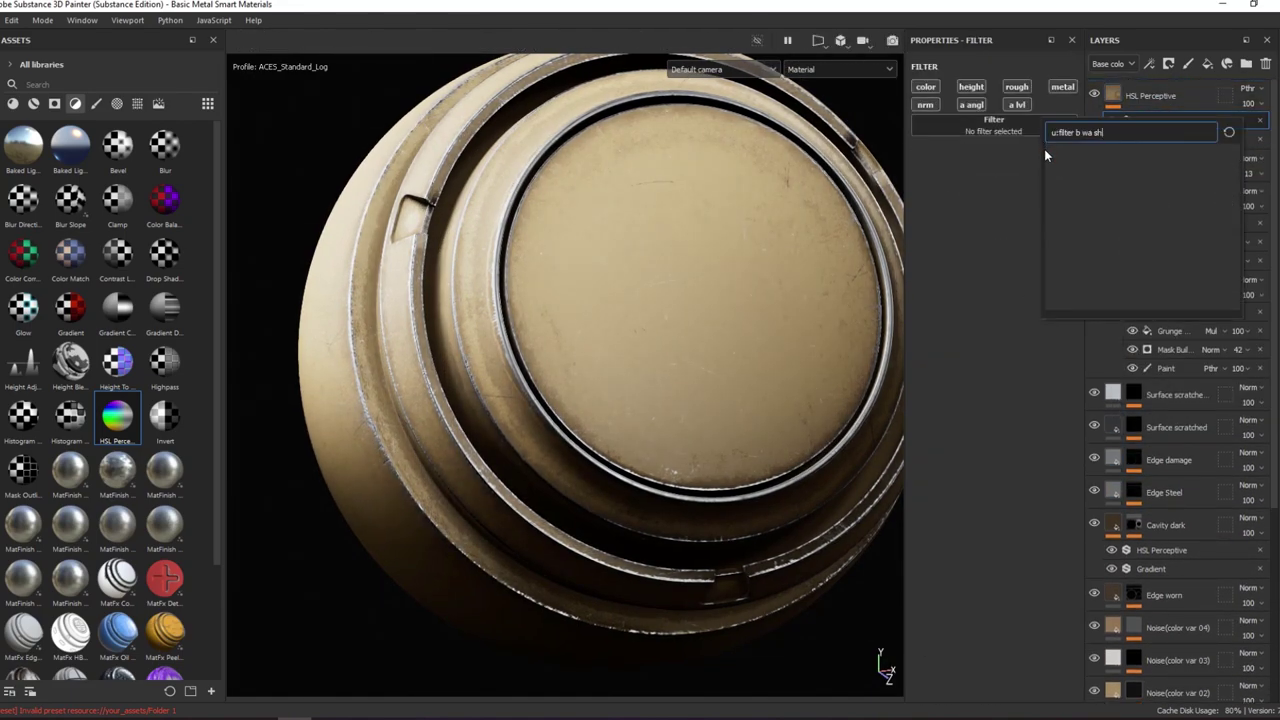
key("BackSpace")
key("BackSpace")
key("BackSpace")
key("BackSpace")
type("sha")
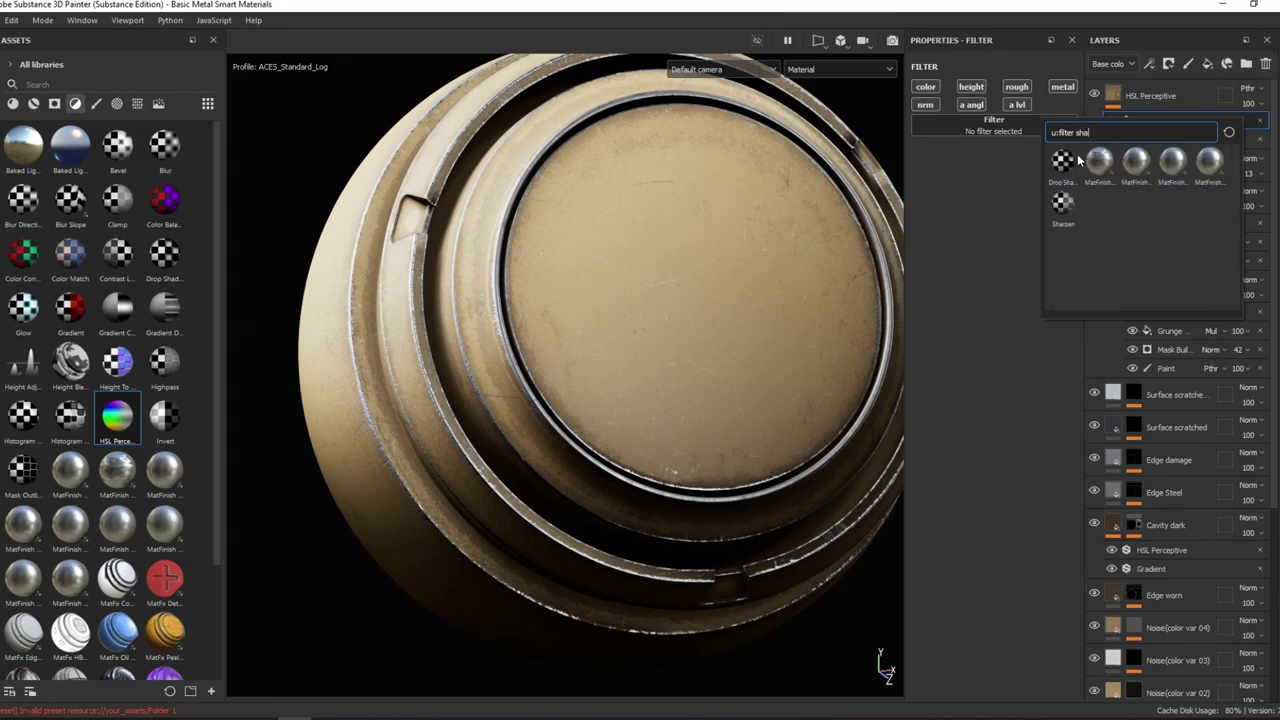
type("r")
left_click(1062, 162)
scroll(545, 167, "up", 3)
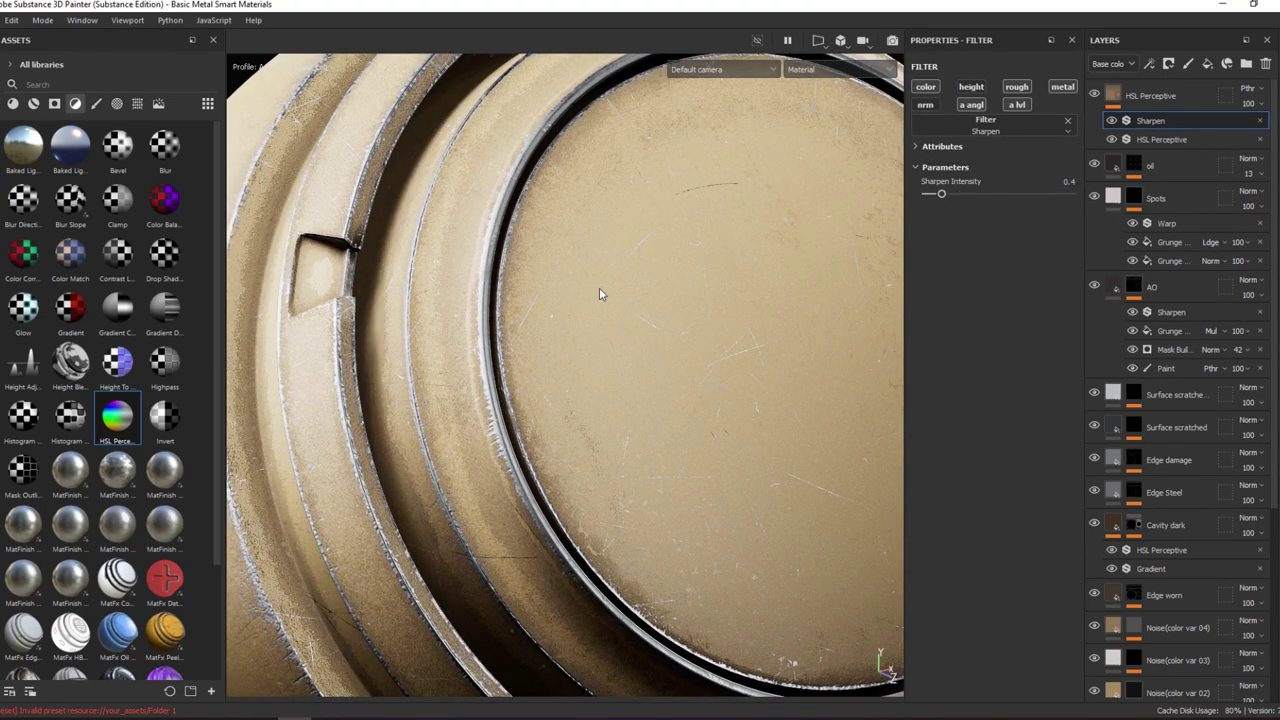
left_click_drag(599, 287, 644, 213, "alt")
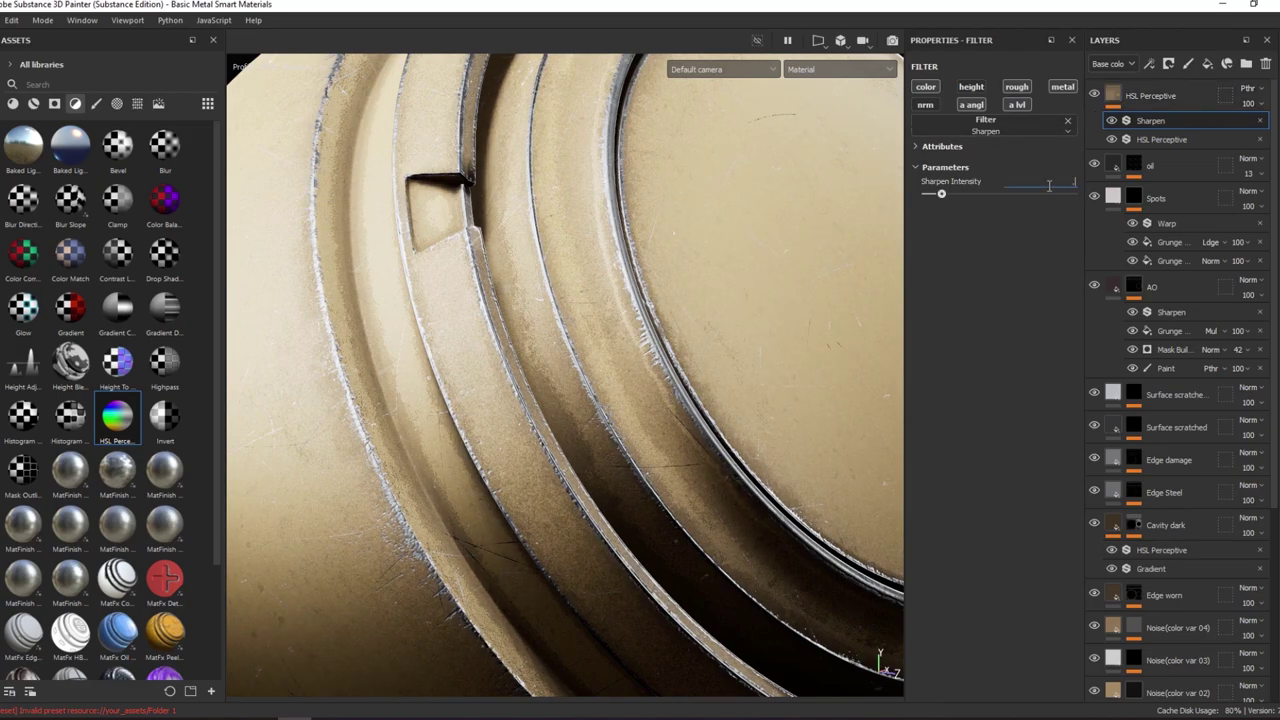
key("Return")
- Re-enable the HSL Perceptive layer and inspect the sharpened result from several angles and channels
left_click_drag(600, 300, 731, 208, "alt")
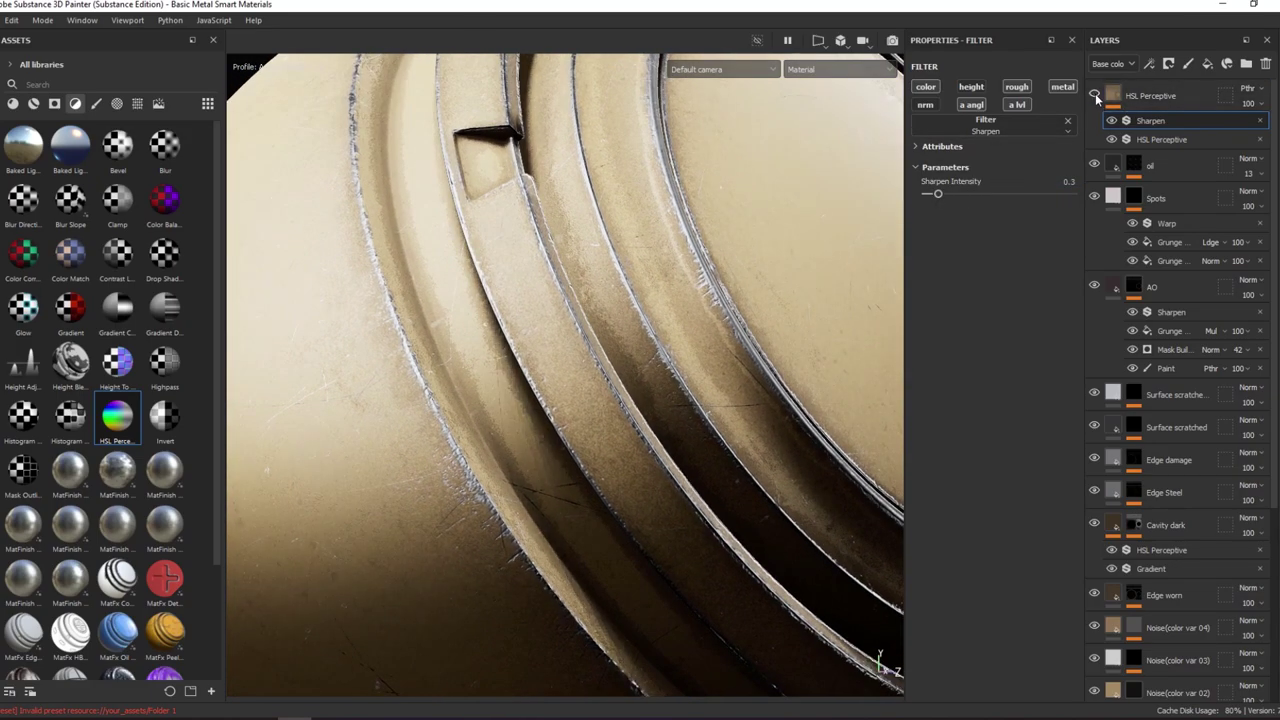
left_click(1095, 93)
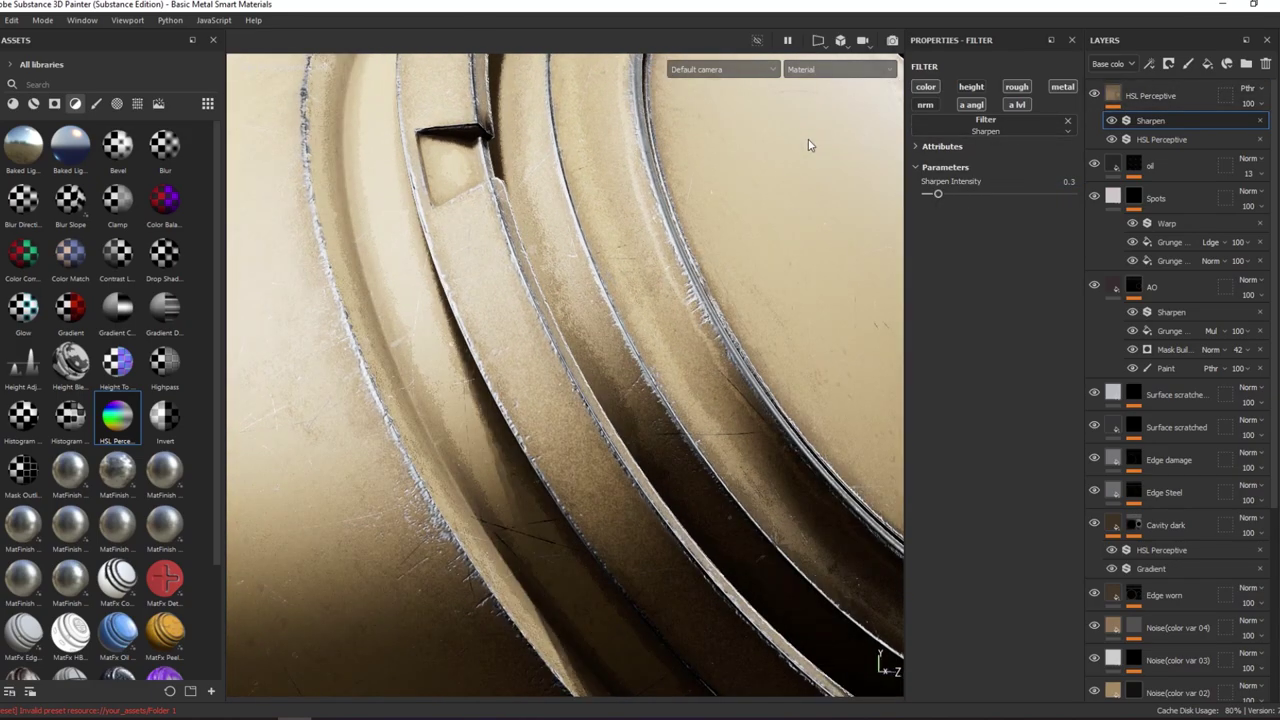
mouse_move(809, 143)
left_mouse_down("alt")
mouse_move(727, 187)
mouse_move(578, 133)
left_mouse_up("alt")
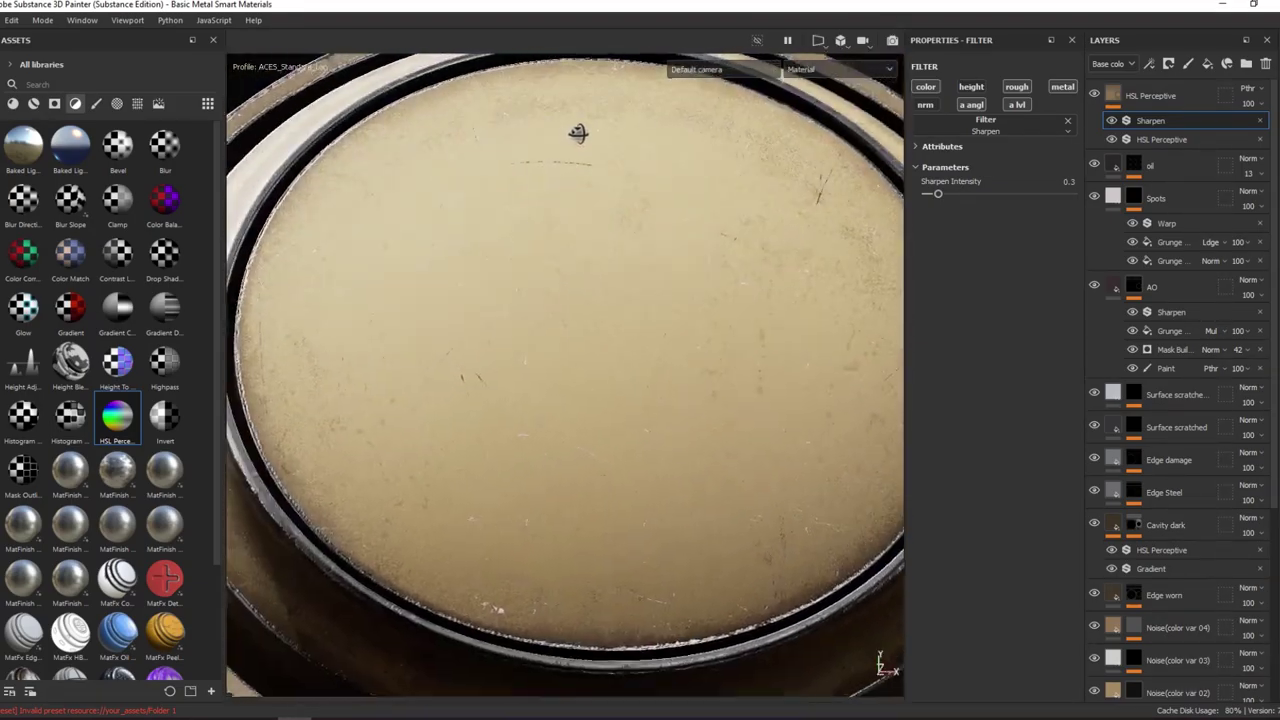
mouse_move(805, 128)
left_mouse_down("alt")
mouse_move(766, 171)
mouse_move(749, 263)
left_mouse_up("alt")
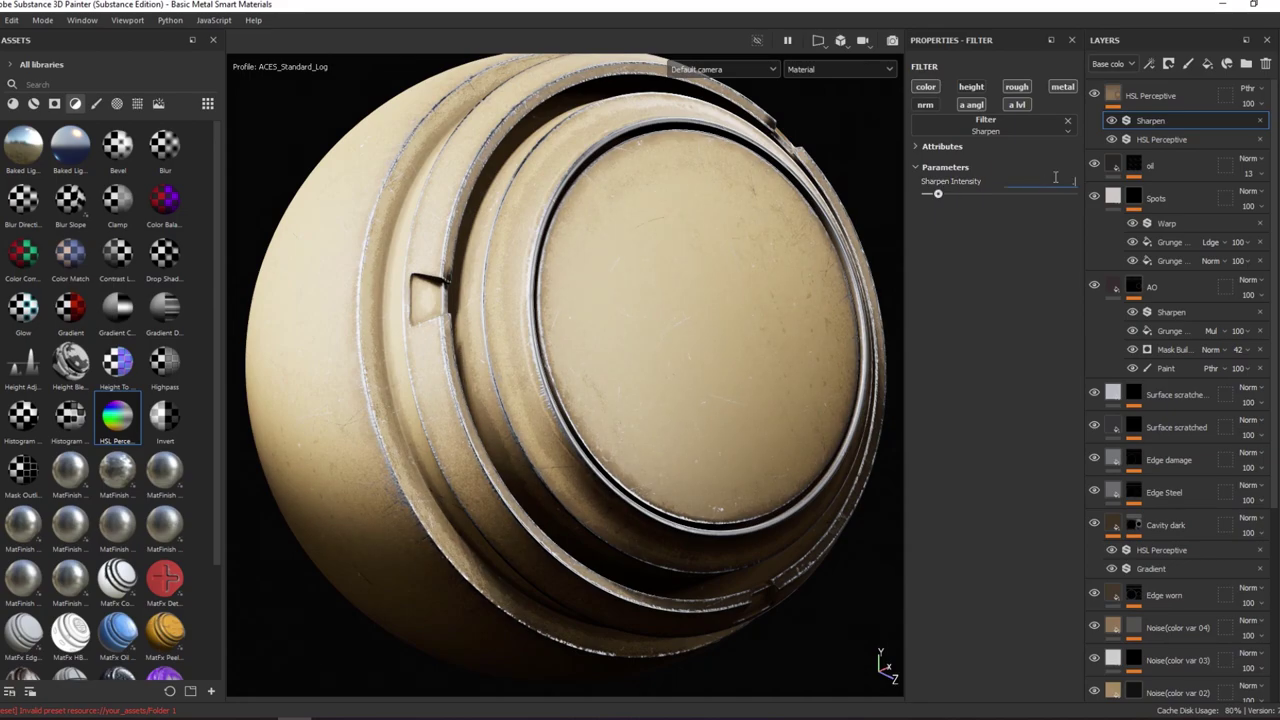
mouse_move(822, 217)
left_mouse_down("alt")
mouse_move(608, 209)
mouse_move(680, 163)
mouse_move(869, 143)
left_mouse_up("alt")
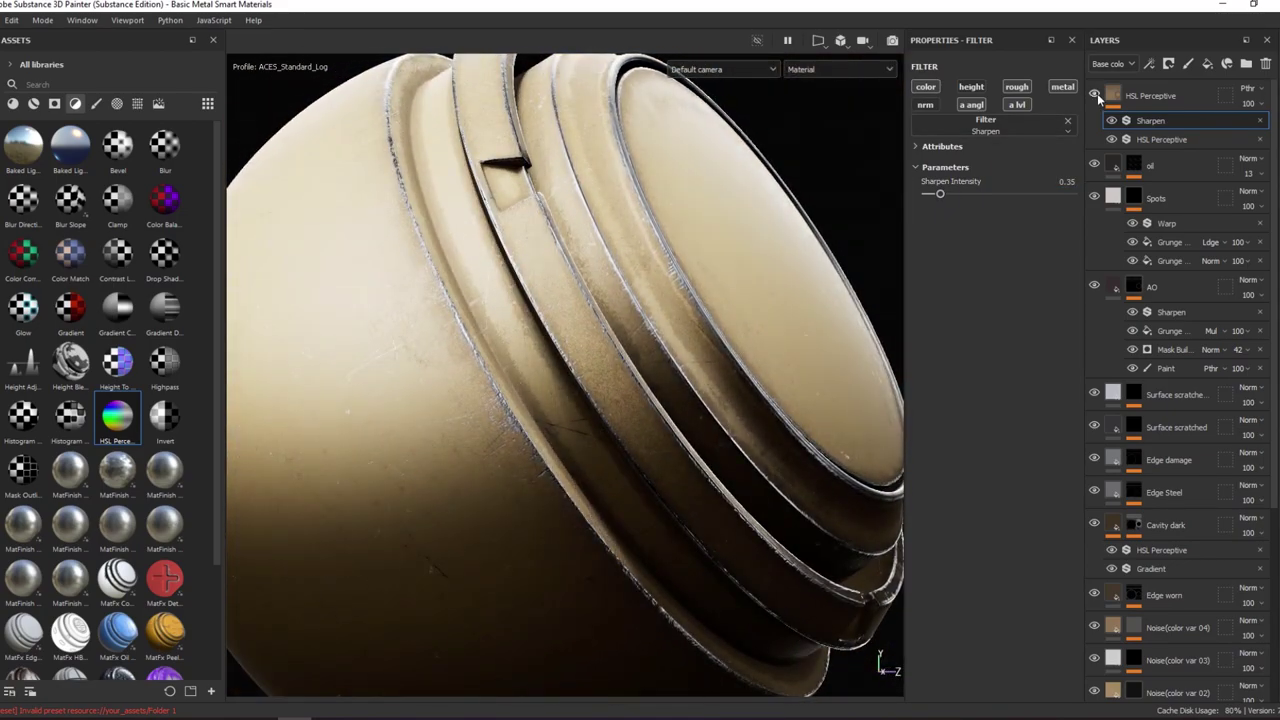
key("c")
key("c")
key("c")
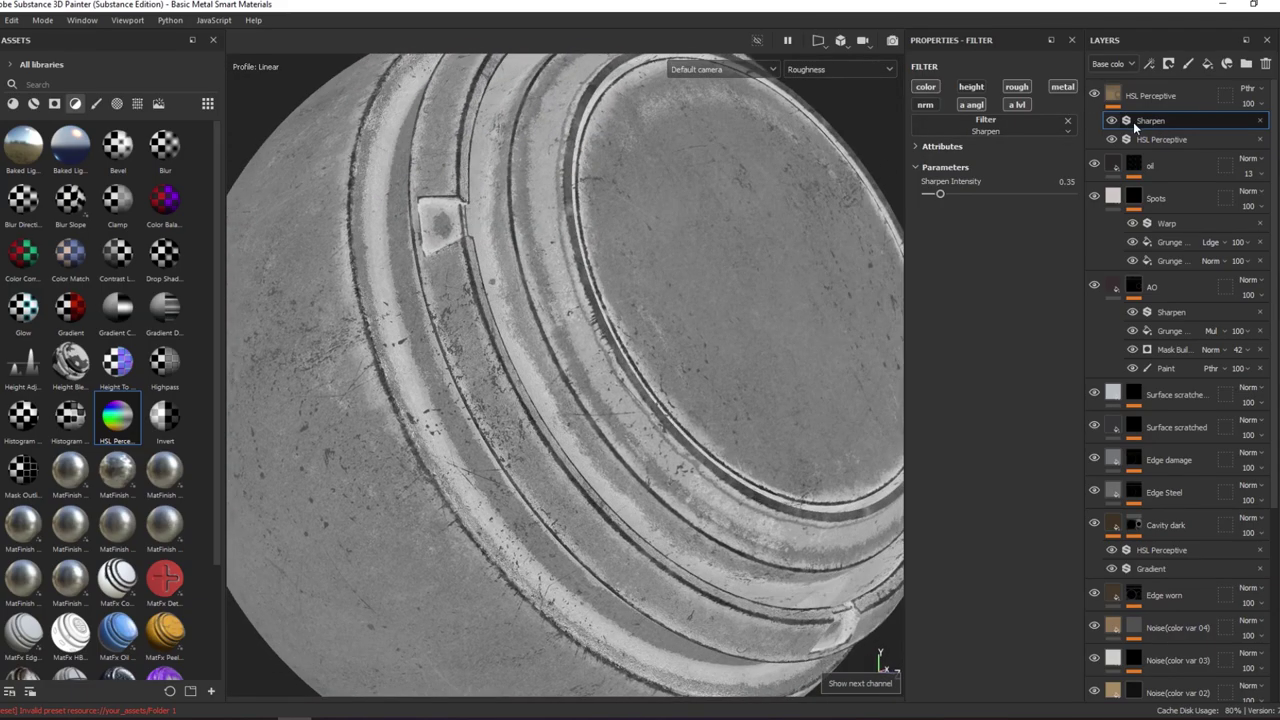
key("m")
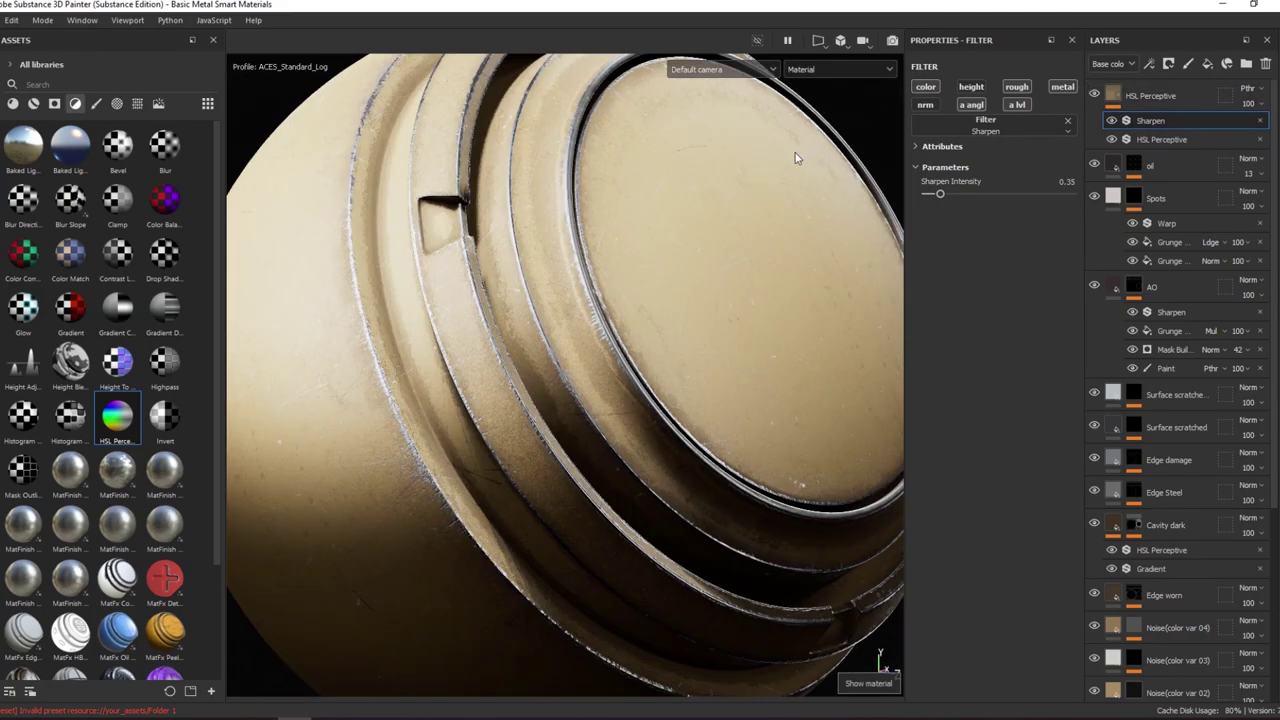
mouse_move(574, 177)
left_mouse_down("alt")
mouse_move(537, 166)
mouse_move(748, 134)
mouse_move(672, 165)
mouse_move(477, 144)
mouse_move(620, 163)
mouse_move(711, 151)
mouse_move(675, 85)
left_mouse_up("alt")
- Switch to the saved PreviewAngle camera for the 3840×2160 Iray render and nudge the view
left_click(700, 69)
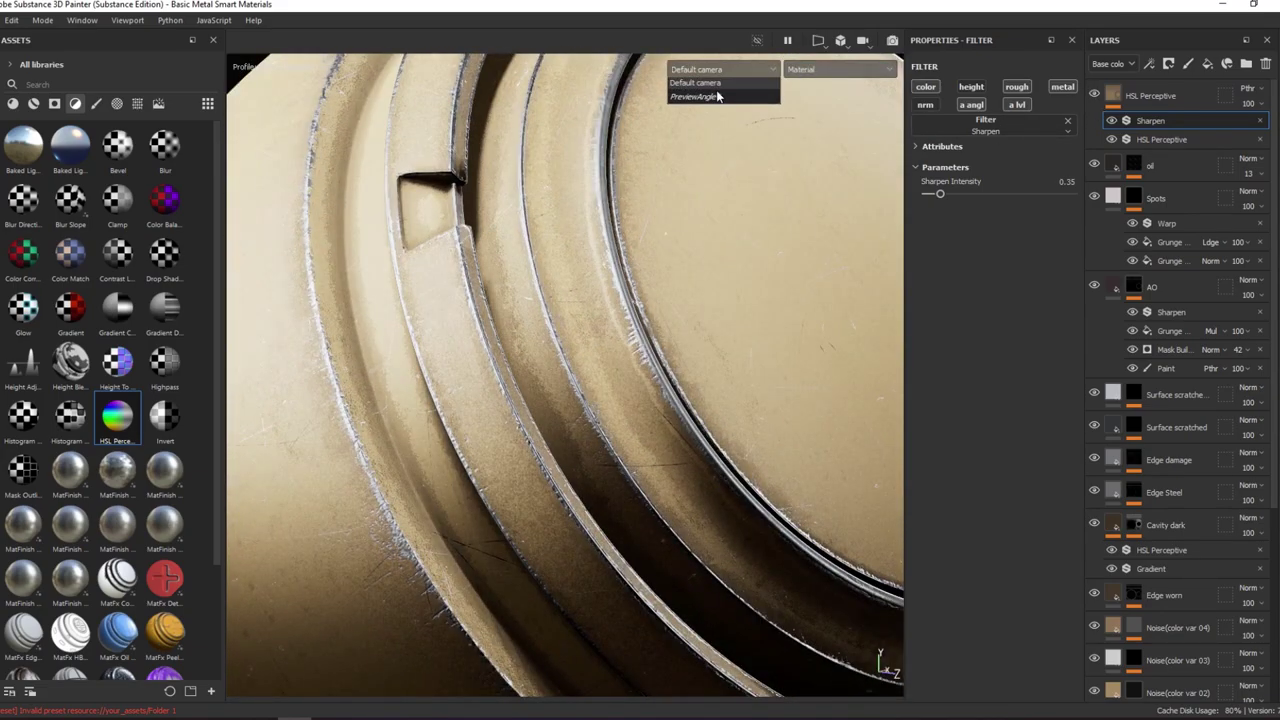
left_click(718, 97)
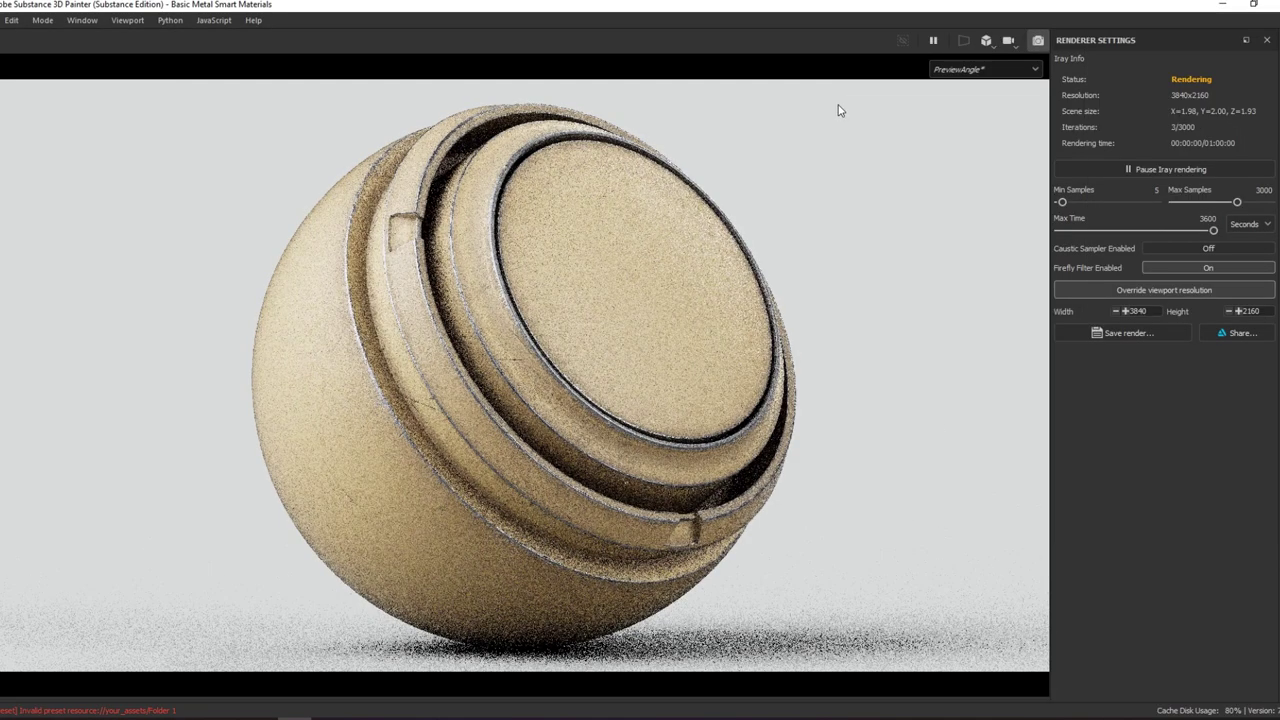
left_click_drag(664, 366, 711, 382, "alt")
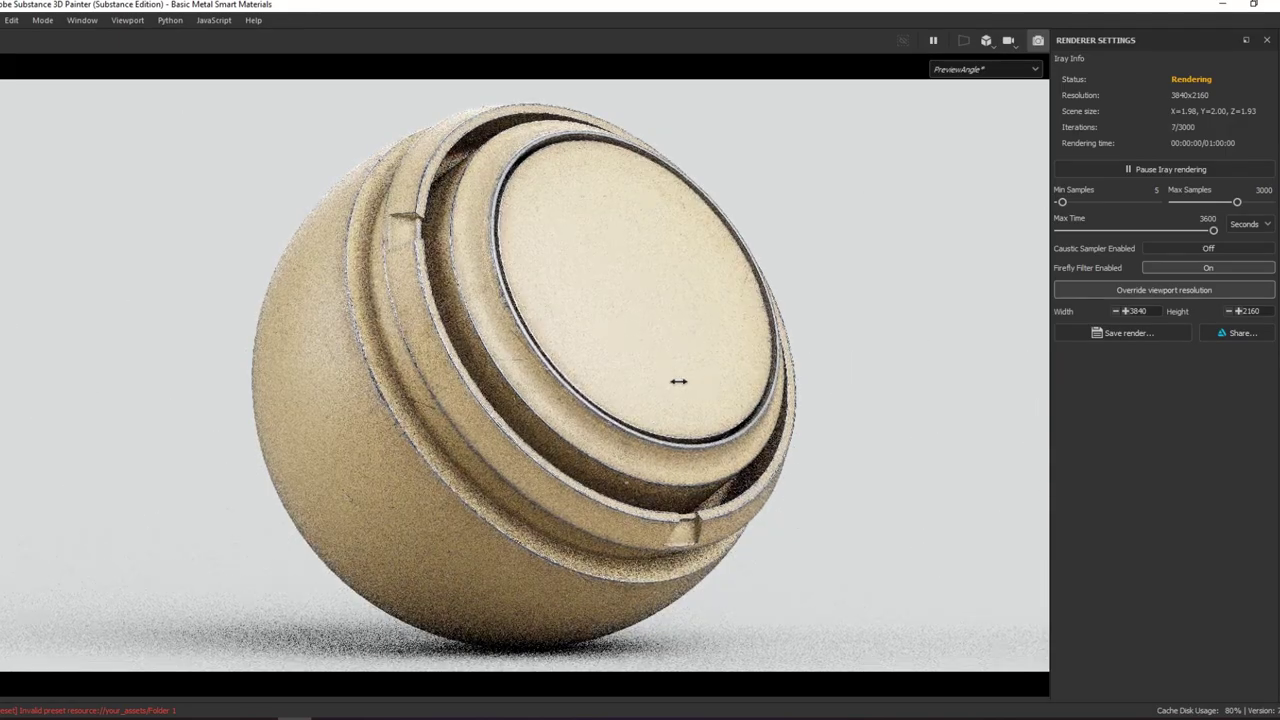
left_click_drag(677, 377, 663, 378, "alt")
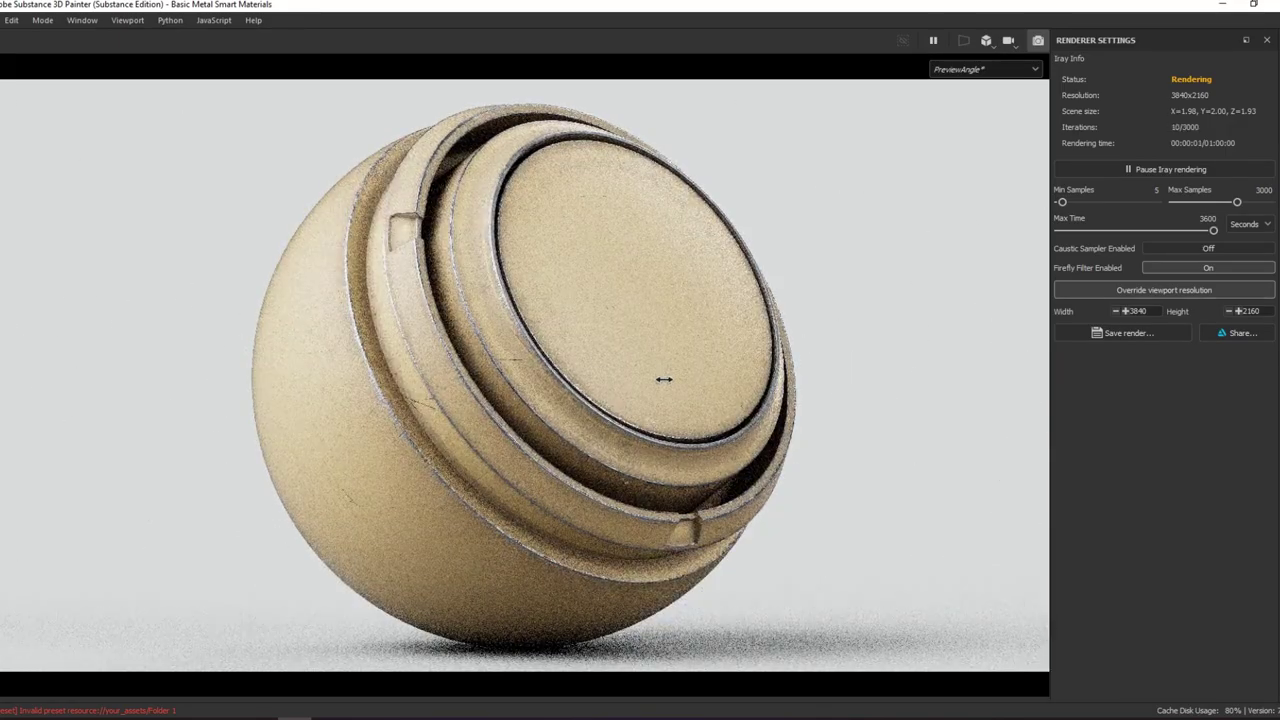